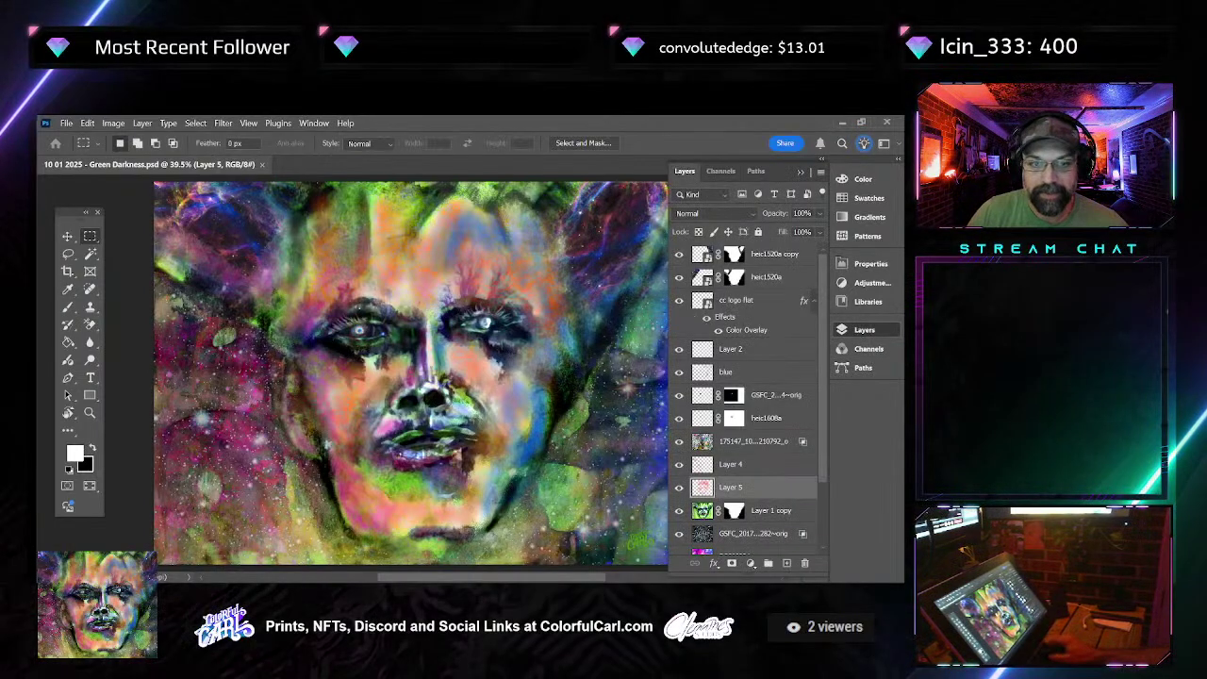
Isolate Layer 1, the green base painting, and restore the other layers to compare it with the full composite
key(v)
click(330, 246)
drag(330, 245, 274, 234)
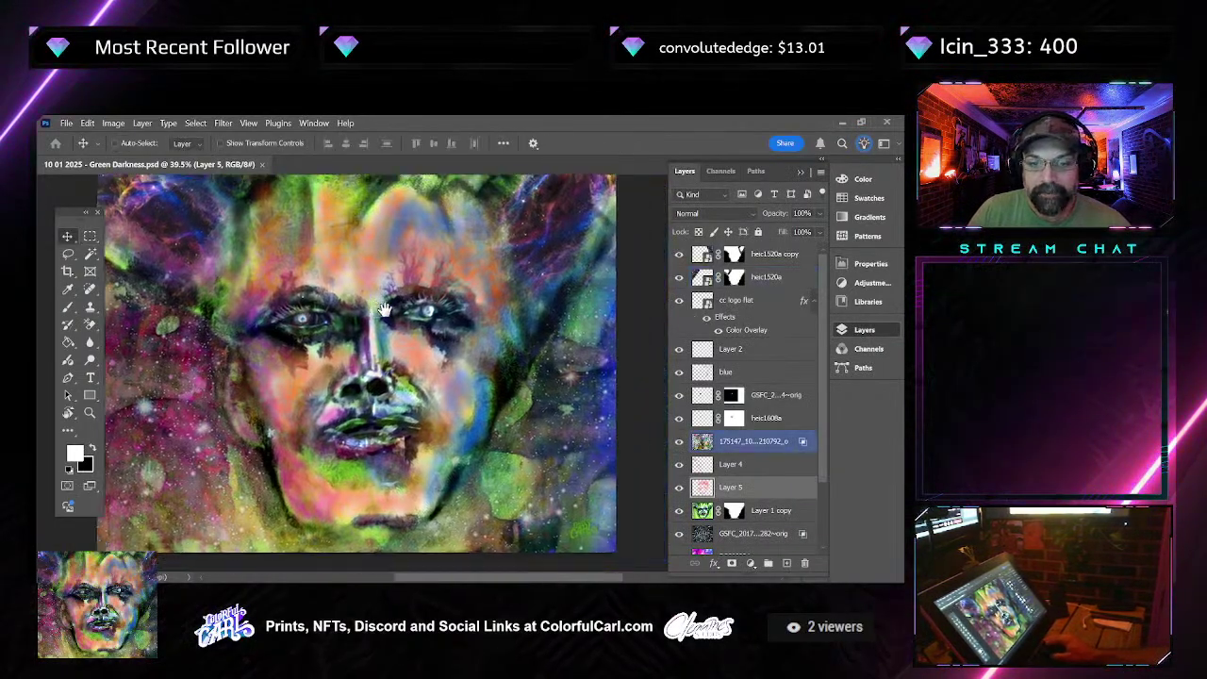
scroll(755, 415, down, 3)
click(702, 520)
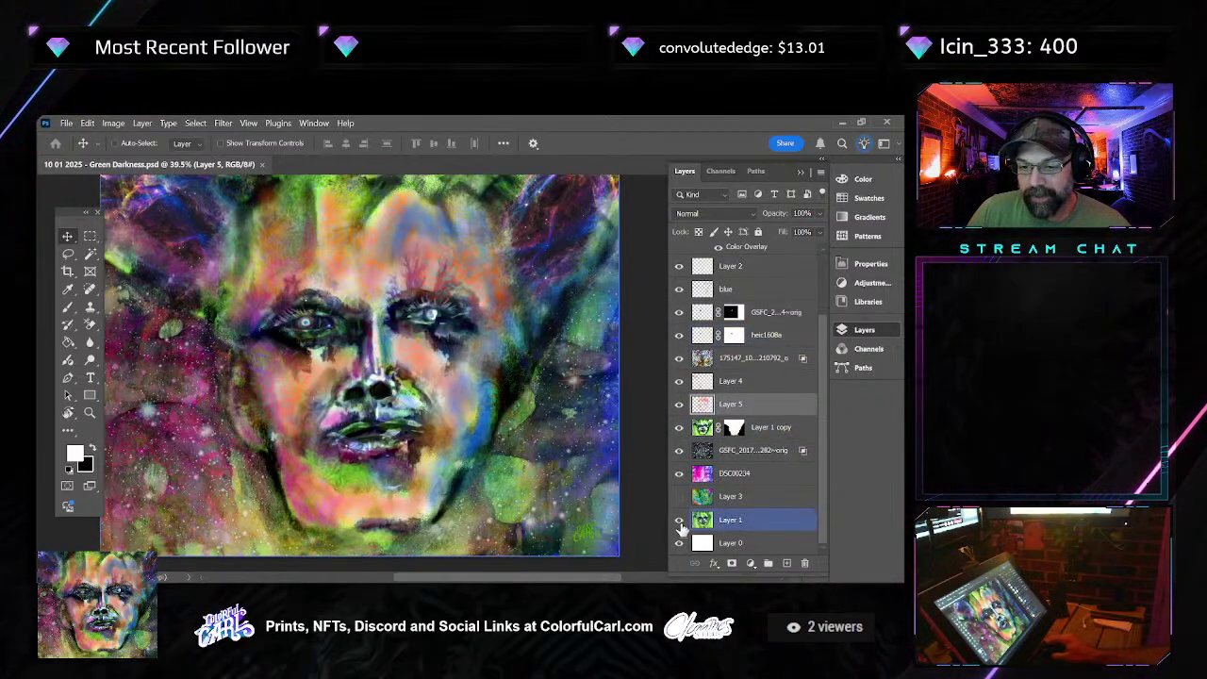
click(679, 519)
click(679, 520)
alt+click(679, 520)
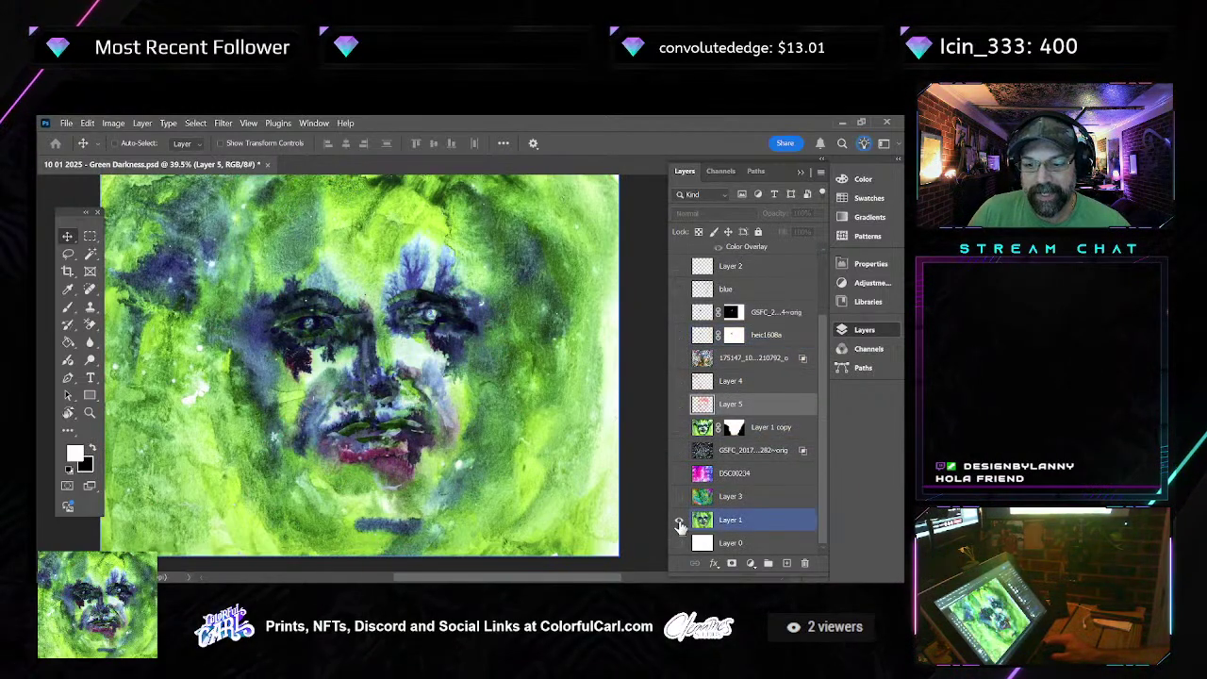
scroll(405, 432, down, 1)
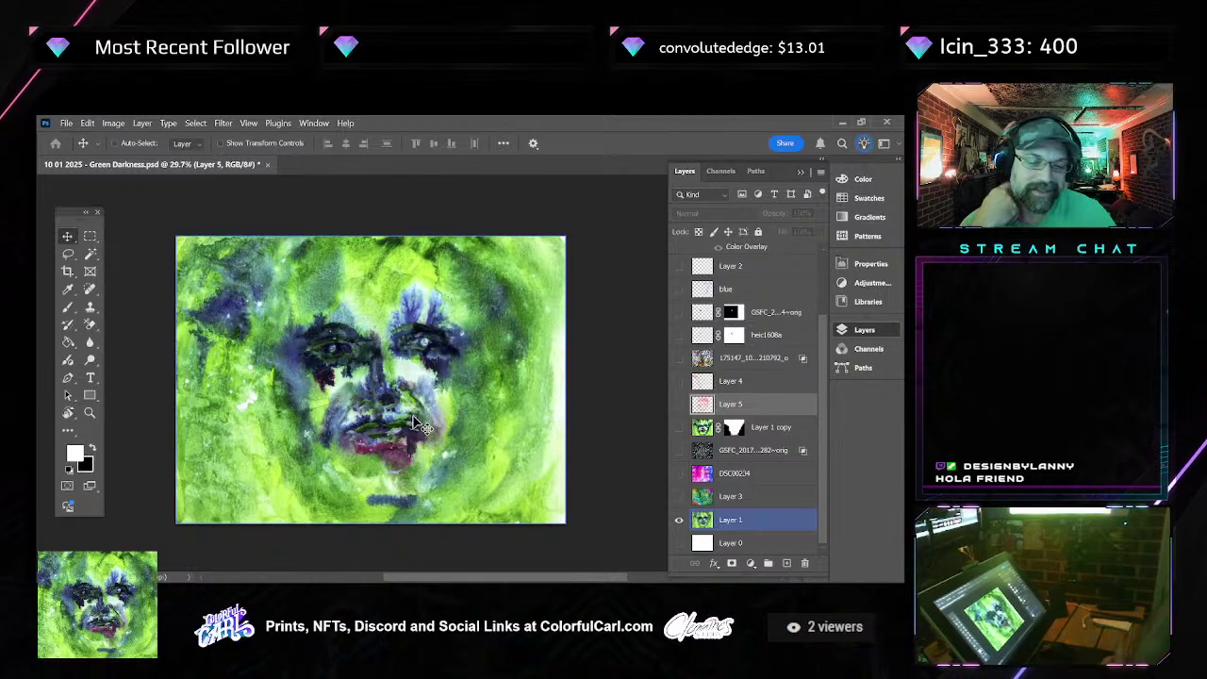
alt+click(679, 524)
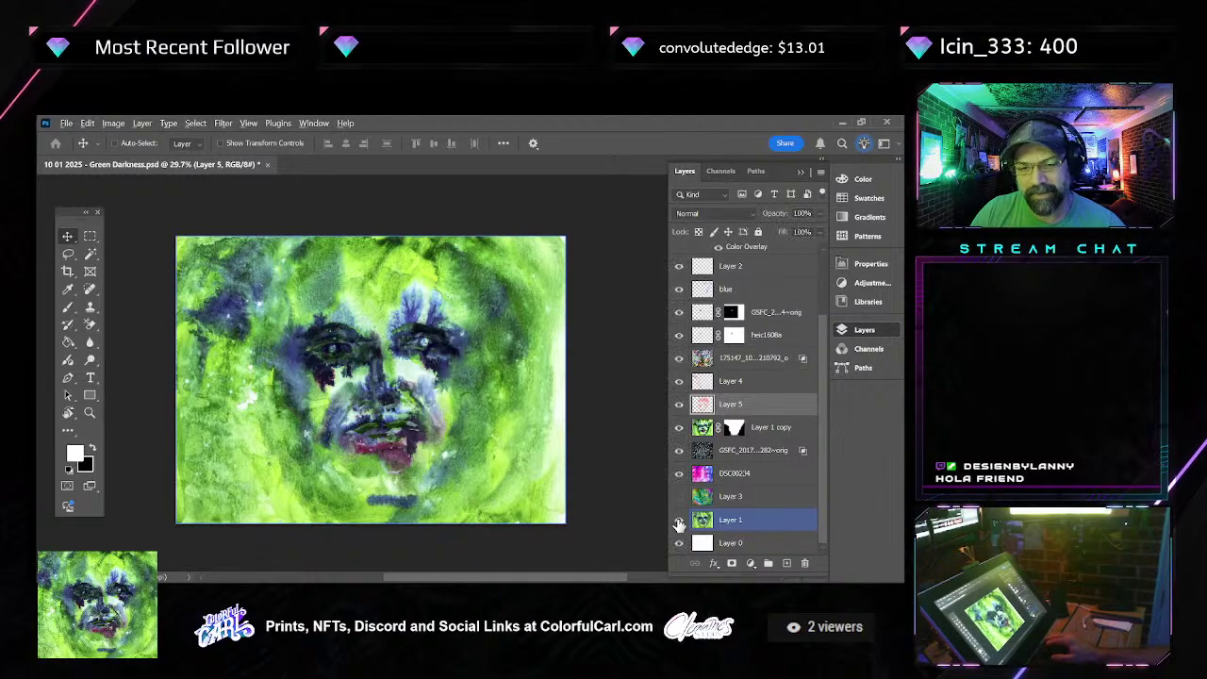
alt+click(679, 524)
alt+click(679, 524)
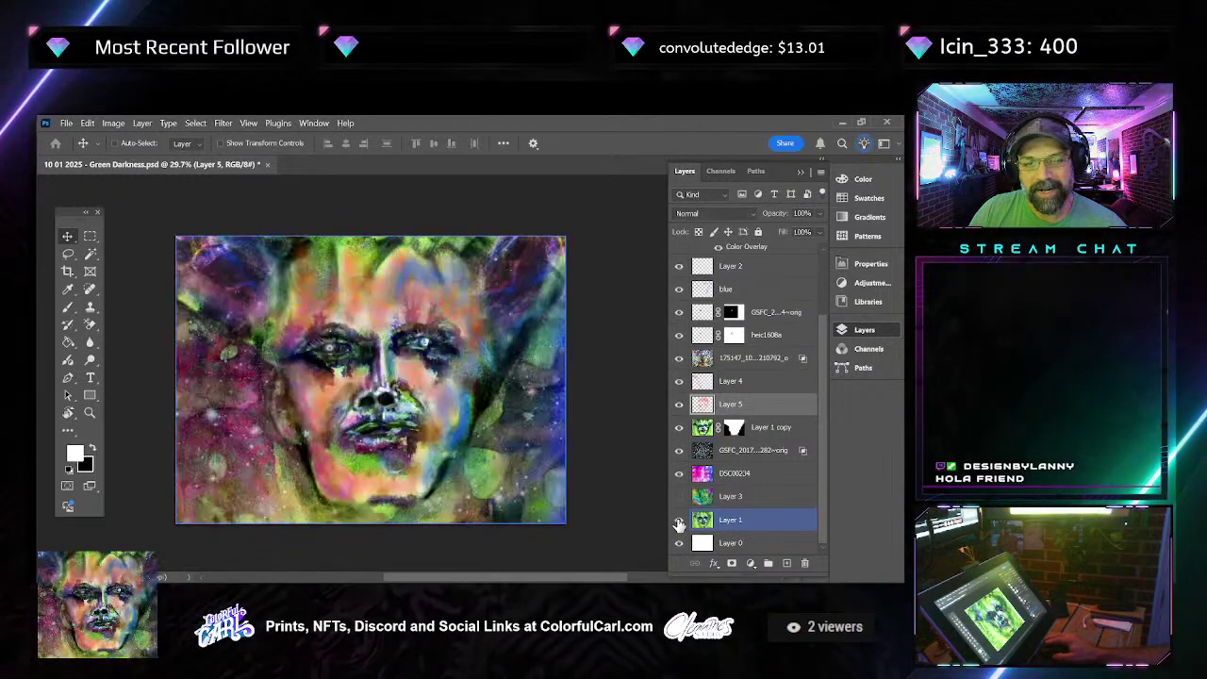
Show Layer 1 on its own once more, and bring all the other layers back
click(750, 359)
click(703, 520)
alt+click(679, 520)
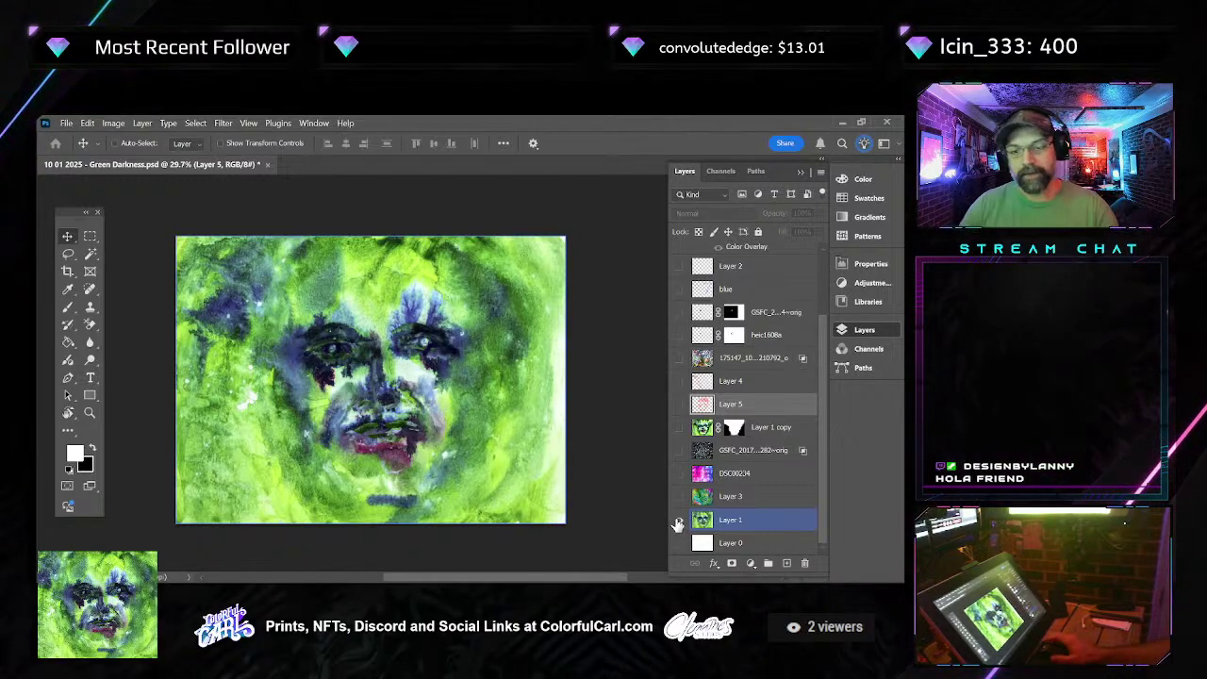
alt+click(680, 521)
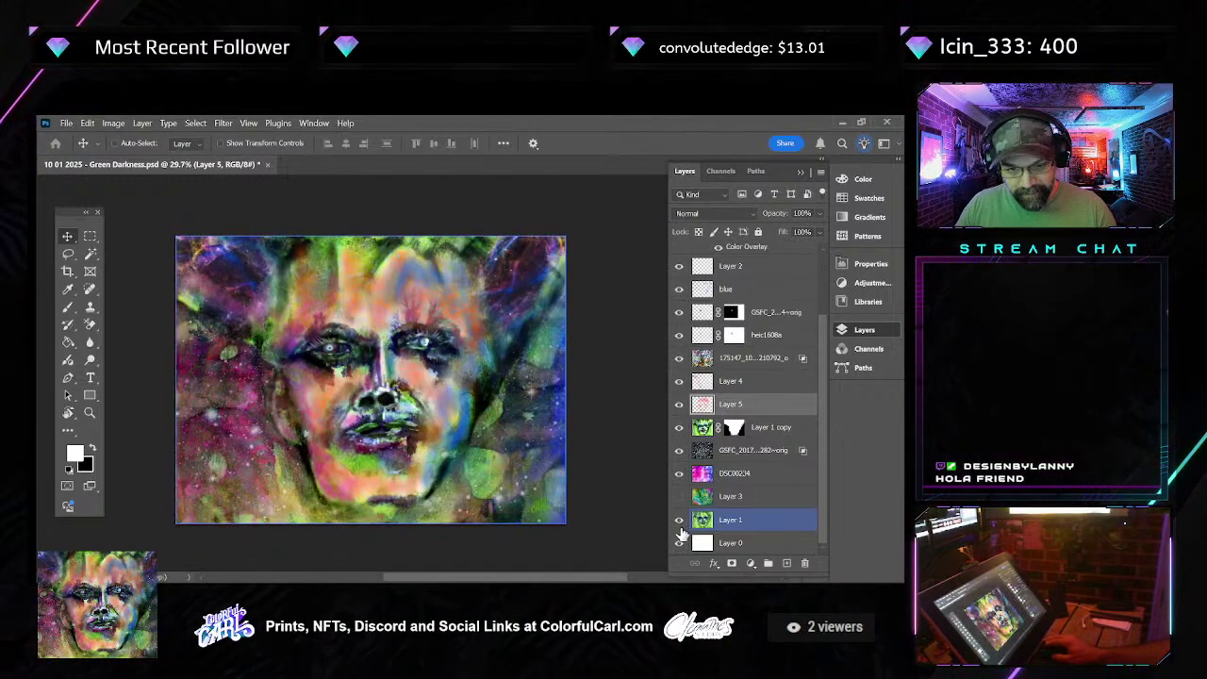
click(554, 556)
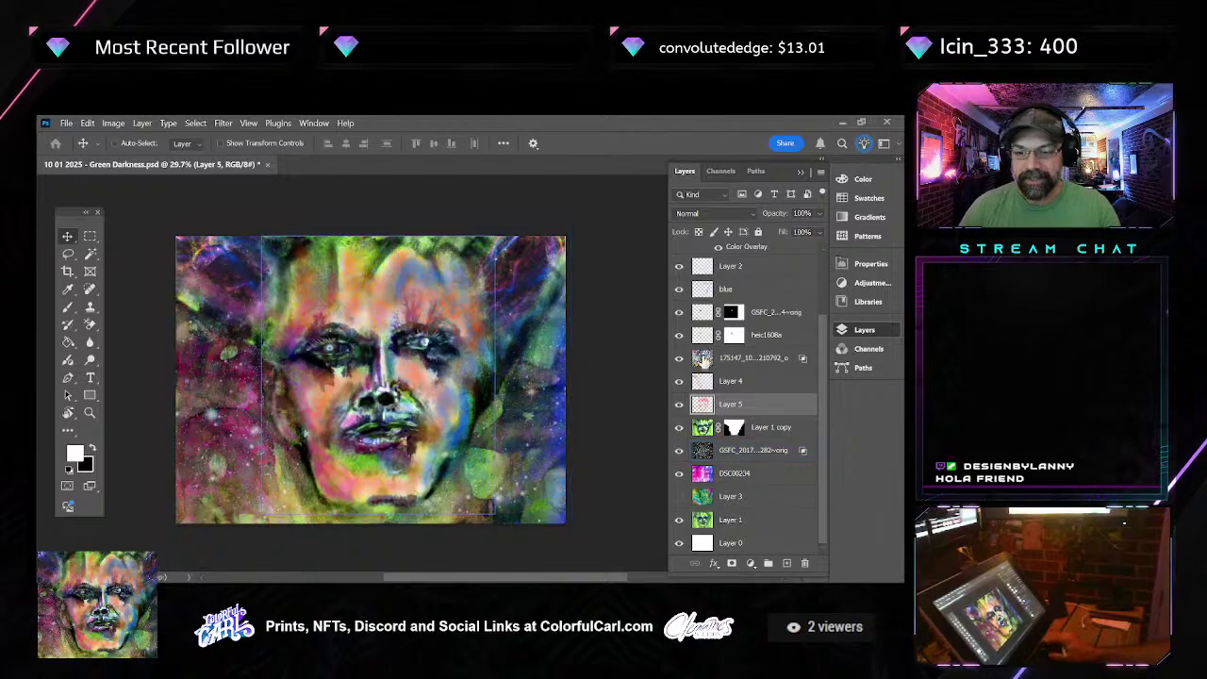
Select Layer 1 copy, switch its visibility off and on, and examine its effect around the jaw of the face
click(694, 429)
click(680, 428)
click(680, 427)
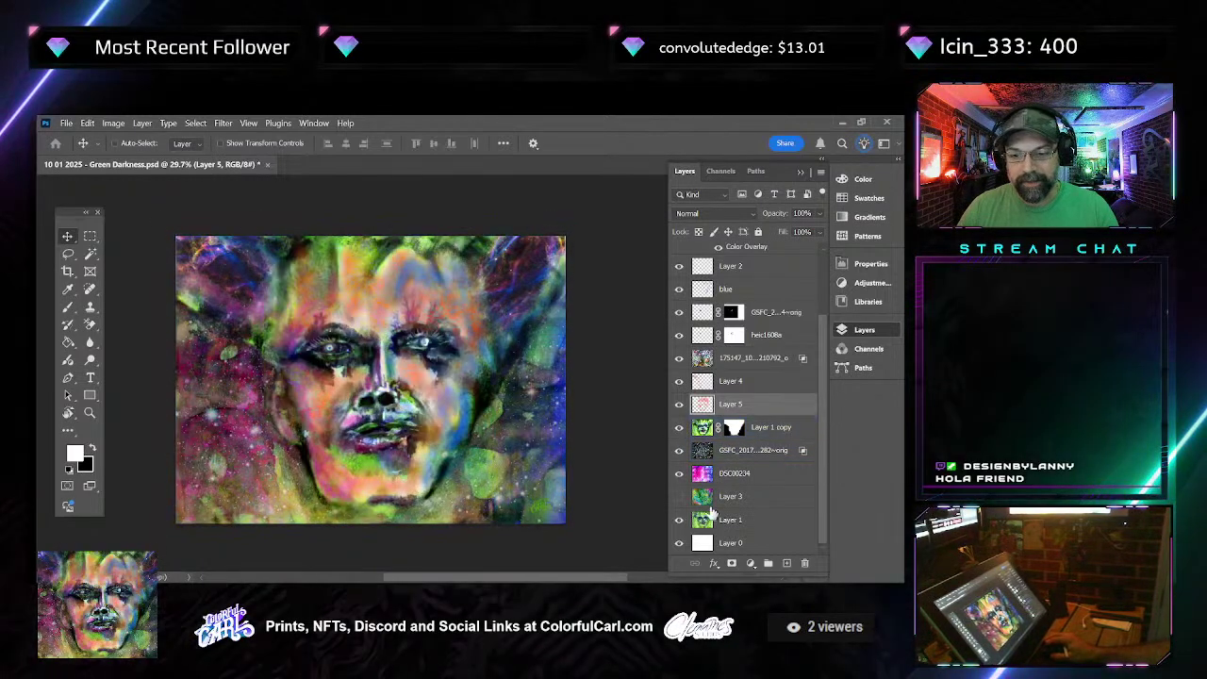
ctrl+click(340, 489)
scroll(339, 489, up, 3)
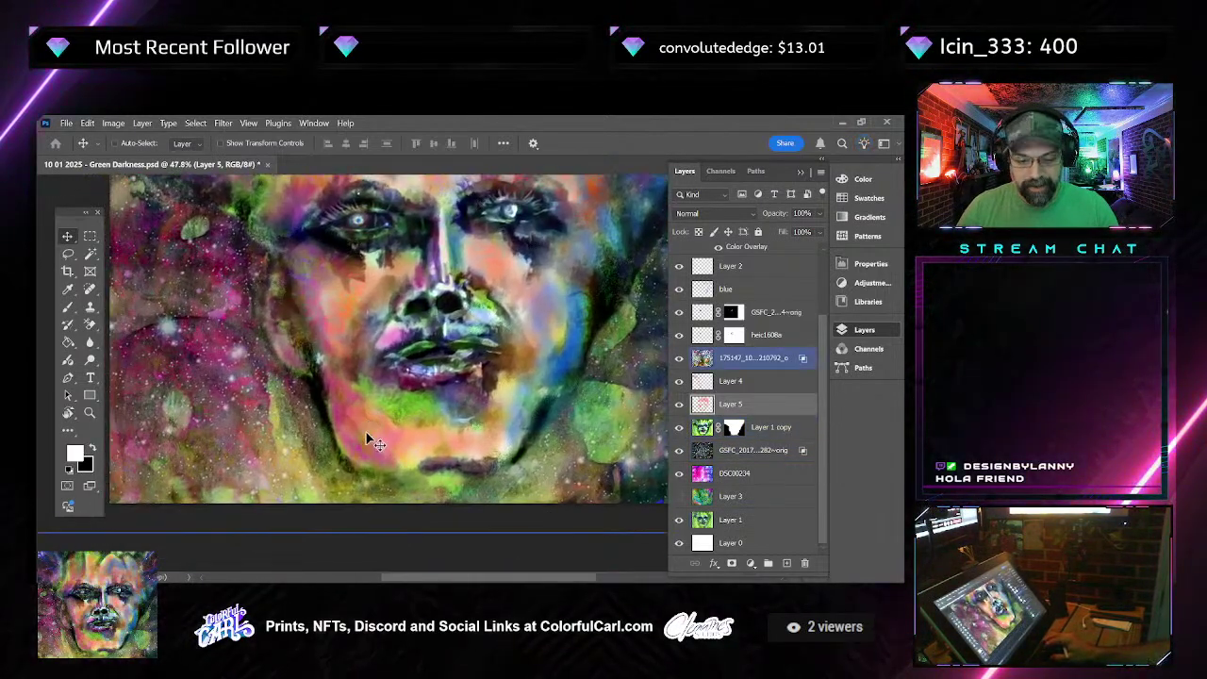
key(j)
click(698, 427)
click(680, 427)
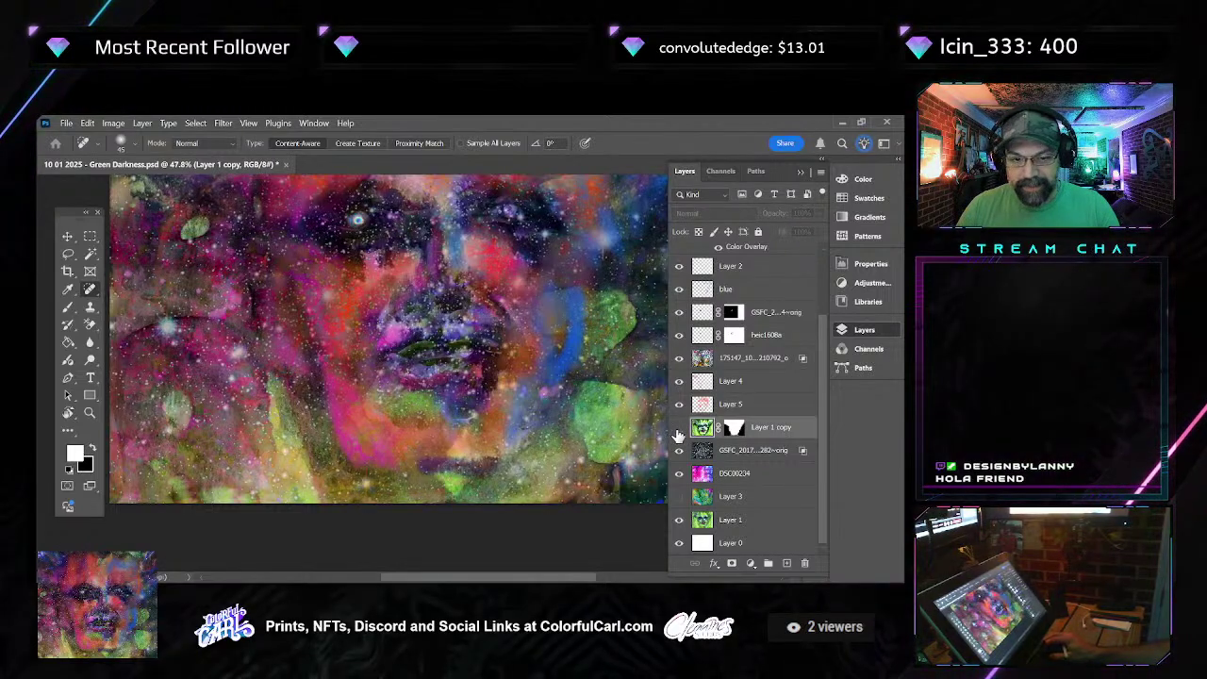
click(680, 427)
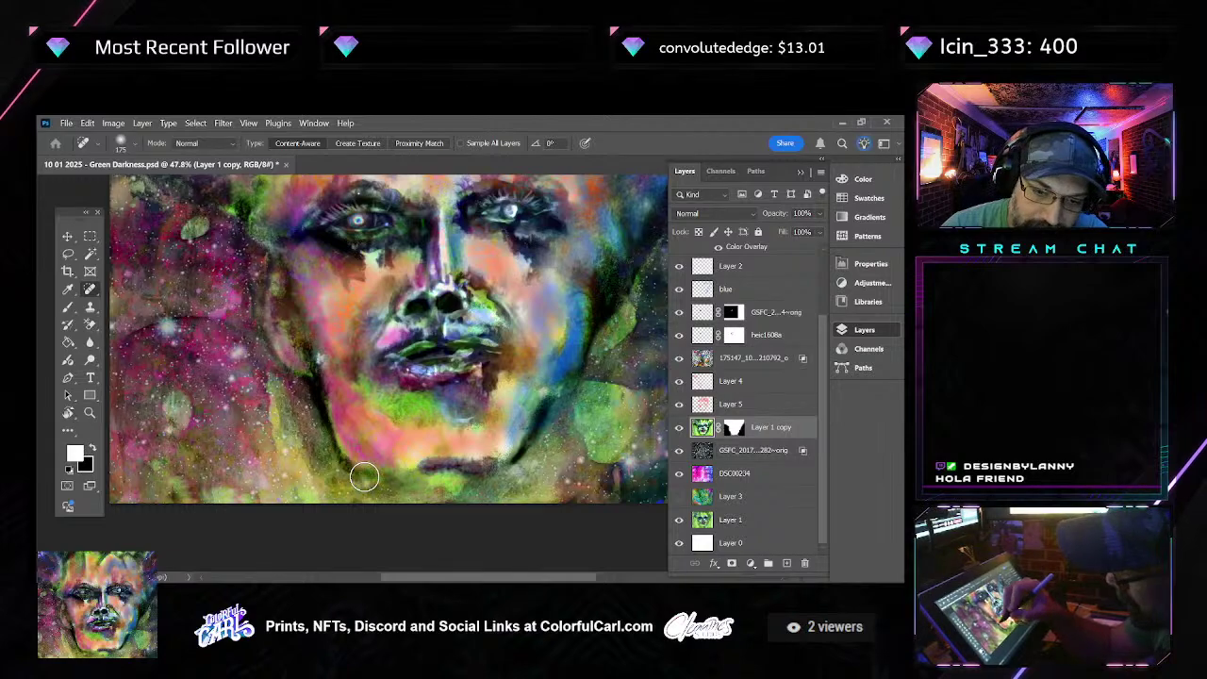
drag(364, 476, 326, 424)
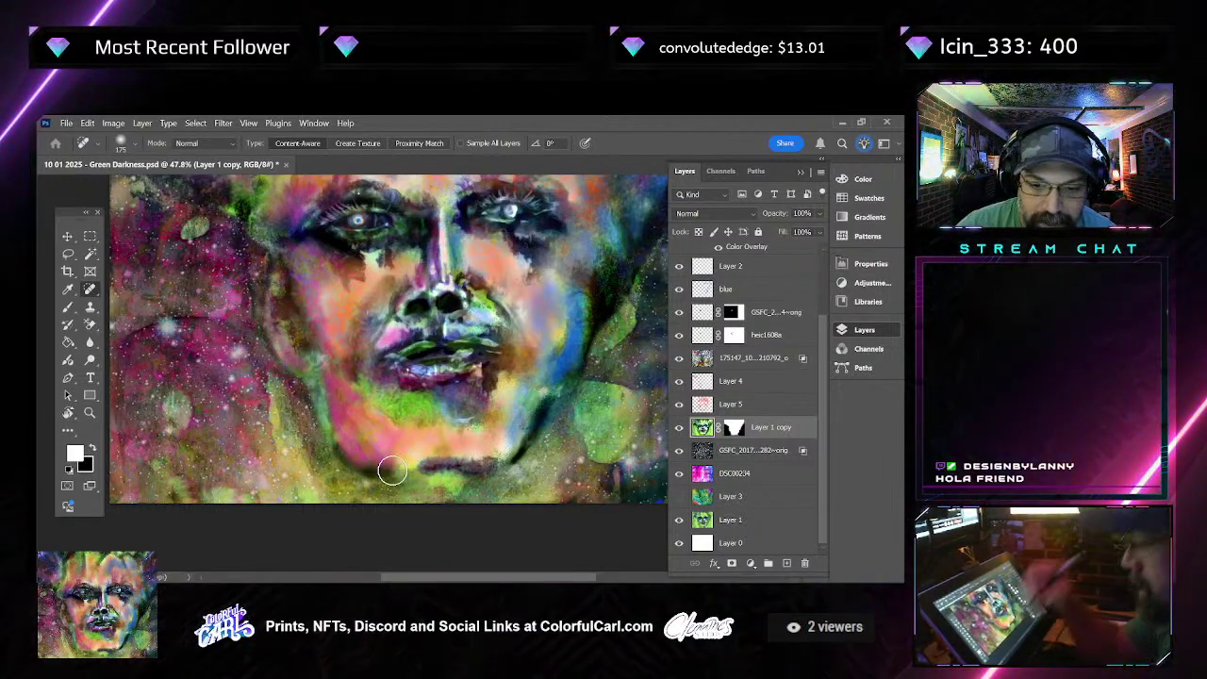
Toggle Layer 5 and Layer 4 off and on to compare the face with and without each
scroll(420, 375, down, 3)
scroll(419, 375, up, 2)
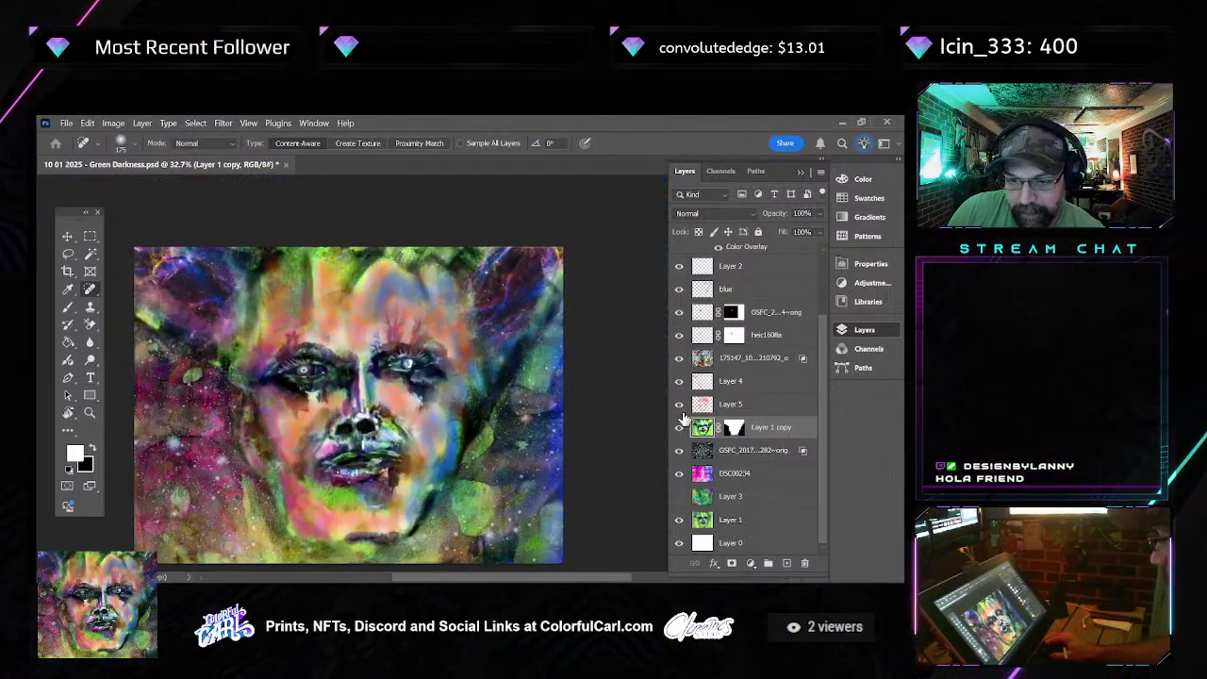
click(679, 405)
click(679, 405)
click(698, 381)
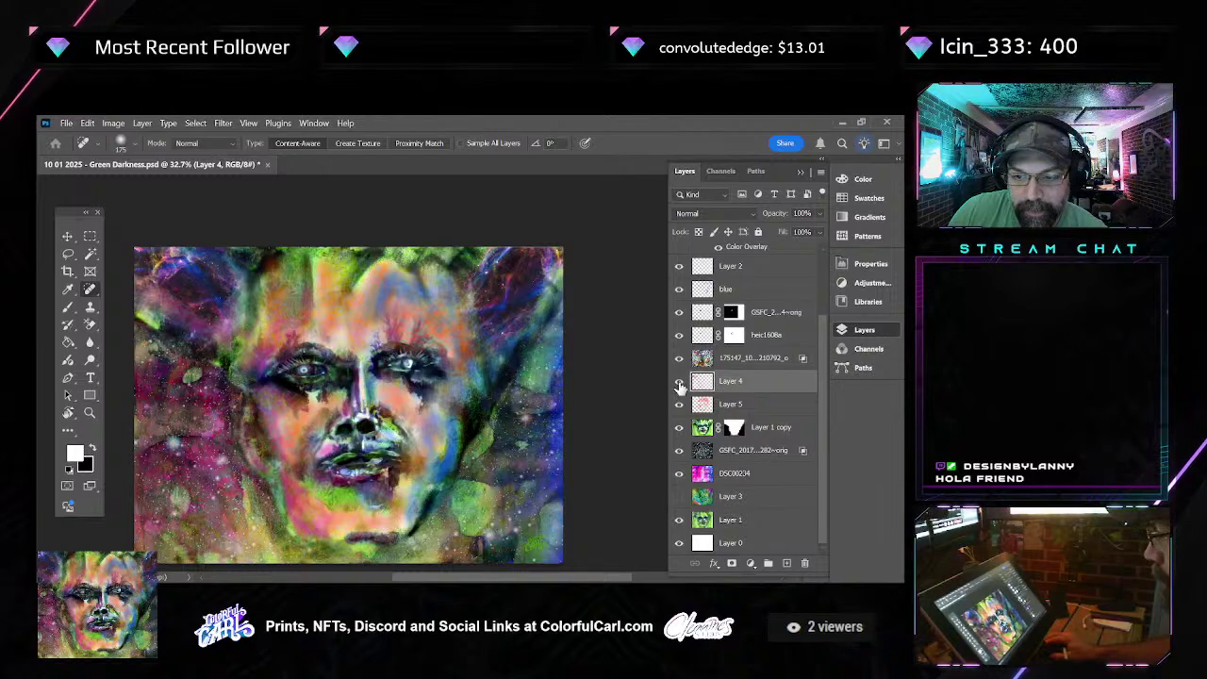
click(679, 382)
click(679, 382)
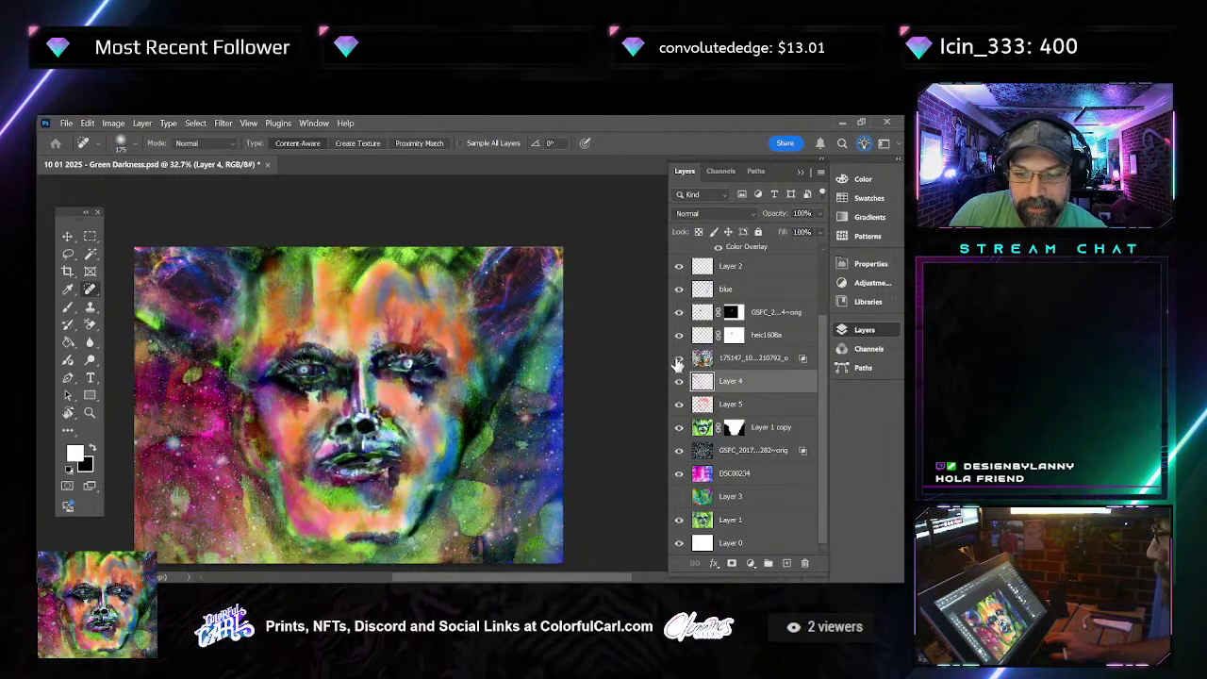
Examine what the blue layer, Layer 5 and the masked GSFC layer each add to the portrait by toggling their visibility
click(696, 317)
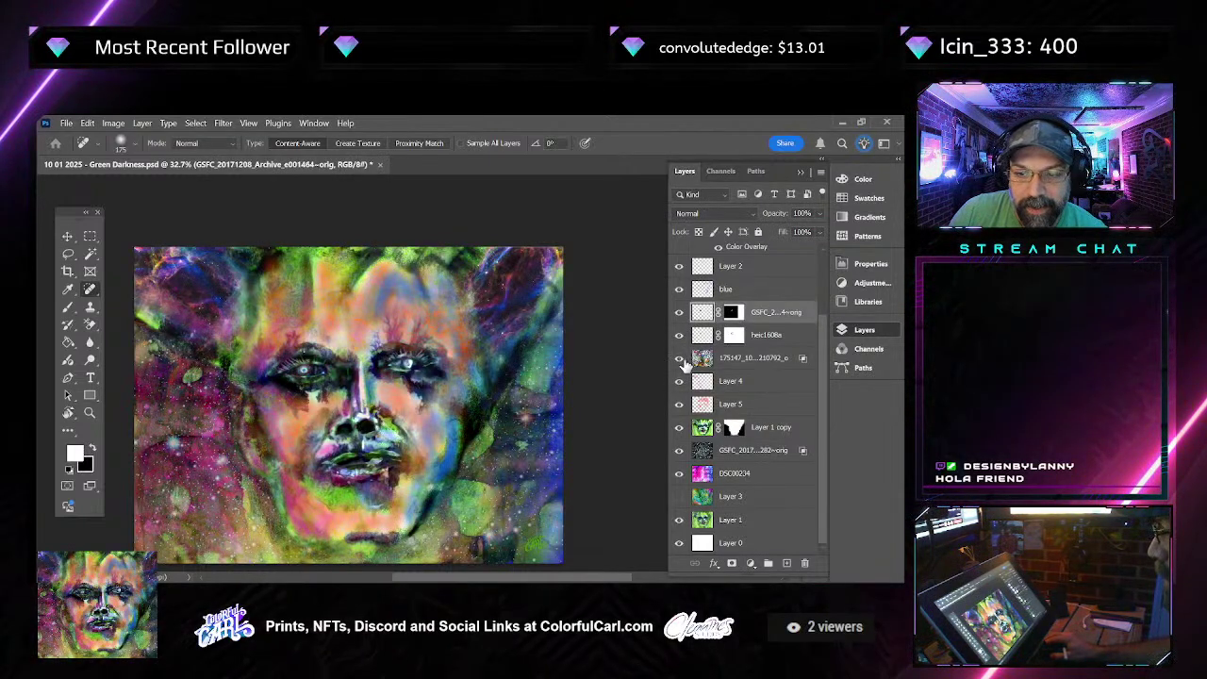
drag(450, 370, 478, 412)
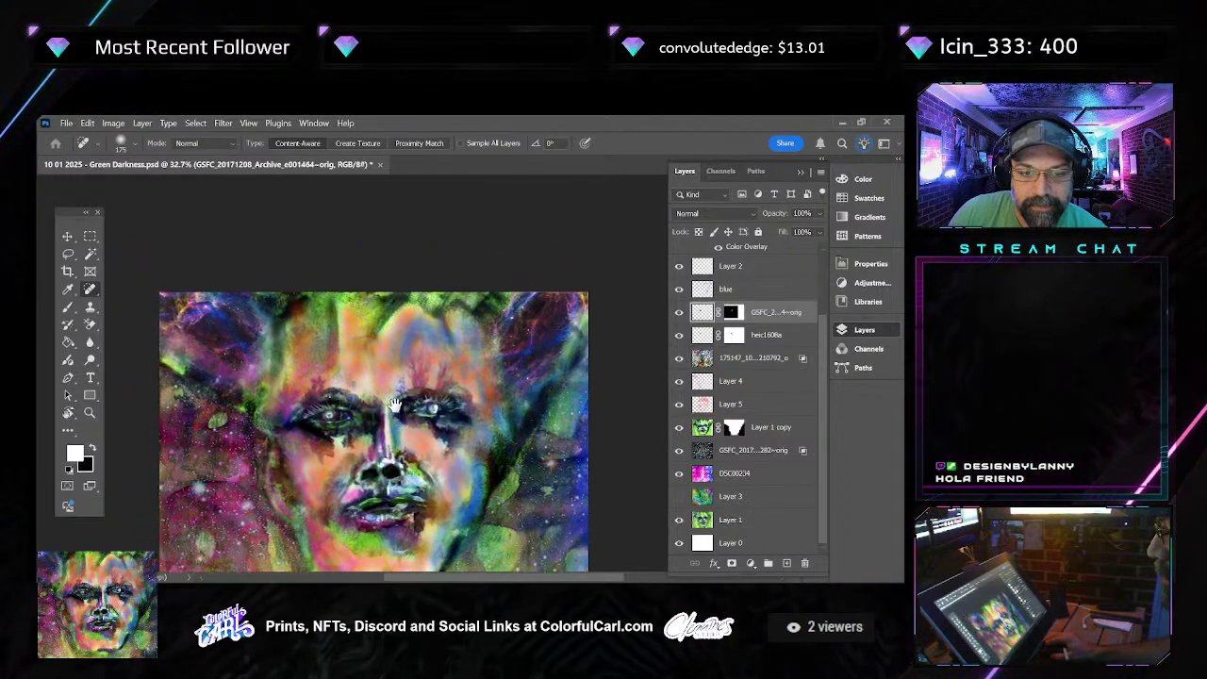
click(679, 289)
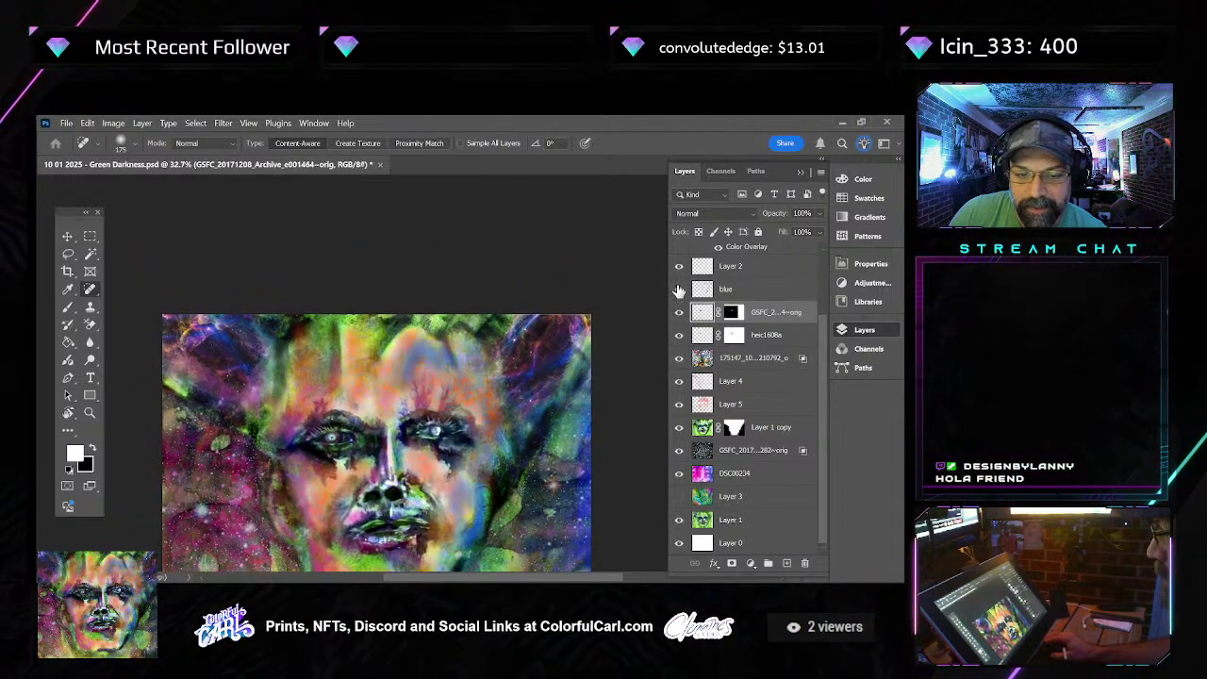
scroll(519, 404, down, 2)
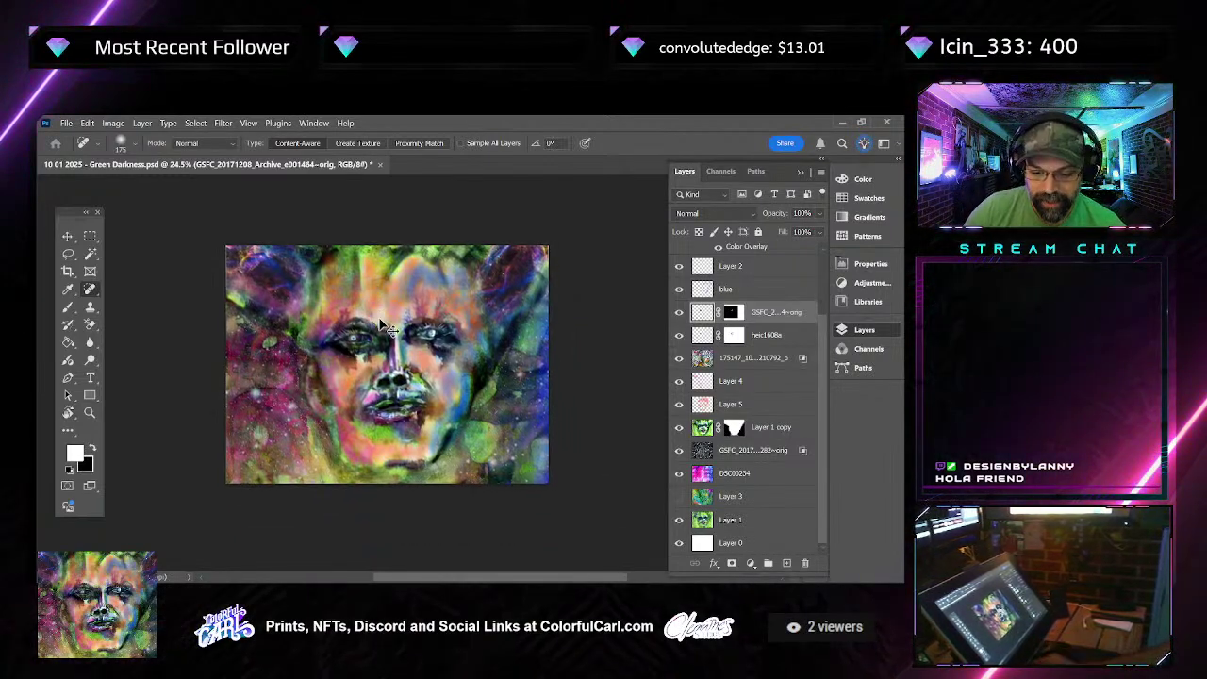
scroll(377, 318, up, 3)
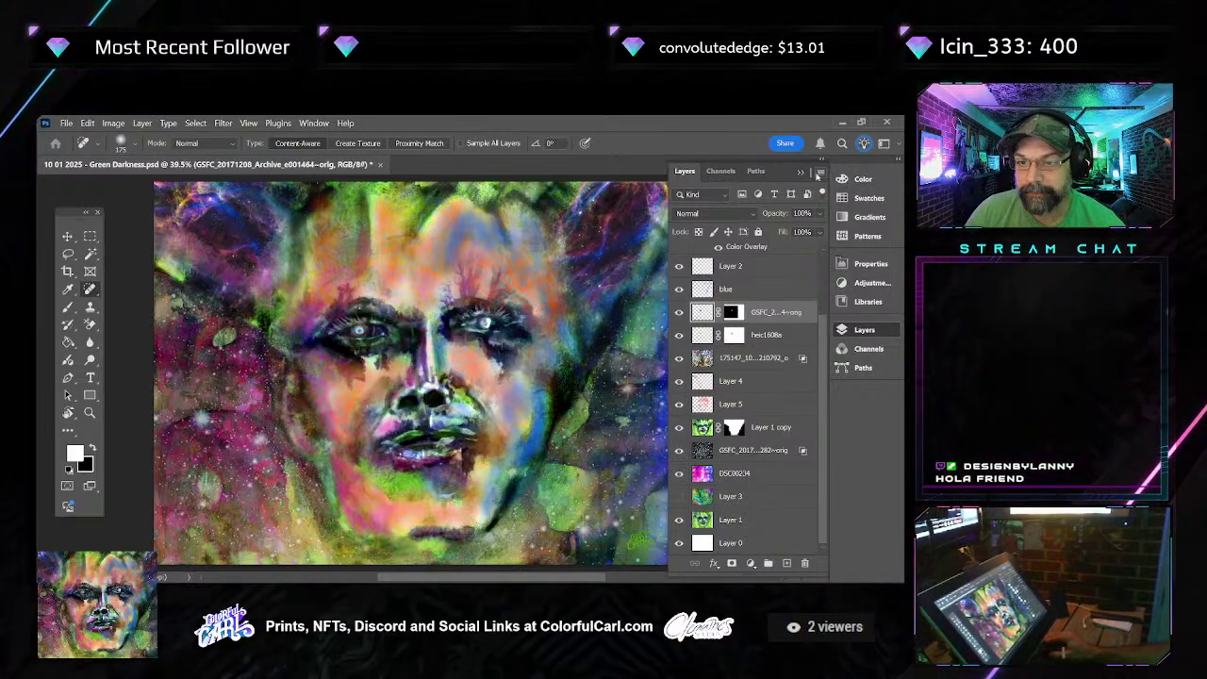
scroll(386, 405, down, 3)
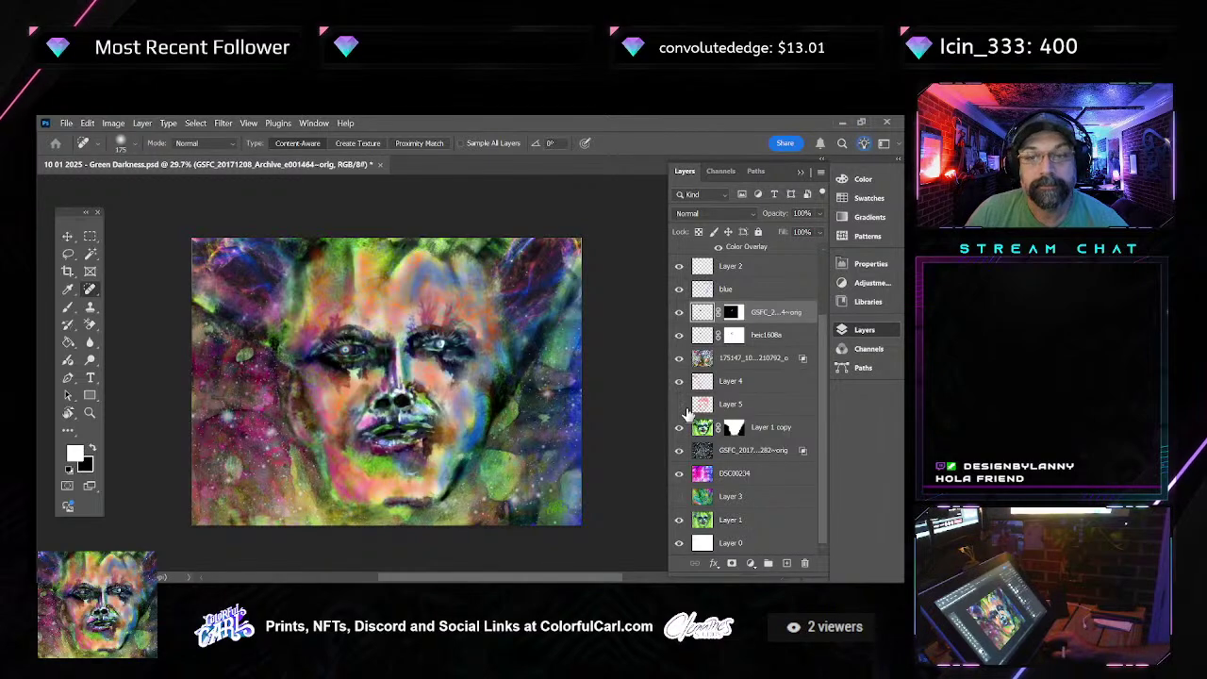
click(679, 404)
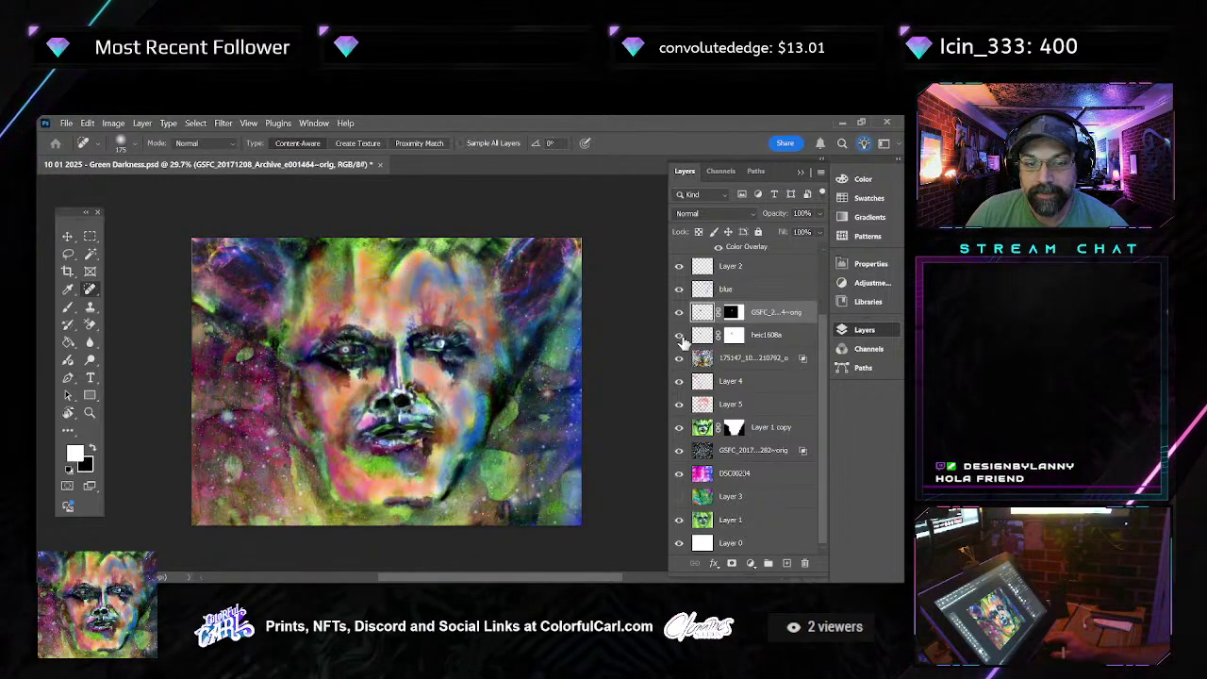
click(679, 312)
click(679, 312)
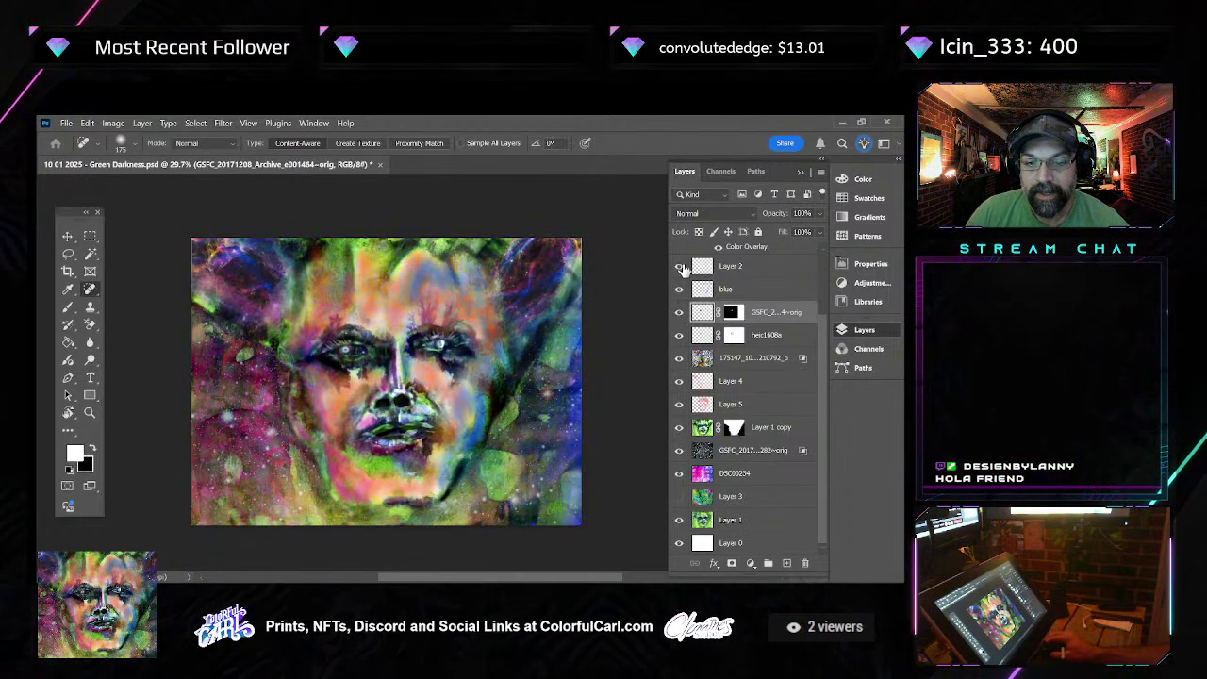
Inspect the masked heic1520a copy and heic1520a layers by toggling them to see what each covers
scroll(698, 293, up, 2)
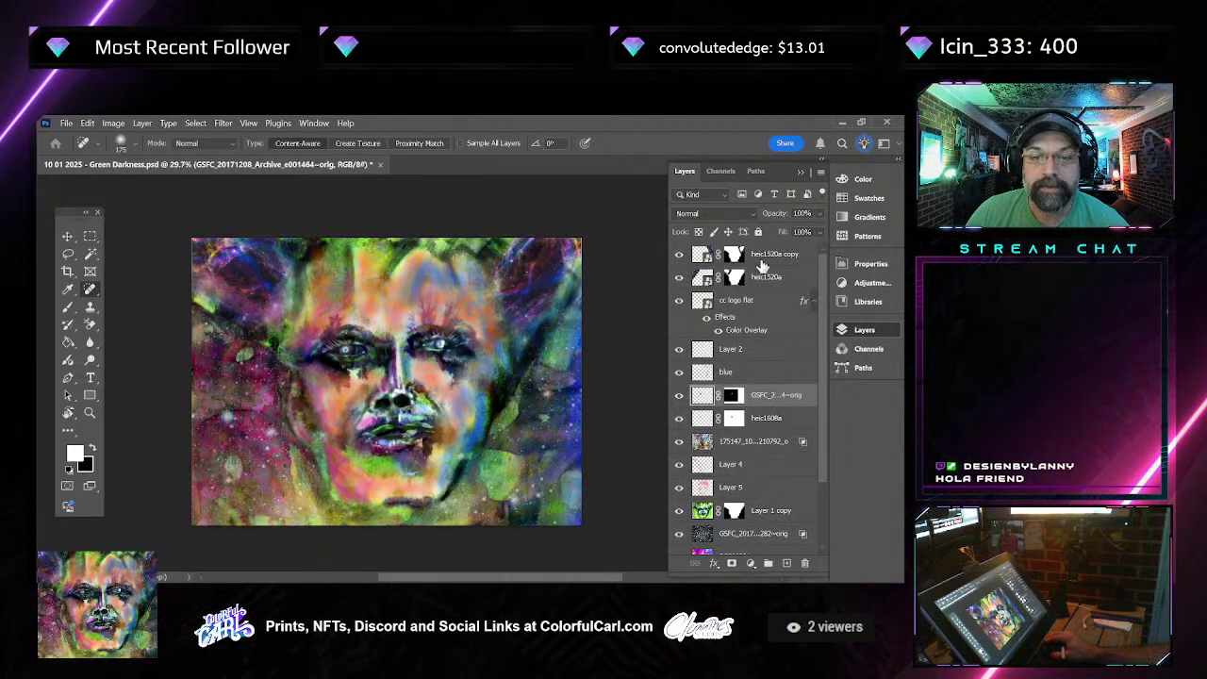
click(760, 260)
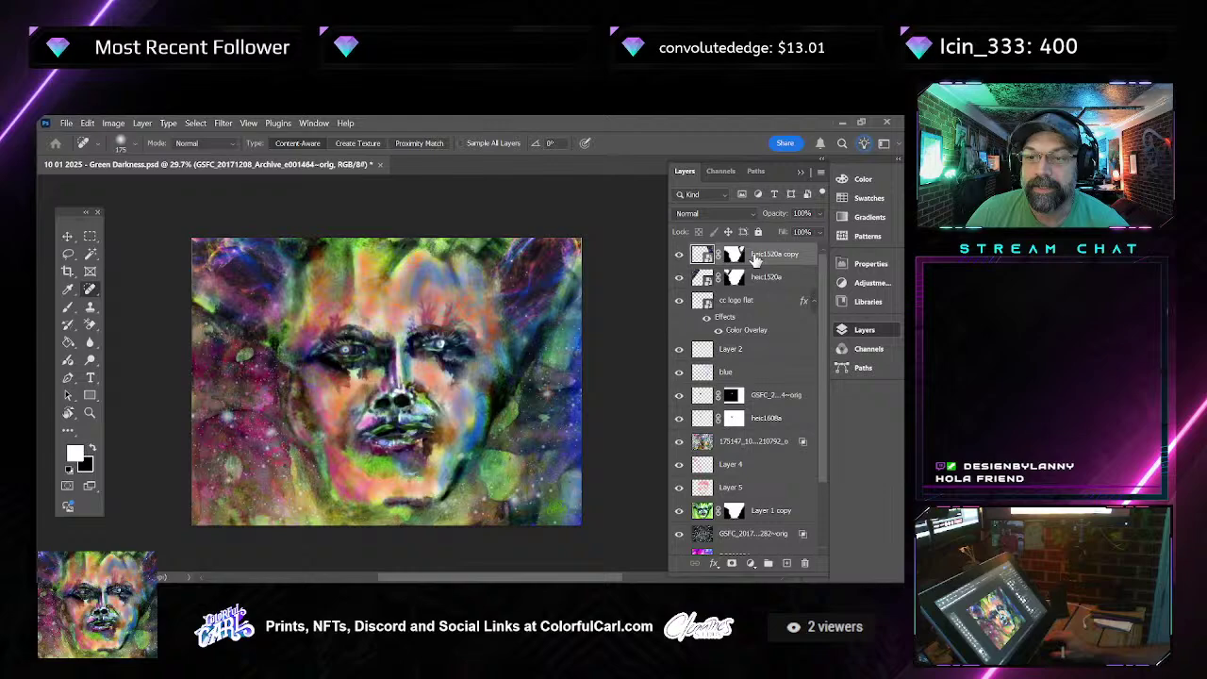
click(819, 233)
drag(817, 249, 795, 250)
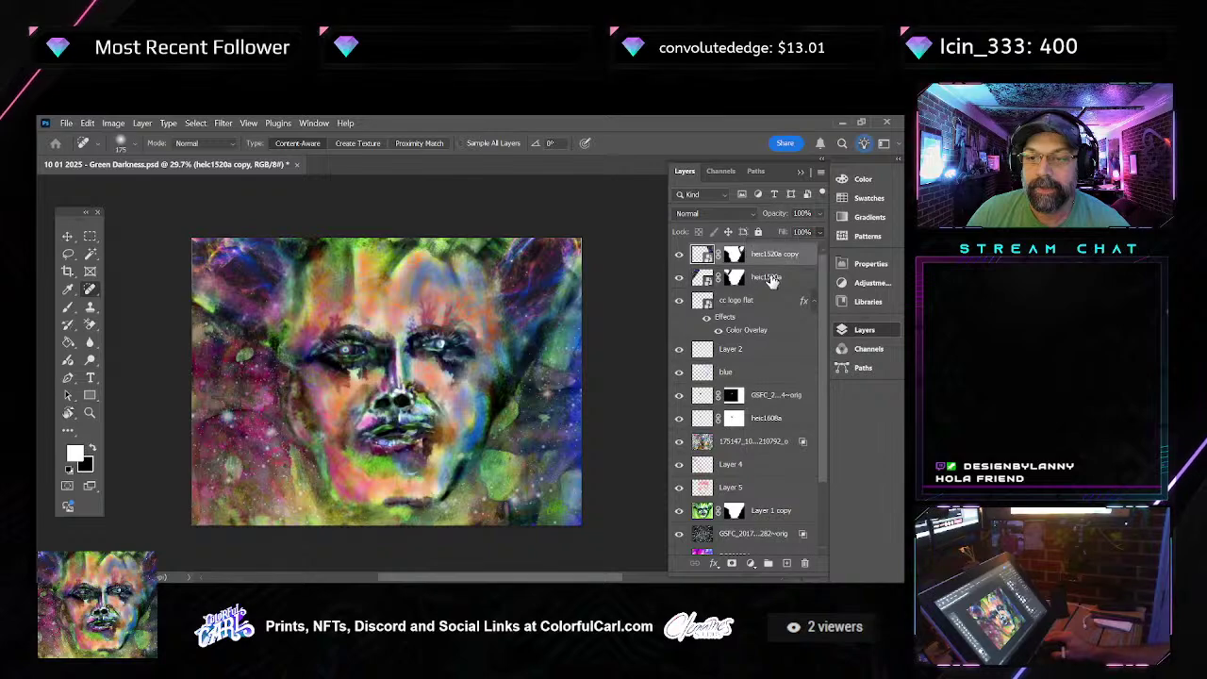
click(760, 275)
click(679, 254)
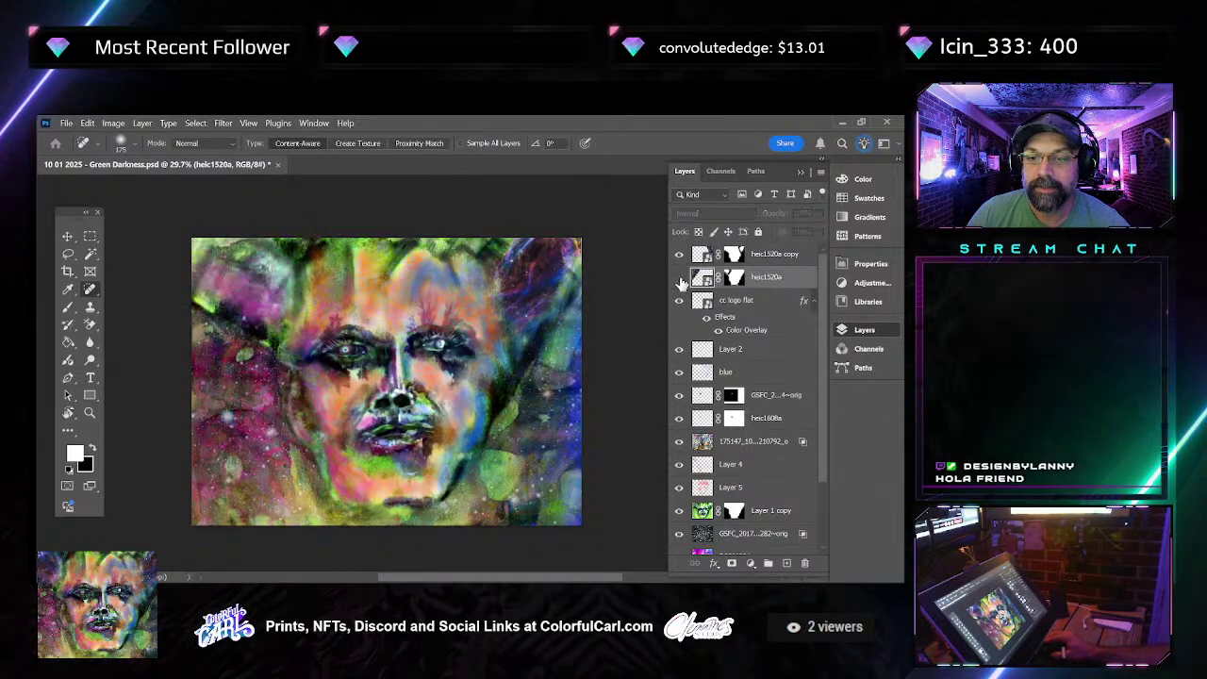
click(679, 254)
scroll(741, 385, down, 2)
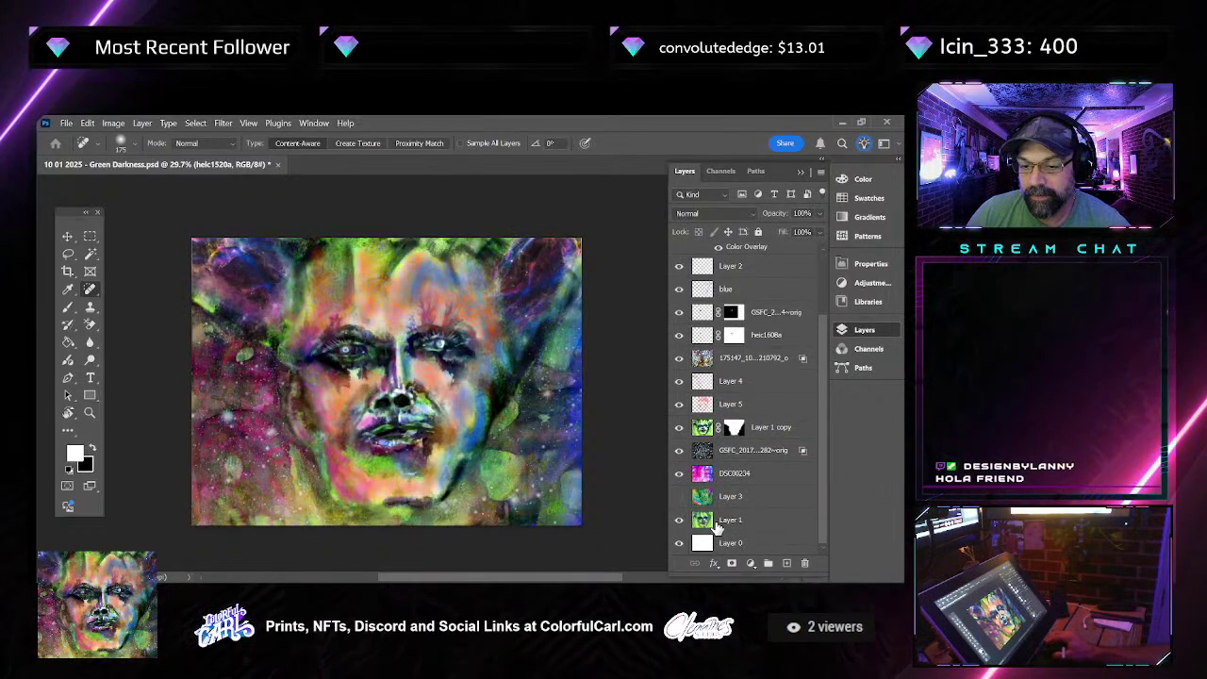
Duplicate Layer 1 and move the copy to the top of the layer stack
click(716, 520)
key(ctrl+j)
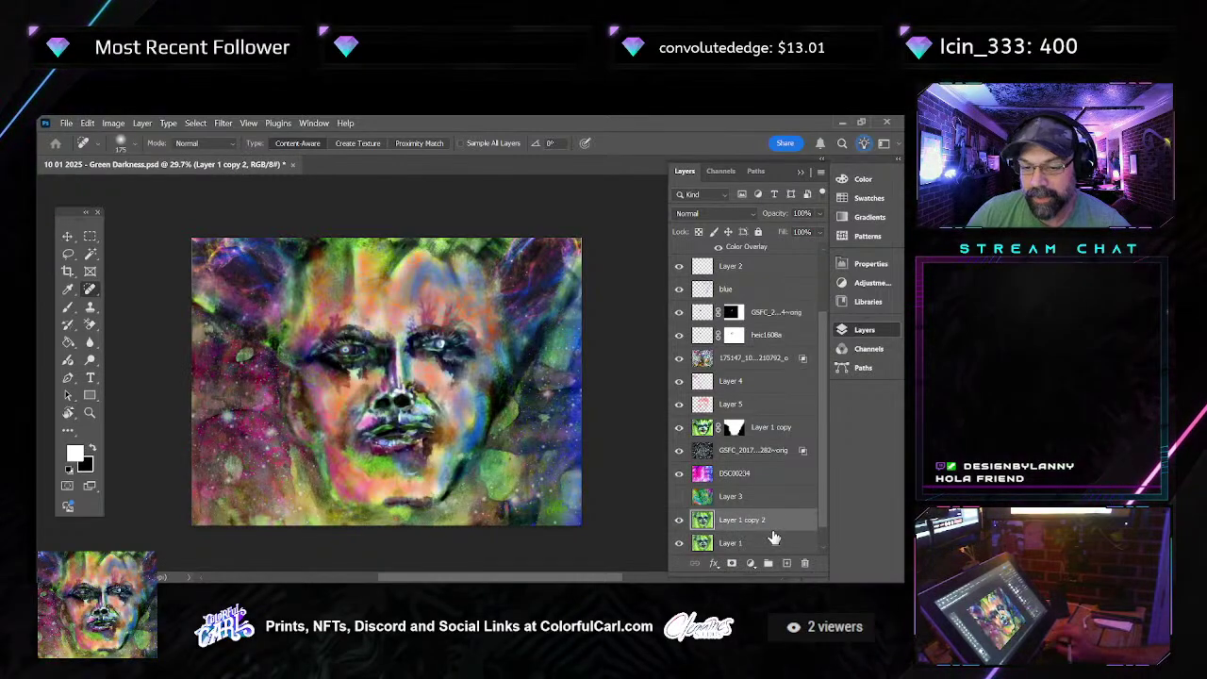
key(ctrl+shift+bracketright)
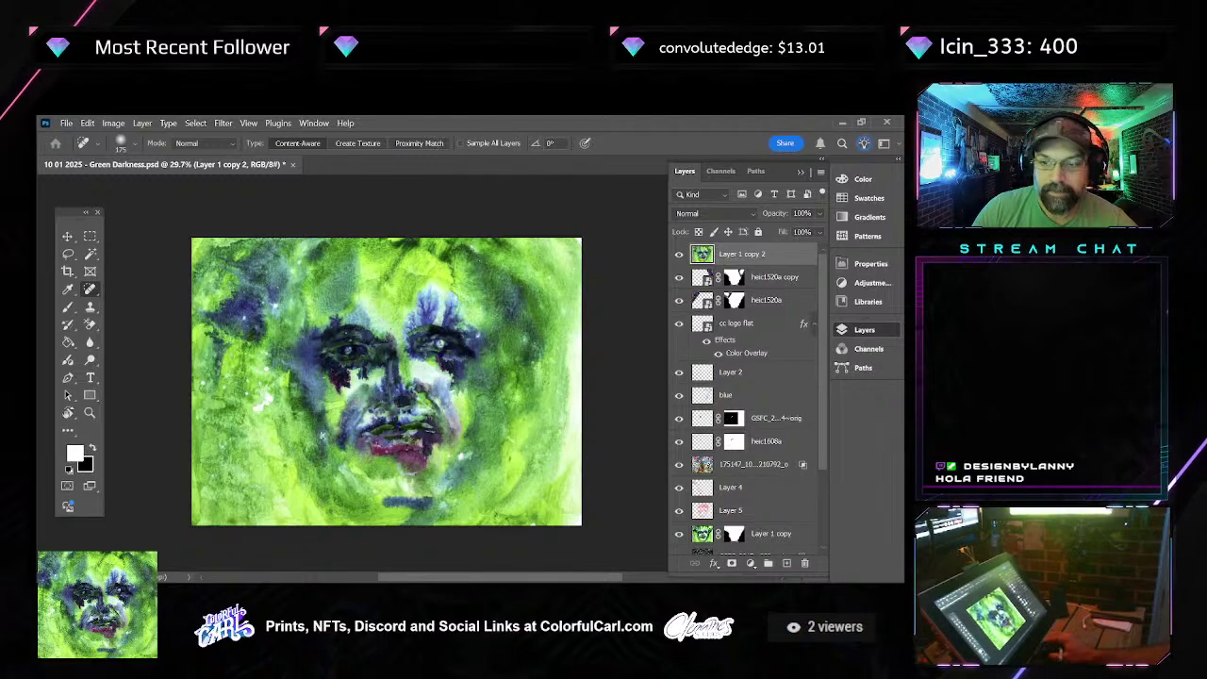
Apply the High Pass filter to the Layer 1 copy 2 layer with a radius of 4.0 pixels
click(222, 123)
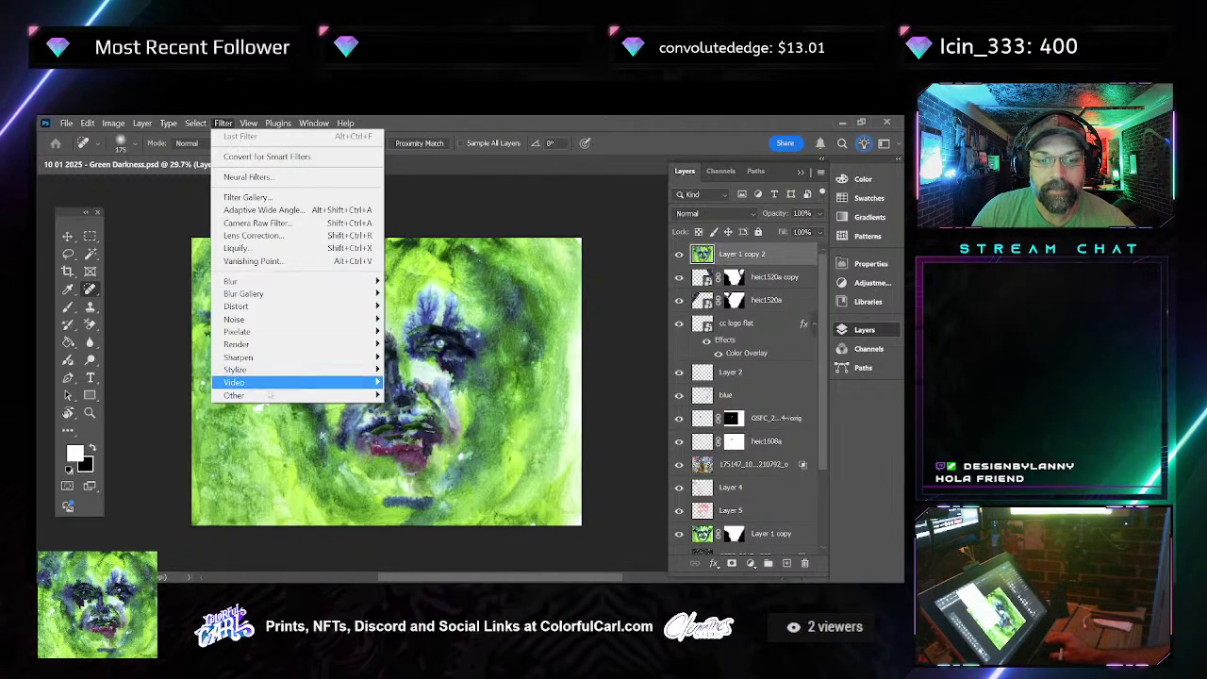
mouse_move(337, 396)
click(411, 407)
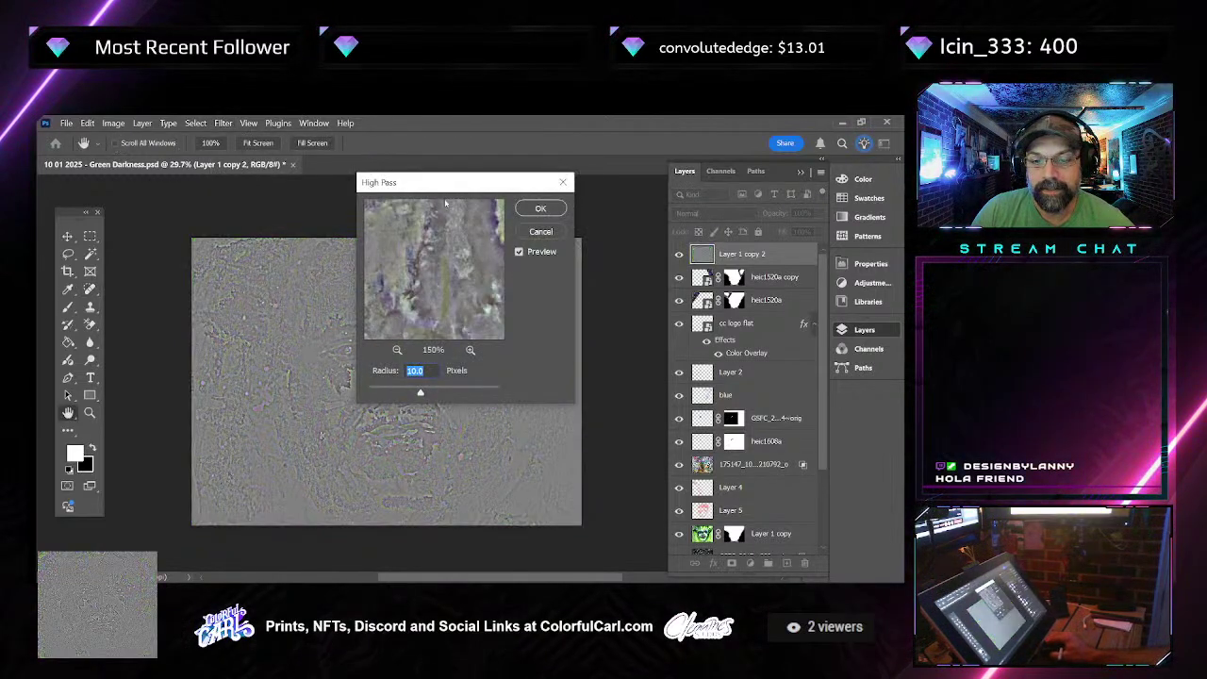
drag(448, 189, 612, 193)
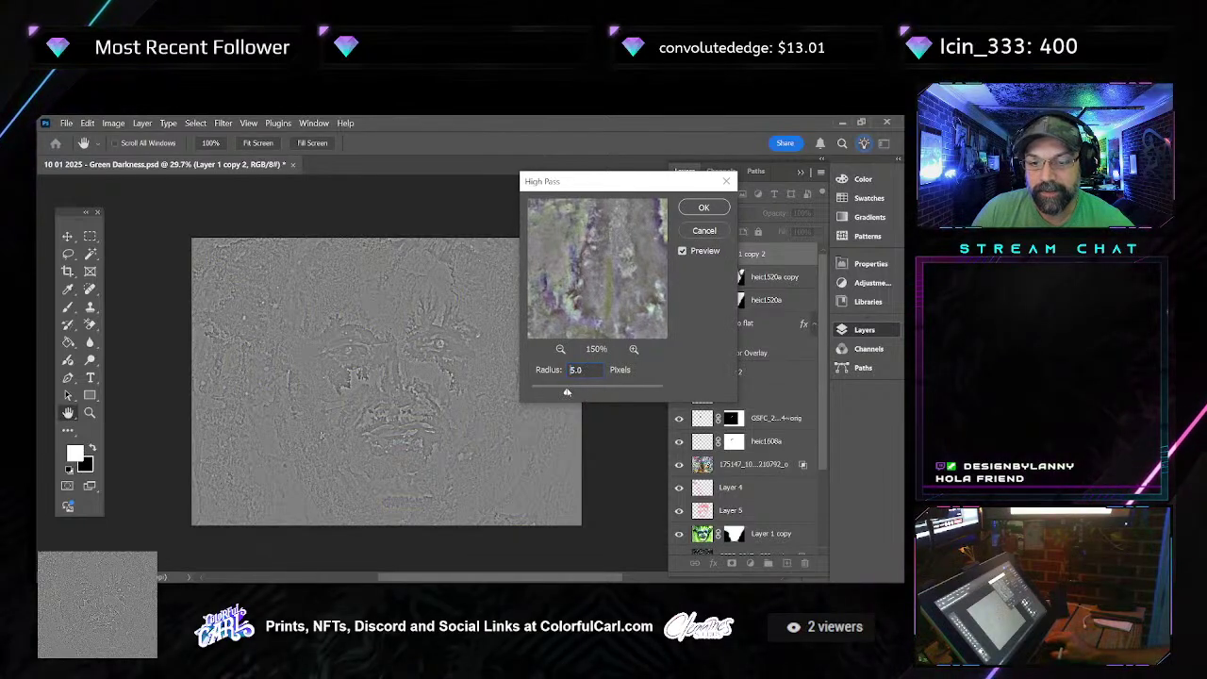
click(567, 392)
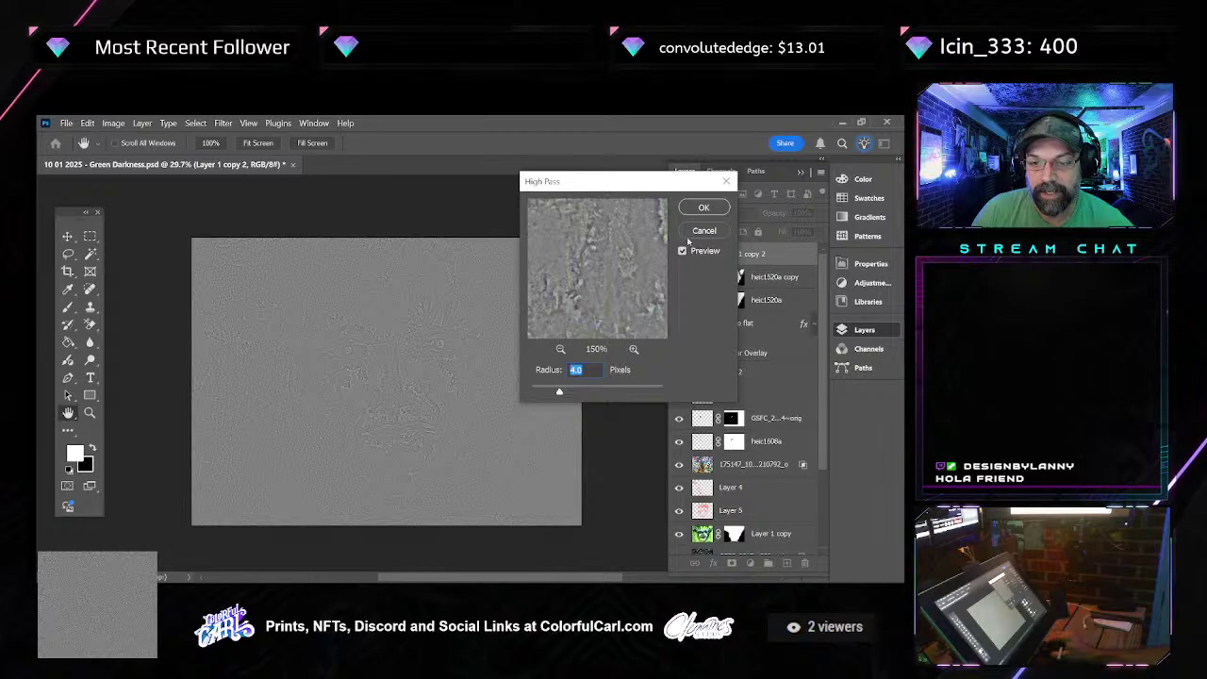
click(704, 208)
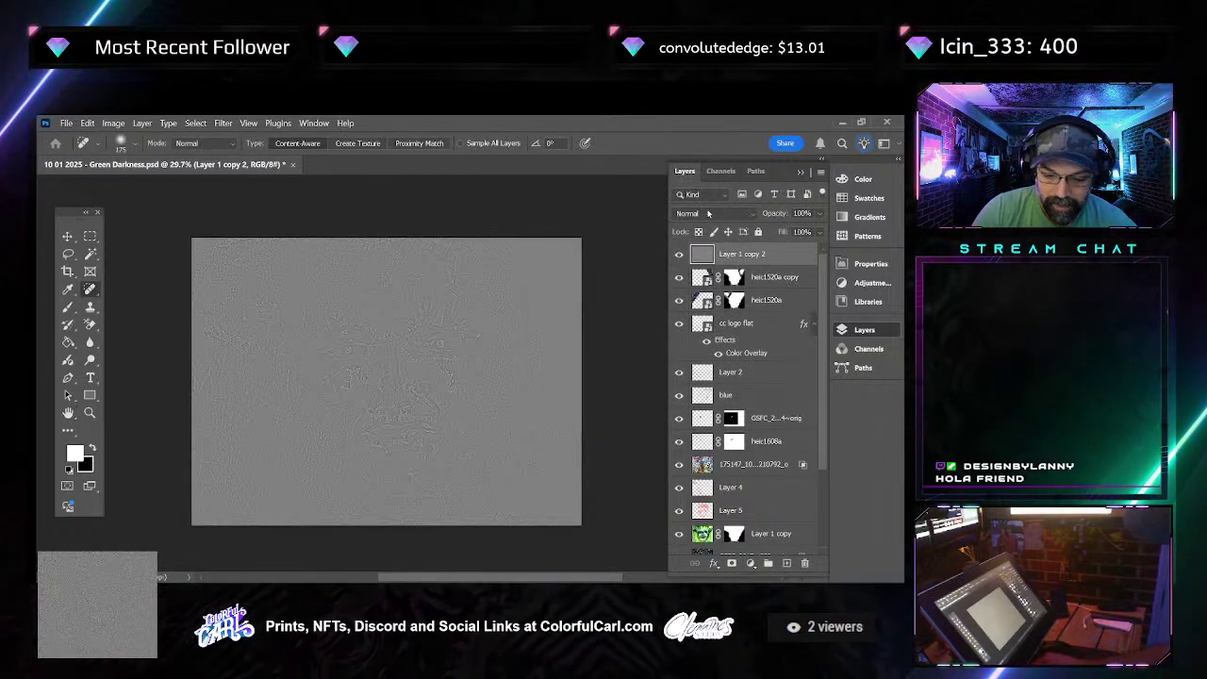
Brighten the High Pass layer to nearly white with only faint dark texture lines, and set its blend mode to Color Burn
key(i)
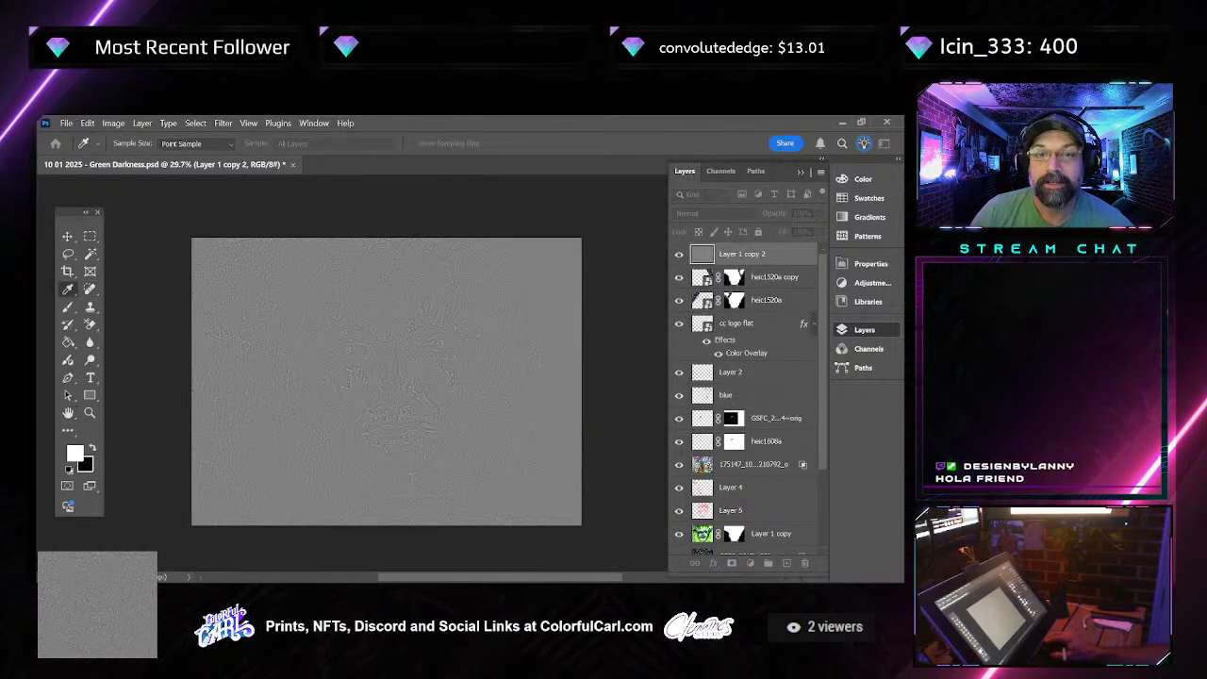
key(j)
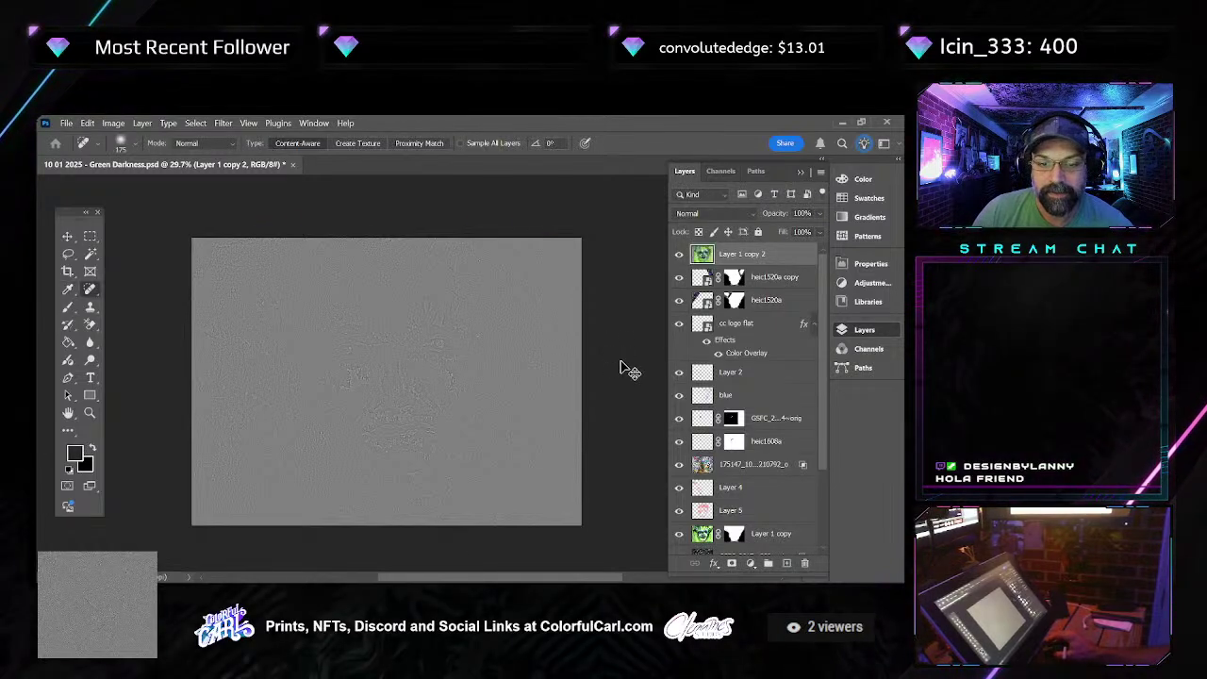
key(ctrl+shift+z)
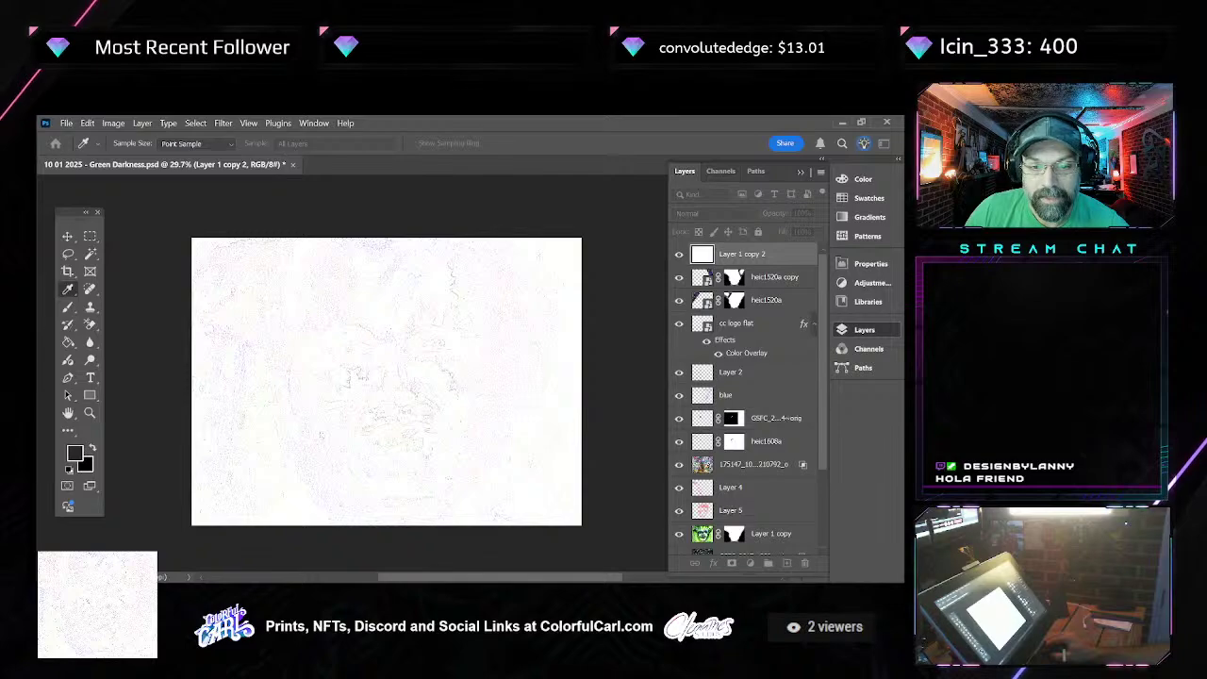
key(j)
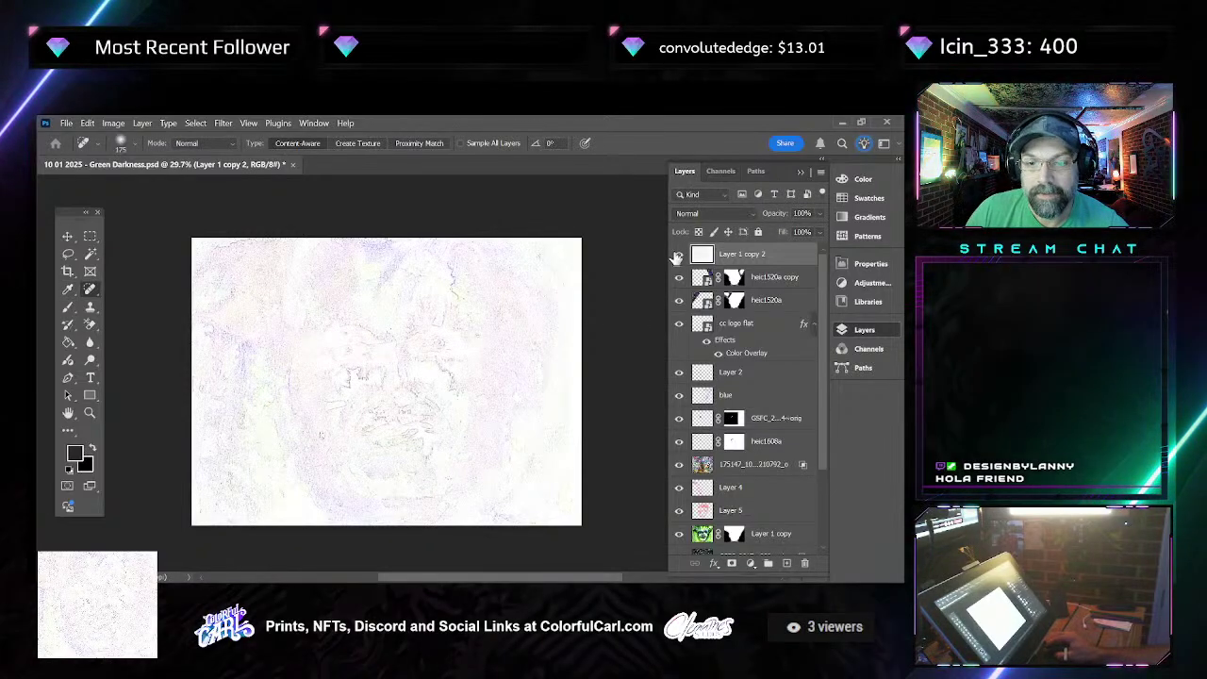
click(696, 213)
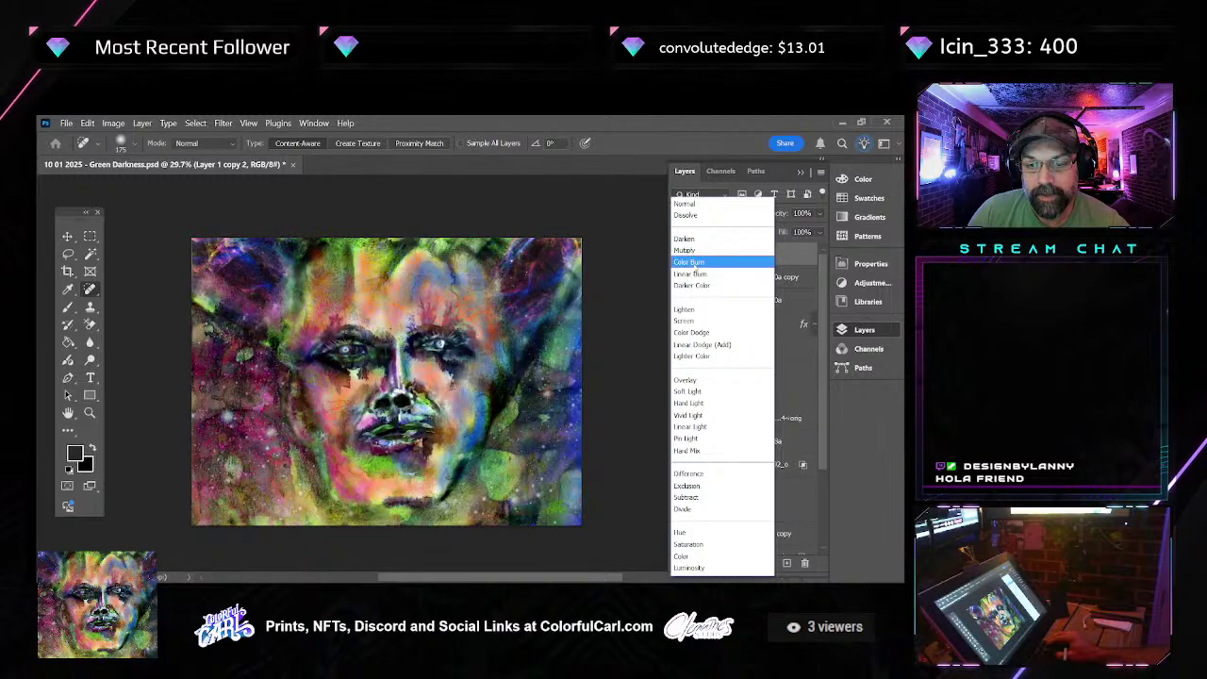
click(689, 261)
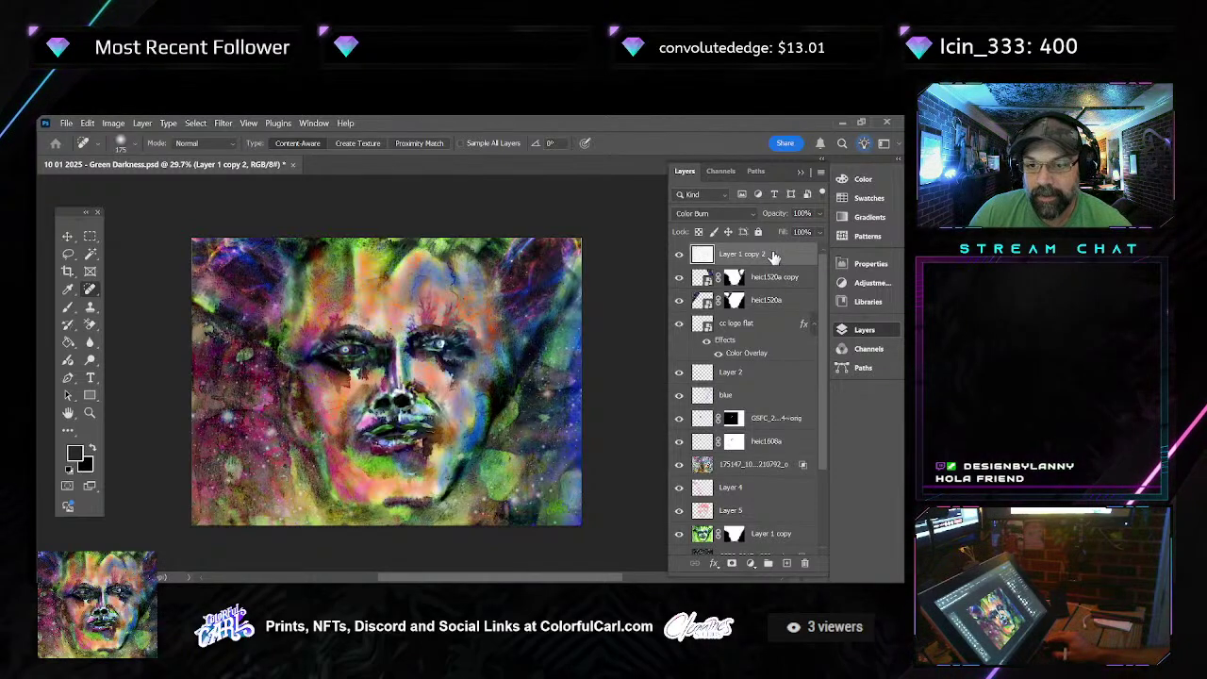
Try an inverted duplicate of the Color Burn texture layer in Color Dodge mode, comparing the face with and without it
drag(773, 257, 786, 563)
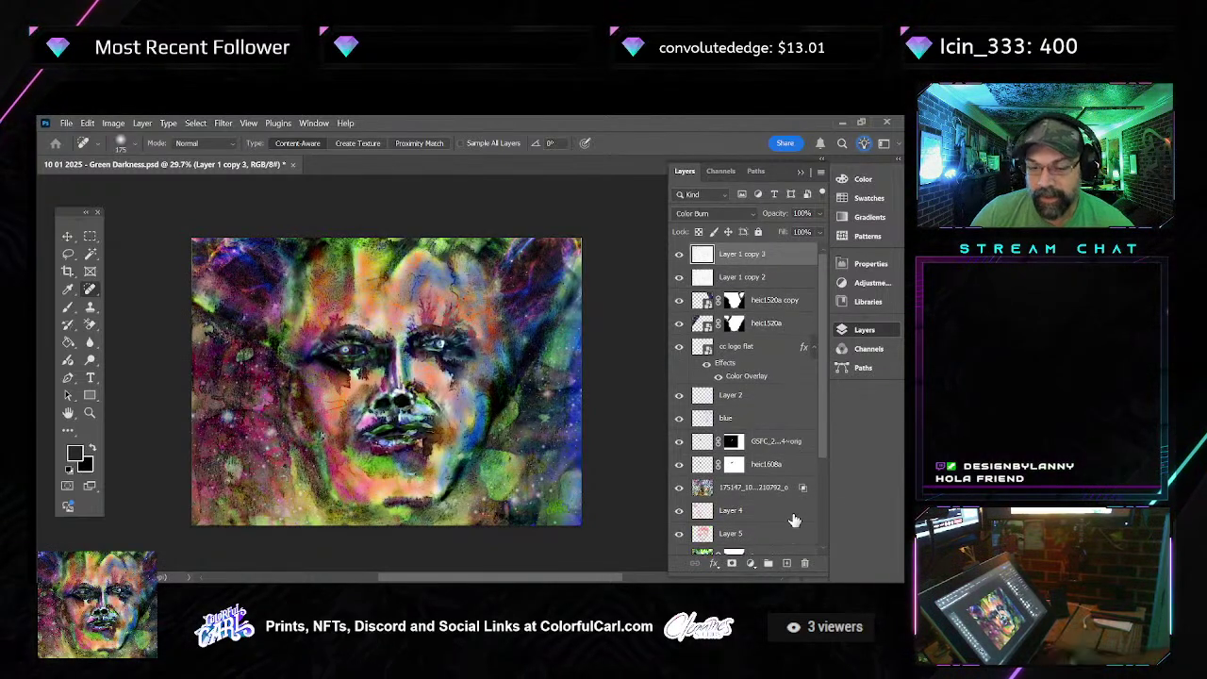
key(ctrl+i)
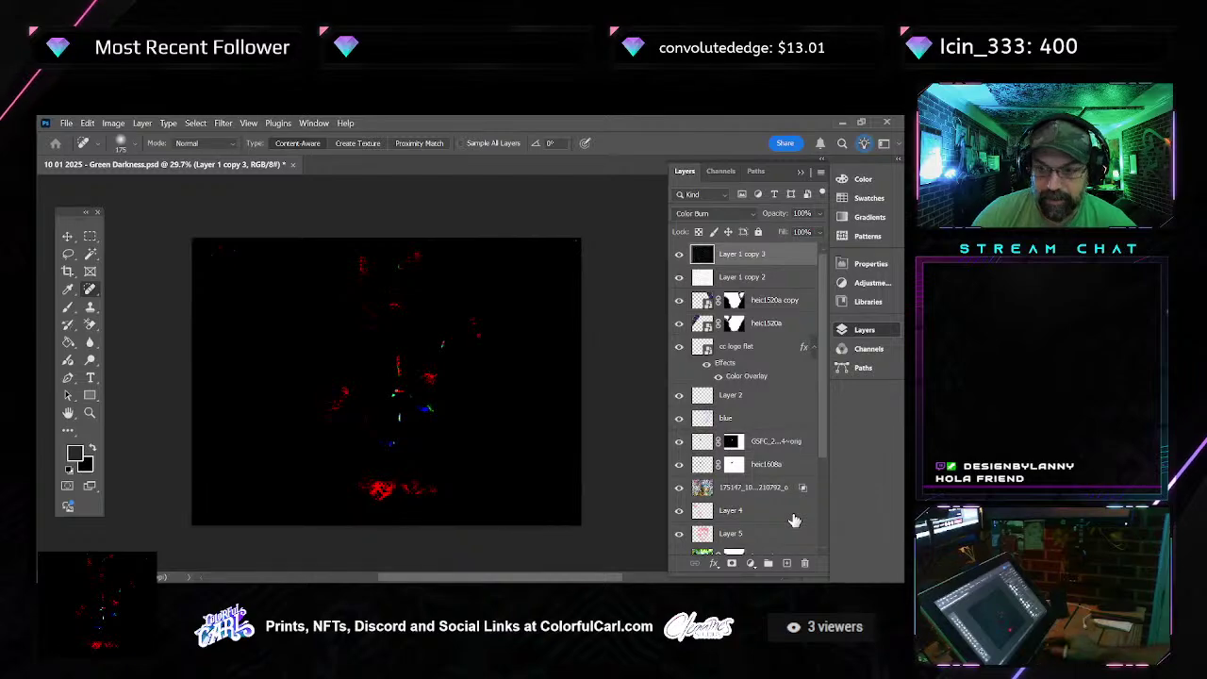
click(696, 213)
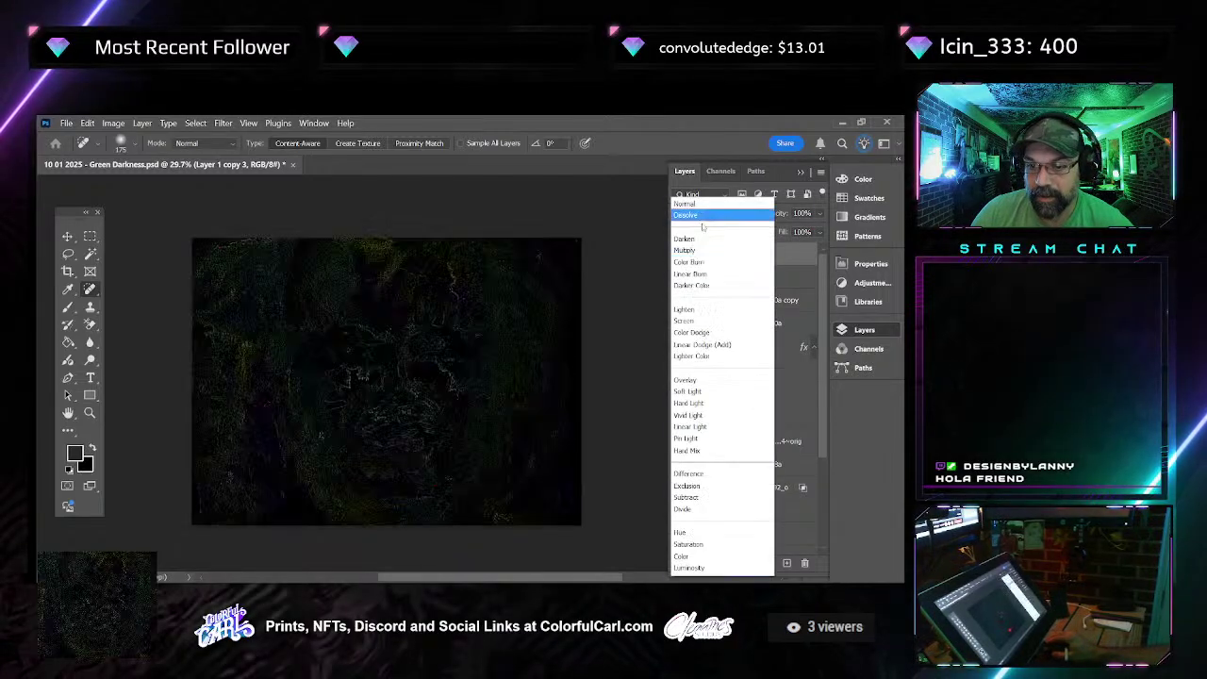
click(714, 333)
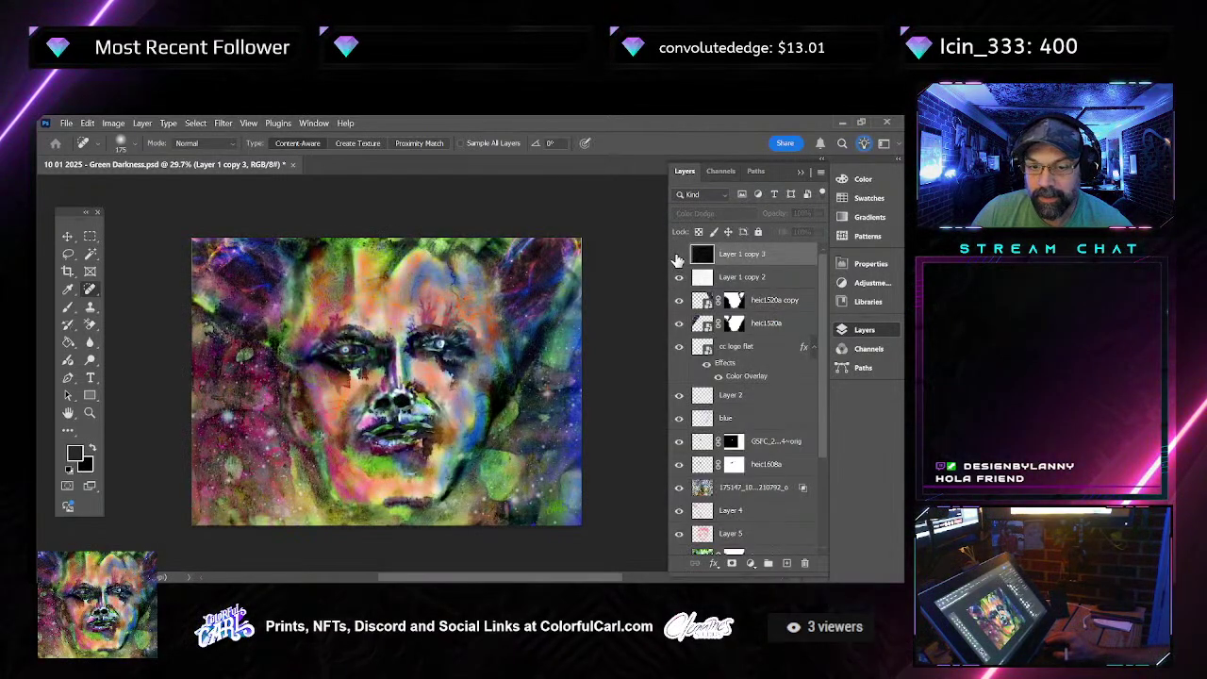
scroll(402, 381, up, 3)
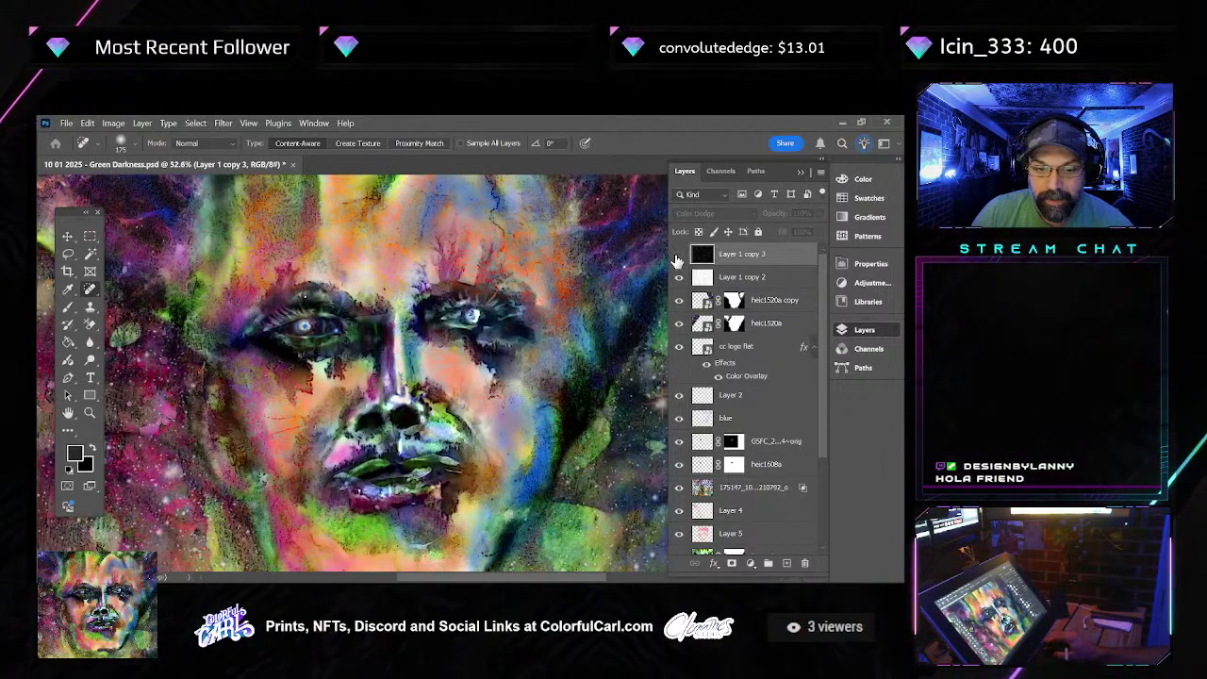
click(678, 254)
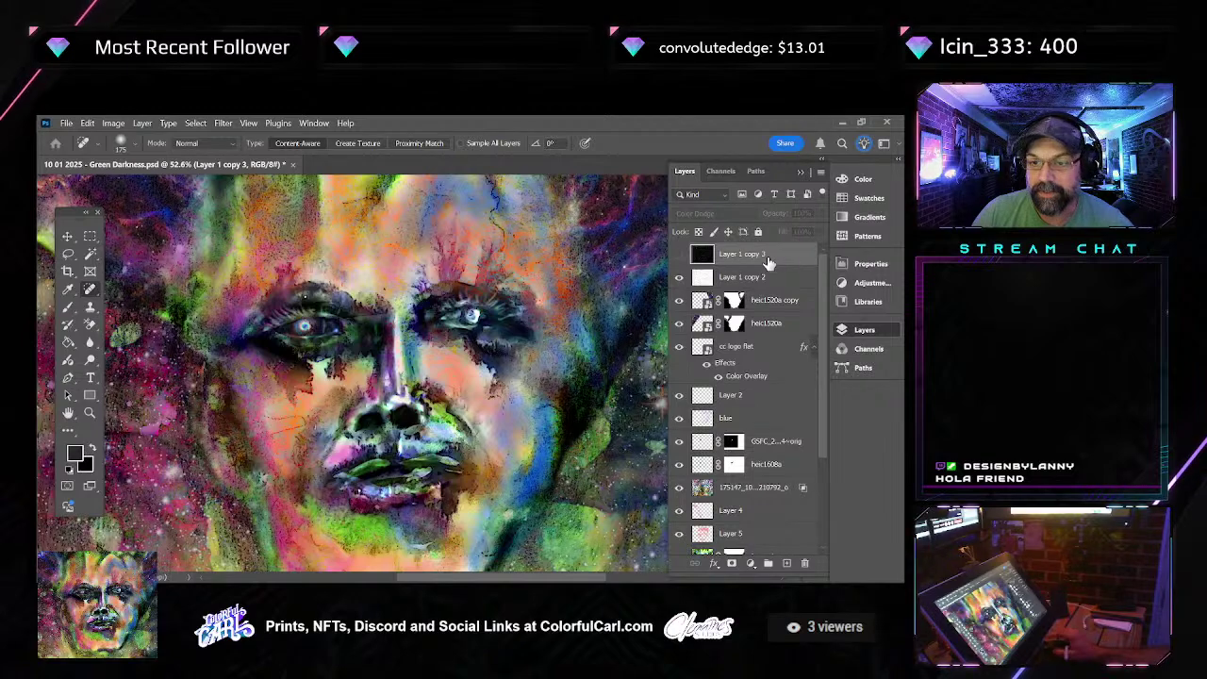
Replace the inverted copy with a new duplicate of Layer 1 above all other layers, and apply the High Pass filter with the same settings
mouse_move(755, 276)
mouse_down()
mouse_move(763, 487)
mouse_move(742, 533)
mouse_up()
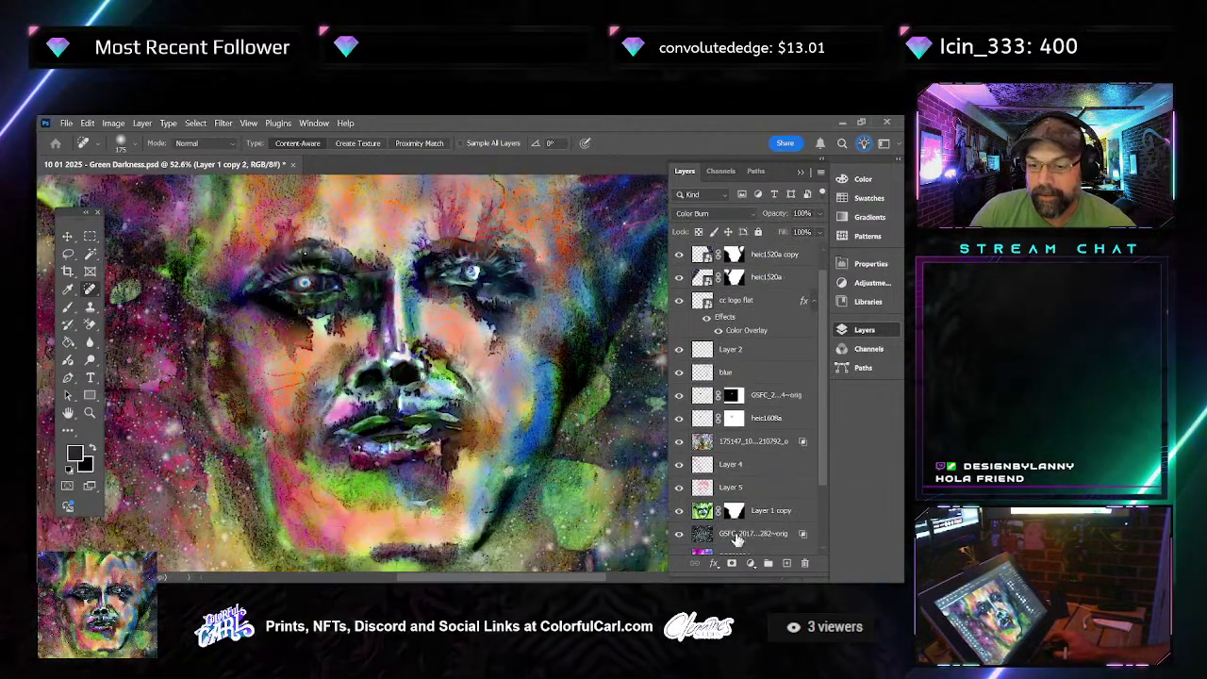
scroll(745, 491, down, 2)
click(768, 520)
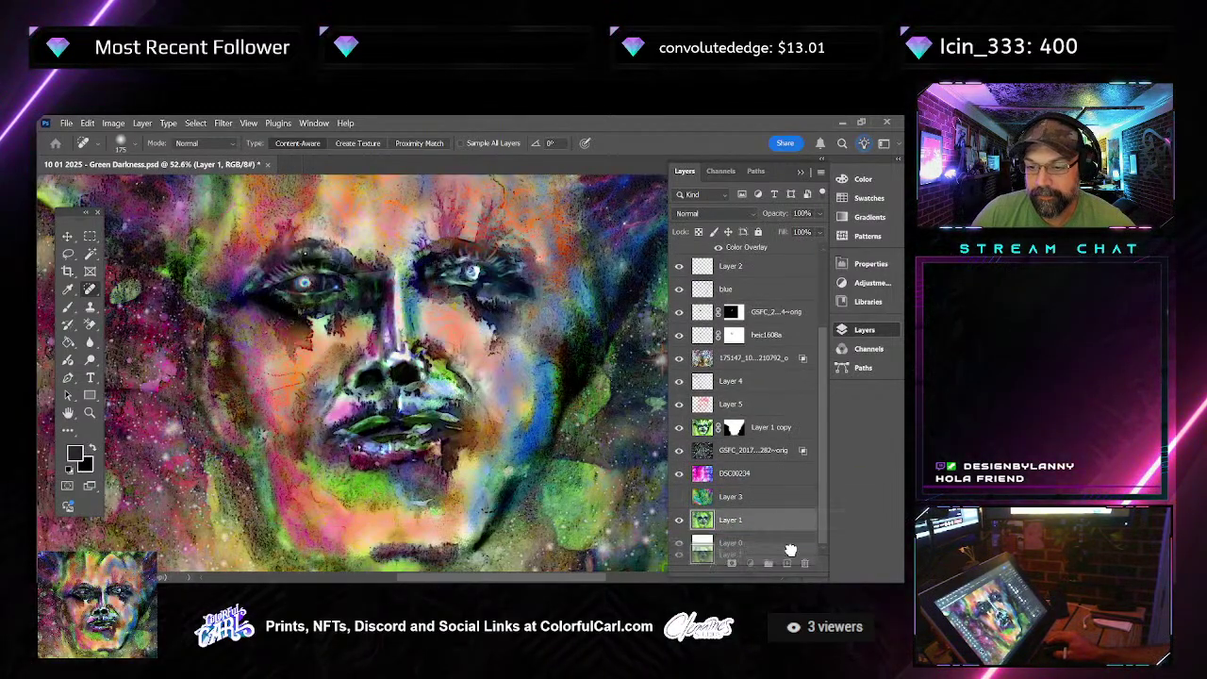
key(ctrl+z)
key(ctrl+z)
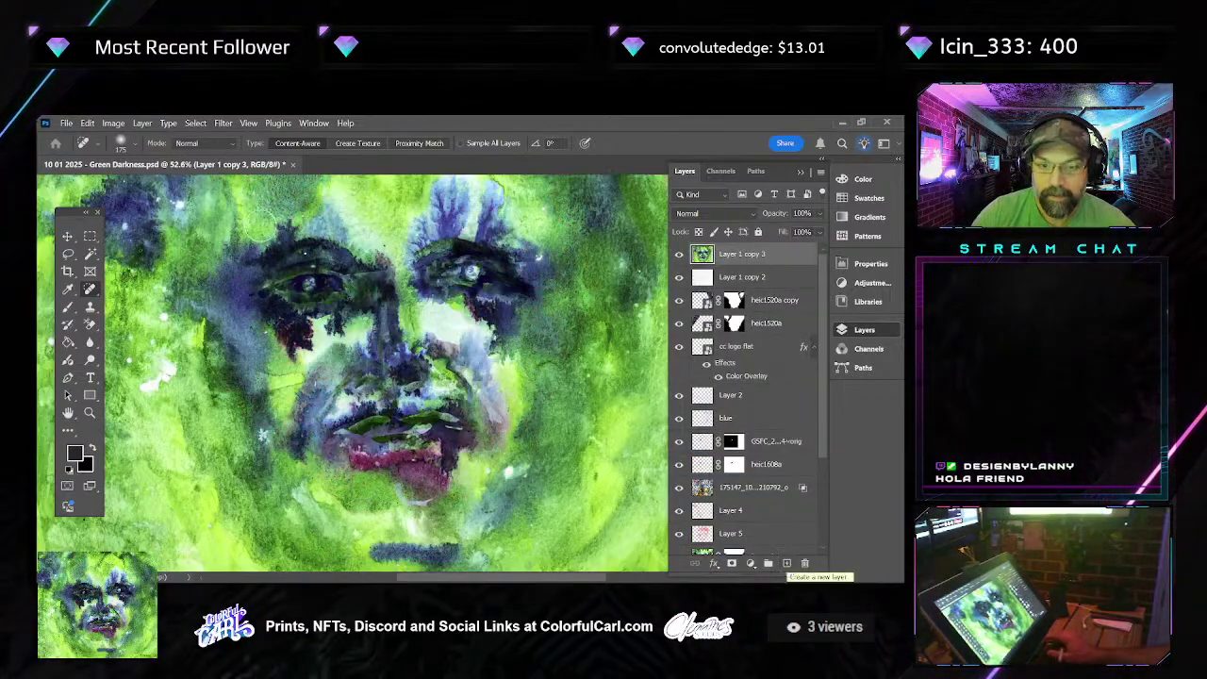
click(226, 123)
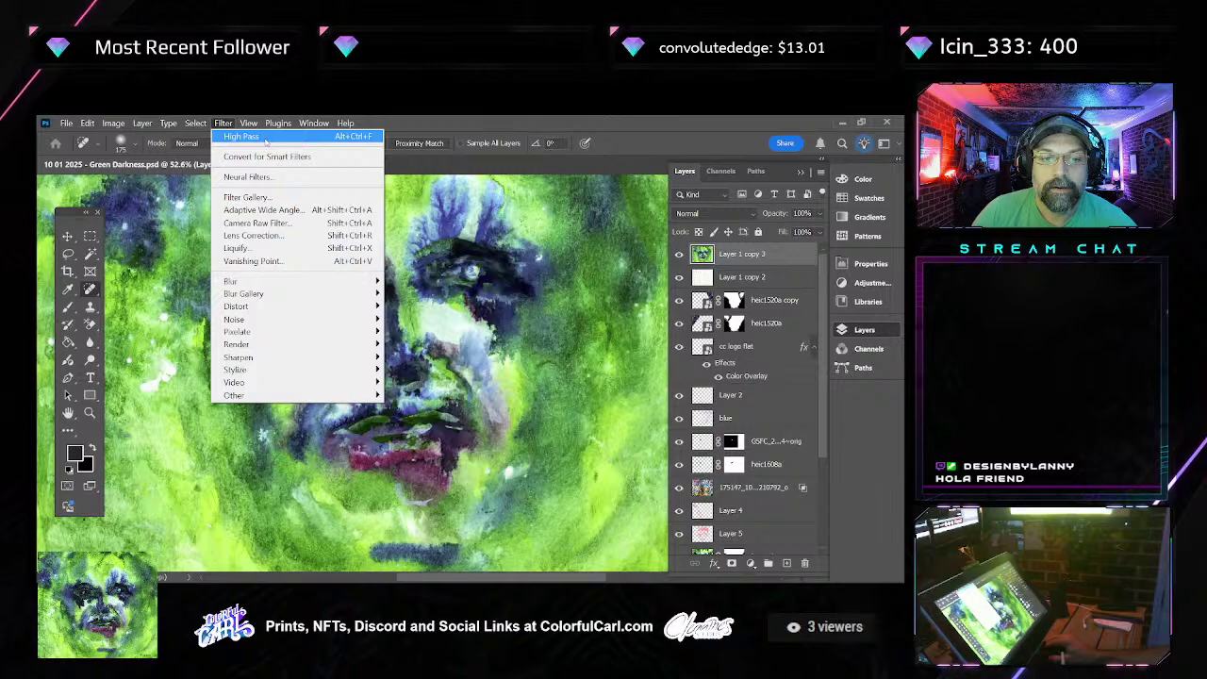
click(267, 138)
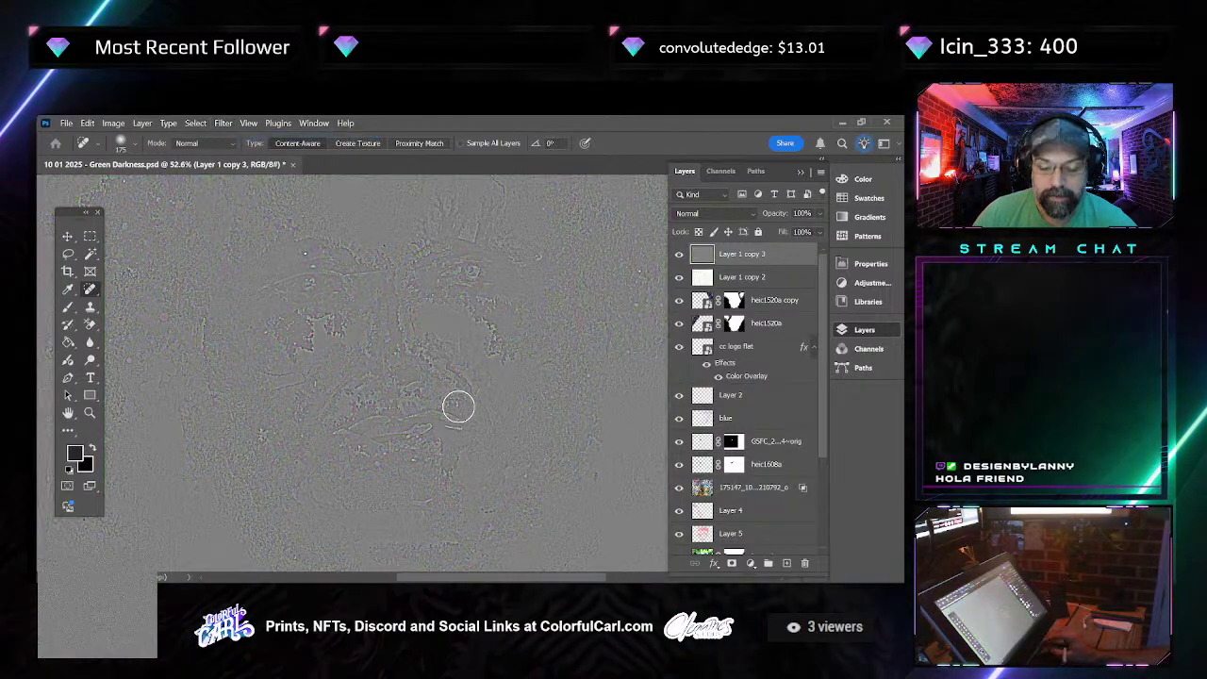
Darken the new High Pass layer to nearly black with faint light texture lines, and set its blend mode to Color Dodge
key(i)
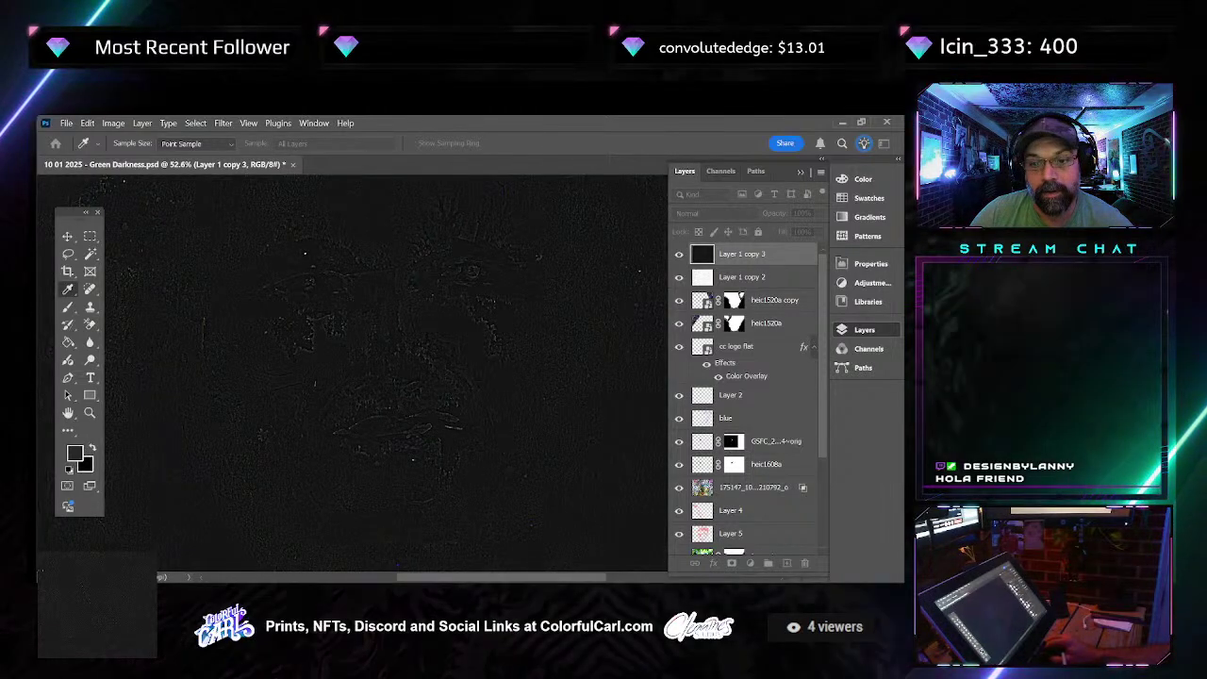
key(j)
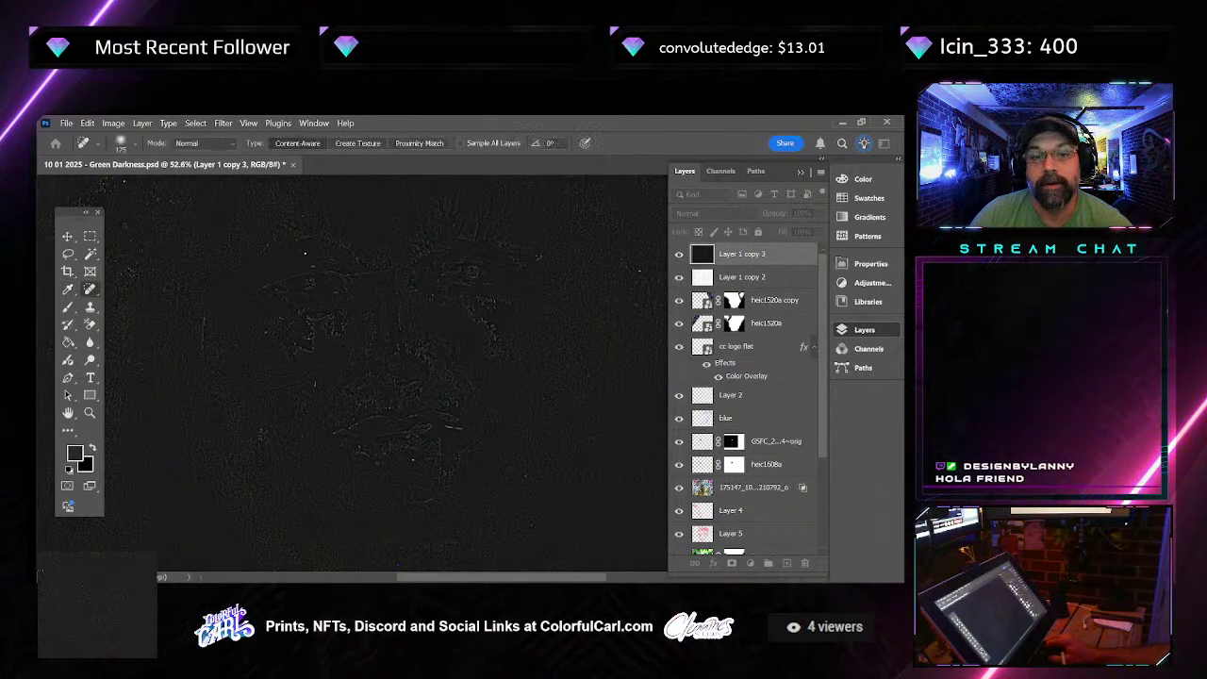
click(699, 215)
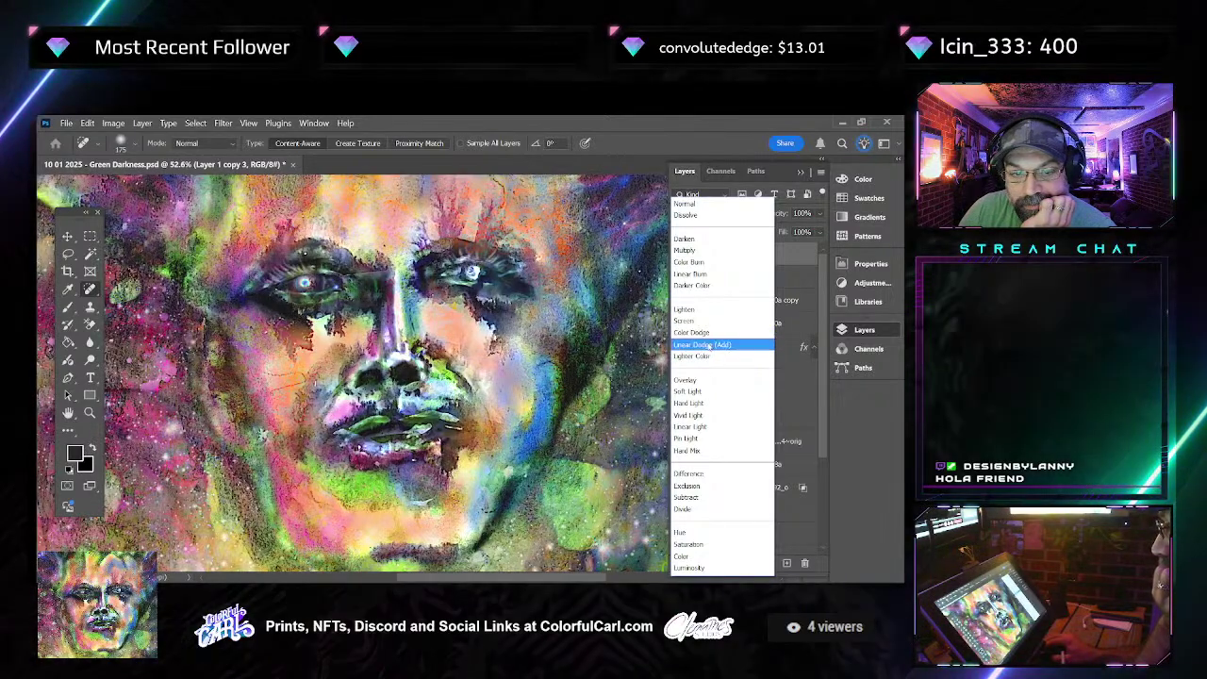
click(691, 332)
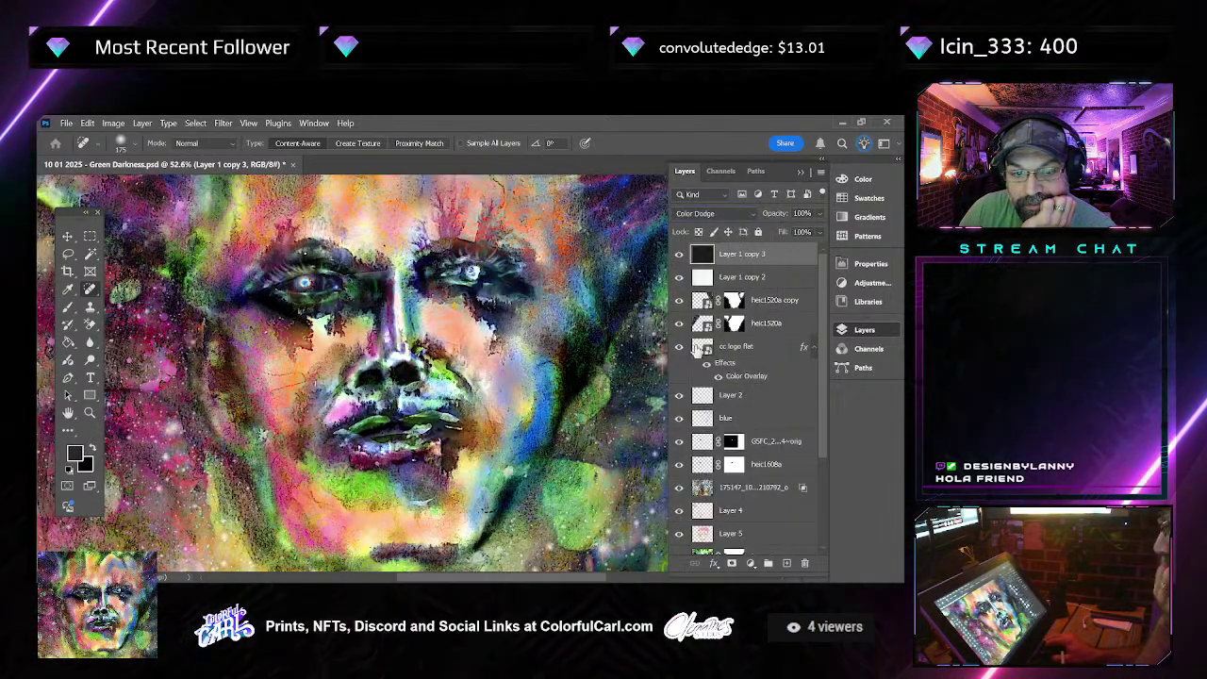
Compare the portrait with and without the Color Dodge and Color Burn texture layers, both up close and as a whole
click(679, 255)
click(679, 254)
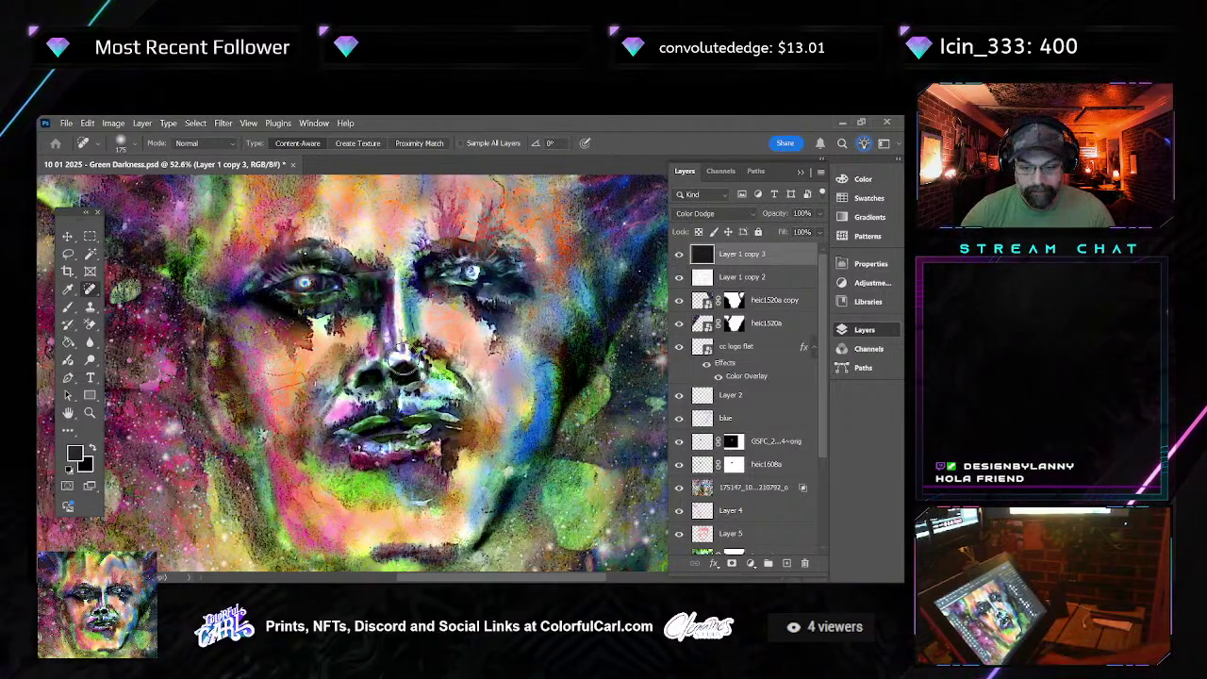
scroll(401, 361, down, 2)
click(679, 277)
scroll(402, 355, down, 1)
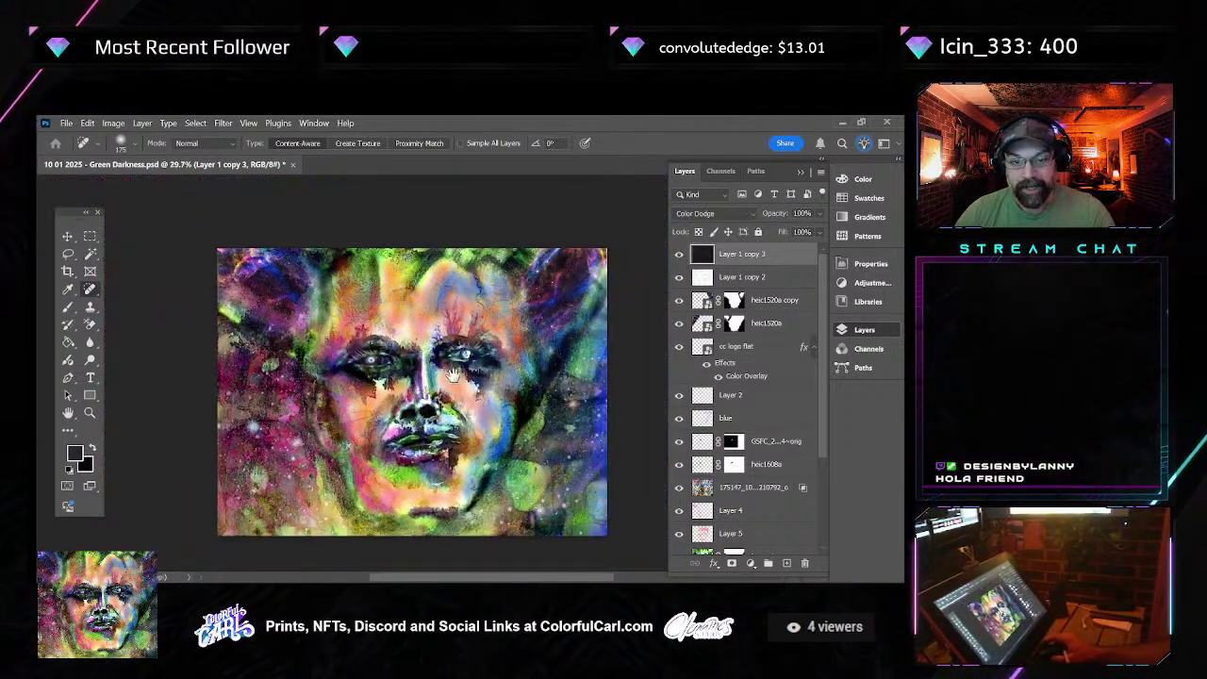
click(679, 278)
Rename the topmost texture layer to "color dodge"
double_click(741, 254)
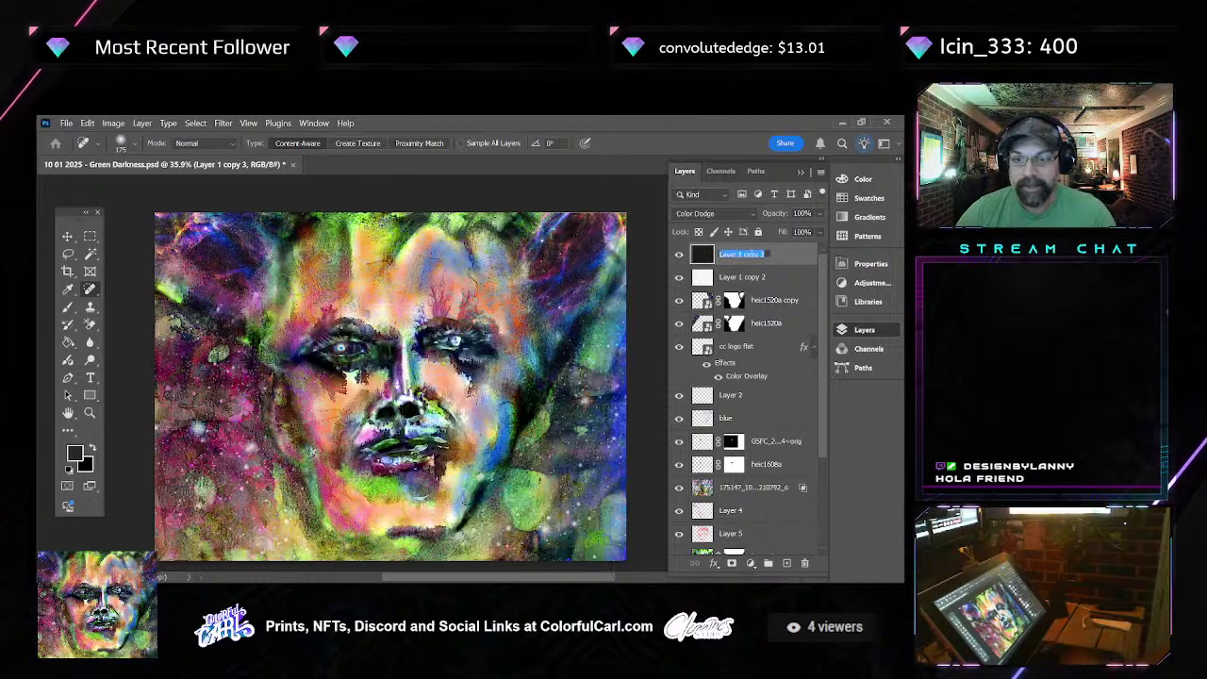
text(c)
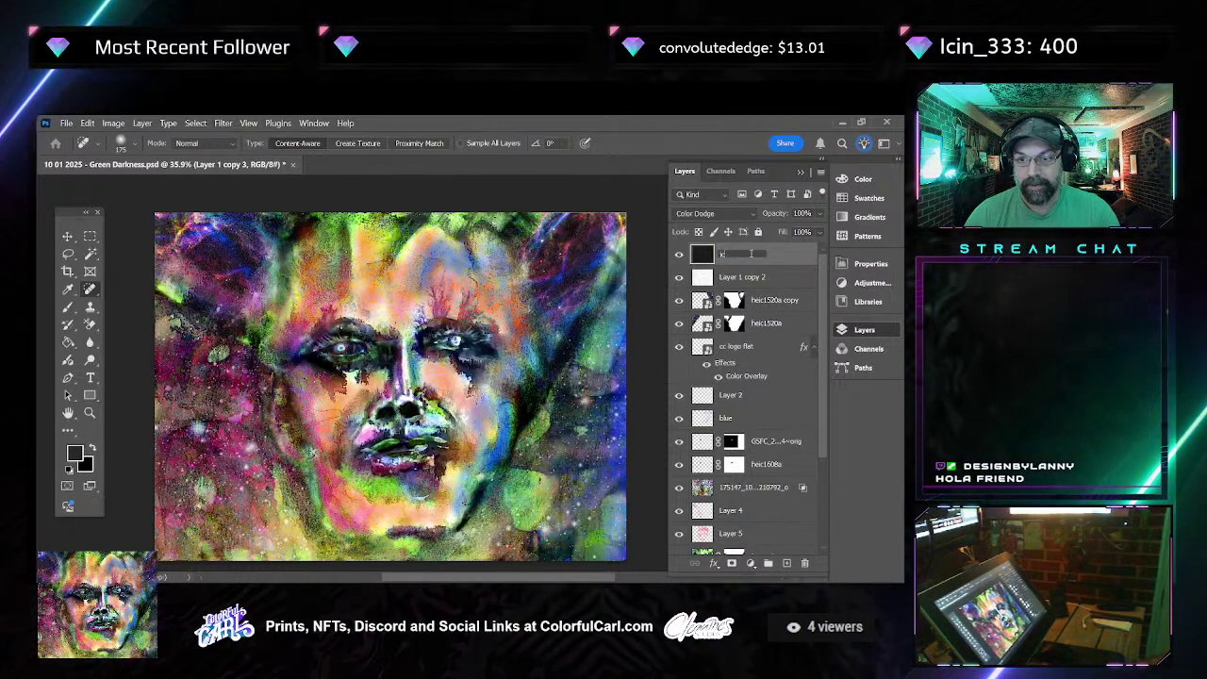
text(olor)
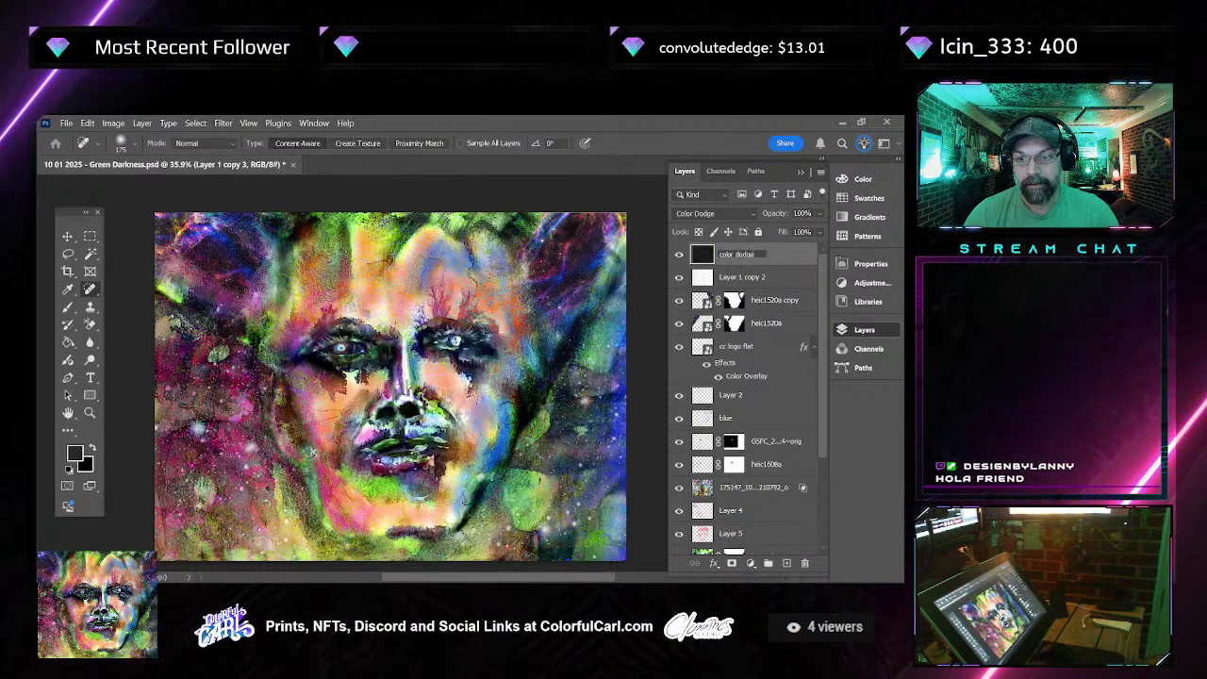
text( dodge)
key(Return)
Rename the Color Burn layer to "color burn texture" and the Color Dodge layer to "color dodge texture"
click(751, 278)
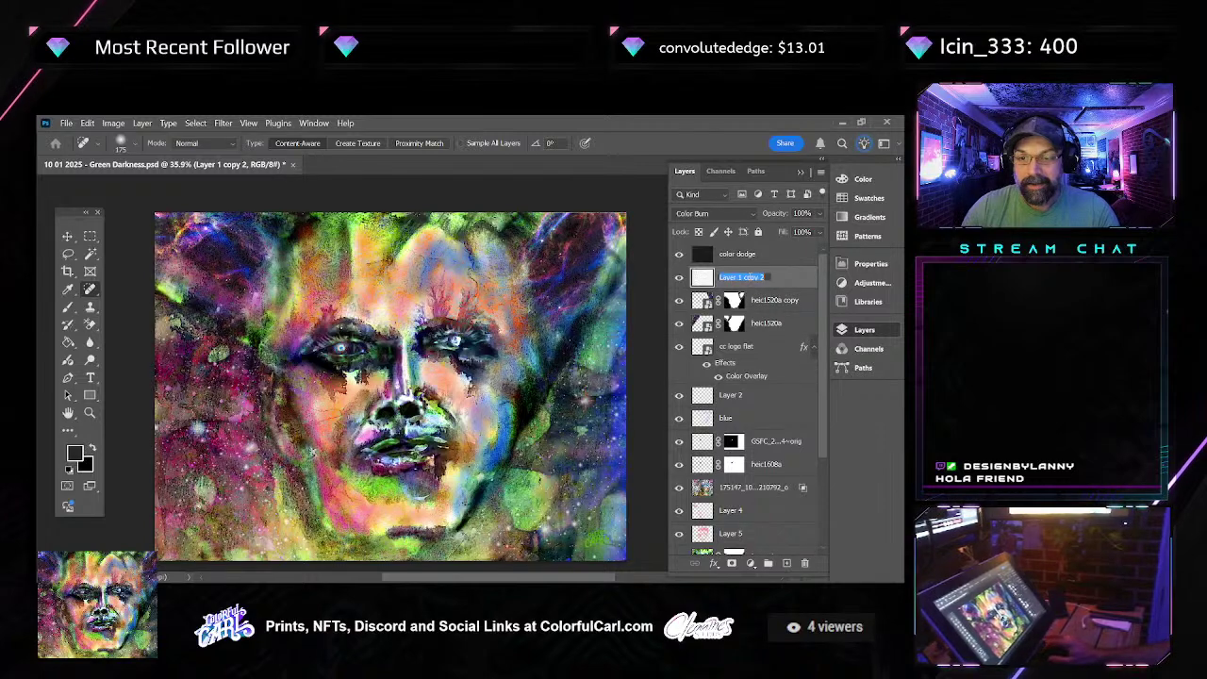
text(color burn)
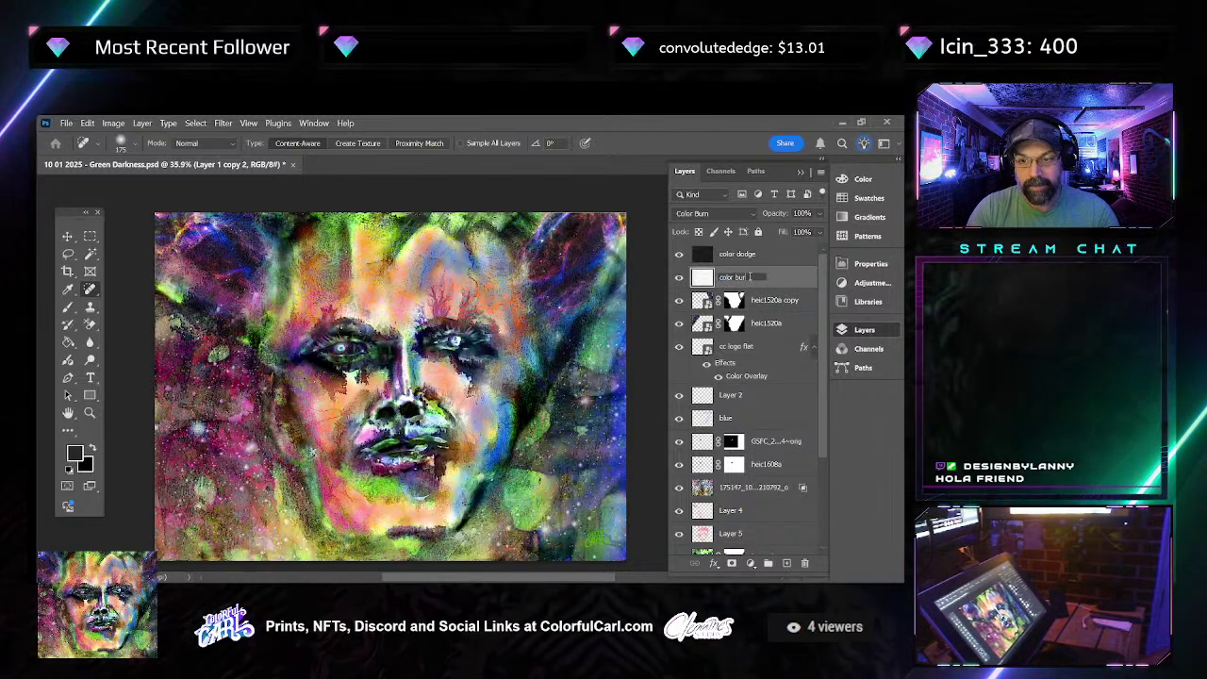
text( lexture)
key(Return)
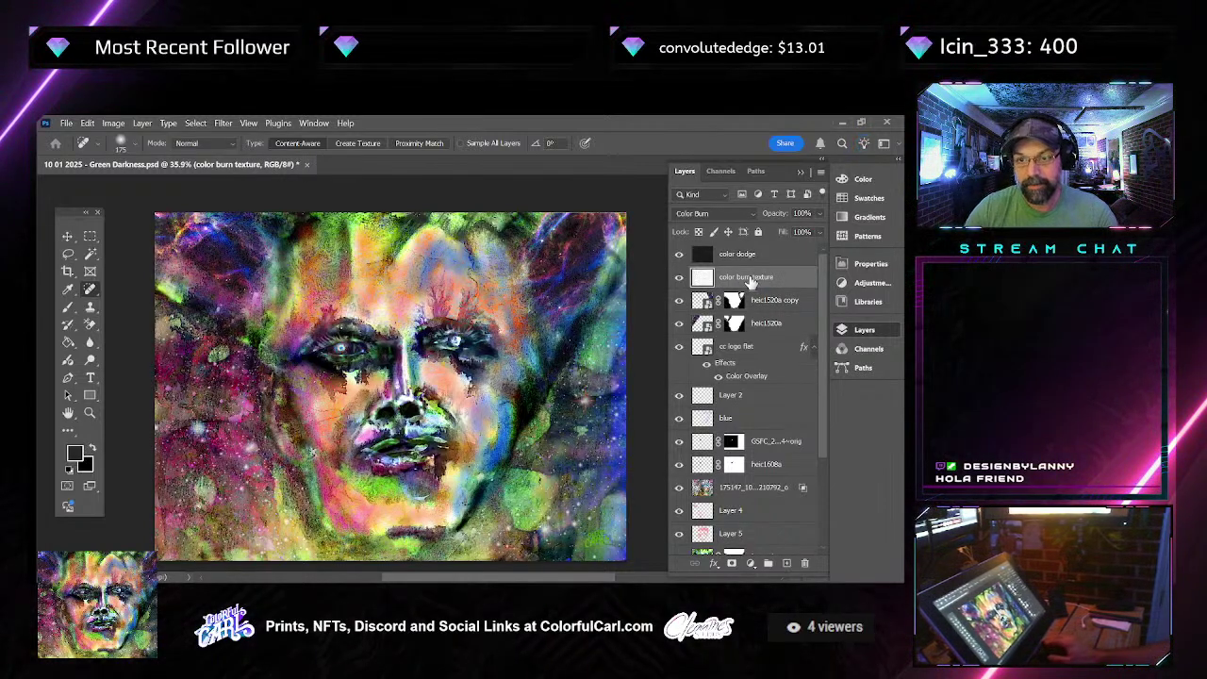
double_click(772, 259)
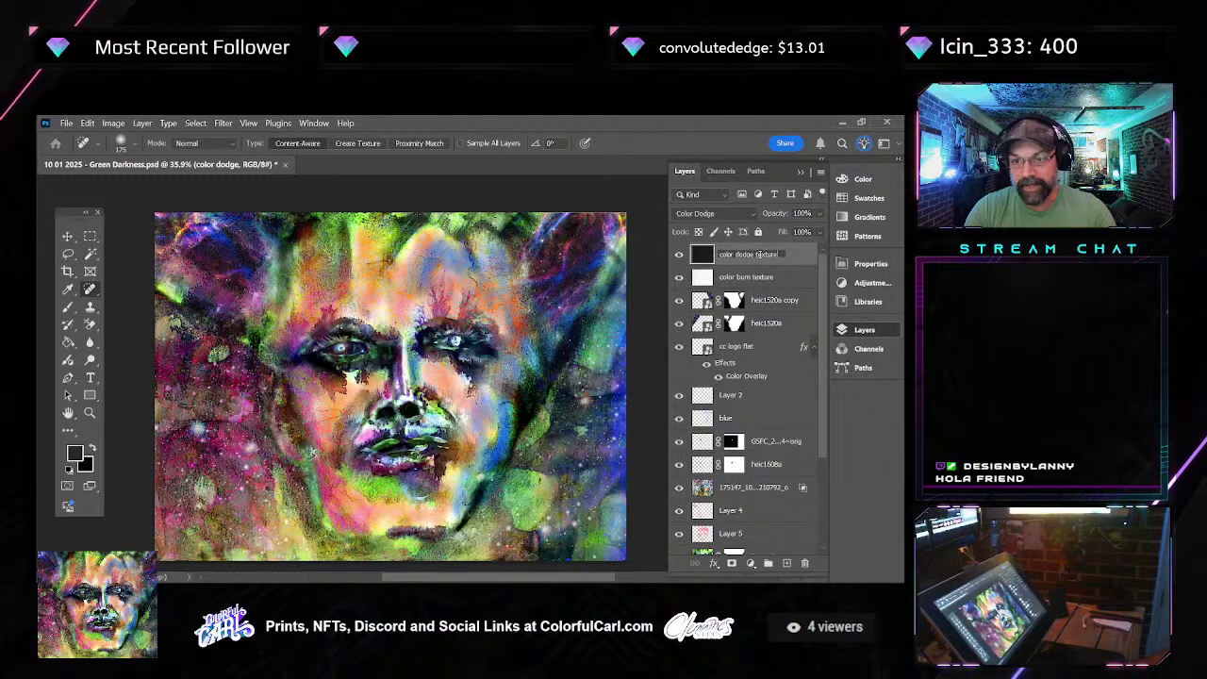
text(texture)
key(Return)
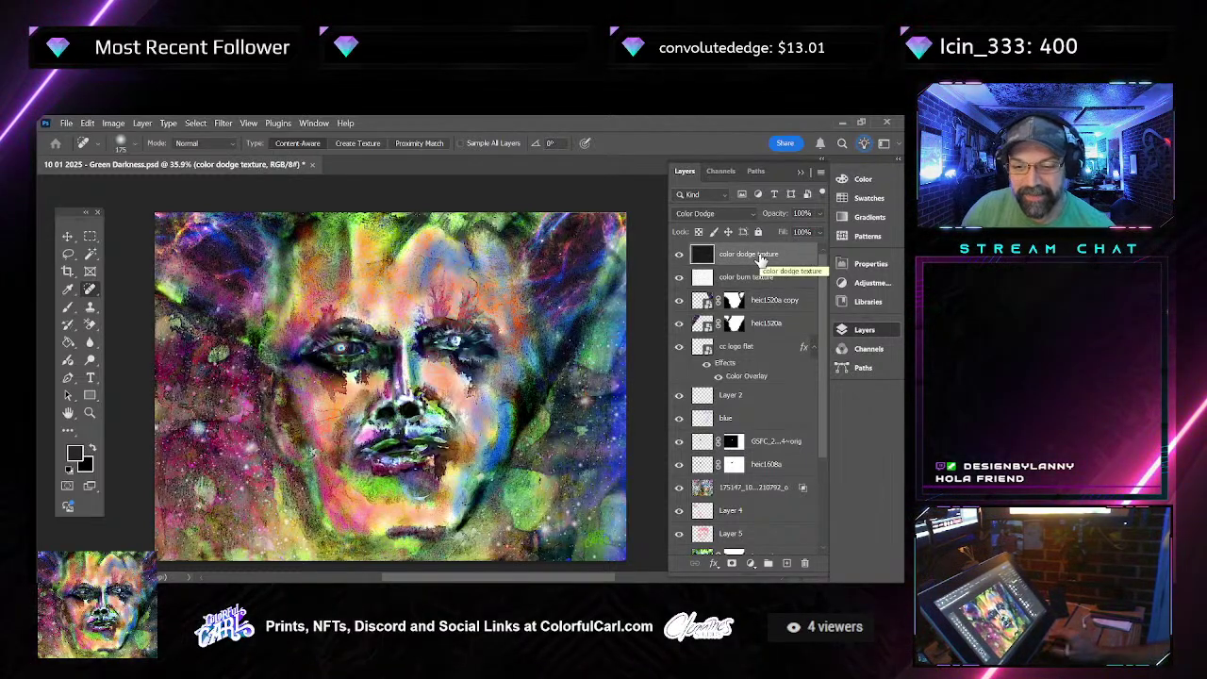
Rasterize the heic1520a copy and heic1520a smart object layers, keeping their masks and checking which area each layer covers
click(677, 302)
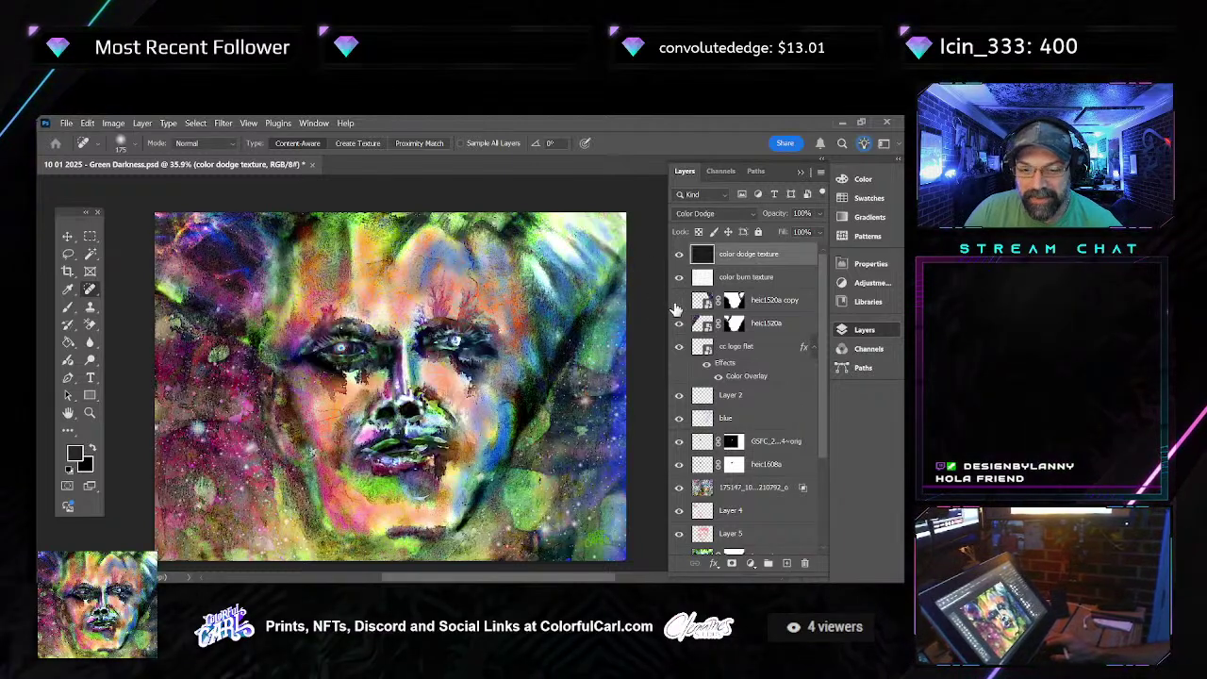
click(678, 303)
click(726, 301)
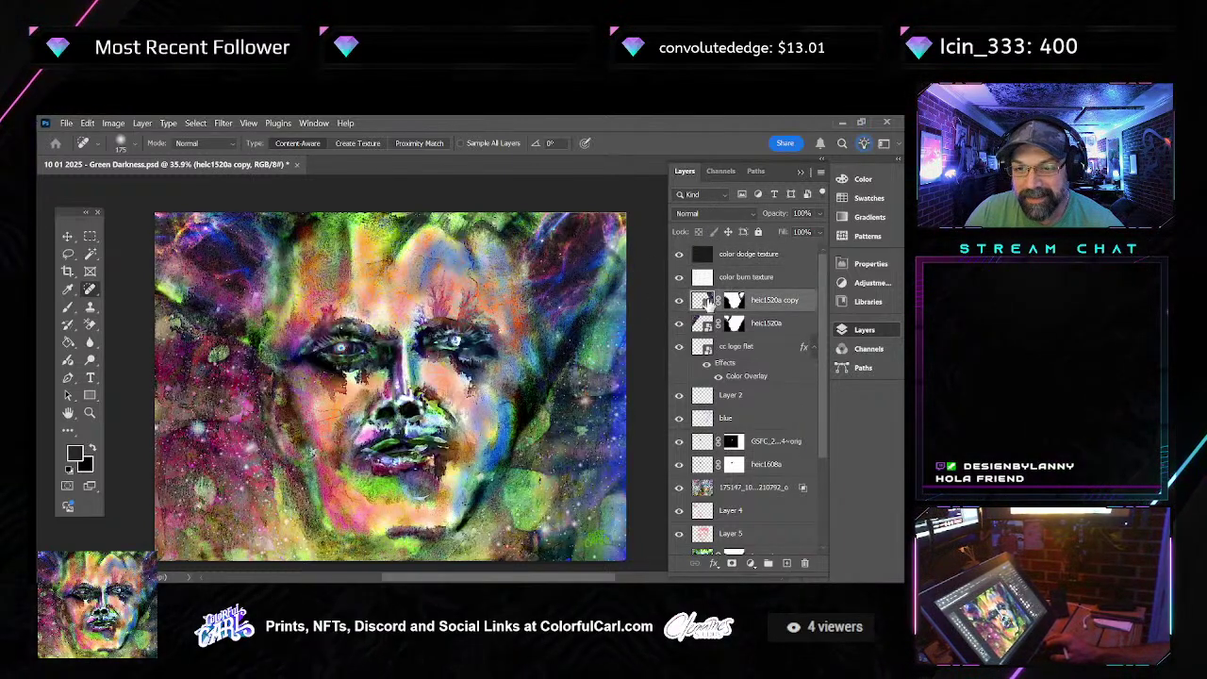
right_click(707, 302)
right_click(706, 302)
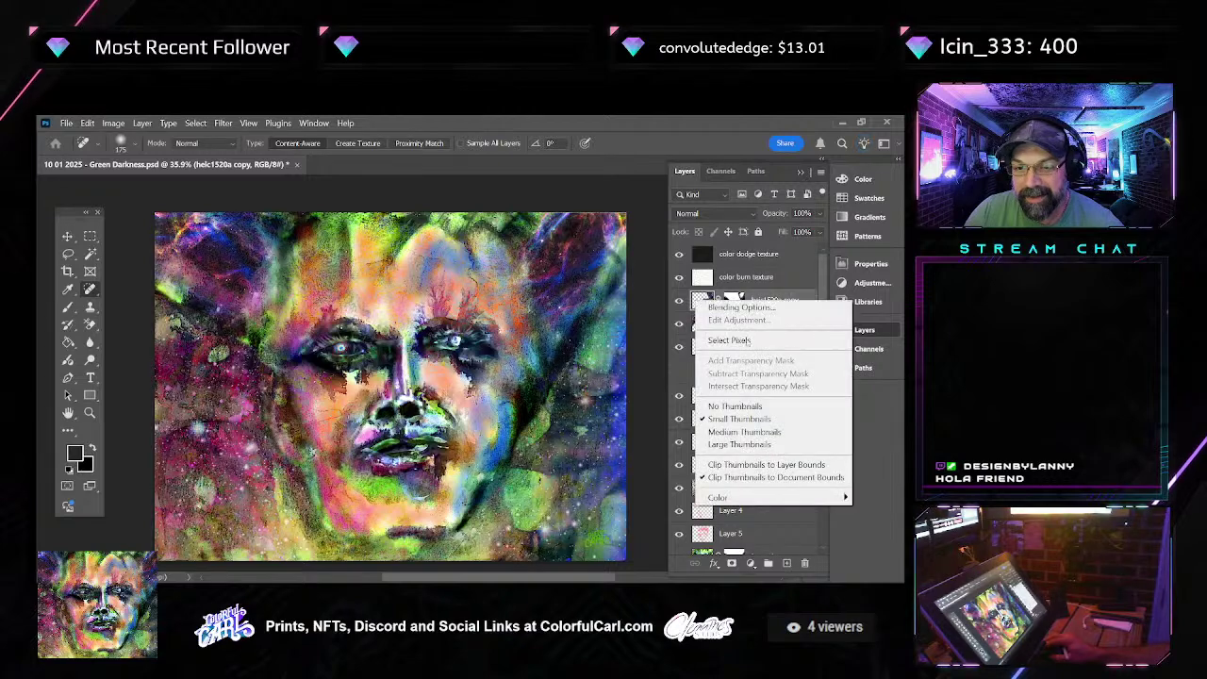
right_click(769, 300)
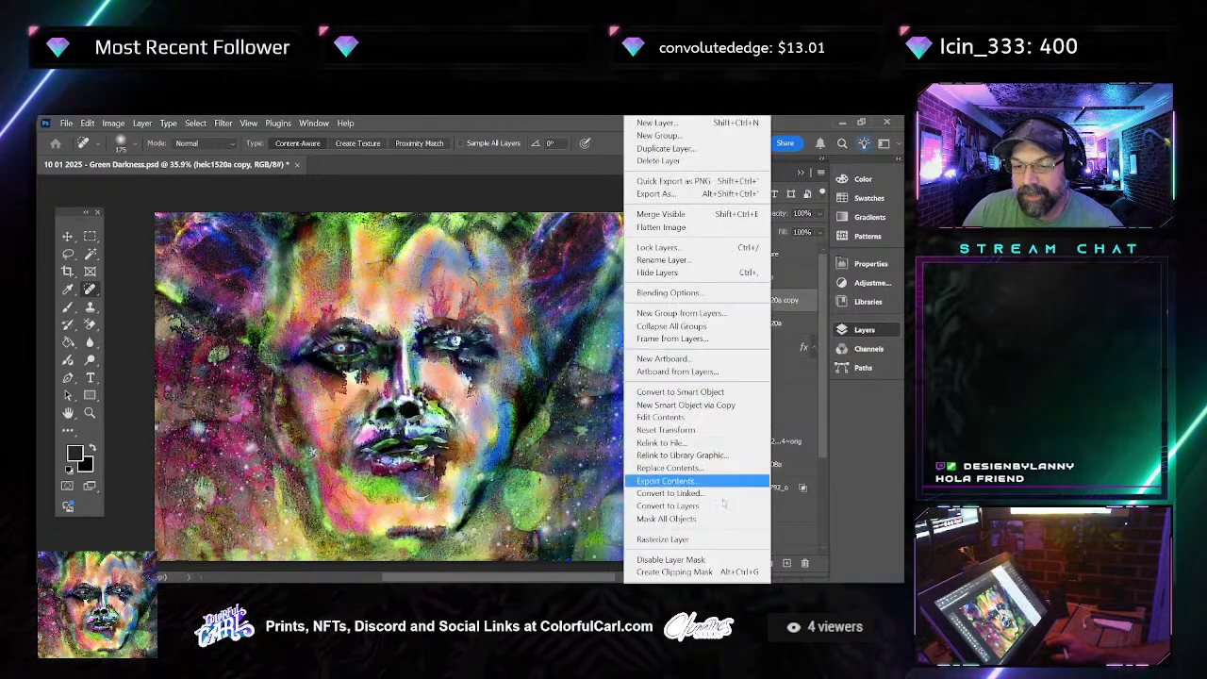
click(723, 539)
click(760, 324)
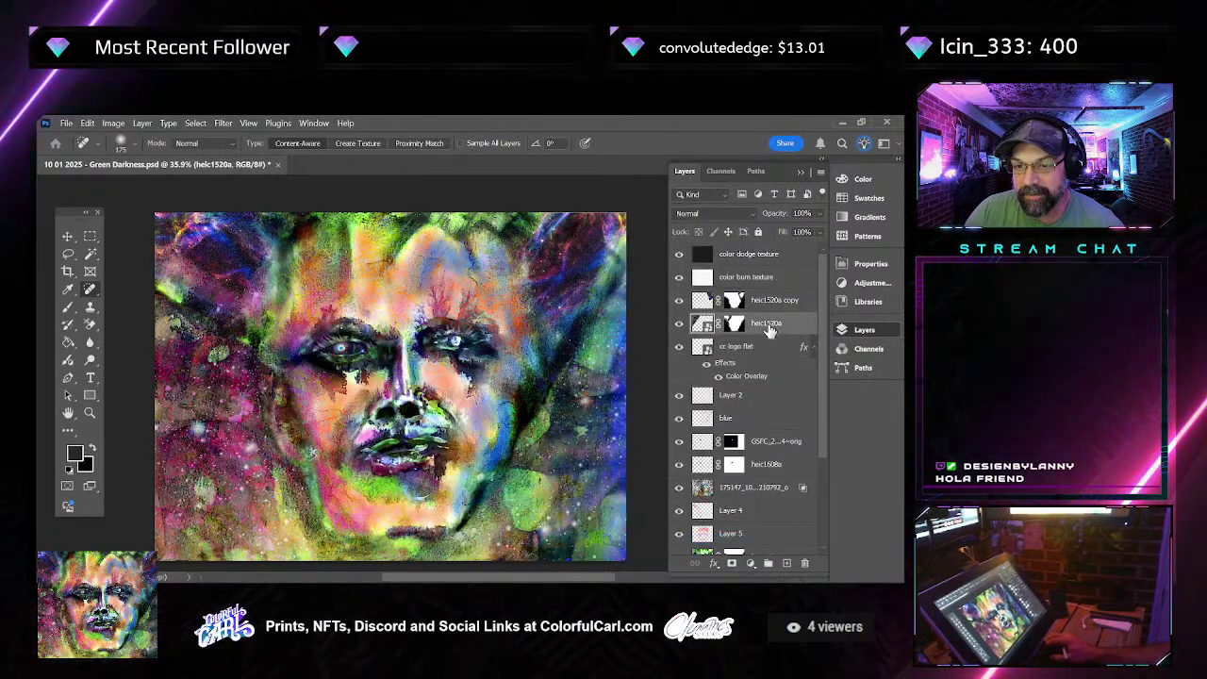
right_click(762, 326)
click(665, 540)
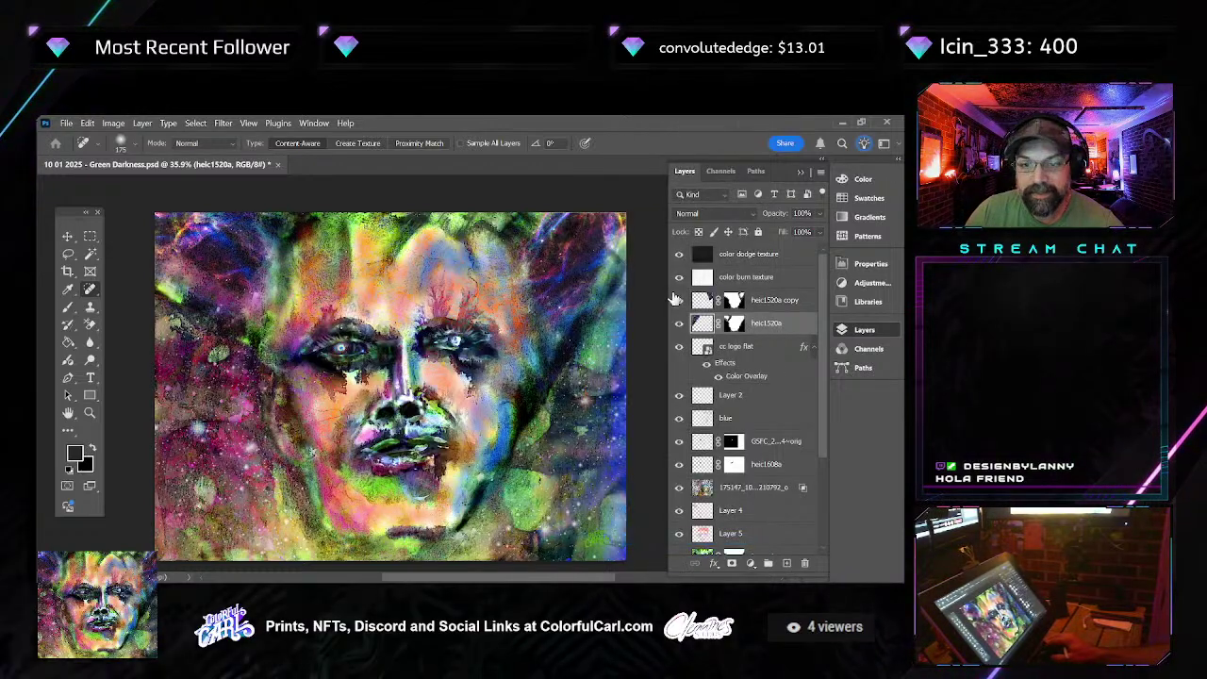
click(681, 324)
click(681, 324)
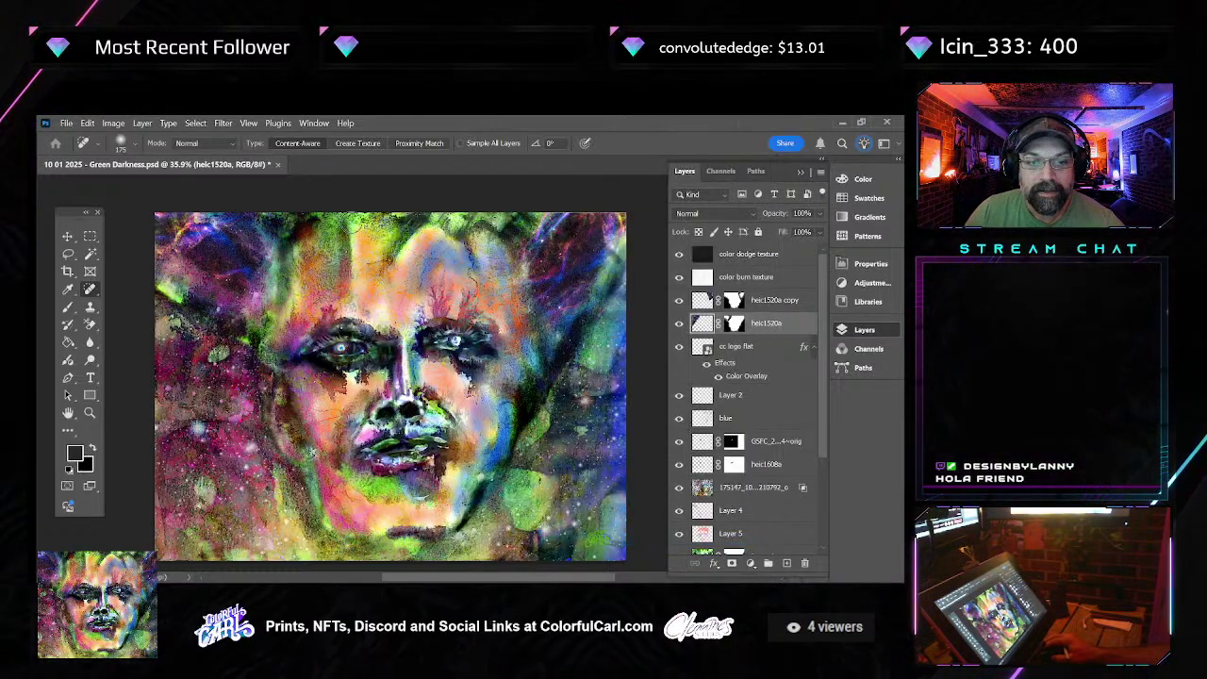
Erase part of the heic1520a layer near the portrait's upper-left hair with the Eraser at size 250 and 46% opacity, and compare both heic1520a layers' visibility
key(e)
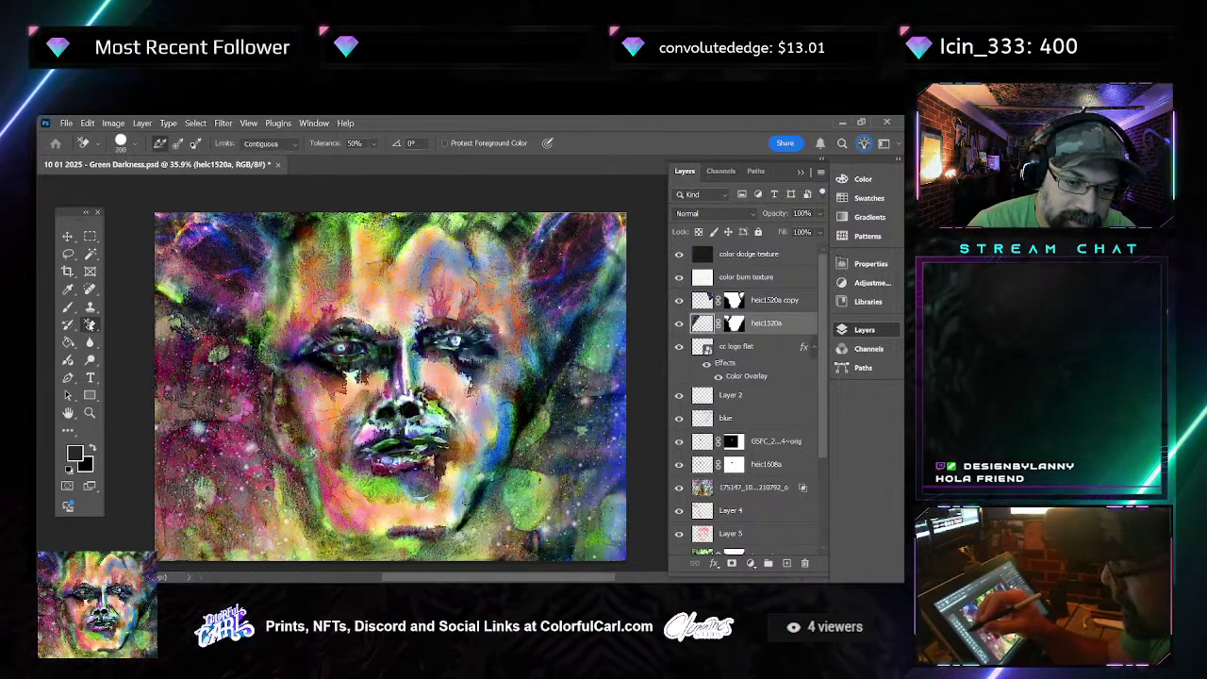
right_click(89, 324)
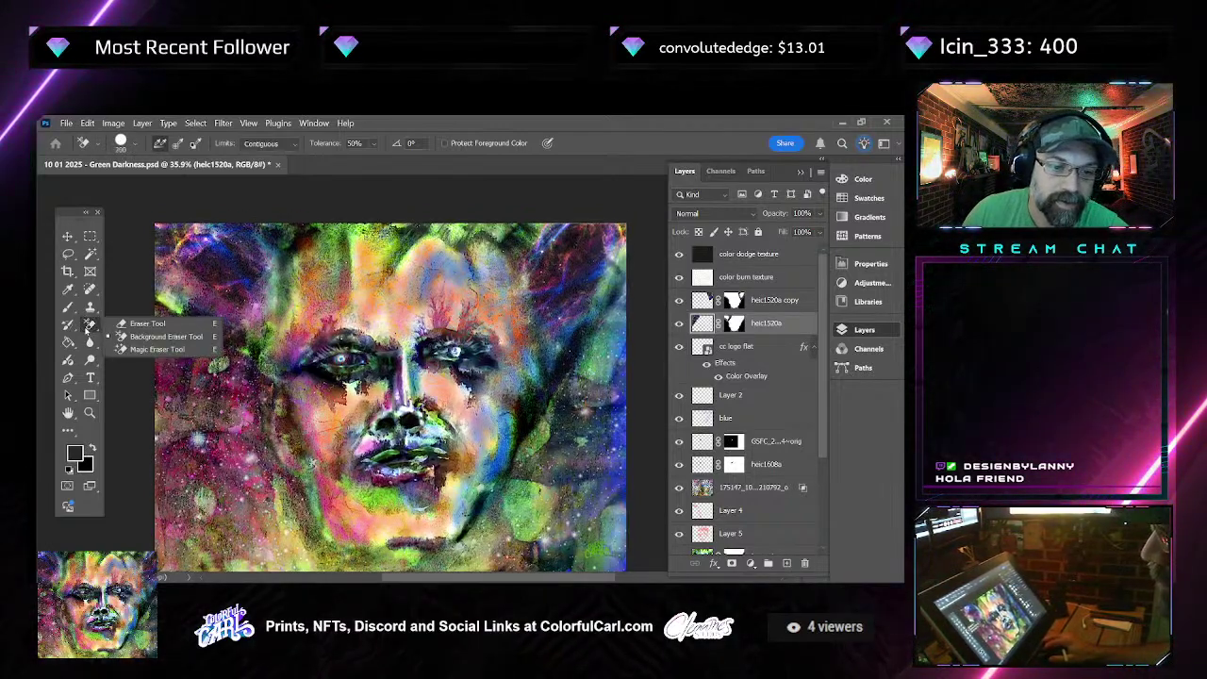
click(142, 324)
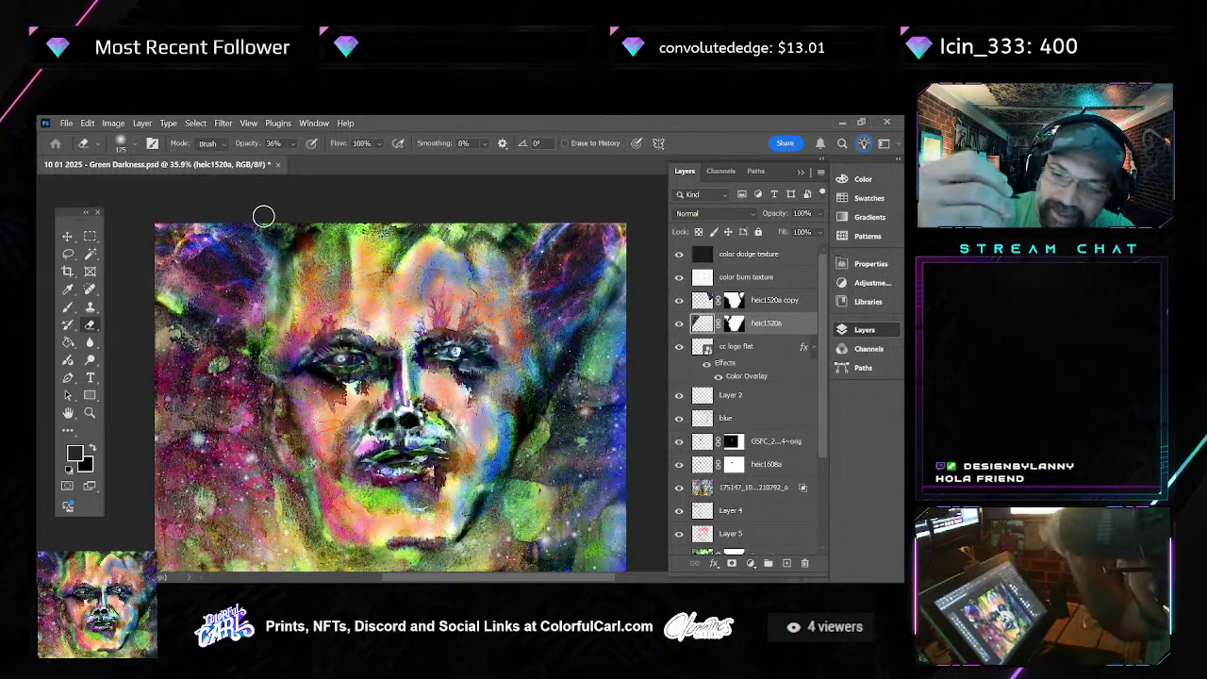
click(679, 323)
click(679, 323)
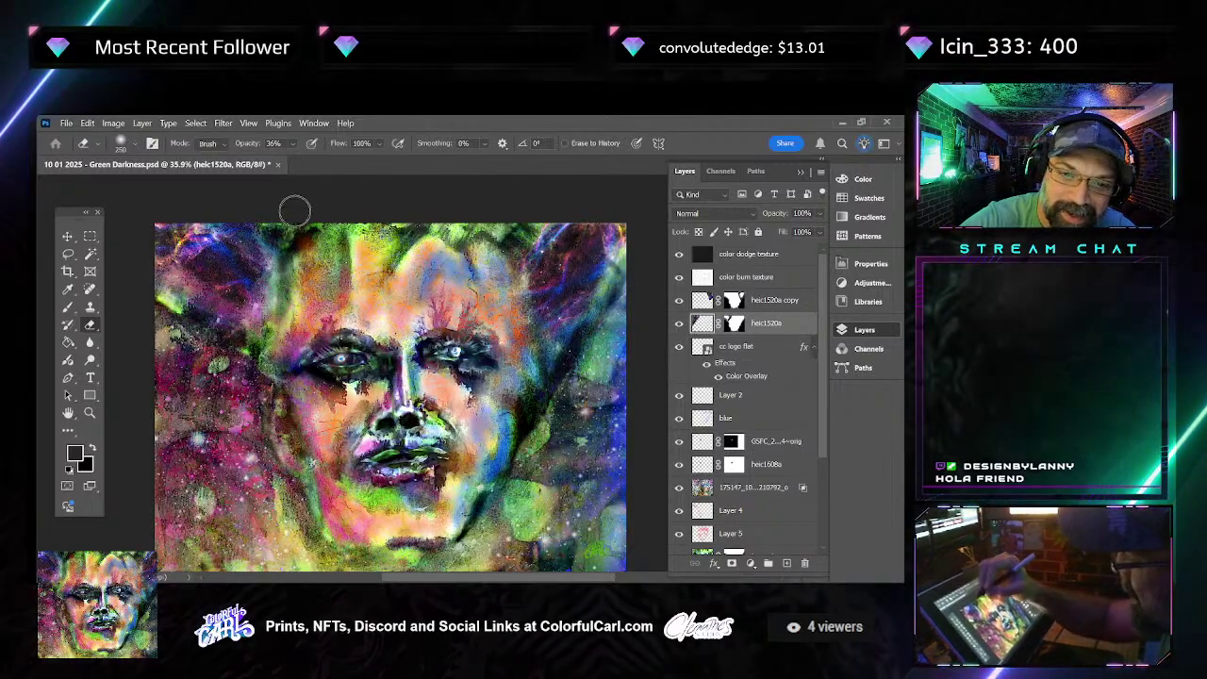
drag(298, 156, 319, 162)
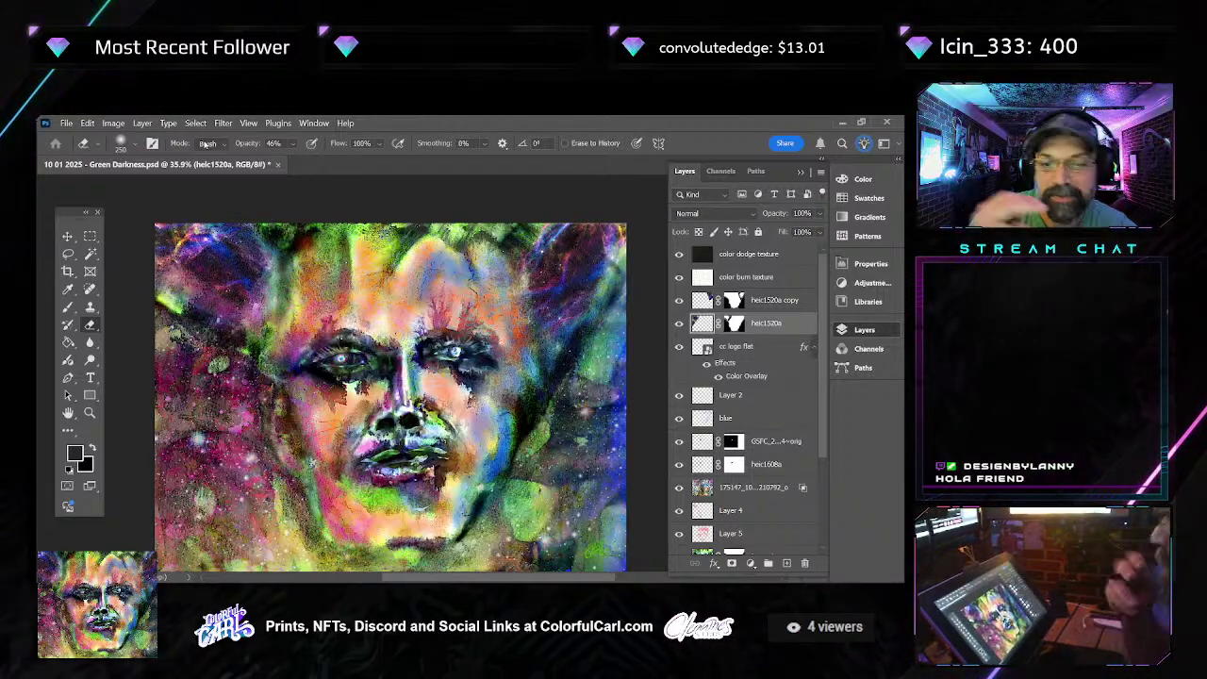
click(680, 302)
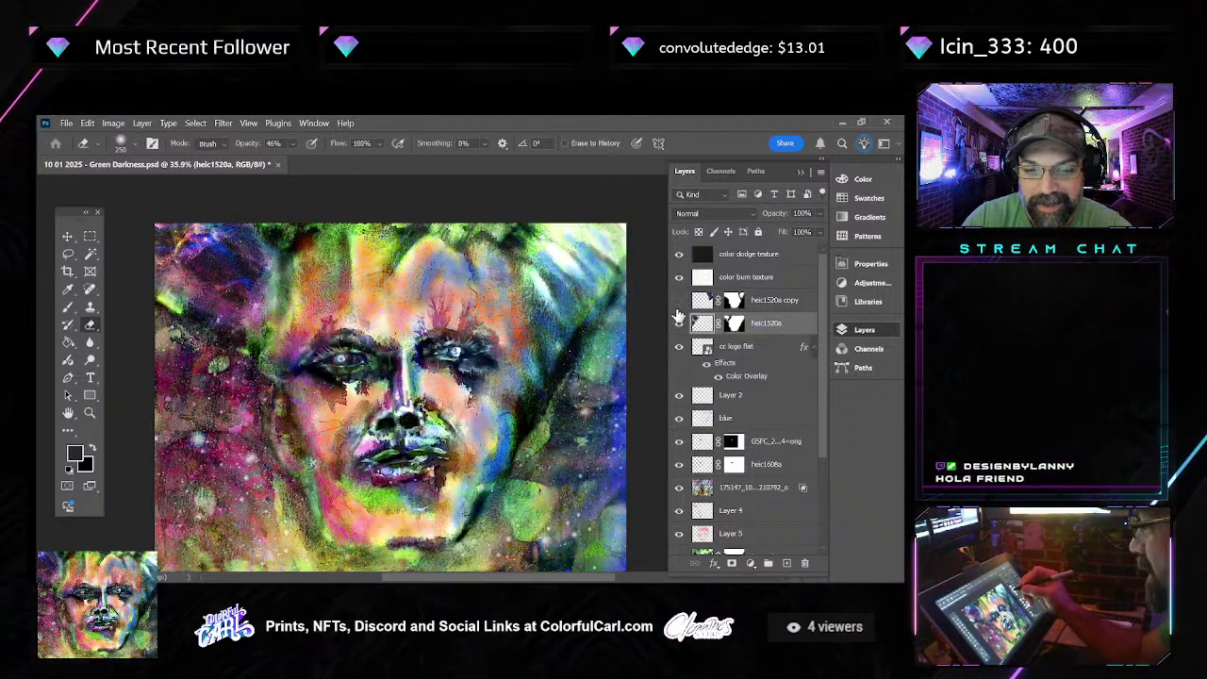
click(679, 302)
click(680, 324)
click(680, 325)
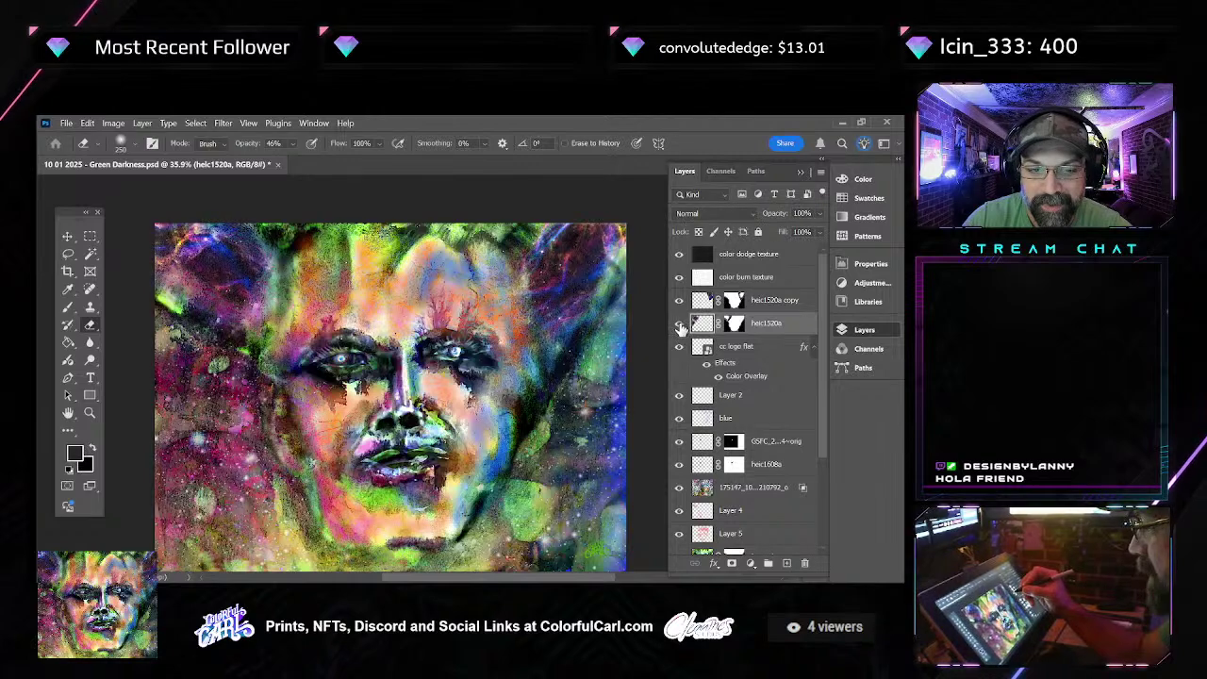
Set the blend mode of the heic1520a copy layer to Overlay
click(696, 303)
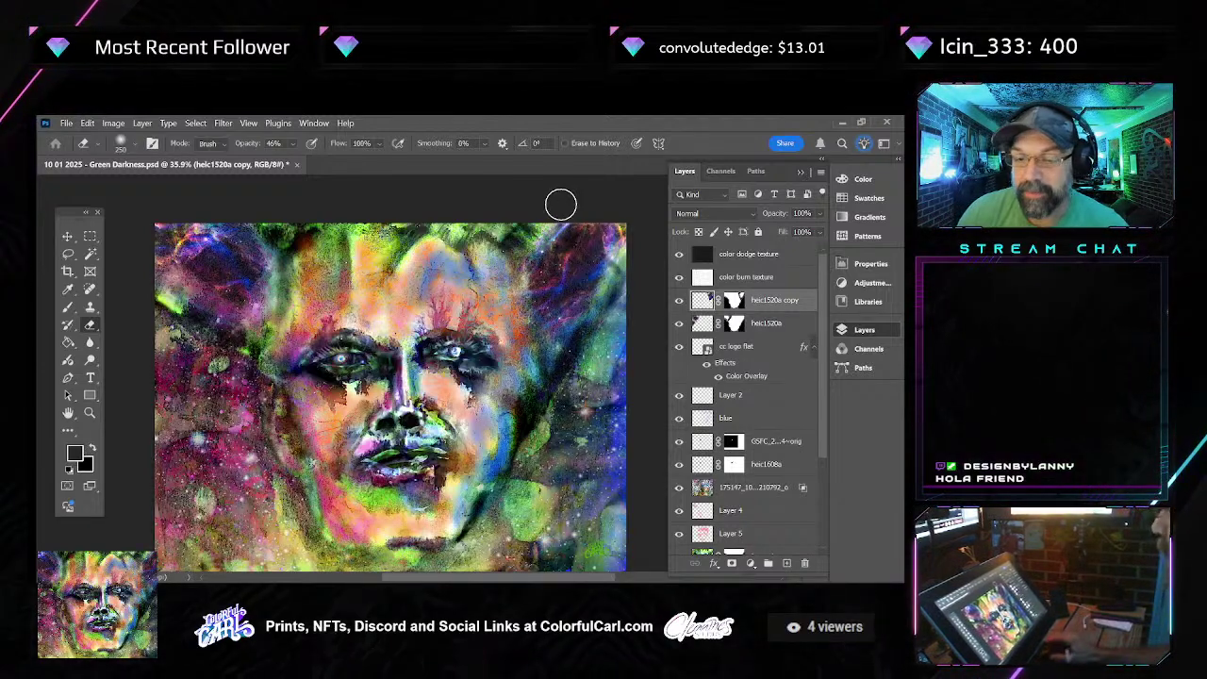
click(712, 214)
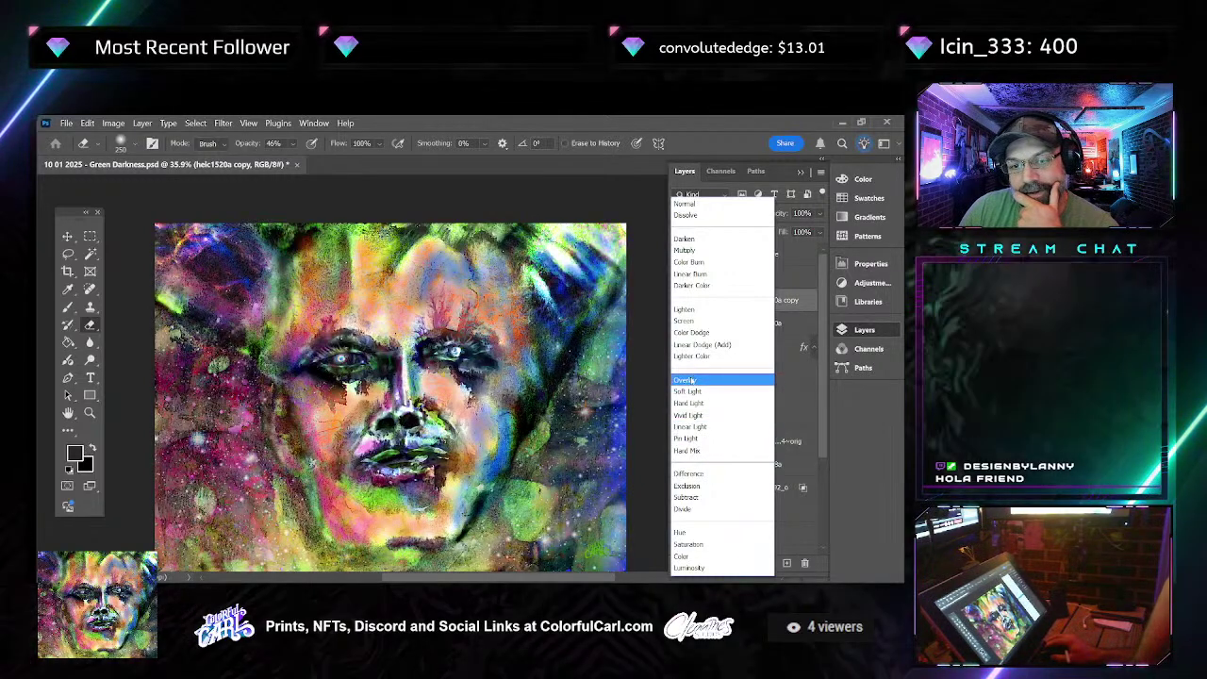
click(686, 380)
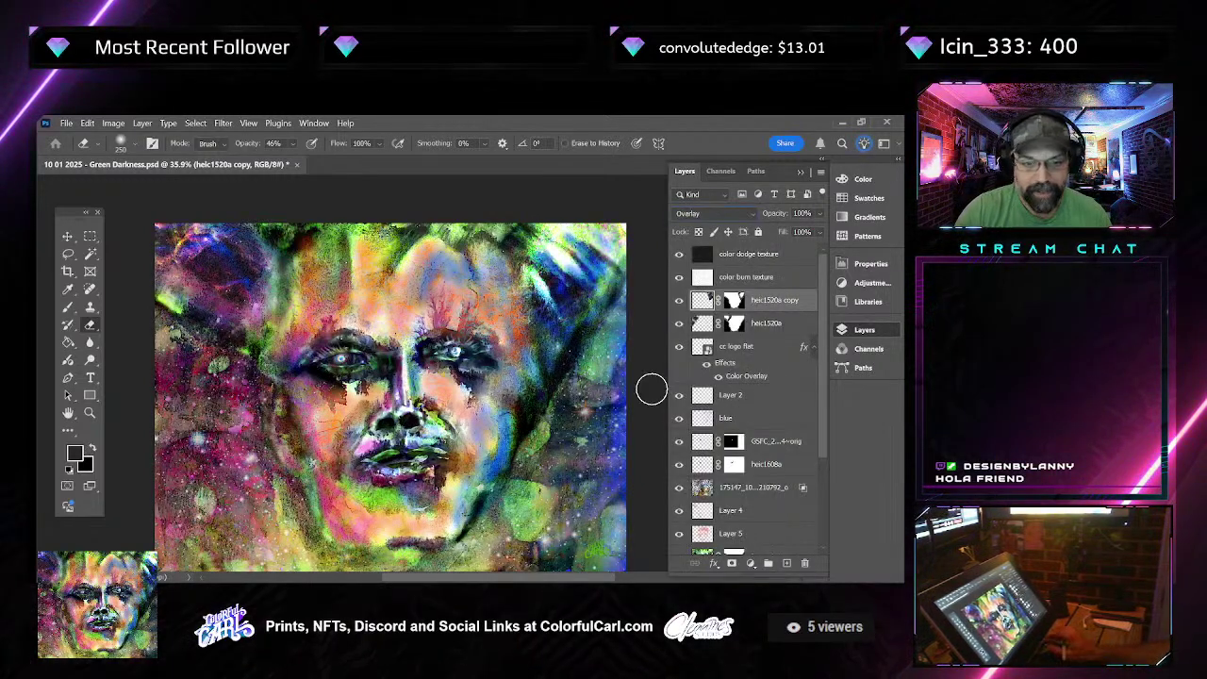
Open the Curves adjustment for the heic1520a copy layer and move the dialog clear of the portrait
click(114, 122)
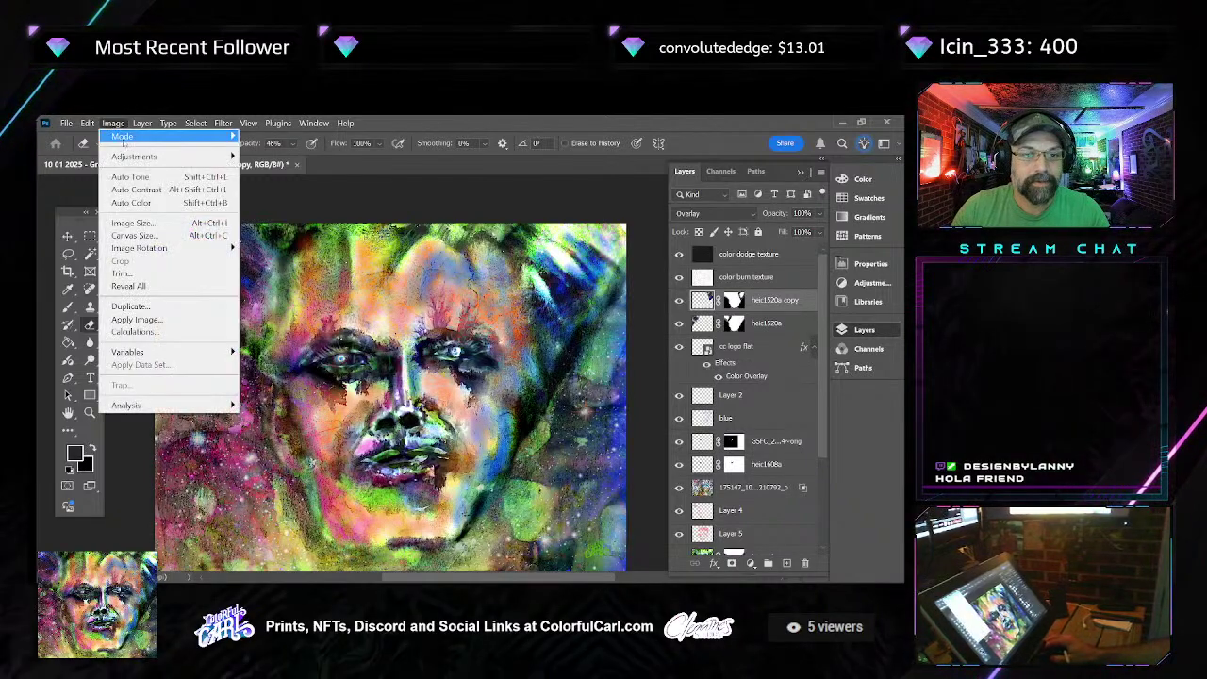
mouse_move(140, 157)
click(283, 184)
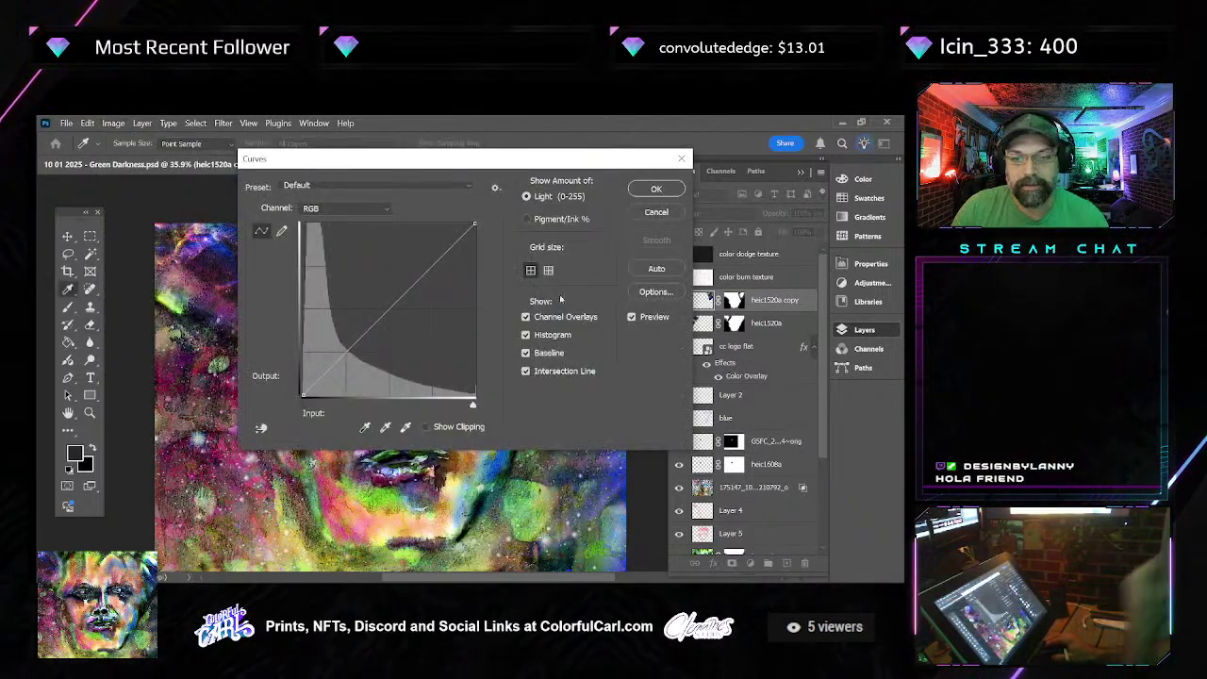
drag(525, 158, 871, 320)
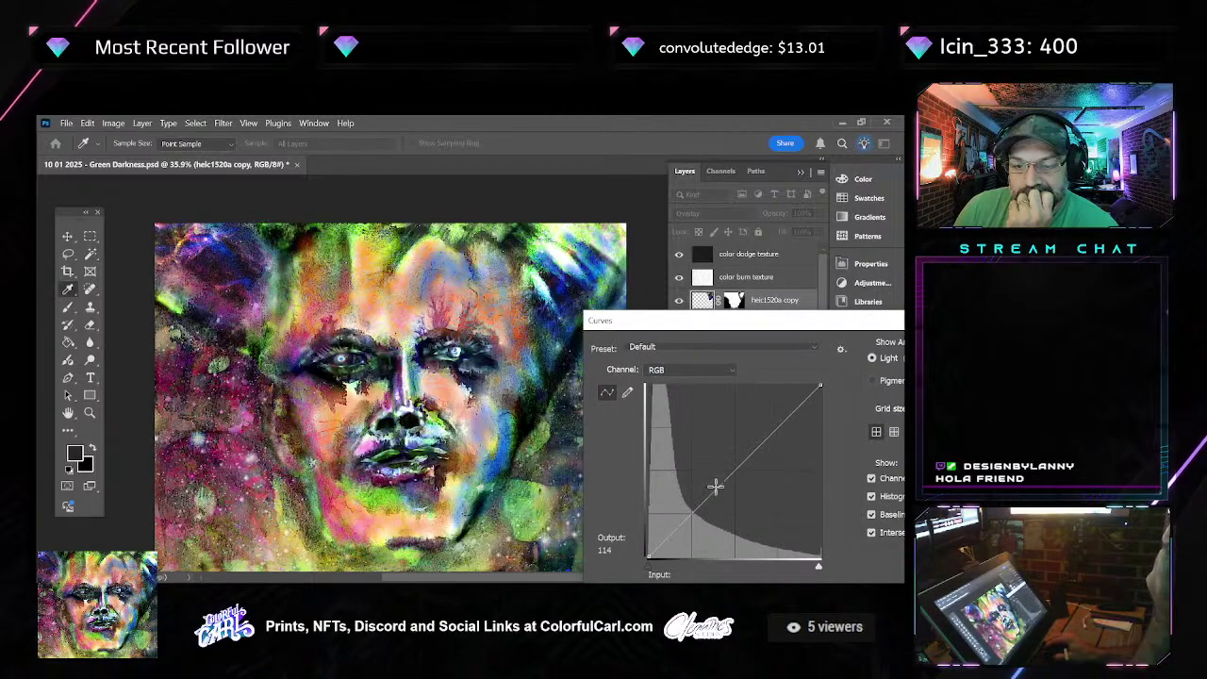
Try a steeper custom RGB curve on the heic1520a copy layer, followed by the Cross Process (RGB) preset
drag(699, 504, 691, 493)
mouse_move(732, 458)
mouse_down()
mouse_move(759, 418)
mouse_move(777, 449)
mouse_move(757, 431)
mouse_move(713, 431)
mouse_move(696, 447)
mouse_move(712, 447)
mouse_up()
mouse_move(688, 509)
mouse_down()
mouse_move(695, 498)
mouse_move(716, 507)
mouse_move(701, 504)
mouse_move(693, 519)
mouse_up()
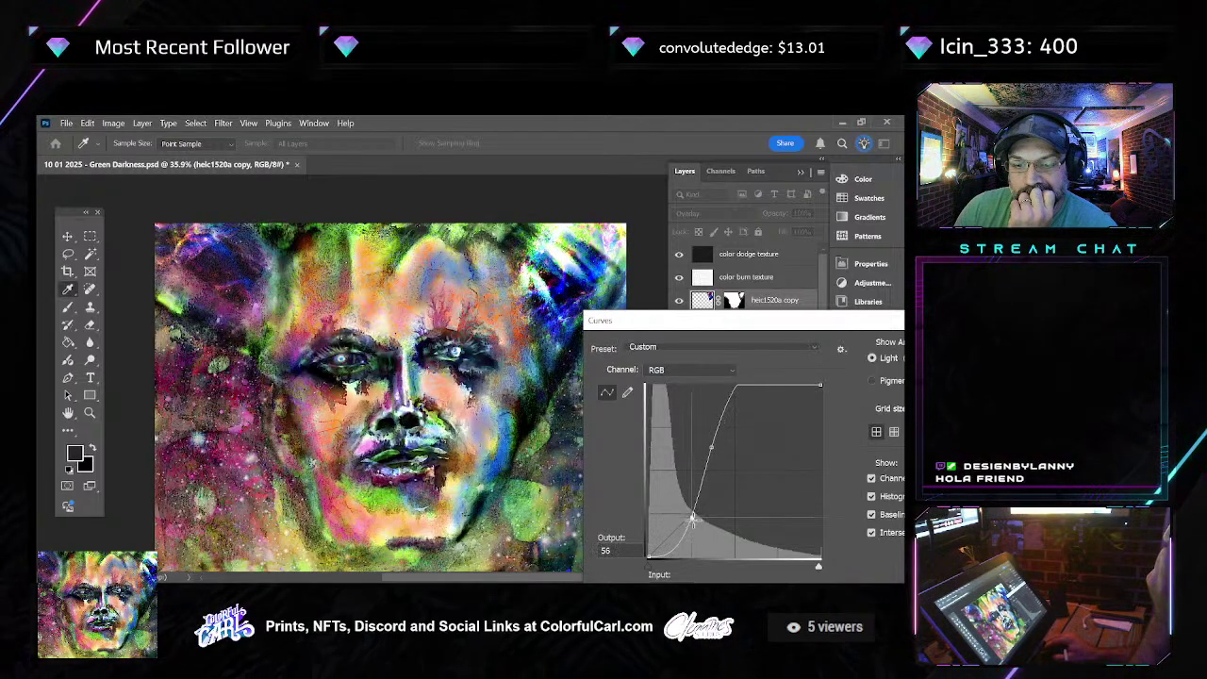
drag(714, 447, 748, 426)
click(728, 464)
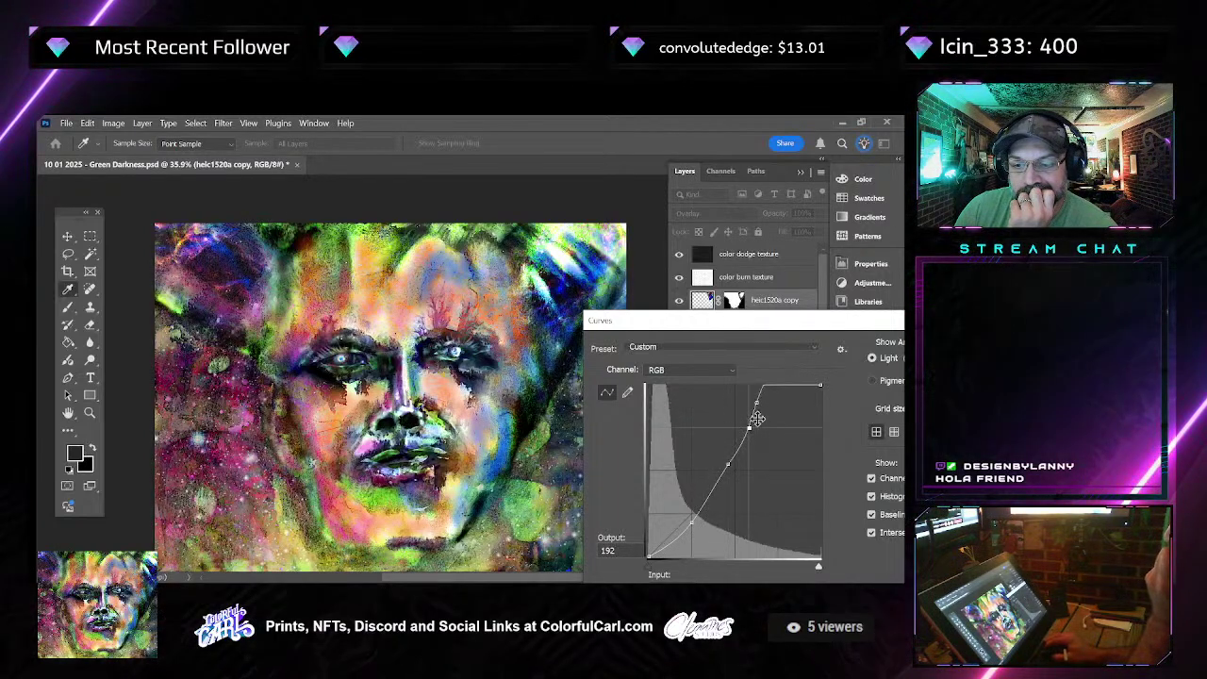
click(726, 347)
click(708, 382)
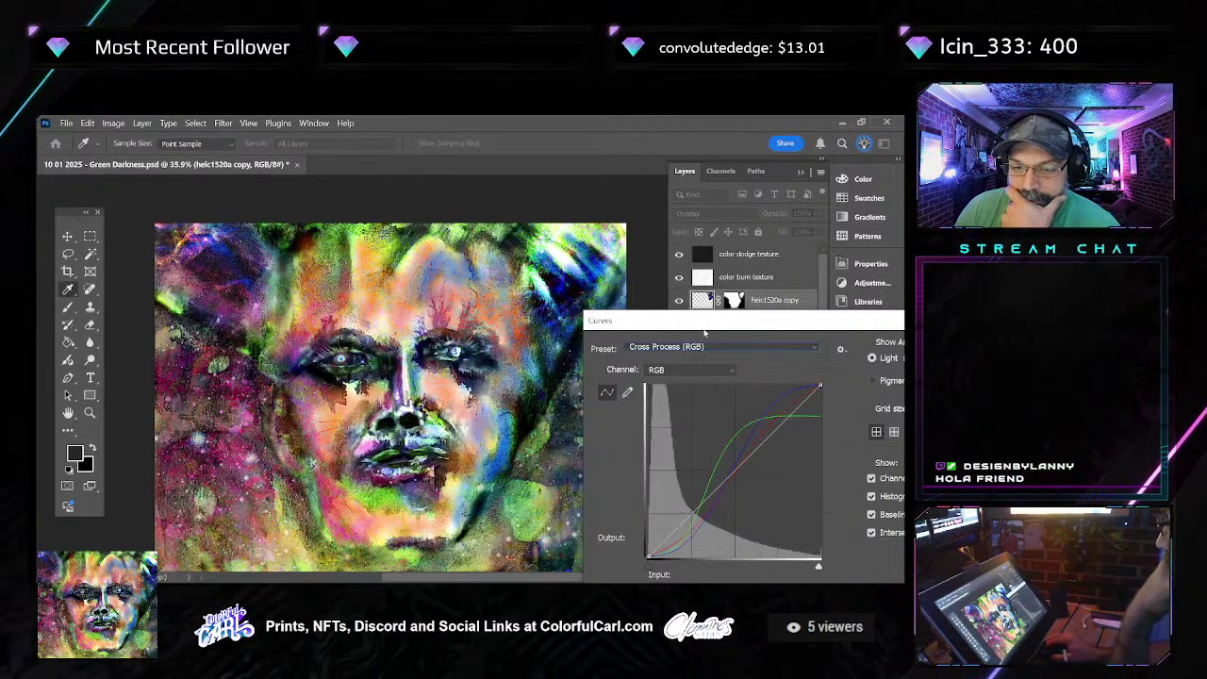
Load the Increase Contrast (RGB) preset, reshape it into a wavy curve with a point at input 180, output 166, and apply it
click(711, 347)
click(724, 432)
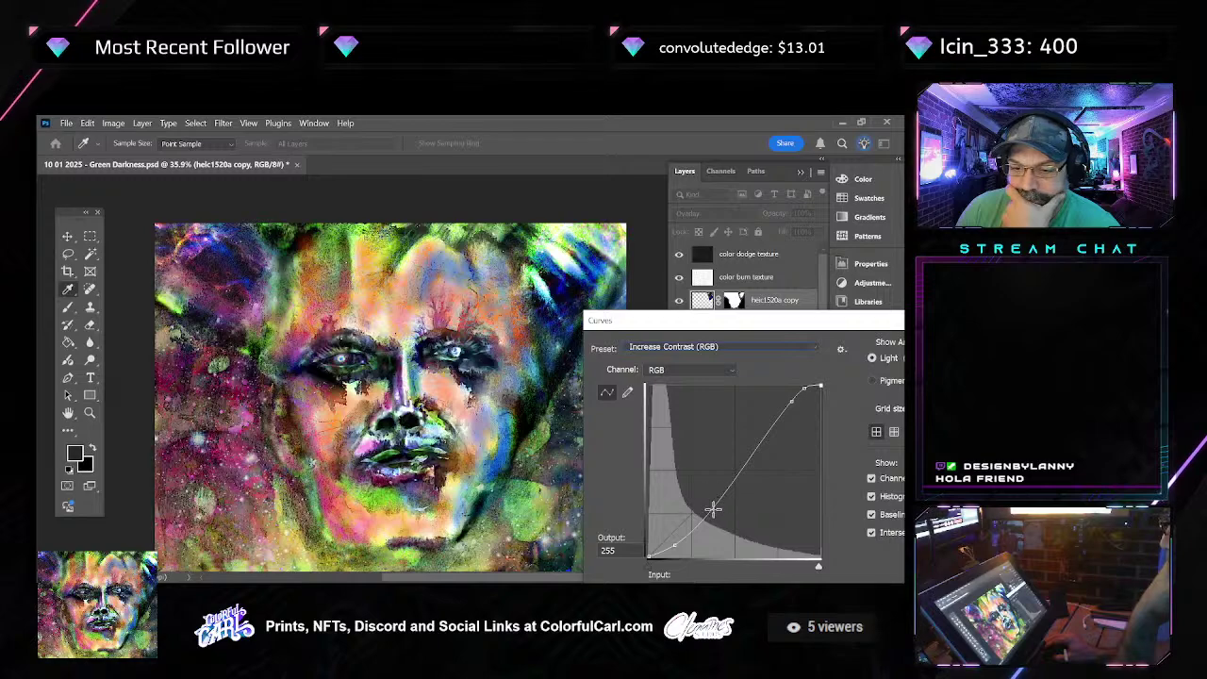
drag(703, 518, 688, 506)
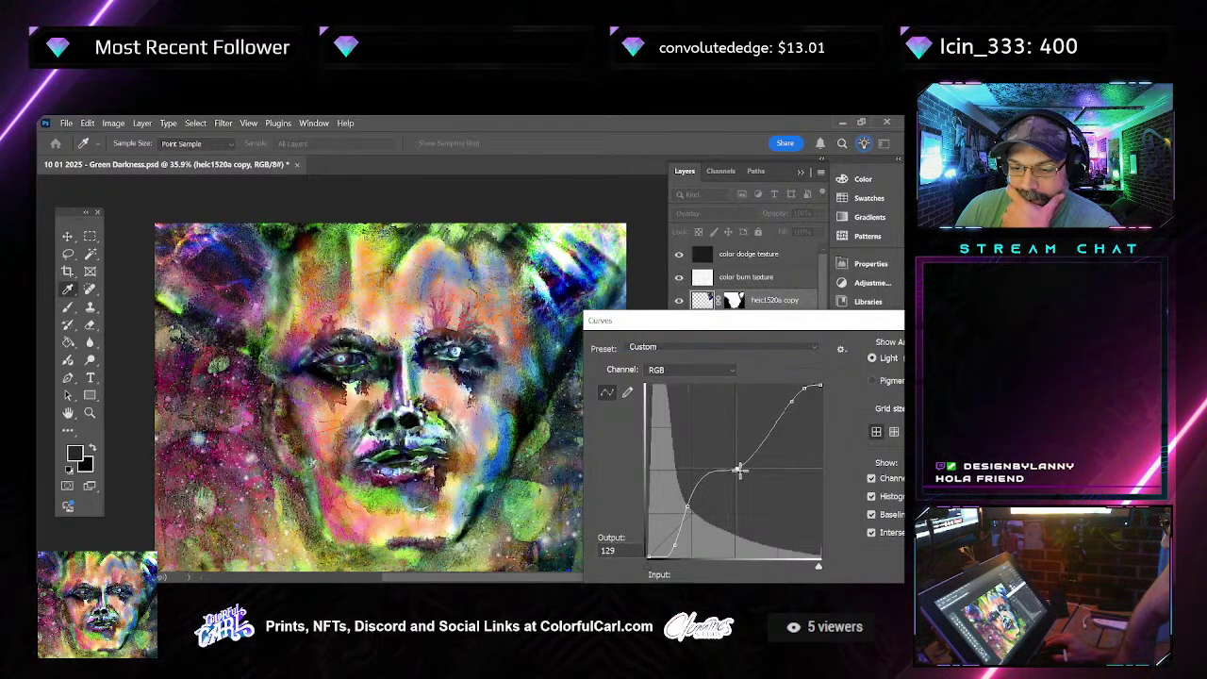
drag(740, 469, 747, 479)
drag(690, 506, 708, 495)
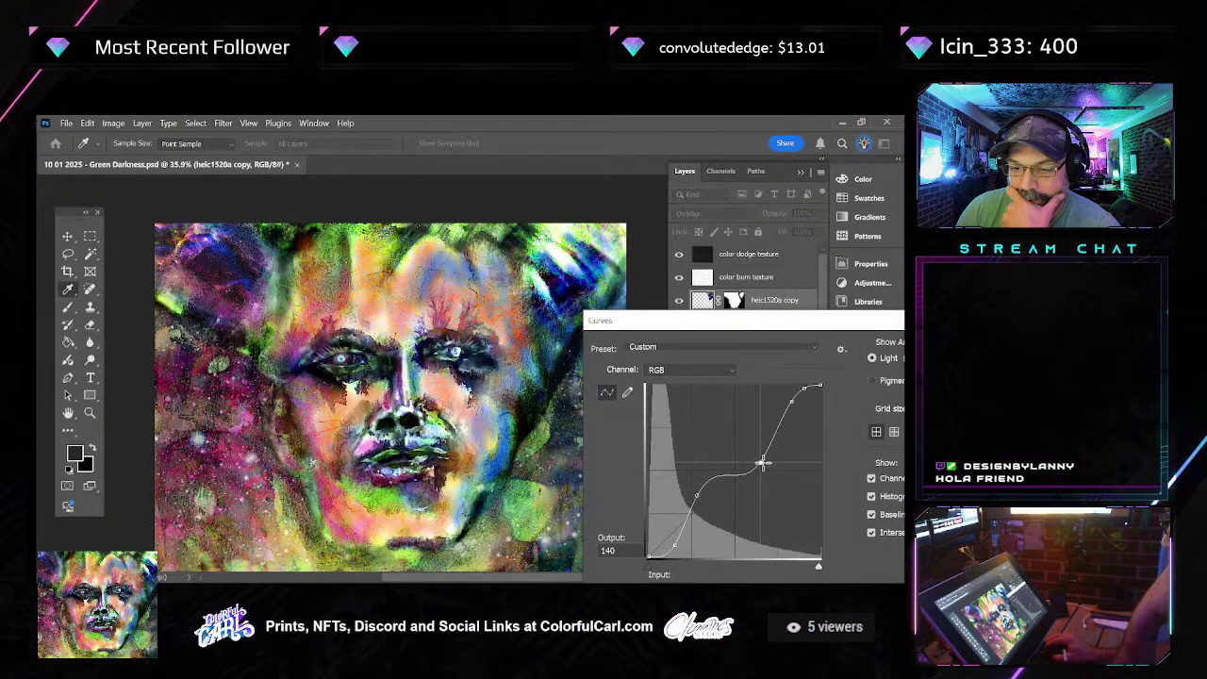
drag(736, 481, 737, 456)
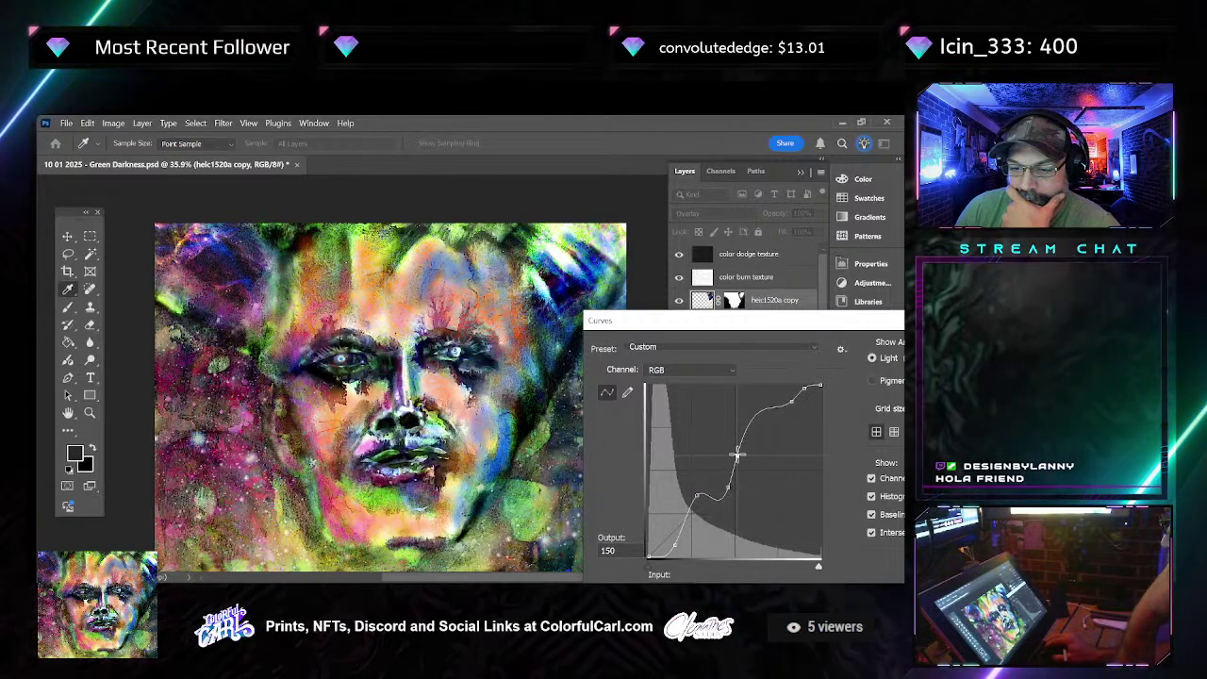
drag(752, 416, 771, 444)
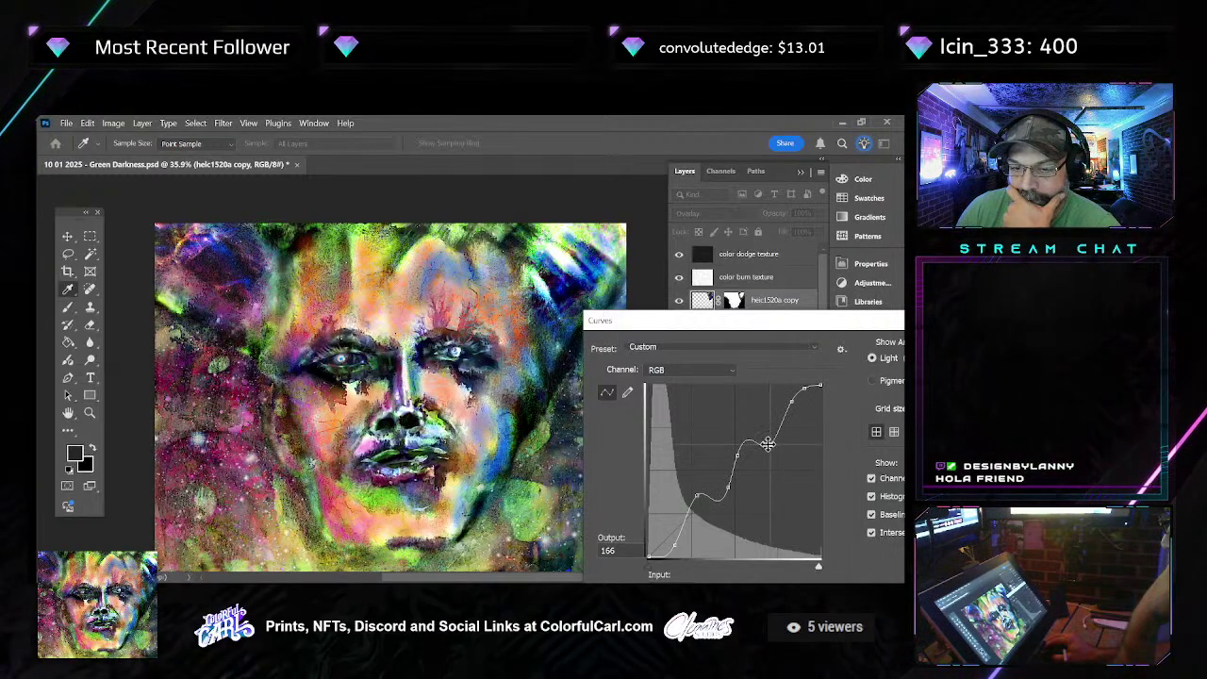
drag(858, 330, 648, 296)
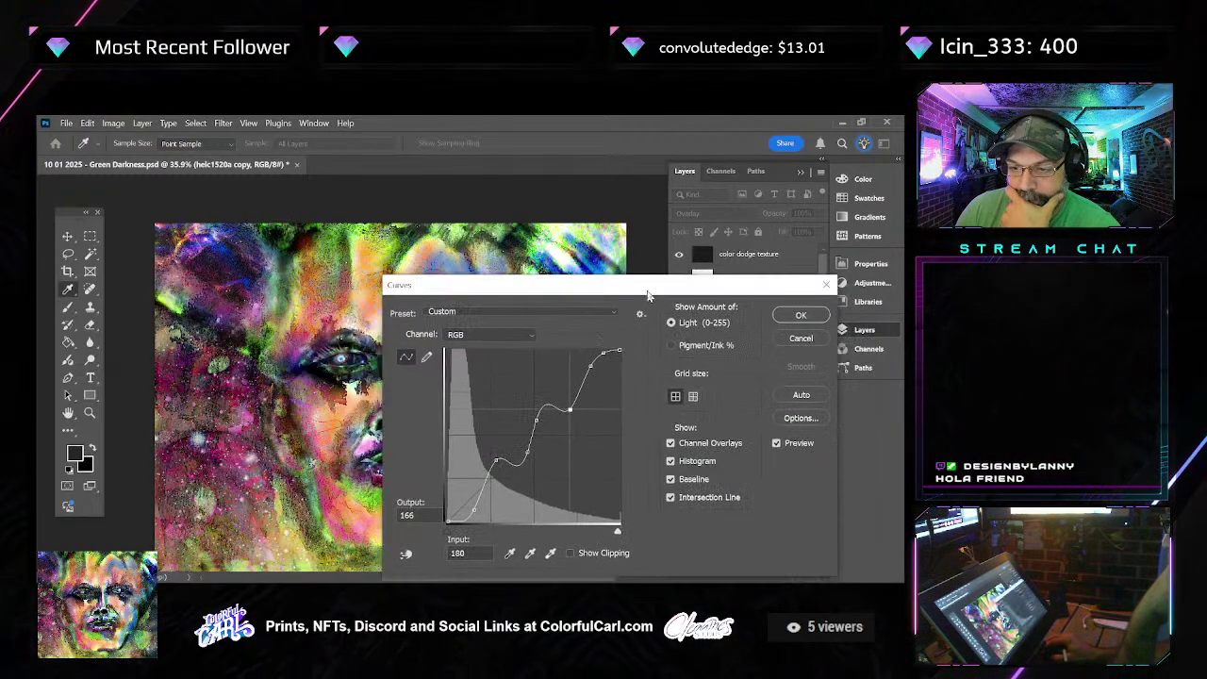
click(799, 315)
Set the blend mode of the heic1520a copy layer to Normal and brighten the layer with a tonal adjustment
key(e)
click(709, 213)
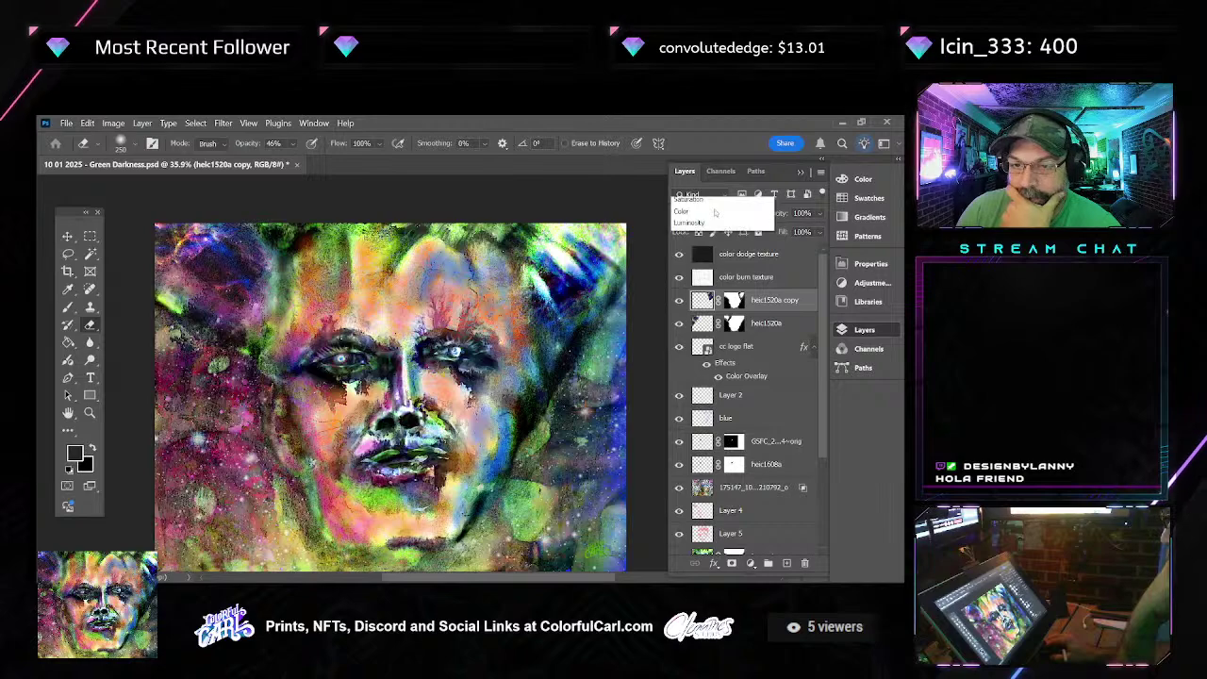
click(711, 212)
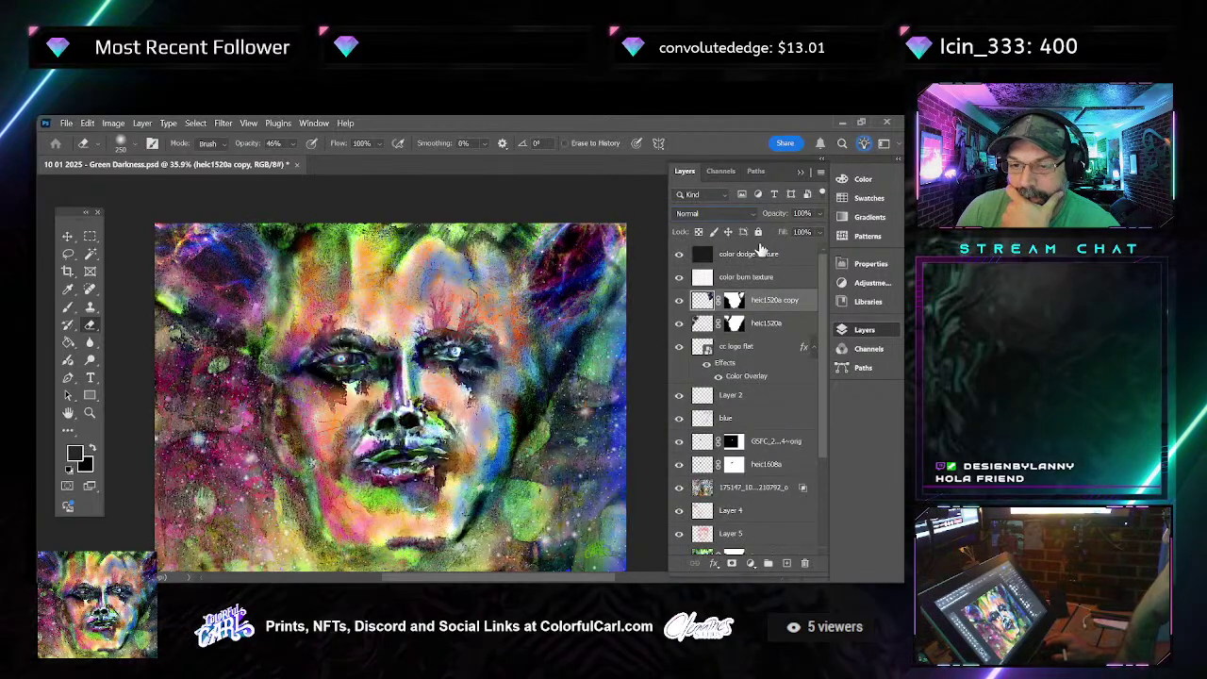
click(679, 301)
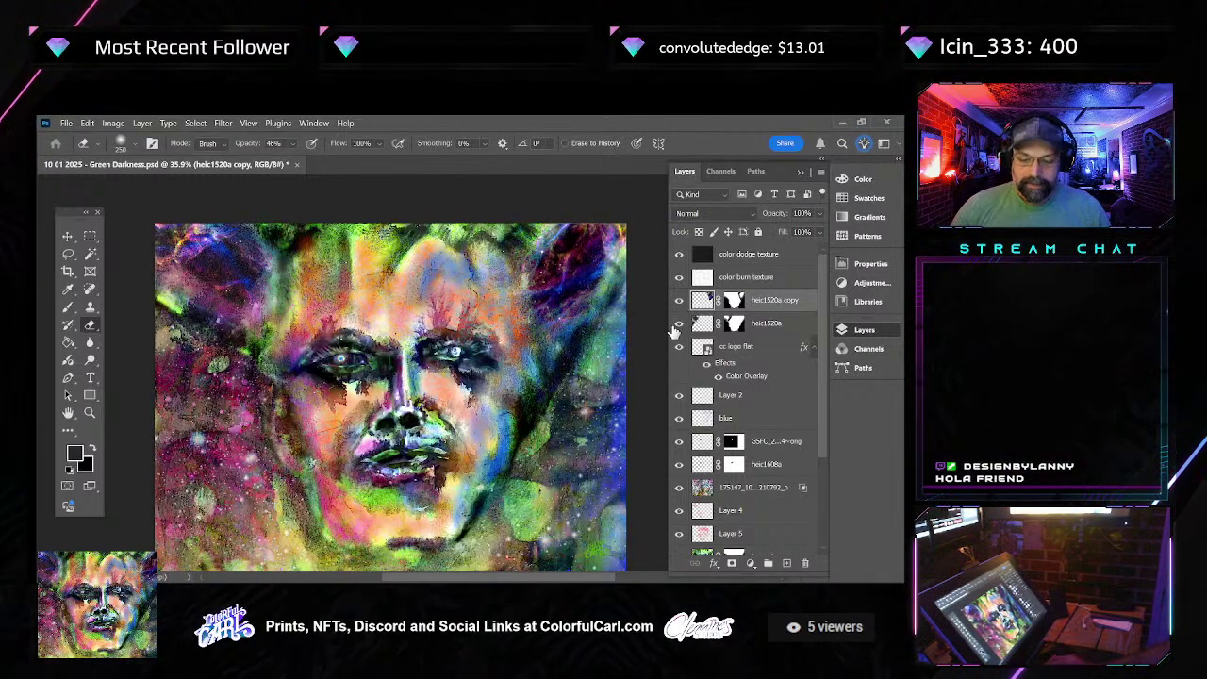
key(i)
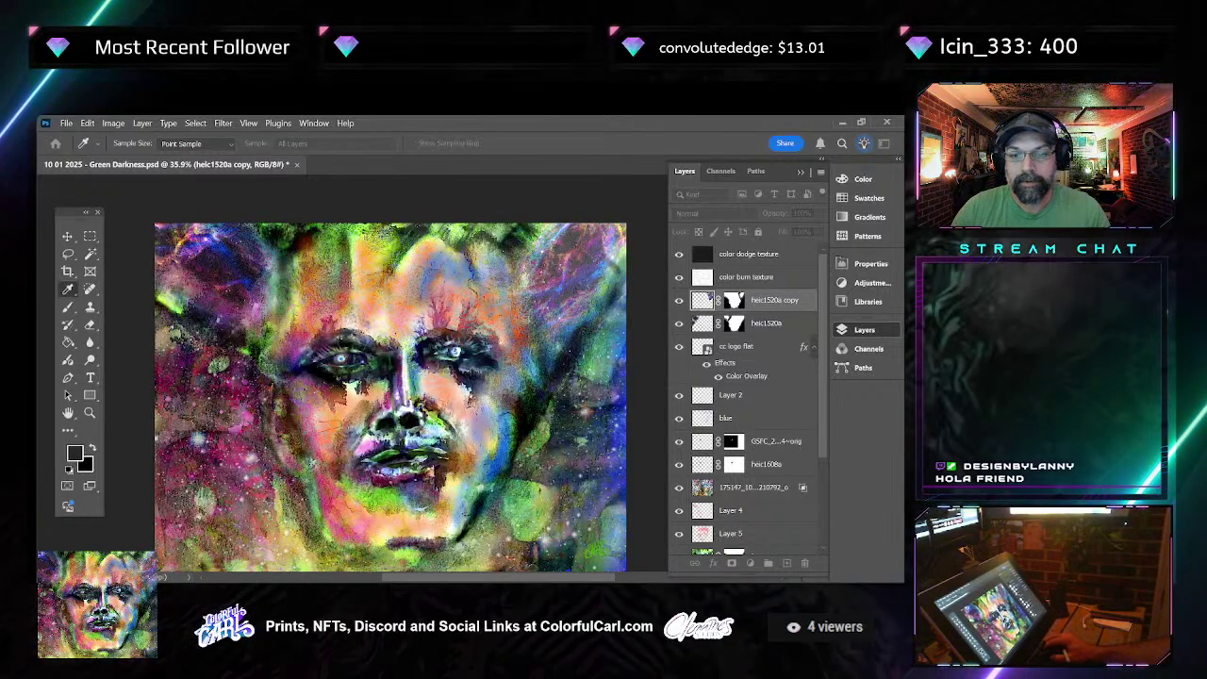
key(e)
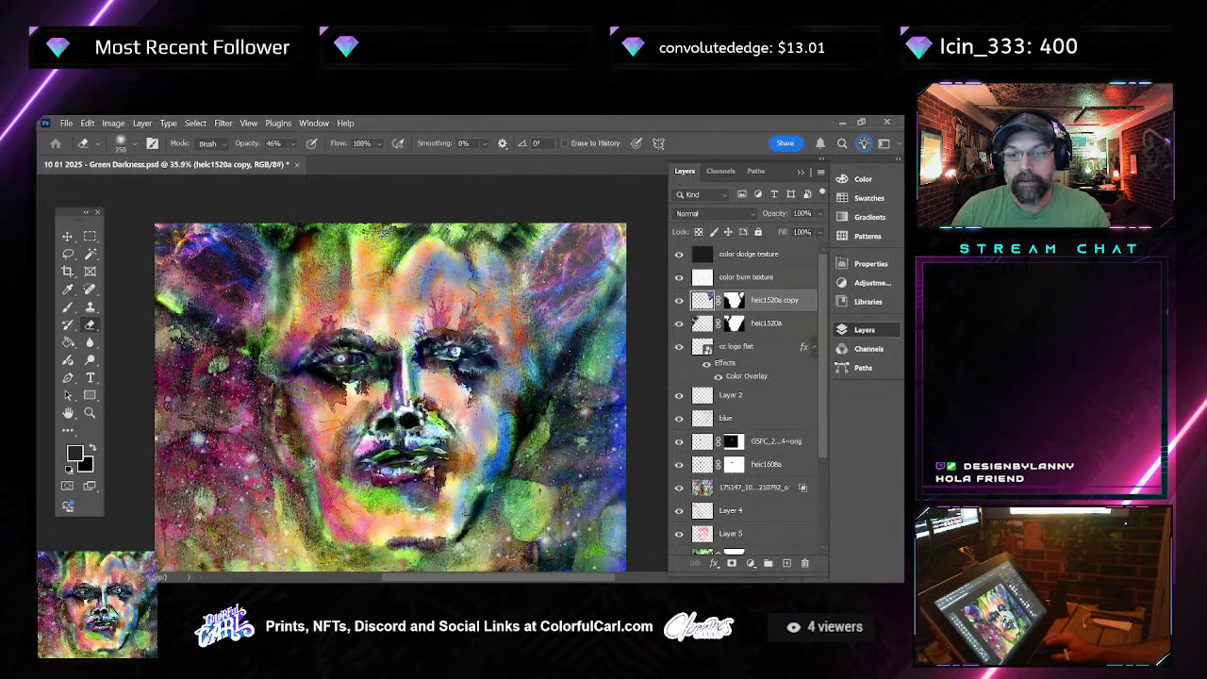
Try the Color blend mode on the heic1520a copy layer, switch it to Color Dodge, and compare the image with the layer hidden
click(710, 213)
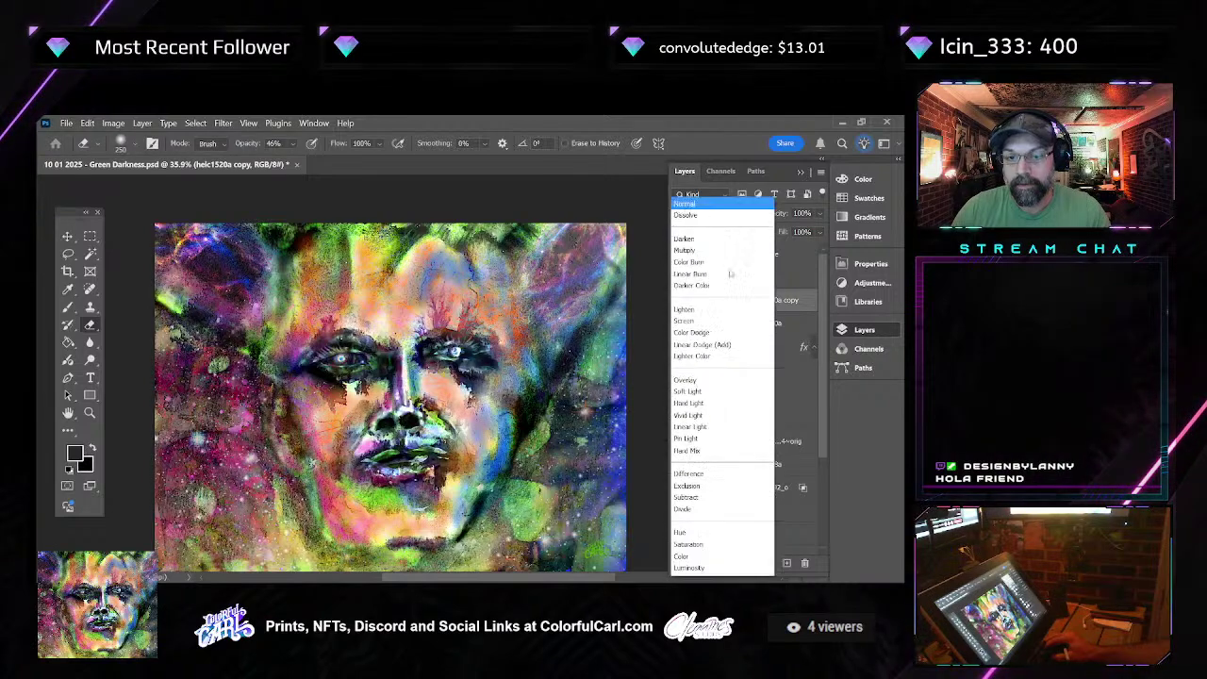
click(701, 557)
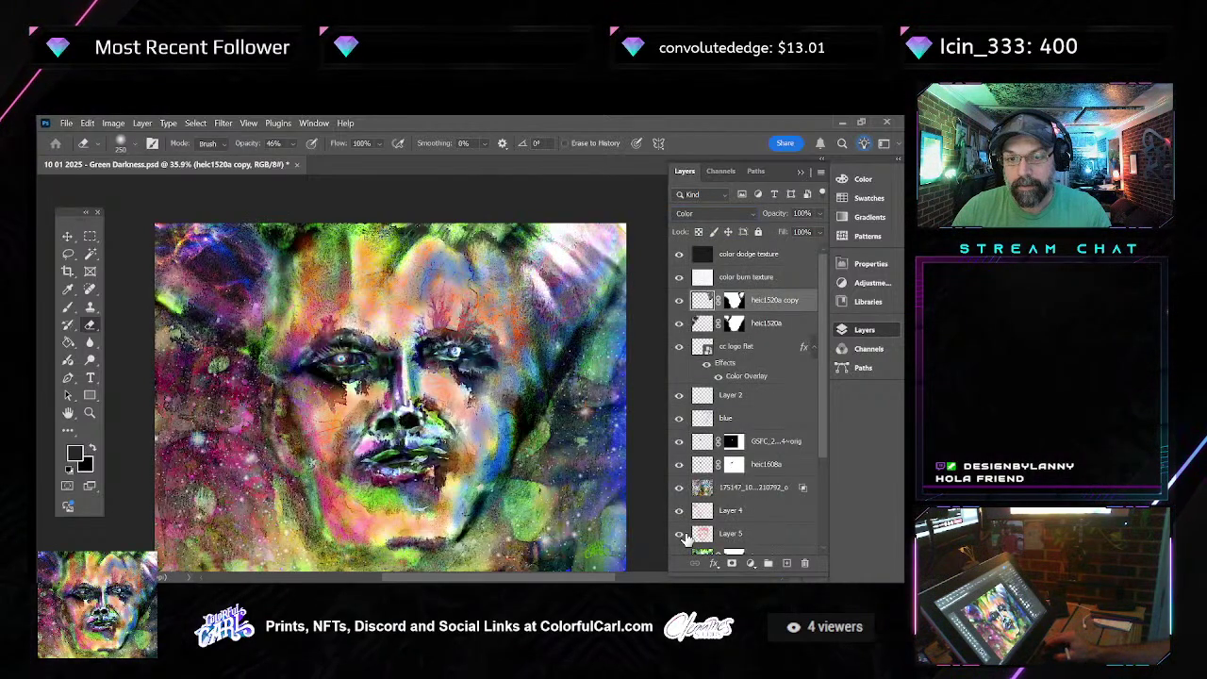
click(728, 215)
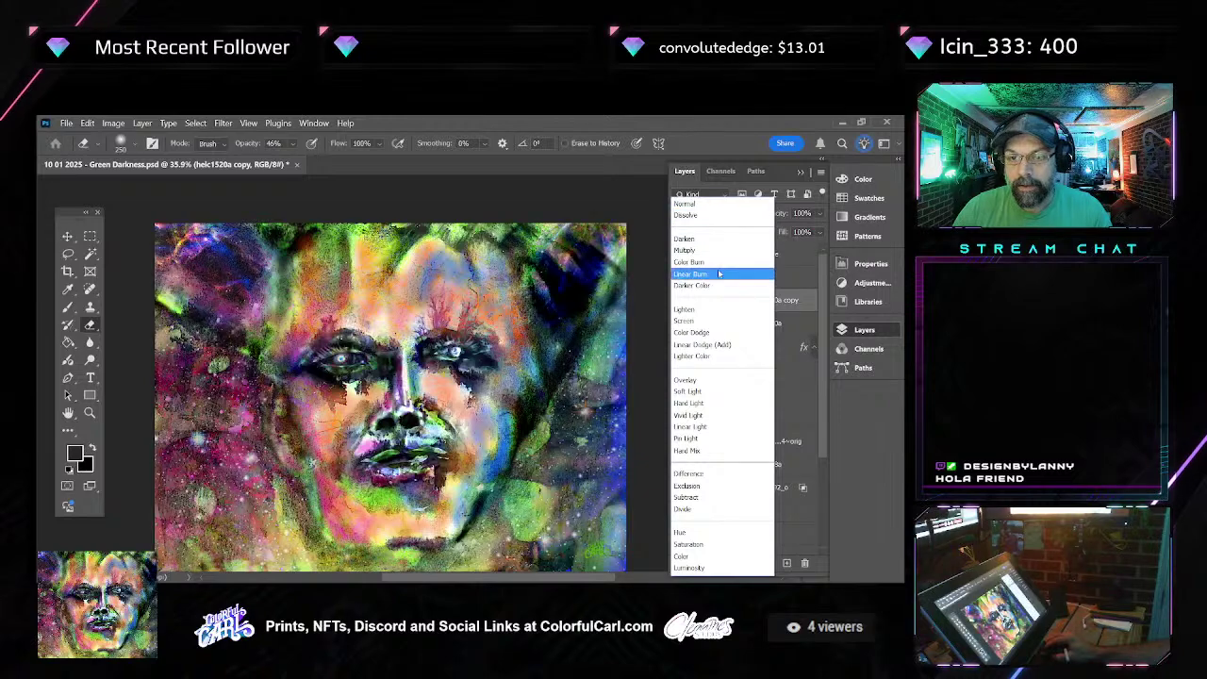
click(723, 332)
key(i)
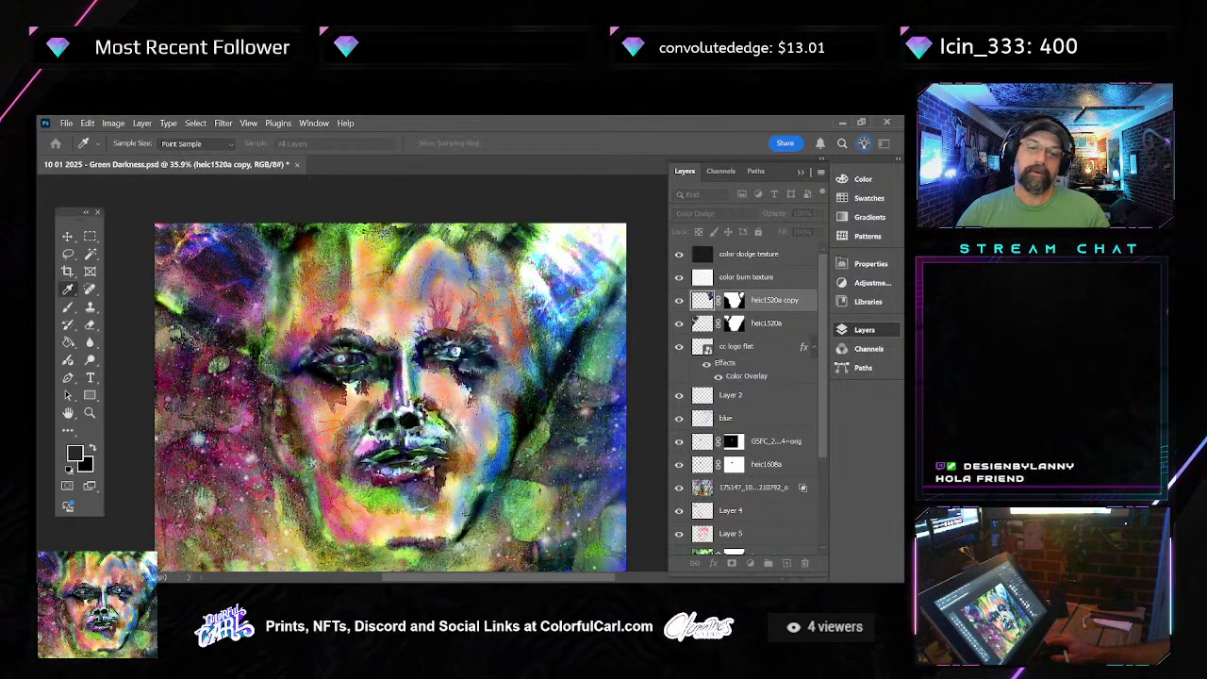
key(e)
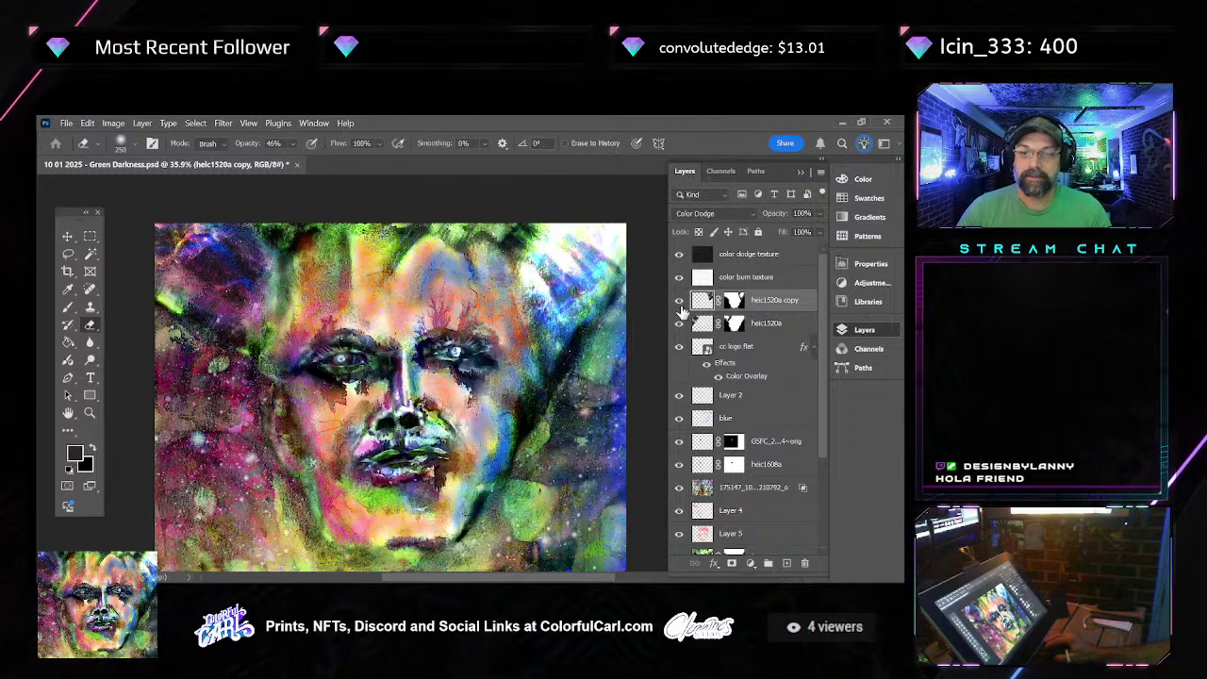
click(679, 300)
click(679, 300)
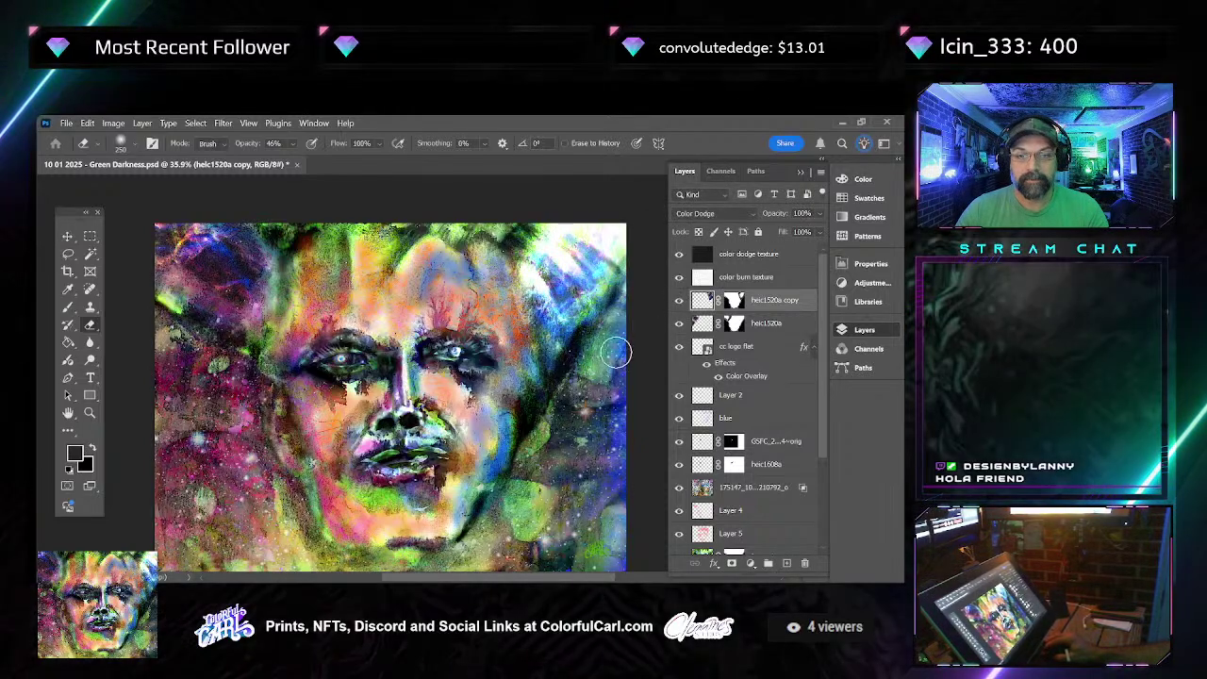
Paint on the heic1520a copy layer's mask with a 175 px black brush to soften the bright area beside the head
right_click(733, 304)
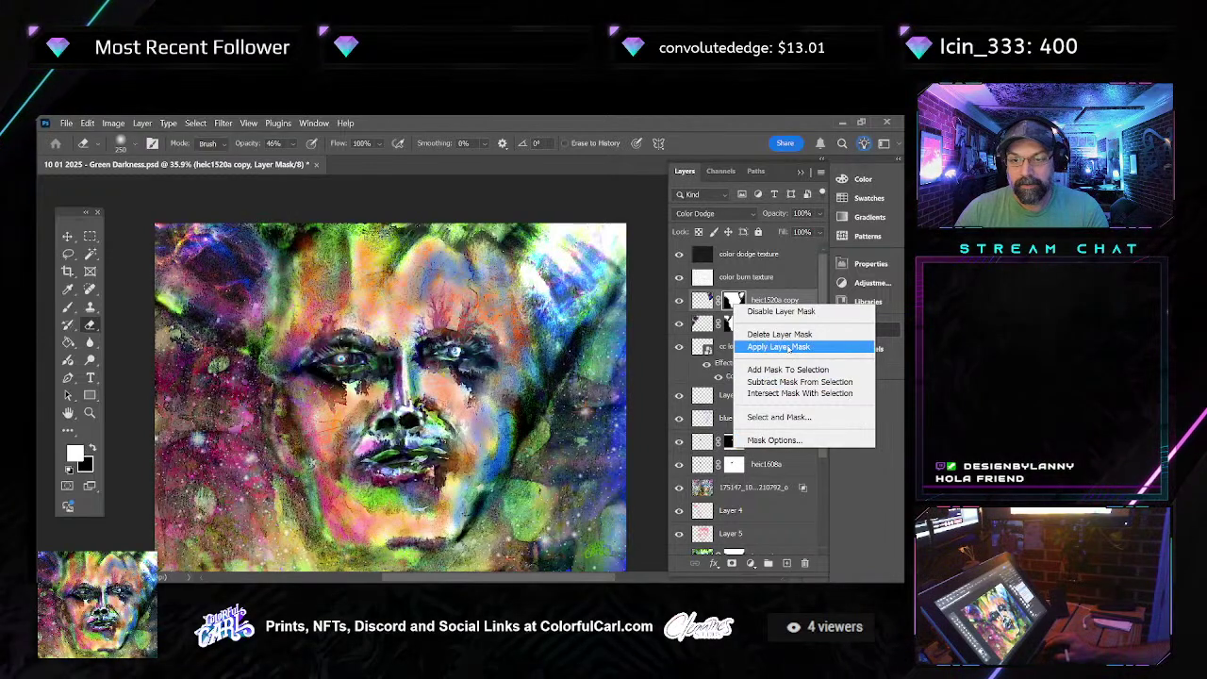
key(Escape)
key(b)
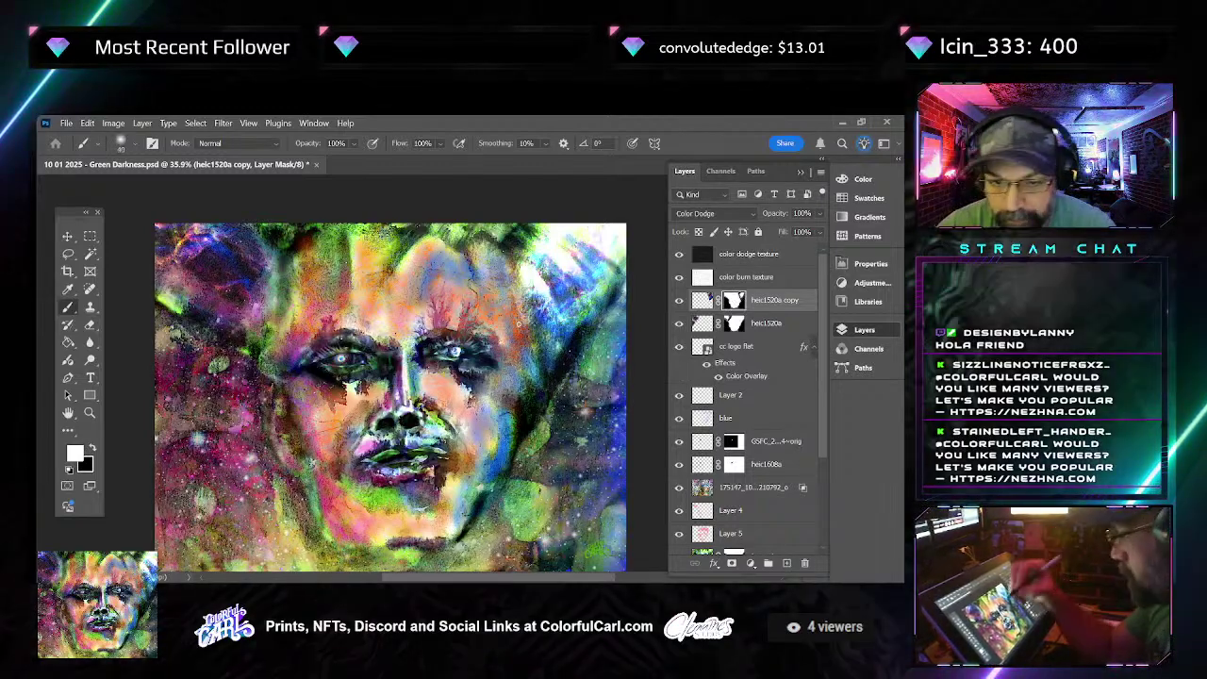
mouse_move(462, 283)
mouse_down()
mouse_move(525, 331)
mouse_move(542, 377)
mouse_up()
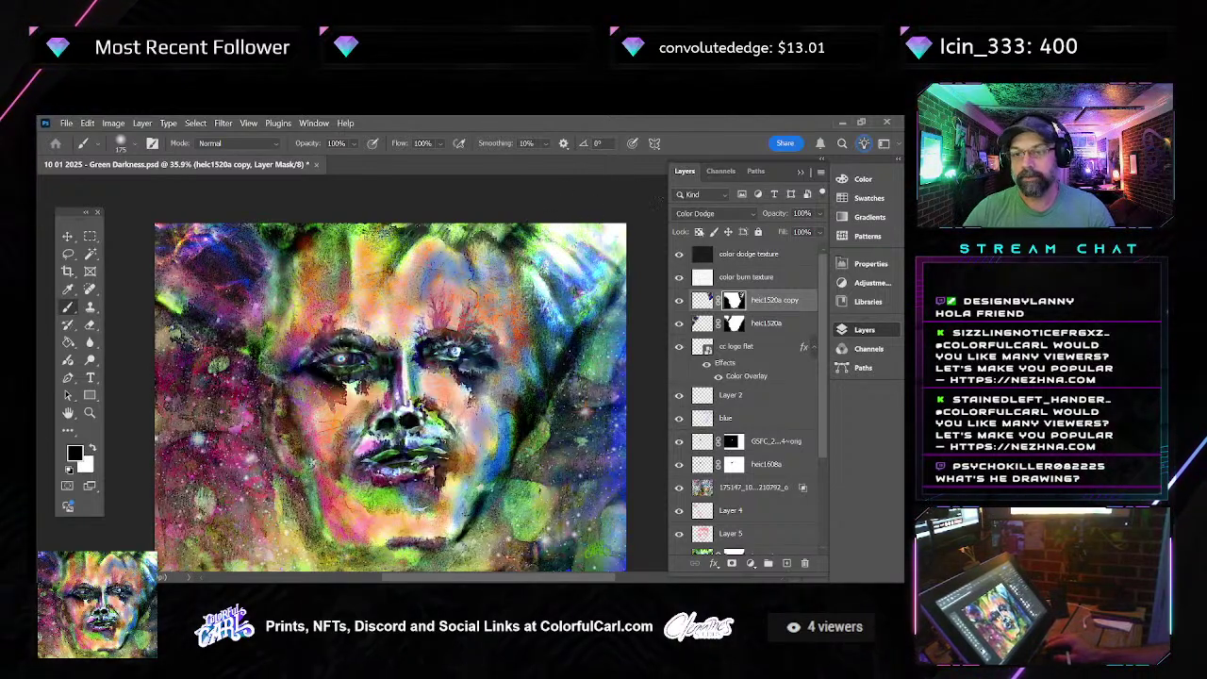
key(x)
key(alt+bracketleft)
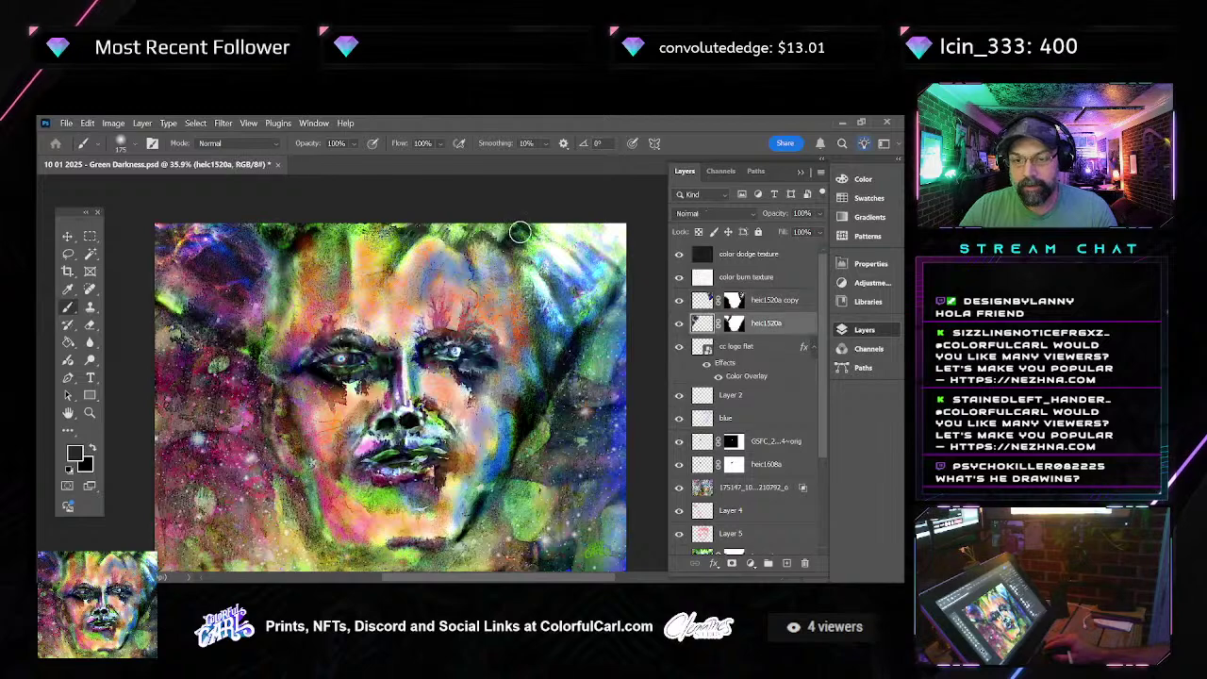
click(223, 124)
click(223, 124)
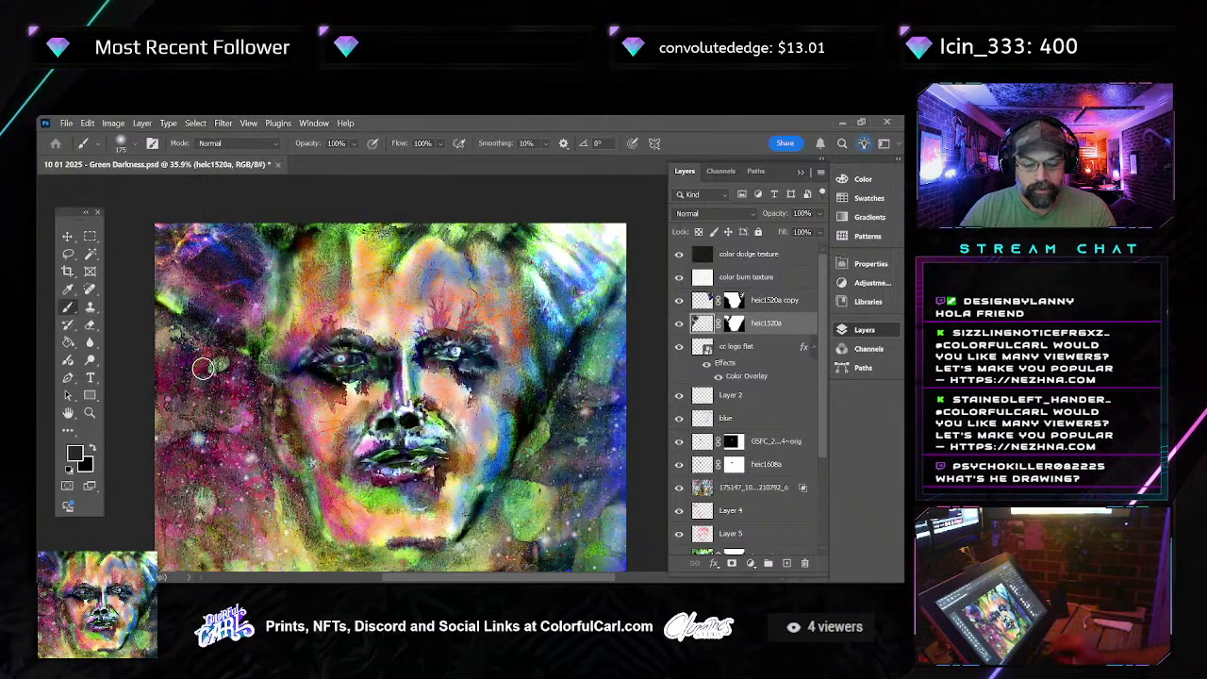
key(ctrl+u)
key(Escape)
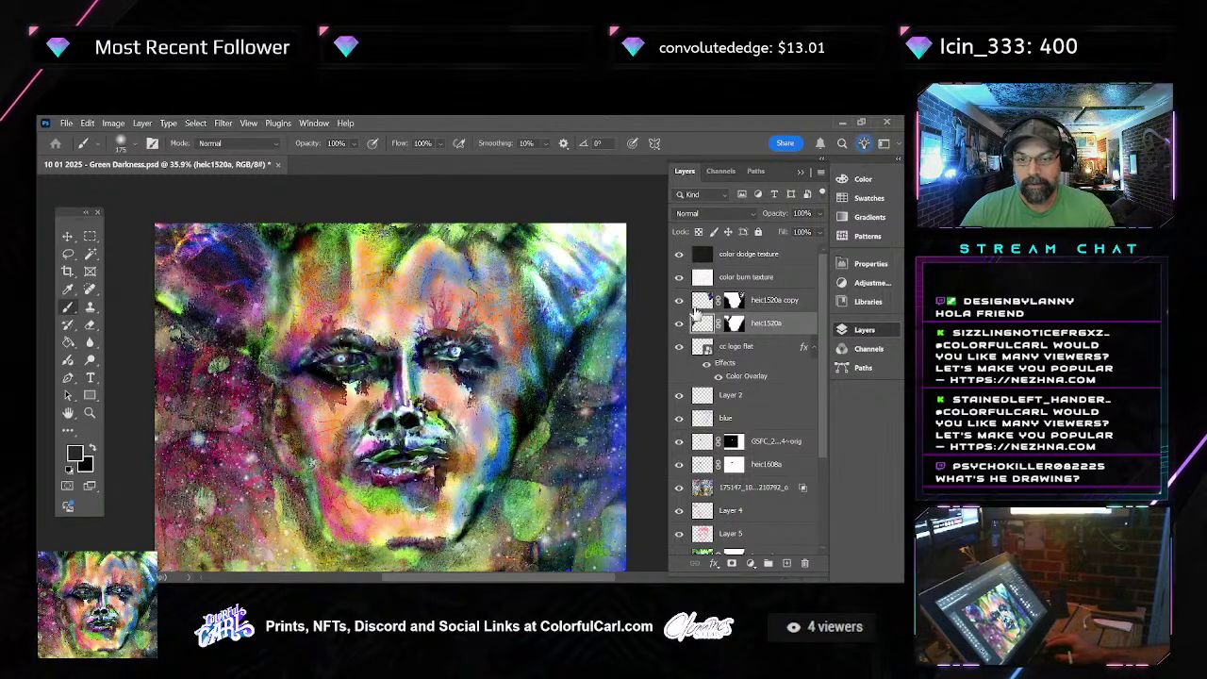
Duplicate the heic1520a copy layer and move the duplicate across to the upper-left corner of the portrait
drag(800, 300, 786, 563)
key(v)
drag(585, 300, 264, 298)
Try flipping the heic1520a copy 2 layer horizontally together with its mask and fitting it over the upper-left corner
key(ctrl+t)
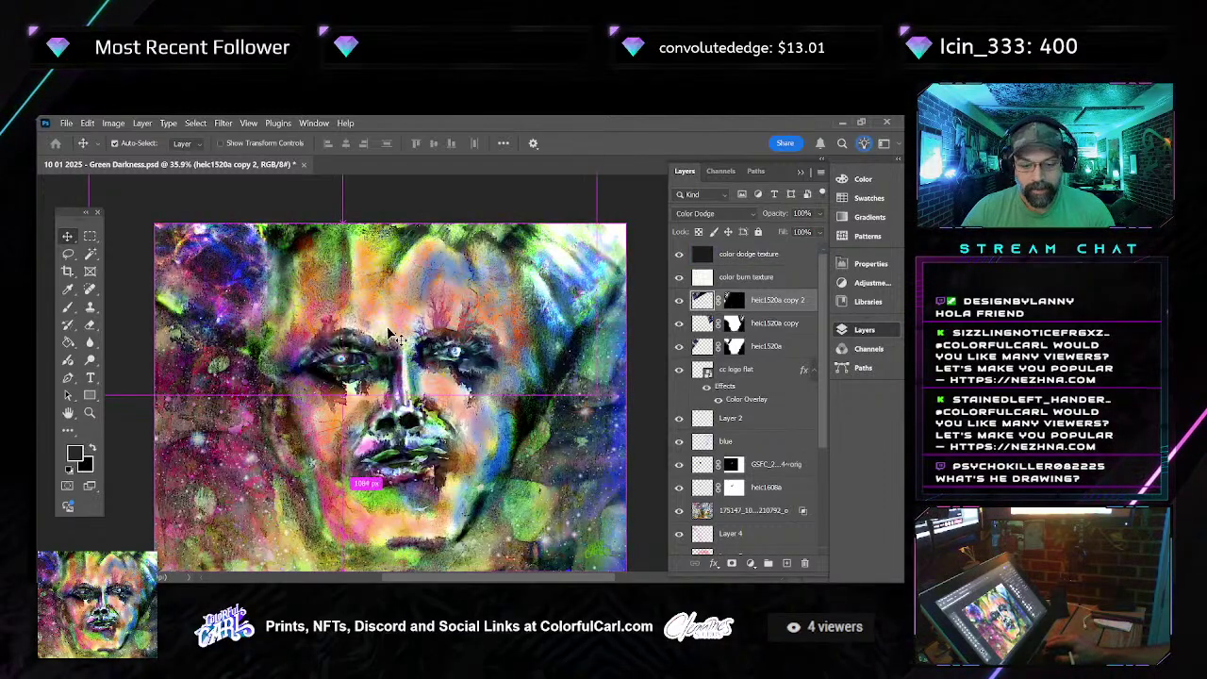
right_click(338, 265)
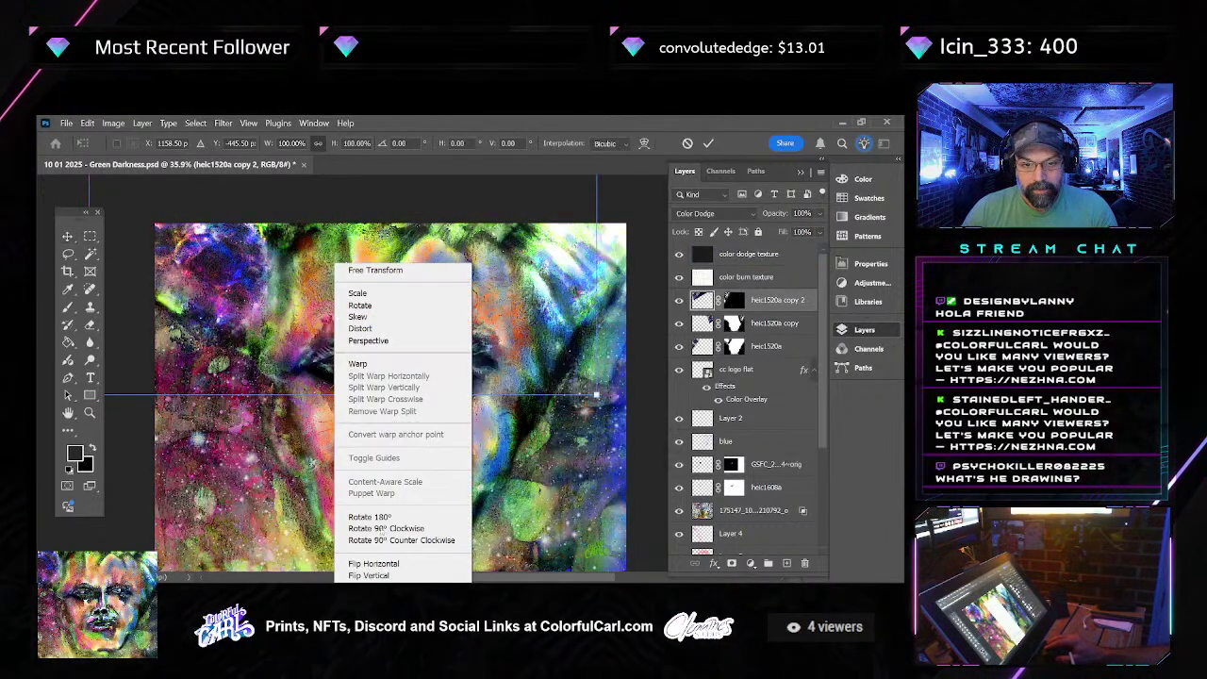
click(390, 563)
drag(476, 355, 209, 300)
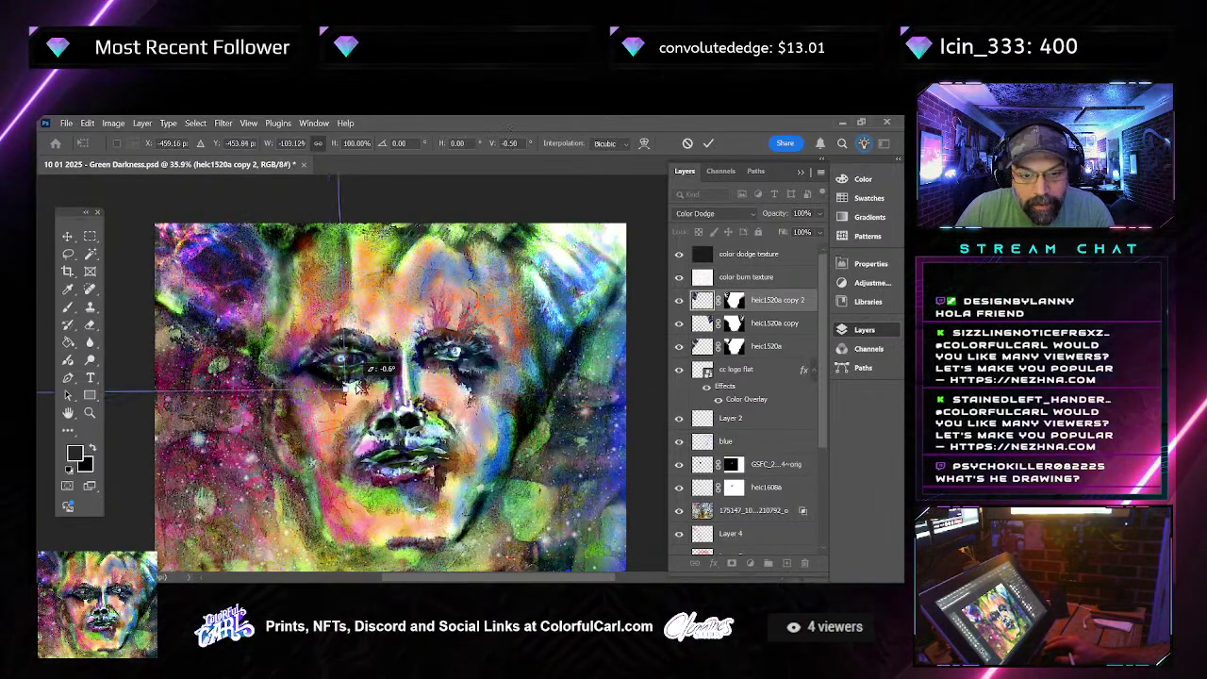
key(Return)
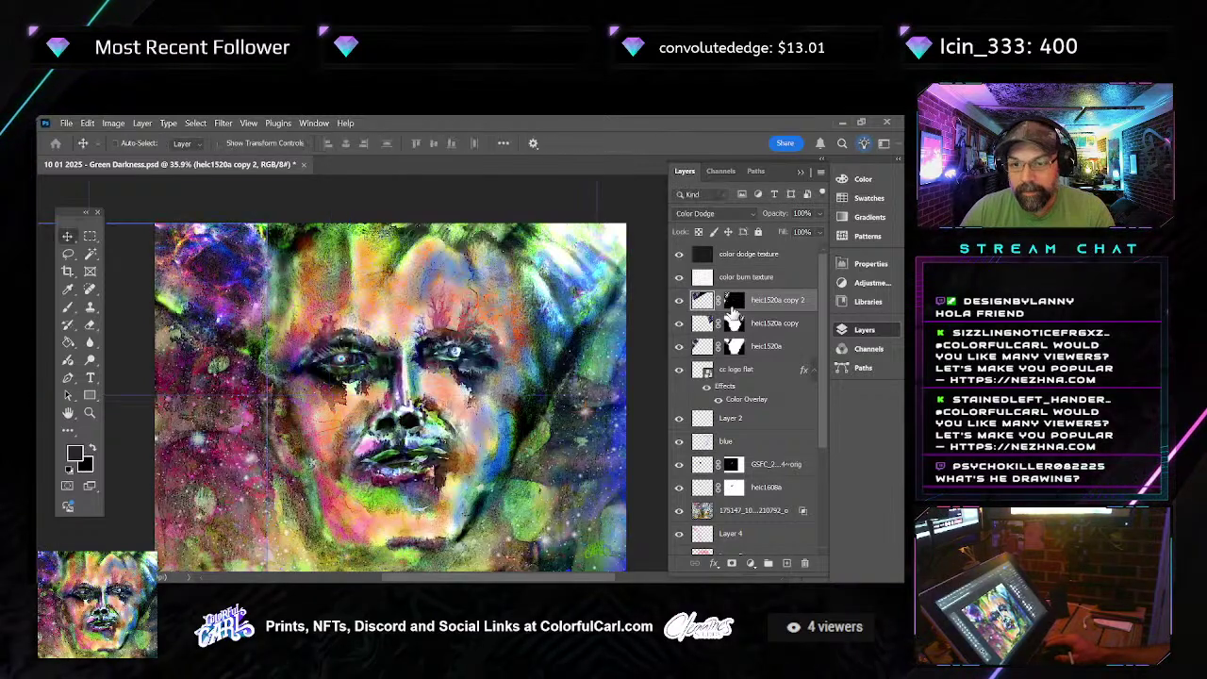
Shift the heic1520a copy 2 layer to the right, disable its layer mask, and remove the mask from the layer
click(745, 254)
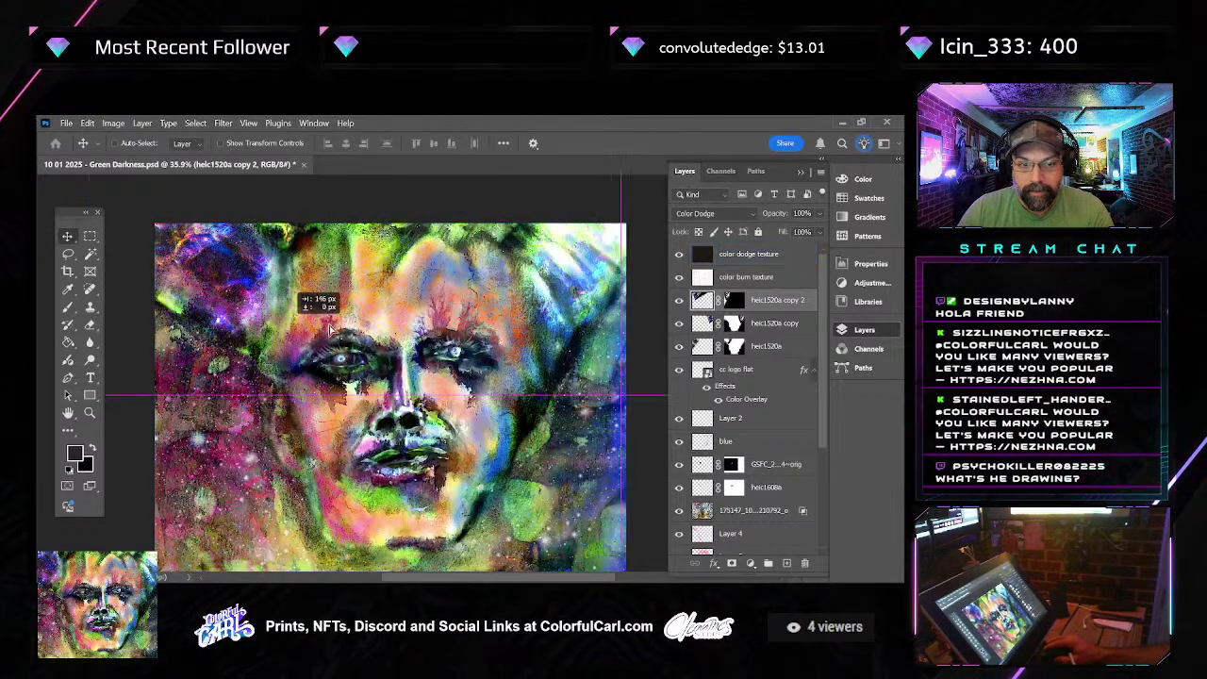
click(725, 301)
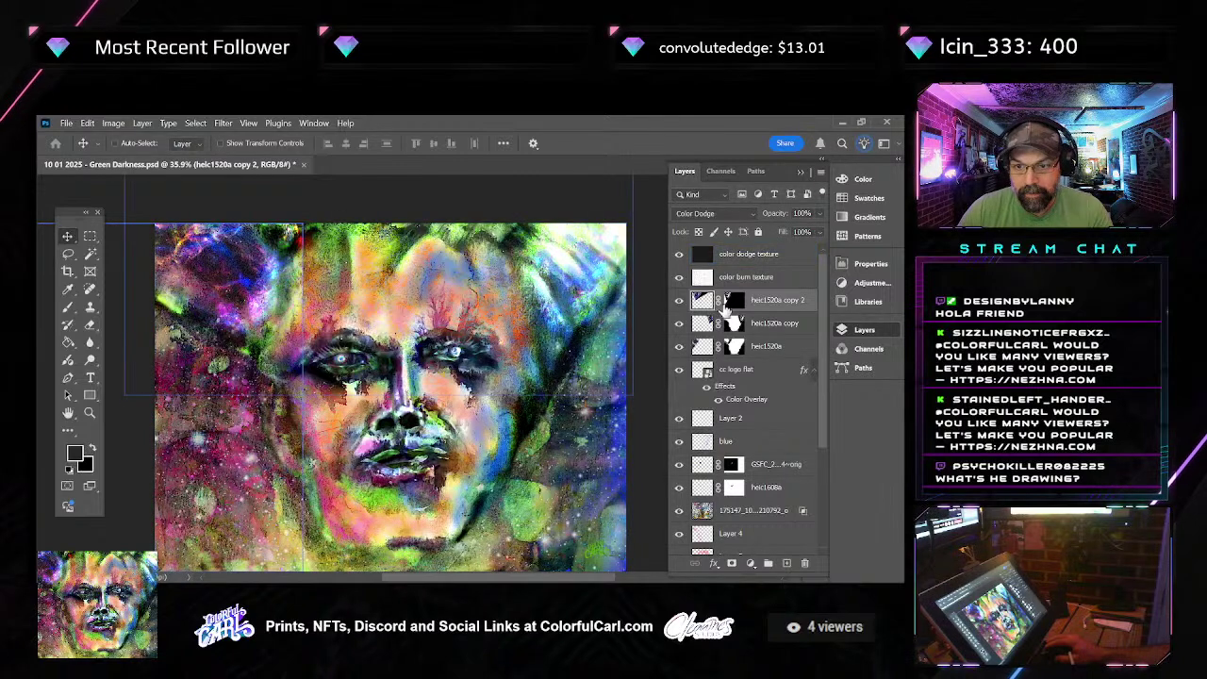
shift+click(733, 300)
click(730, 345)
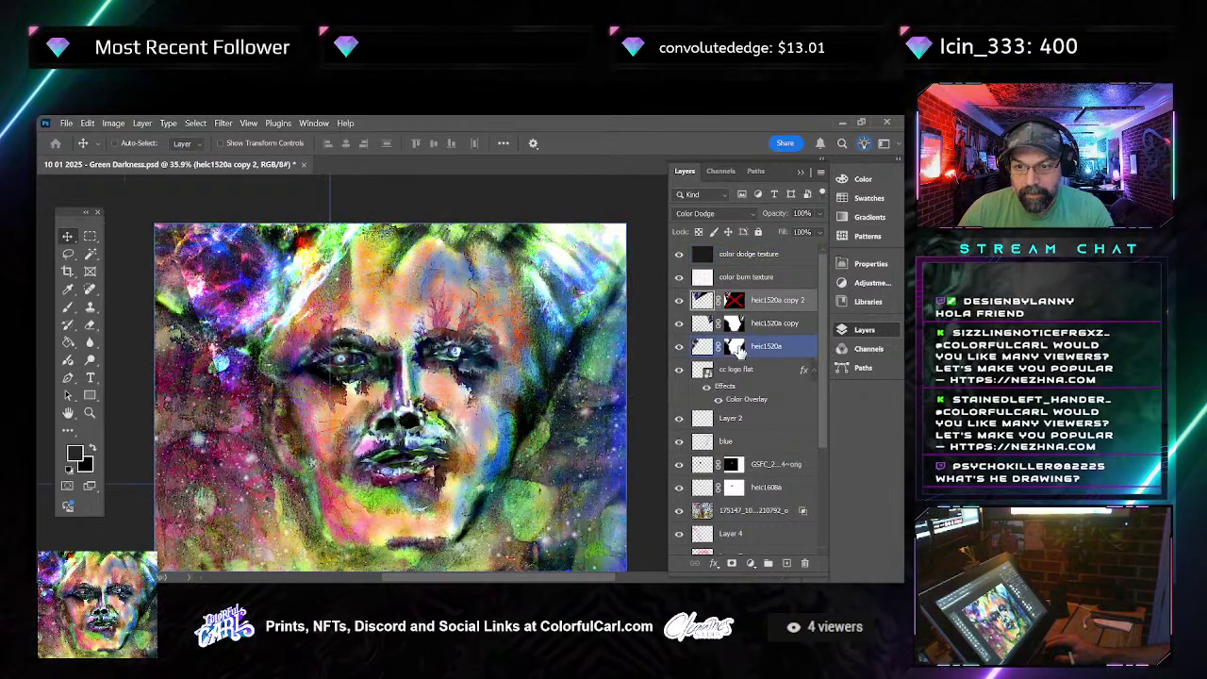
drag(734, 300, 804, 564)
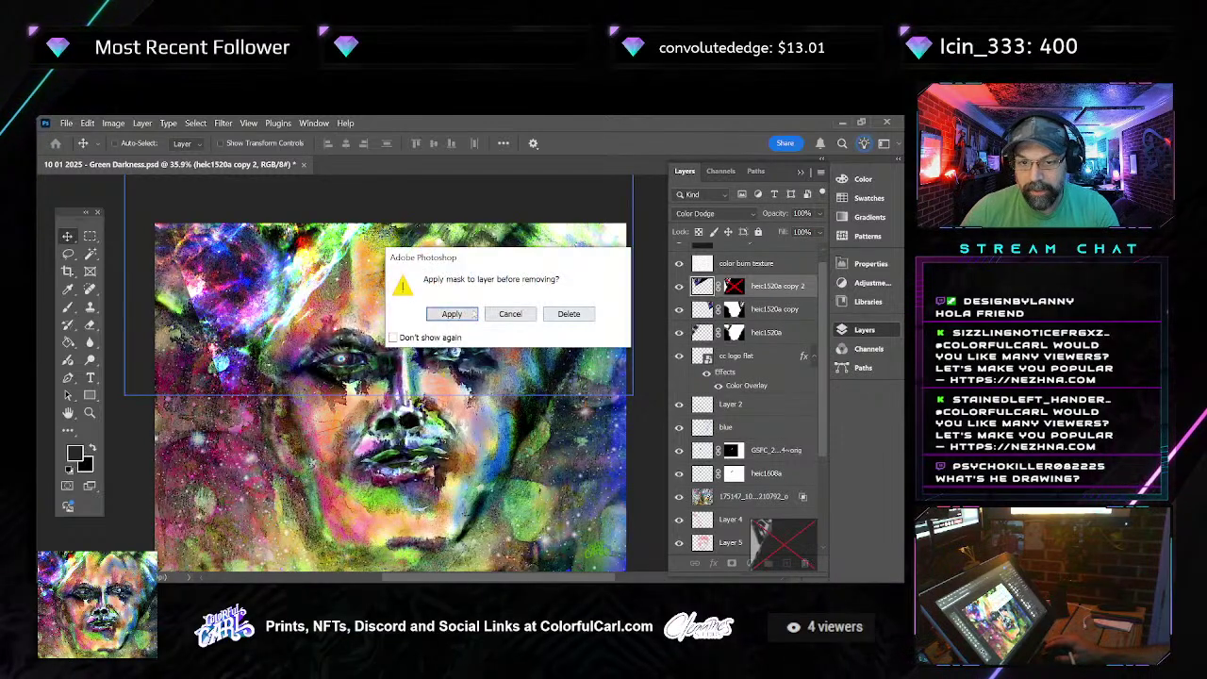
click(451, 313)
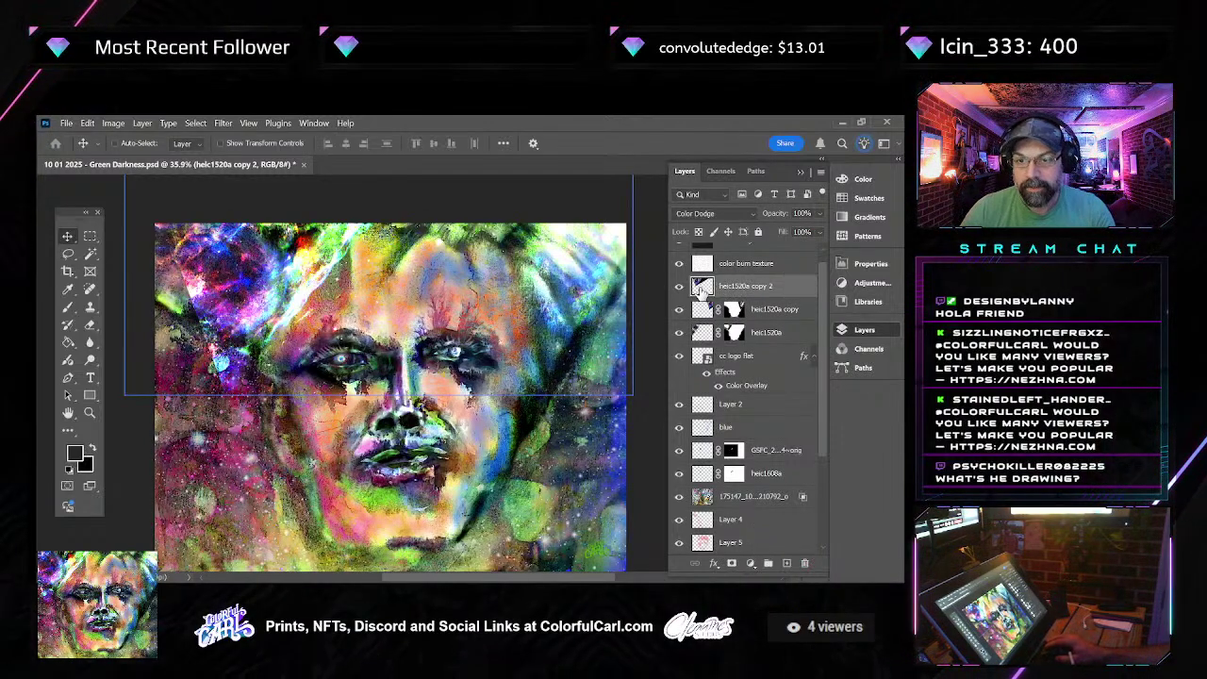
Transform the unmasked heic1520a copy 2 layer with a horizontal flip and about 8° of tilt, fitted over the portrait's upper-left corner
key(ctrl+t)
right_click(278, 266)
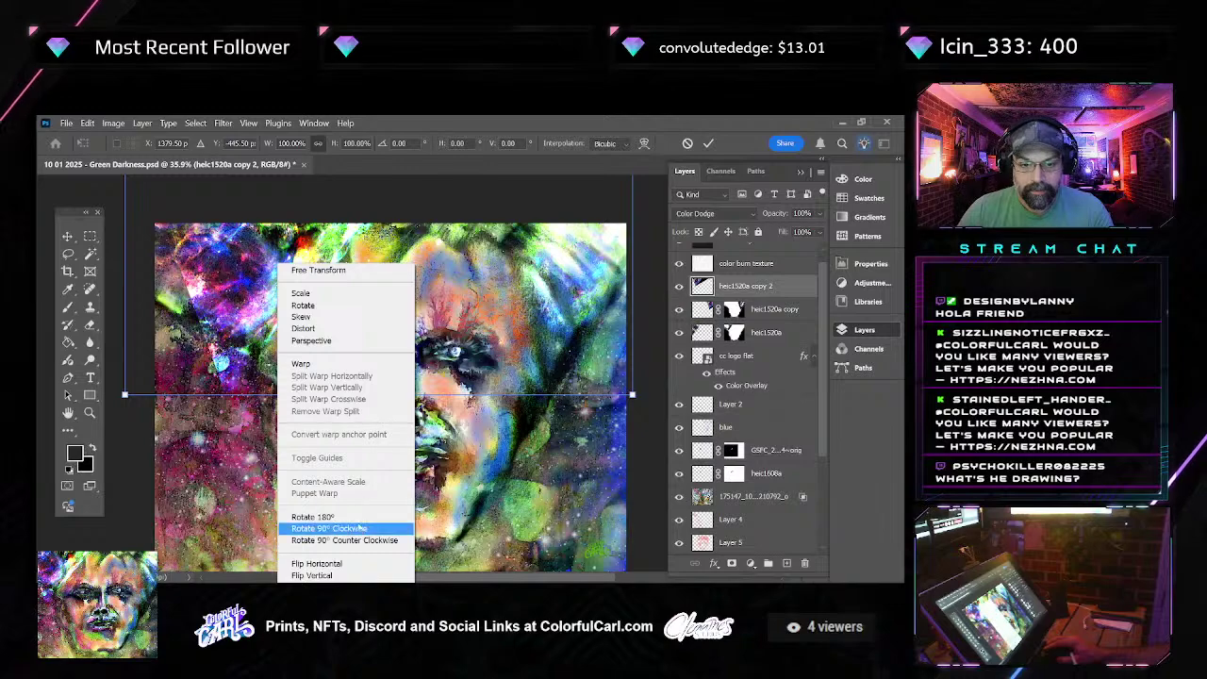
click(317, 563)
drag(320, 337, 220, 310)
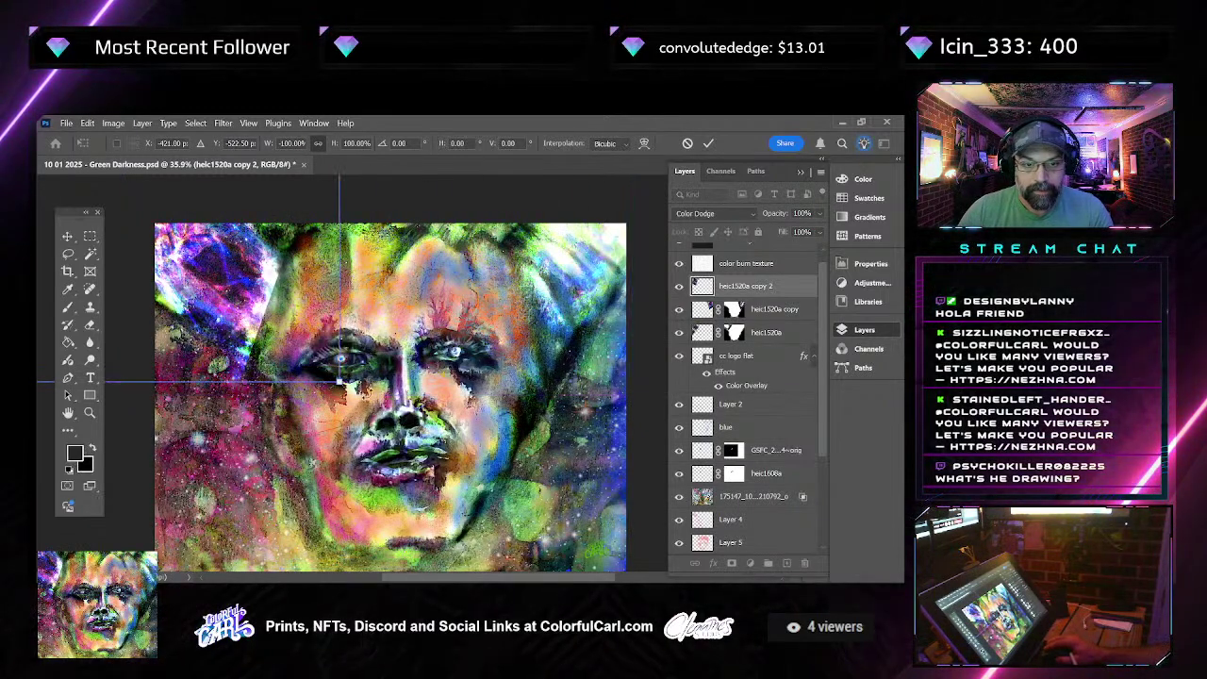
mouse_move(359, 387)
mouse_down()
mouse_move(378, 363)
mouse_move(382, 406)
mouse_move(377, 395)
mouse_up()
drag(302, 325, 341, 347)
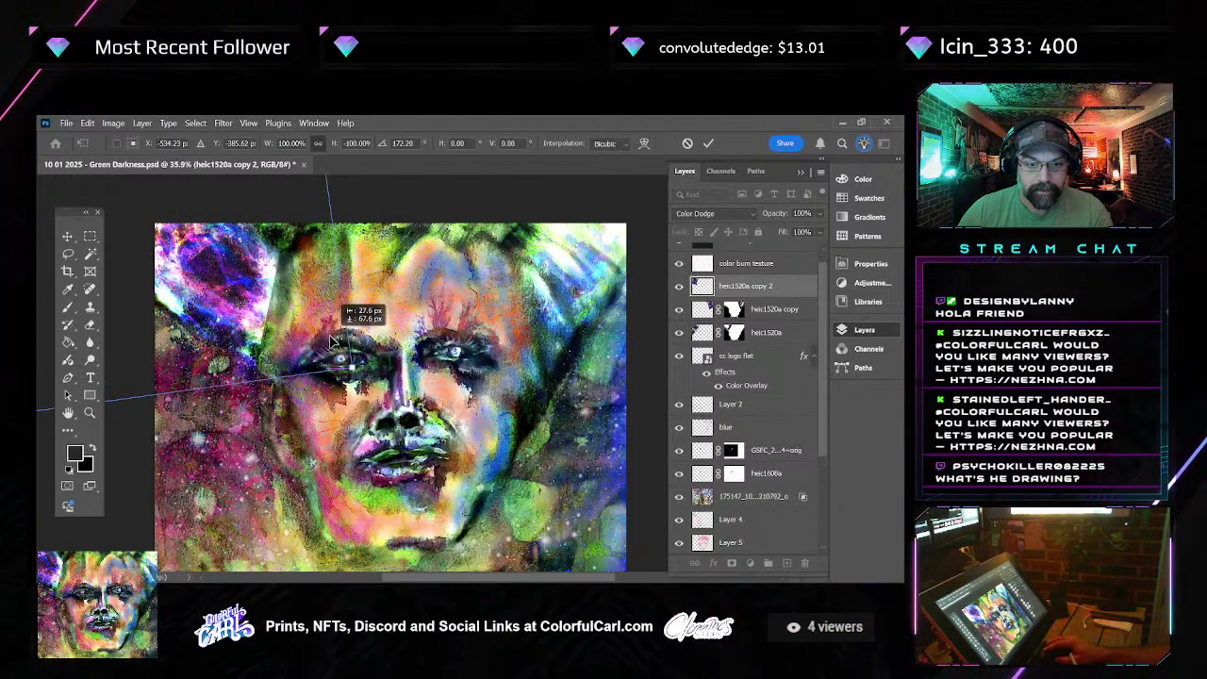
key(Return)
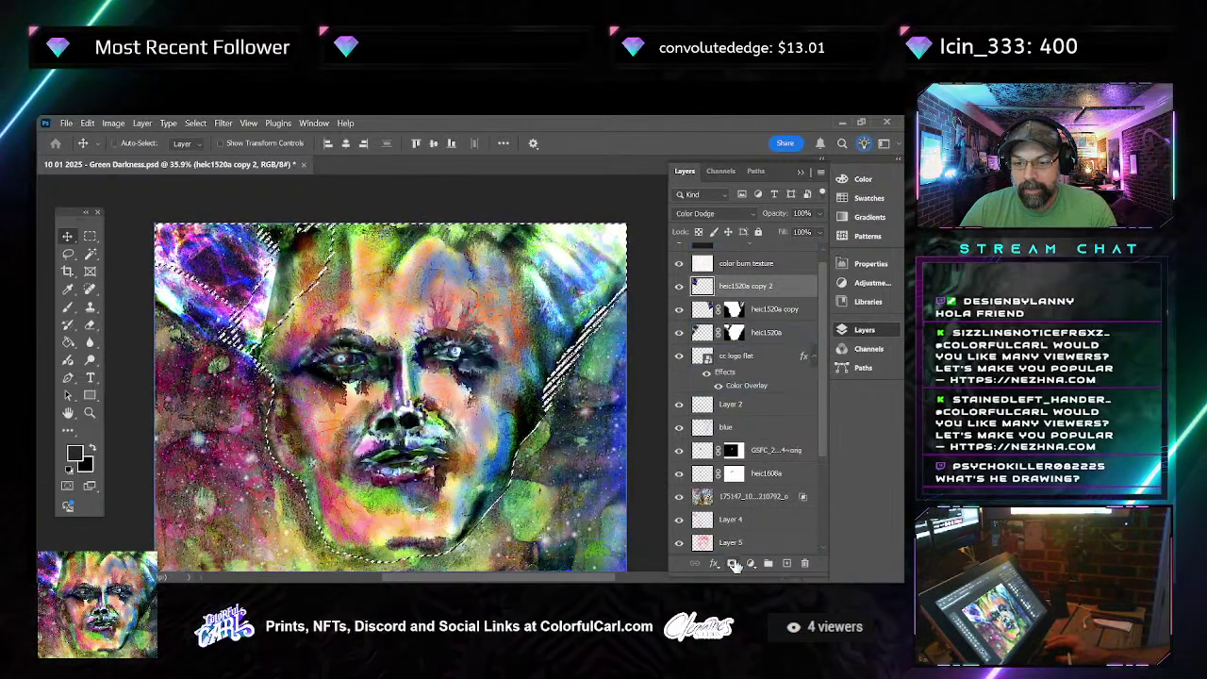
Mask the heic1520a copy 2 layer with the shape of the heic1520a layer's mask and delete the heic1520a layer
drag(734, 309, 736, 283)
click(736, 335)
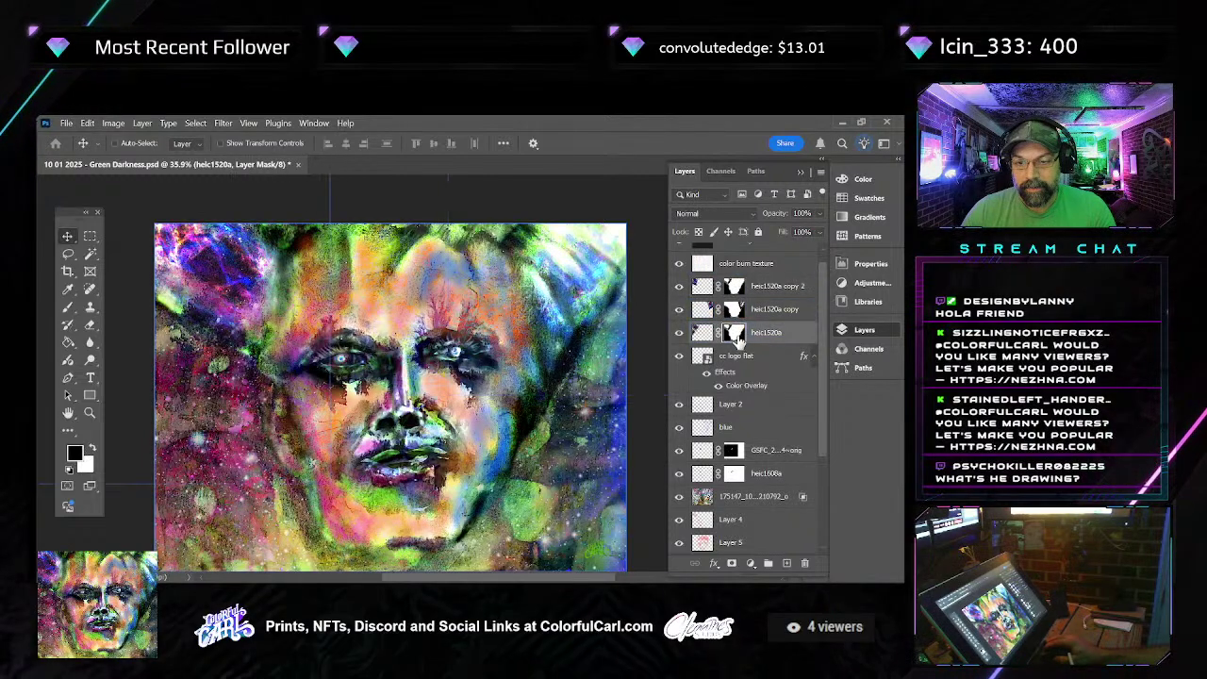
ctrl+click(737, 333)
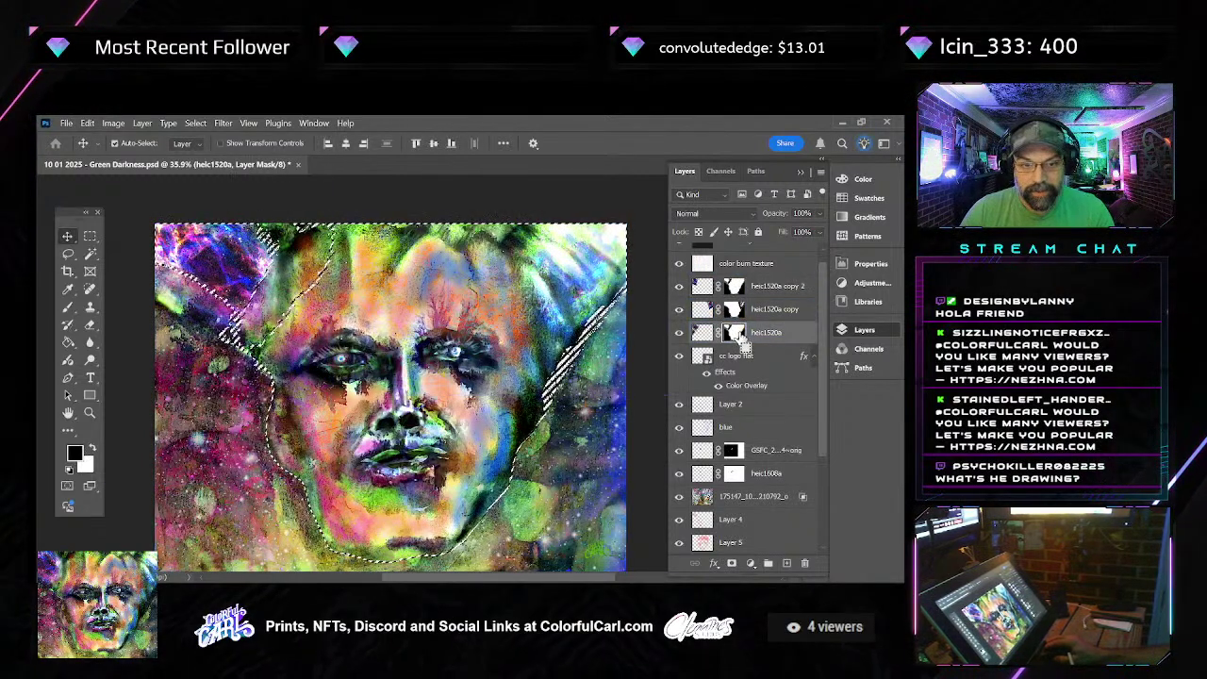
click(734, 286)
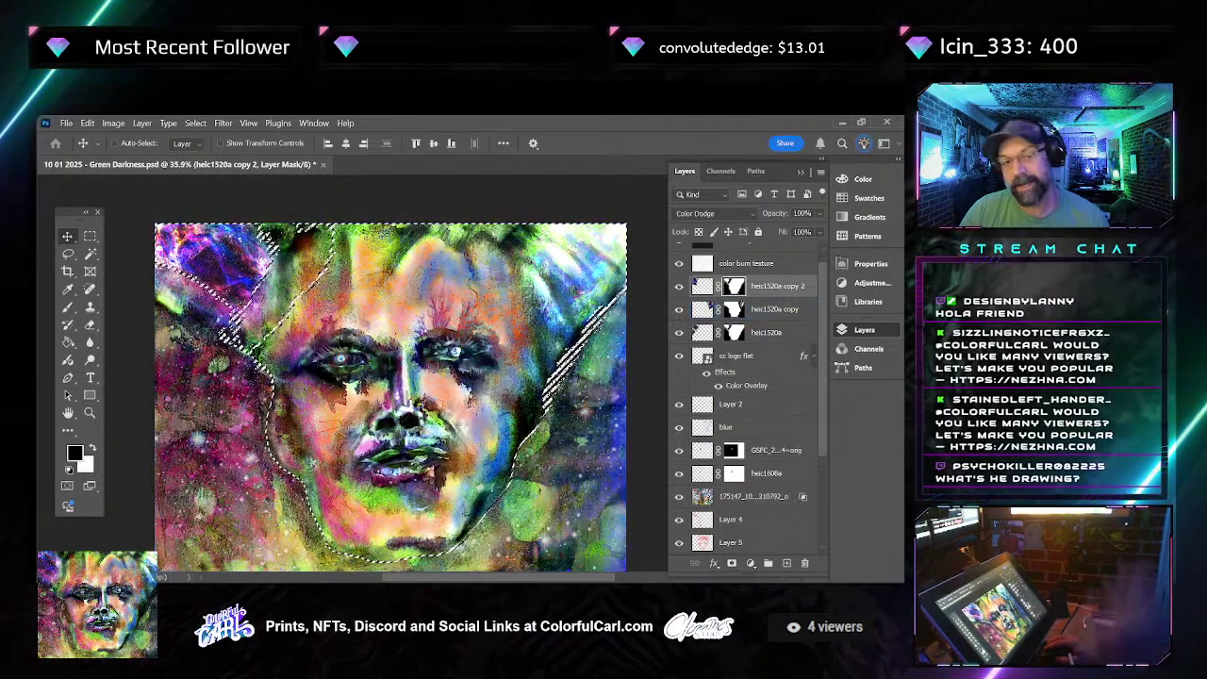
click(791, 335)
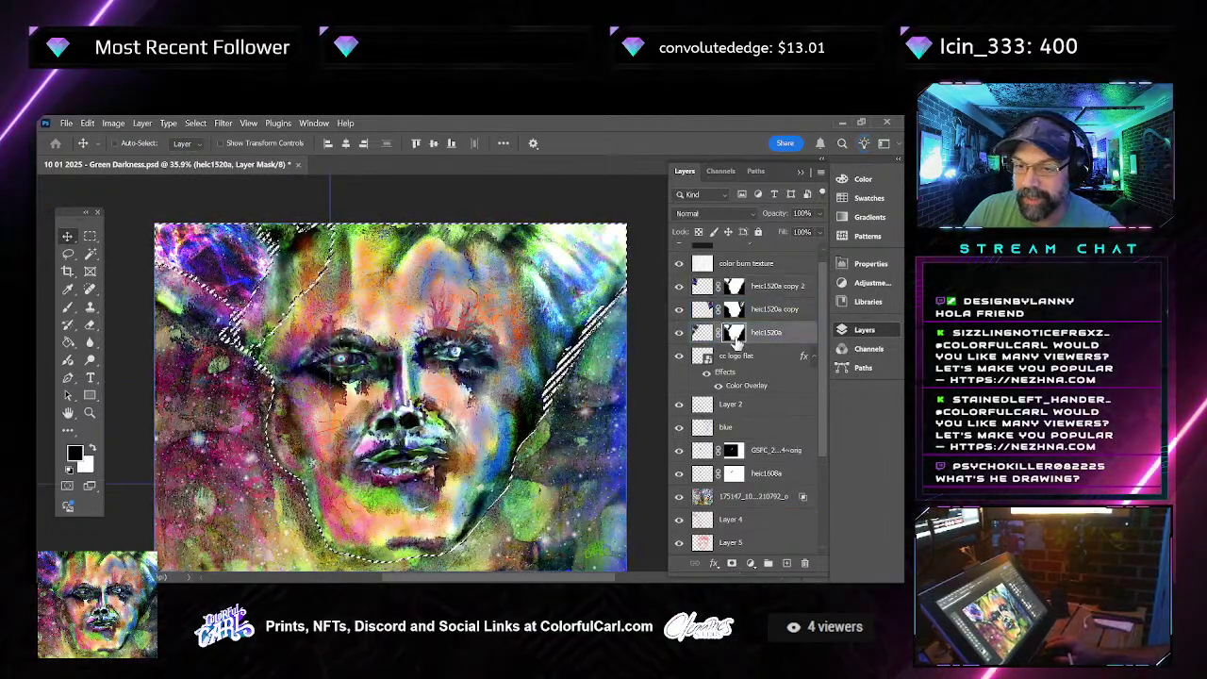
drag(795, 343, 804, 563)
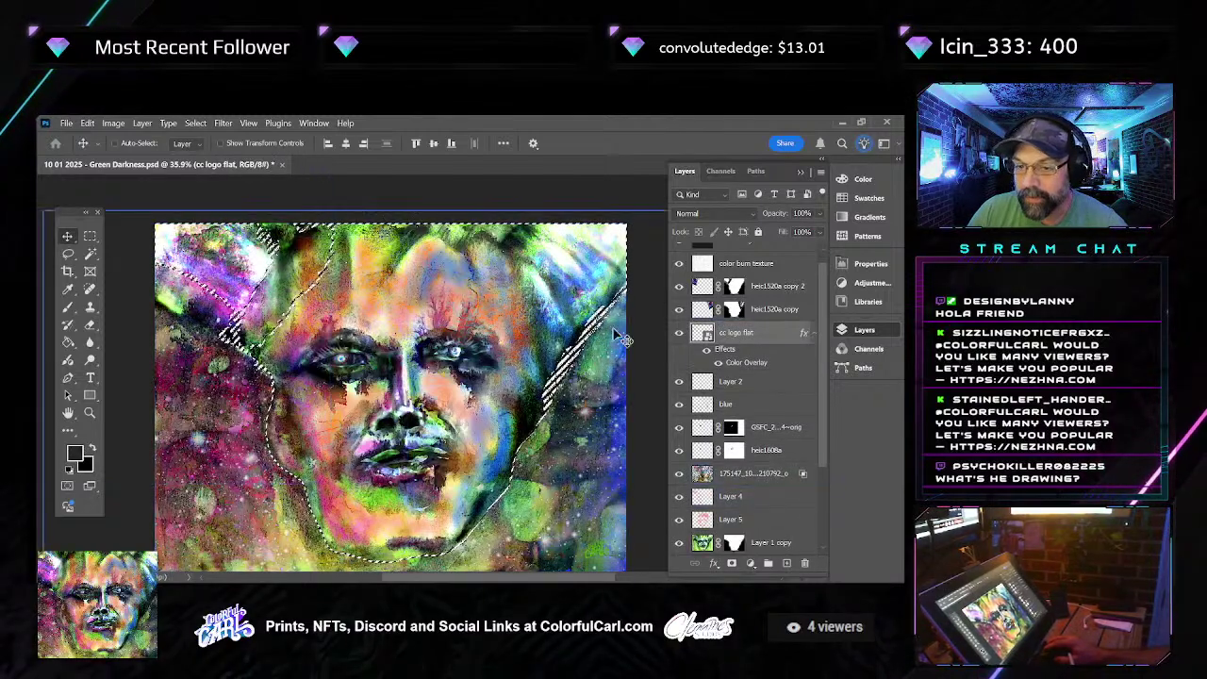
Clear the selection and ready the heic1520a copy 2 layer mask for painting with the Brush at 52% opacity
key(ctrl+d)
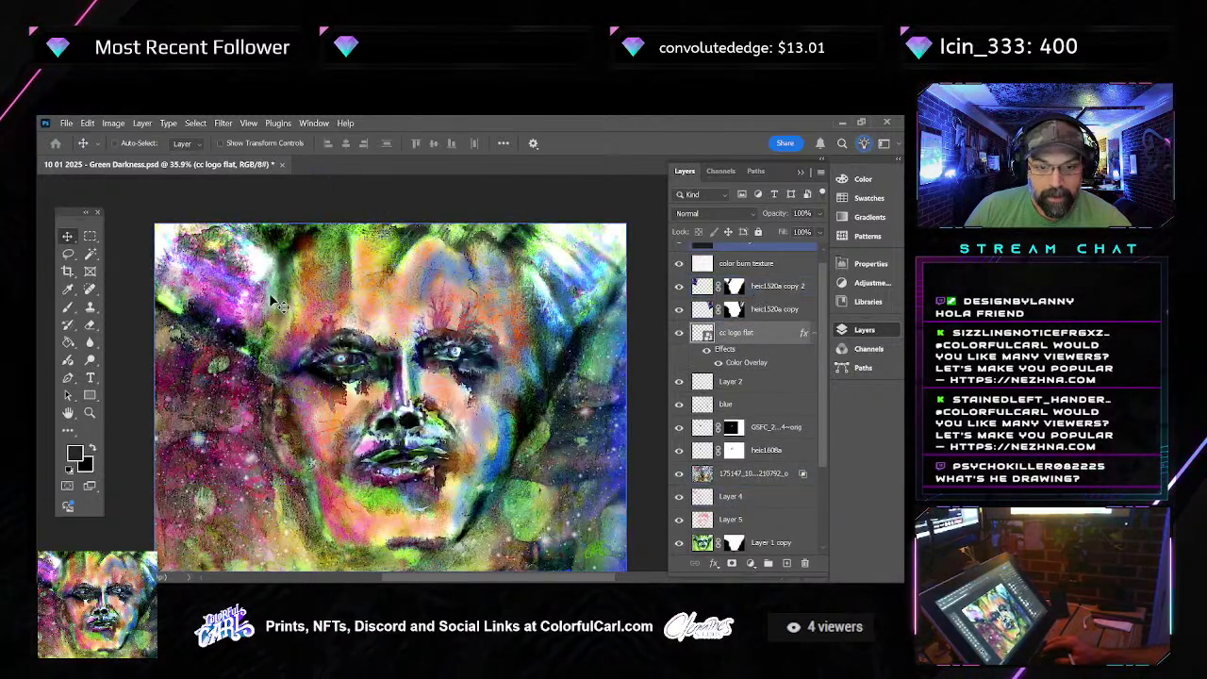
click(755, 286)
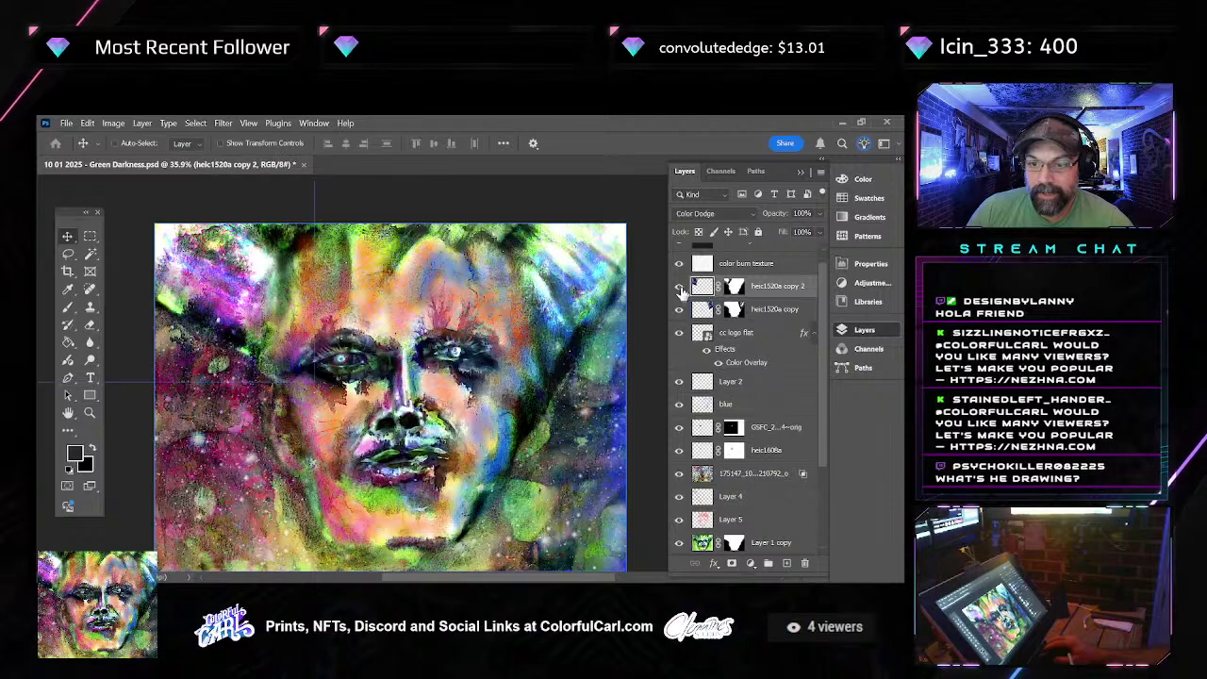
click(679, 286)
click(679, 286)
click(734, 286)
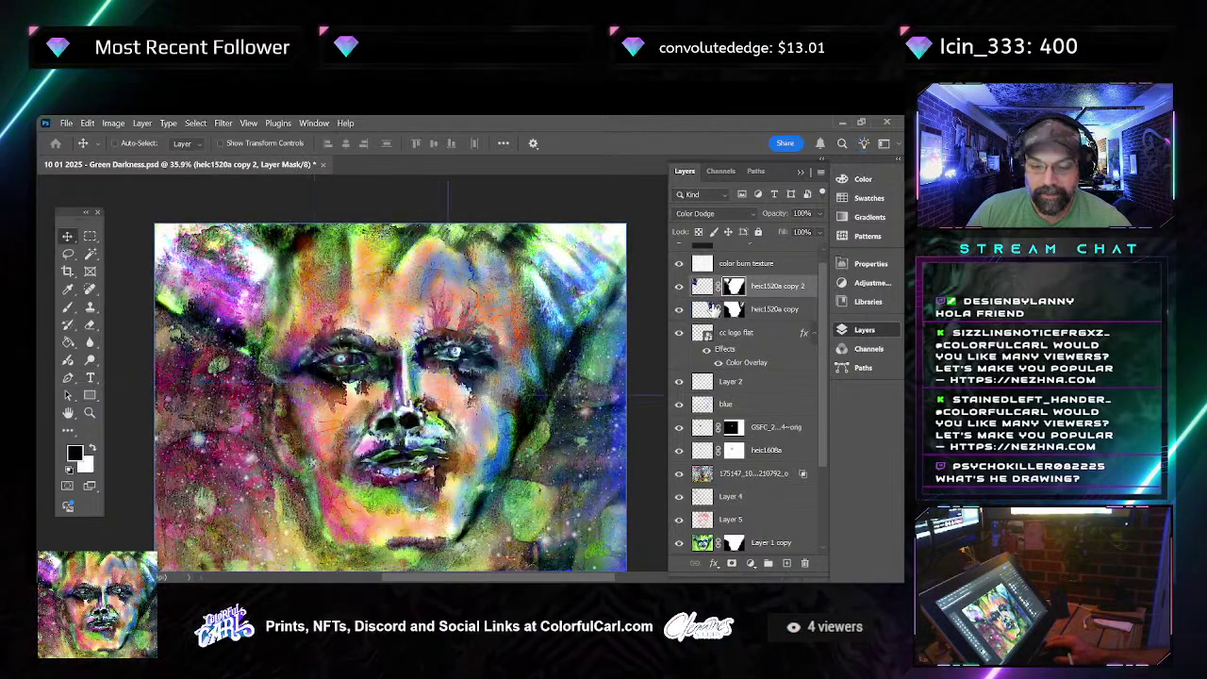
key(b)
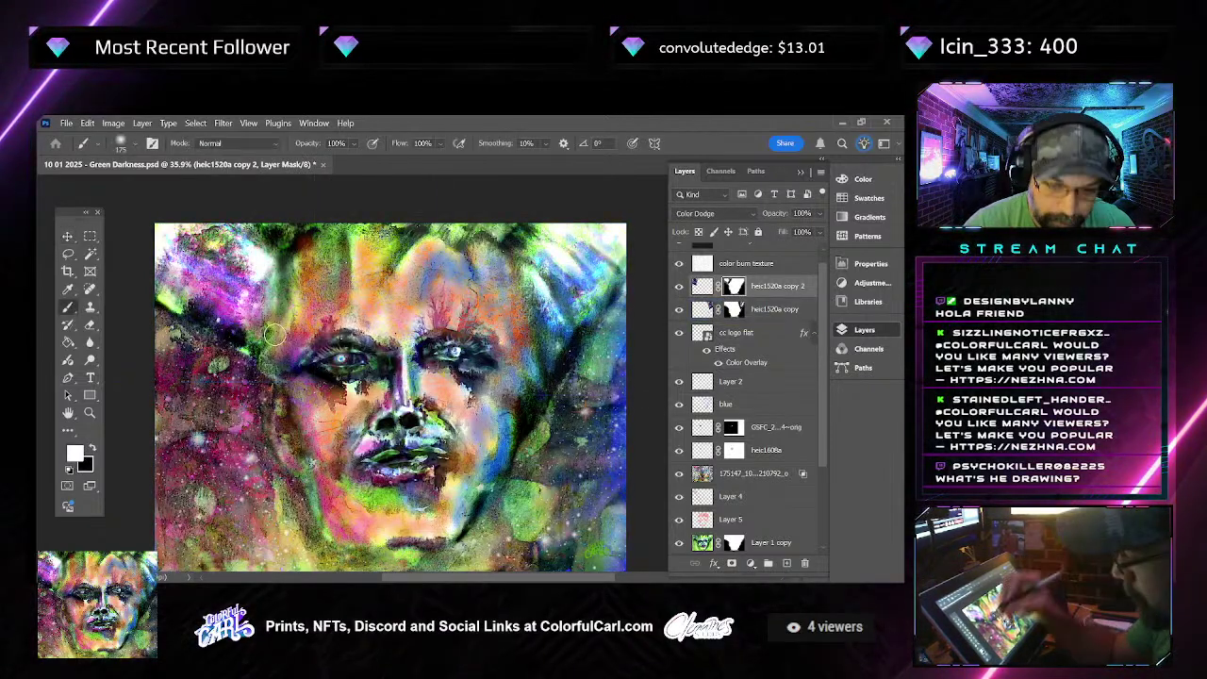
key(x)
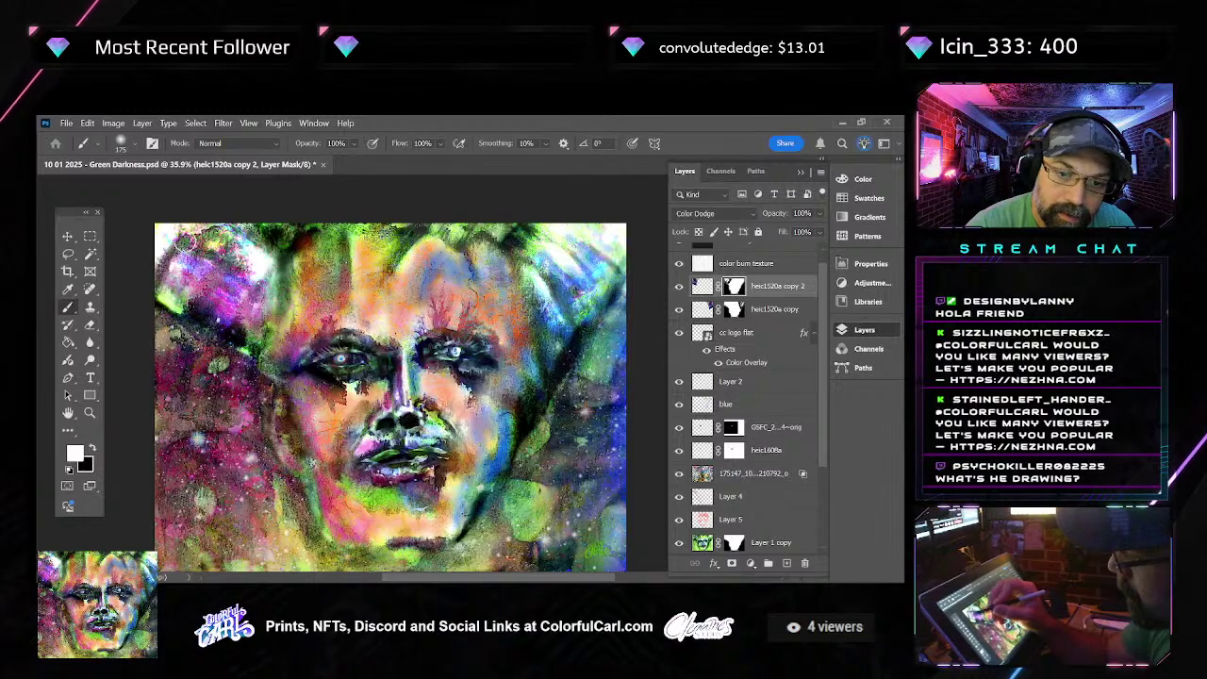
key(x)
drag(353, 144, 347, 161)
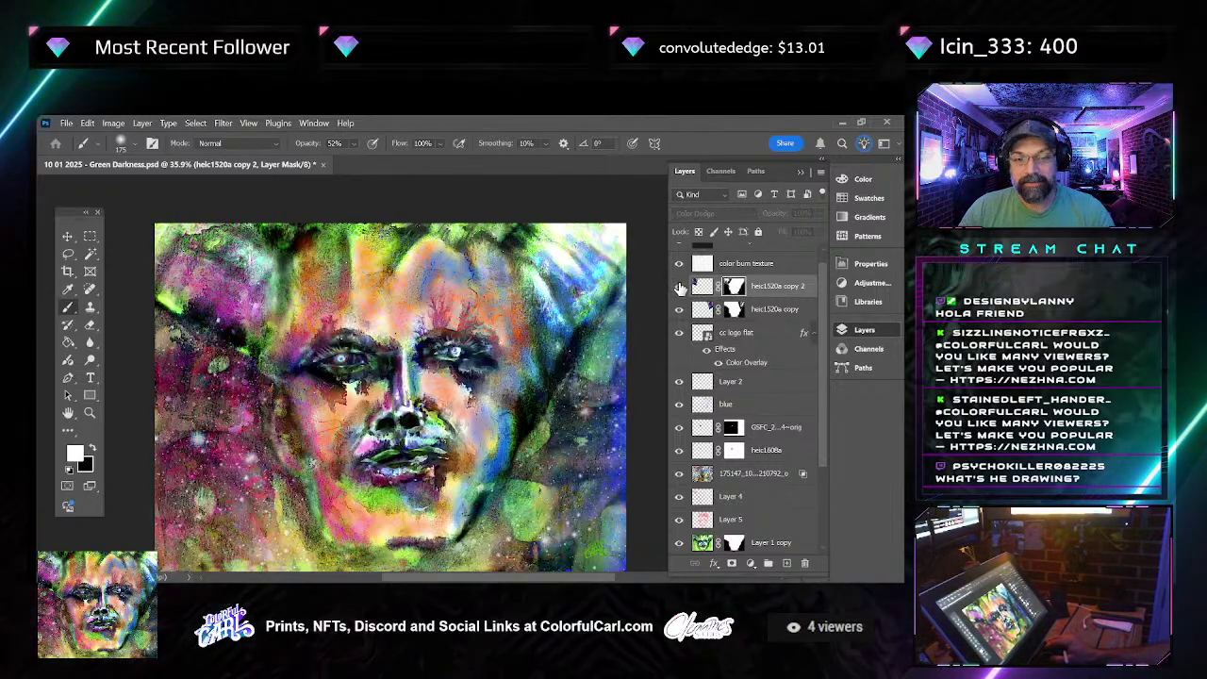
Compare the artwork with the color burn texture, heic1520a copy and cc logo flat layers hidden and shown
click(678, 265)
scroll(676, 267, up, 1)
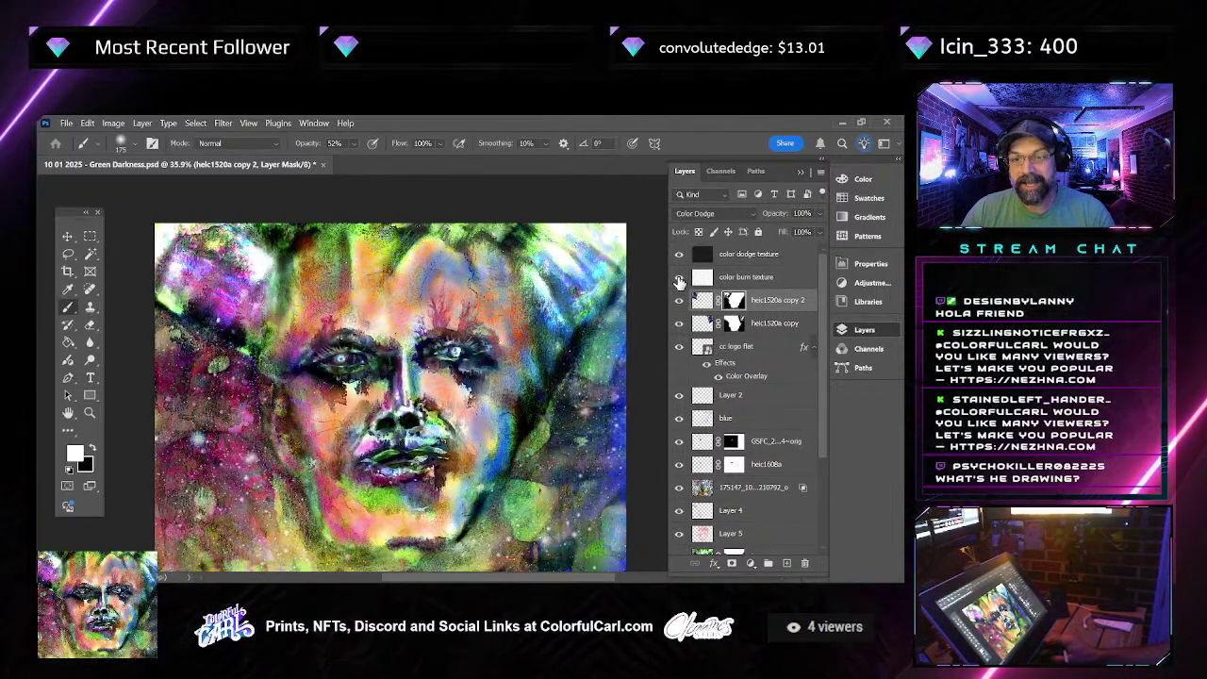
click(678, 324)
click(679, 323)
click(678, 346)
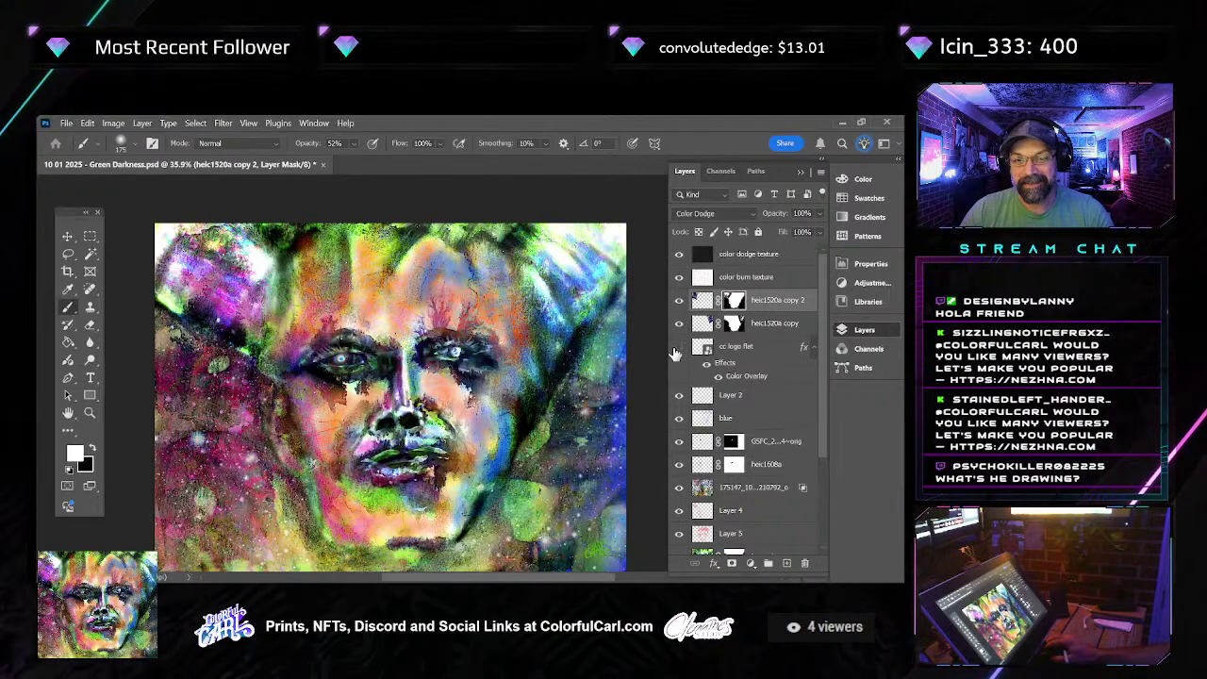
click(678, 324)
click(678, 324)
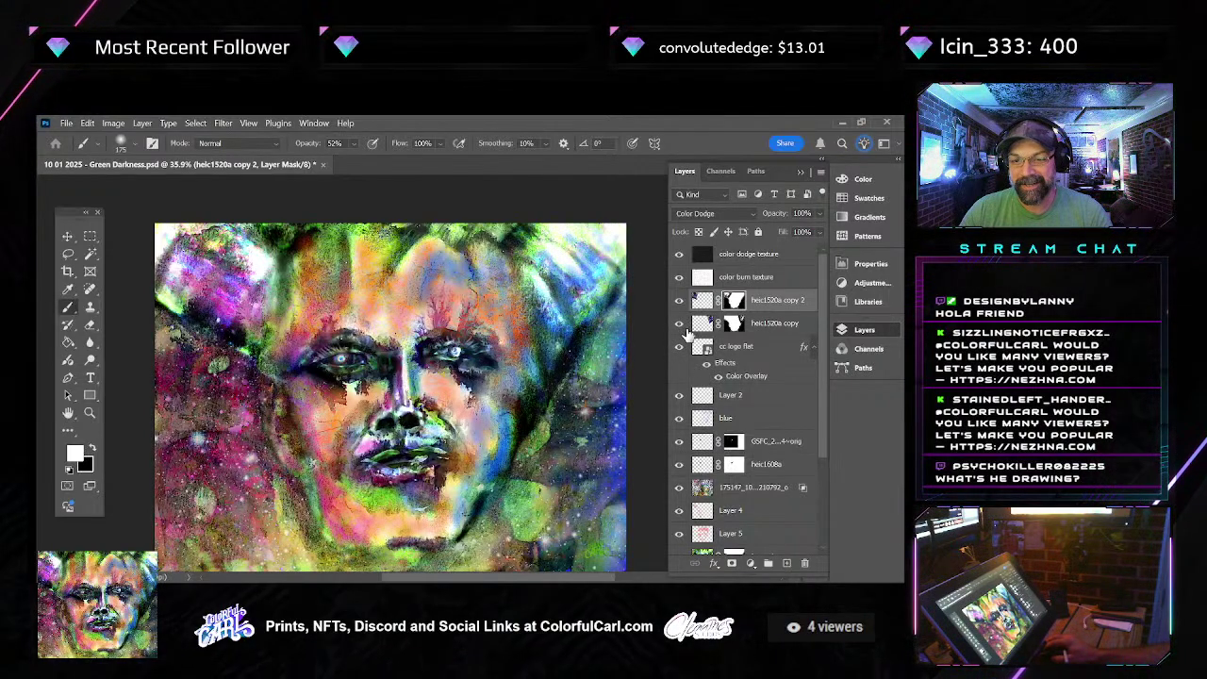
Try to touch up the heic1520a copy layer mask with the Brush near the portrait's right edge
click(703, 323)
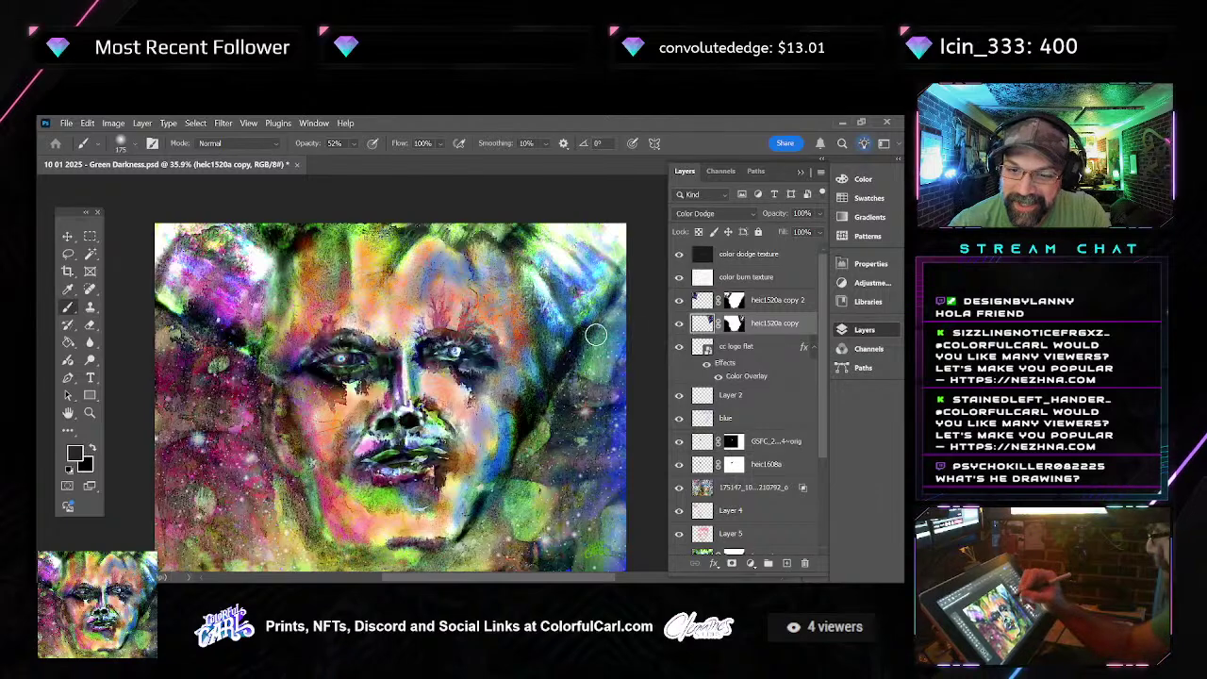
click(733, 324)
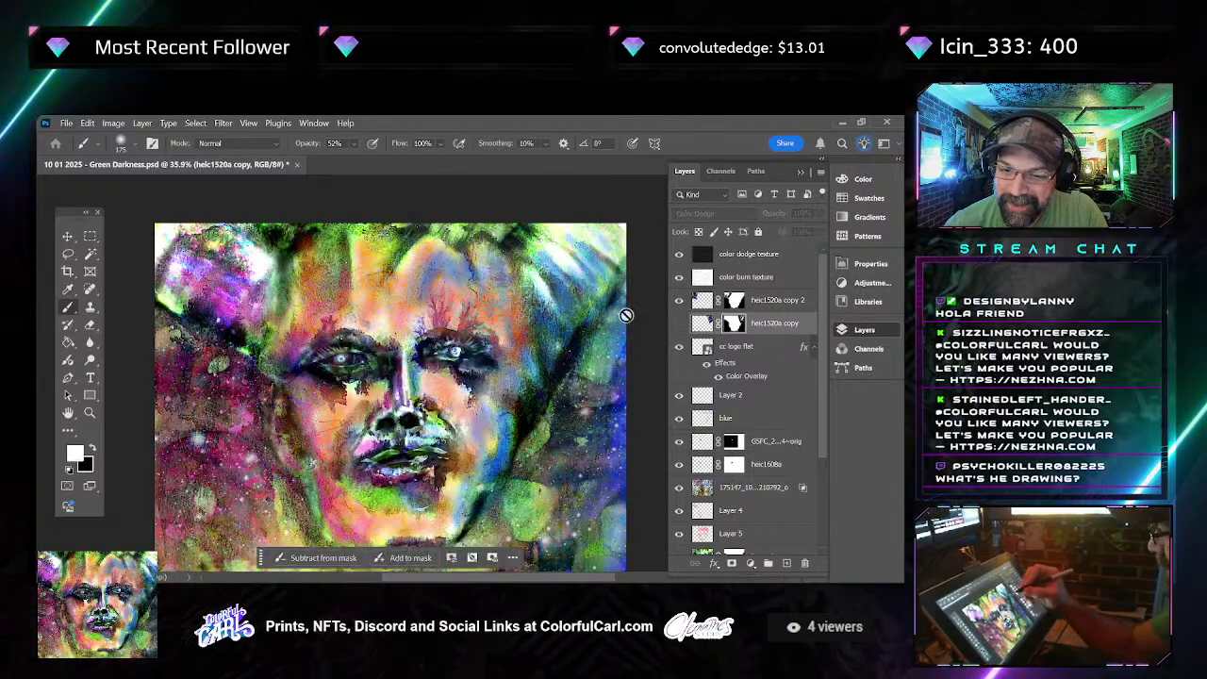
drag(627, 317, 629, 317)
key(ctrl+2)
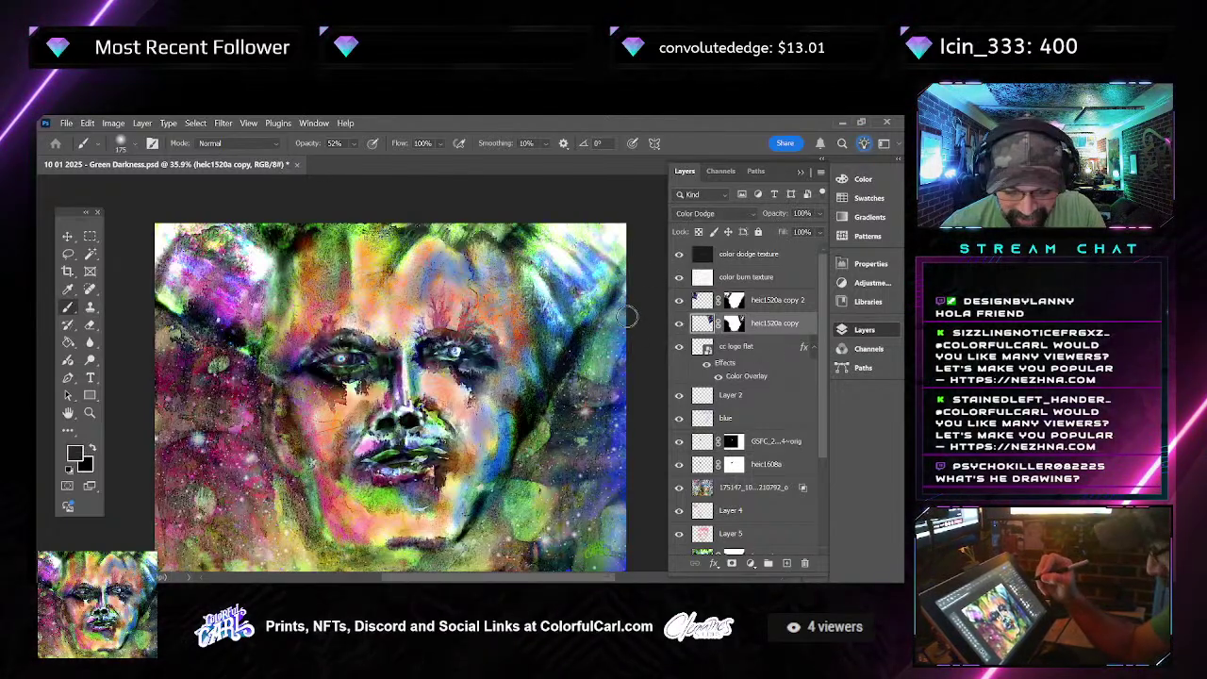
key(ctrl+backslash)
key(x)
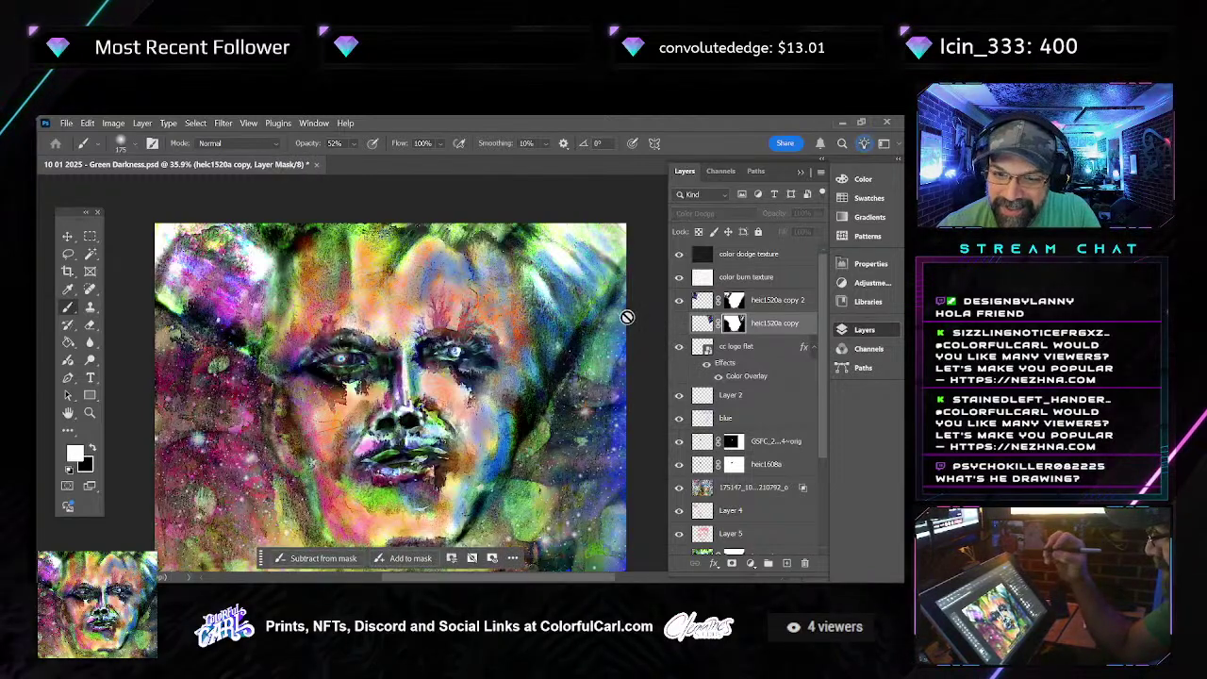
drag(627, 317, 629, 317)
key(ctrl+2)
key(x)
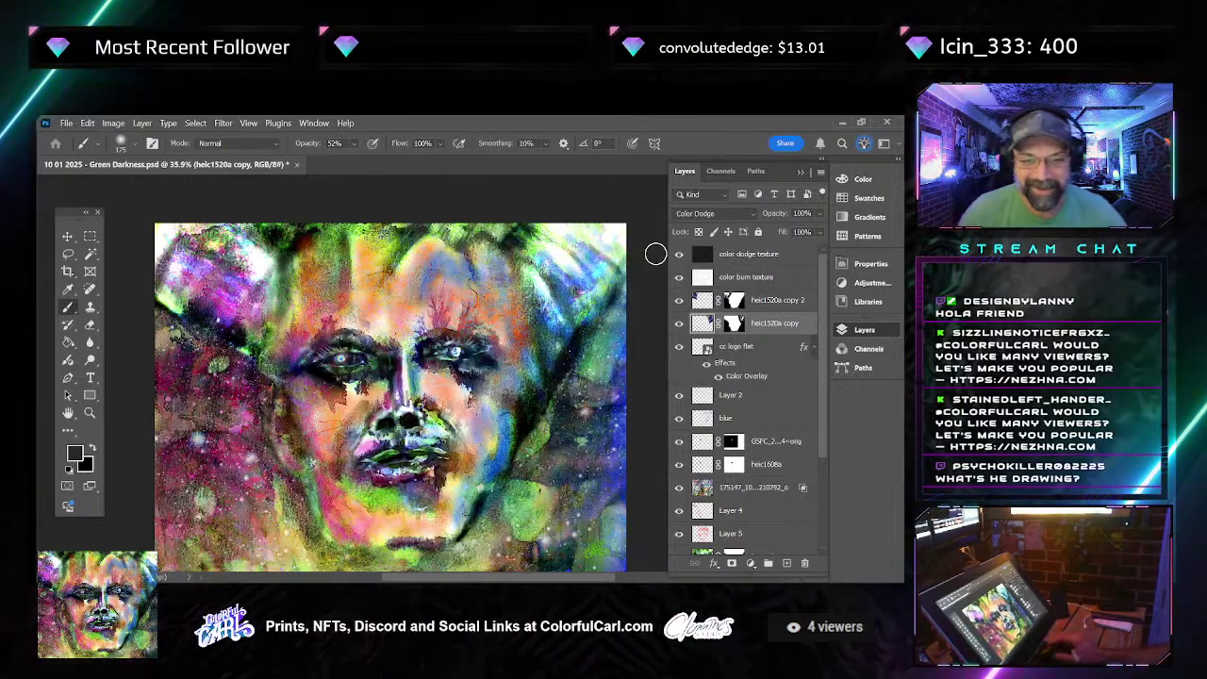
Compare the portrait with the Color-blended 175147 image layer hidden and shown, and inspect the face up close
scroll(760, 429, down, 2)
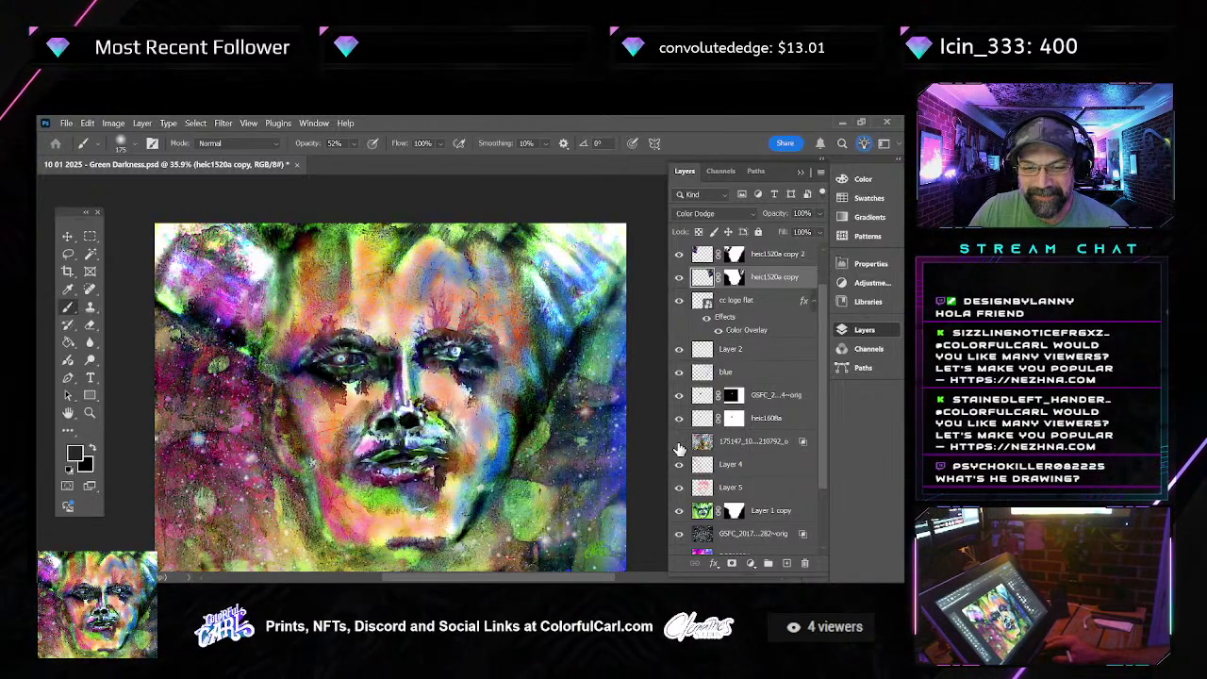
click(679, 442)
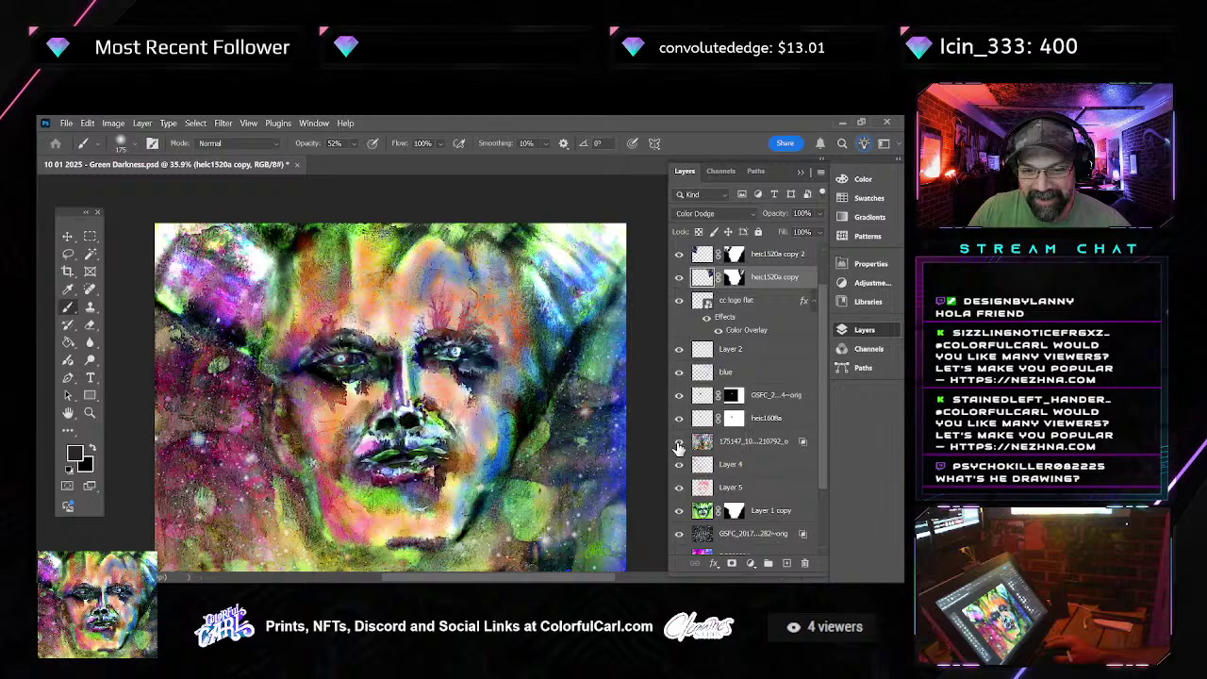
click(783, 443)
scroll(476, 423, up, 5)
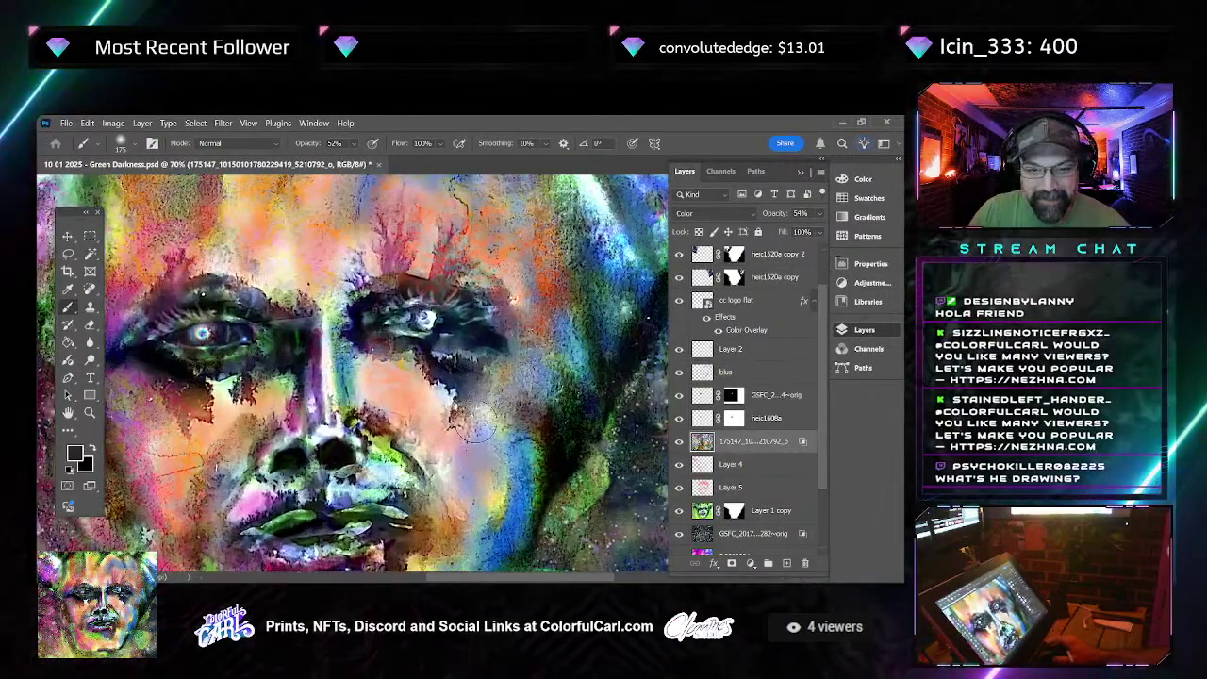
scroll(477, 424, down, 5)
scroll(703, 450, down, 2)
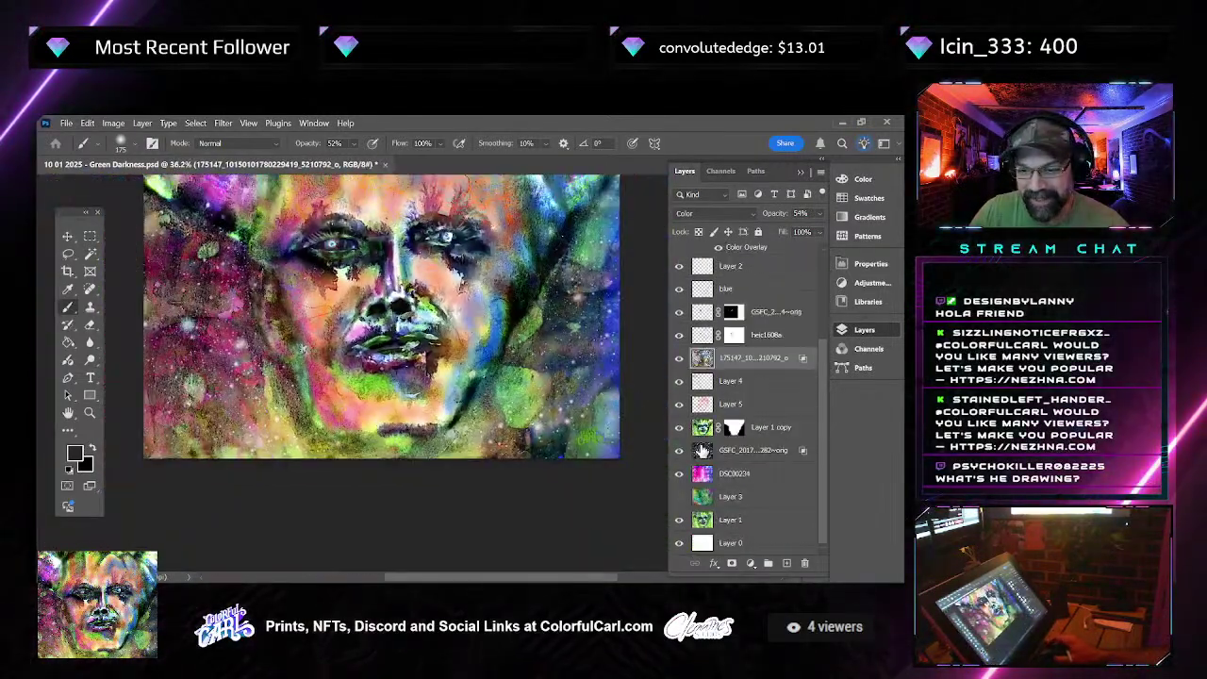
Examine the Layer 1 copy layer on its own and compare the artwork with its mask disabled and enabled
click(690, 429)
alt+click(679, 429)
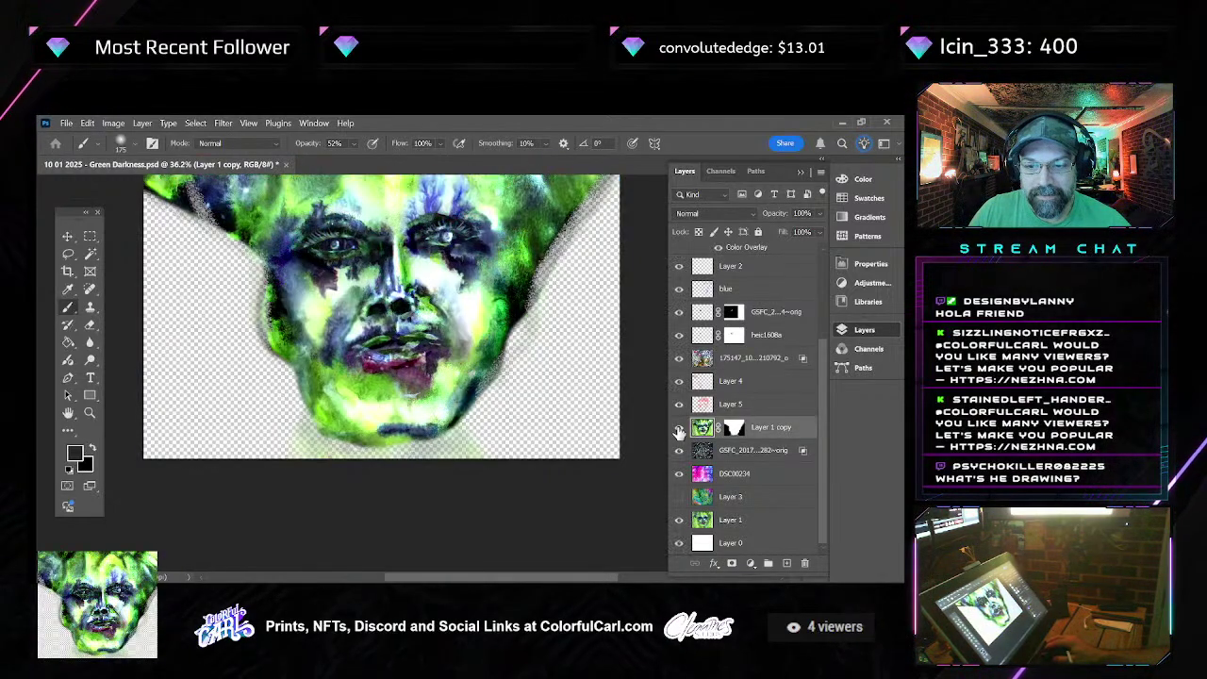
alt+click(679, 429)
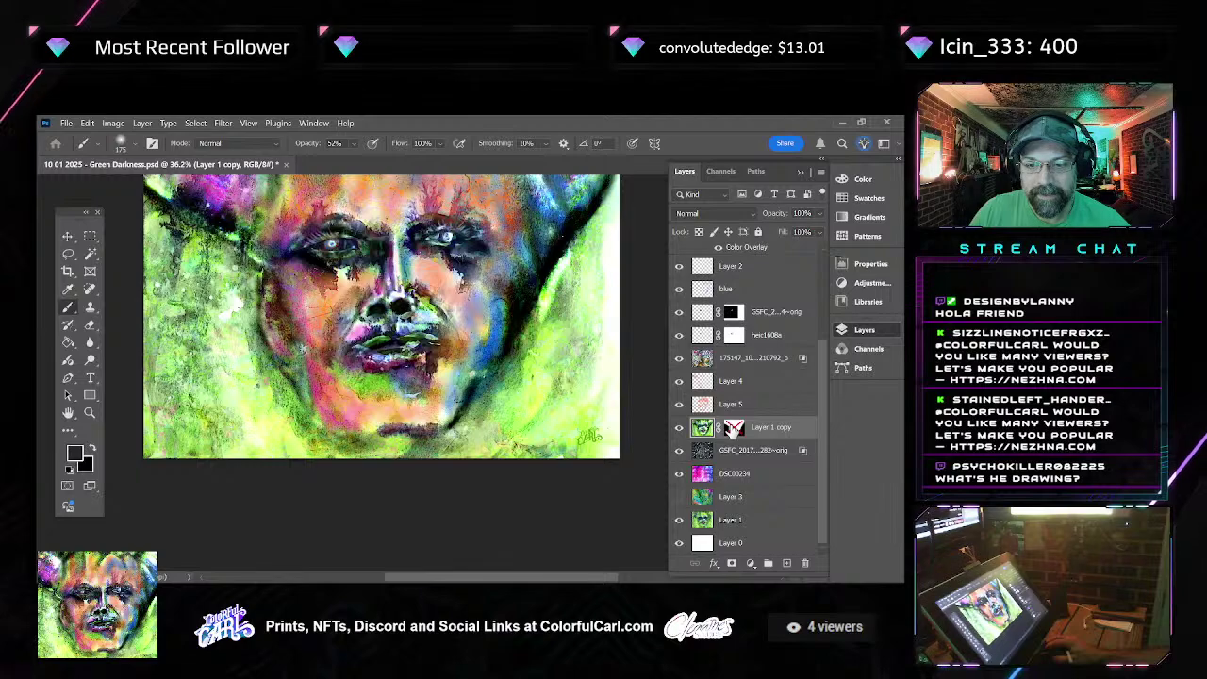
key(ctrl+minus)
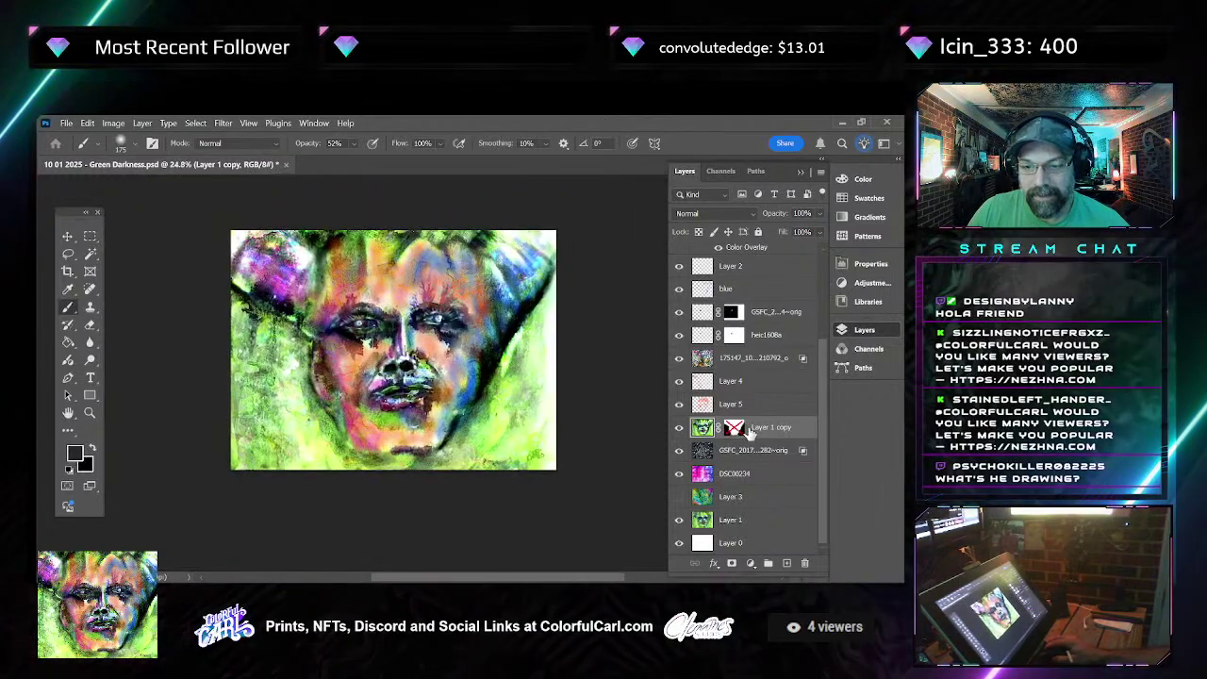
shift+click(734, 429)
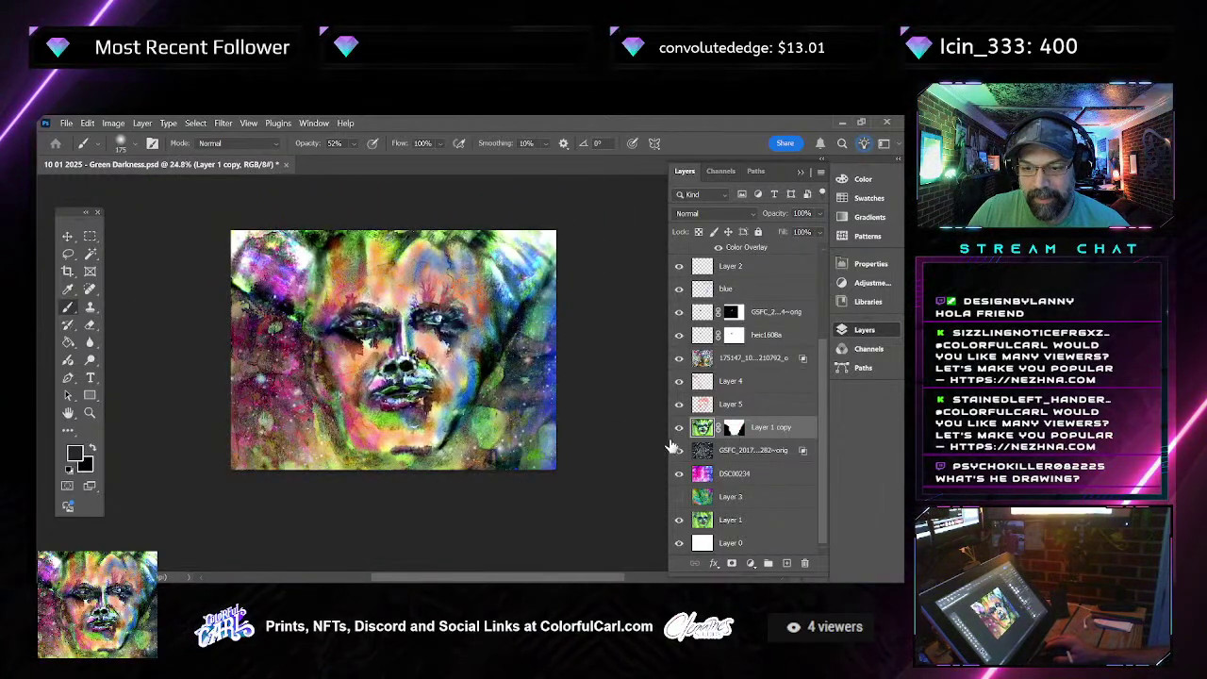
Try painting white over the Layer 1 copy mask with a 1900 px brush at 52% opacity
click(733, 430)
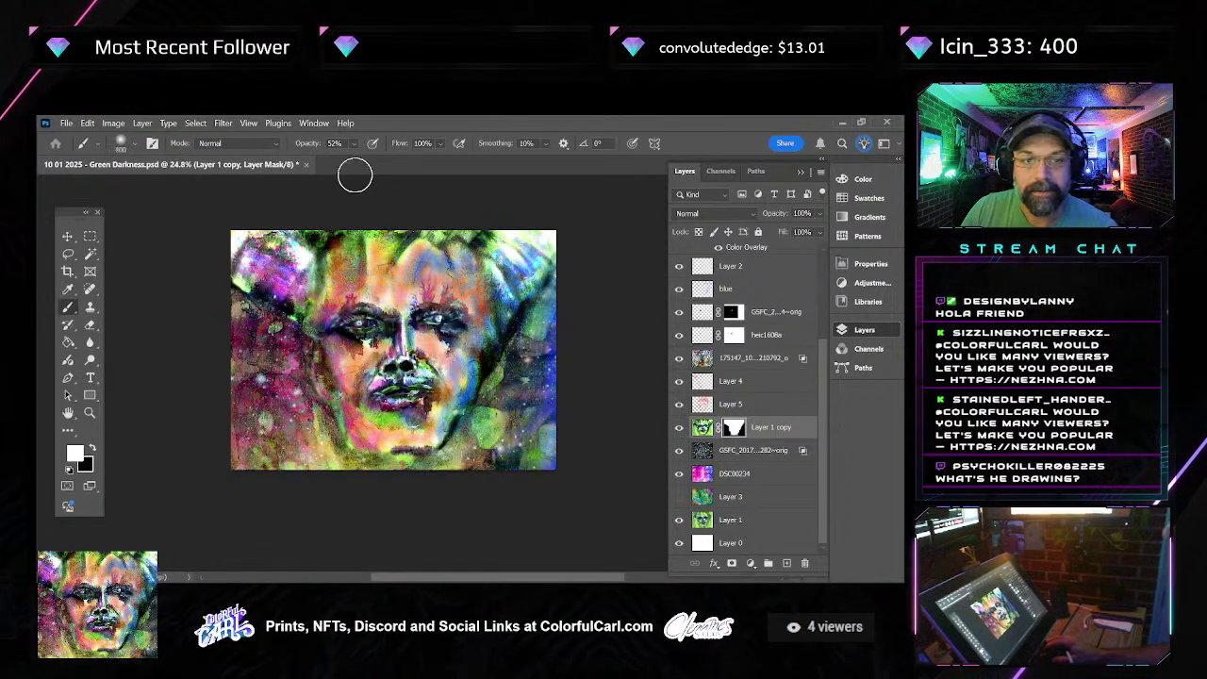
mouse_move(327, 198)
mouse_down()
mouse_move(258, 378)
mouse_move(246, 354)
mouse_move(248, 377)
mouse_move(290, 427)
mouse_move(491, 456)
mouse_move(633, 283)
mouse_up()
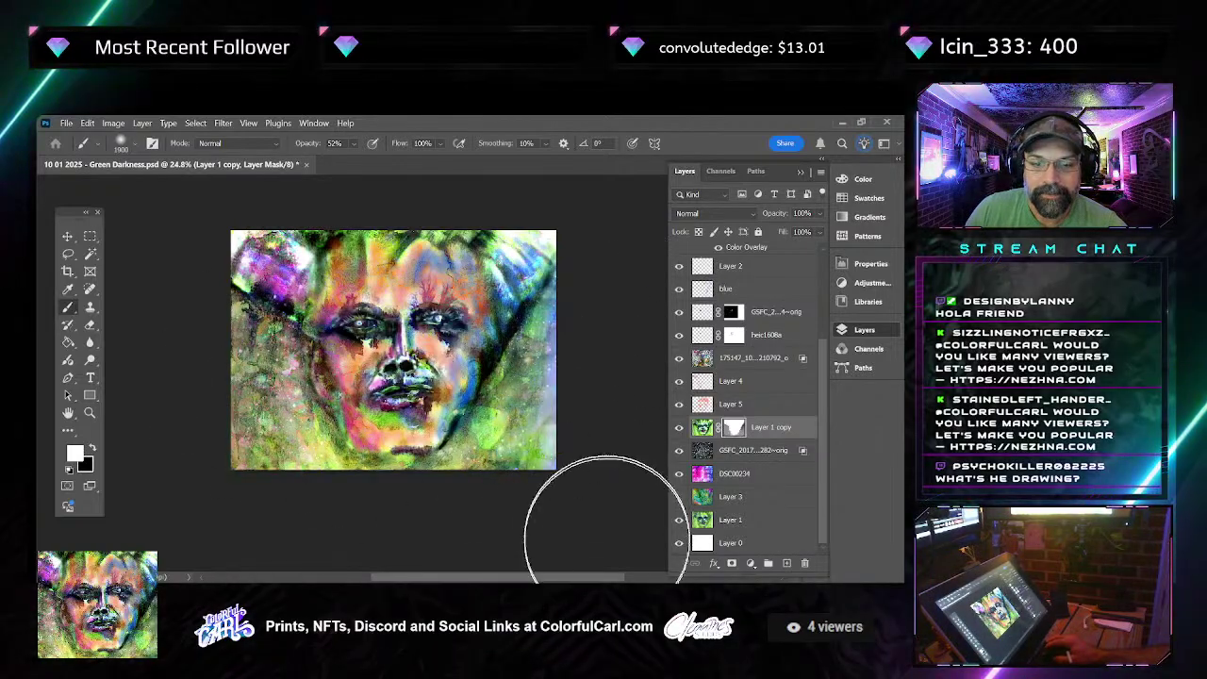
click(679, 496)
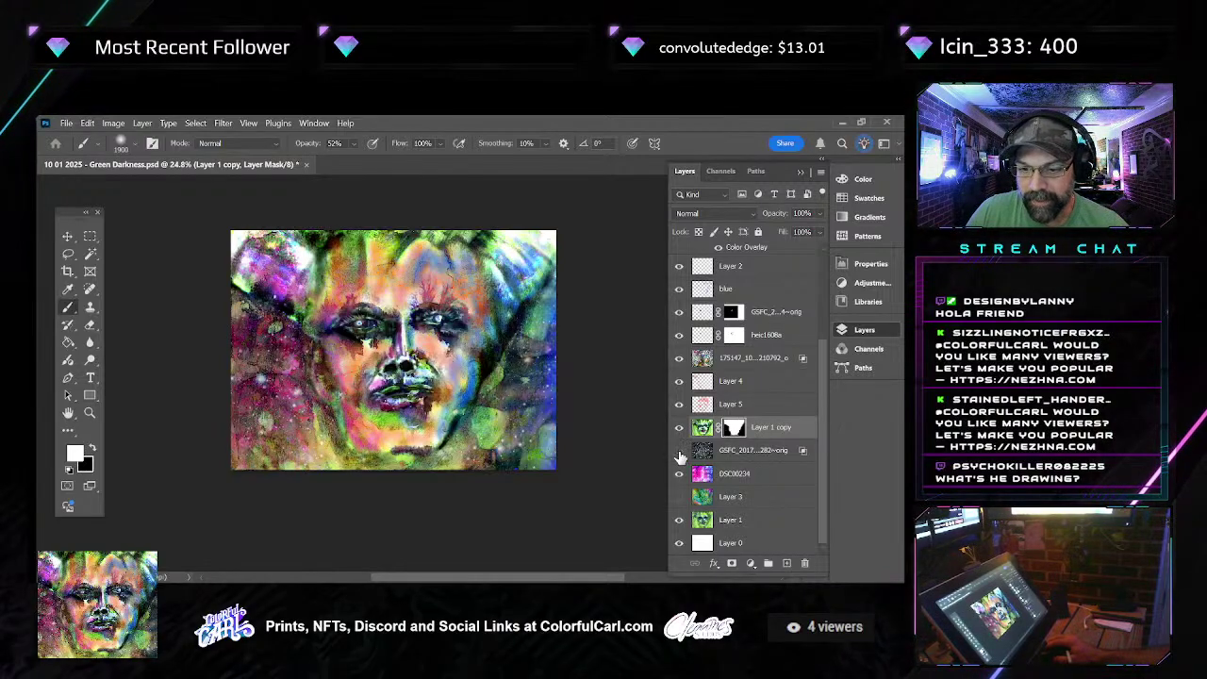
Duplicate the GSFC_20171208_Archive_e000282~orig star layer and bring the copy to the front of the layer stack
click(793, 457)
drag(786, 457, 788, 564)
key(ctrl+shift+bracketright)
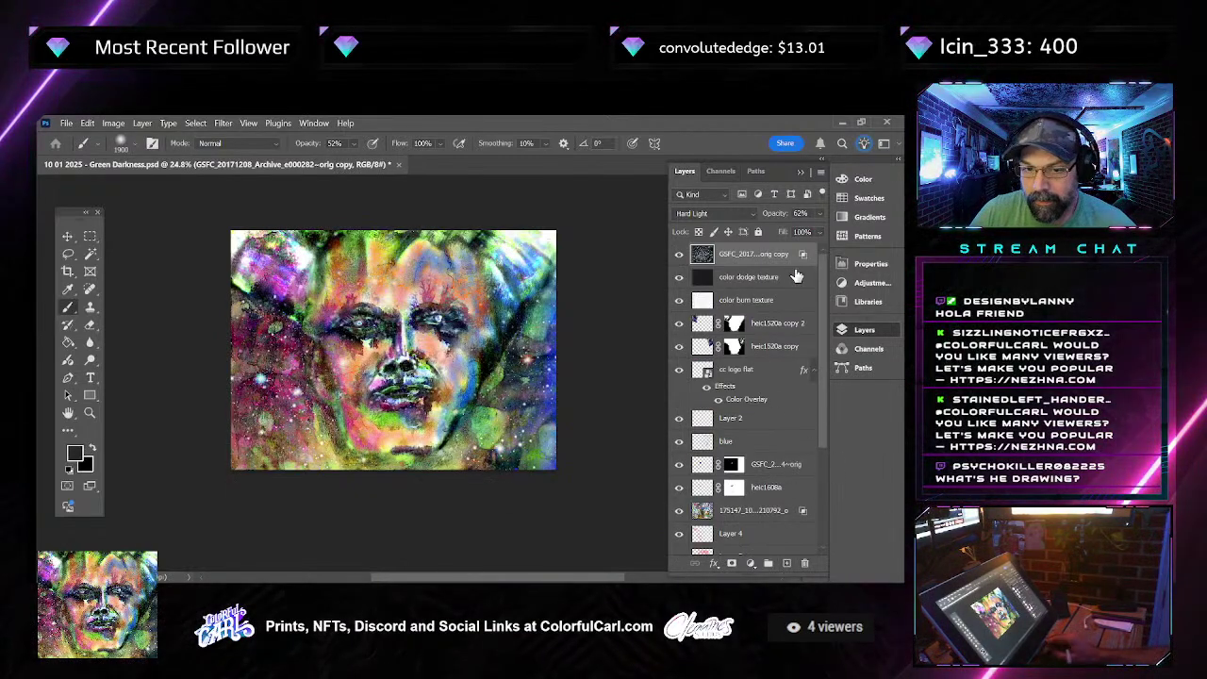
Darken the background tones of the GSFC_20171208_Archive_e000282~orig copy layer and set its opacity to 100%
key(i)
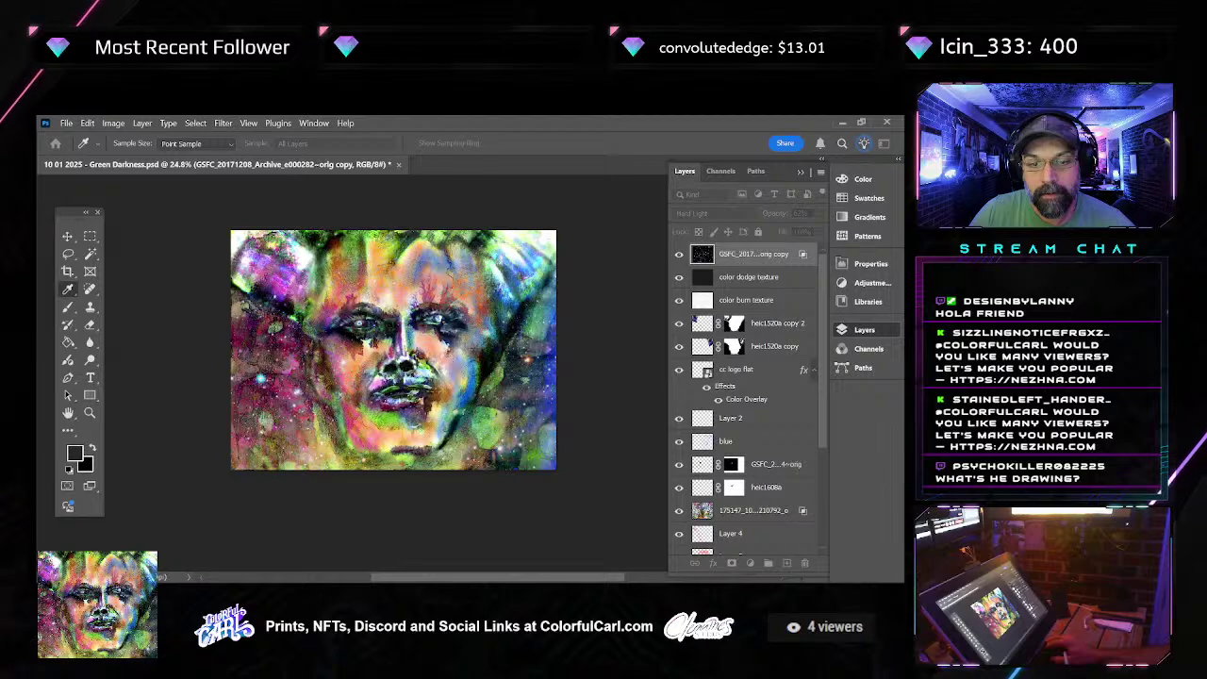
key(b)
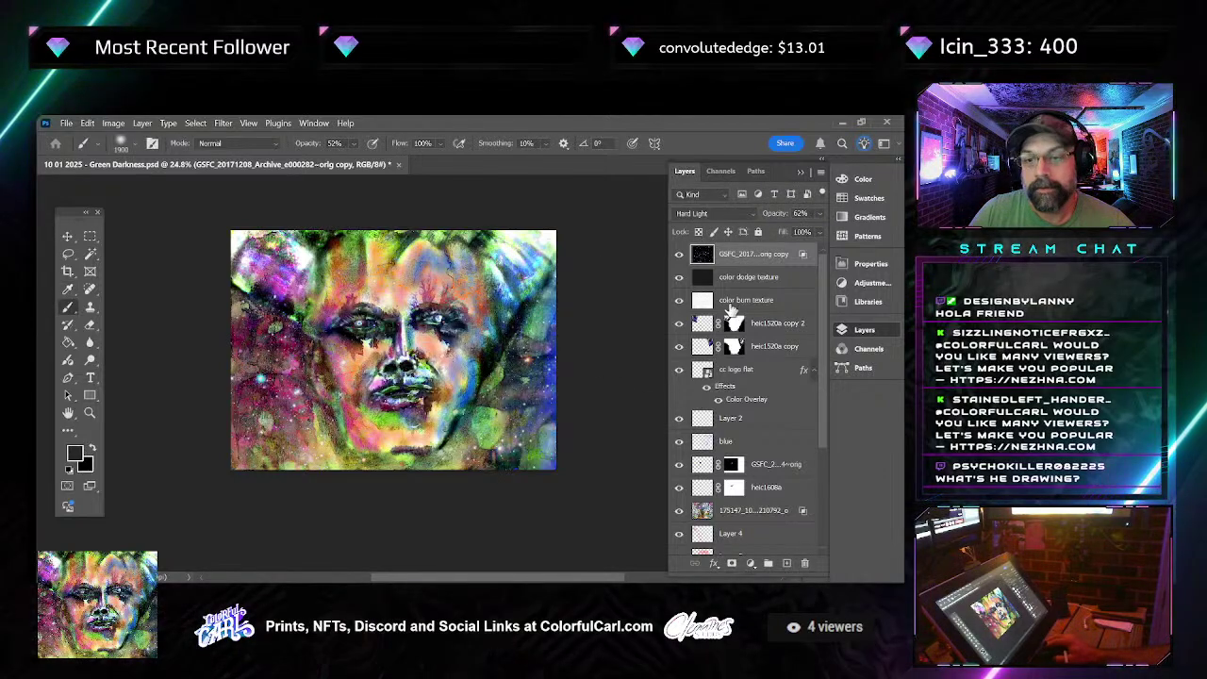
drag(818, 219, 819, 223)
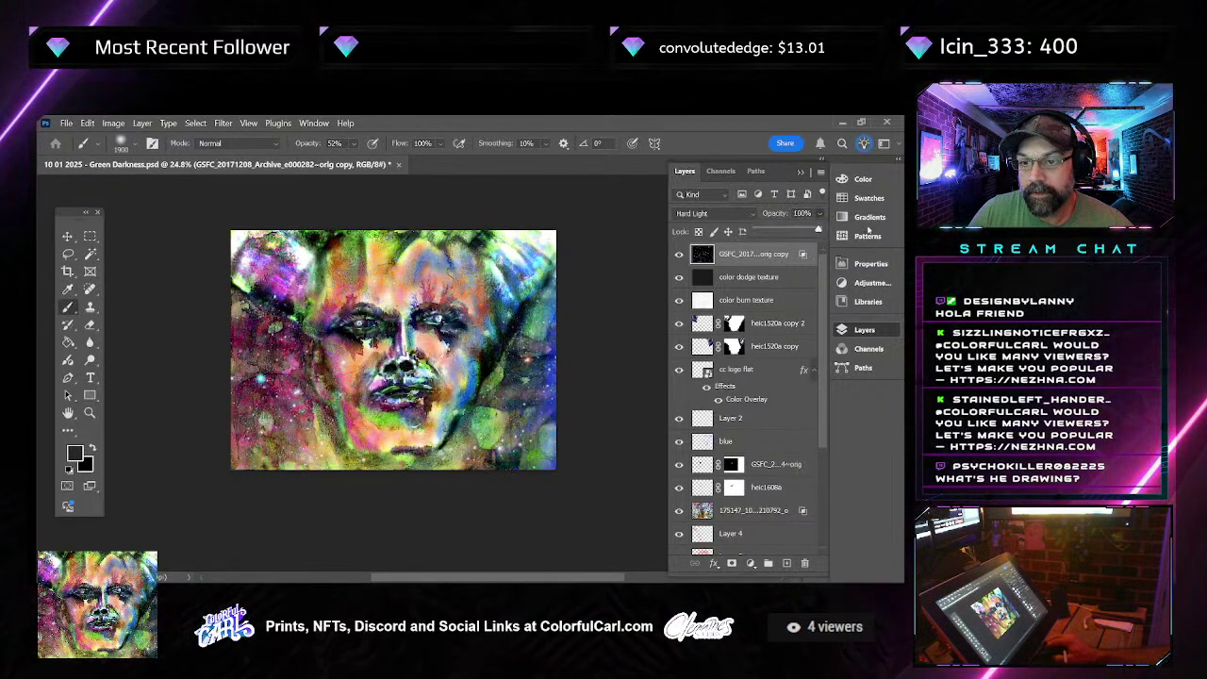
scroll(476, 367, up, 5)
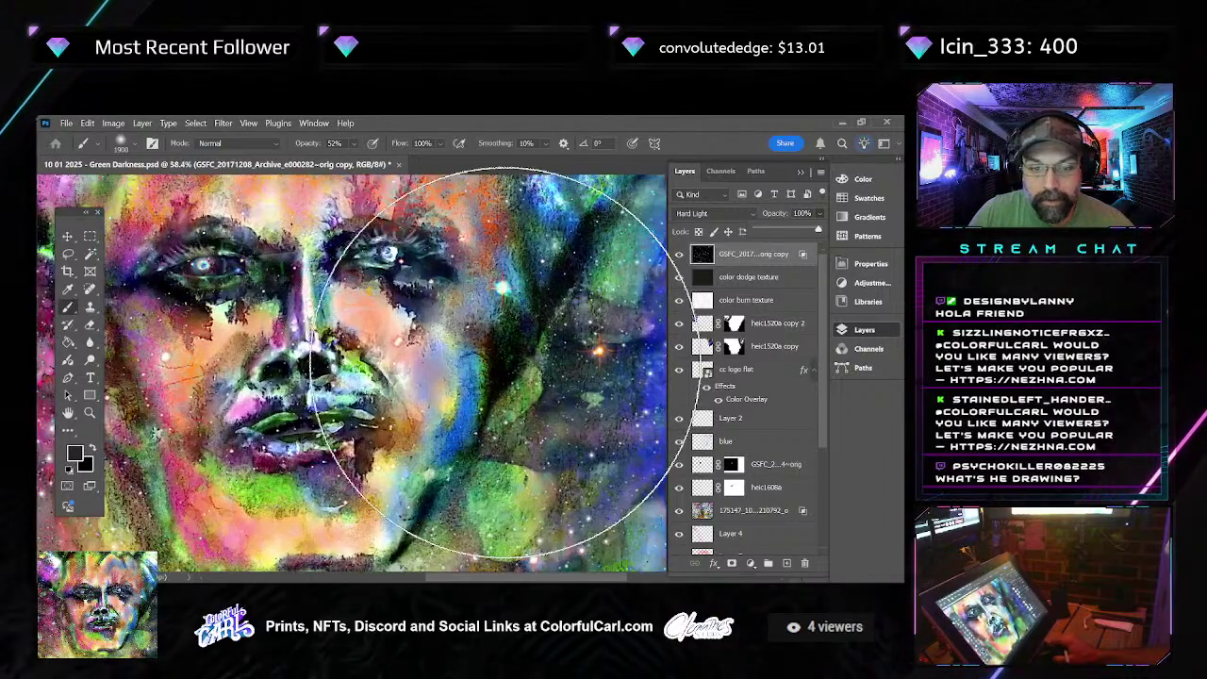
scroll(497, 365, down, 3)
Try Screen and the blend modes after it on the star layer copy, ending on Hard Light
click(694, 212)
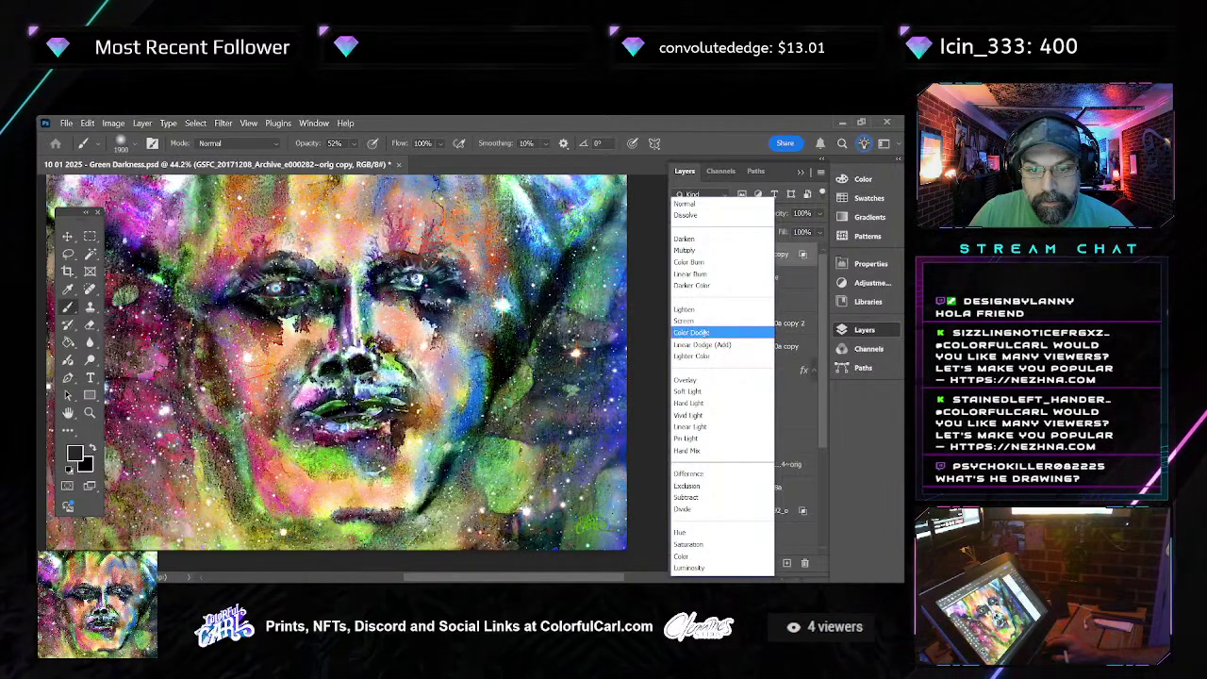
click(708, 324)
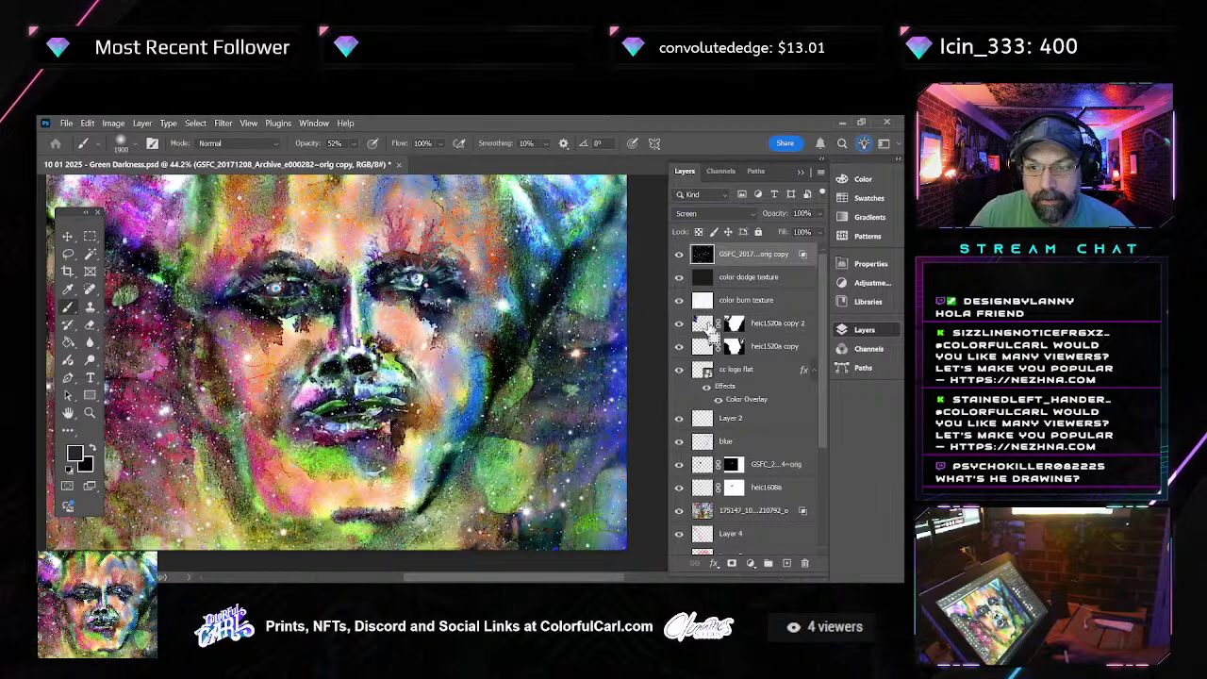
key(Down)
key(Down)
key(Down)
key(Down)
key(Down)
key(Down)
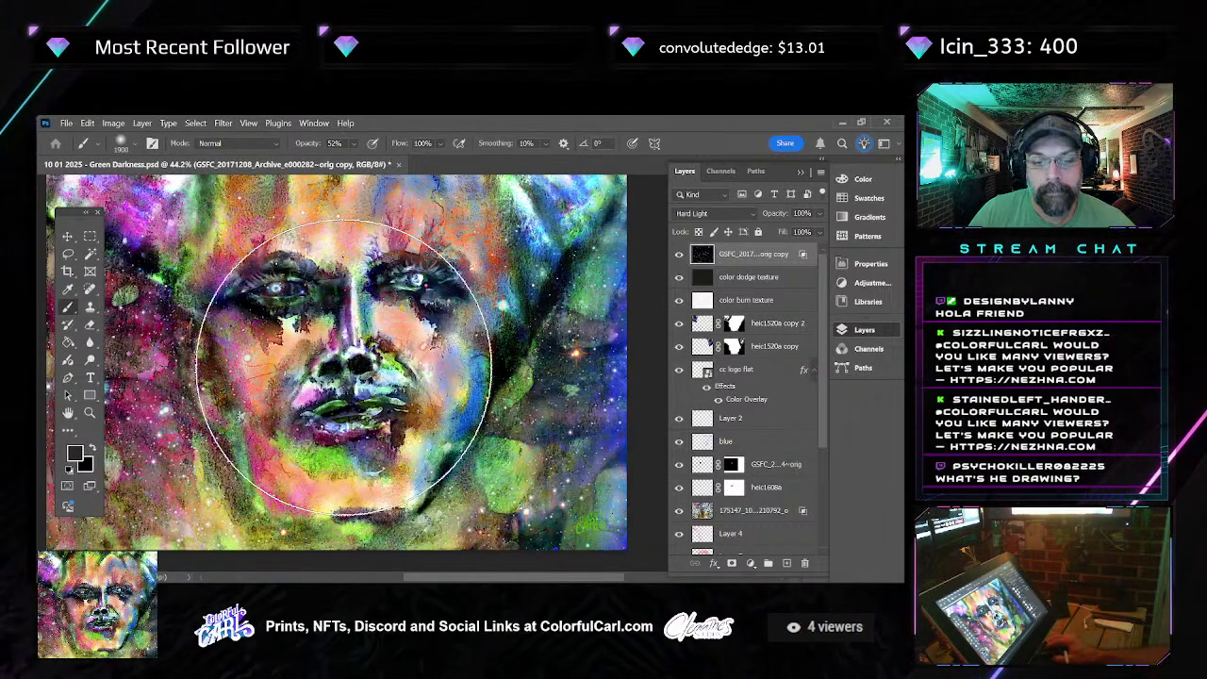
Add a white layer mask to the GSFC_20171208_Archive_e000282~orig copy layer
scroll(296, 364, down, 2)
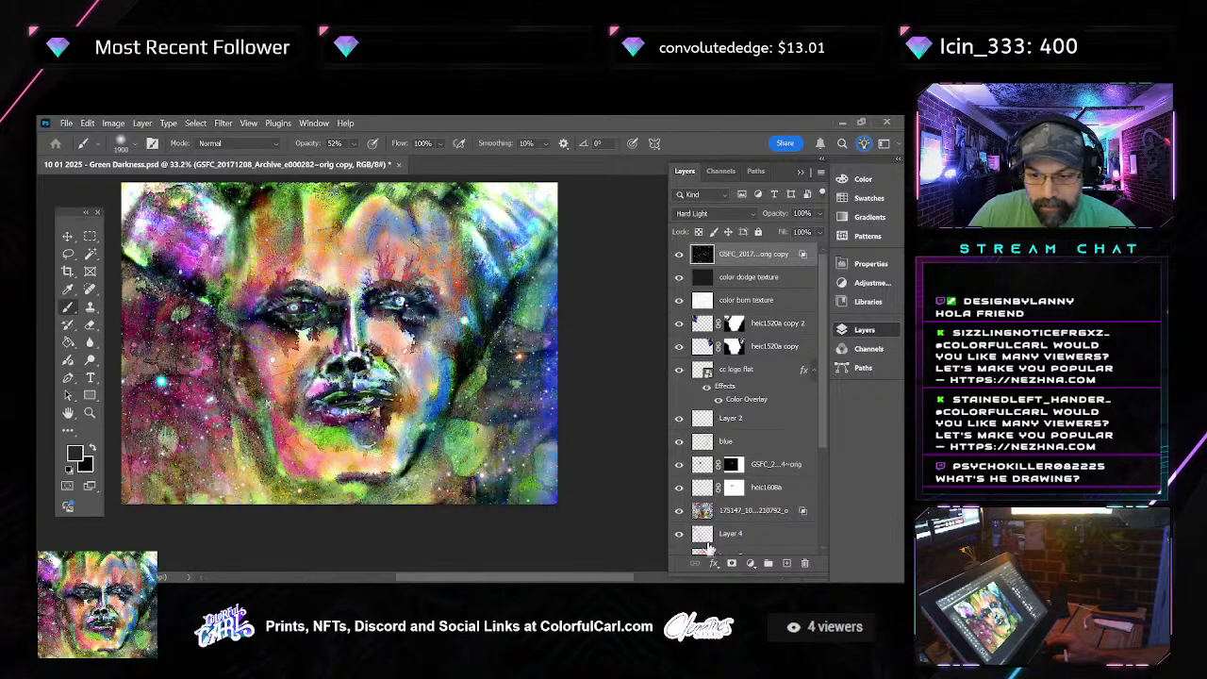
click(751, 563)
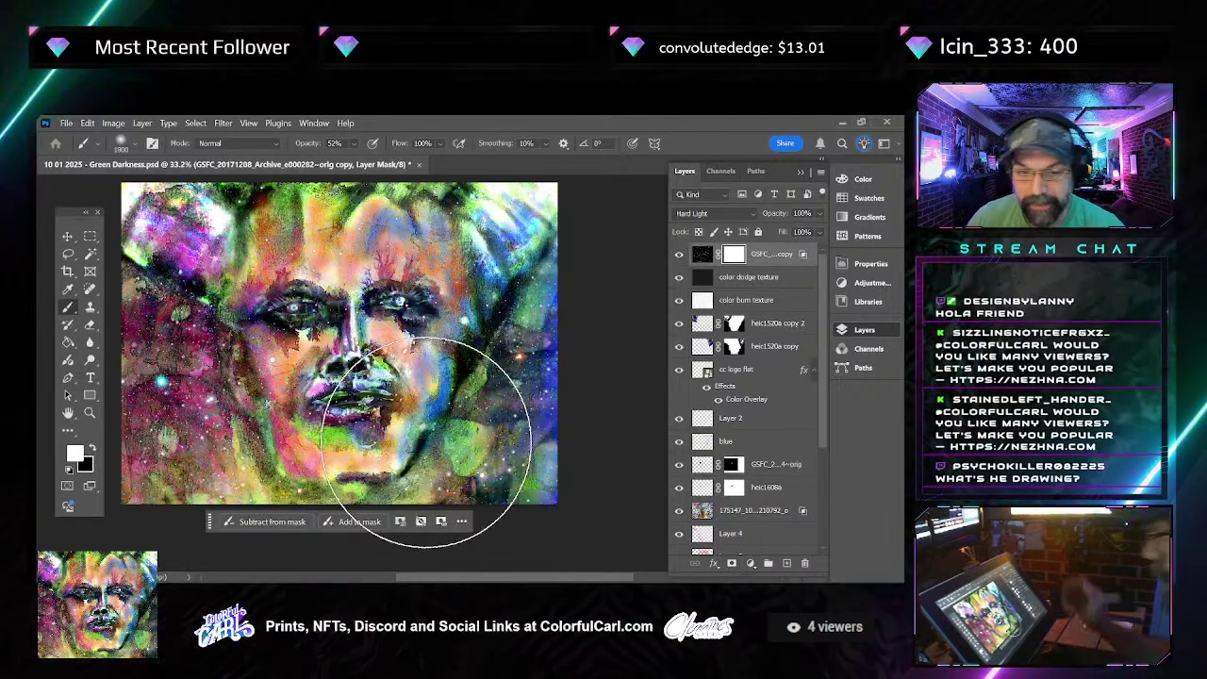
Enlarge the GSFC_20171208_Archive_e000282~orig copy star image to about 144% of its size
key(bracketleft)
key(bracketleft)
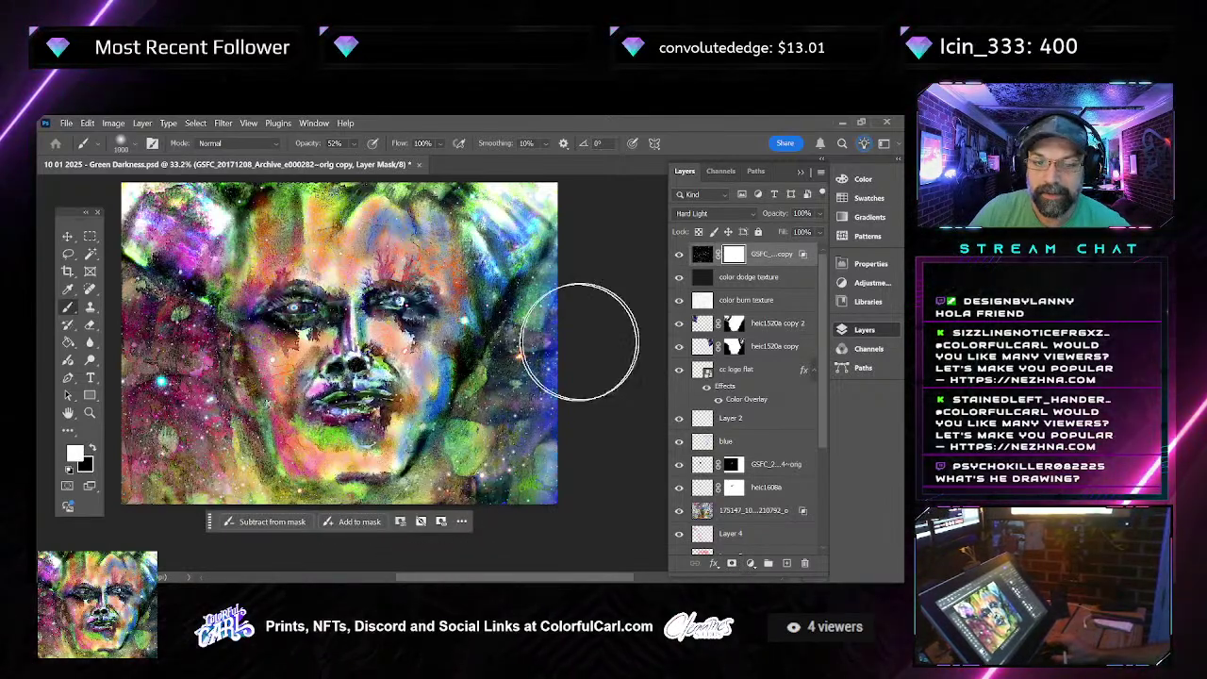
click(702, 257)
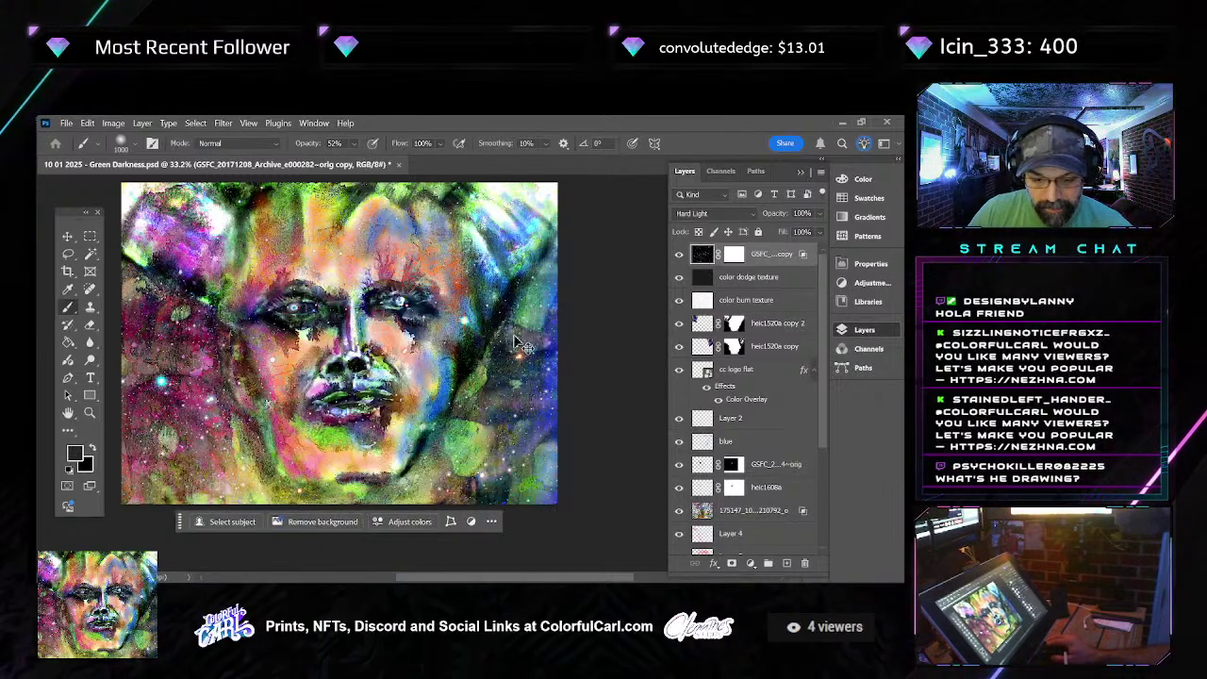
key(ctrl+t)
drag(568, 386, 660, 393)
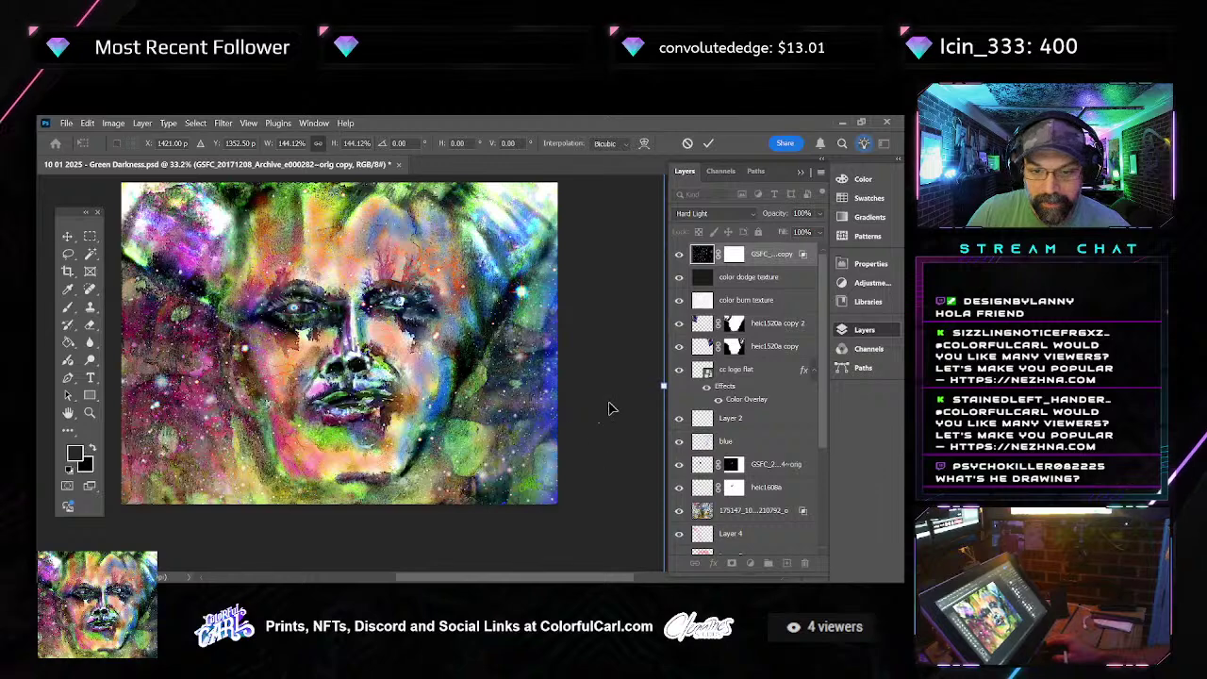
key(Return)
scroll(607, 367, down, 2)
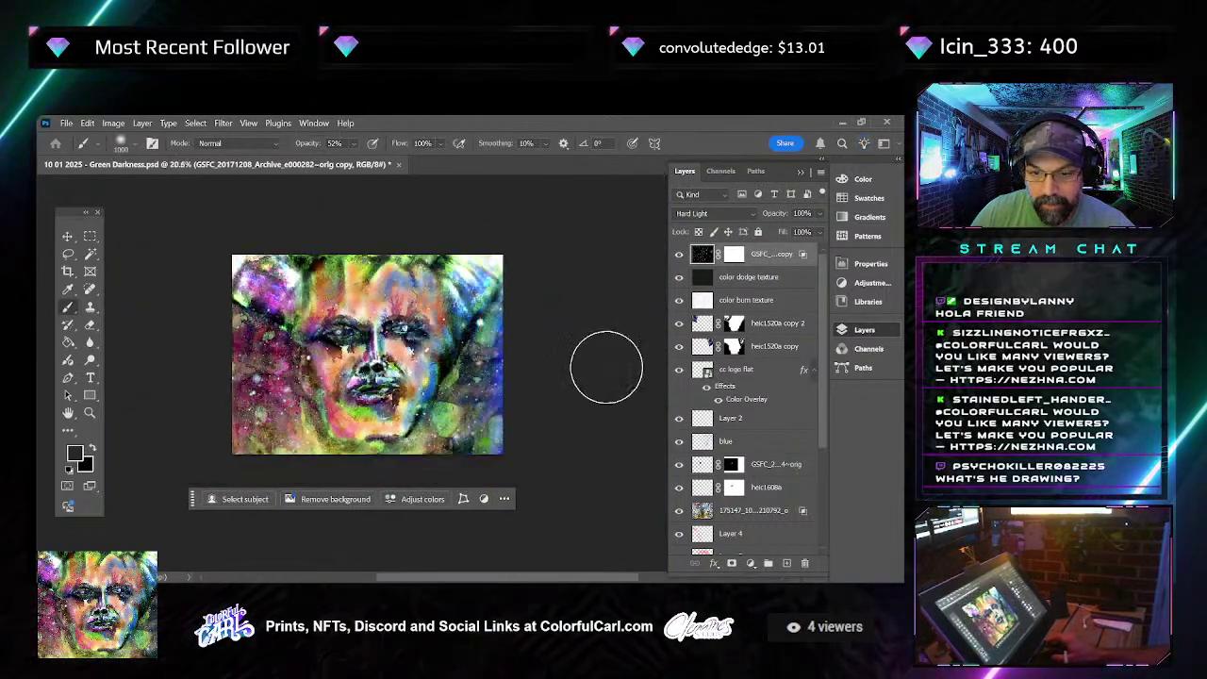
Rotate the star layer copy by 120° and shift it slightly up and to the left
key(ctrl+t)
drag(614, 364, 287, 520)
key(Return)
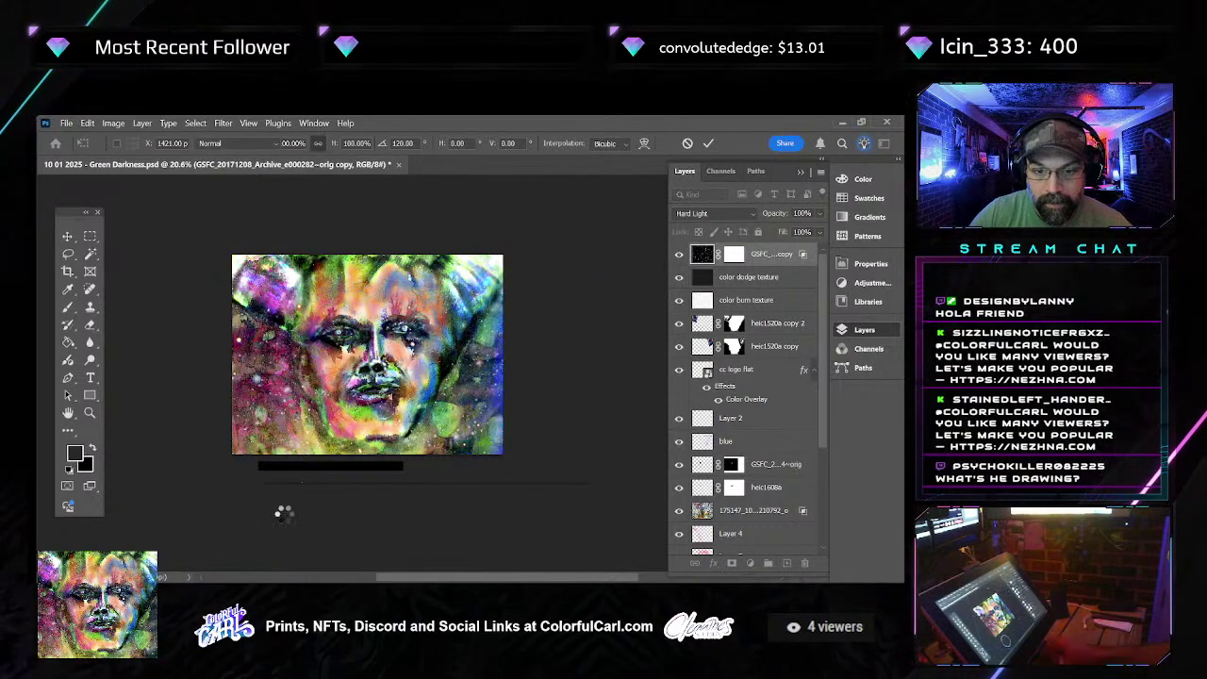
key(v)
drag(492, 467, 476, 455)
scroll(368, 358, up, 5)
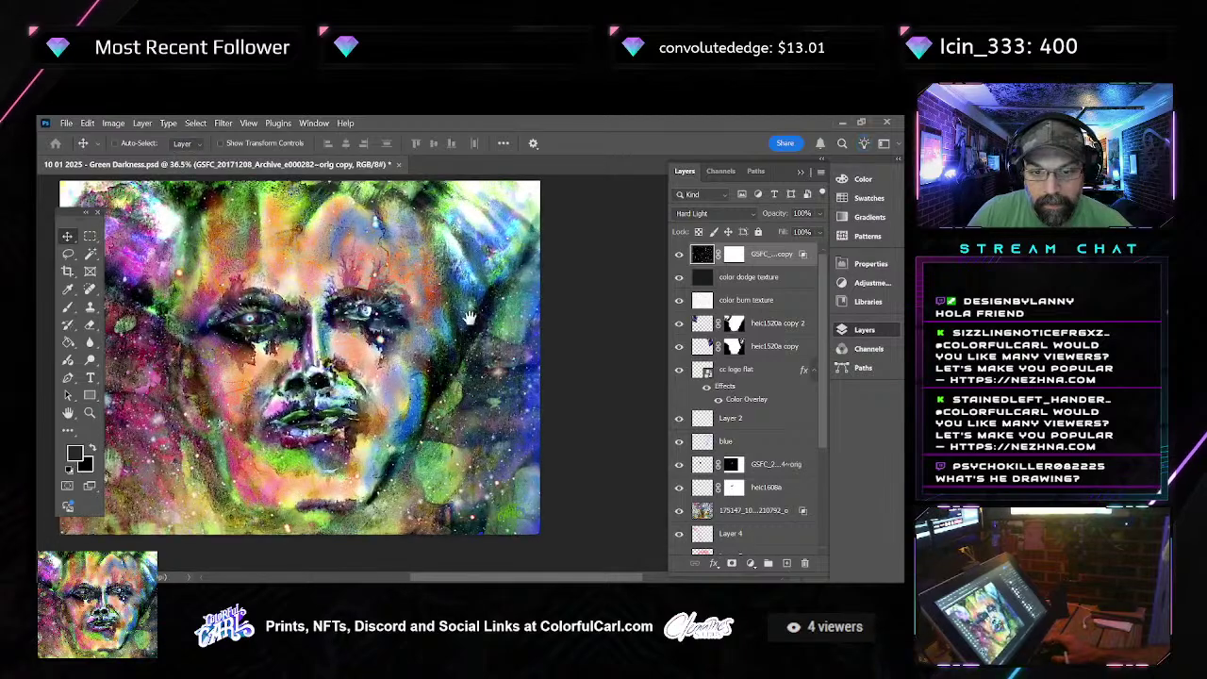
drag(464, 367, 545, 373)
scroll(545, 372, down, 1)
Compare the image with the original star layer and the color dodge texture layer hidden and shown
scroll(696, 400, down, 5)
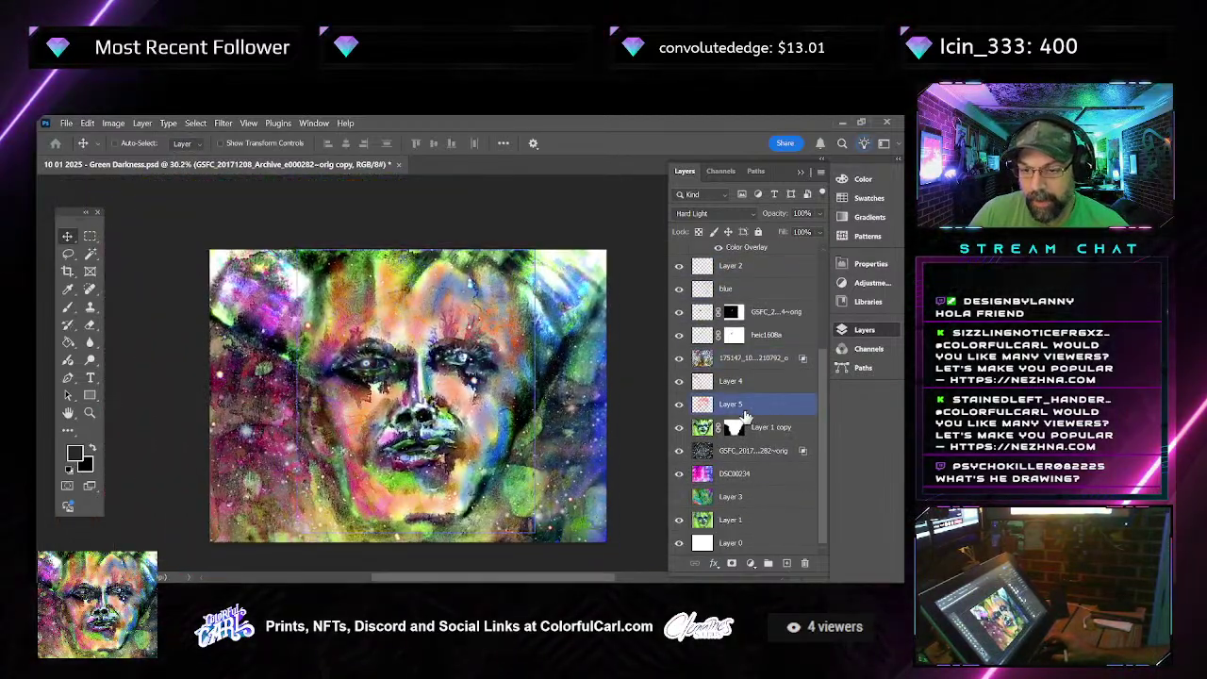
click(681, 451)
click(681, 451)
scroll(684, 396, up, 5)
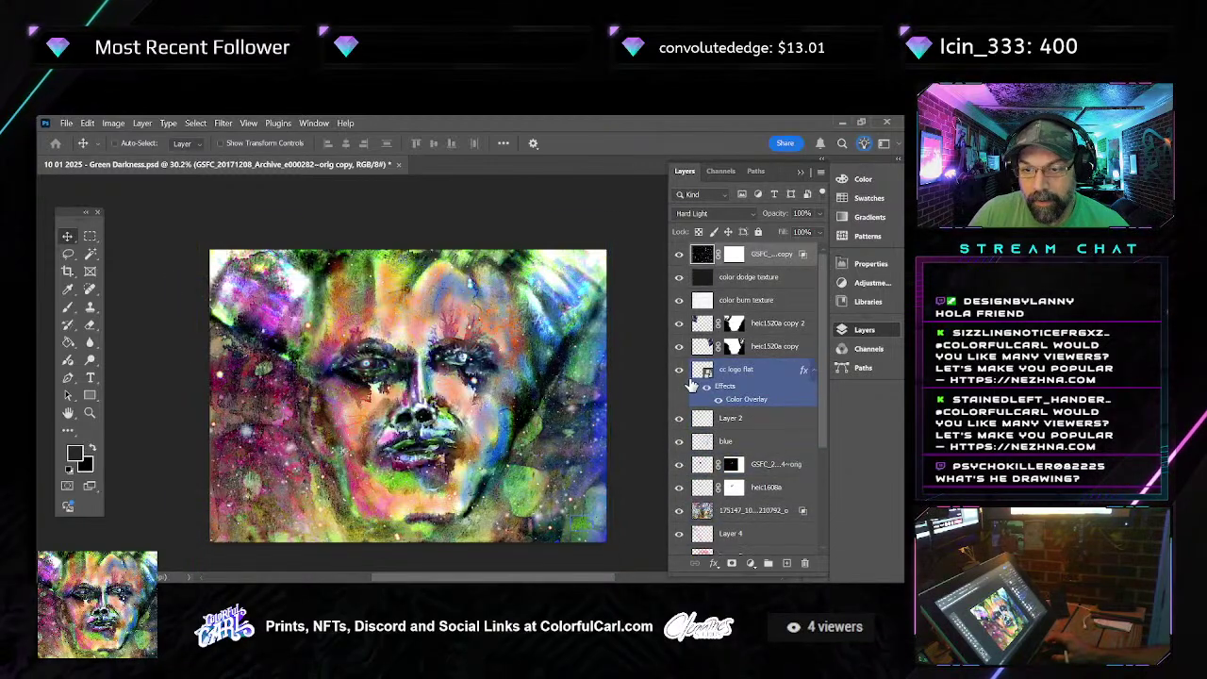
click(681, 278)
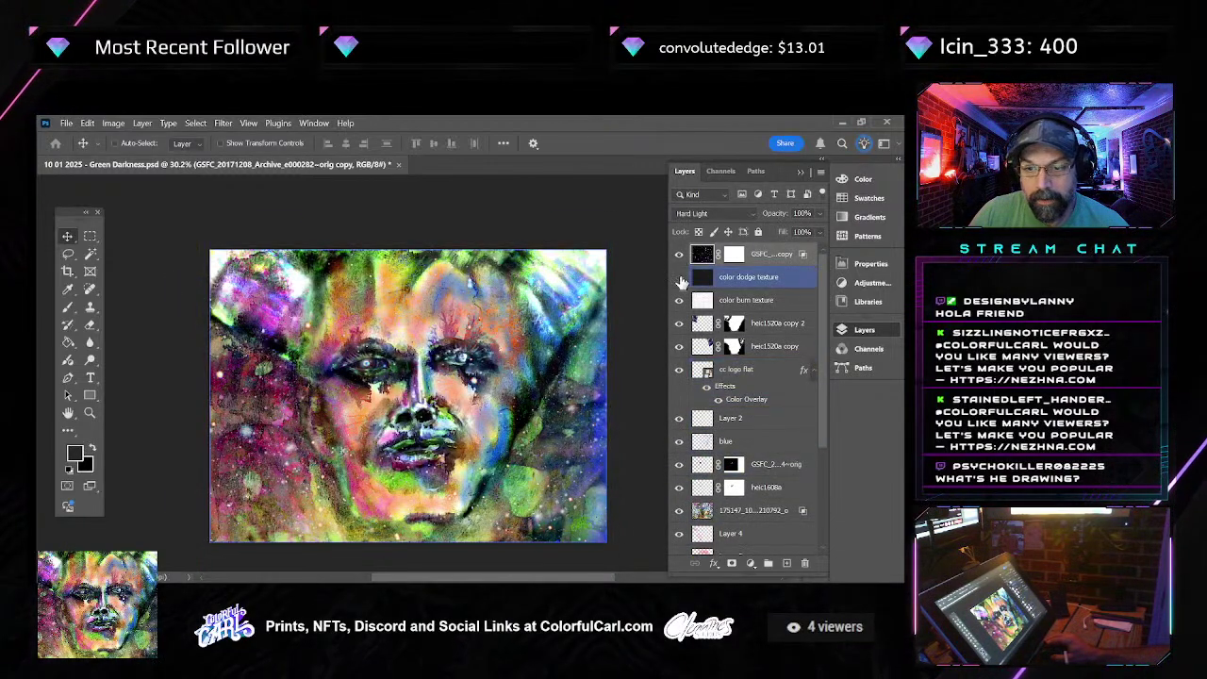
click(680, 278)
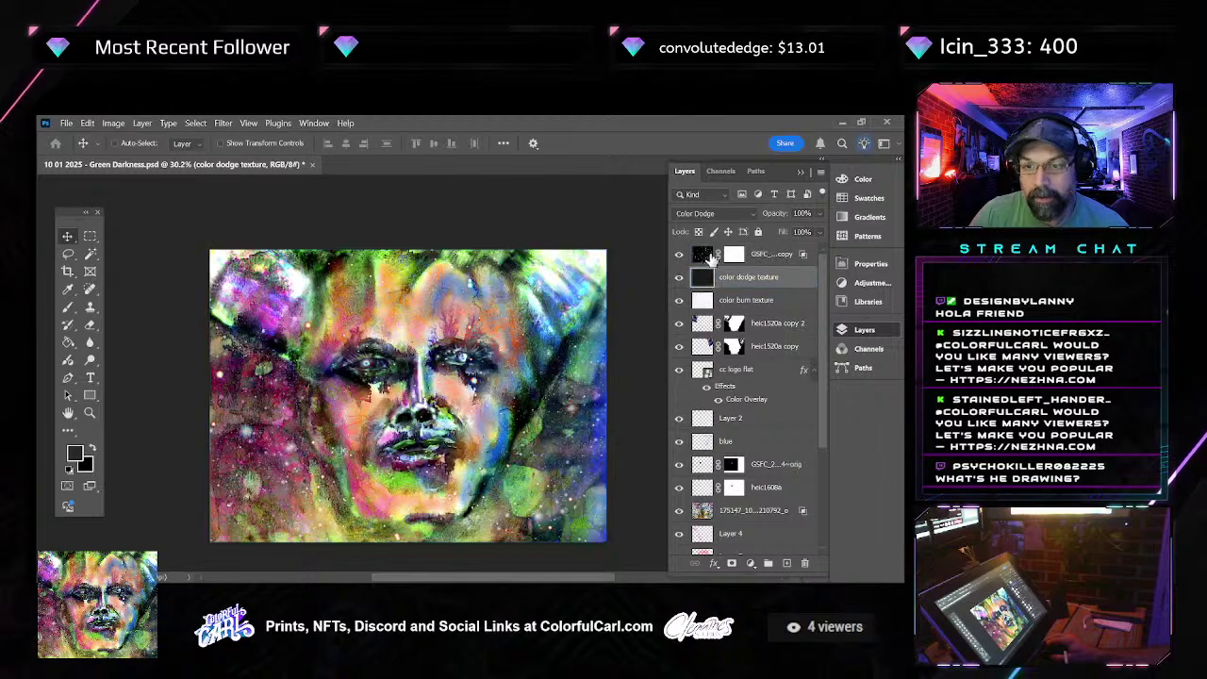
Move the star layer copy below the color burn texture layer and rename it "stars in forground"
click(702, 261)
drag(702, 261, 694, 311)
click(679, 302)
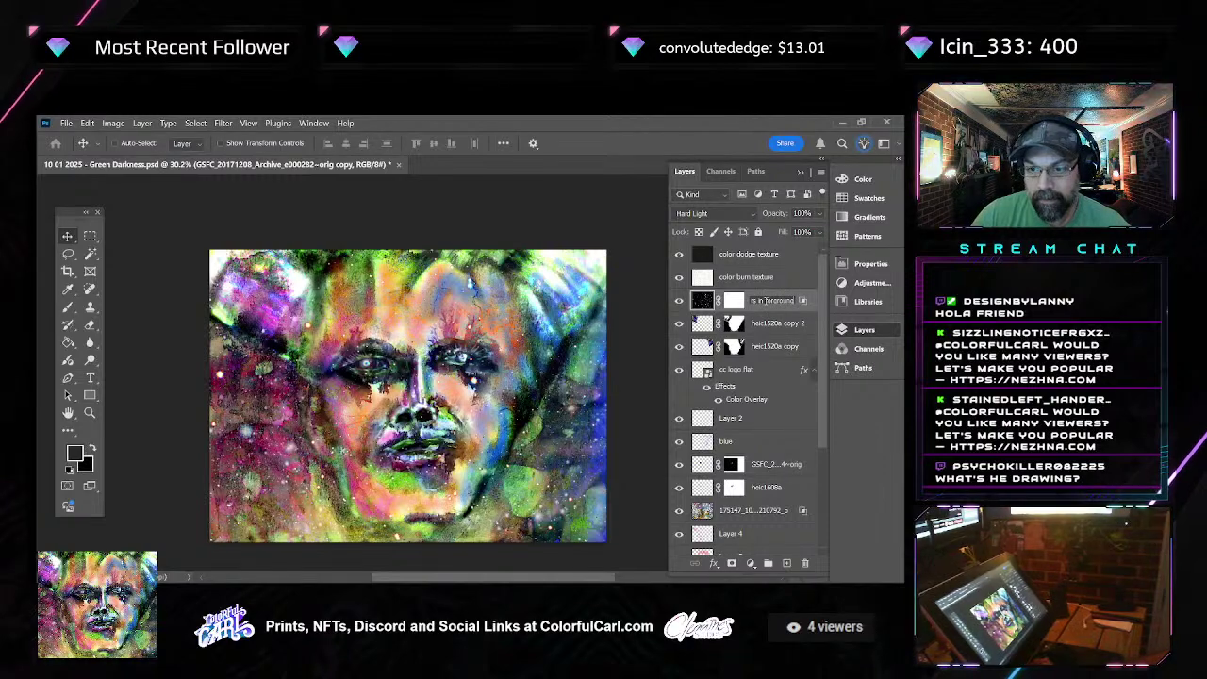
double_click(766, 300)
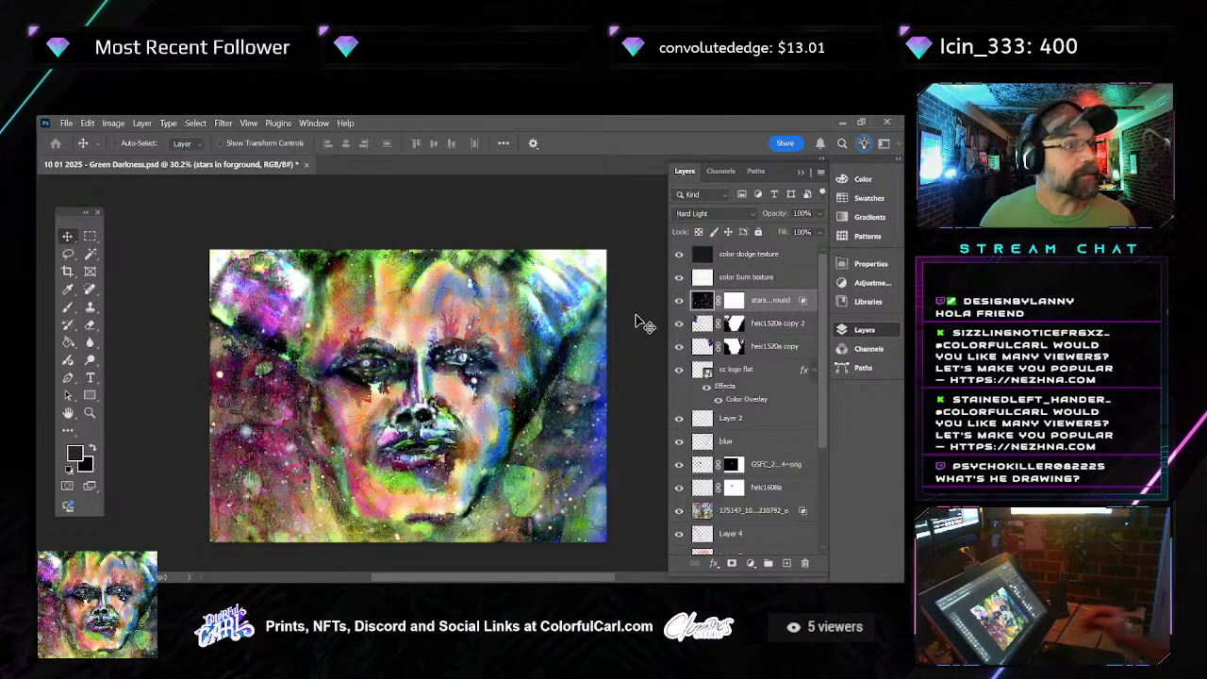
Check what Layer 1 and Layer 1 copy contribute to the portrait by toggling their visibility
ctrl+click(528, 403)
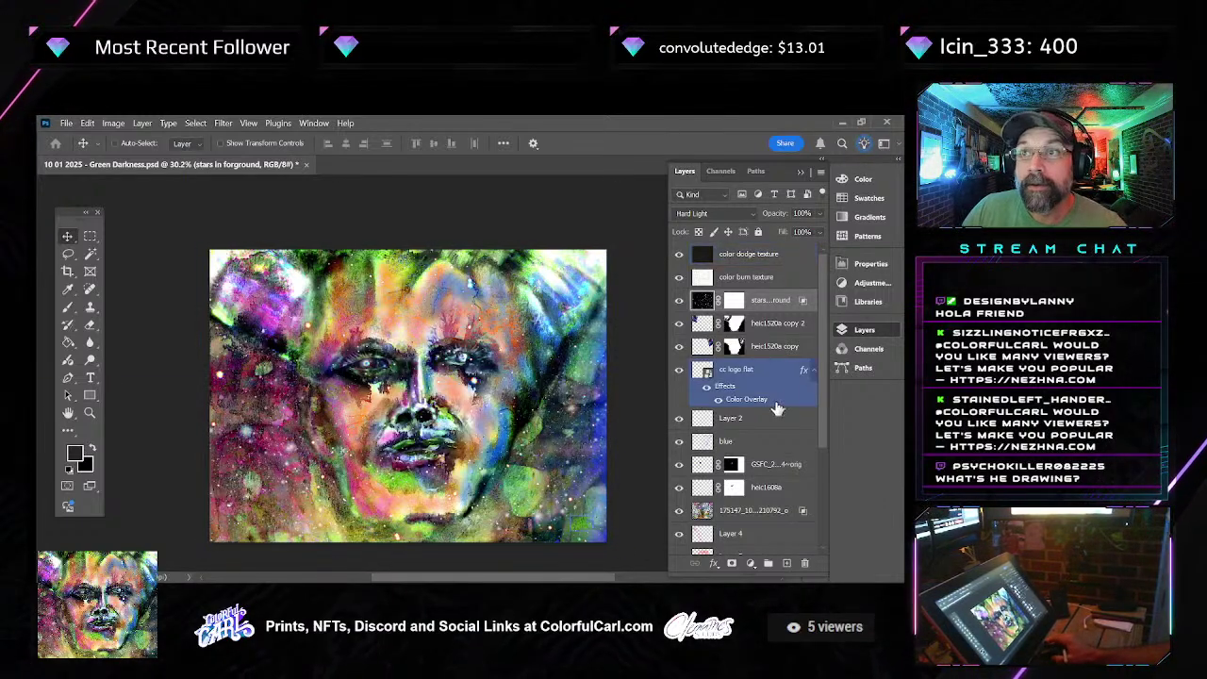
scroll(733, 472, down, 5)
click(732, 519)
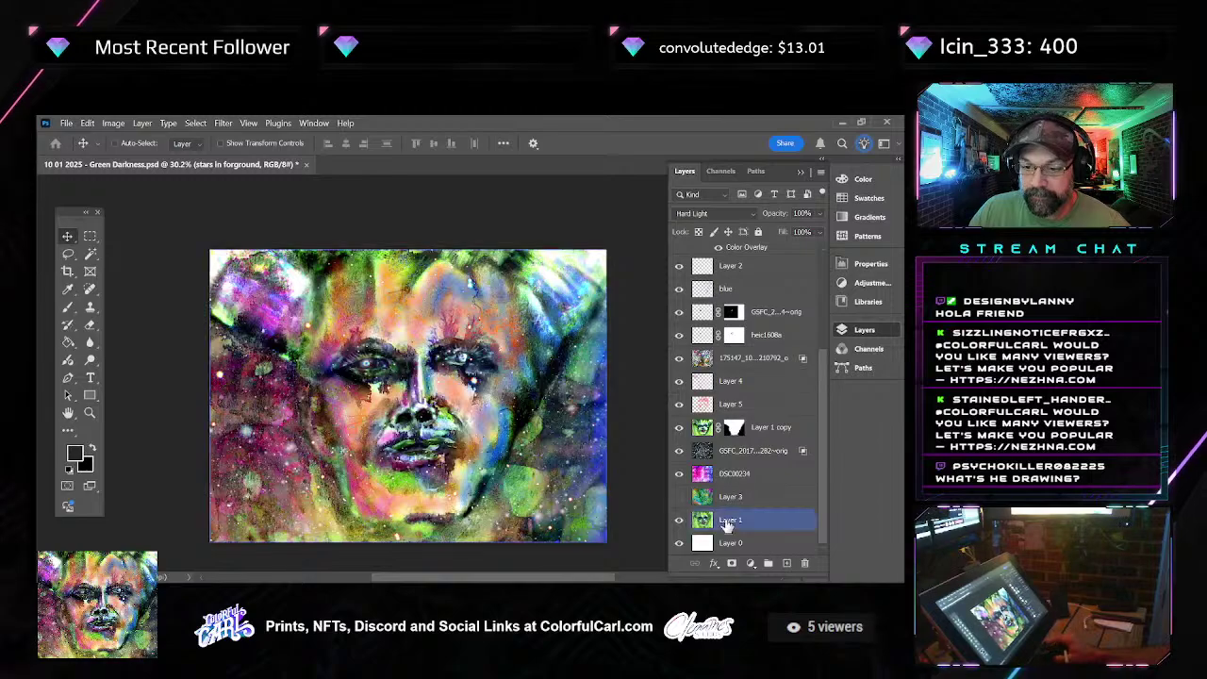
click(680, 521)
click(680, 521)
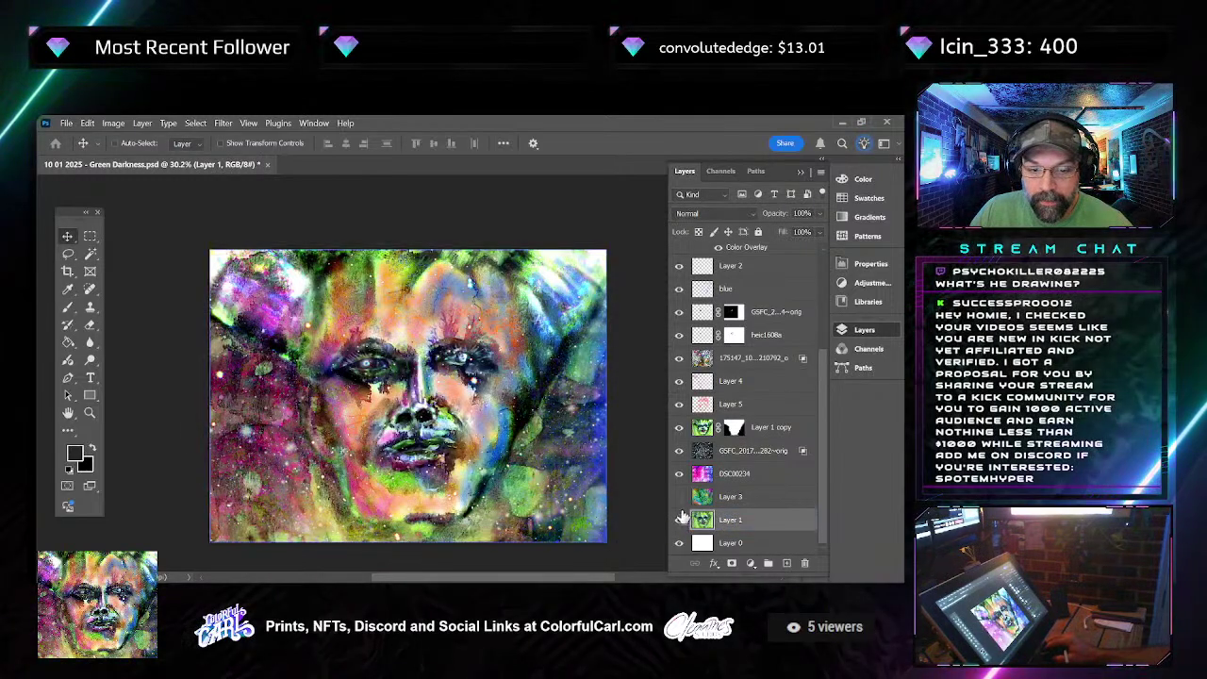
click(679, 429)
Try to retouch the crack lines on the cheek in Layer 1 copy with the Spot Healing Brush
click(745, 427)
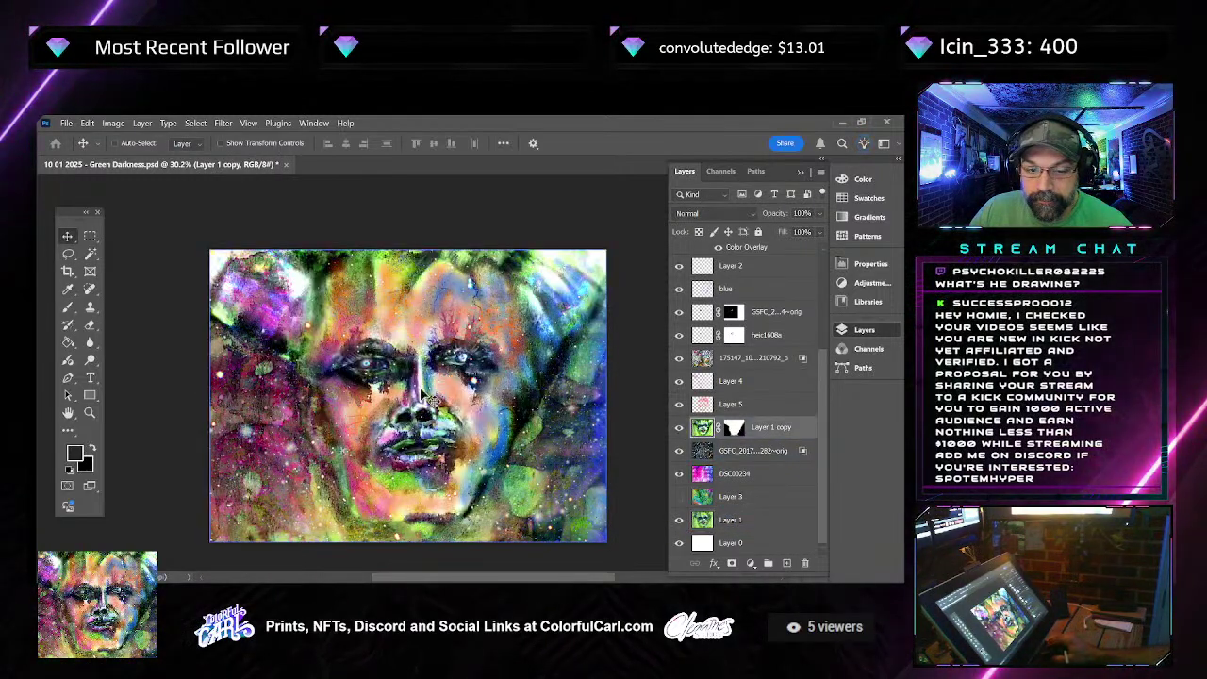
scroll(357, 411, up, 5)
drag(357, 410, 330, 354)
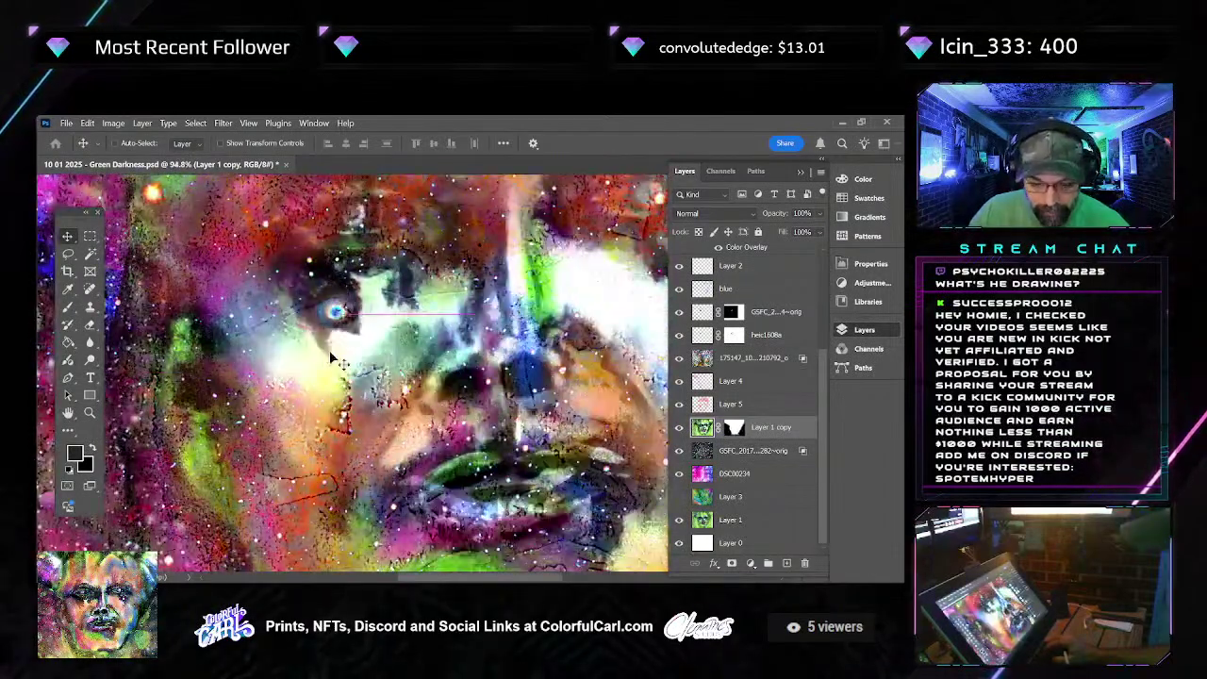
key(j)
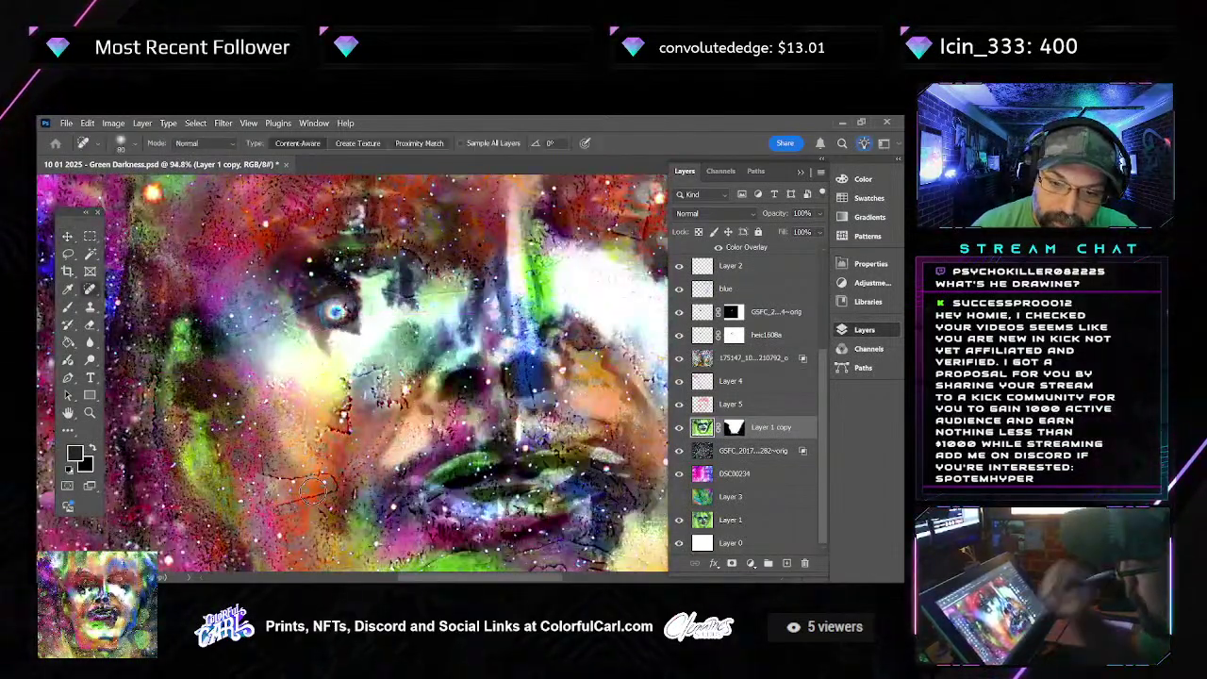
mouse_move(268, 468)
mouse_down()
mouse_move(326, 469)
mouse_move(337, 489)
mouse_move(259, 509)
mouse_move(269, 477)
mouse_move(334, 475)
mouse_move(269, 508)
mouse_up()
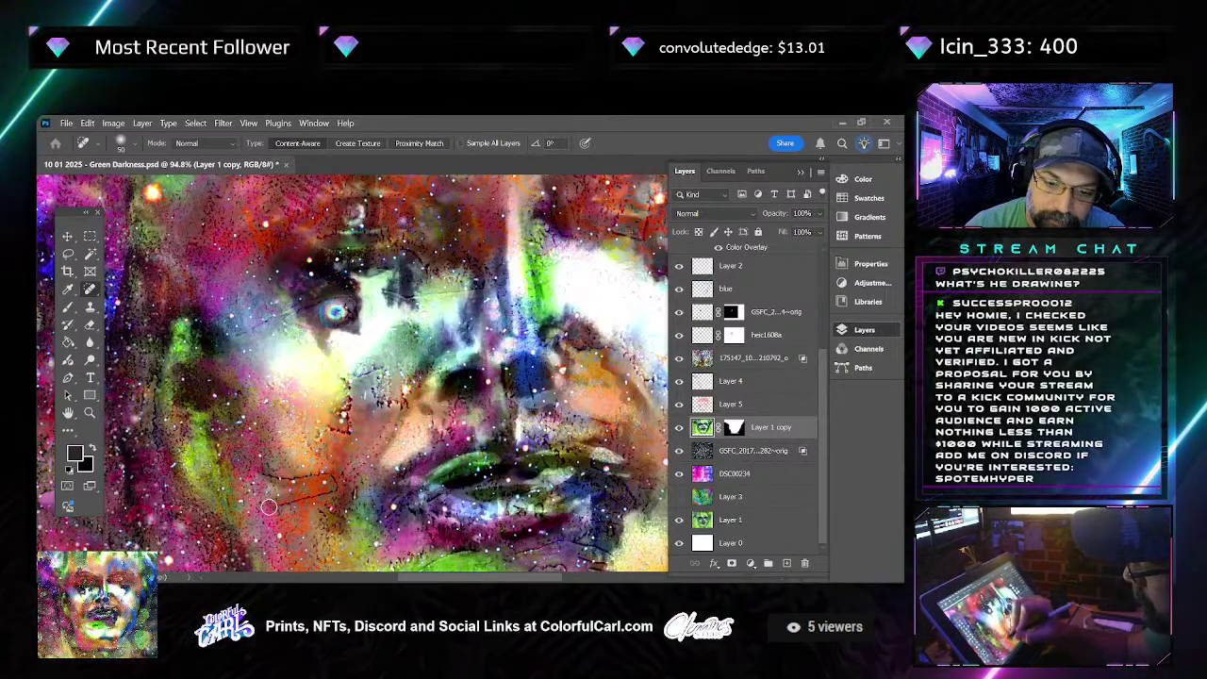
scroll(335, 416, down, 3)
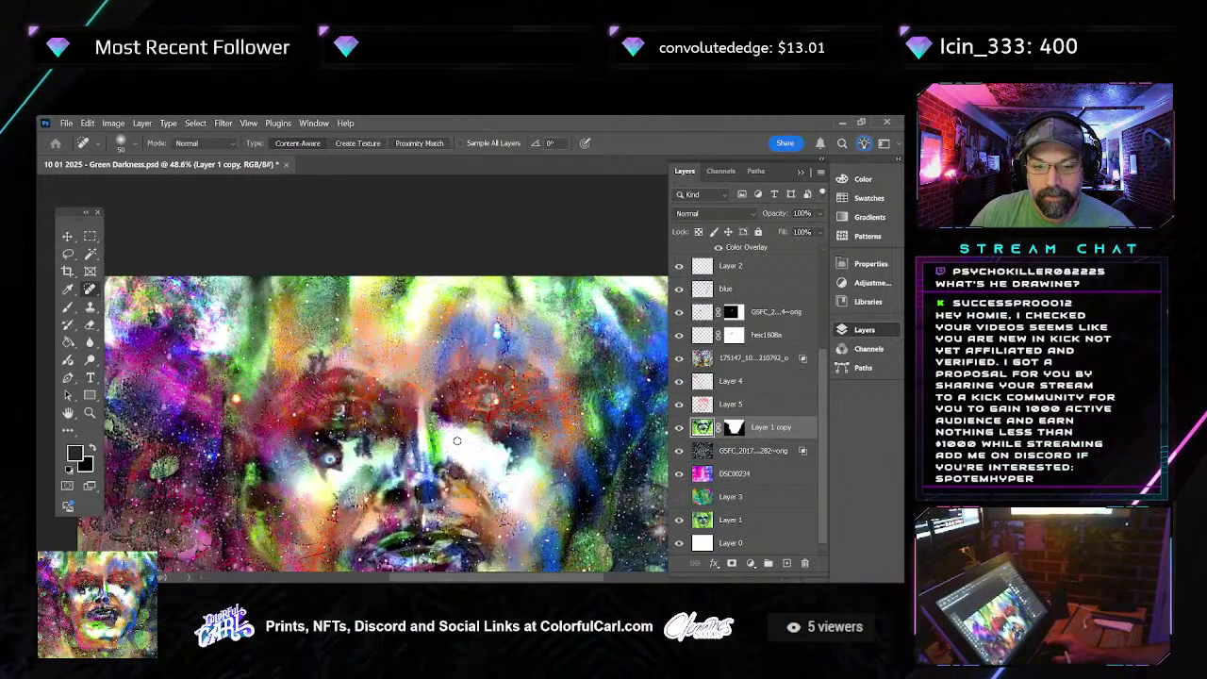
scroll(540, 381, down, 2)
scroll(540, 383, up, 1)
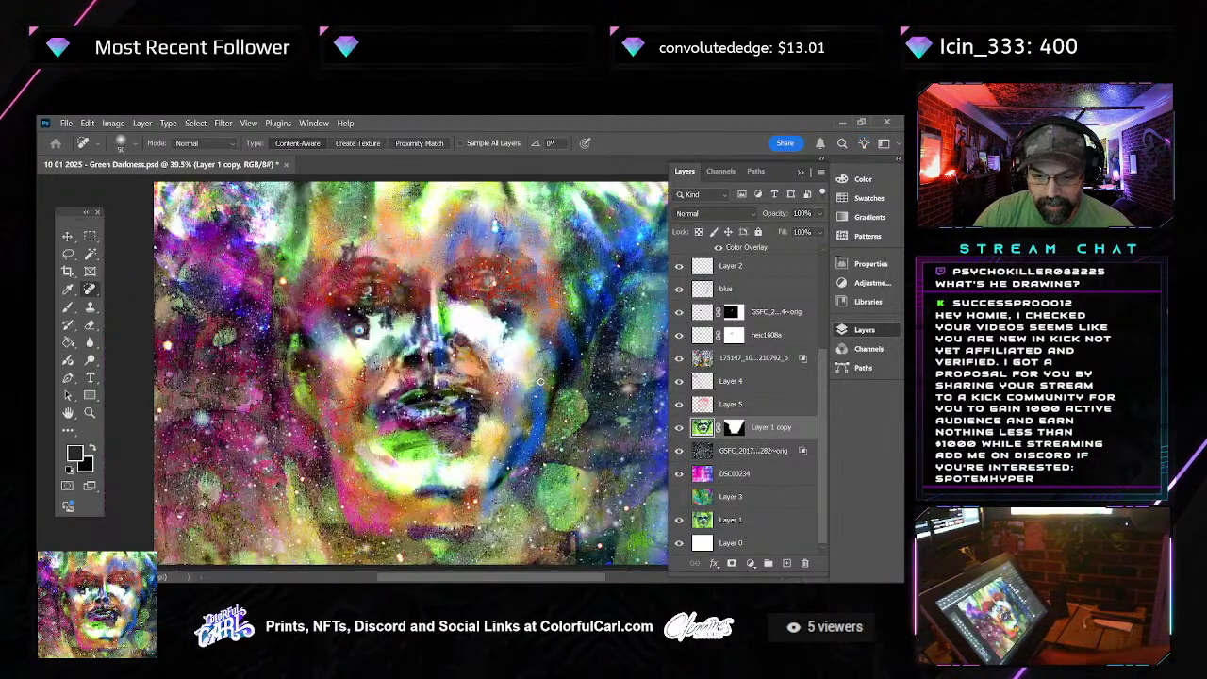
key(ctrl+z)
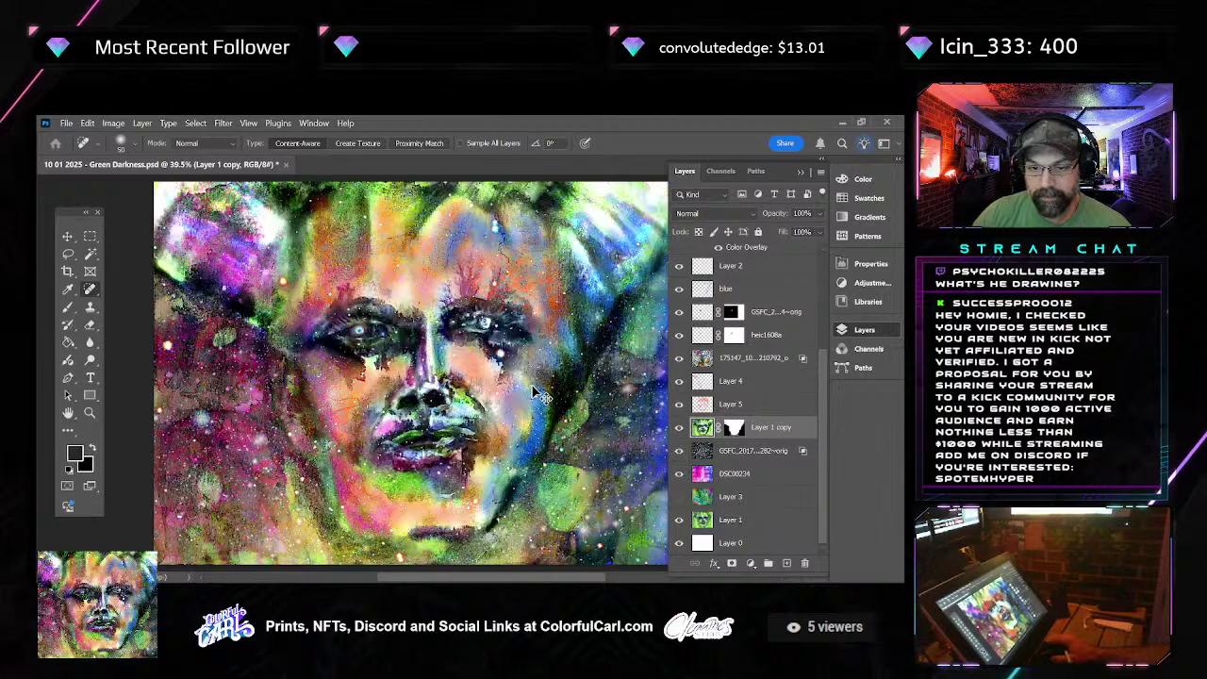
scroll(380, 394, up, 1)
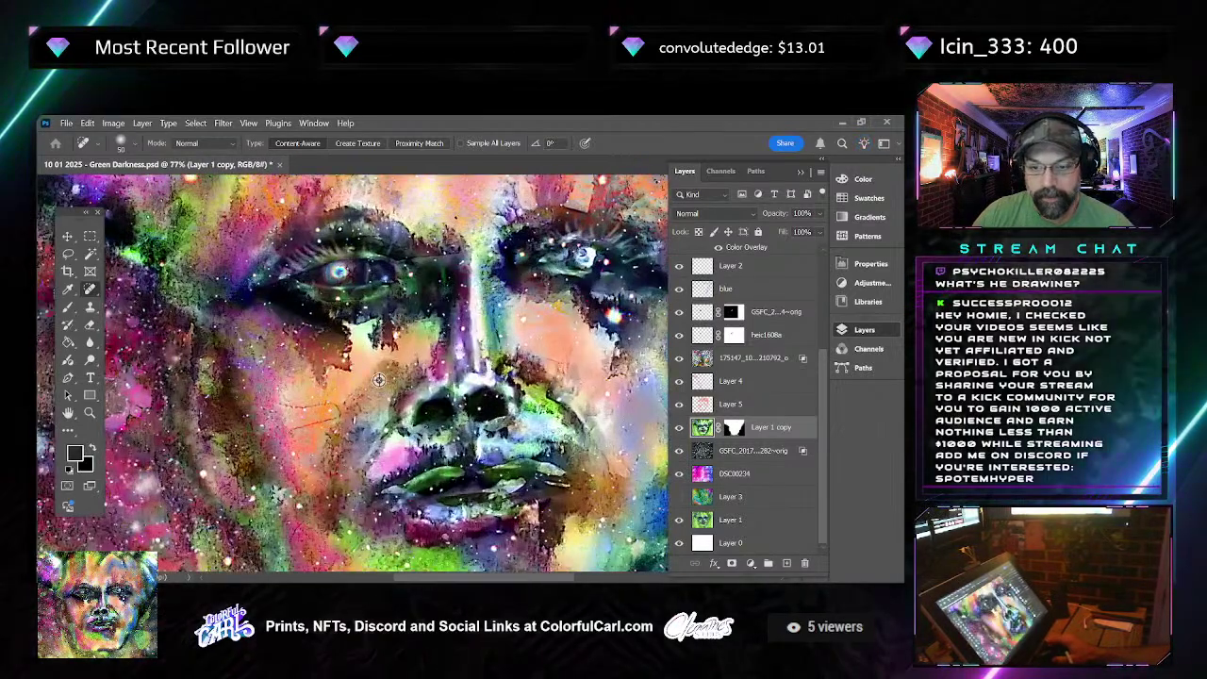
scroll(380, 395, down, 1)
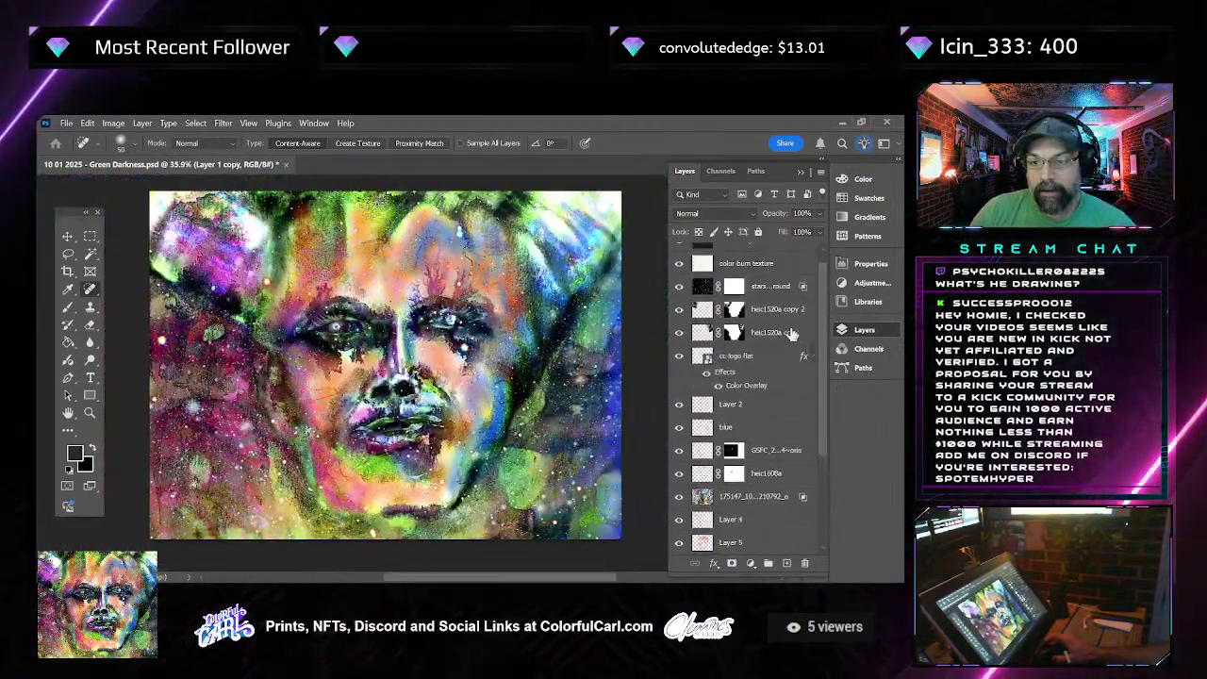
Group all layers from color dodge texture down to DSC00234
scroll(754, 396, up, 3)
click(754, 283)
scroll(764, 415, down, 3)
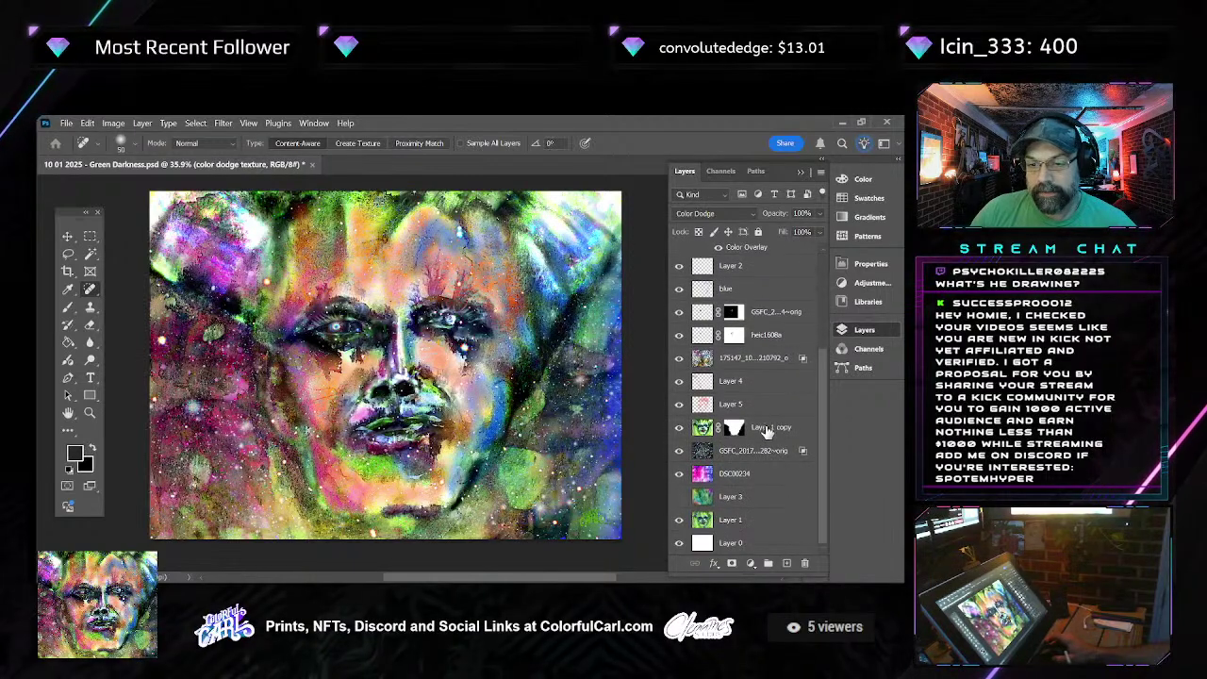
shift+click(777, 472)
right_click(777, 475)
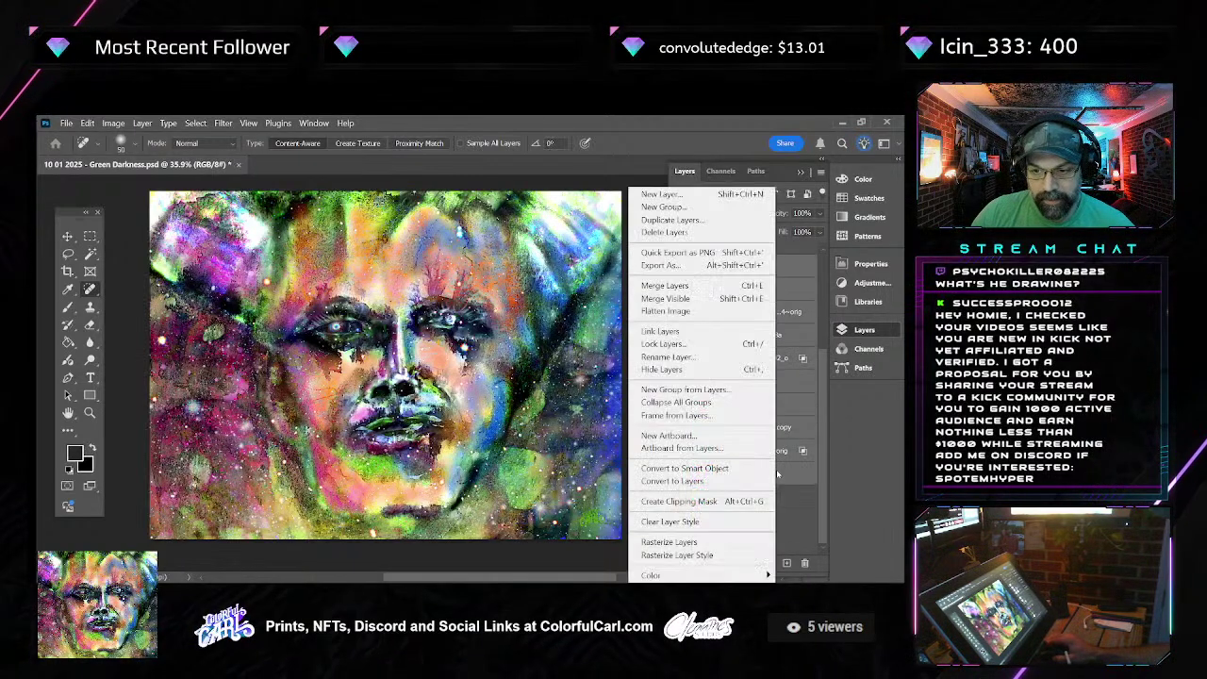
click(795, 485)
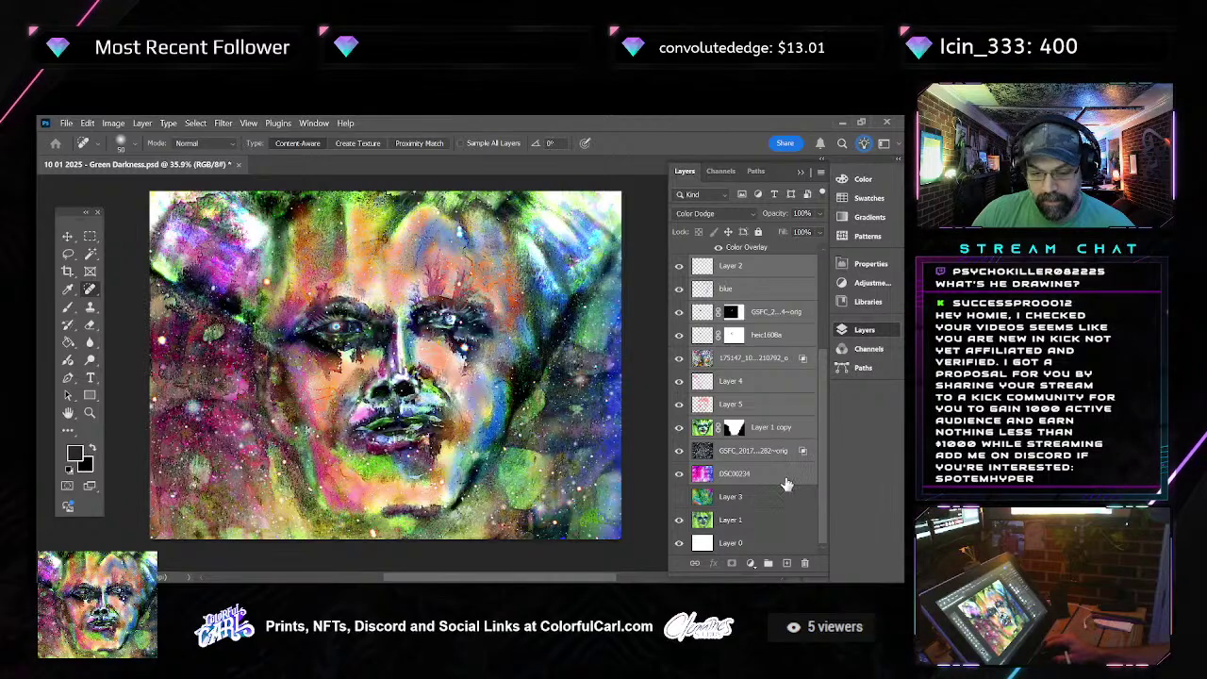
key(ctrl+g)
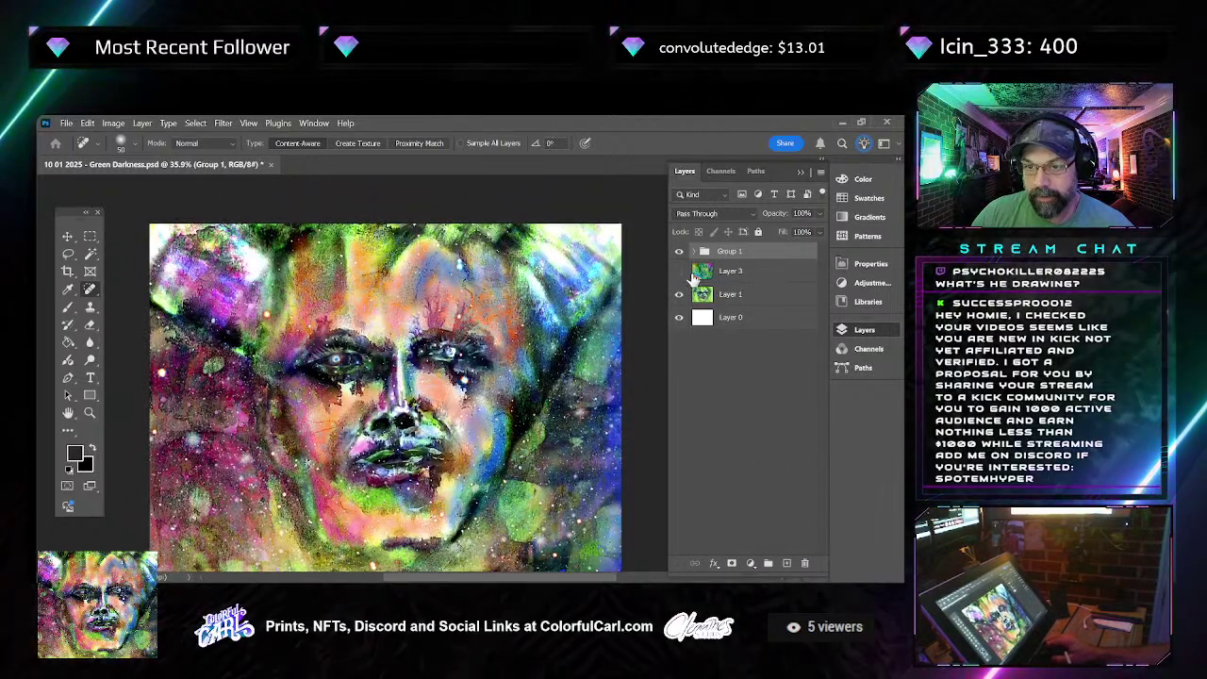
Compare the artwork with the hidden Layer 3 beneath the group switched on and off
click(679, 271)
click(679, 270)
click(752, 273)
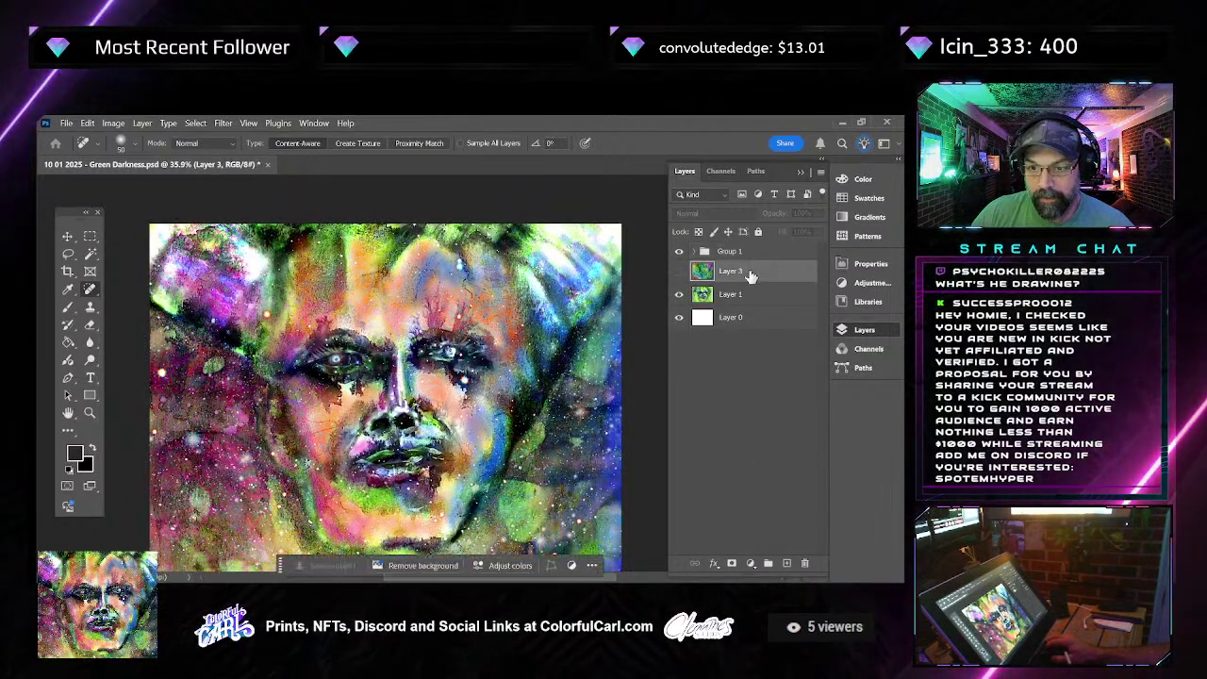
click(773, 254)
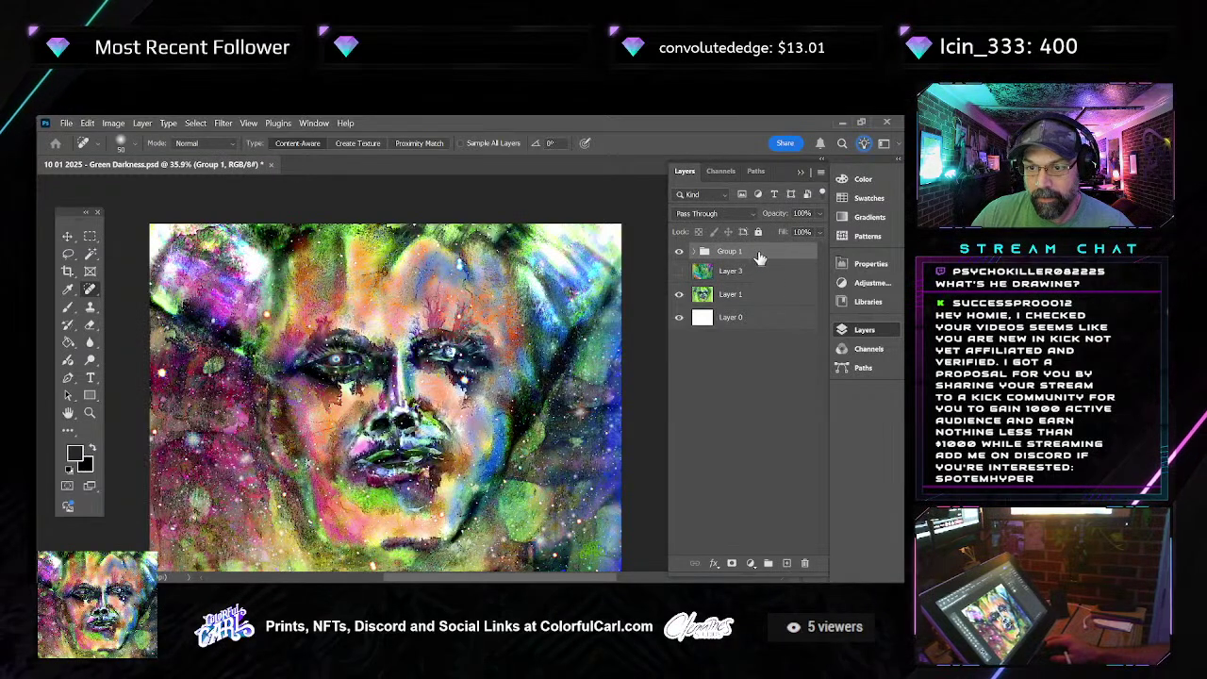
click(679, 271)
click(679, 271)
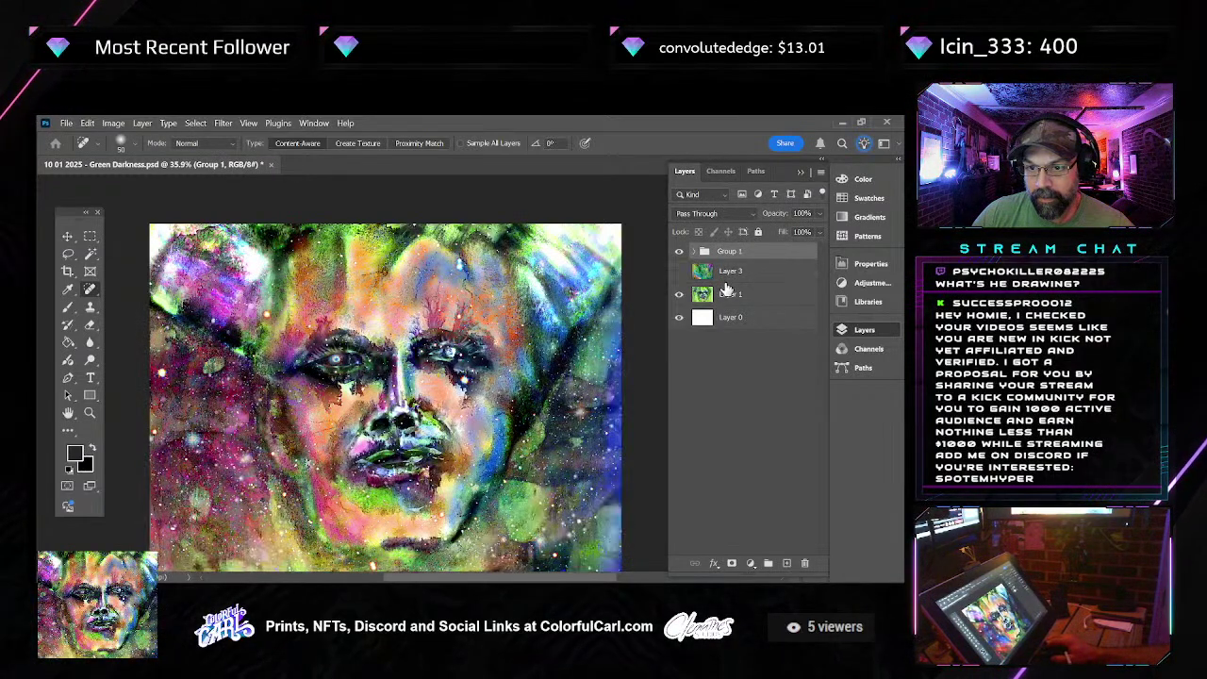
Undo the layer grouping and send the hidden Layer 3 to the bottom of the layer stack
click(760, 295)
scroll(735, 495, down, 1)
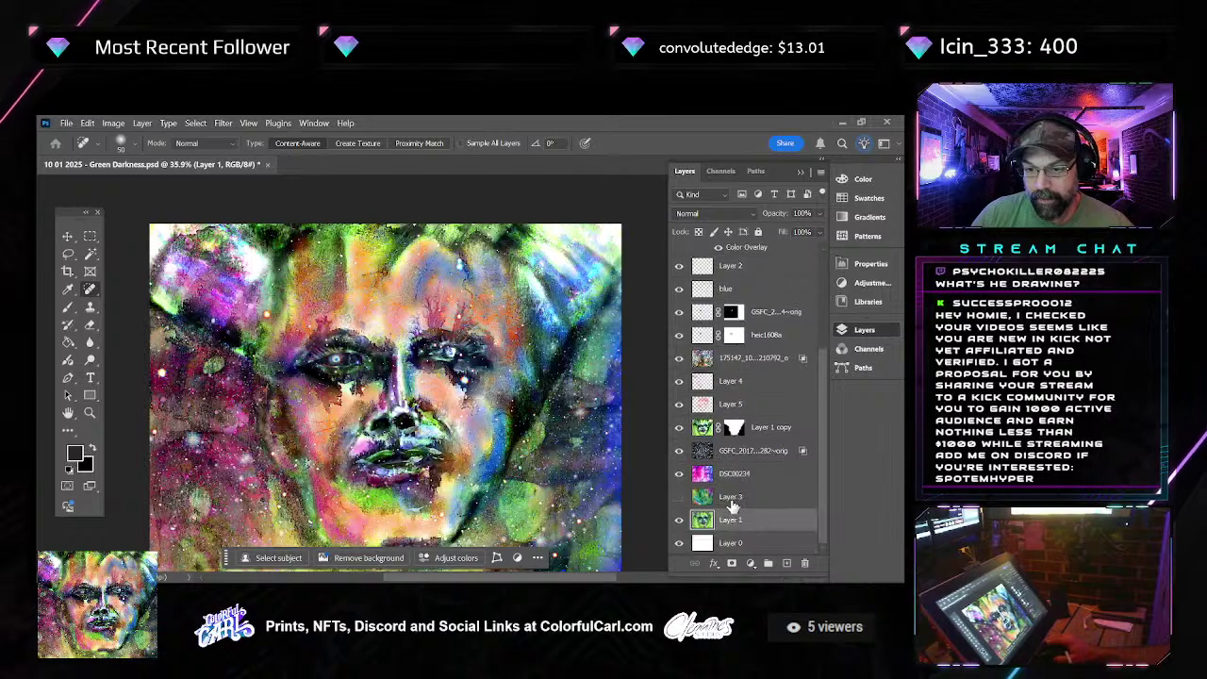
click(734, 498)
key(ctrl+shift+bracketleft)
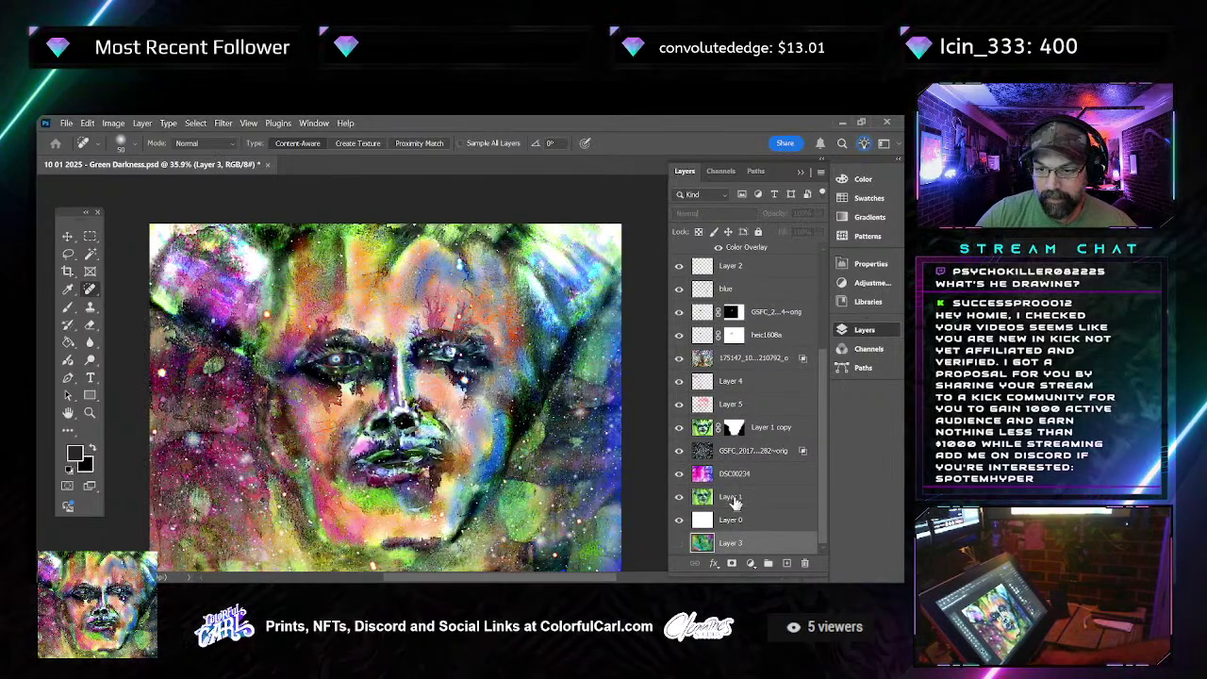
Group all layers from color dodge texture down to Layer 0 and name the group "phase one"
click(753, 521)
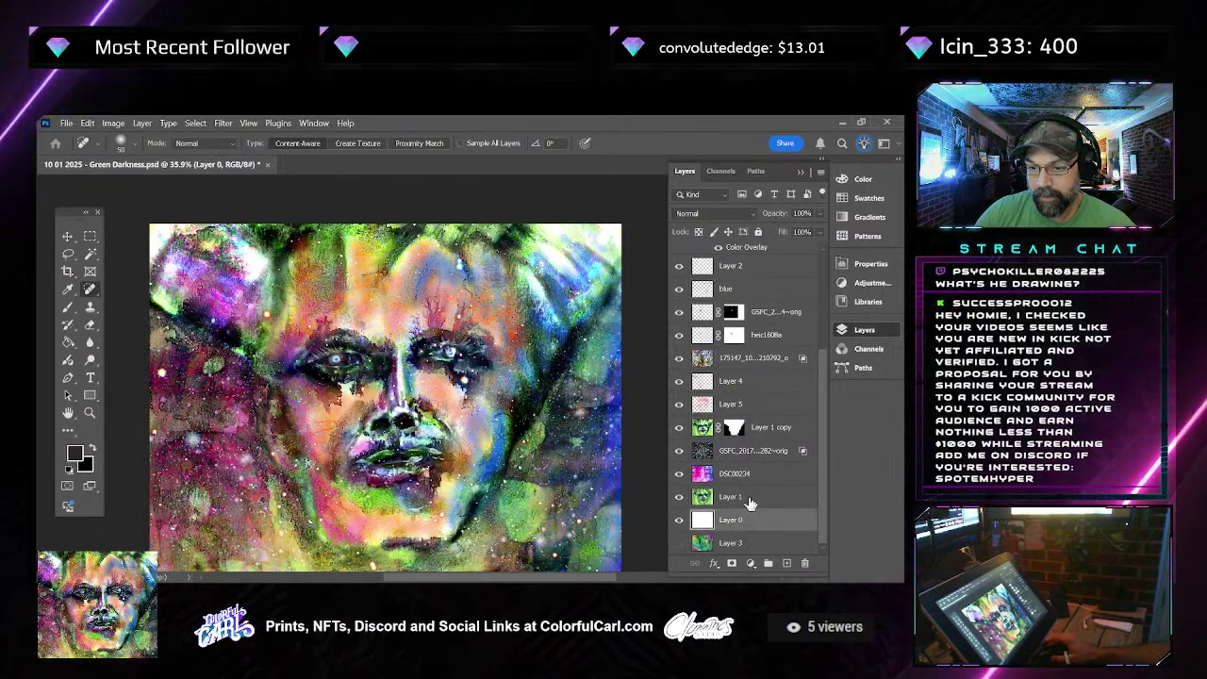
scroll(749, 481, up, 3)
shift+click(729, 255)
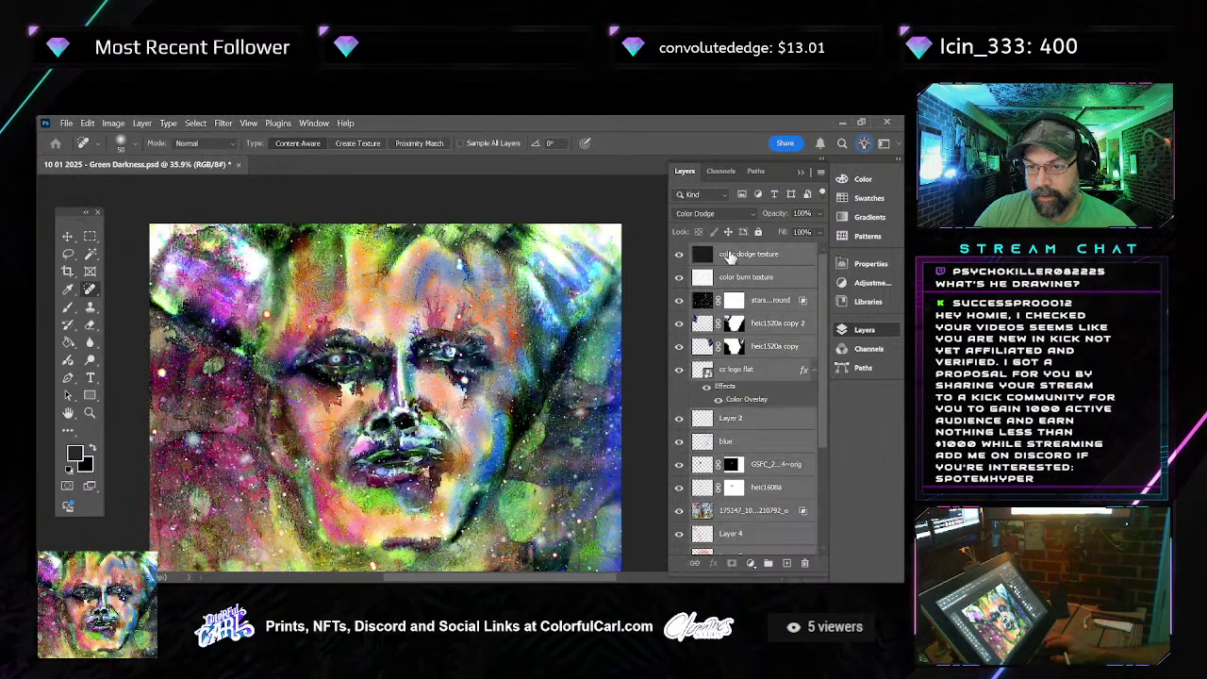
key(ctrl+g)
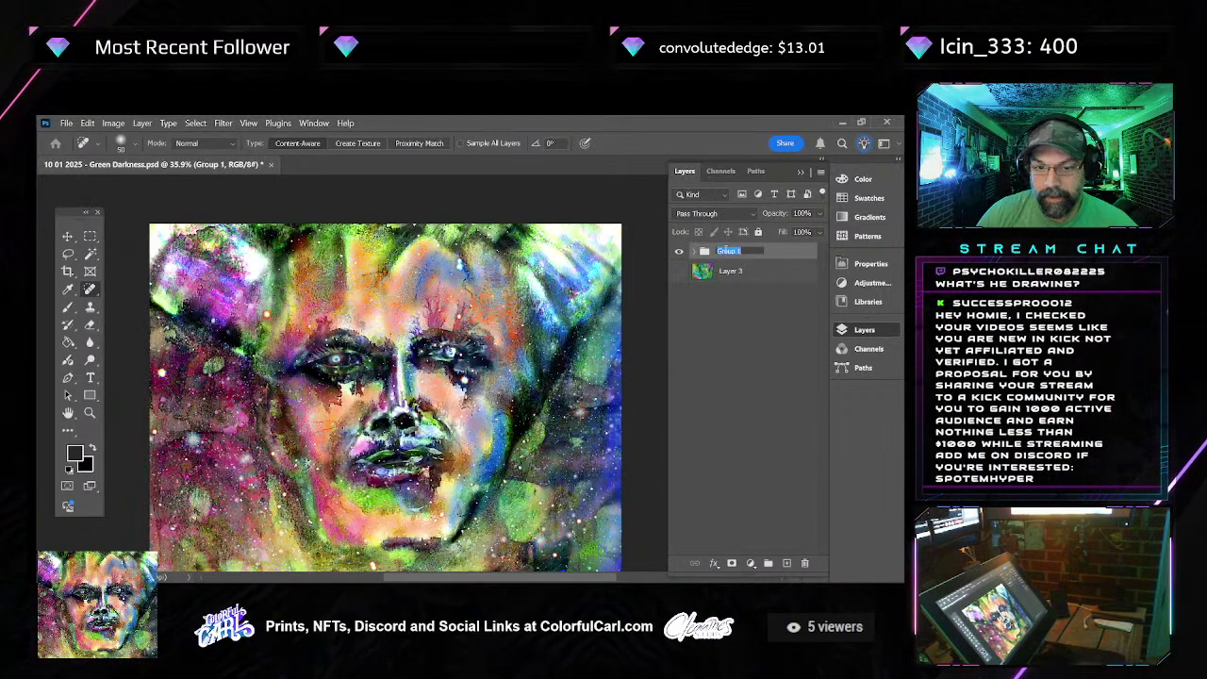
text(phase one)
key(Return)
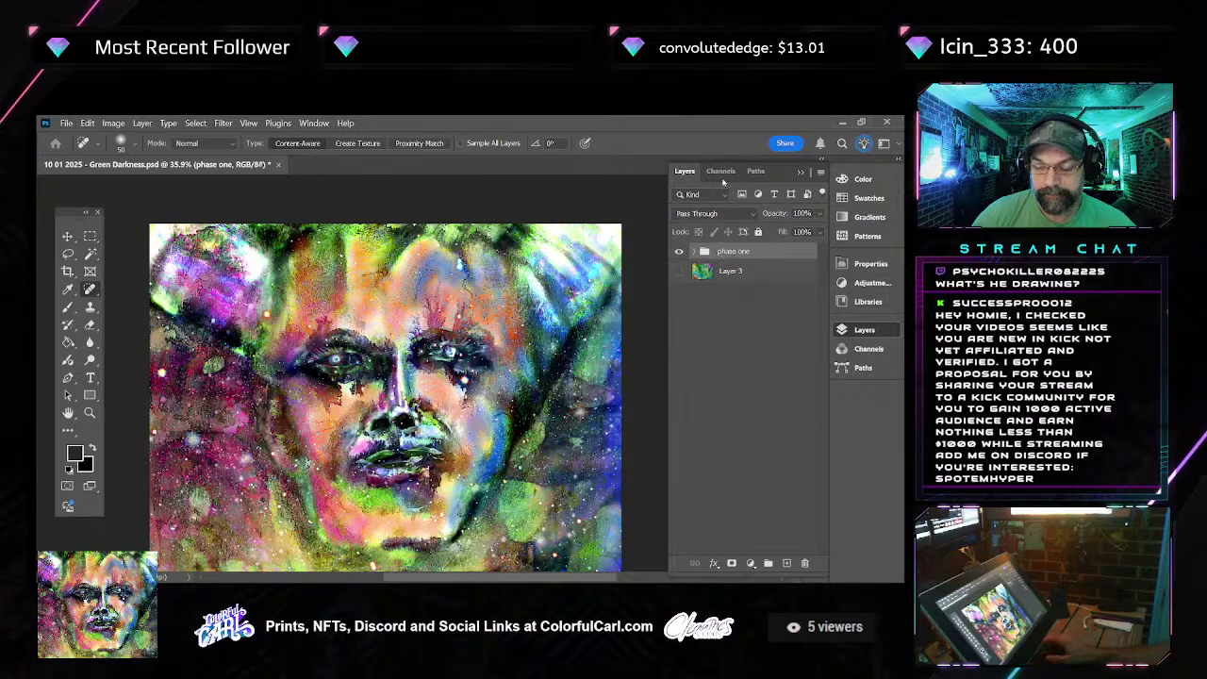
Duplicate the phase one group and flatten the copy by converting it to a smart object and rasterizing it
drag(782, 256, 786, 563)
right_click(775, 250)
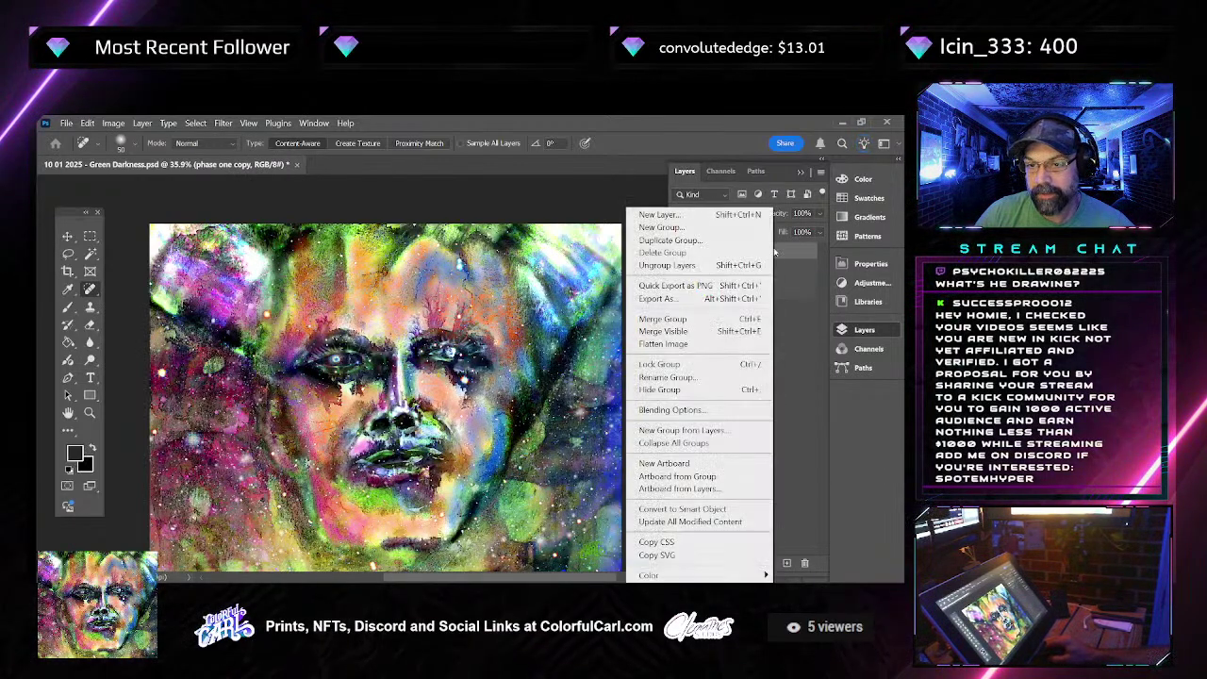
click(682, 510)
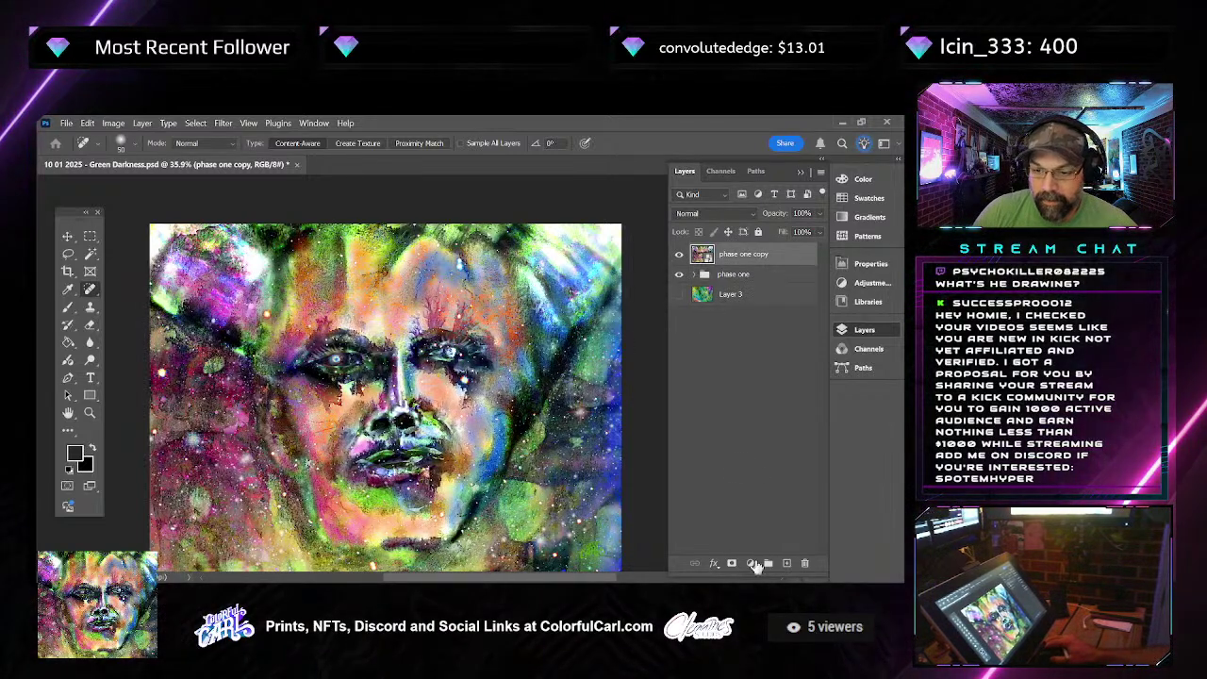
right_click(783, 259)
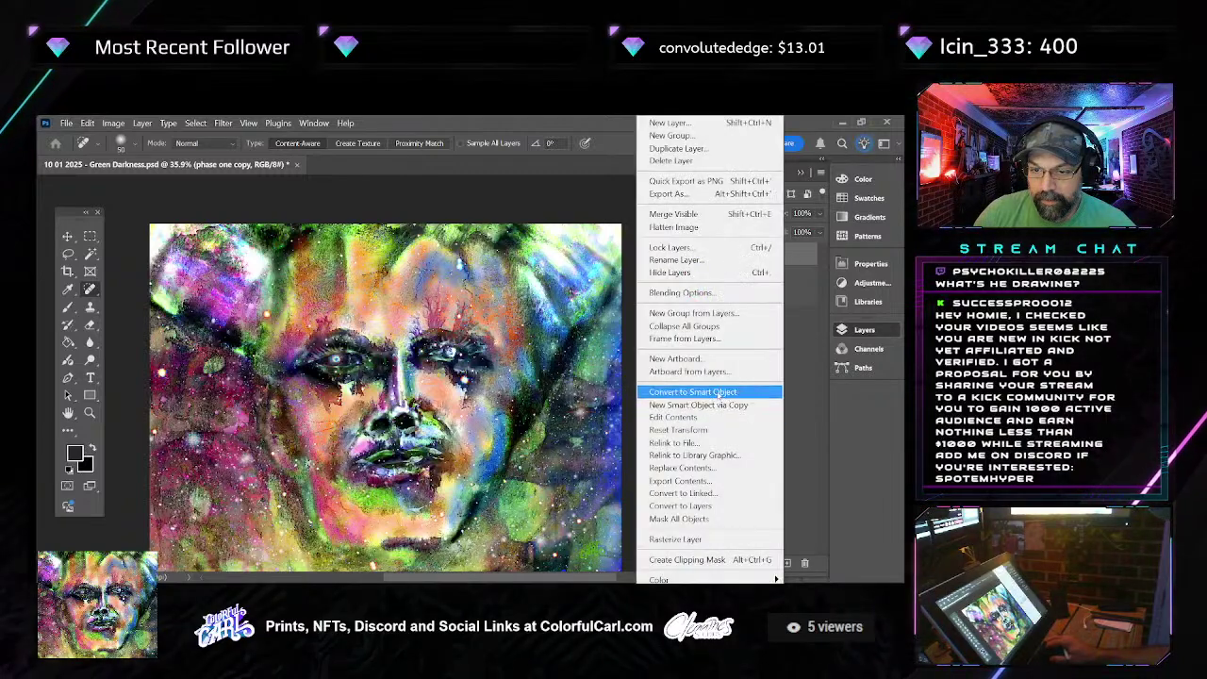
click(712, 541)
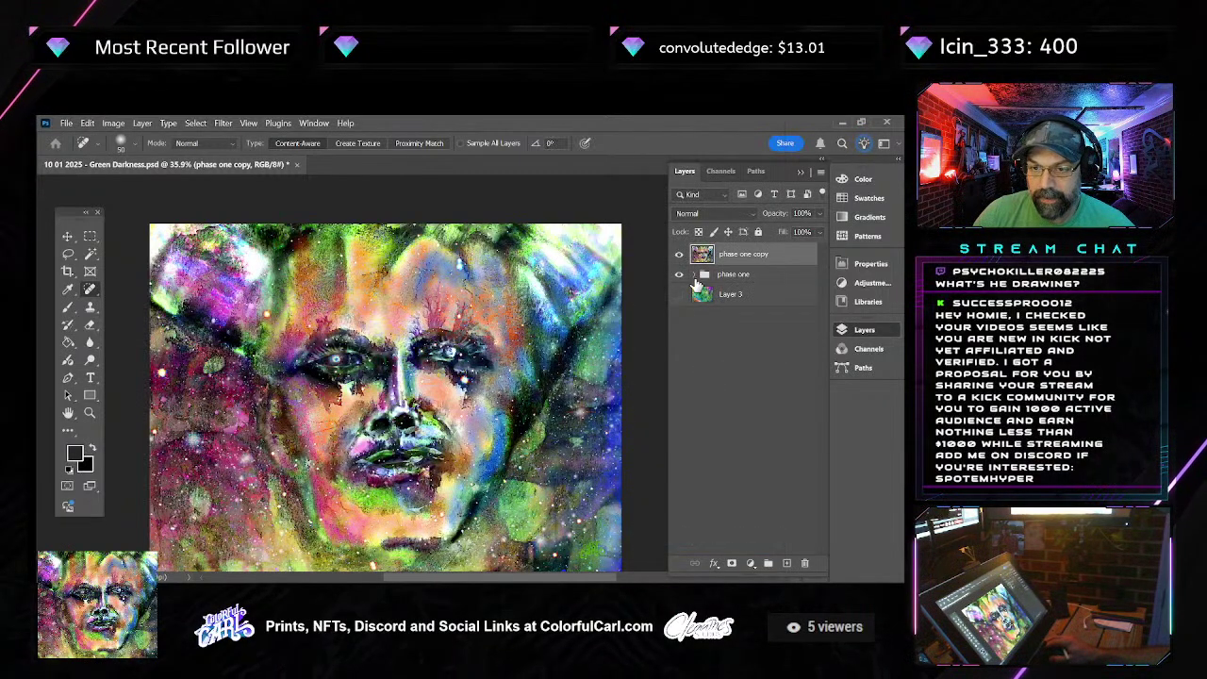
Examine the layers inside the phase one group, checking Layer 2 with the flattened phase one copy hidden
click(694, 274)
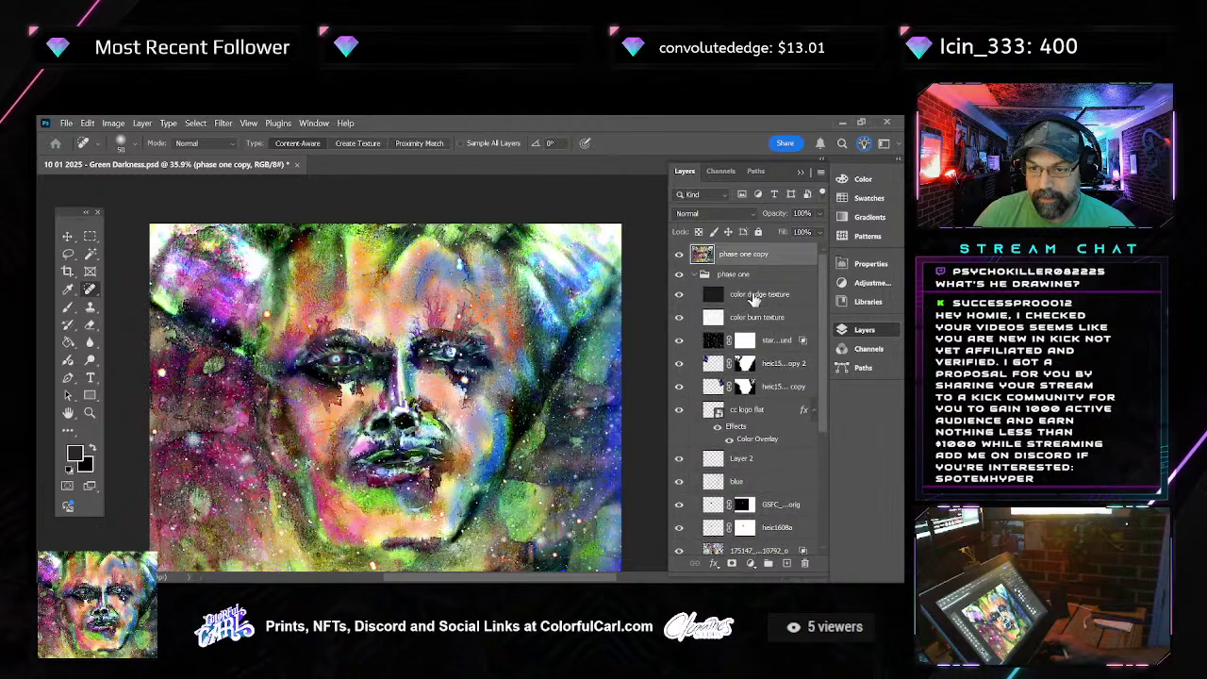
scroll(769, 415, down, 1)
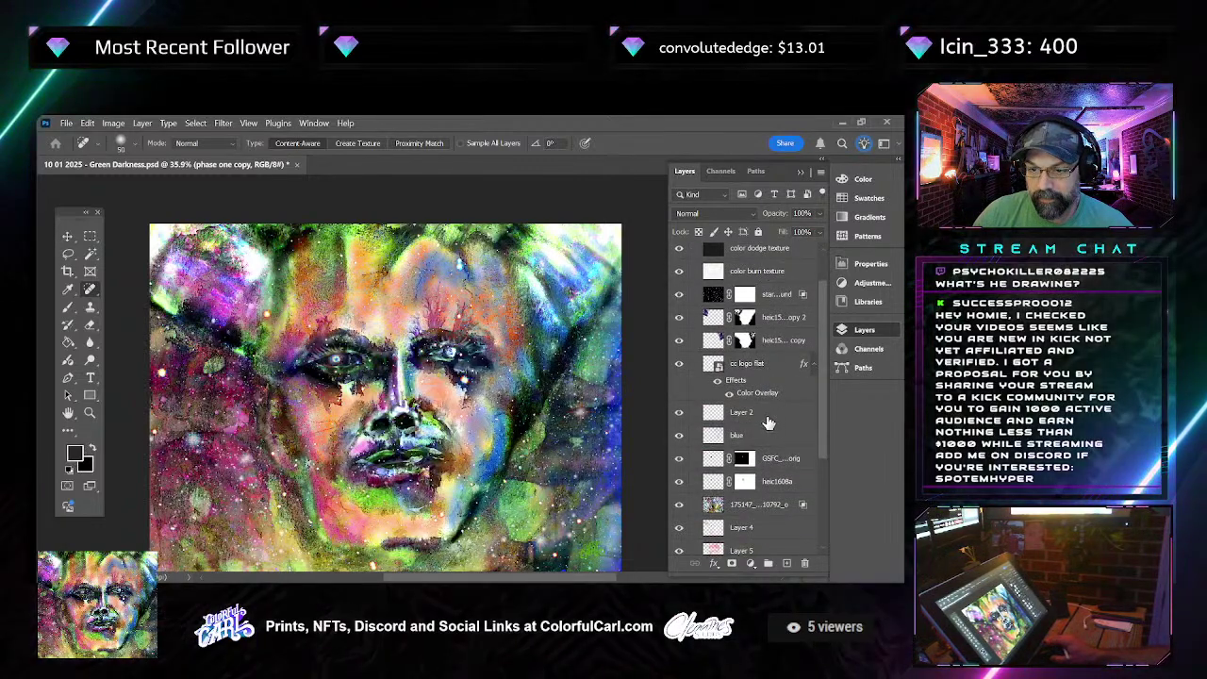
click(767, 418)
scroll(693, 258, up, 1)
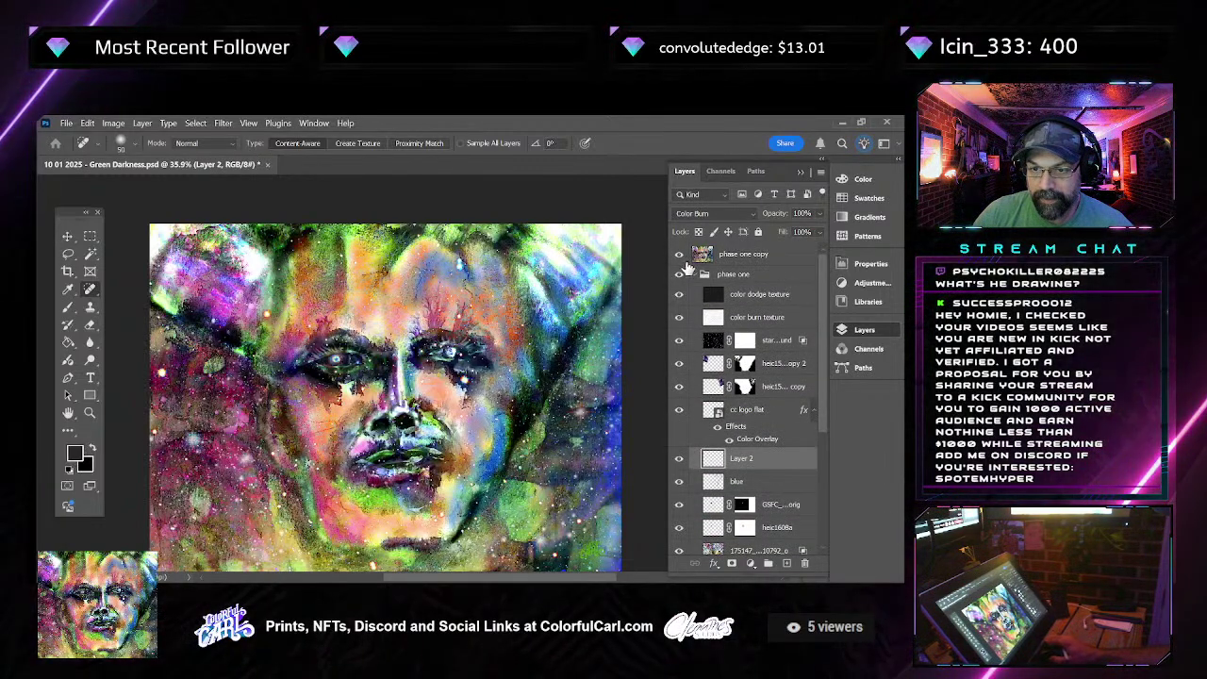
click(680, 460)
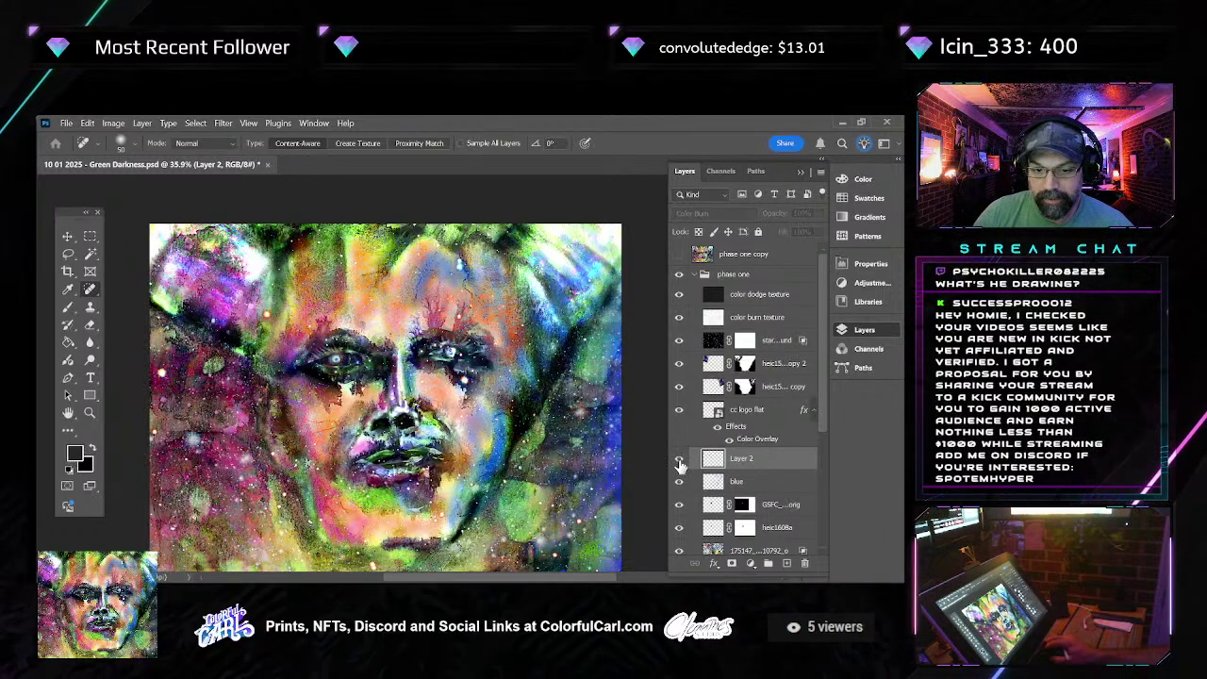
Duplicate the masked Layer 1 copy out of the phase one group to the bottom of the layer stack and collapse the group
scroll(734, 391, down, 4)
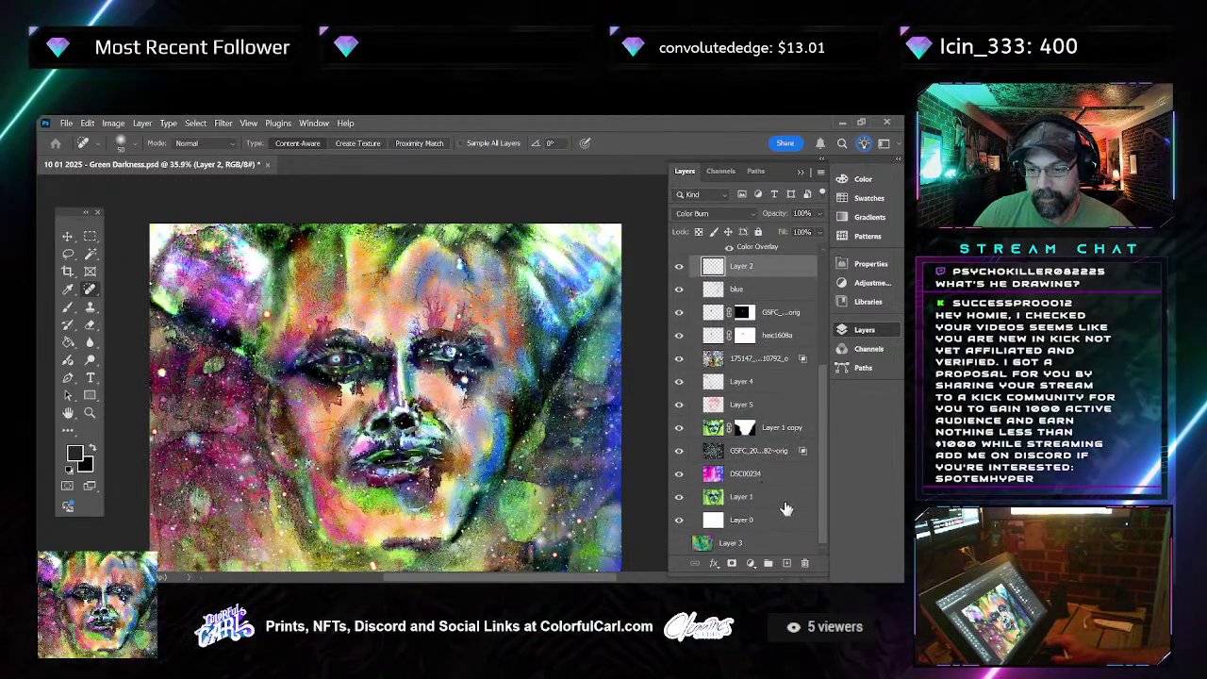
drag(780, 498, 795, 541)
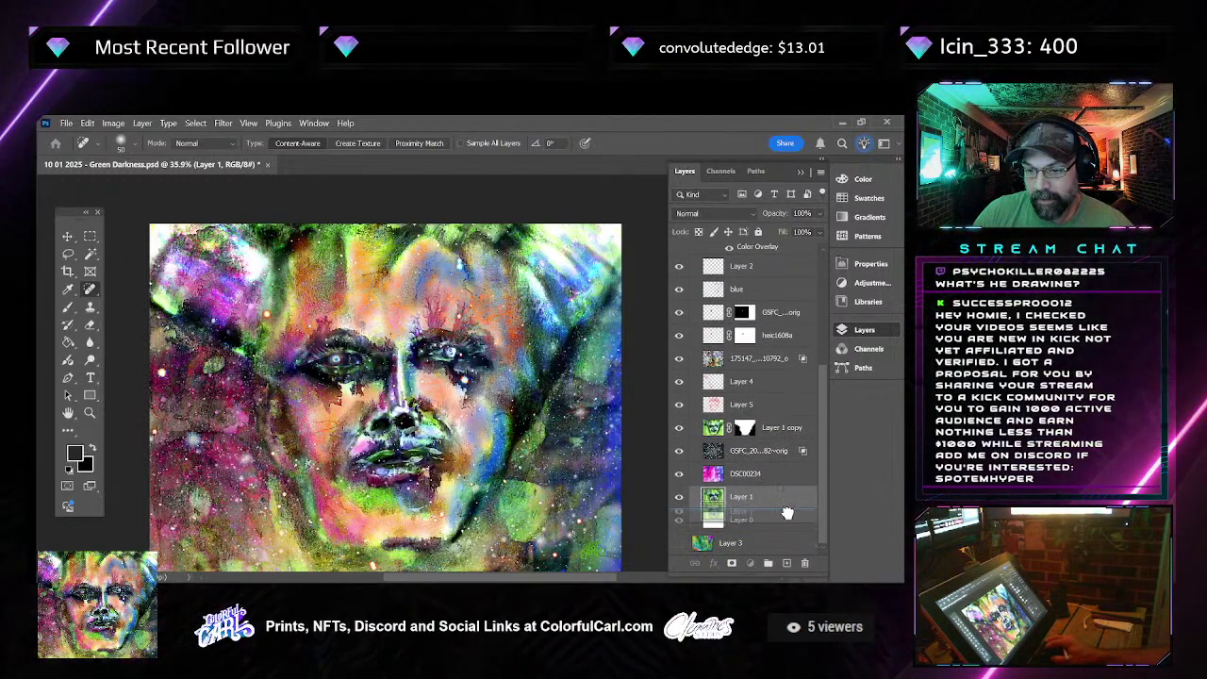
click(792, 429)
drag(795, 429, 764, 573)
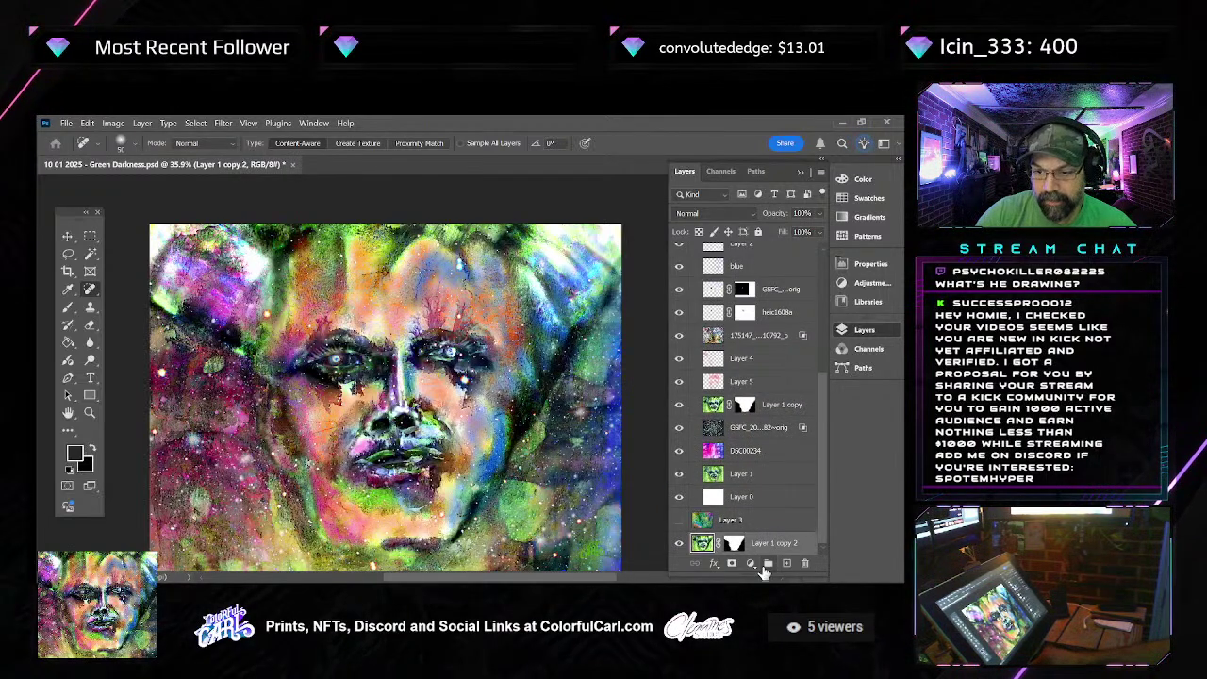
scroll(745, 311, up, 3)
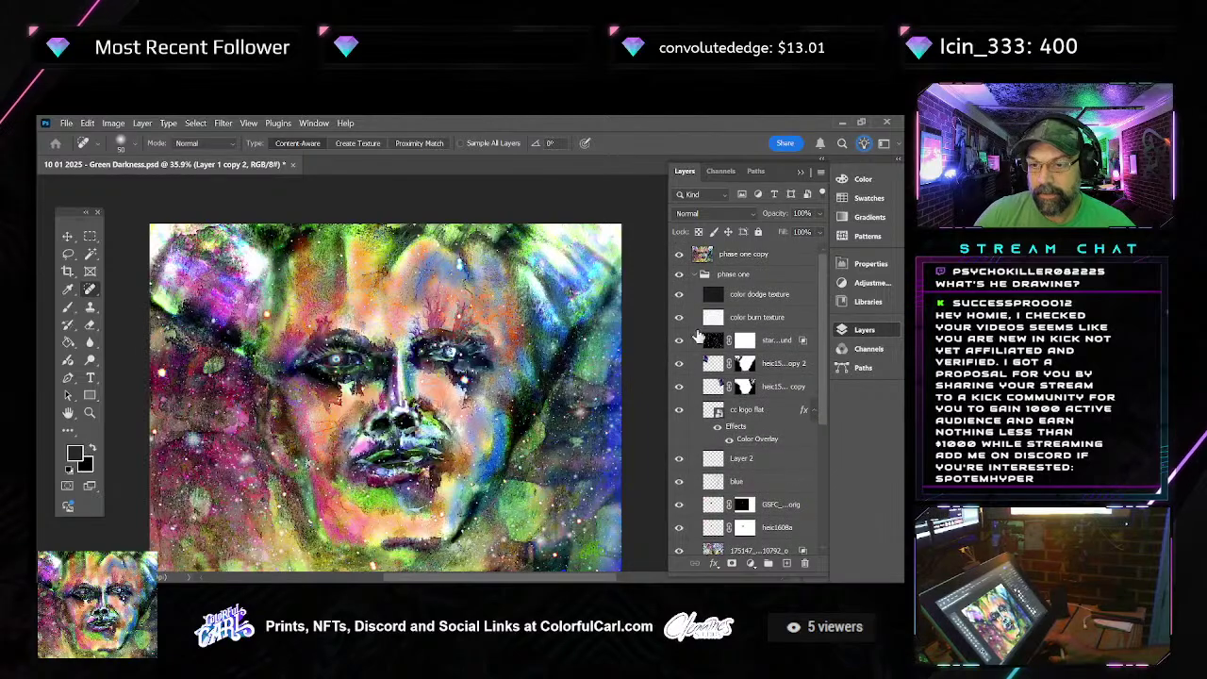
click(699, 276)
Inspect the flattened phase one copy around the mouth and cheeks and delete that layer
click(745, 254)
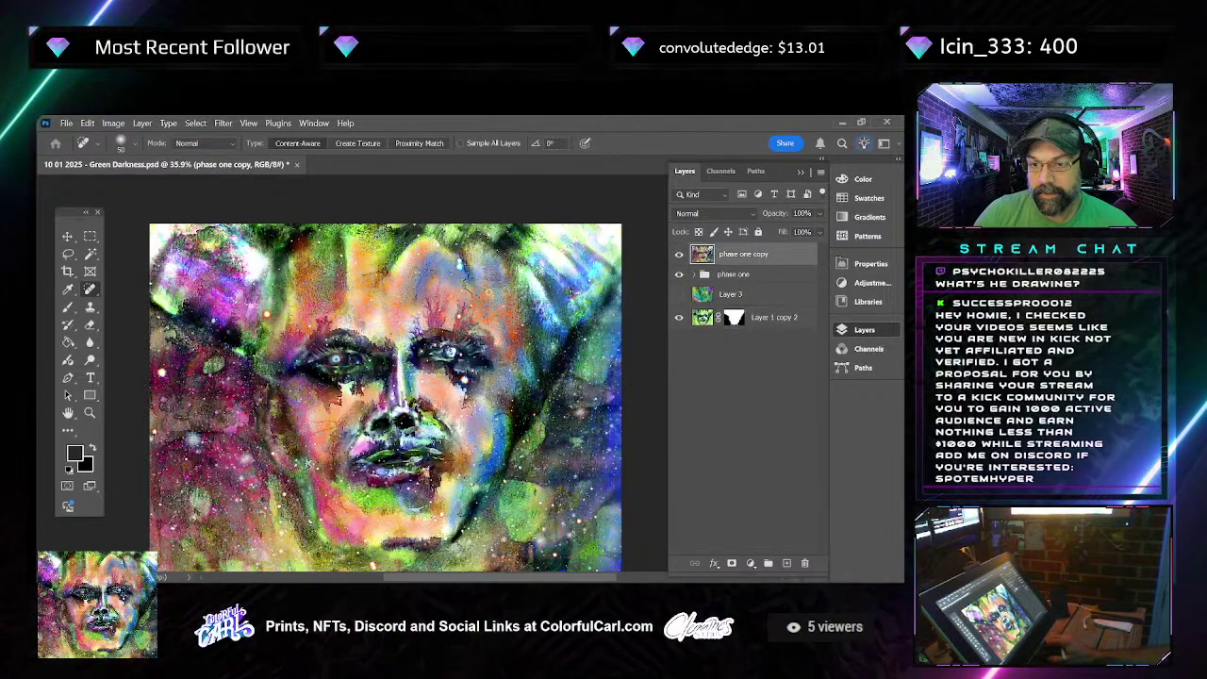
drag(354, 449, 342, 400)
scroll(342, 400, up, 4)
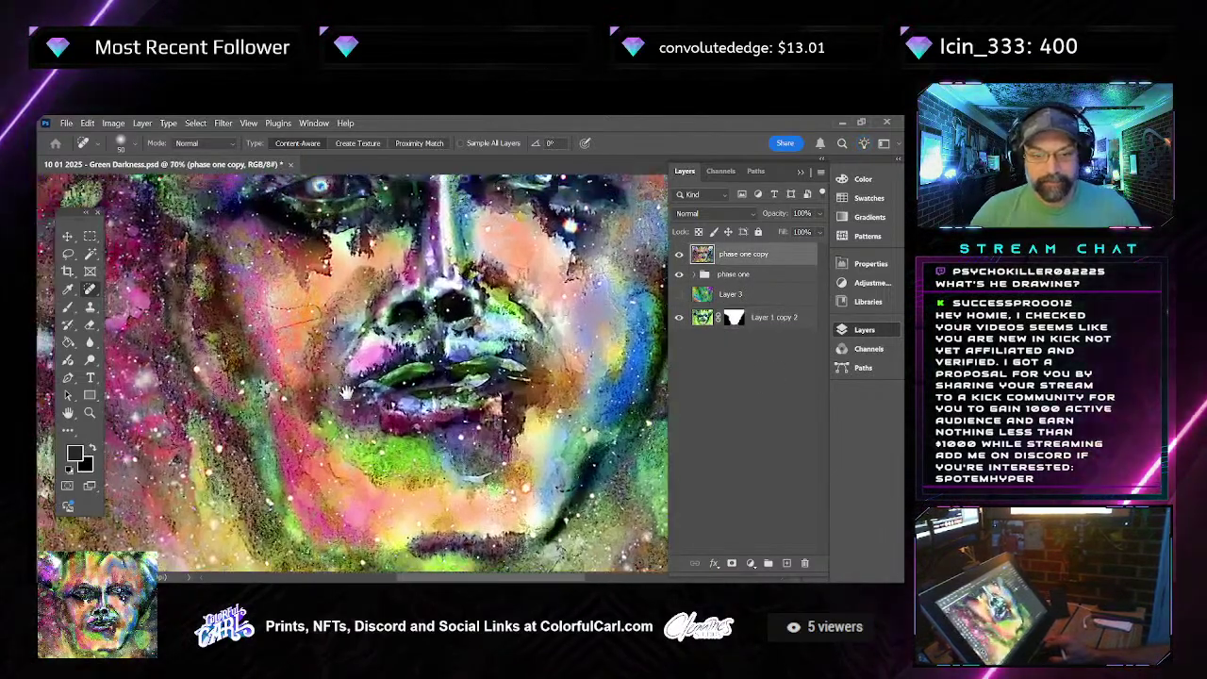
scroll(368, 440, down, 5)
scroll(368, 439, down, 2)
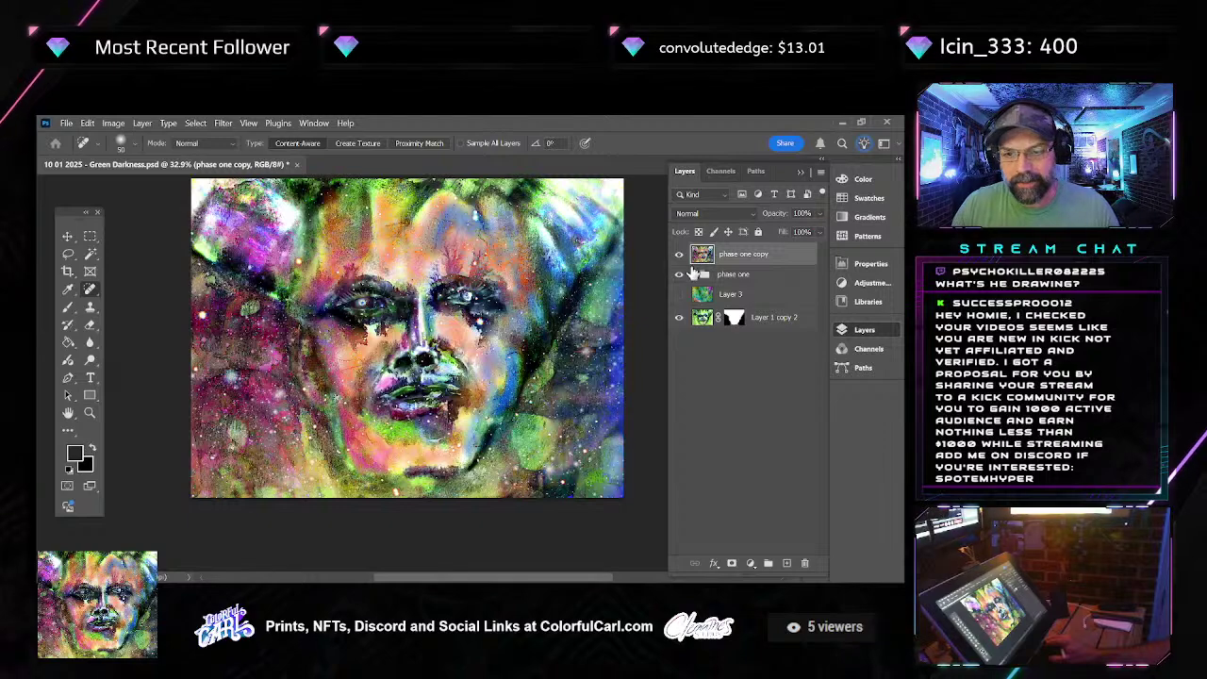
key(Delete)
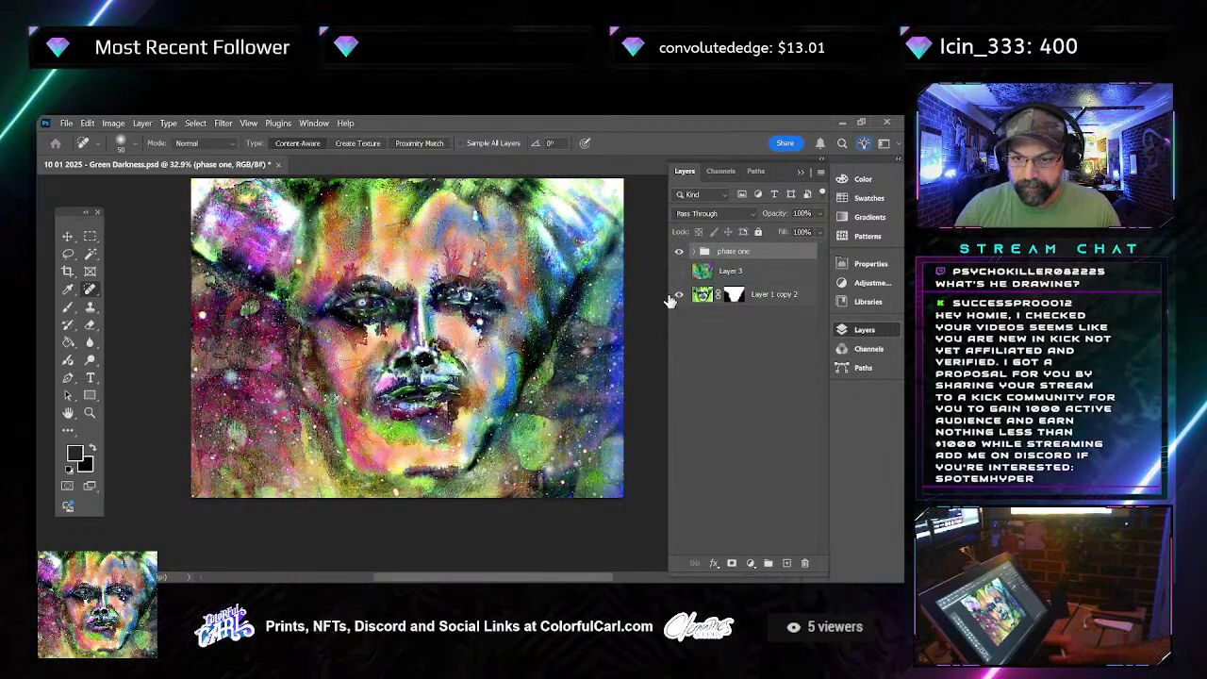
Hide the color dodge texture, color burn texture and star layers inside the phase one group
click(695, 252)
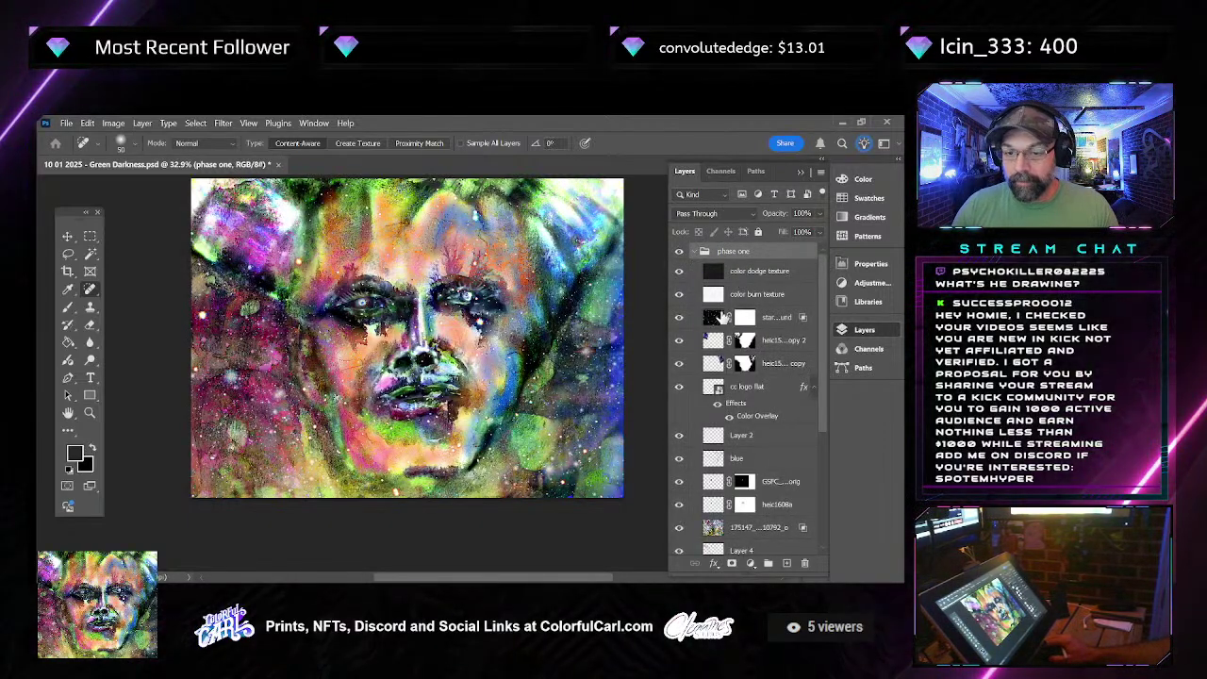
click(679, 270)
click(679, 293)
click(679, 316)
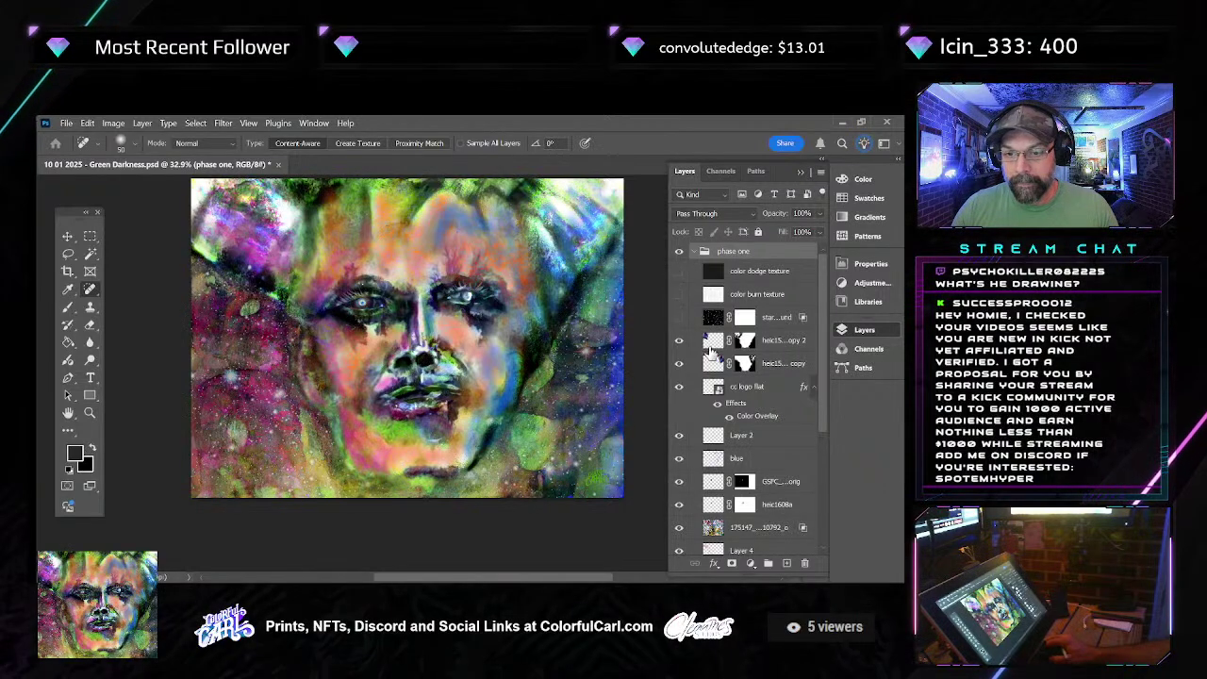
Copy the layers from heic1520a copy 2 down to Layer 0 into a new group above phase one
click(754, 339)
scroll(754, 396, down, 5)
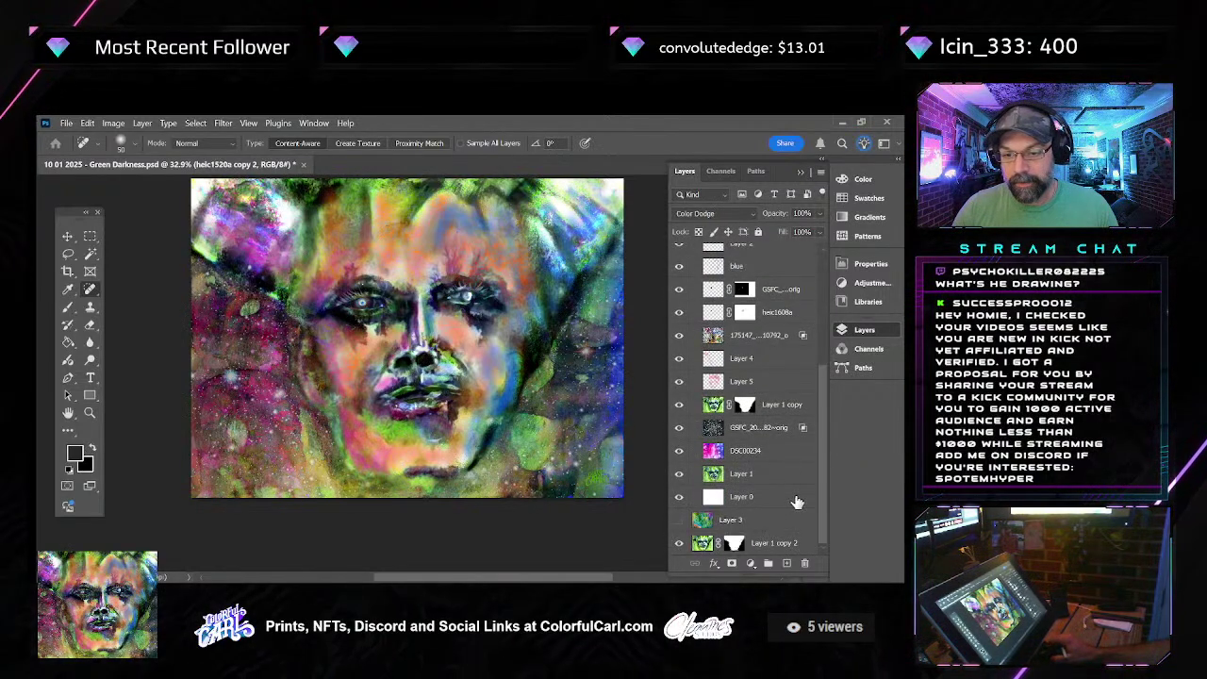
shift+click(797, 501)
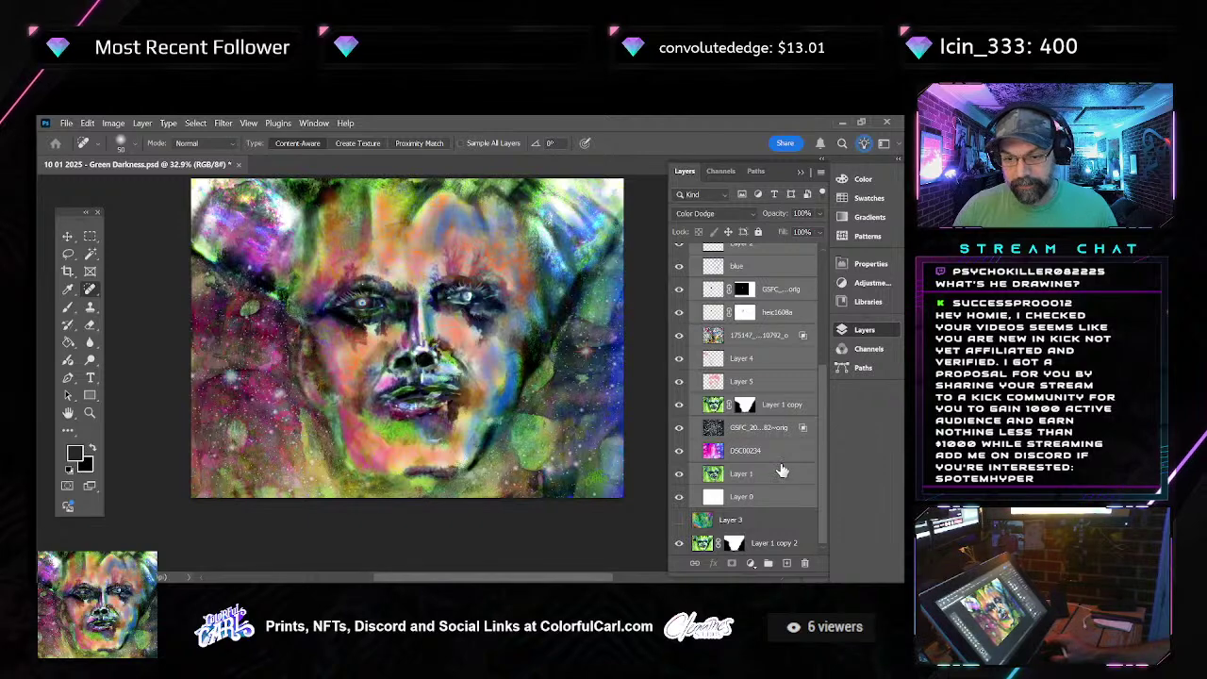
click(769, 563)
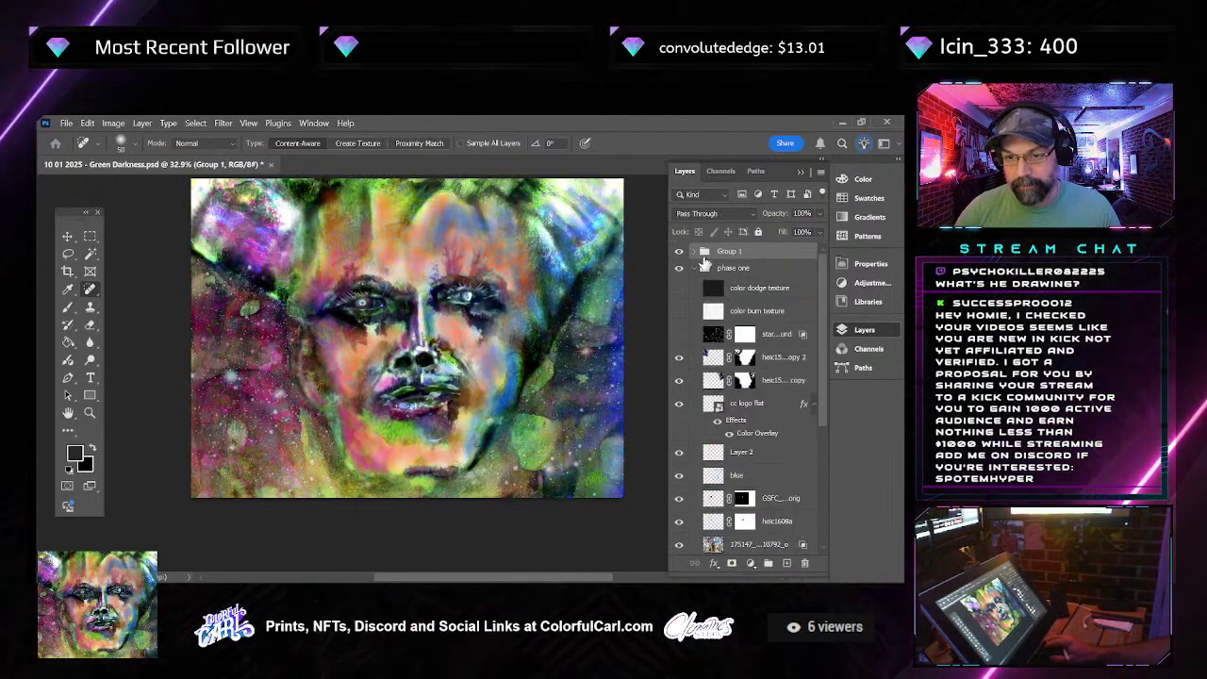
Collapse the phase one group and hide it
click(694, 270)
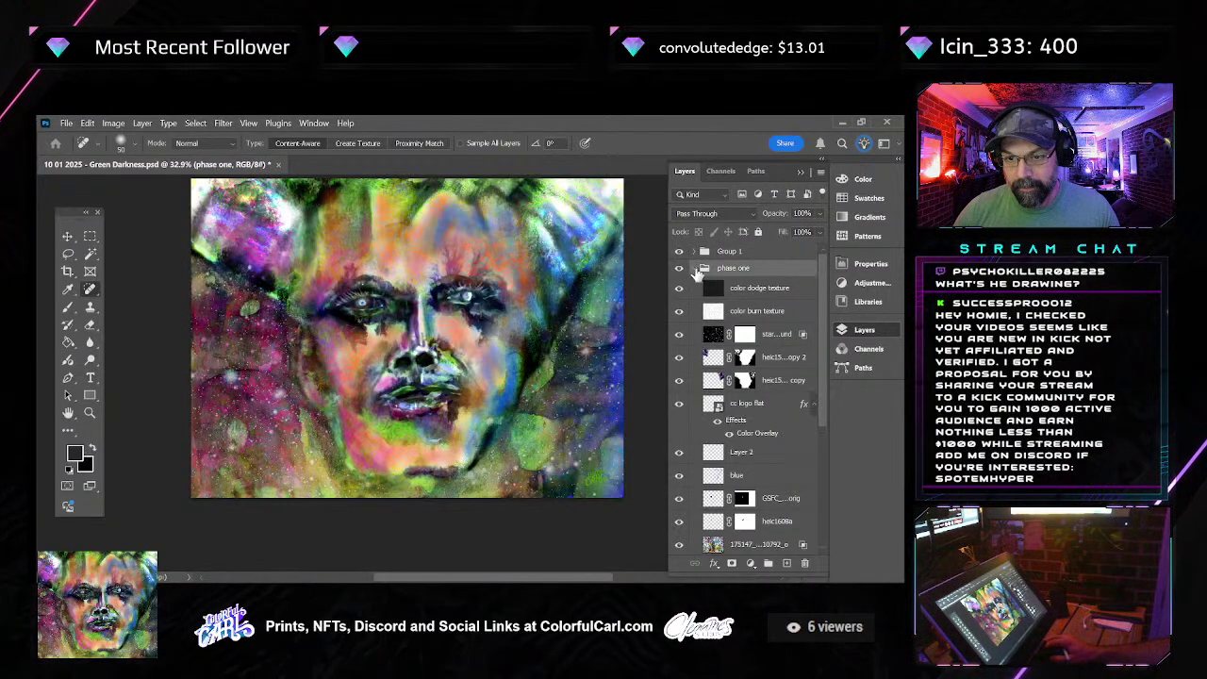
click(694, 268)
click(679, 268)
double_click(733, 268)
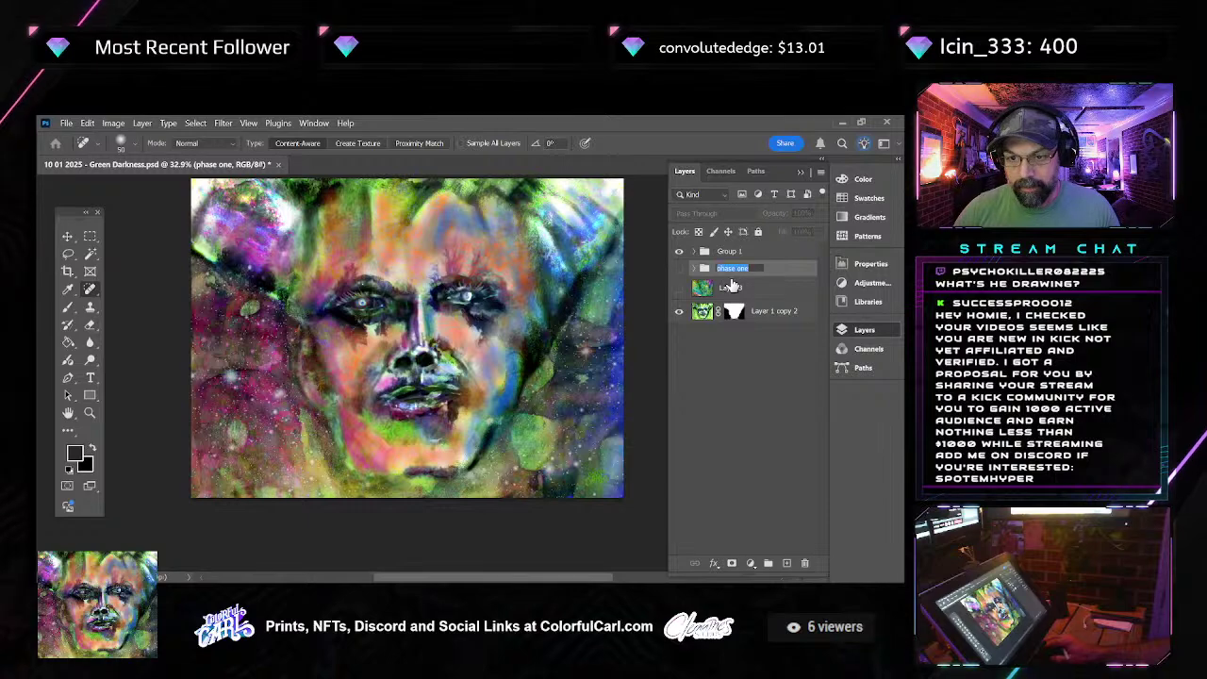
text(test)
key(BackSpace)
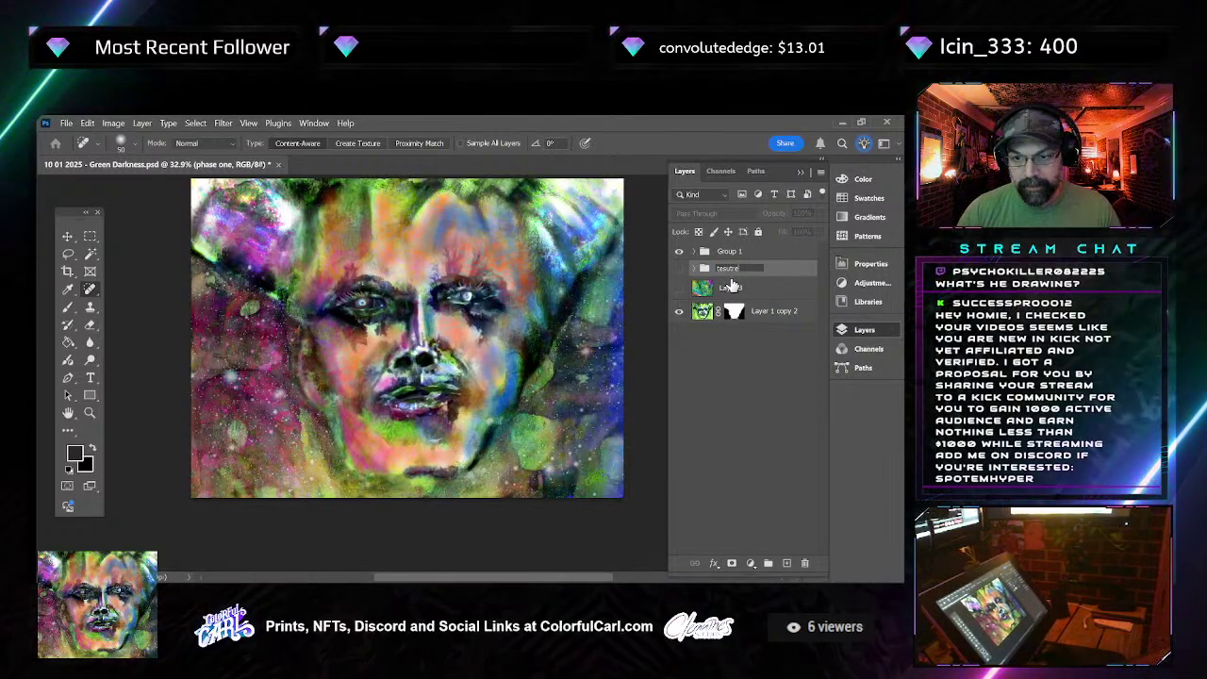
text(tuers adn)
key(BackSpace)
key(BackSpace)
key(BackSpace)
key(BackSpace)
key(BackSpace)
key(BackSpace)
key(BackSpace)
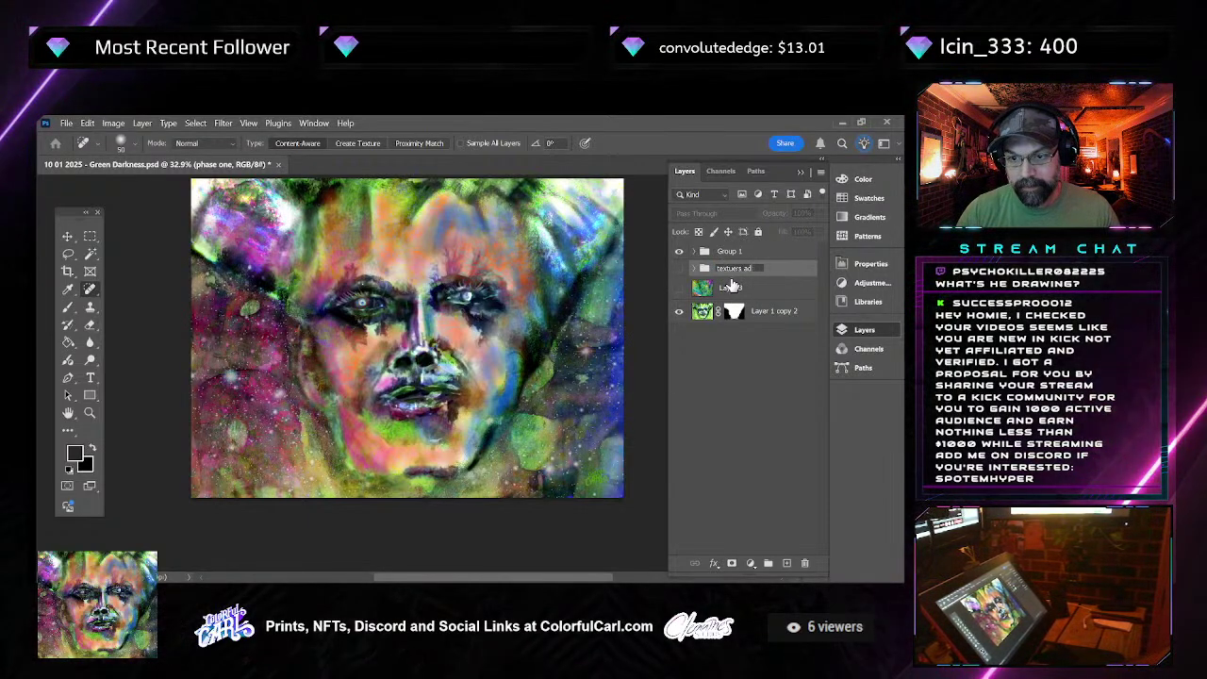
text(res and)
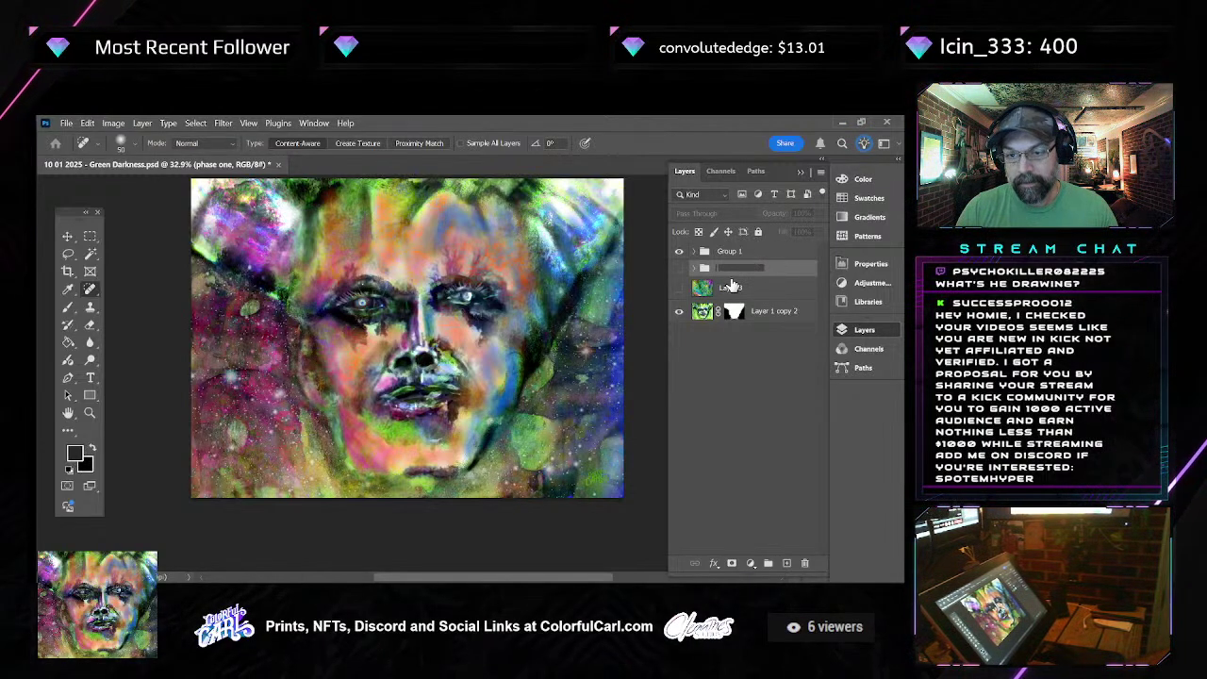
key(Escape)
Hide Layer 1 copy 2 and check the contents of Group 1 by switching its visibility off and on
click(730, 251)
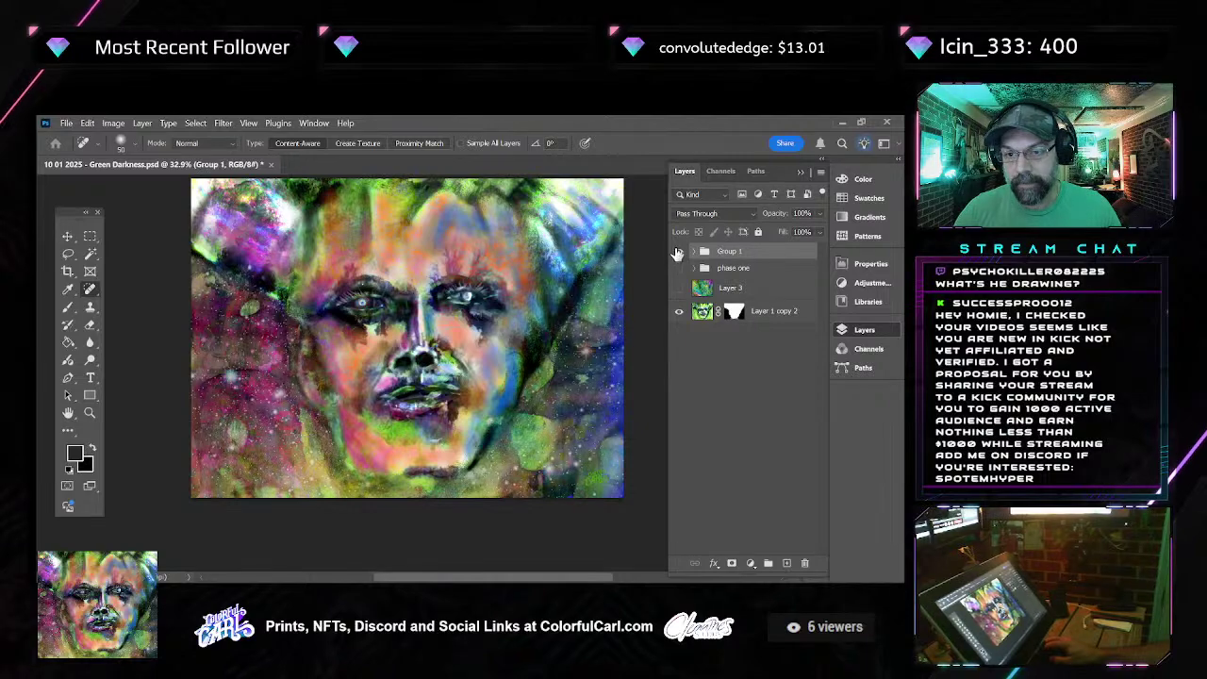
click(678, 252)
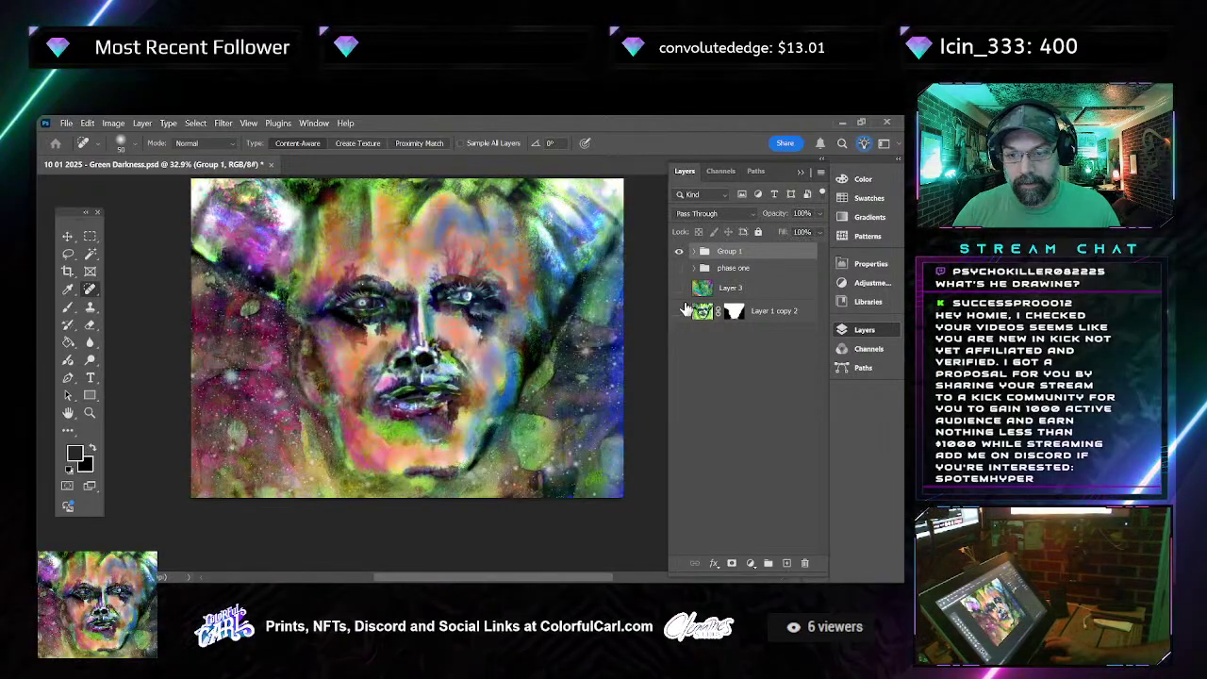
alt+click(678, 255)
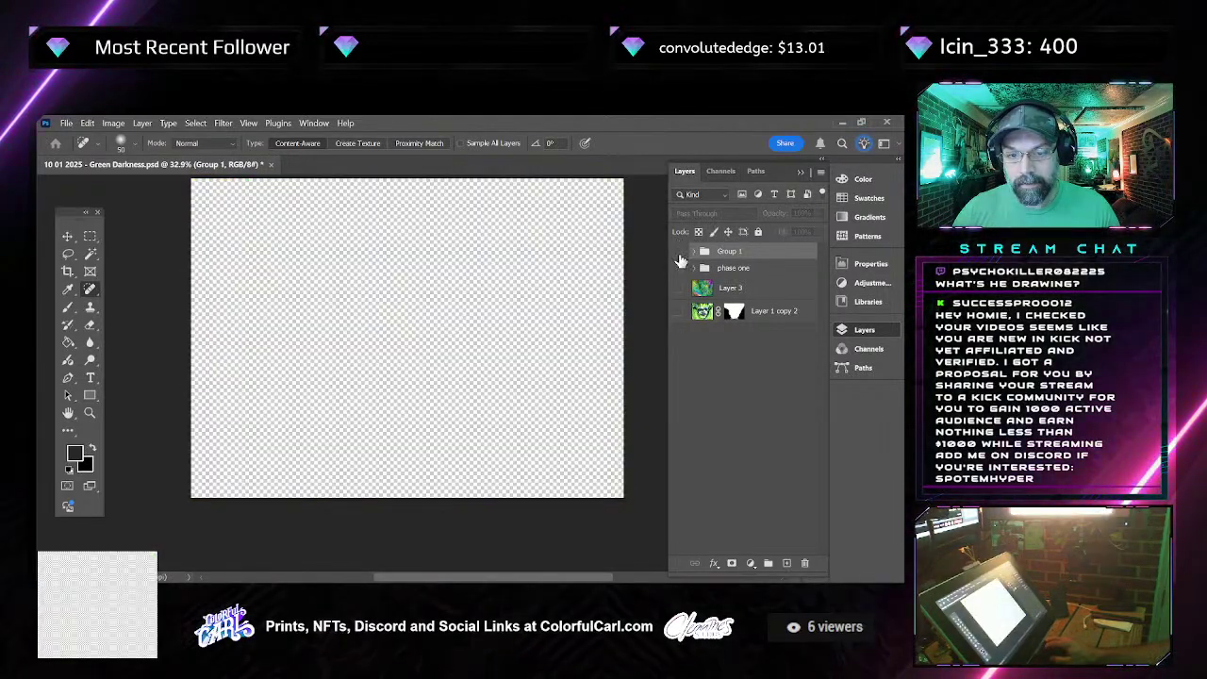
alt+click(681, 261)
Merge Group 1 into a single layer
right_click(759, 251)
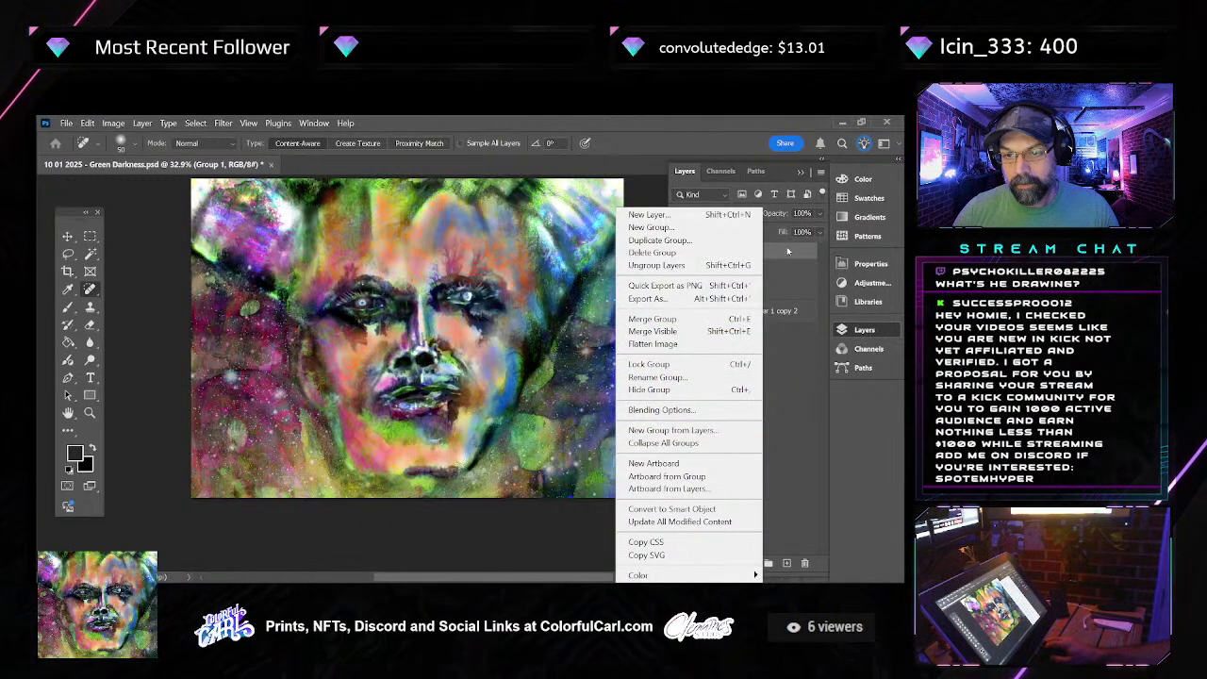
right_click(787, 283)
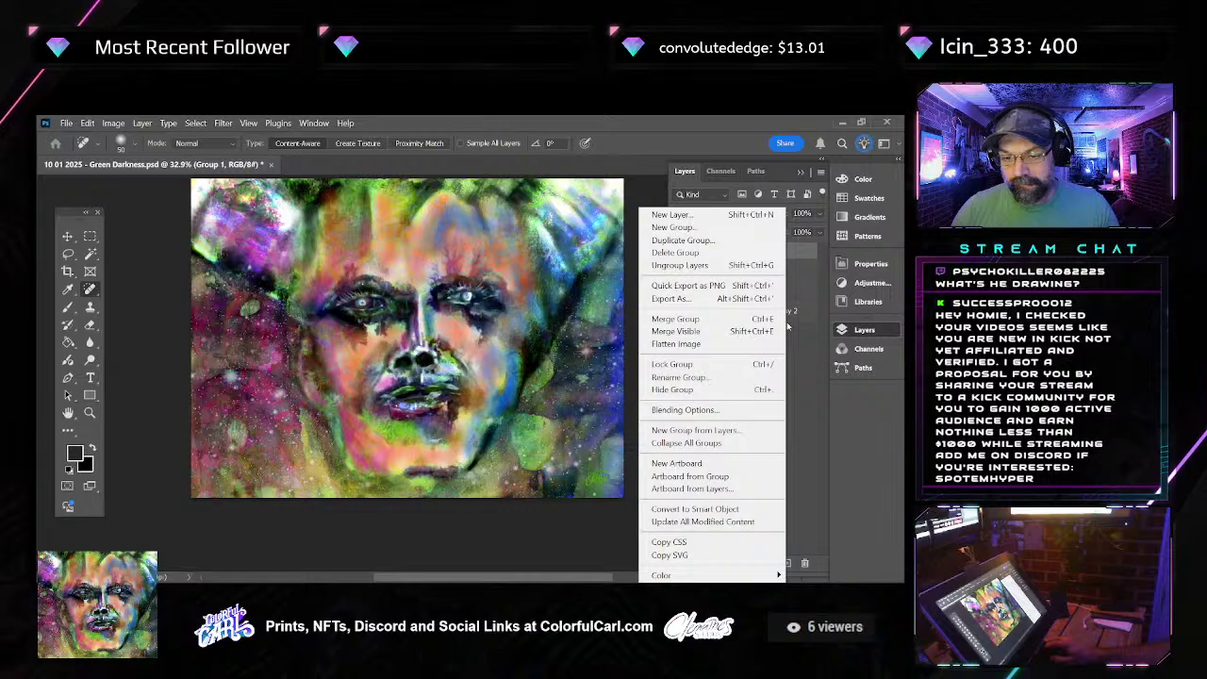
click(675, 319)
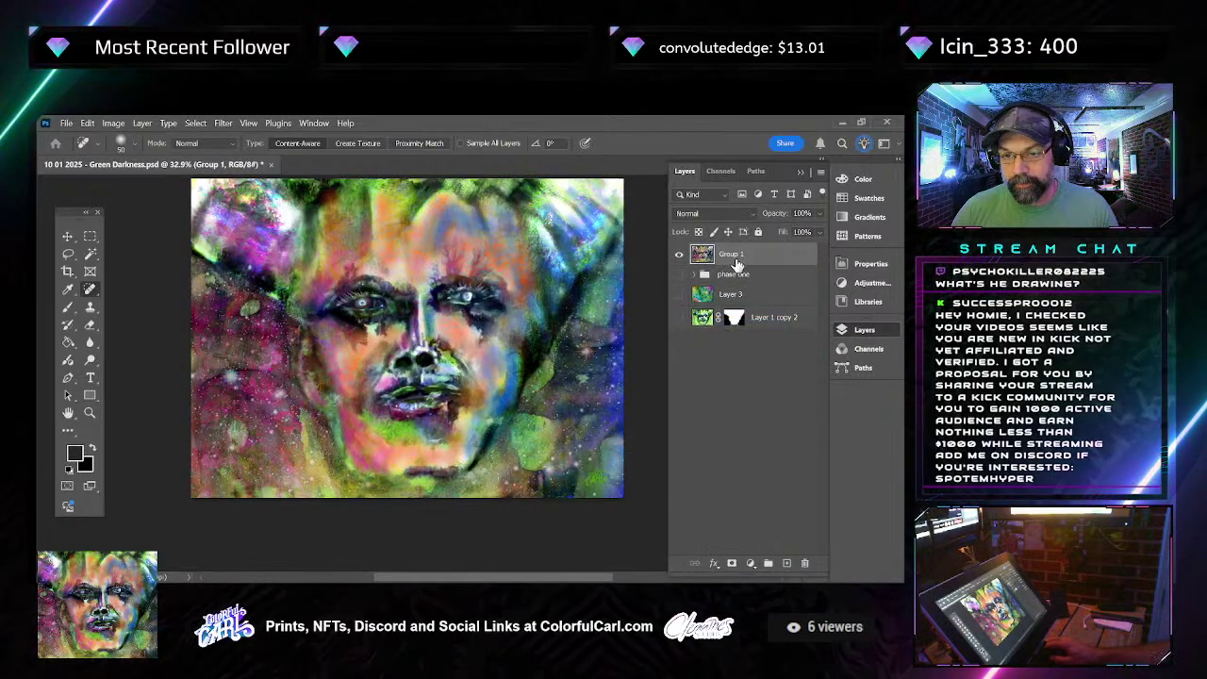
Switch to the Burn tool and adjust its brush to 25 px for work on the face
scroll(411, 345, up, 3)
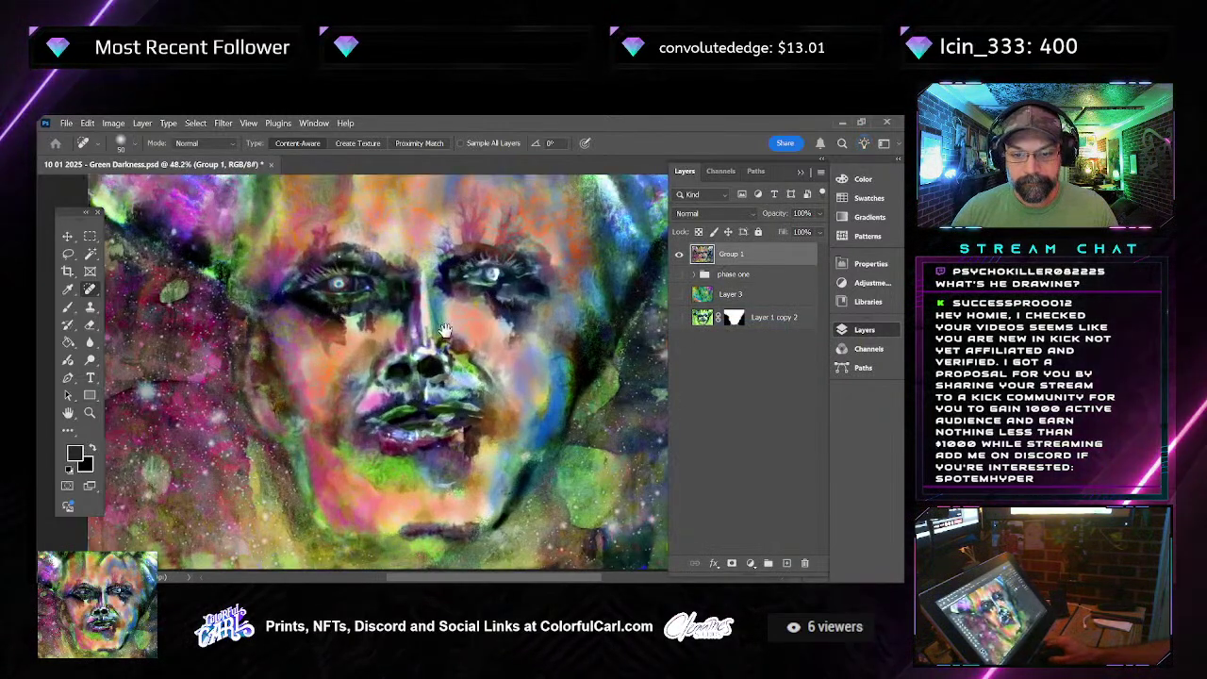
key(b)
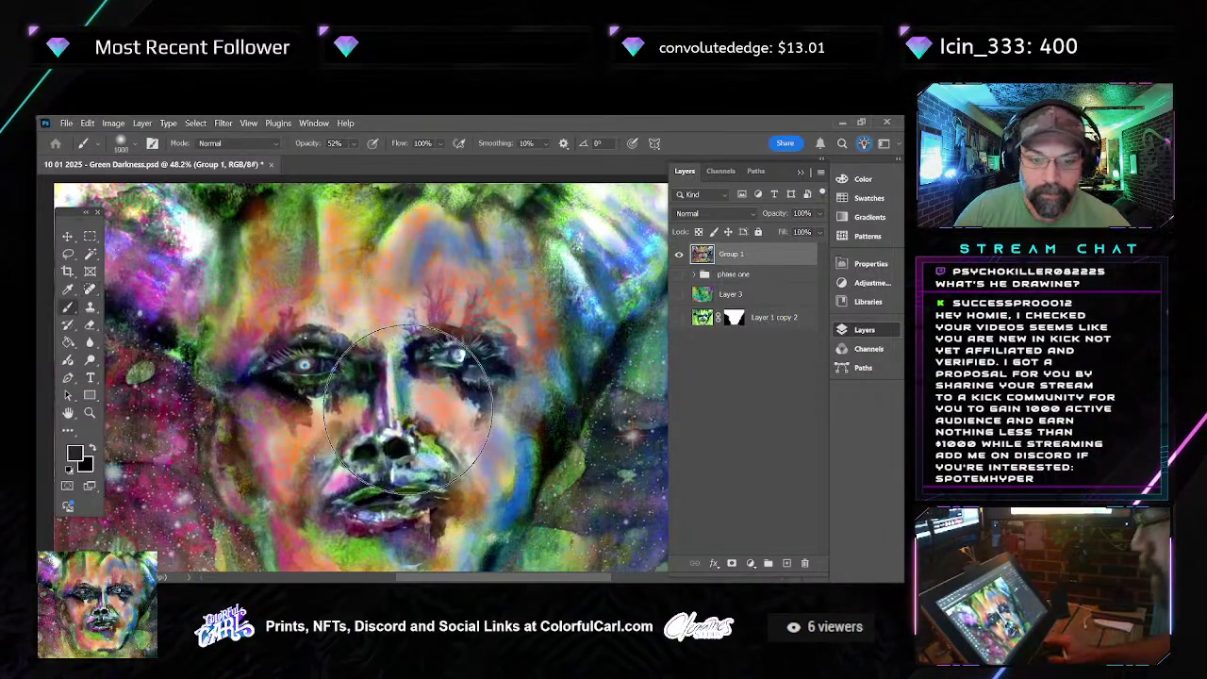
drag(407, 405, 335, 321)
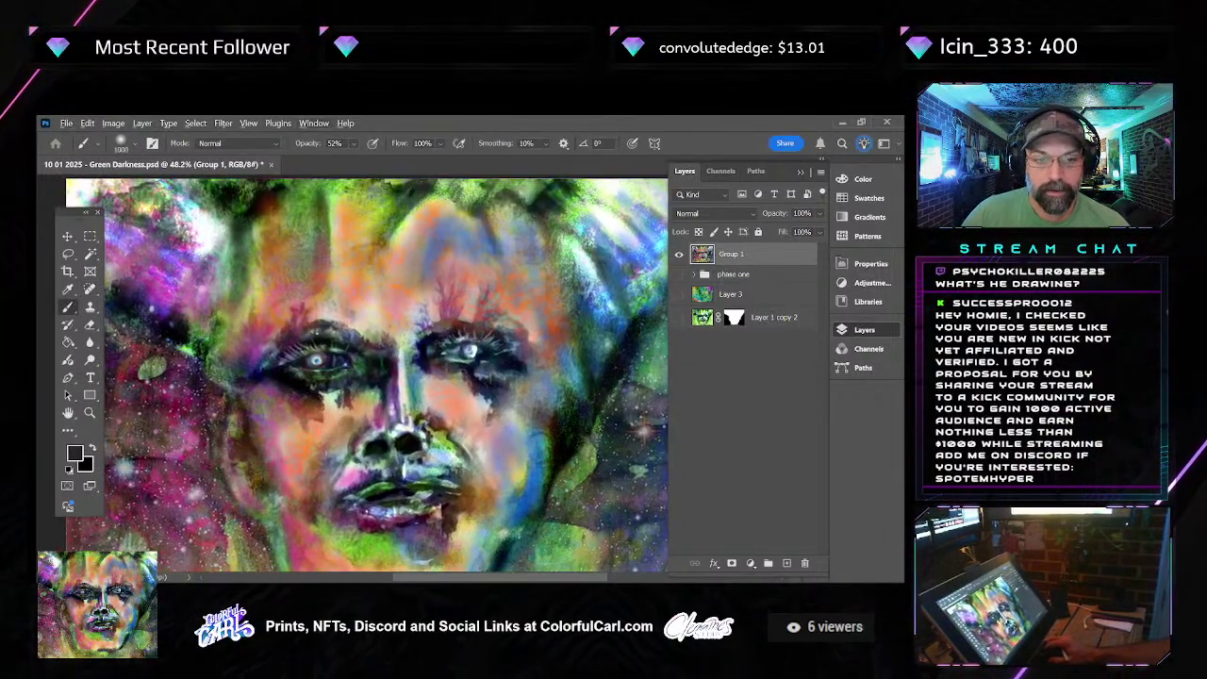
click(90, 360)
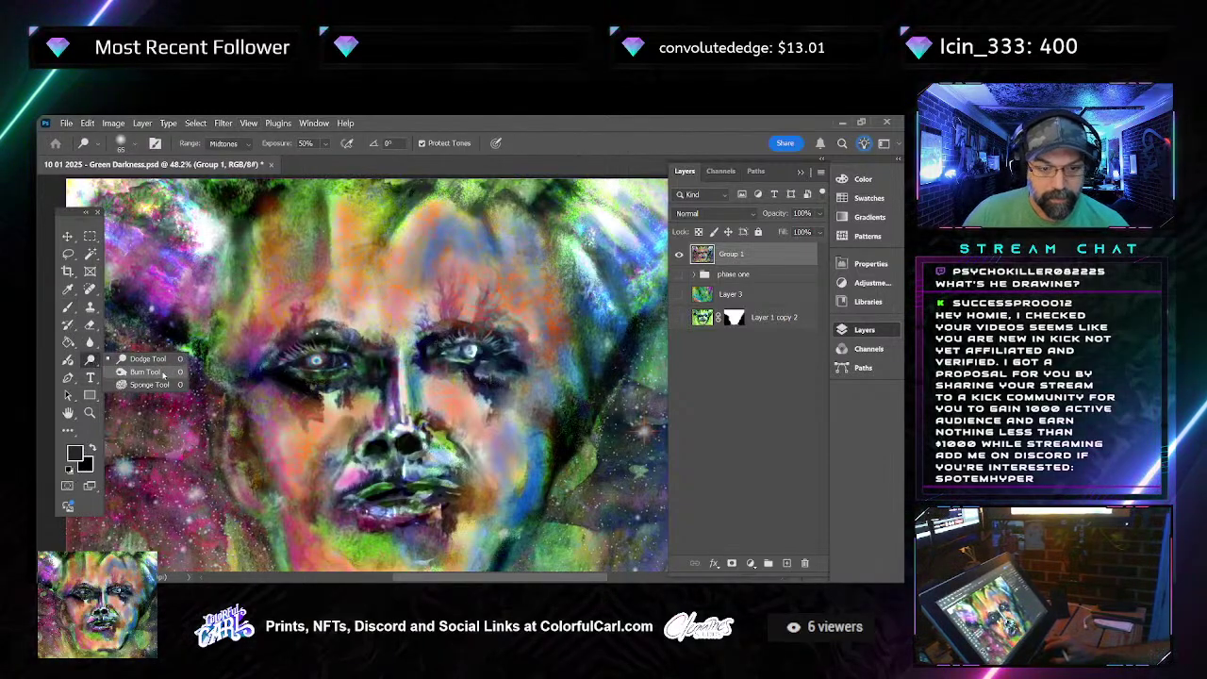
click(146, 372)
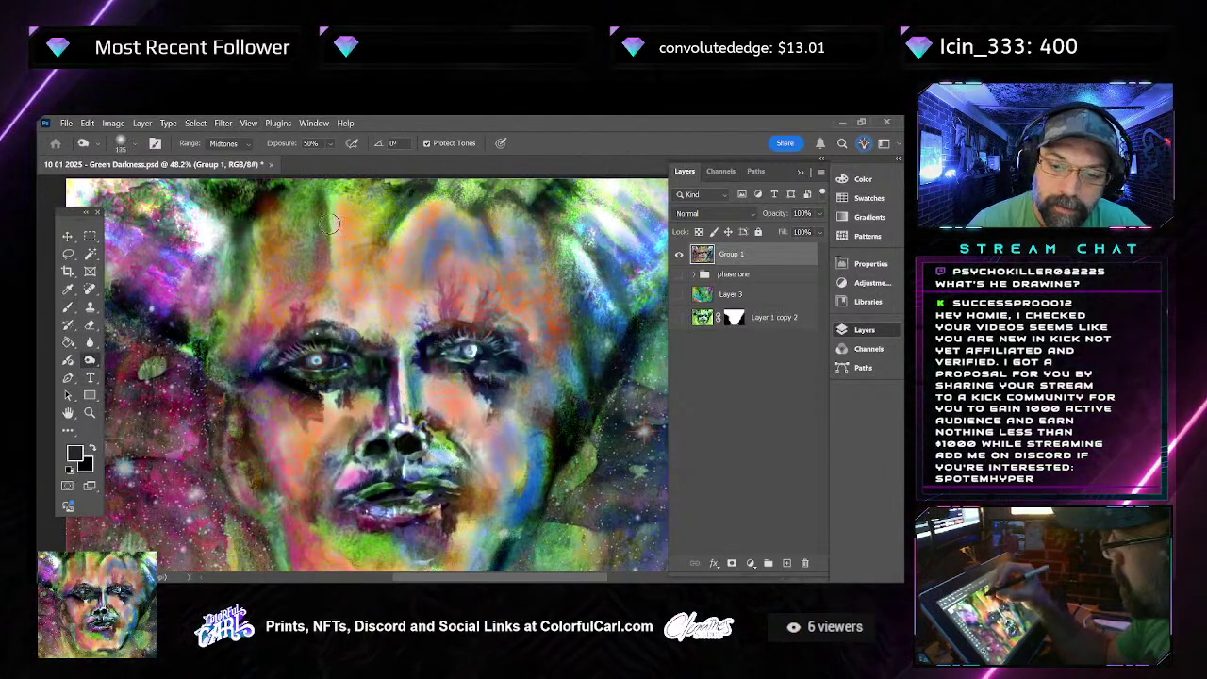
key(bracketright)
key(bracketright)
key(bracketright)
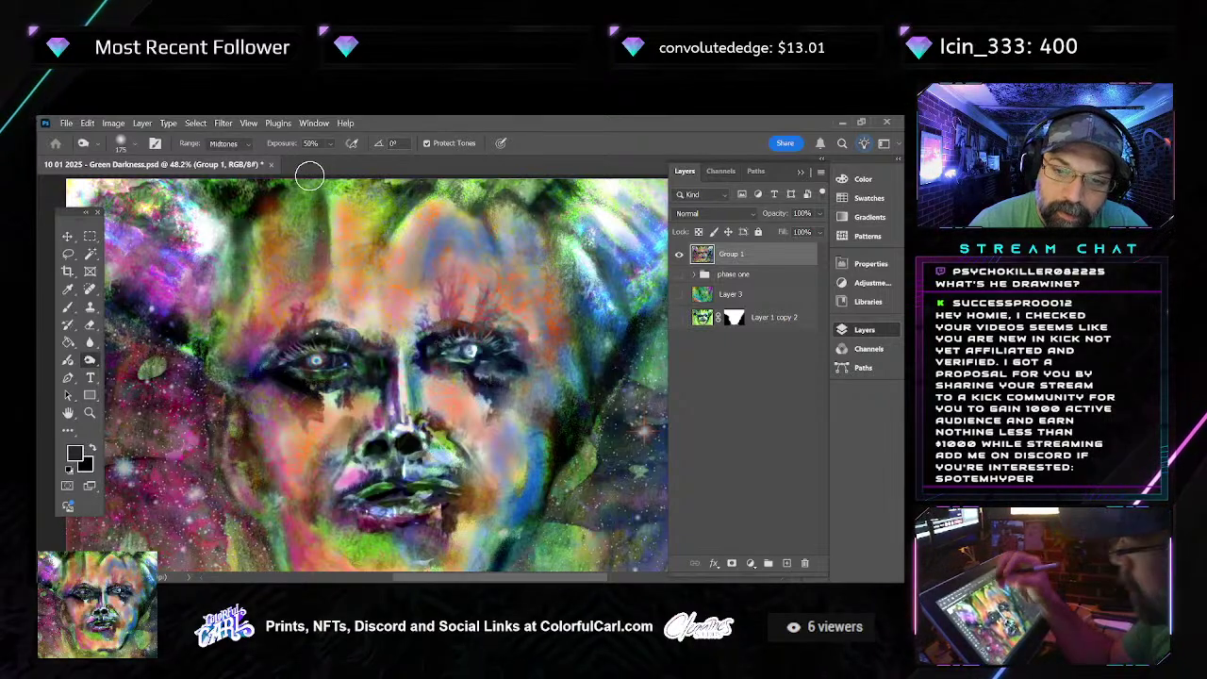
key(bracketleft)
key(bracketleft)
key(bracketleft)
key(bracketleft)
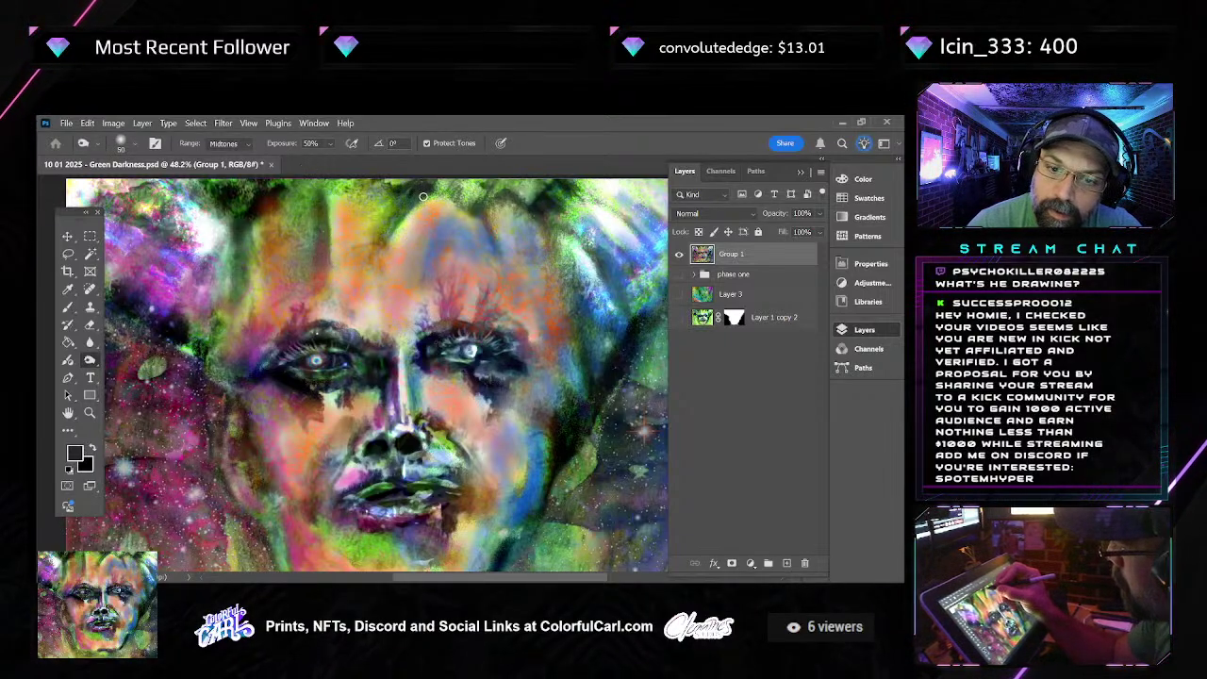
drag(431, 198, 338, 208)
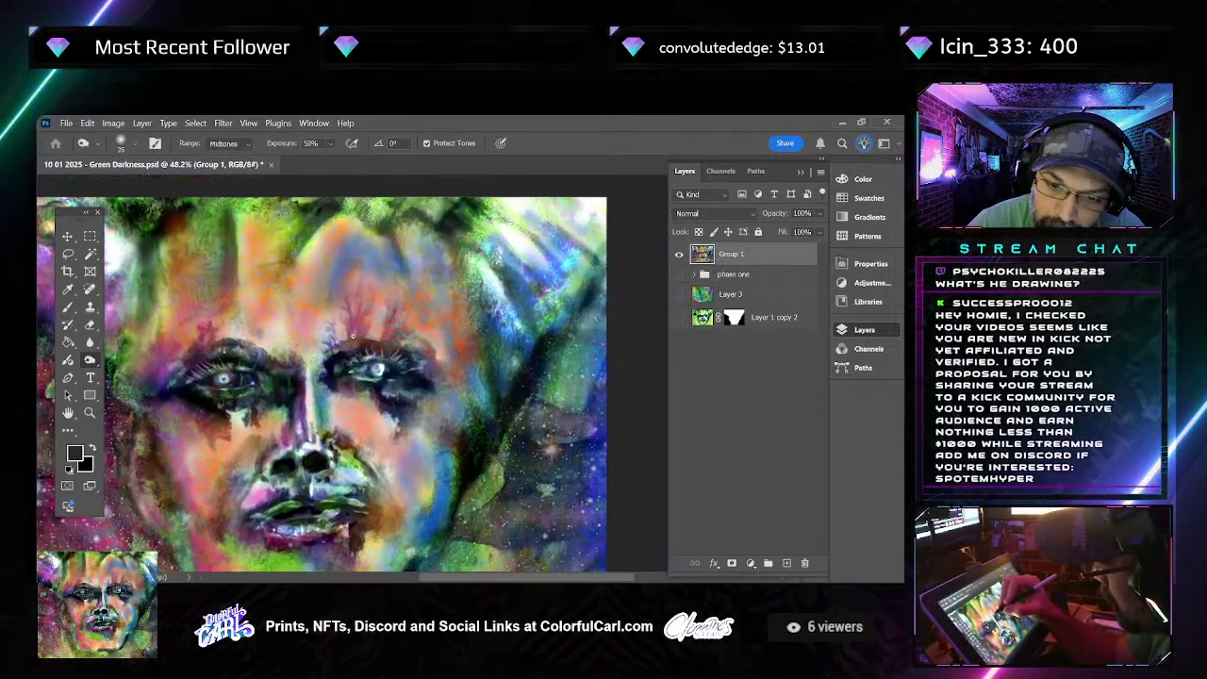
Try to give the Burn tool the KYLE Ultimate Pencil Hard brush from the Dry Media Brushes
right_click(381, 313)
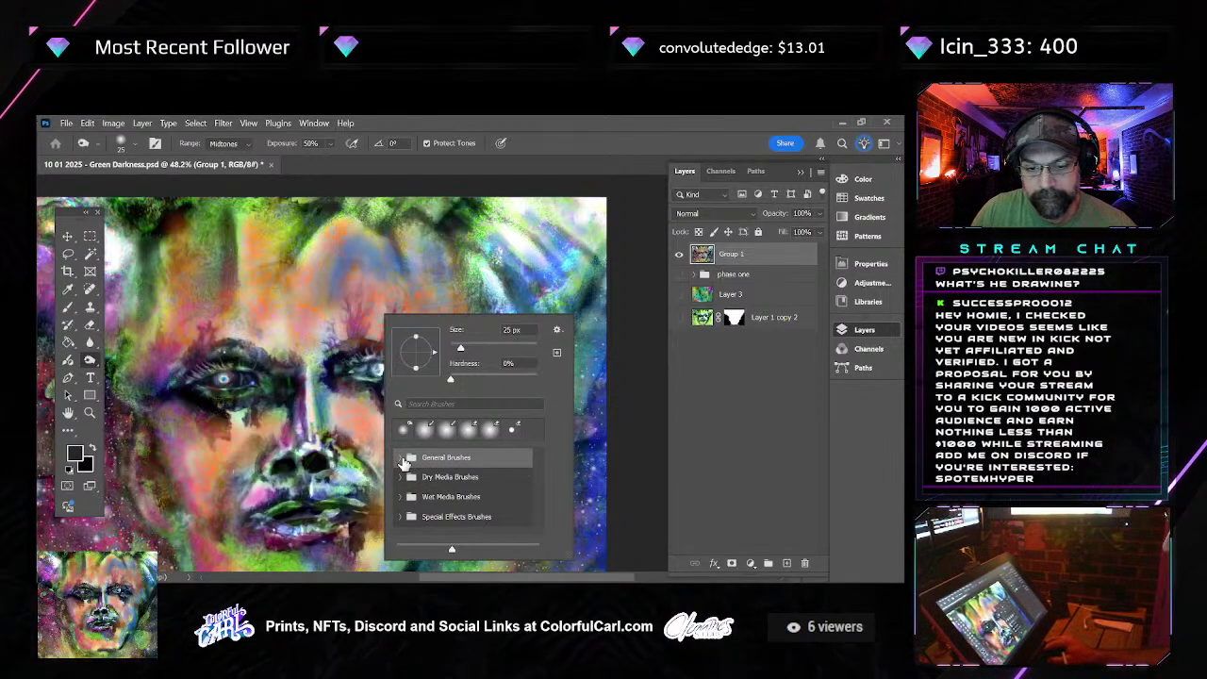
click(404, 463)
scroll(471, 485, down, 3)
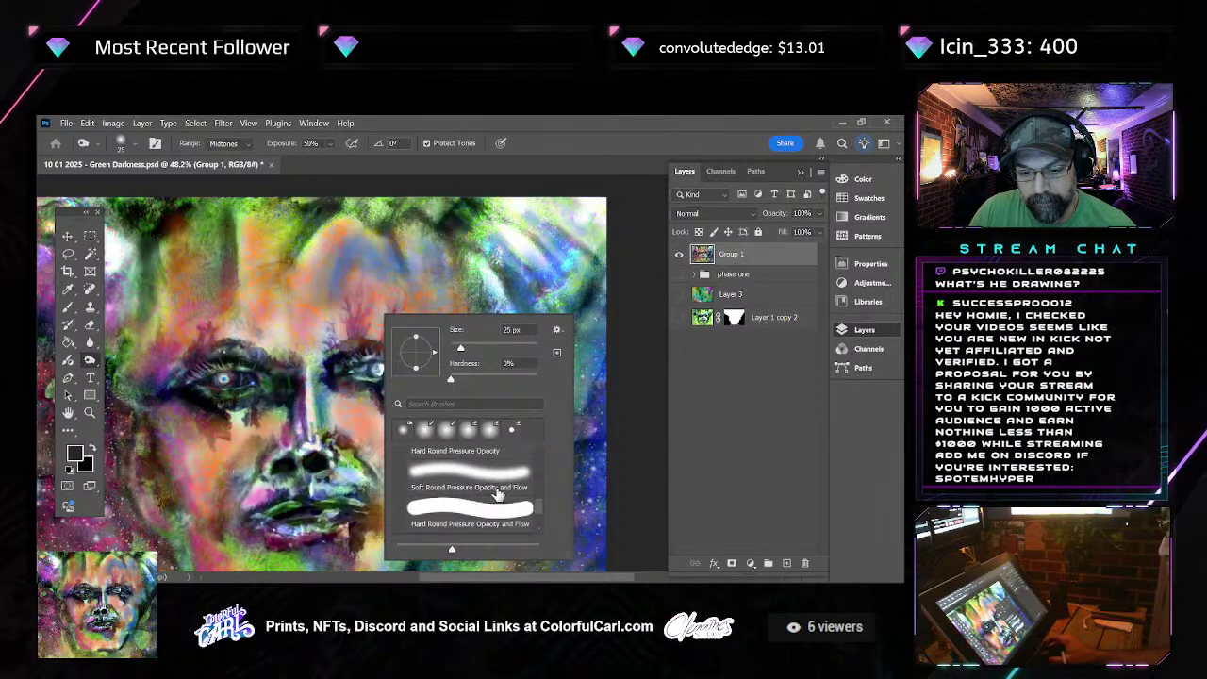
scroll(481, 490, down, 3)
click(410, 487)
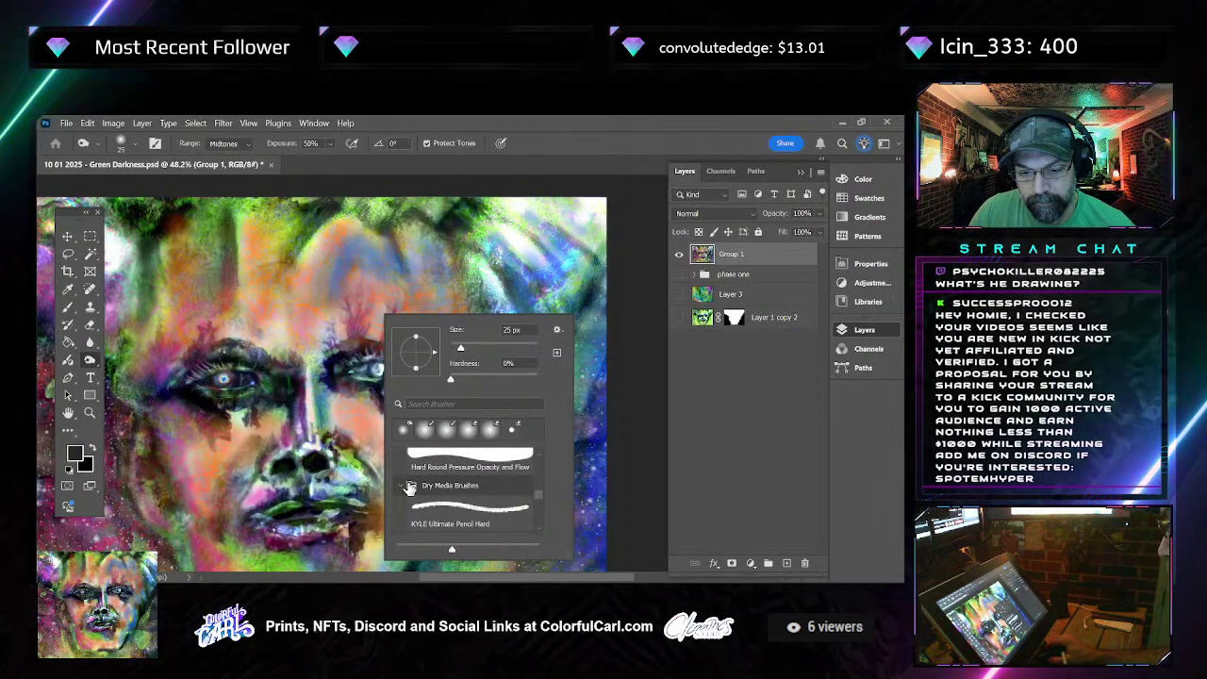
scroll(410, 488, down, 1)
click(468, 479)
click(674, 402)
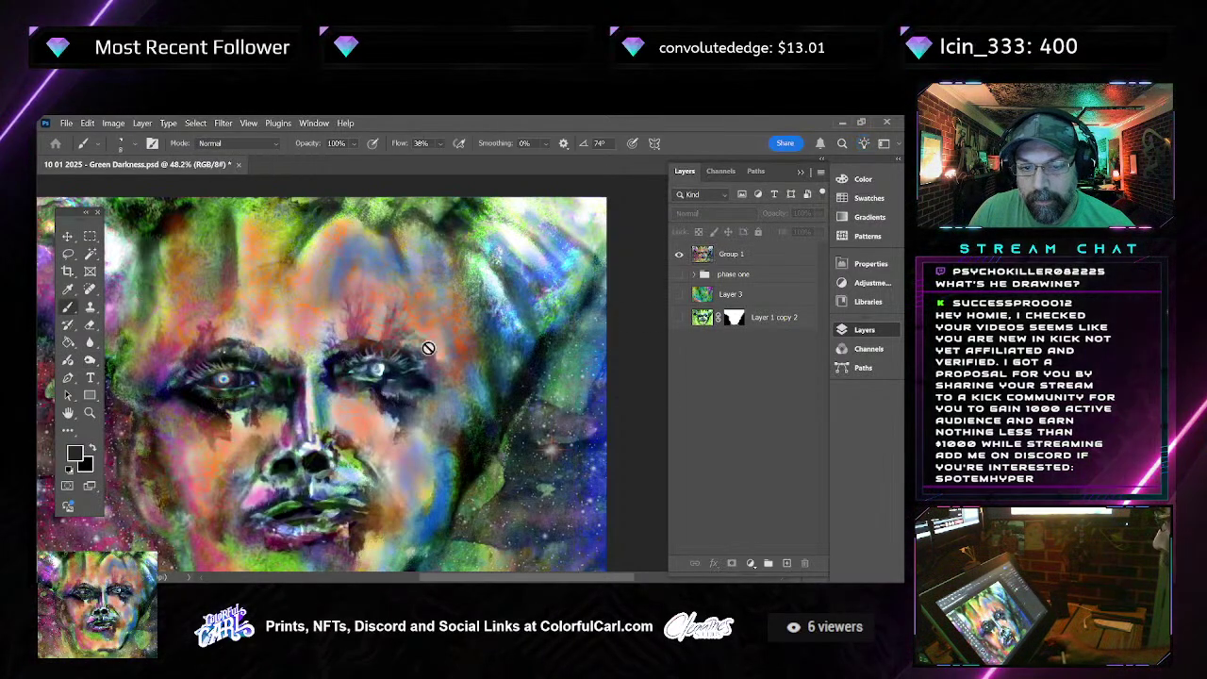
Reselect the merged Group 1 layer, add a blank layer above it and merge that layer back down
alt+scroll(377, 382, up, 8)
scroll(386, 381, up, 1)
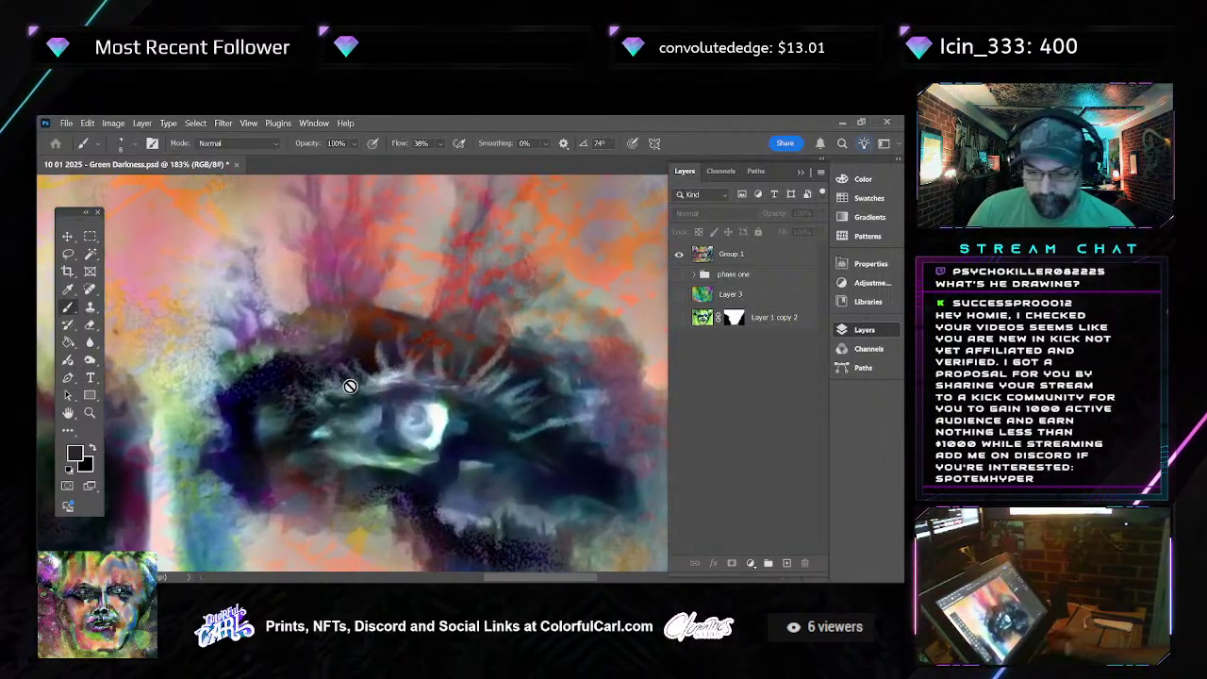
click(769, 251)
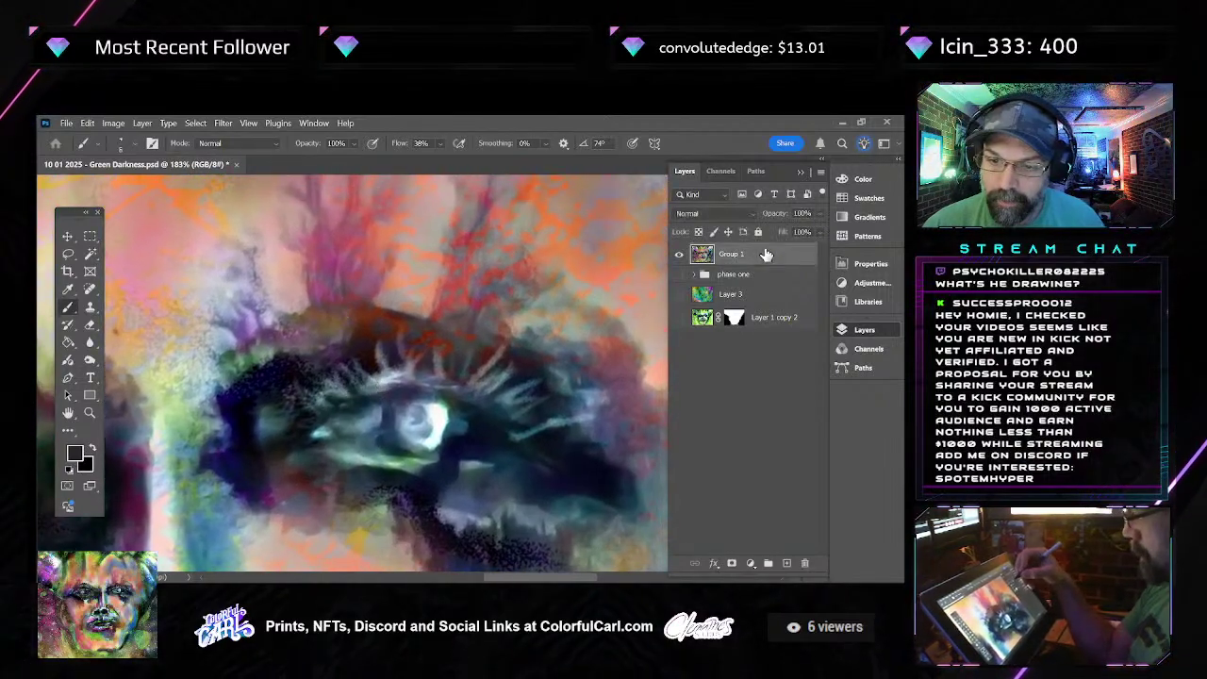
click(787, 563)
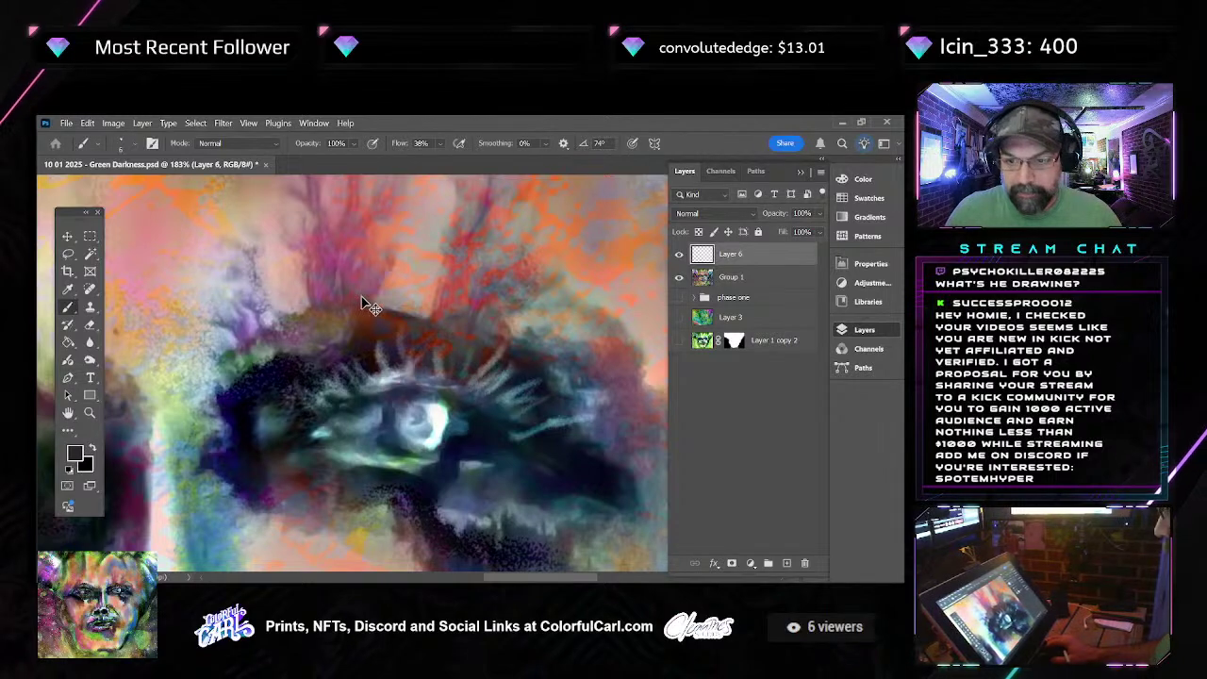
key(ctrl+e)
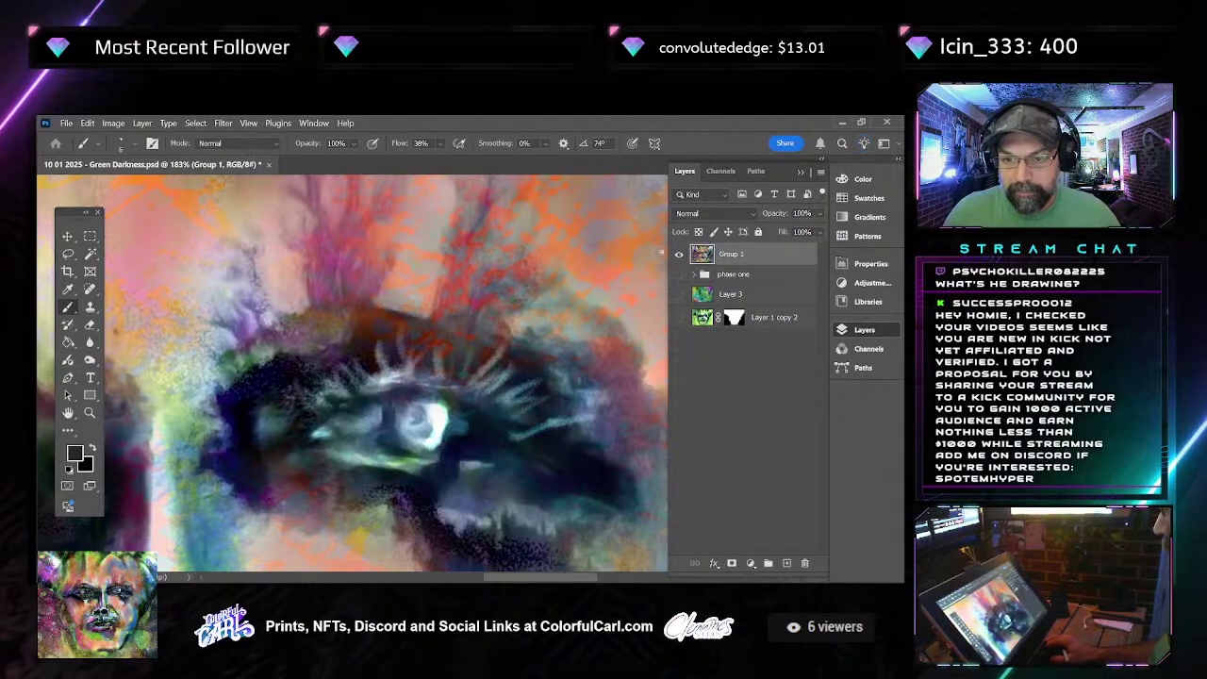
Try the KYLE Ultimate Pencil Hard brush with the Burn tool again, and switch to the Blur tool
click(90, 360)
right_click(311, 303)
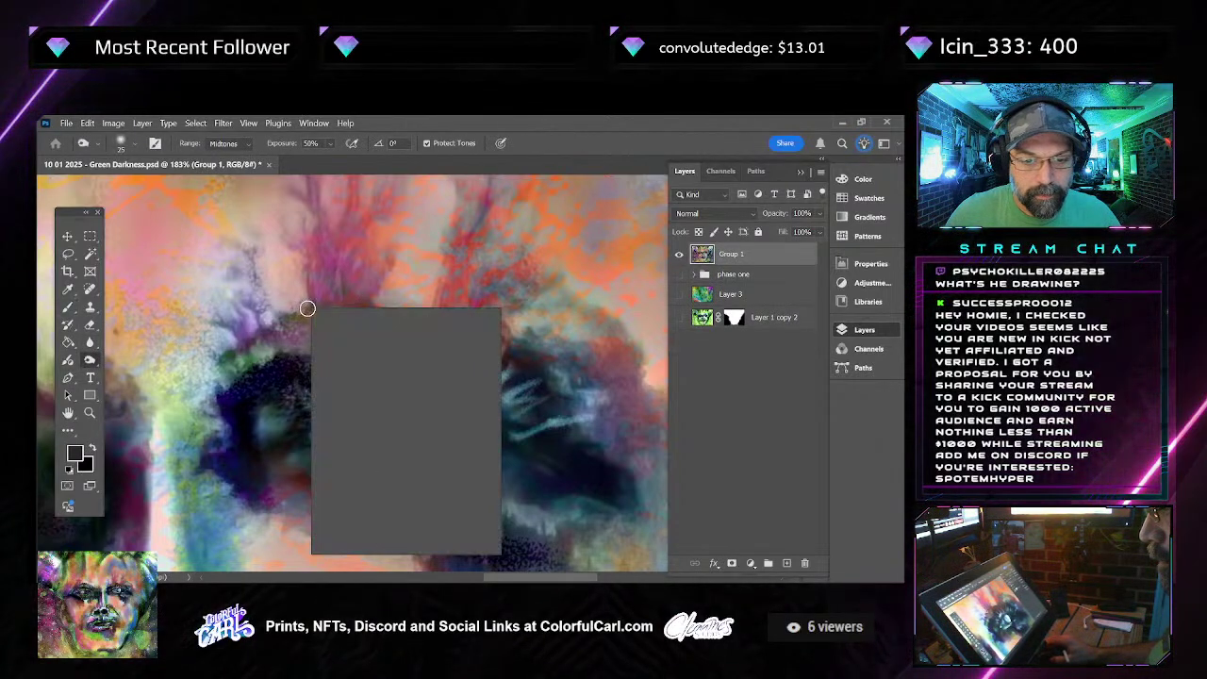
click(391, 472)
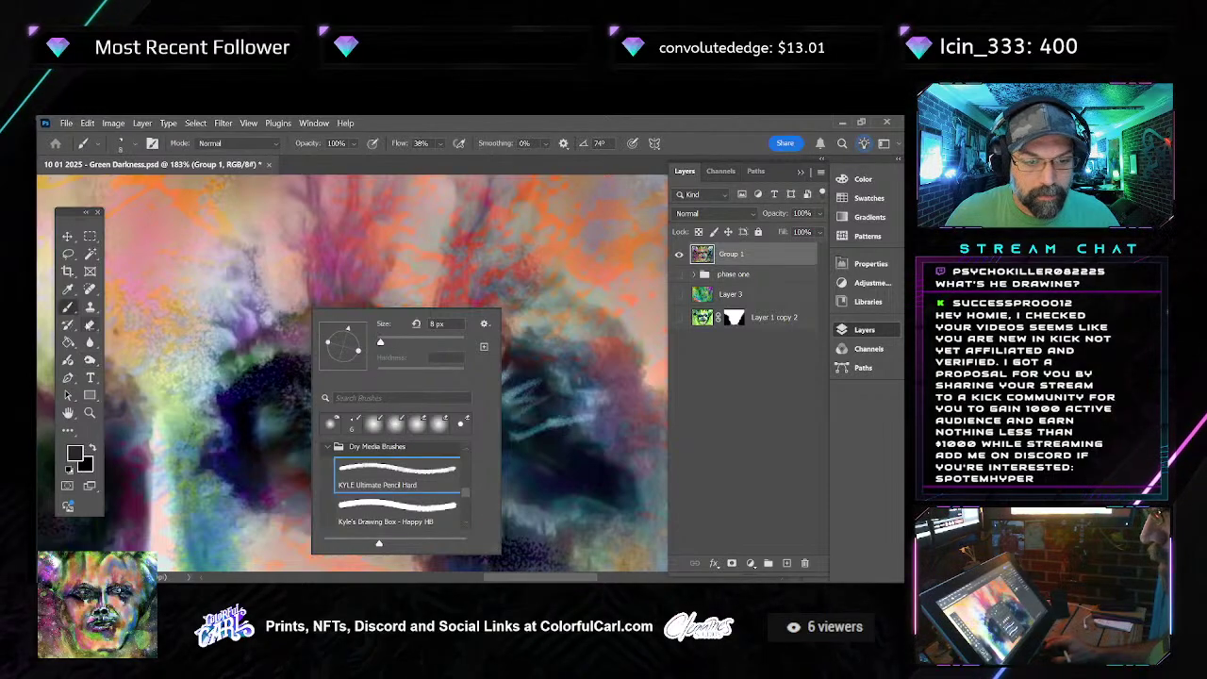
click(89, 342)
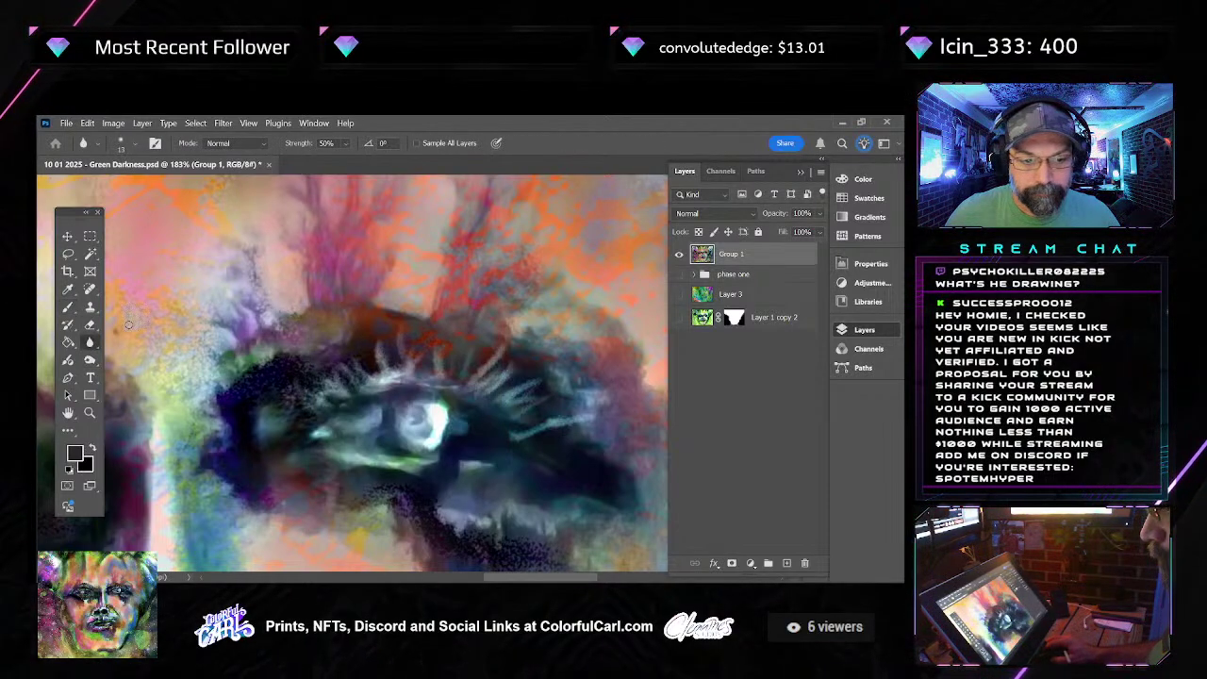
drag(89, 341, 151, 363)
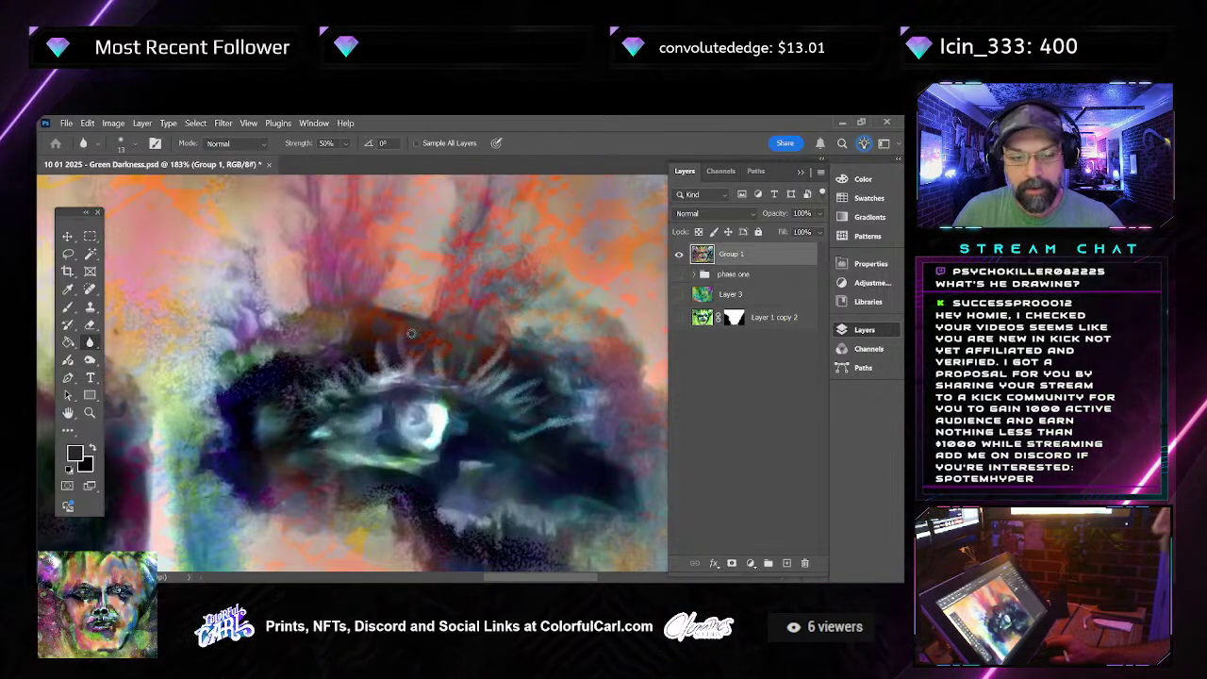
Return to the Burn tool and reduce its brush to 7 px for fine eye detail
drag(90, 360, 143, 360)
key(bracketleft)
key(bracketleft)
key(bracketleft)
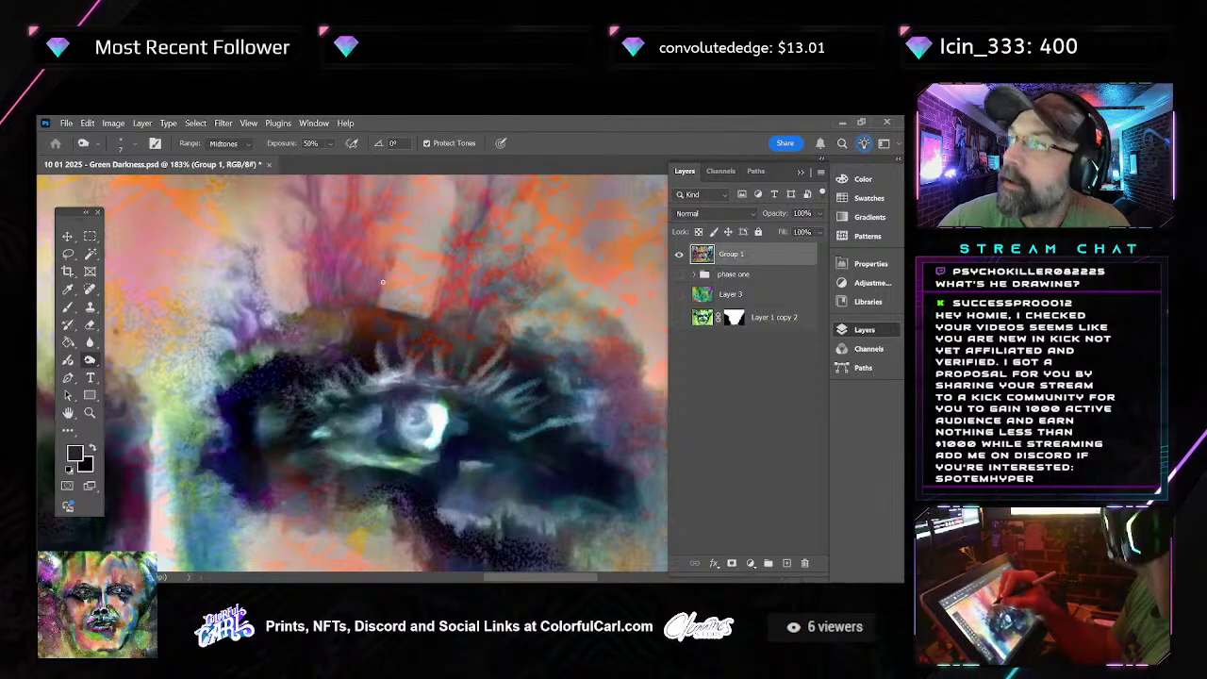
Burn the iris and pupil of the portrait's right-hand eye with the range at Shadows, followed by Highlights
scroll(382, 281, down, 3)
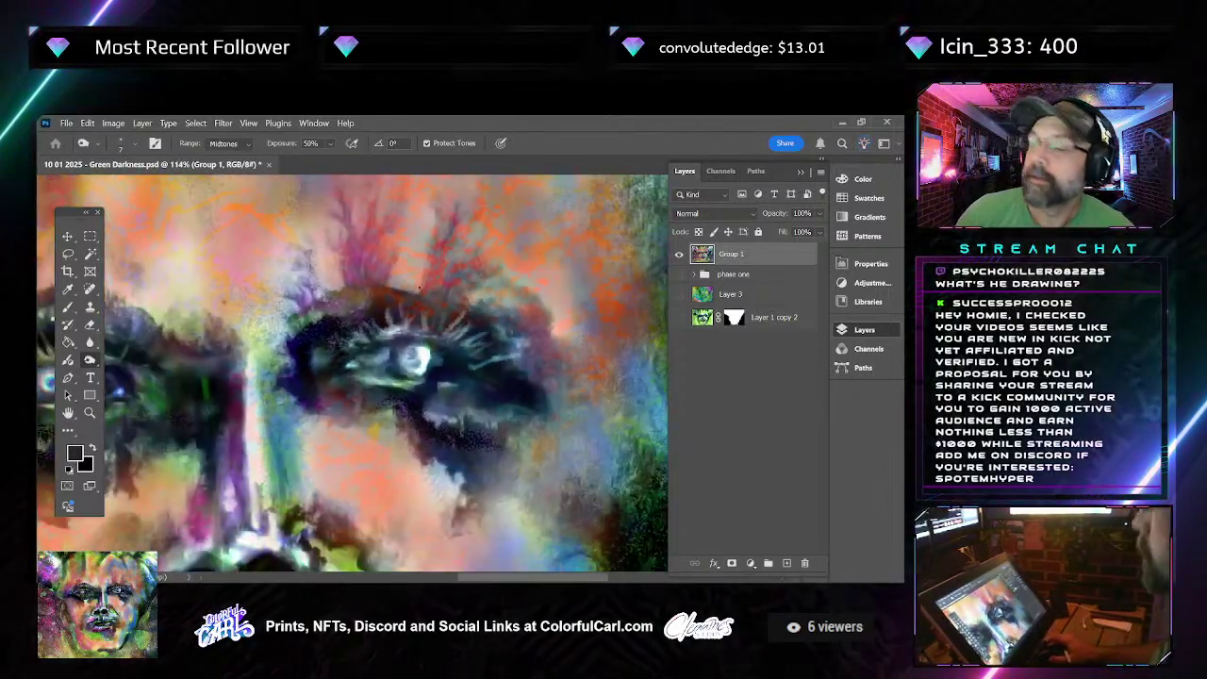
scroll(419, 287, up, 3)
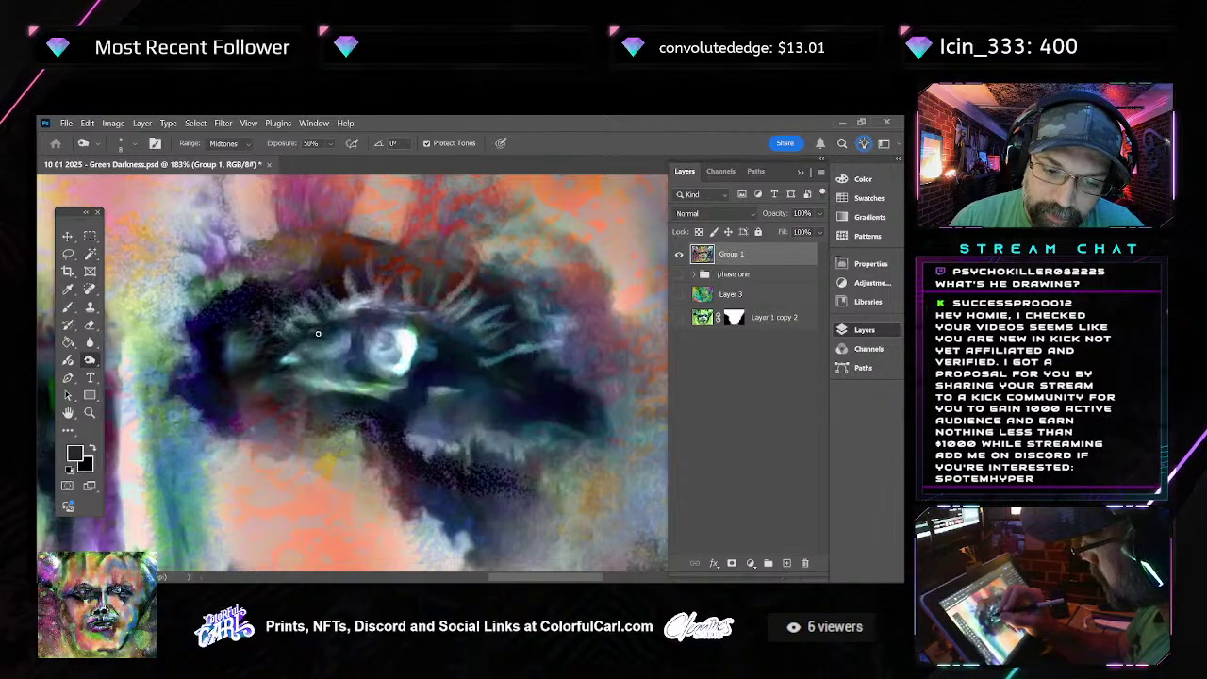
click(236, 144)
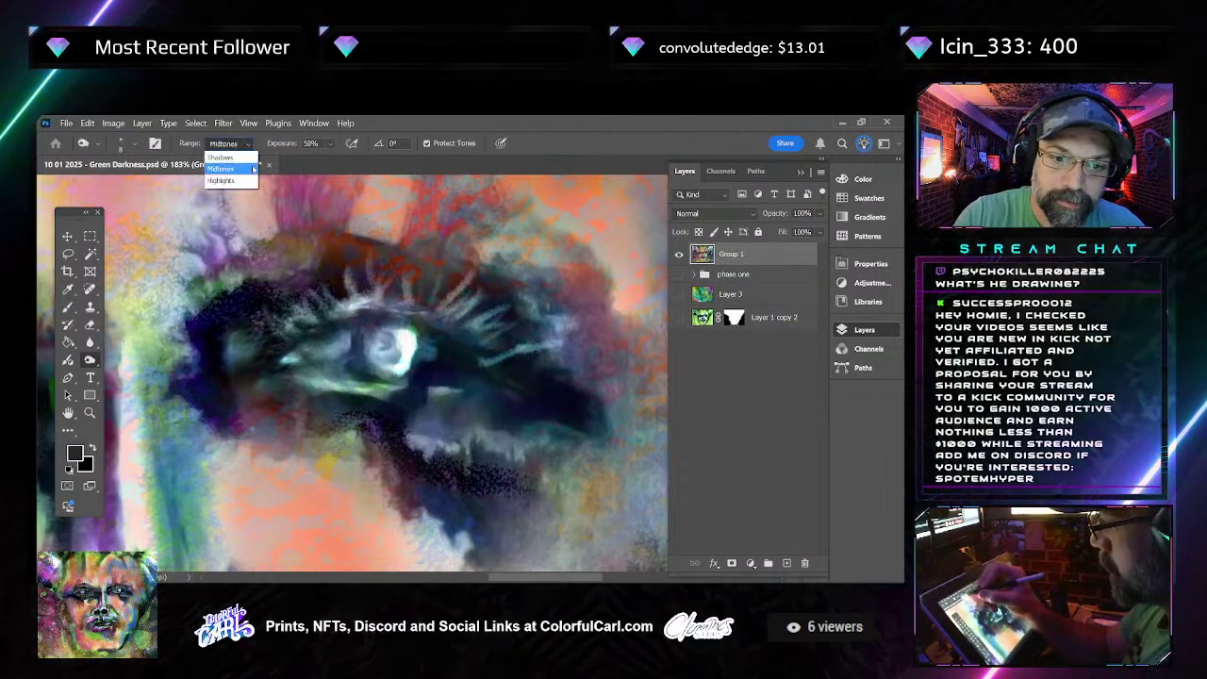
click(225, 156)
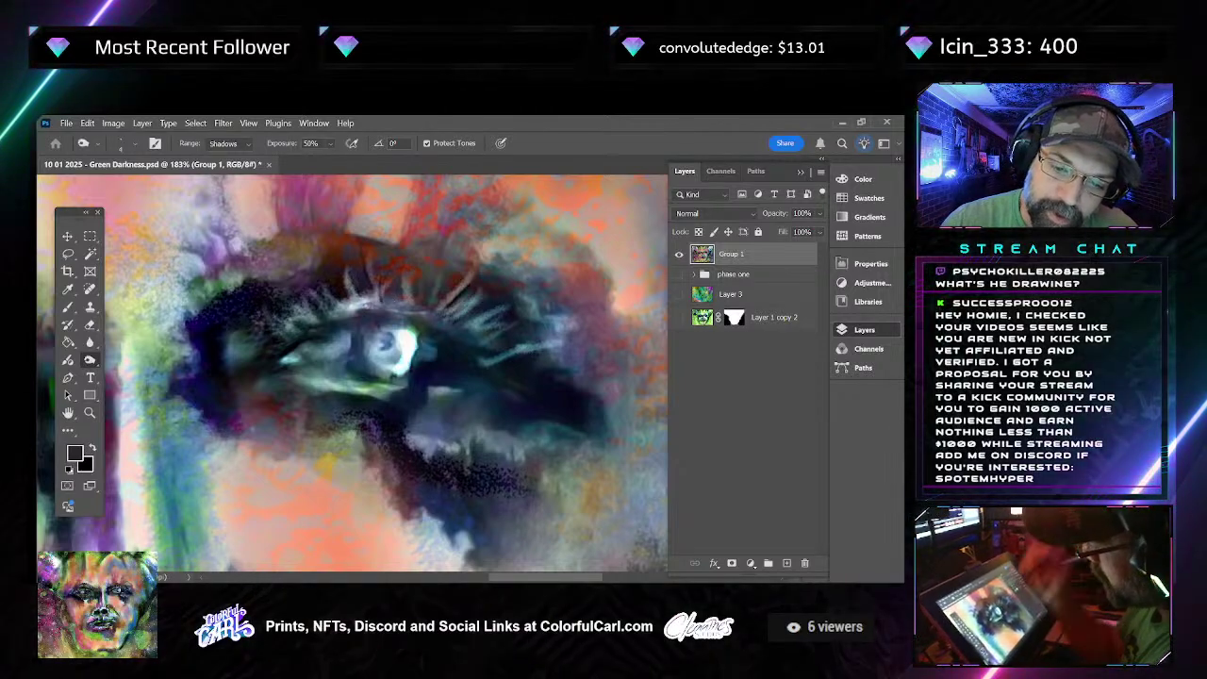
click(238, 144)
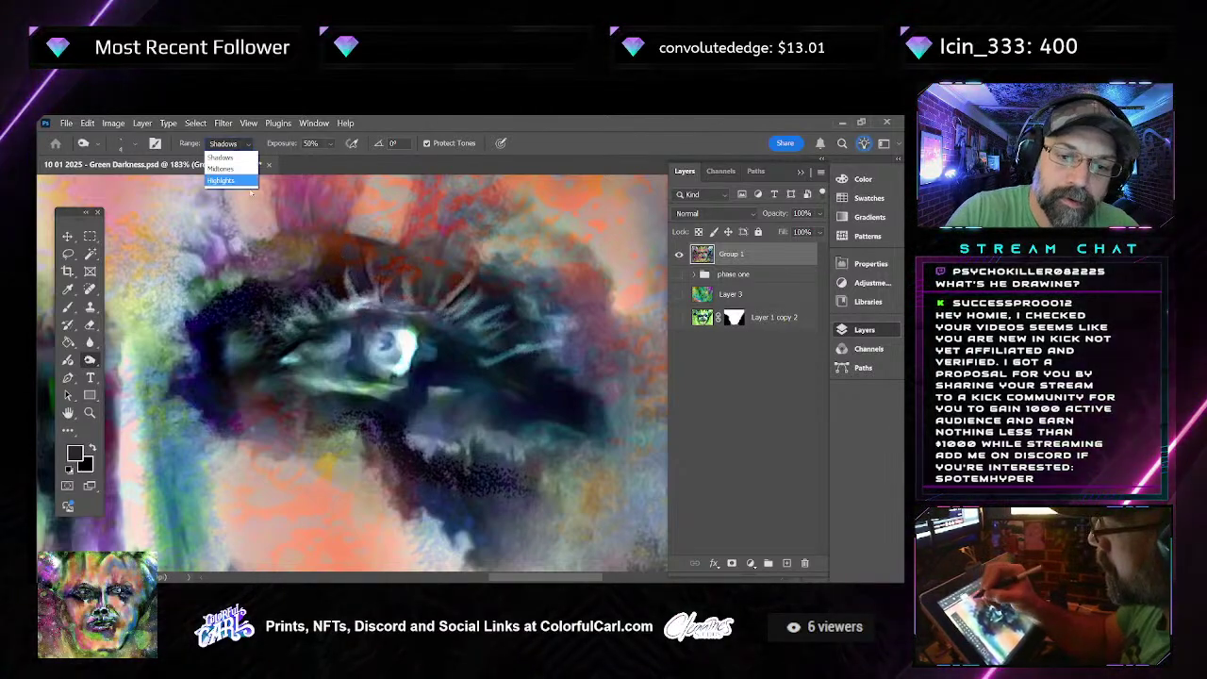
click(231, 177)
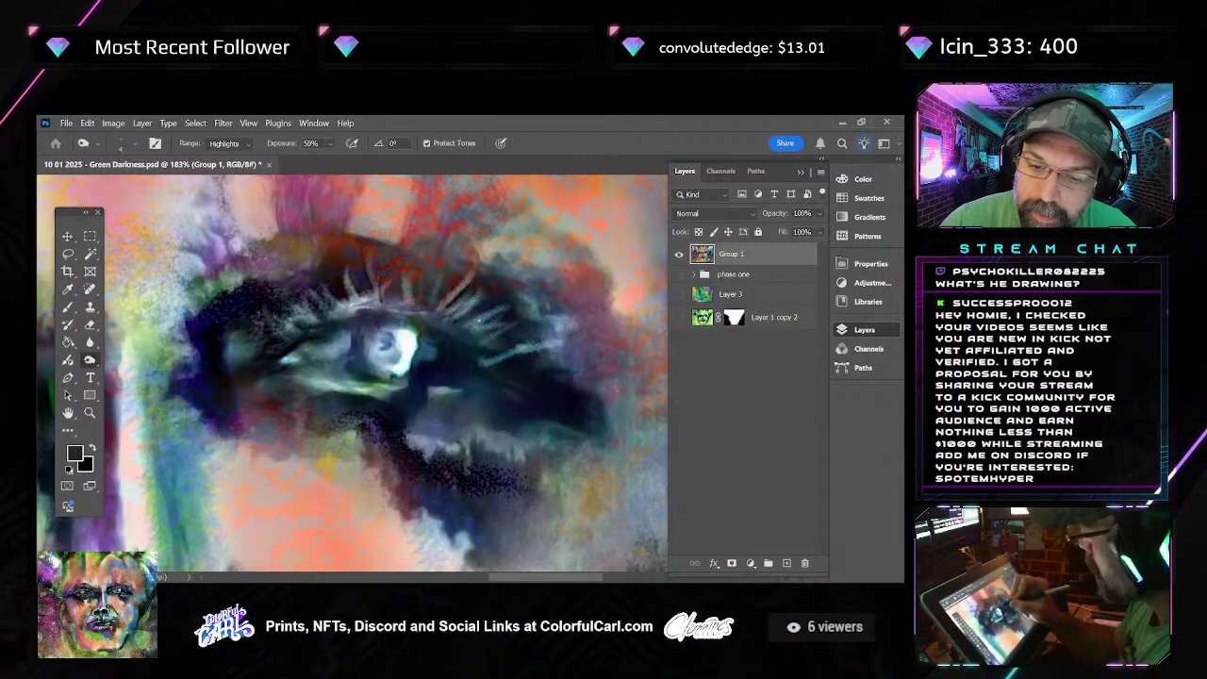
Set the Burn range to Midtones and darken the branch-like brow strokes above the portrait's right-hand eye
click(238, 144)
click(231, 166)
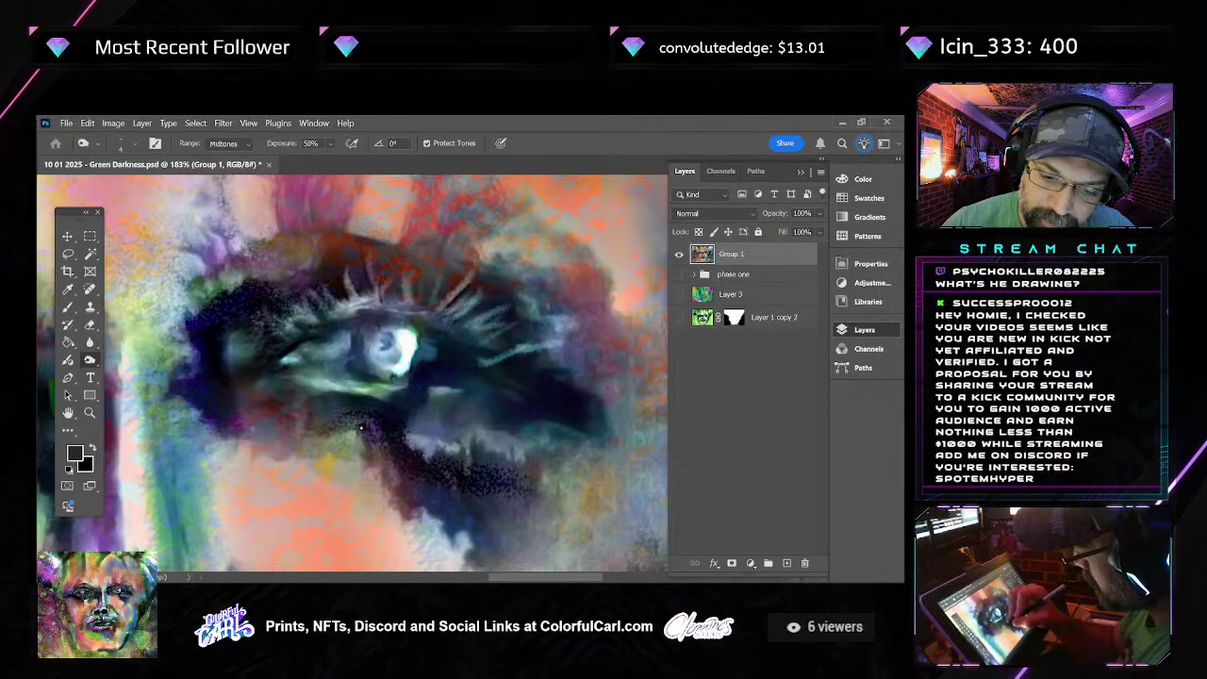
scroll(369, 455, down, 5)
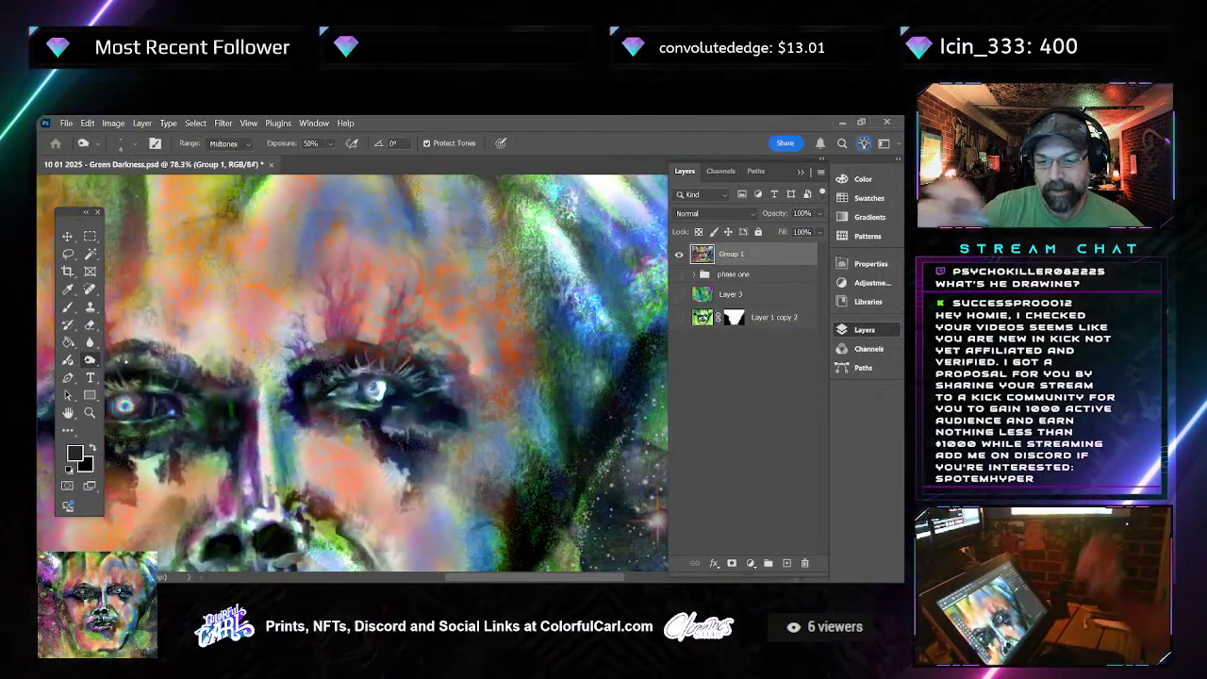
drag(286, 351, 279, 438)
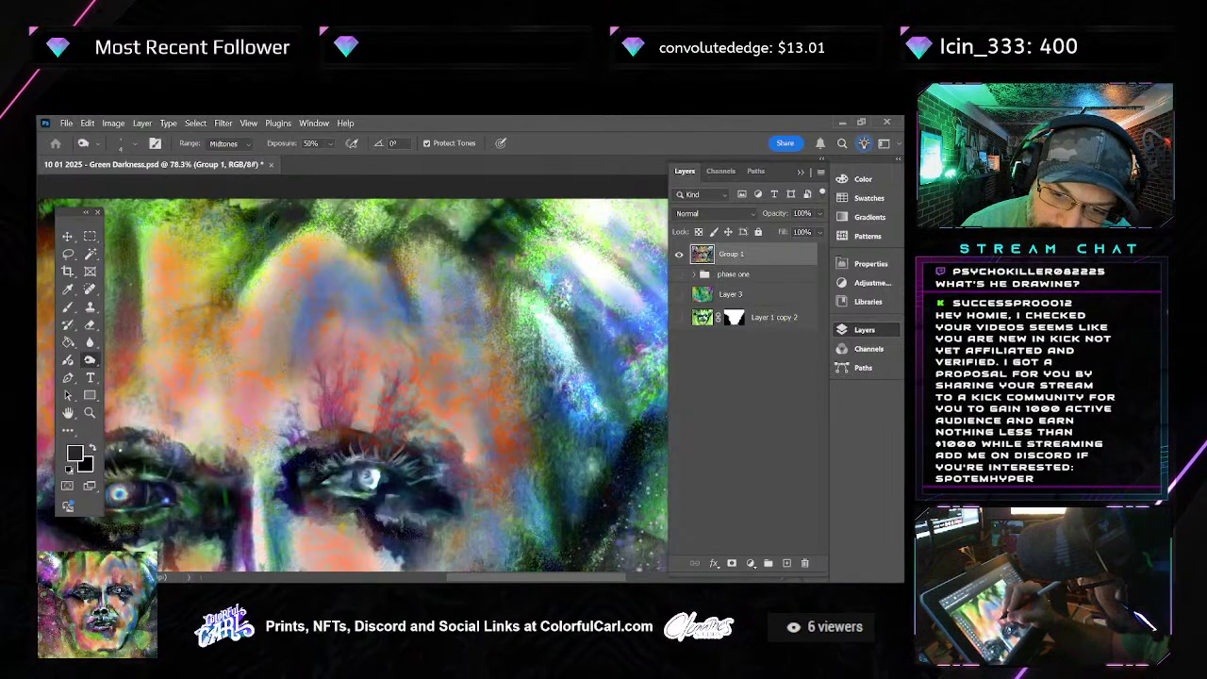
drag(337, 408, 332, 386)
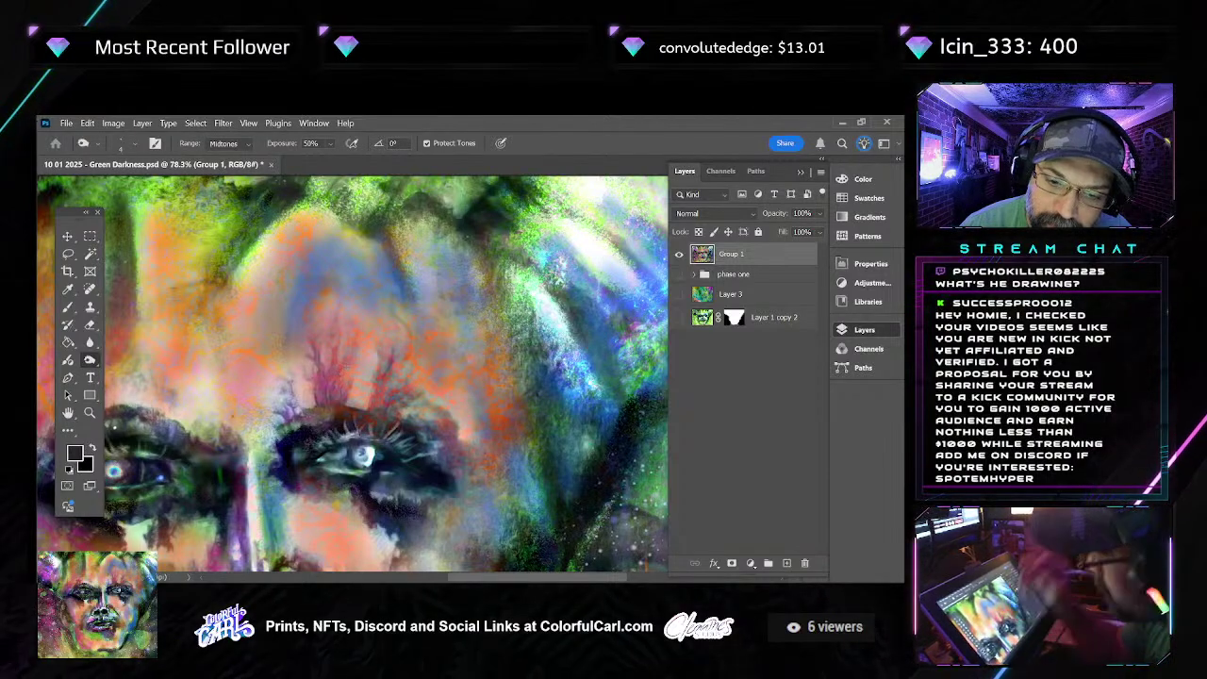
scroll(330, 434, up, 5)
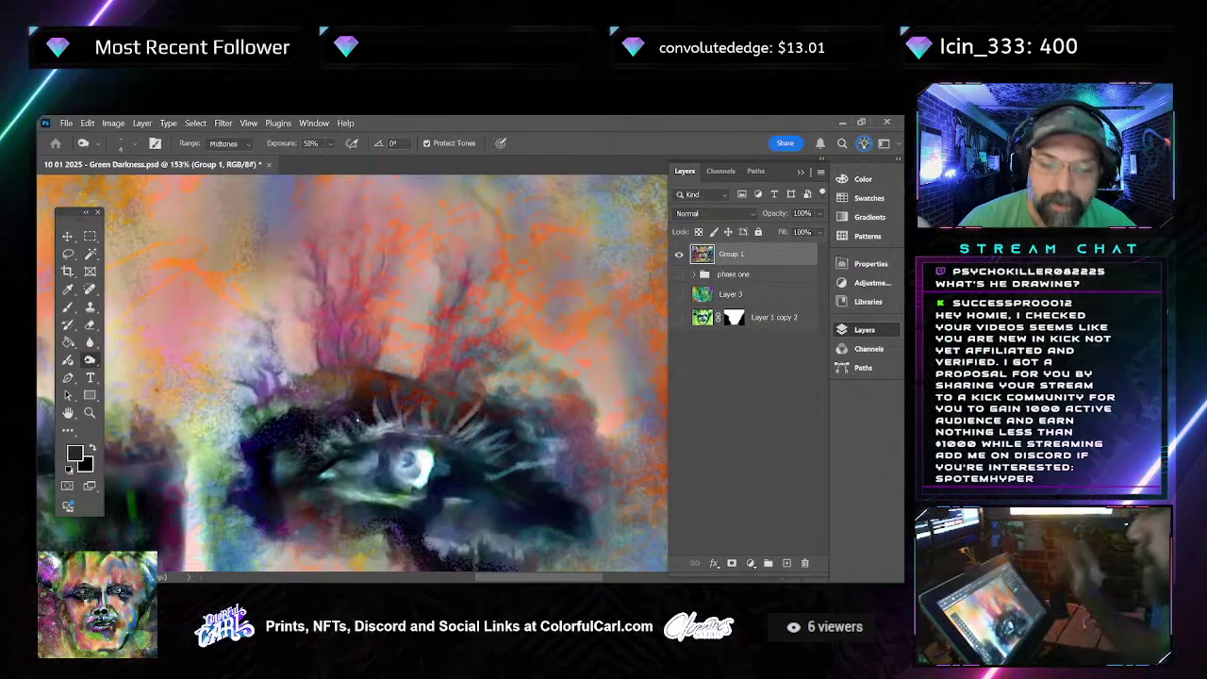
scroll(282, 405, down, 4)
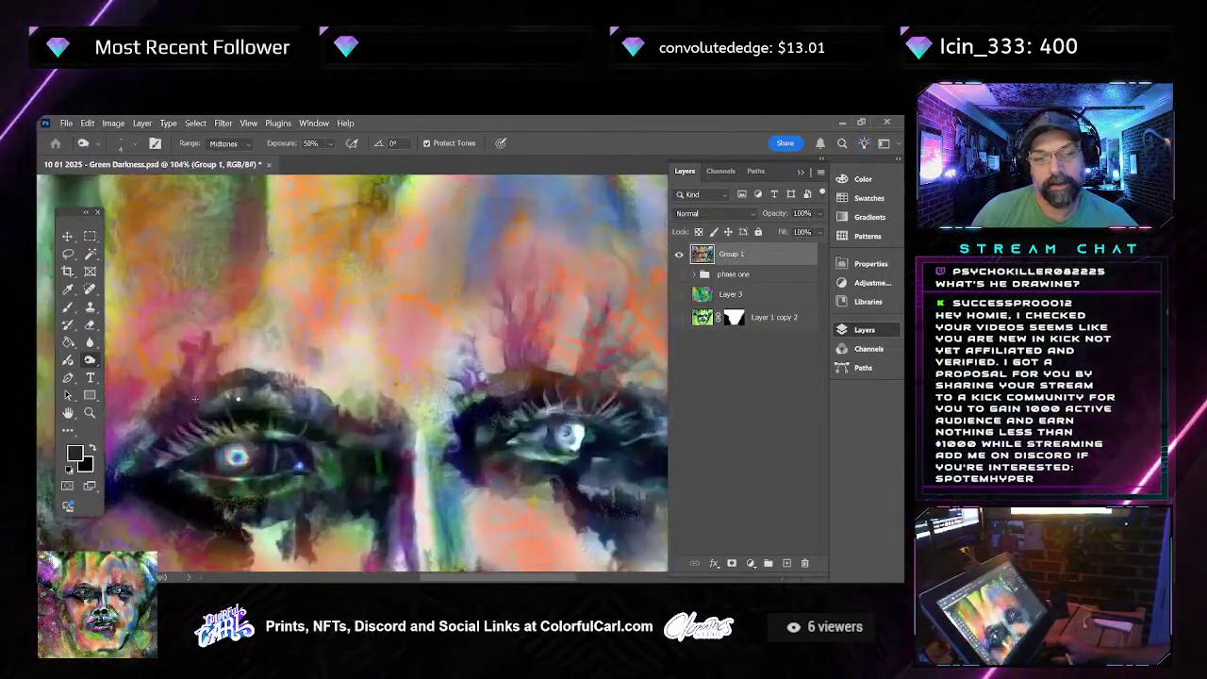
Burn fine crease lines into the yellow-orange forehead area above the portrait's left-hand brow
scroll(195, 399, up, 4)
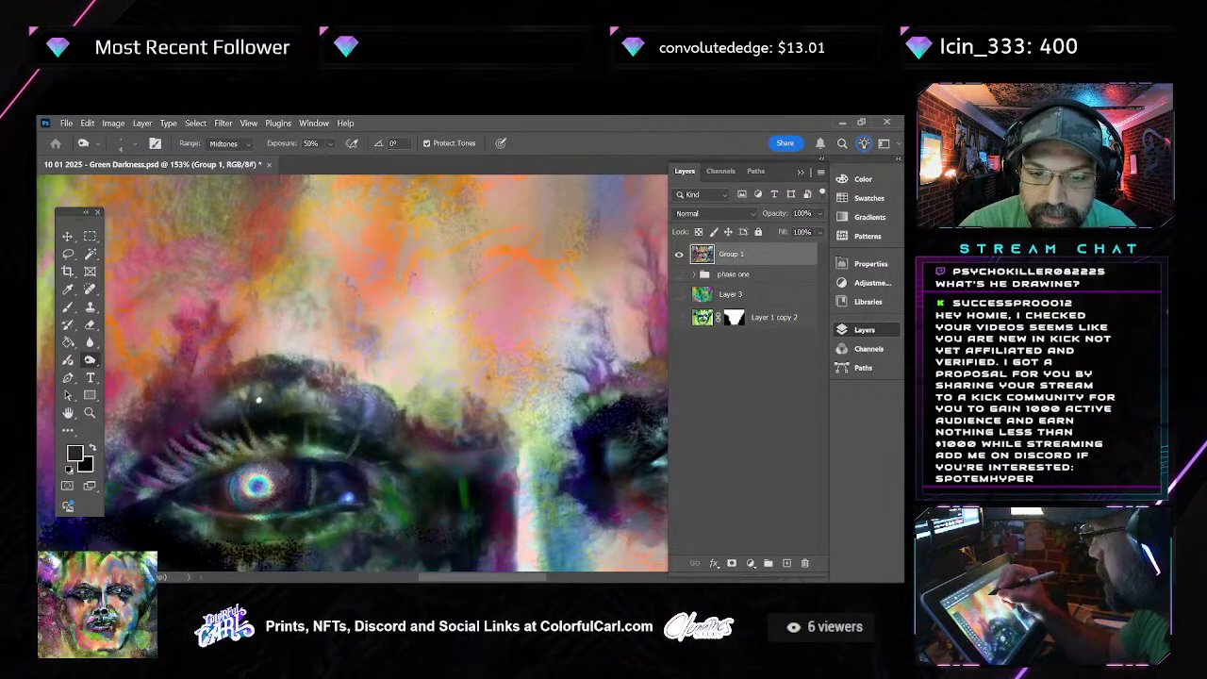
scroll(352, 374, up, 3)
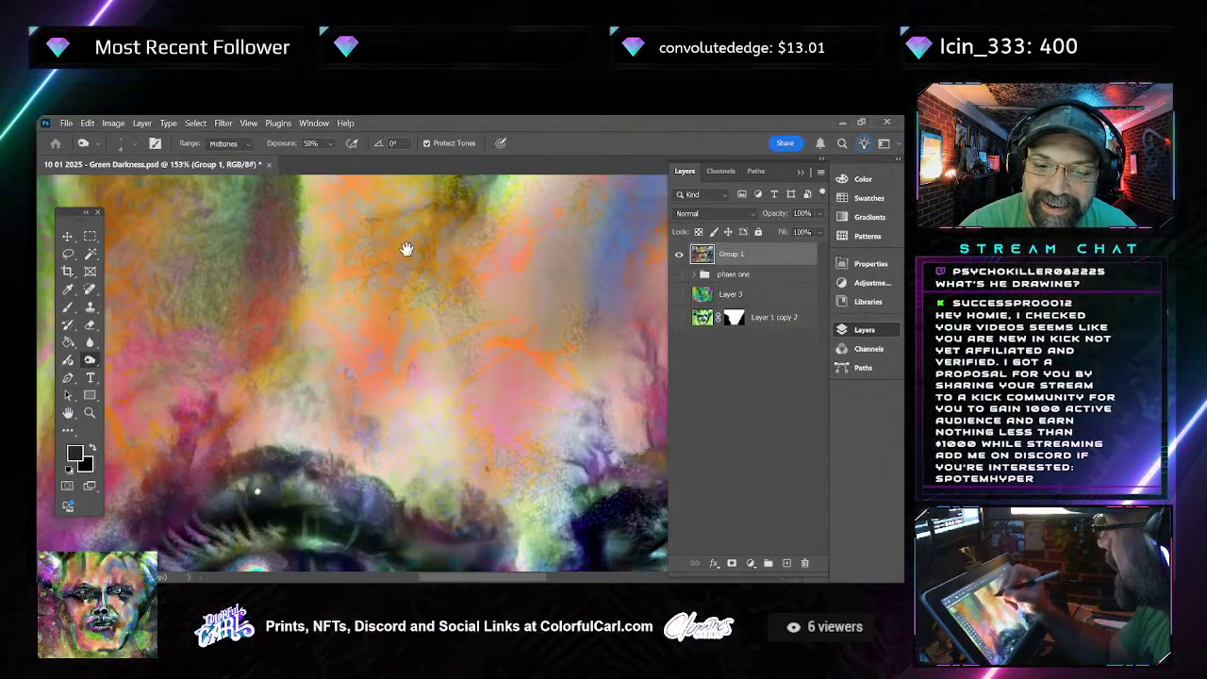
scroll(385, 274, up, 1)
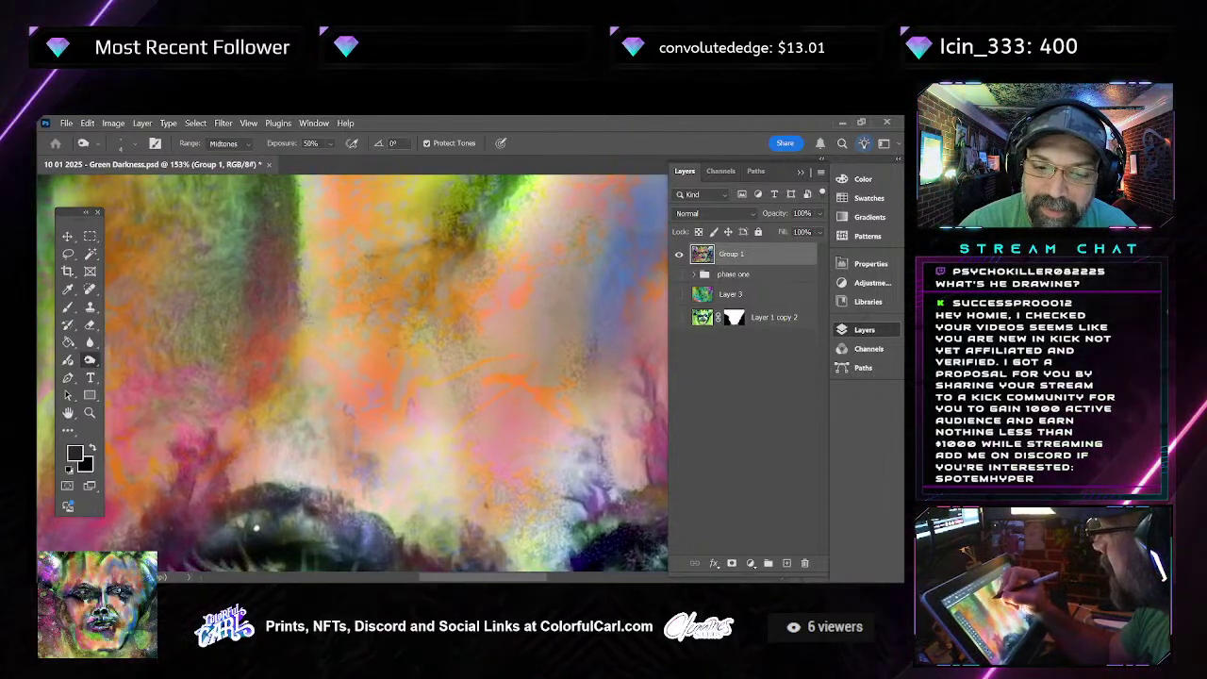
drag(405, 238, 411, 276)
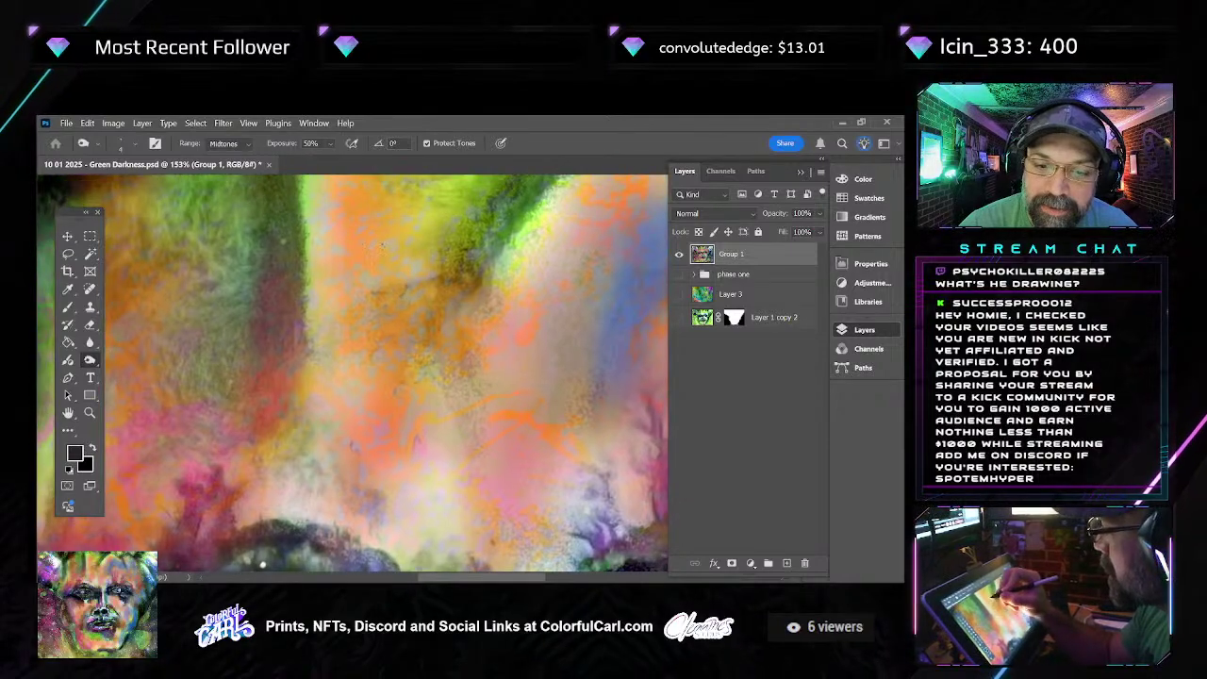
drag(400, 227, 402, 254)
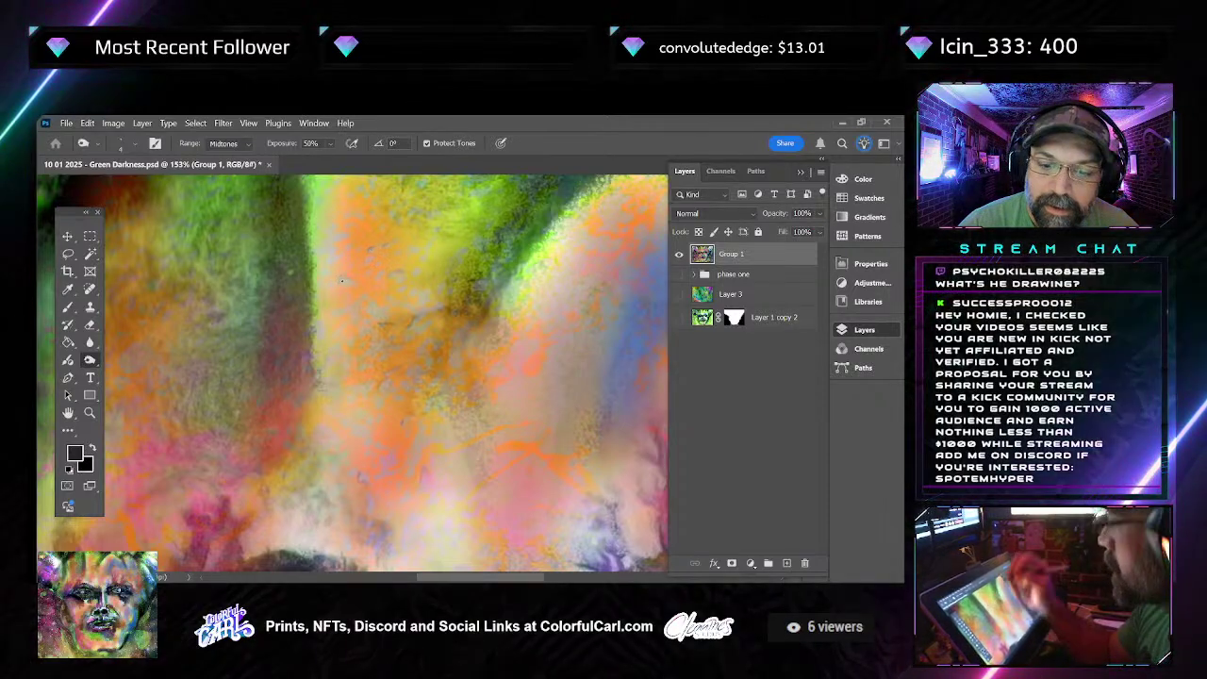
drag(345, 280, 457, 288)
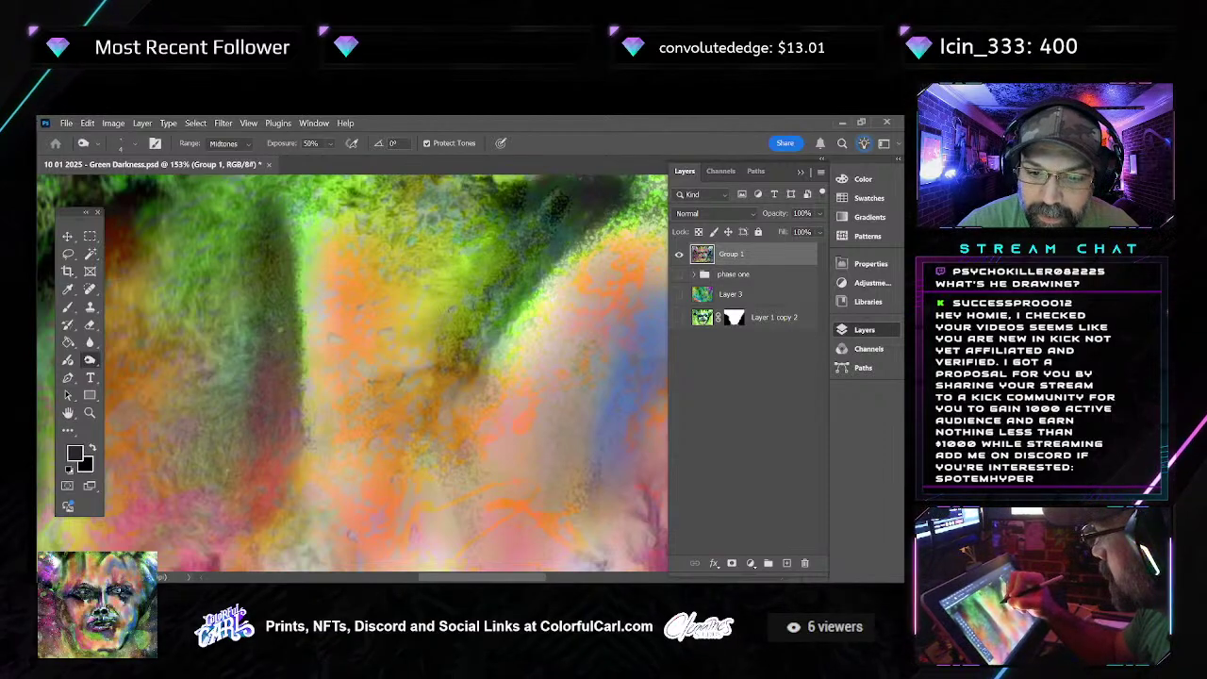
drag(483, 403, 478, 359)
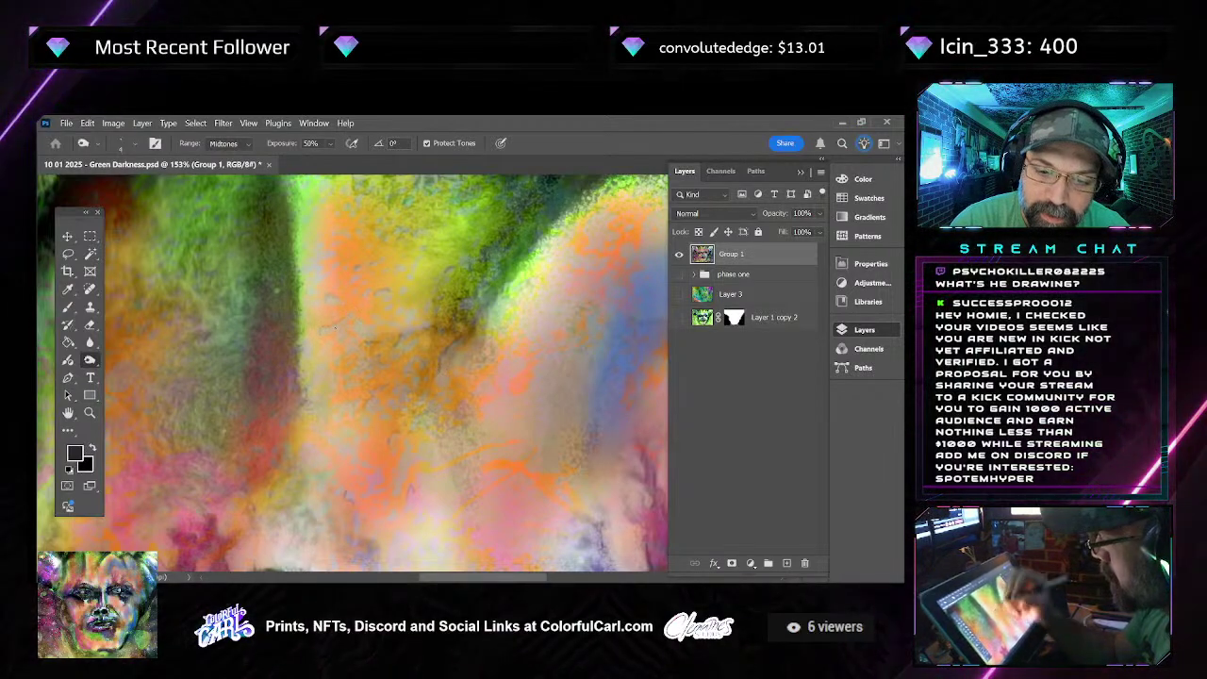
Burn small curled marks into the orange forehead arch beside the blue patch and refine the skin above the left-hand brow
drag(550, 267, 450, 293)
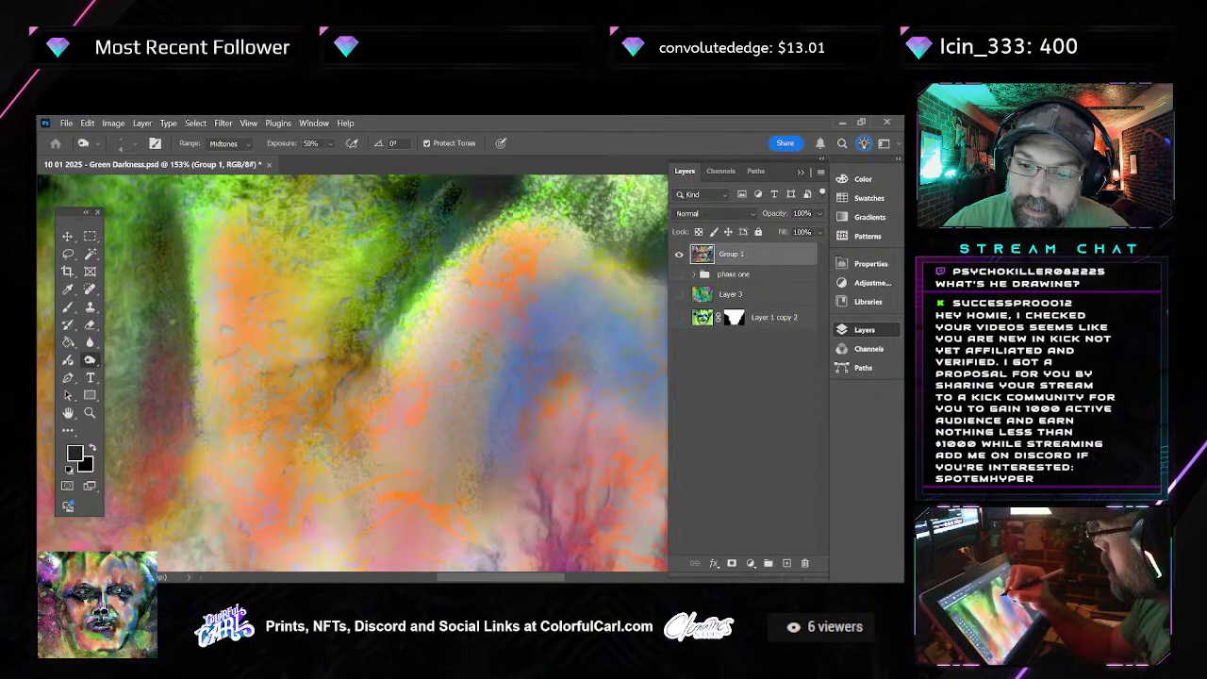
drag(515, 331, 523, 275)
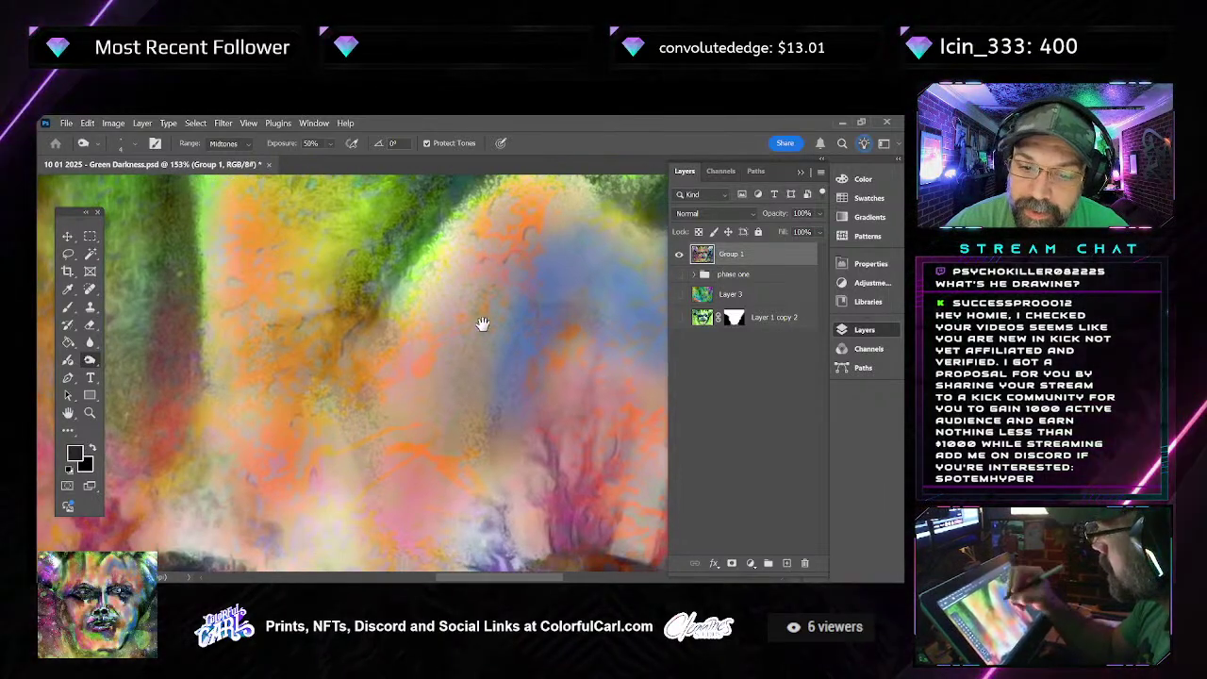
drag(479, 323, 486, 306)
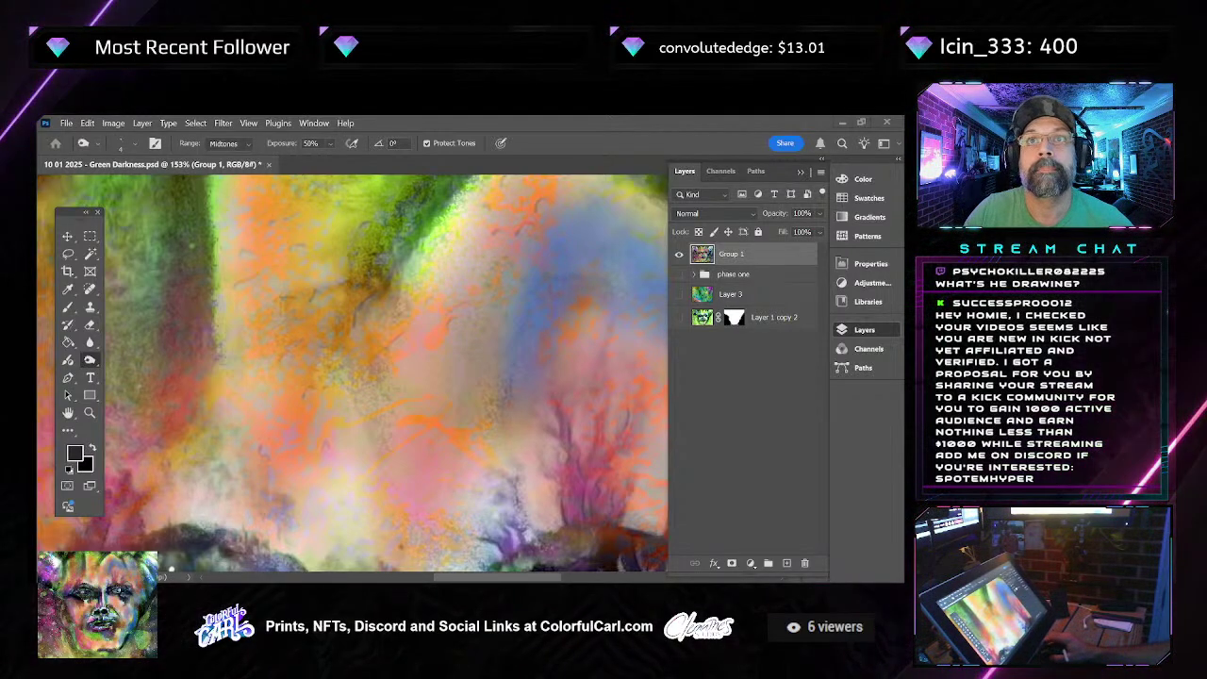
drag(325, 459, 373, 401)
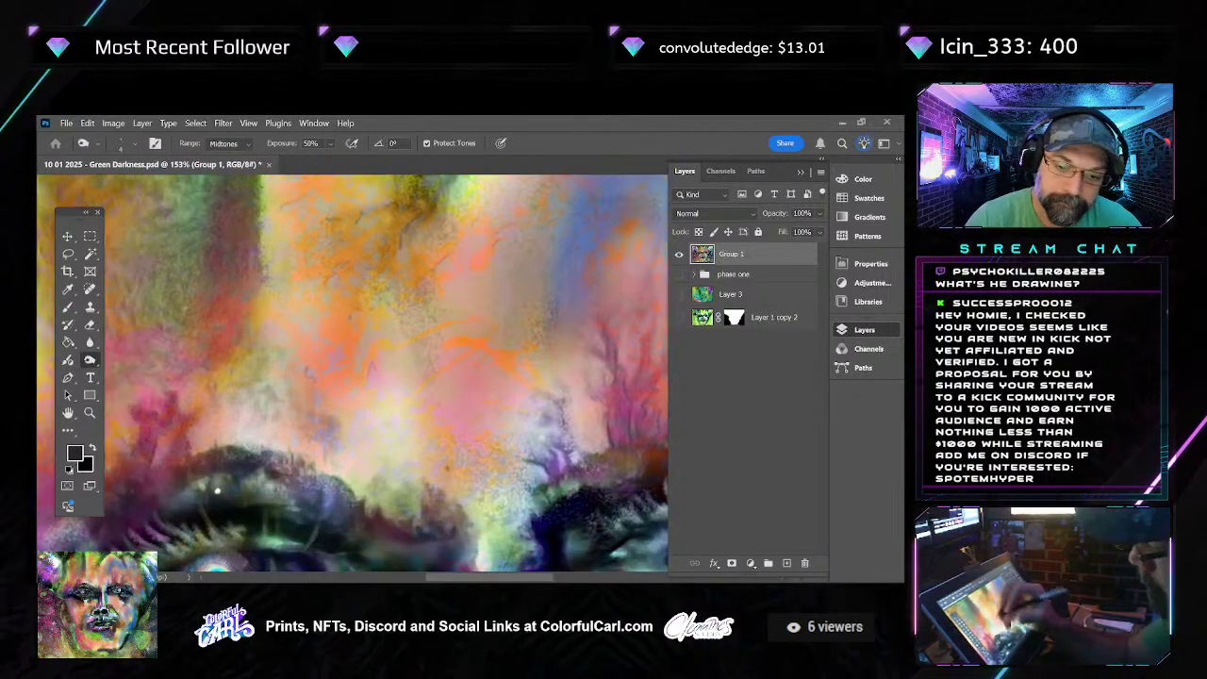
drag(236, 408, 300, 340)
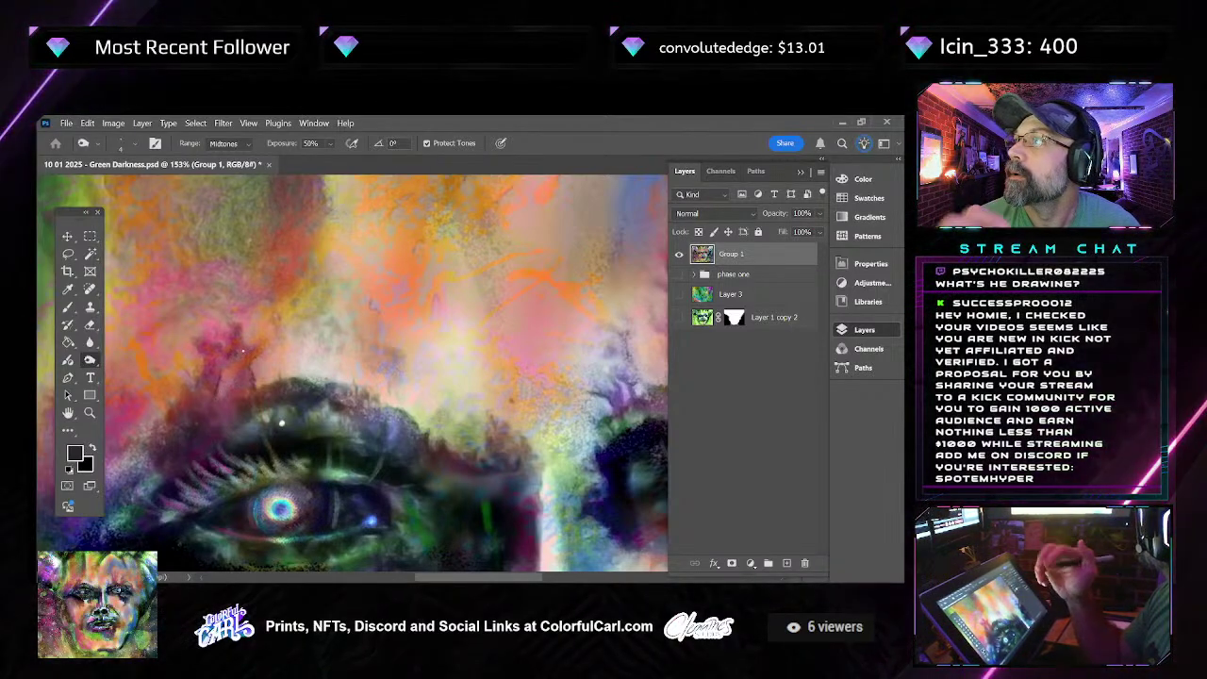
drag(396, 255, 369, 399)
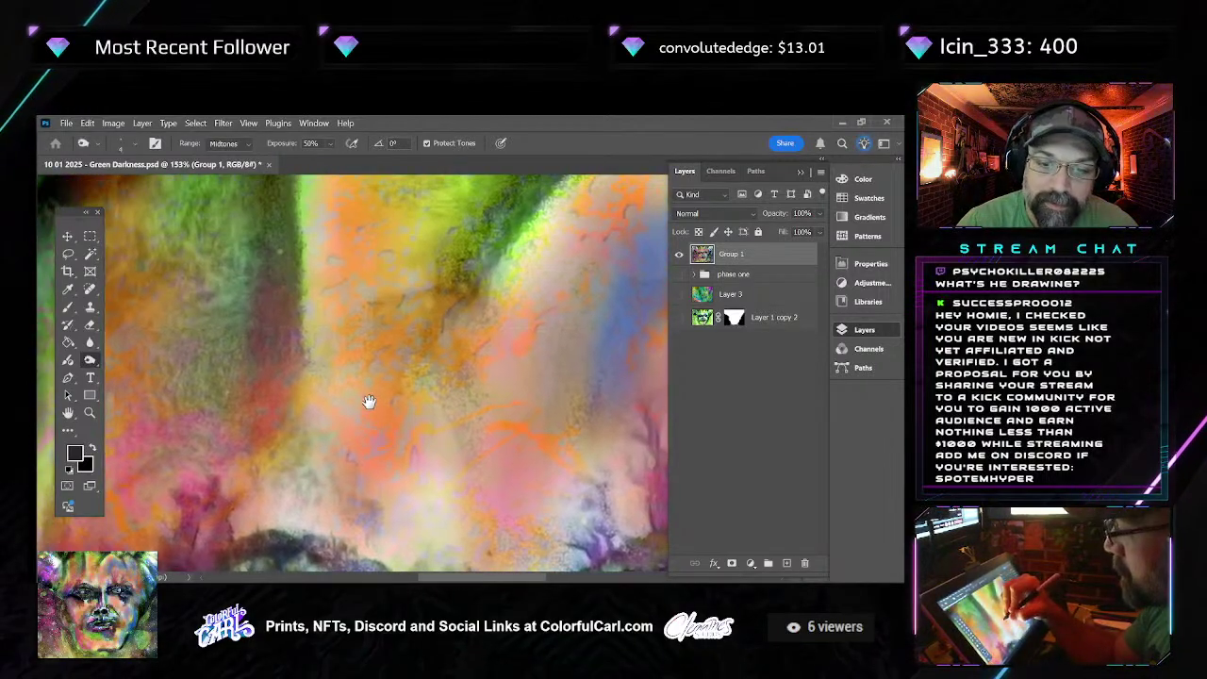
drag(342, 240, 363, 369)
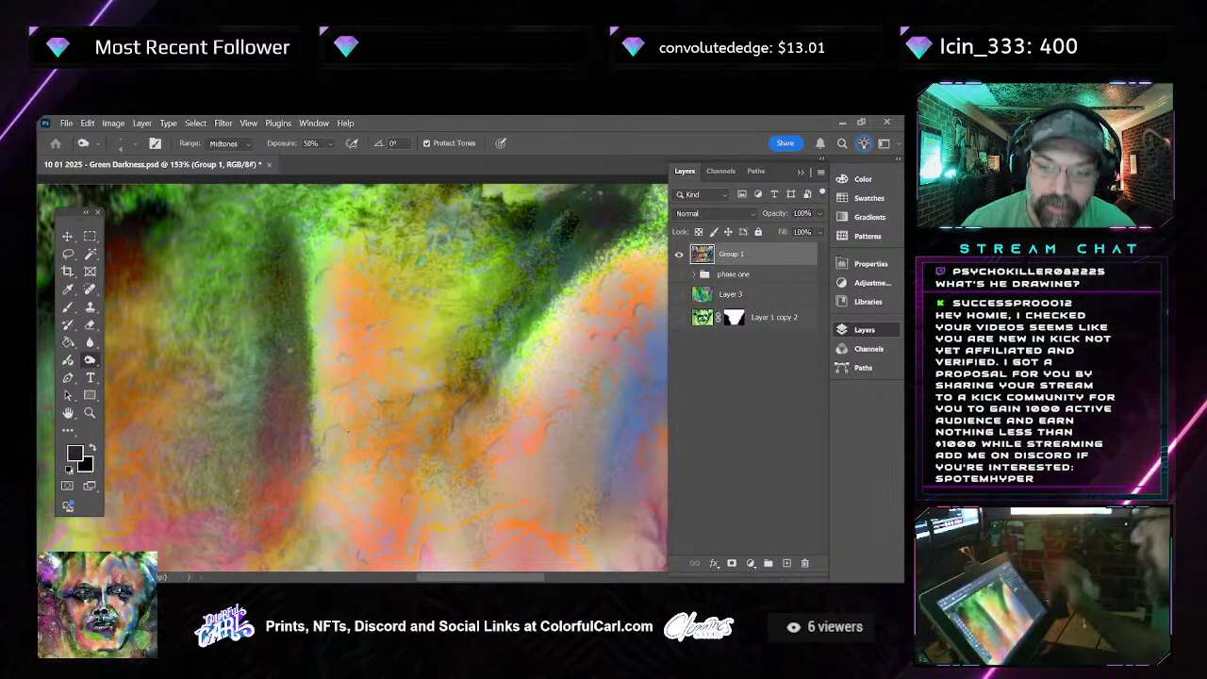
Burn darker detail into the shadow and brown patch below the portrait's left-hand eye with a 6 px brush
scroll(351, 377, down, 5)
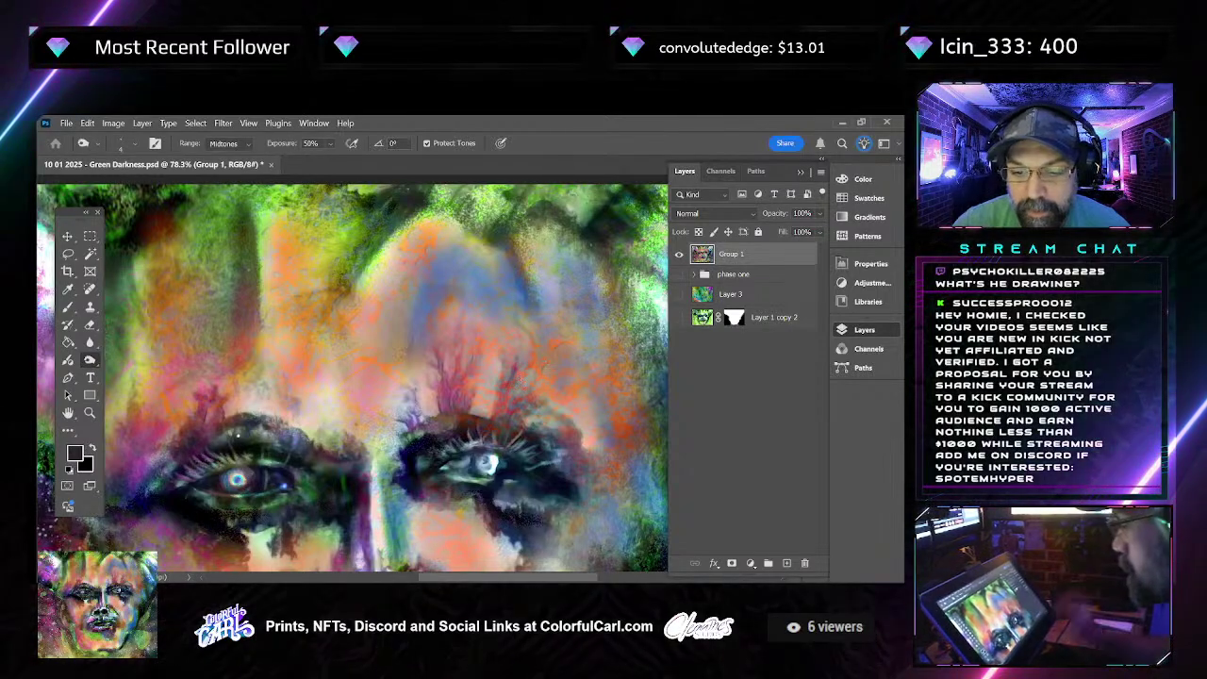
drag(190, 501, 286, 366)
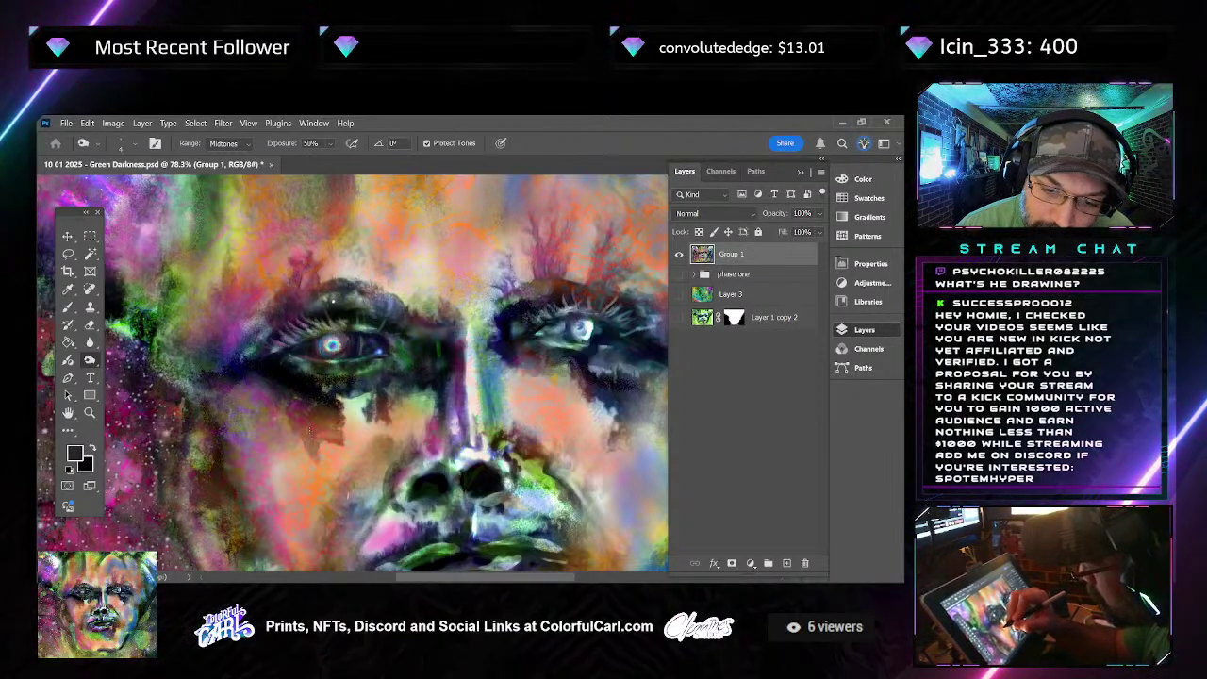
scroll(305, 426, up, 5)
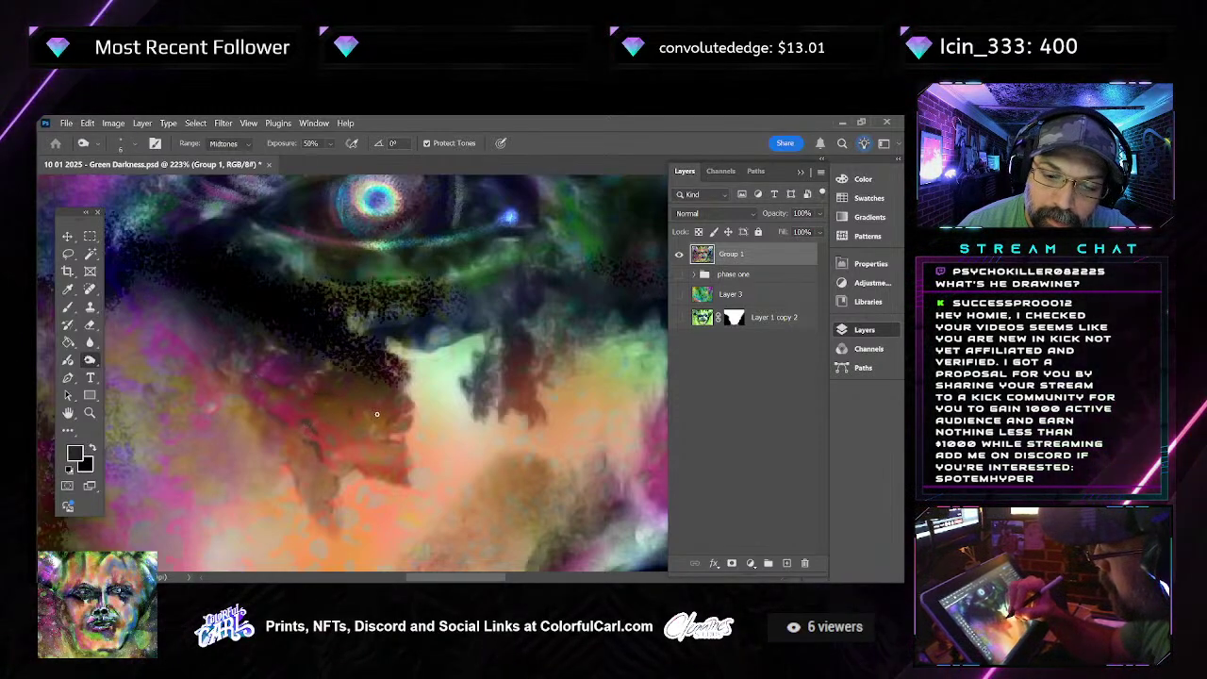
scroll(370, 330, up, 3)
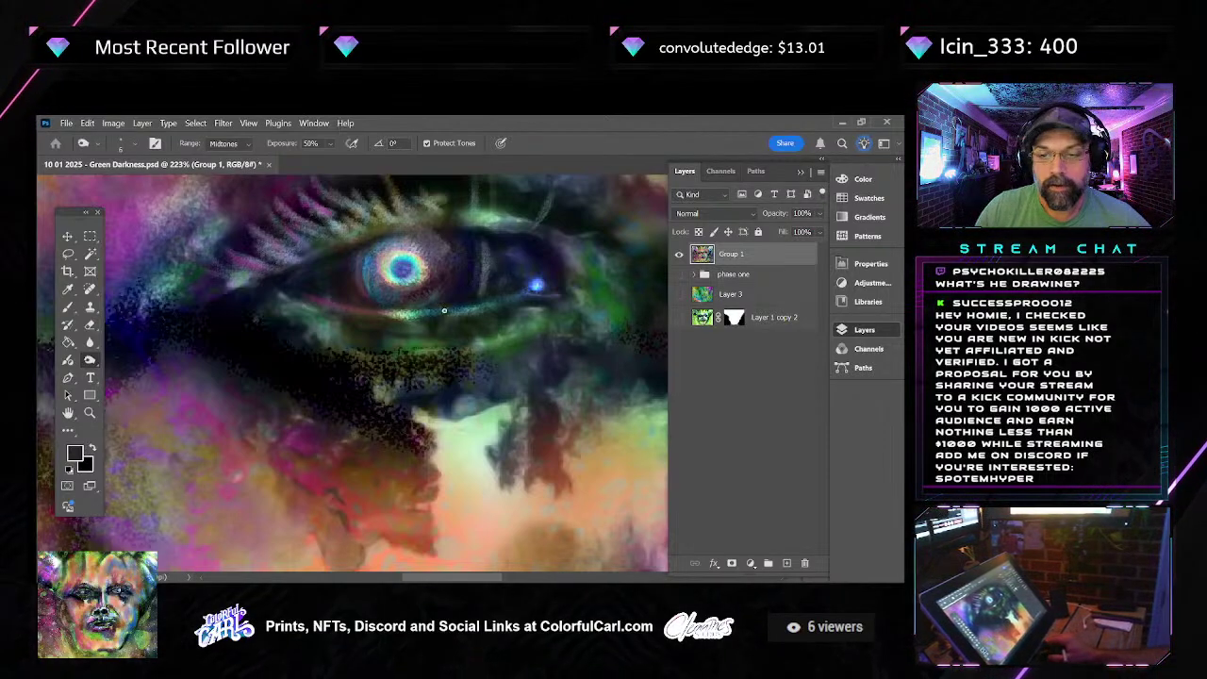
Enlarge the Burn brush to 35 px and darken the nose bridge and the inner corner of the right-hand eye
scroll(445, 310, down, 5)
drag(510, 376, 347, 389)
scroll(565, 354, up, 4)
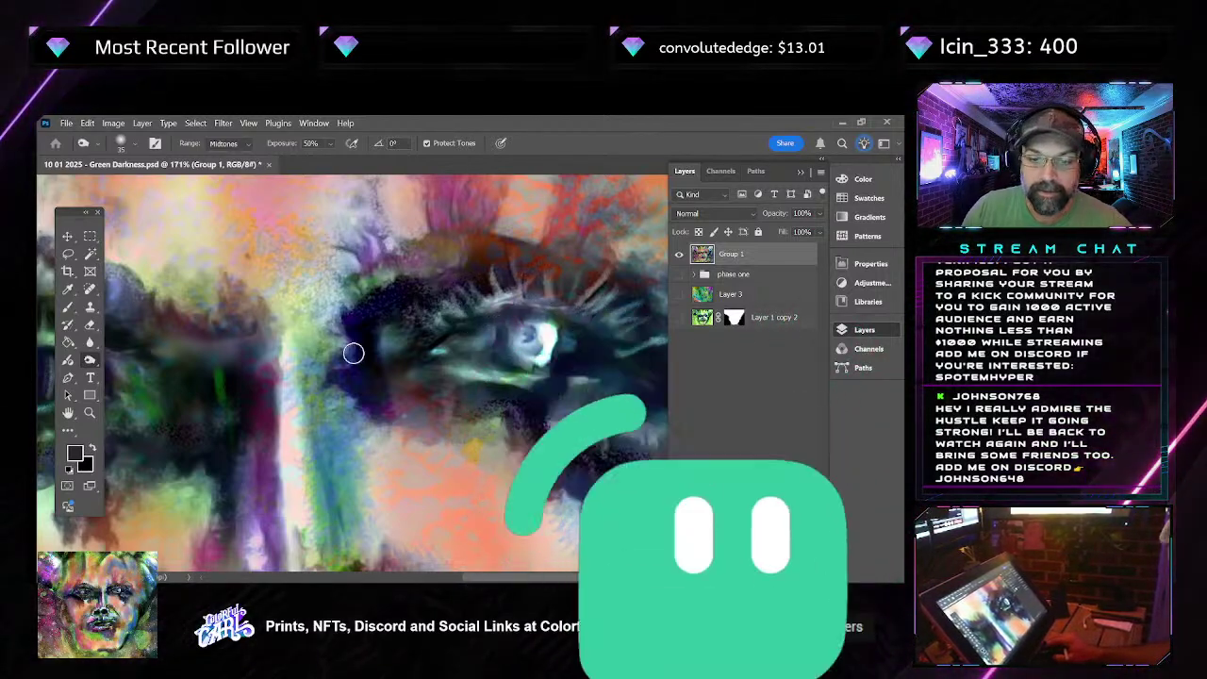
scroll(328, 380, down, 2)
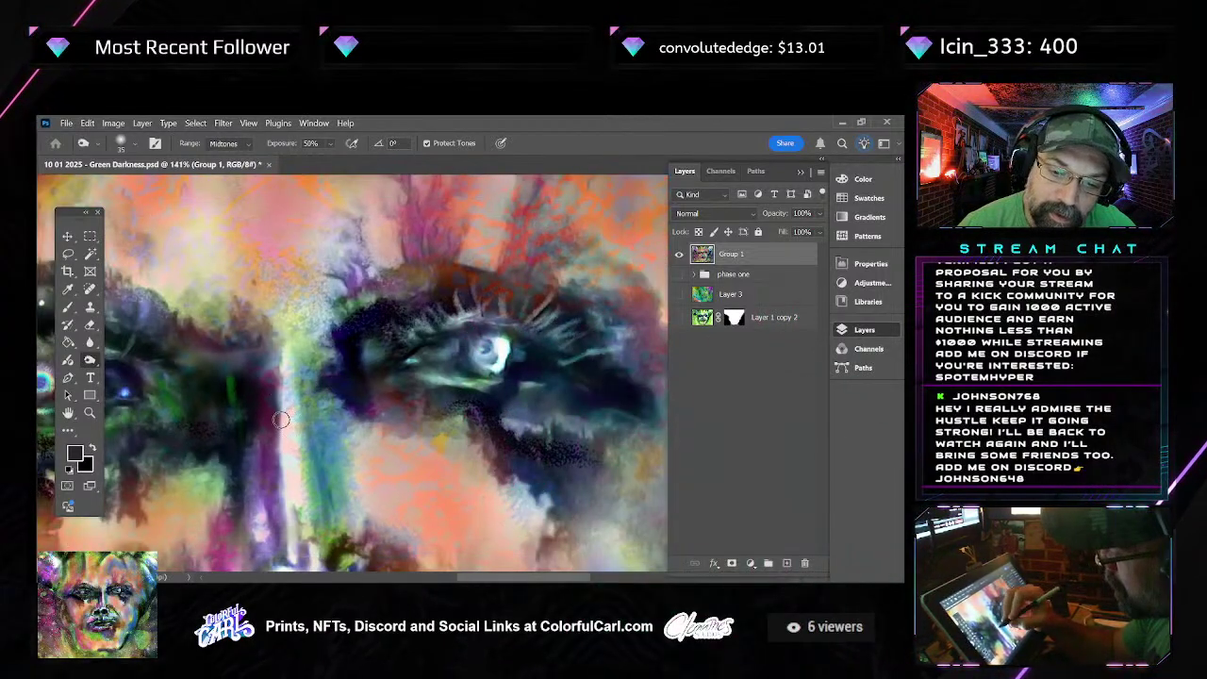
mouse_move(281, 418)
mouse_down()
mouse_move(271, 337)
mouse_move(316, 351)
mouse_up()
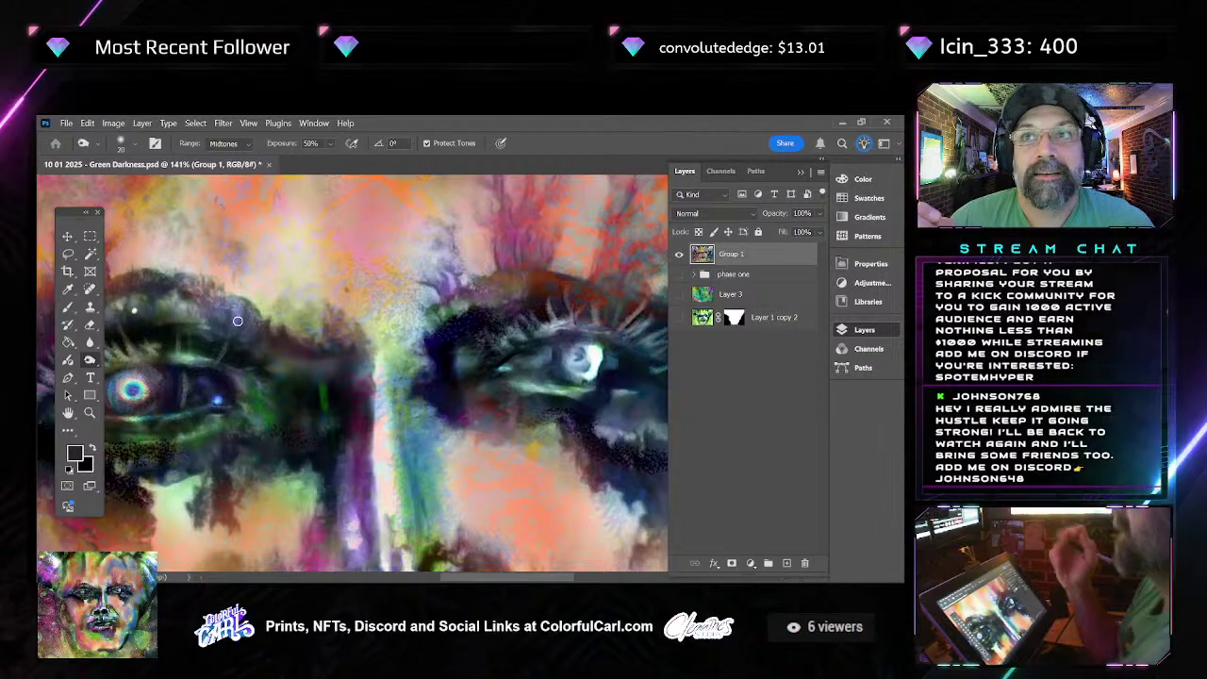
Reduce the Burn brush and darken fine detail in the brow, lower lid and outer corner of the left-hand eye
drag(241, 330, 341, 338)
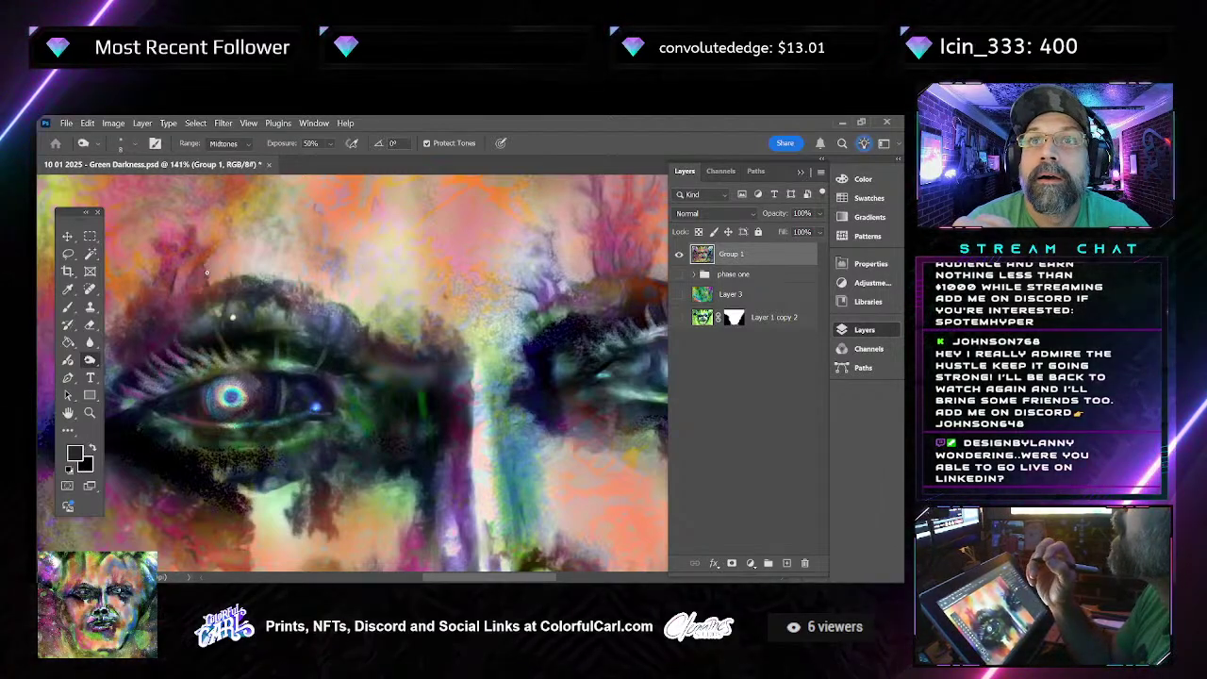
drag(207, 272, 315, 216)
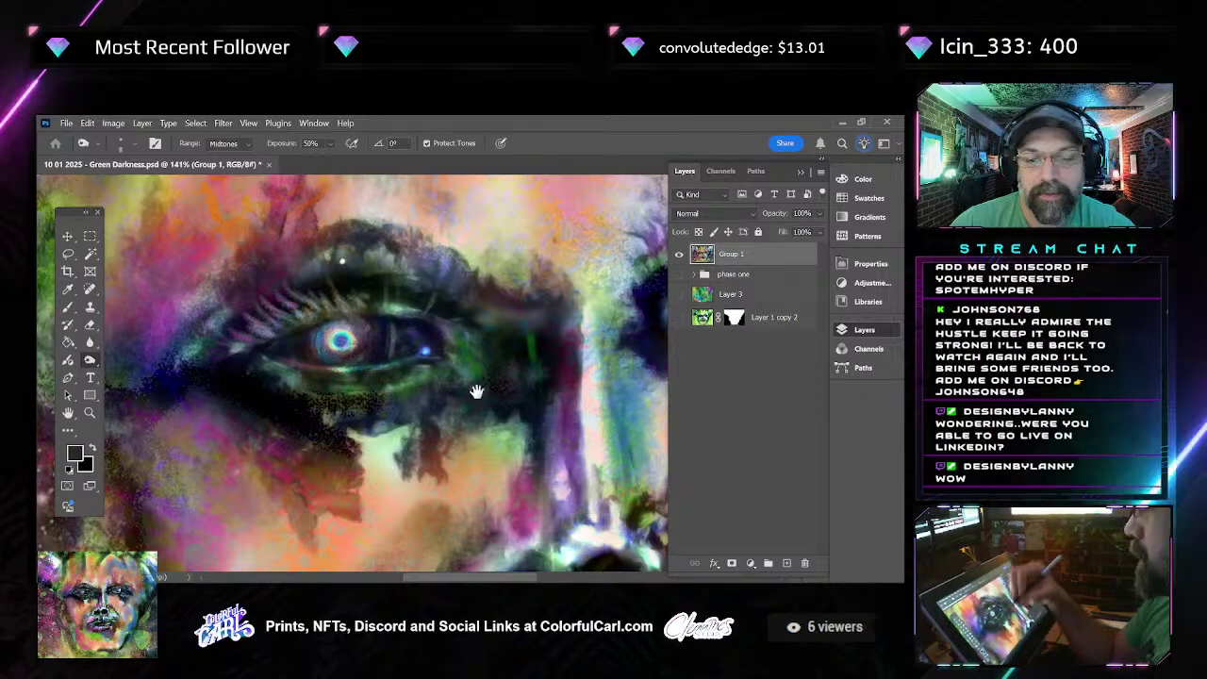
drag(480, 394, 475, 285)
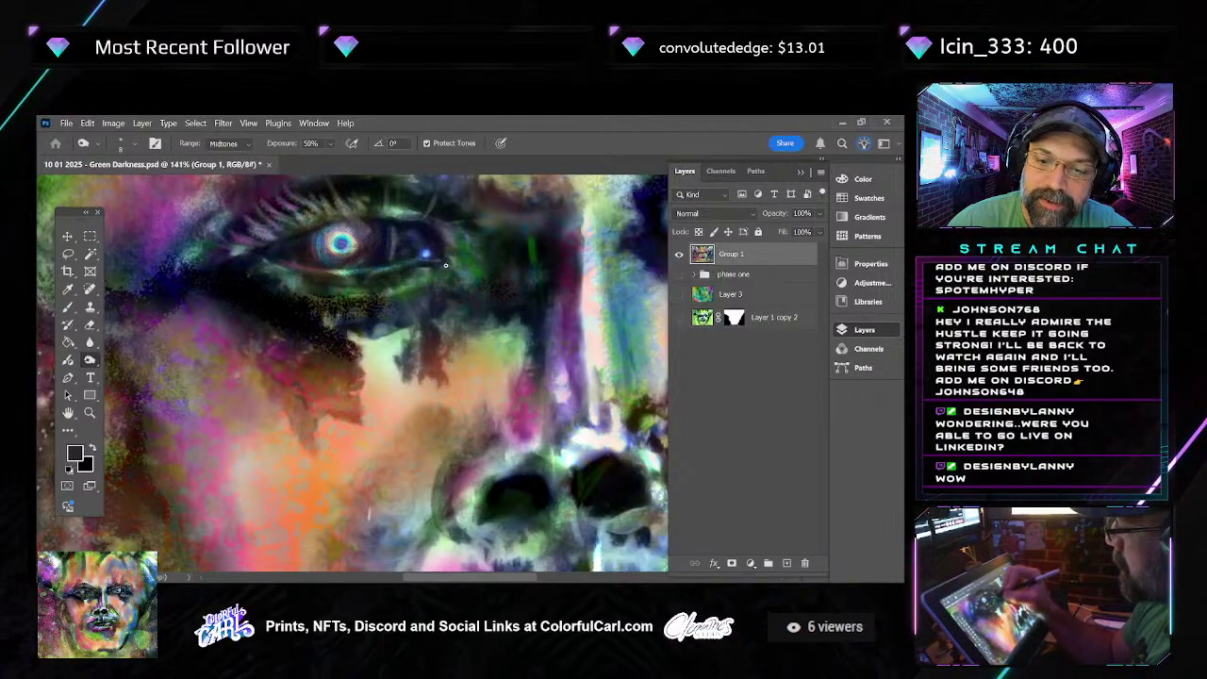
drag(271, 257, 326, 269)
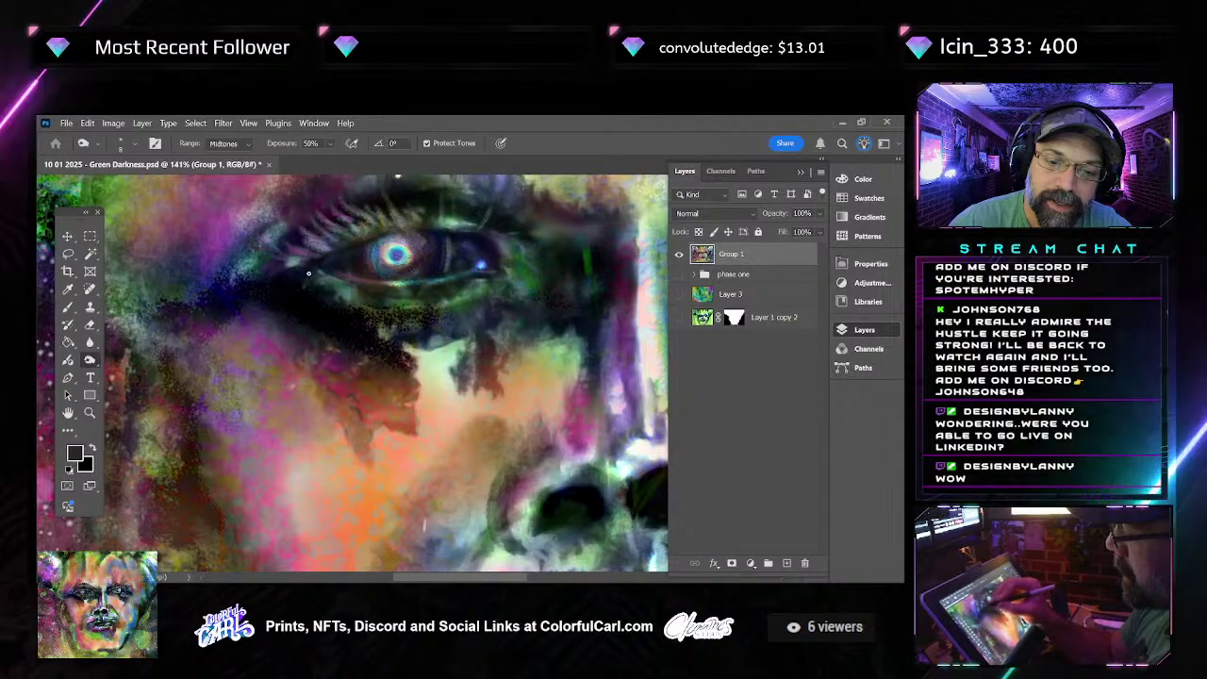
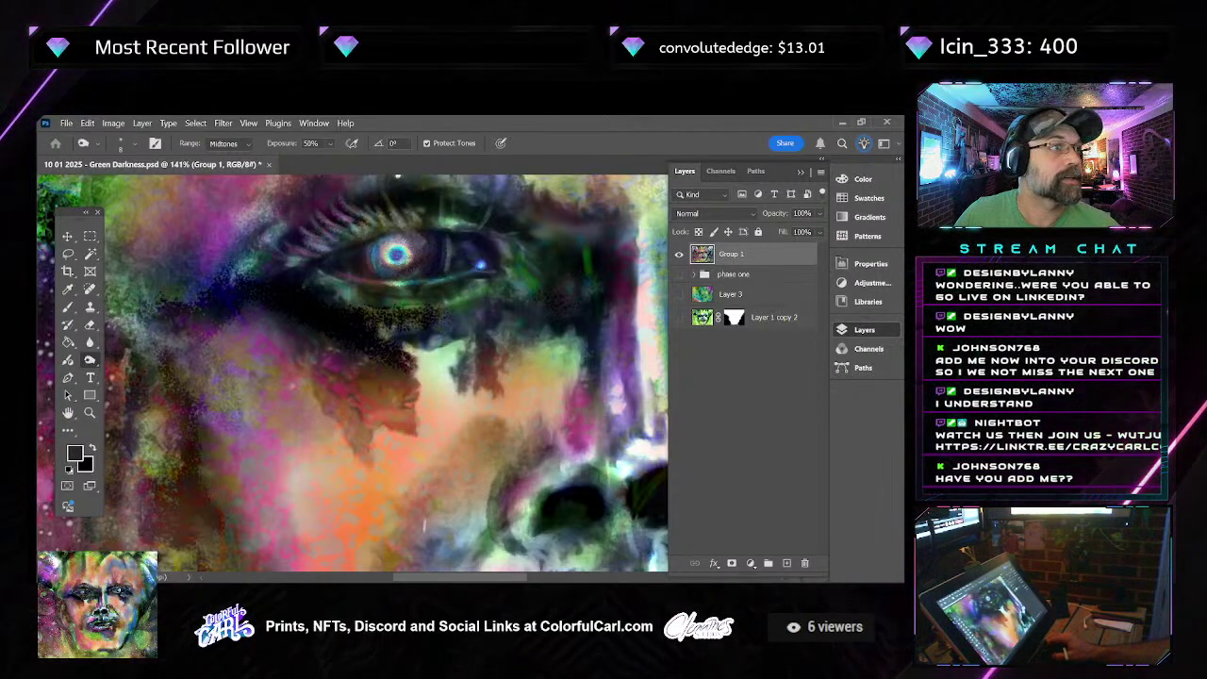
Burn small curled texture marks into the orange cheek below the portrait's left-hand eye
scroll(345, 377, down, 3)
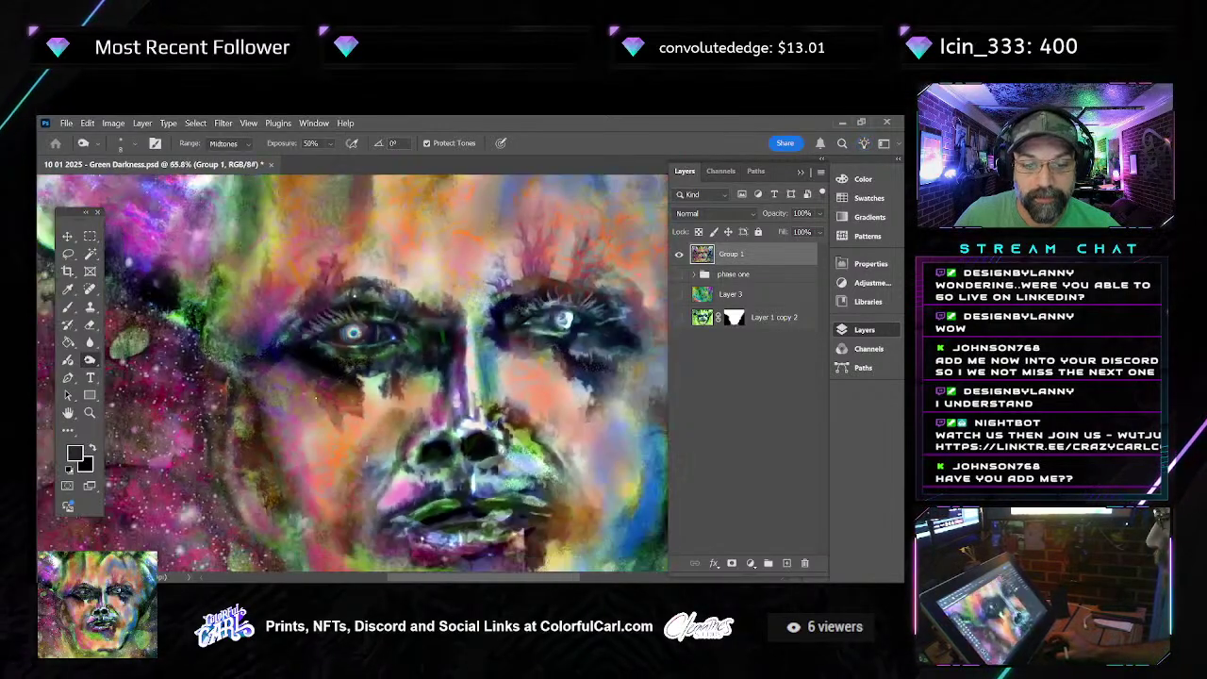
drag(345, 335, 344, 377)
scroll(344, 377, up, 3)
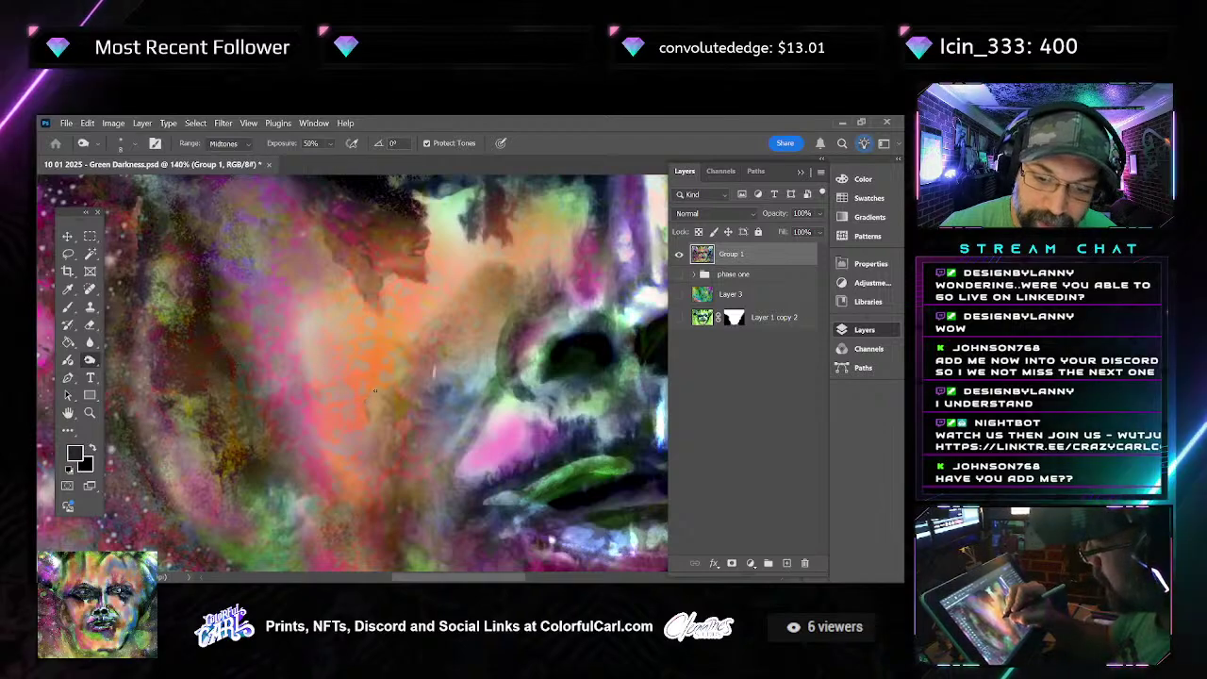
drag(411, 332, 436, 405)
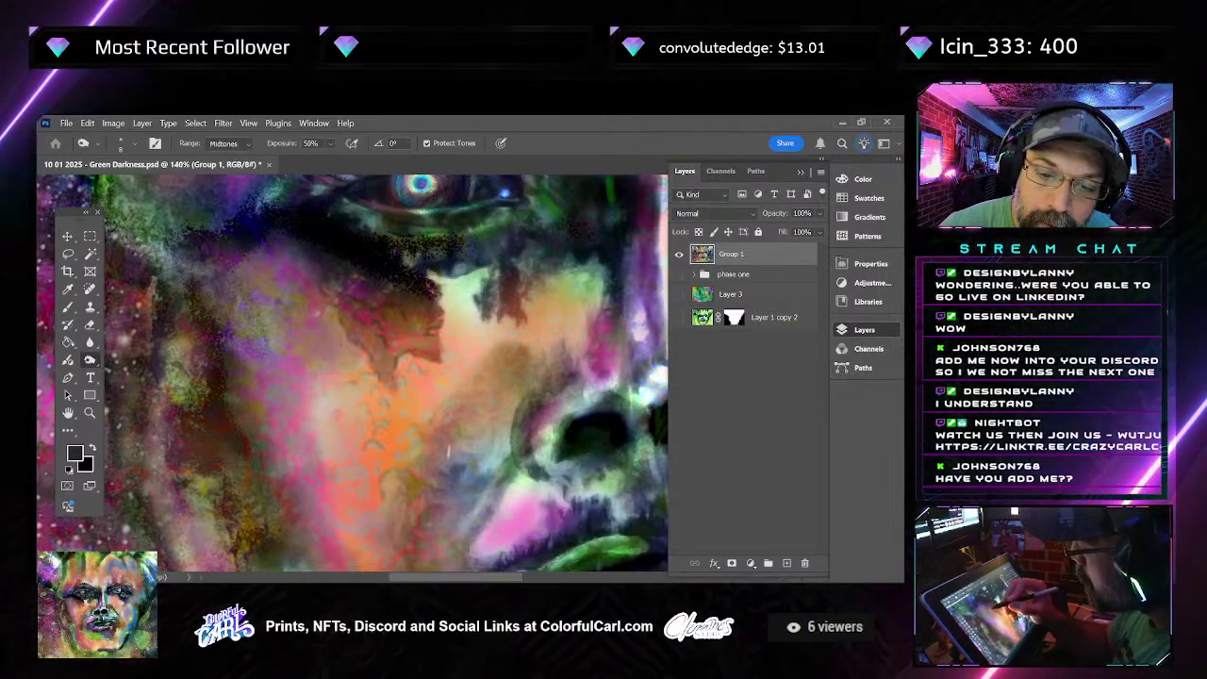
Switch to the Dodge tool, undo the first stroke, and lighten the fine lashes above the portrait's left-hand eye with a small brush
mouse_move(394, 319)
mouse_down()
mouse_move(409, 385)
mouse_move(426, 315)
mouse_up()
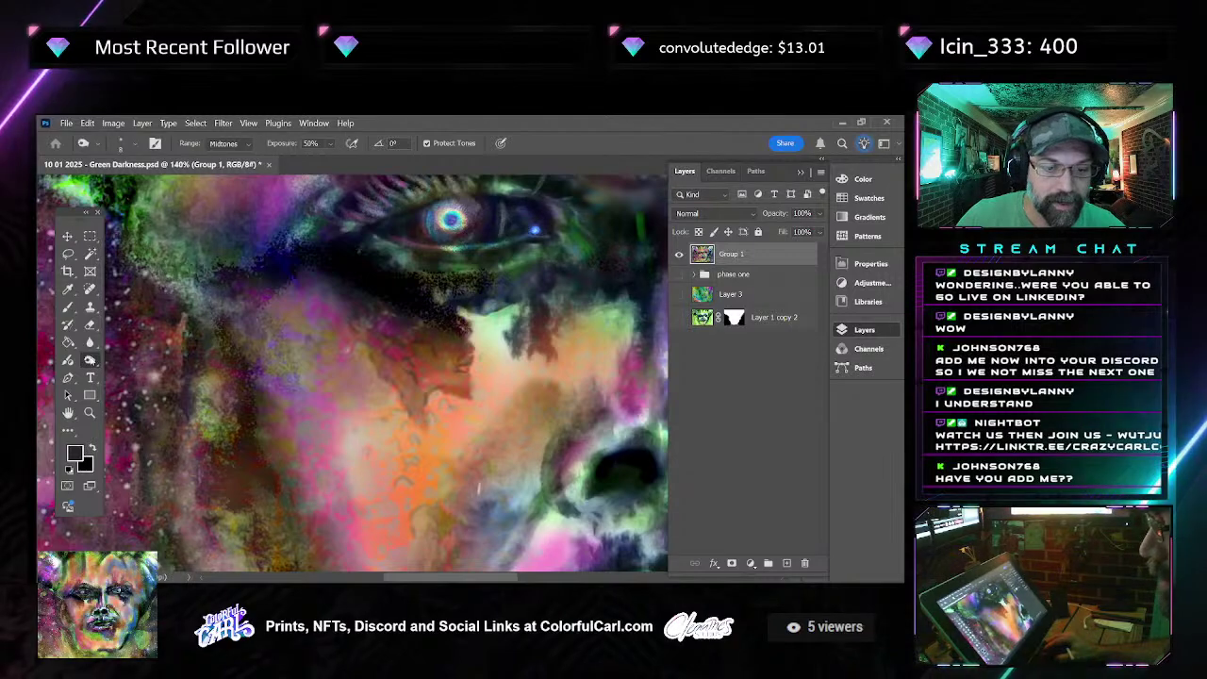
right_click(91, 360)
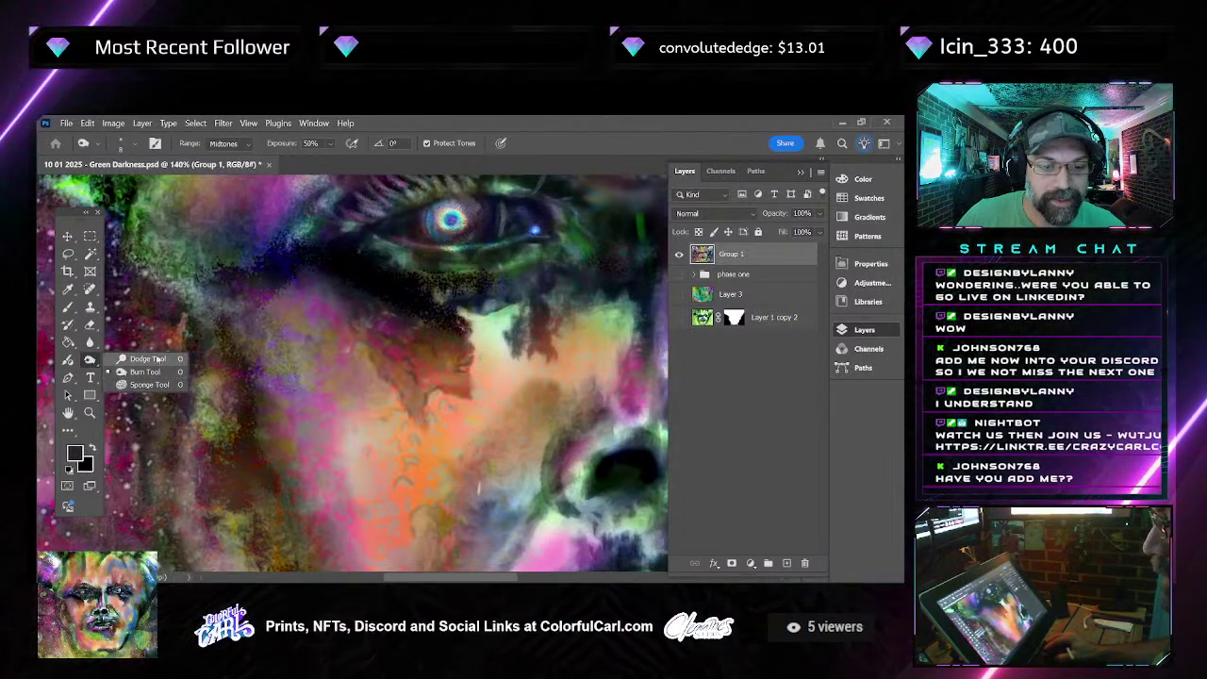
click(141, 372)
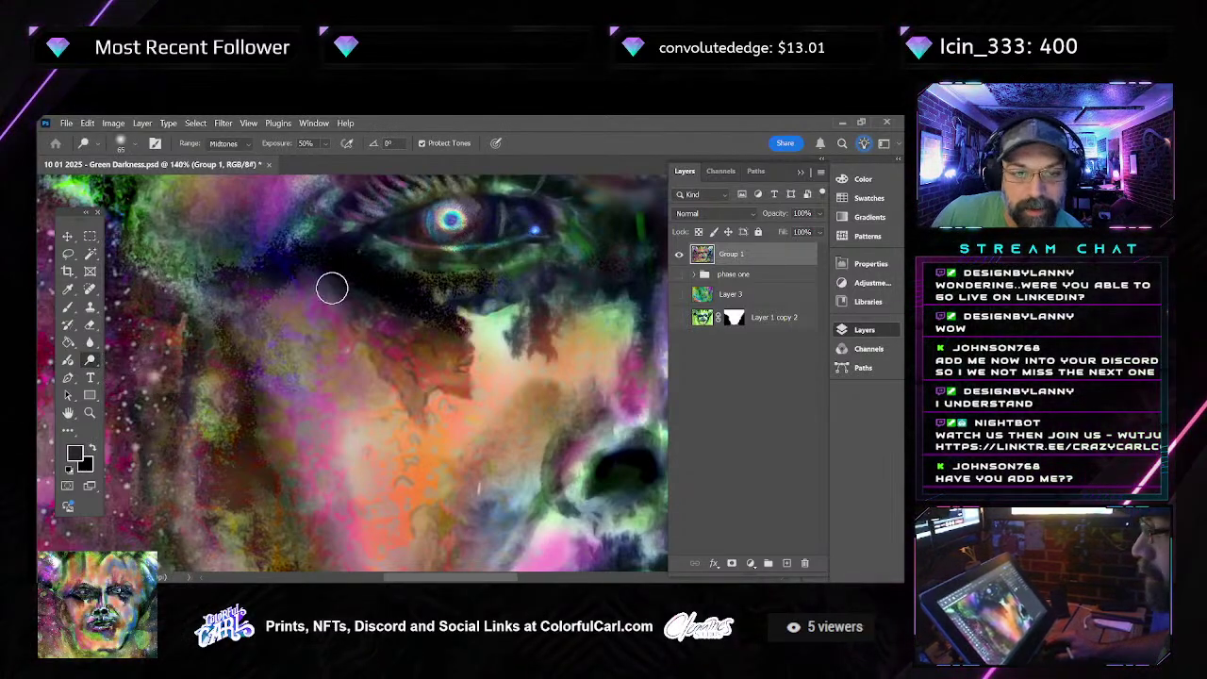
key(ctrl+z)
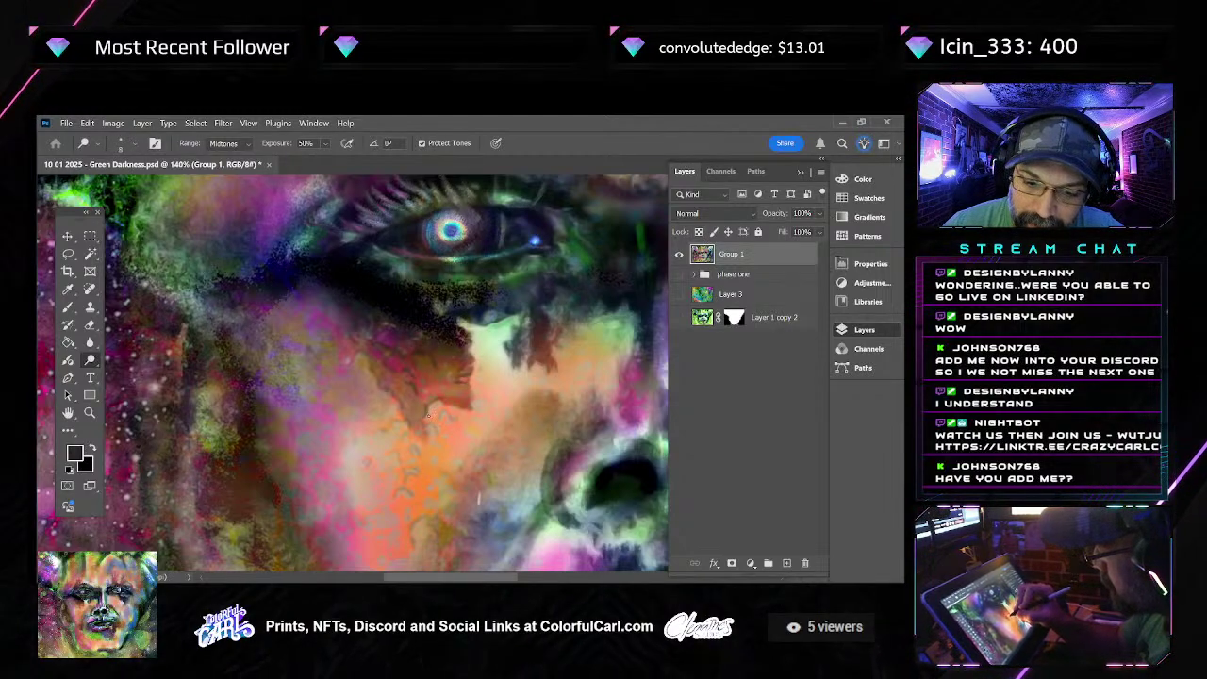
drag(449, 211, 459, 275)
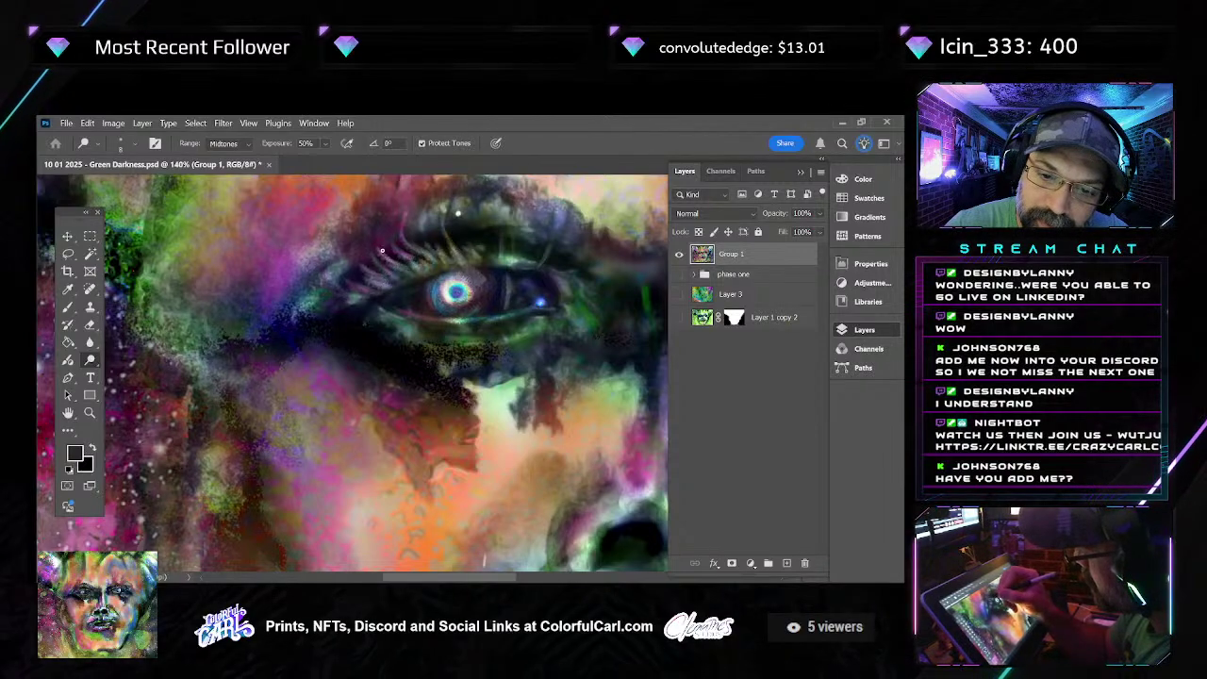
click(238, 143)
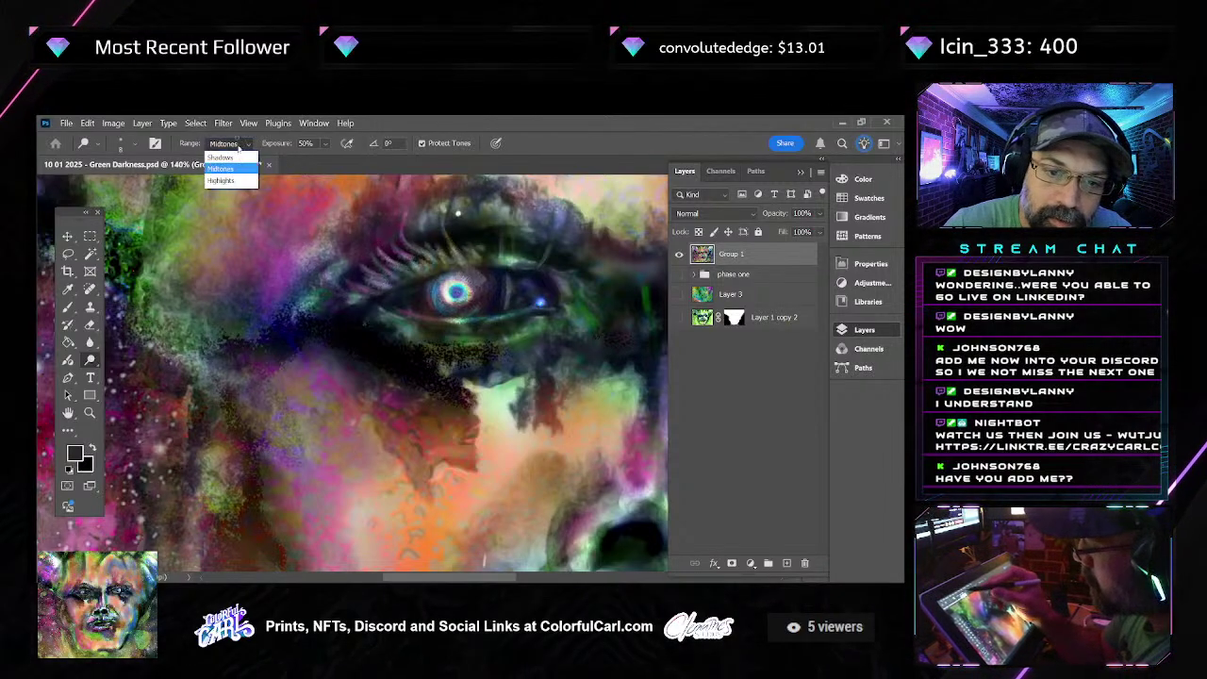
click(226, 156)
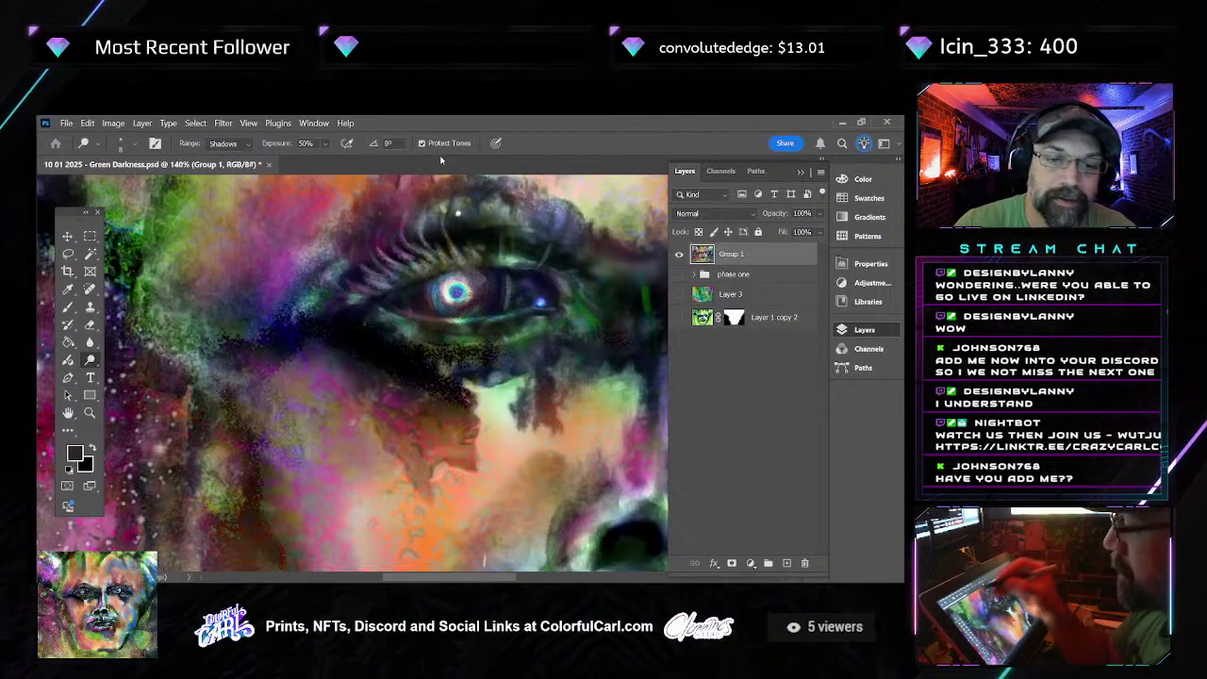
click(226, 144)
click(241, 168)
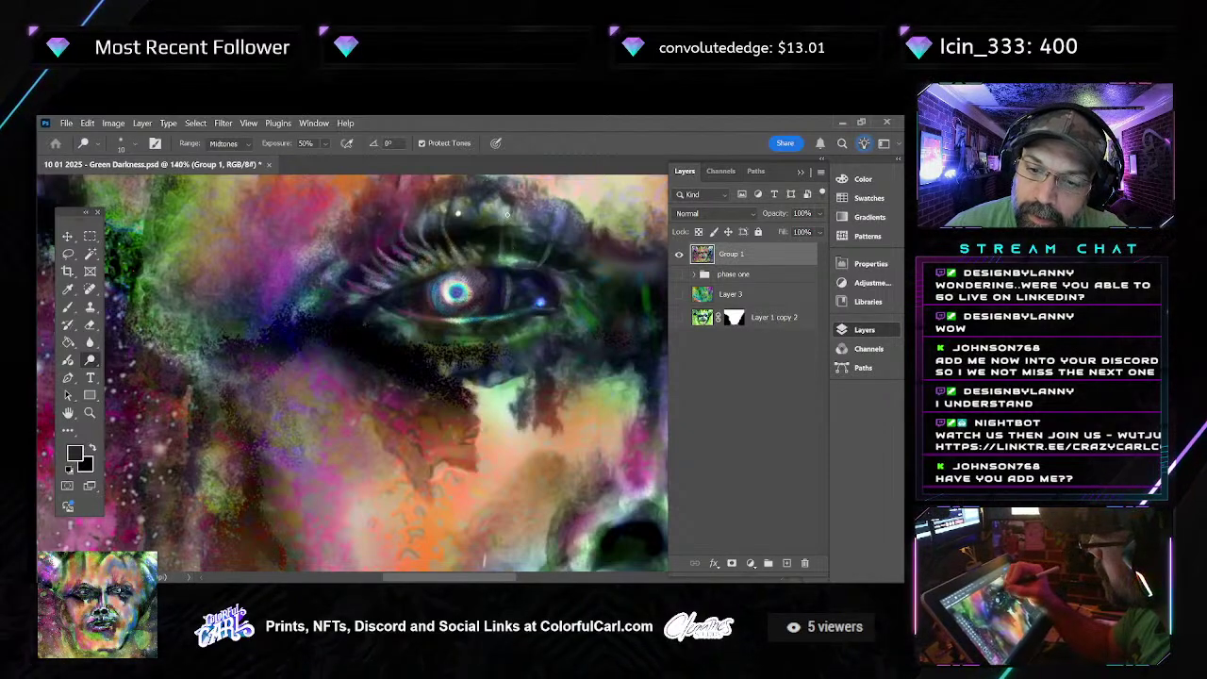
Lighten the upper lid of the left-hand eye and the nose bridge in the Midtones range, using 10 to 40 px Dodge brushes
mouse_move(515, 205)
mouse_down()
mouse_move(456, 176)
mouse_move(471, 185)
mouse_up()
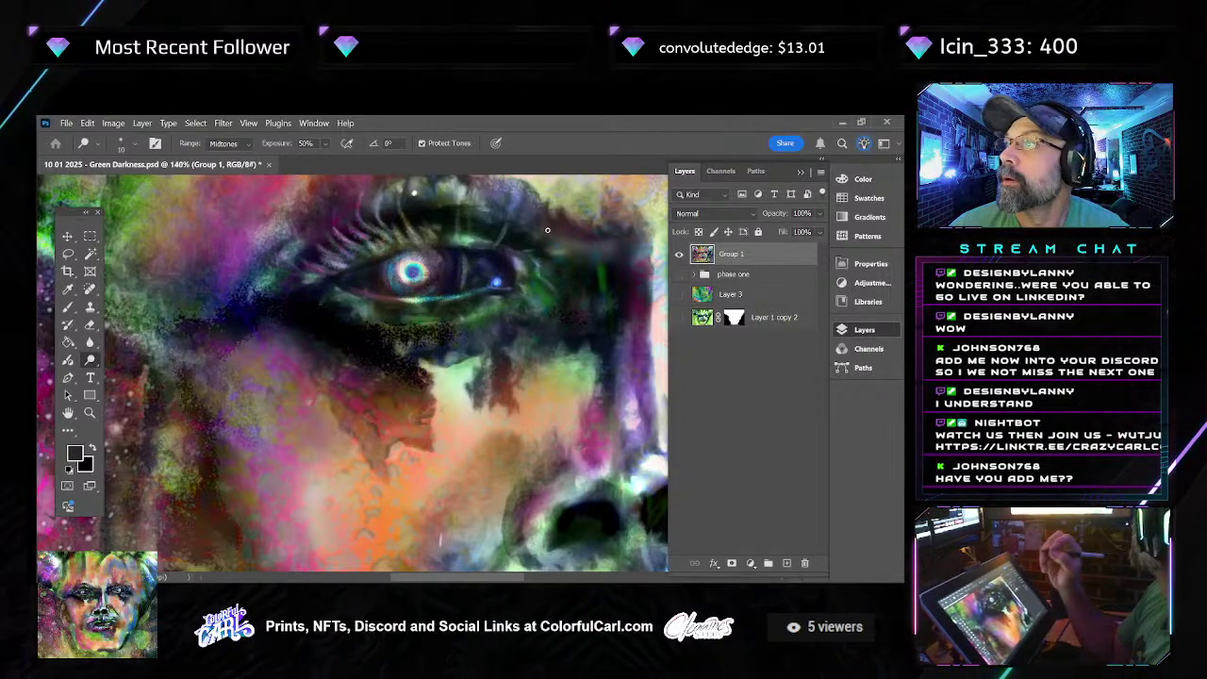
mouse_move(585, 430)
mouse_down()
mouse_move(534, 368)
mouse_move(596, 332)
mouse_move(613, 258)
mouse_move(592, 188)
mouse_up()
key(bracketright)
key(bracketright)
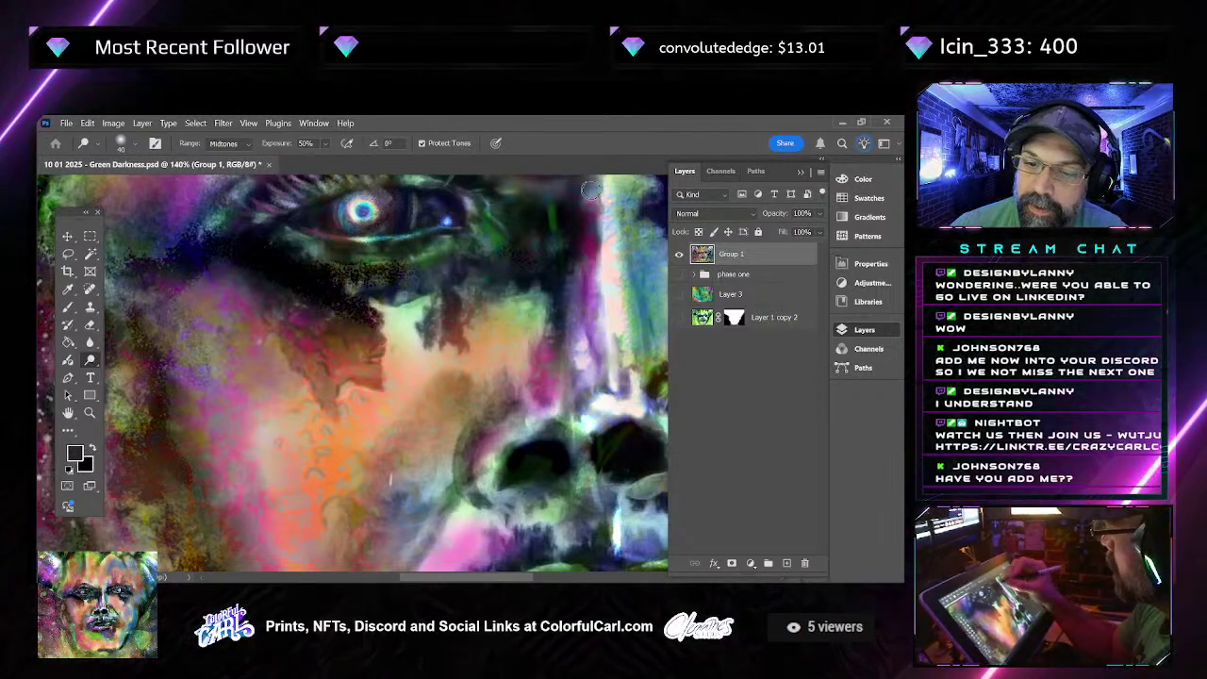
mouse_move(537, 286)
mouse_down()
mouse_move(499, 380)
mouse_move(441, 386)
mouse_move(488, 380)
mouse_up()
key(bracketleft)
key(bracketleft)
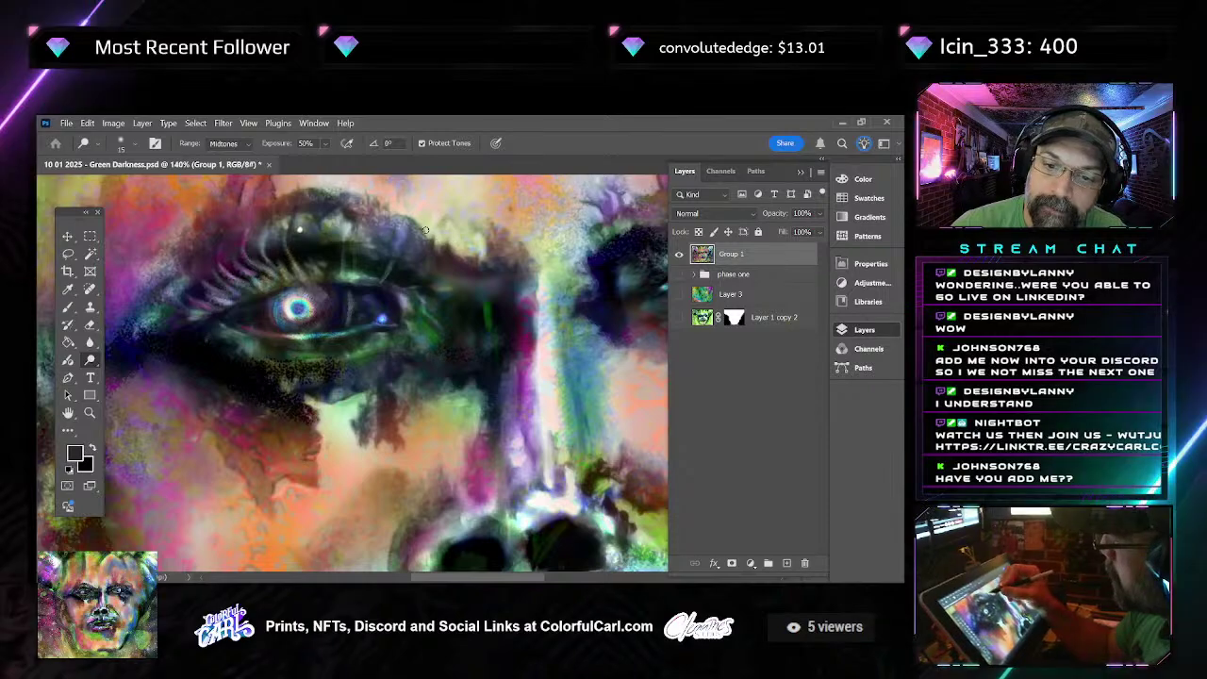
Enlarge the Dodge brush to 35 px and lighten the skin along the inner brow of the left-hand eye
drag(472, 228, 477, 276)
key(bracketright)
key(bracketright)
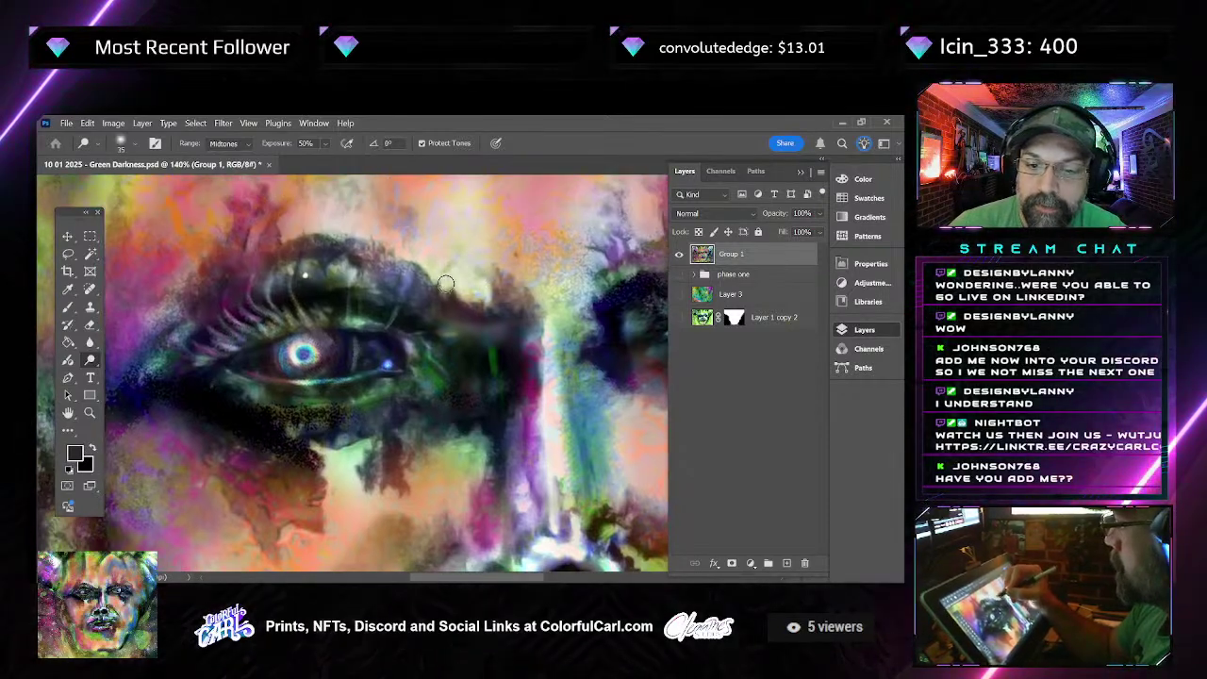
mouse_move(496, 283)
mouse_down()
mouse_move(494, 300)
mouse_move(500, 281)
mouse_move(548, 304)
mouse_move(539, 344)
mouse_move(528, 273)
mouse_move(549, 280)
mouse_up()
Lighten the highlights around the nostrils and upper lip with a 20 px Dodge brush
drag(566, 528, 560, 296)
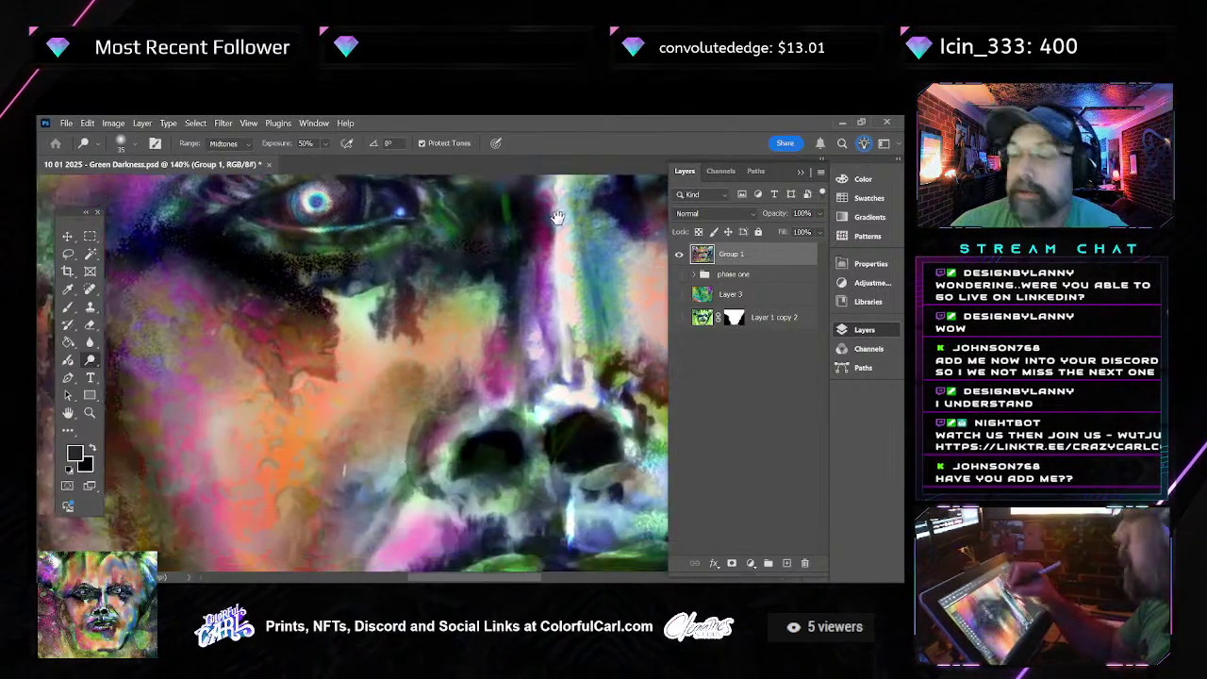
drag(425, 528, 518, 217)
drag(492, 261, 473, 362)
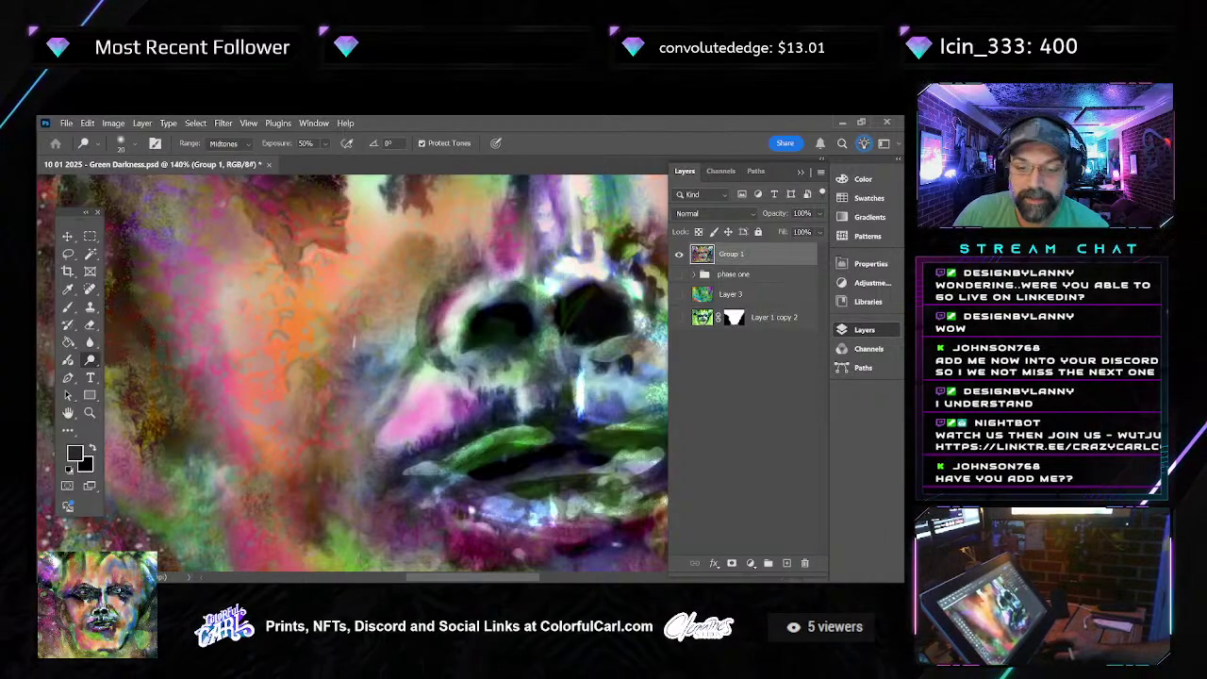
drag(398, 447, 347, 395)
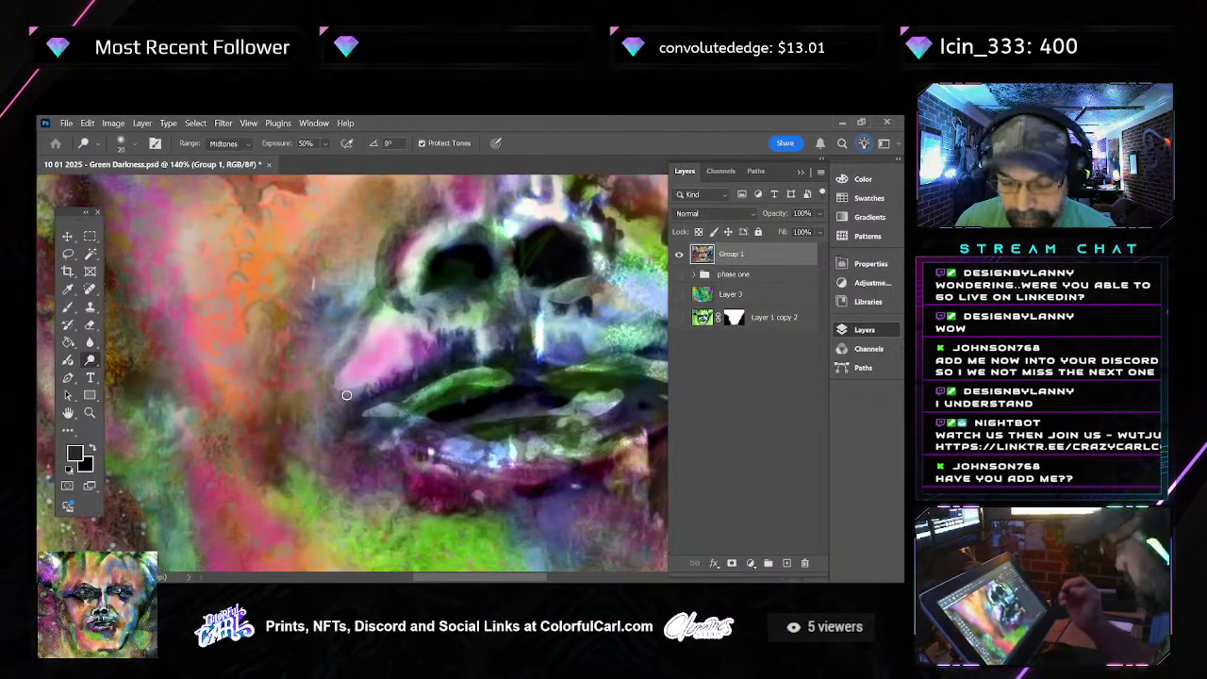
Enlarge the Dodge brush stepwise to 40 px and lighten the lips and the cheek fold beside the right-hand nostril
key(bracketright)
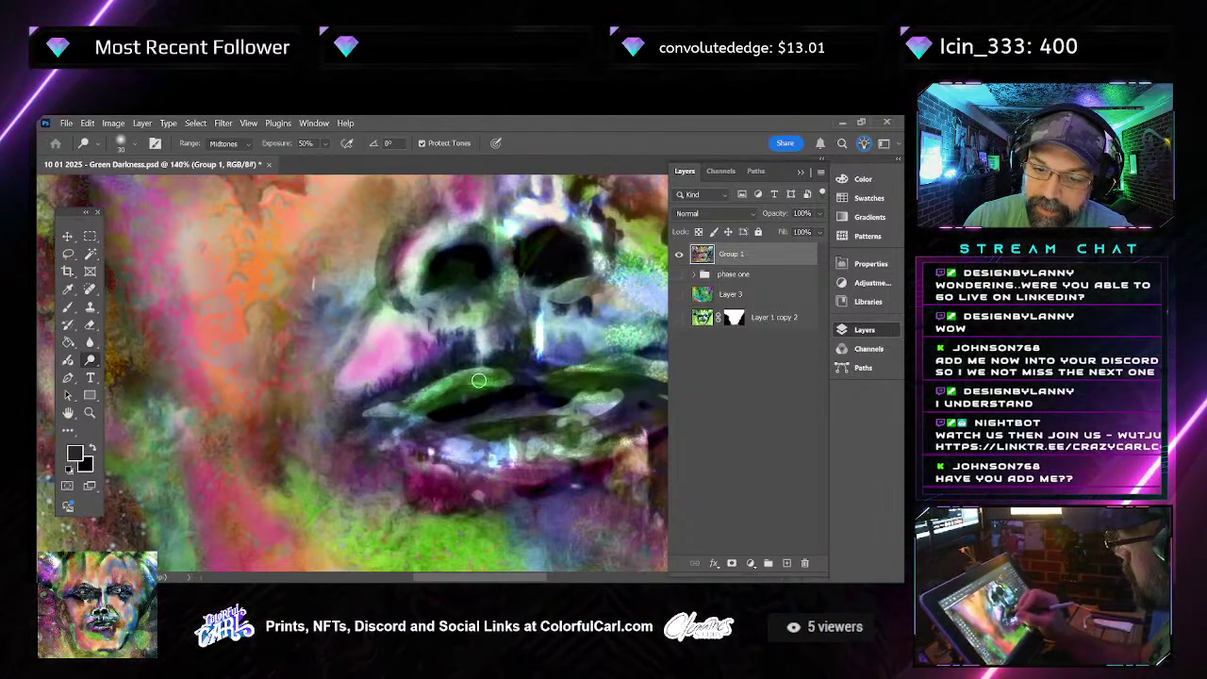
drag(585, 388, 463, 474)
key(bracketright)
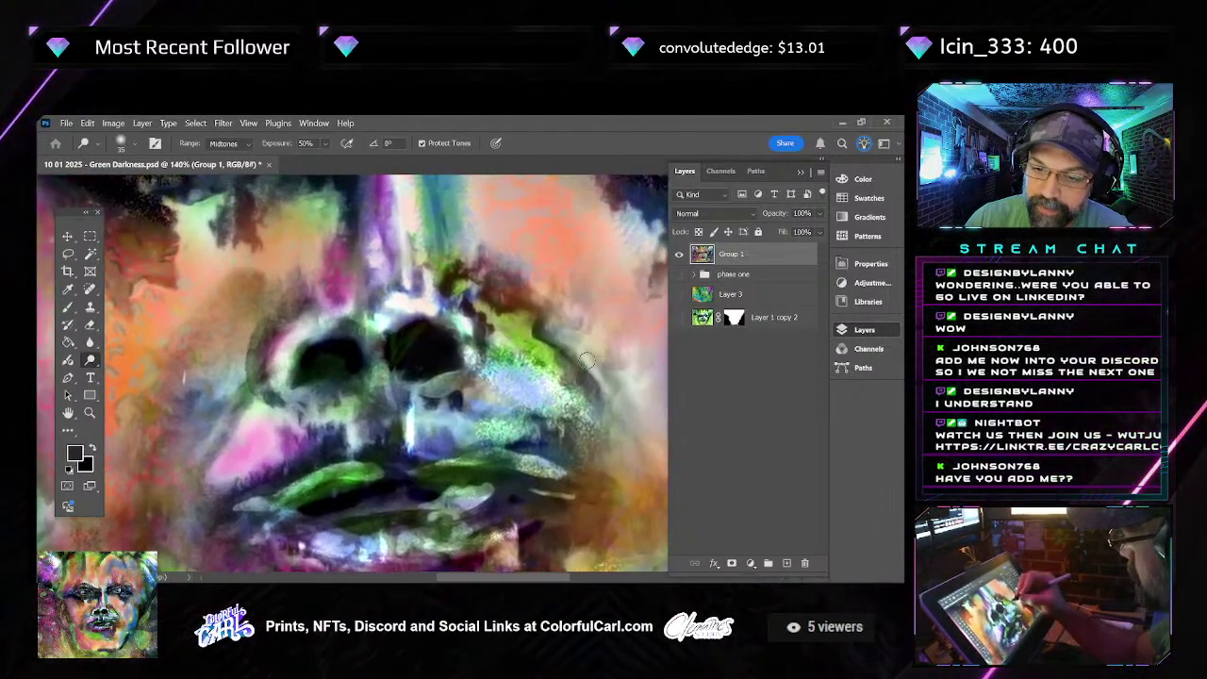
drag(564, 412, 454, 524)
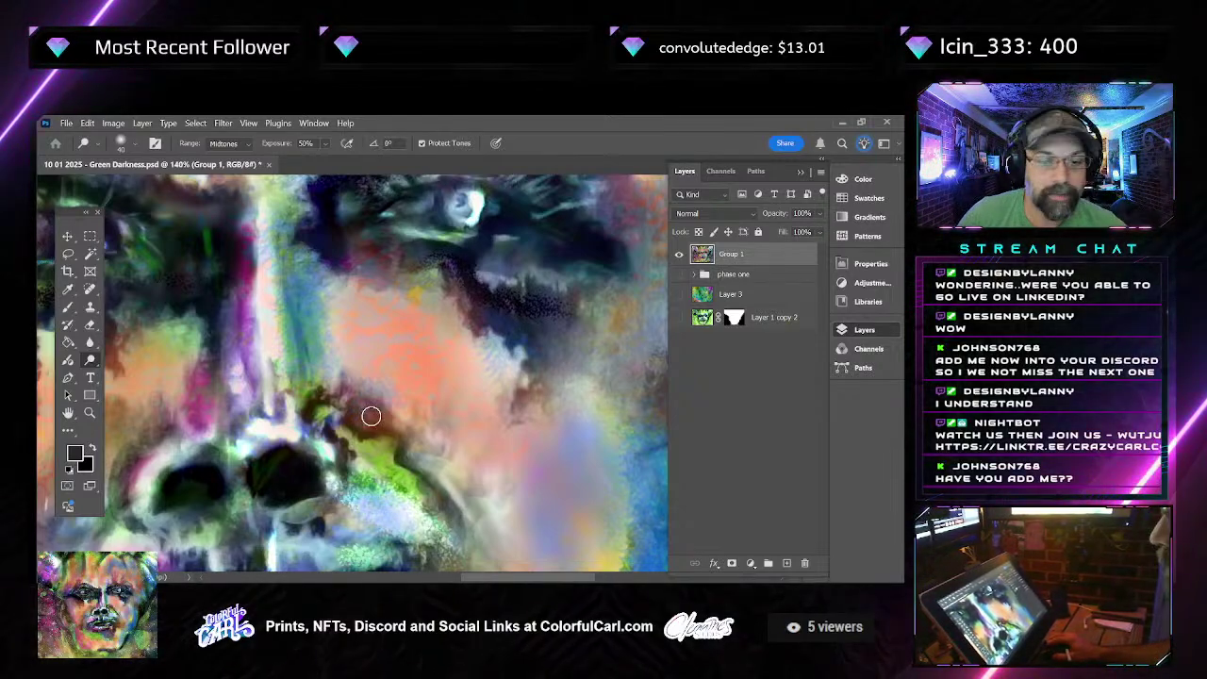
Reduce the Dodge brush to 15 px and brighten the iris and lid highlights of the left-hand eye
mouse_move(271, 355)
mouse_down()
mouse_move(403, 392)
mouse_move(566, 471)
mouse_move(277, 384)
mouse_move(383, 393)
mouse_move(332, 383)
mouse_move(379, 390)
mouse_move(413, 371)
mouse_move(317, 339)
mouse_move(248, 356)
mouse_move(351, 313)
mouse_move(304, 337)
mouse_move(419, 337)
mouse_move(392, 328)
mouse_move(421, 347)
mouse_move(382, 377)
mouse_move(437, 363)
mouse_move(305, 382)
mouse_move(397, 384)
mouse_move(296, 380)
mouse_move(424, 373)
mouse_move(323, 361)
mouse_move(321, 340)
mouse_move(381, 337)
mouse_up()
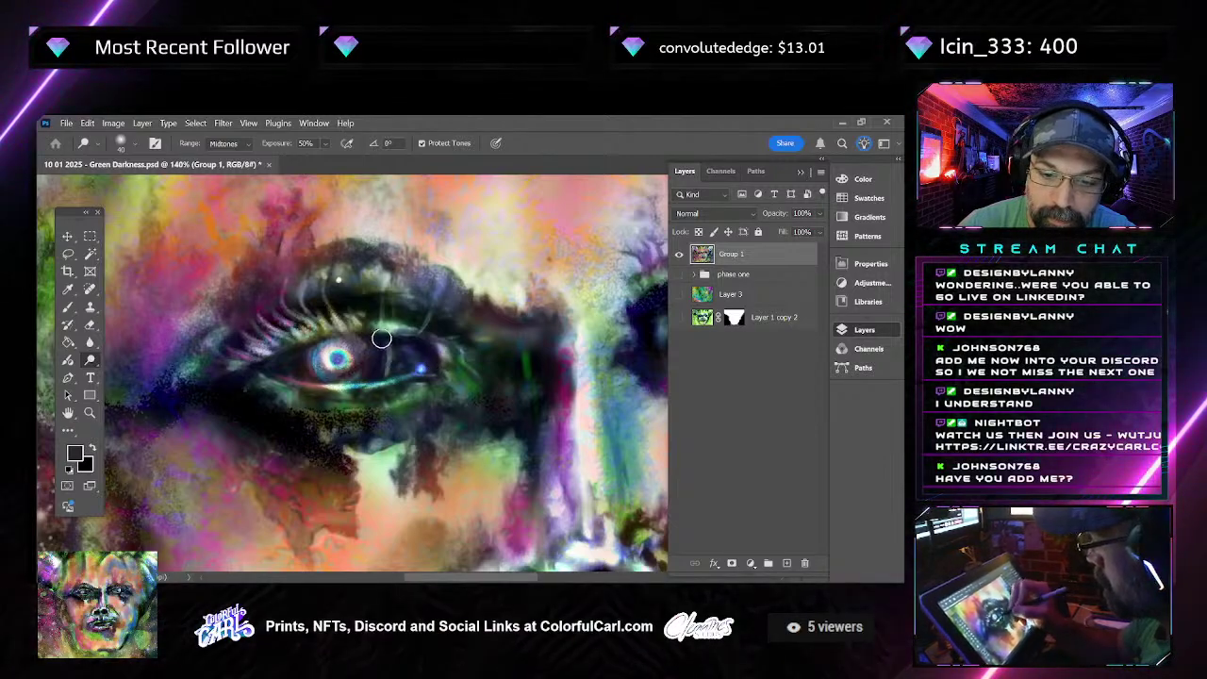
key(bracketleft)
key(bracketleft)
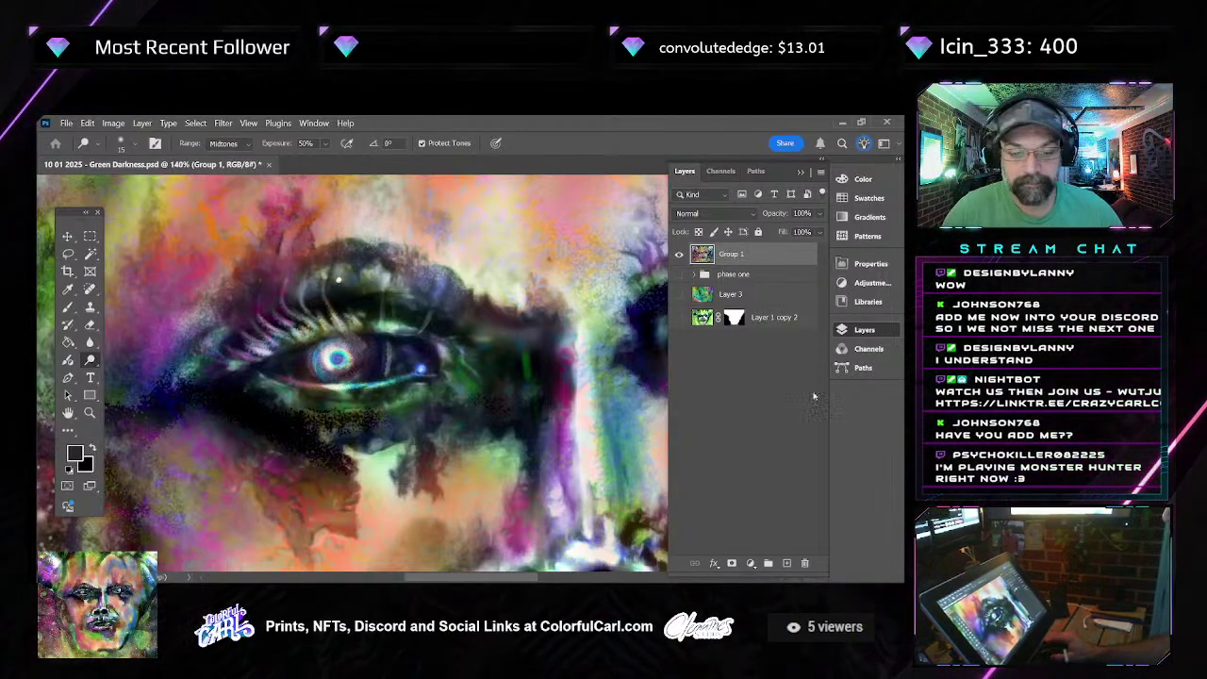
Set the Dodge range to Shadows and lighten the lashes above the right-hand eye with a 7 to 10 px brush
drag(562, 416, 377, 395)
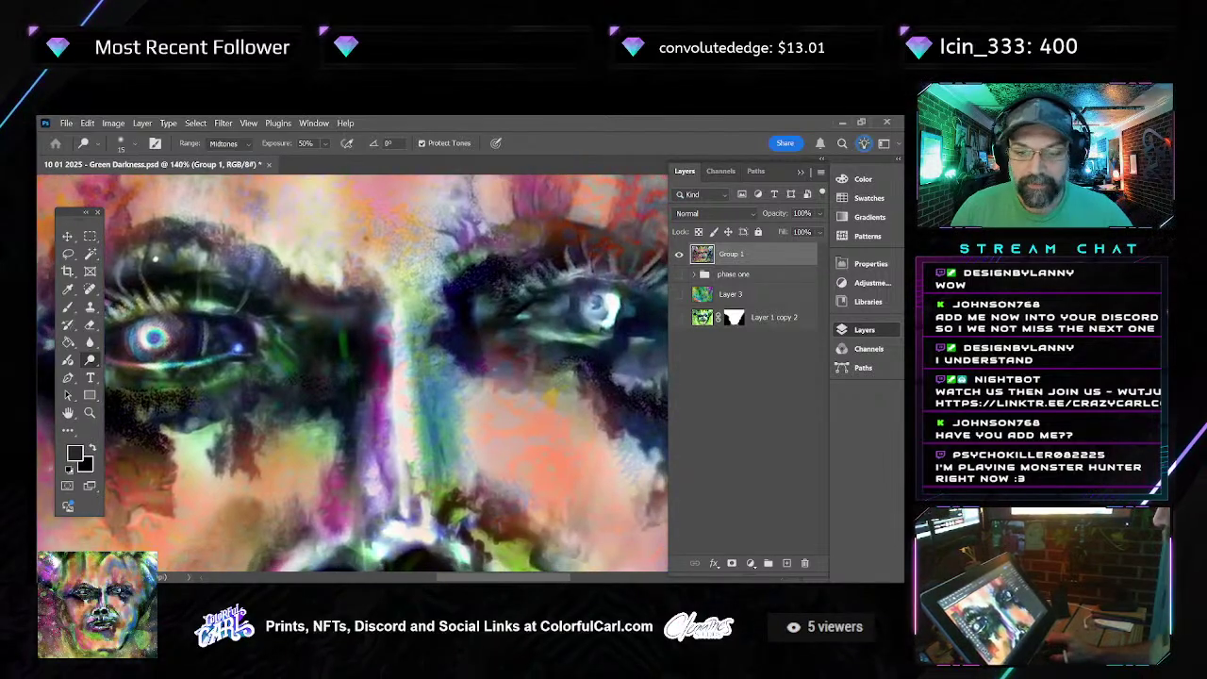
drag(441, 312, 279, 292)
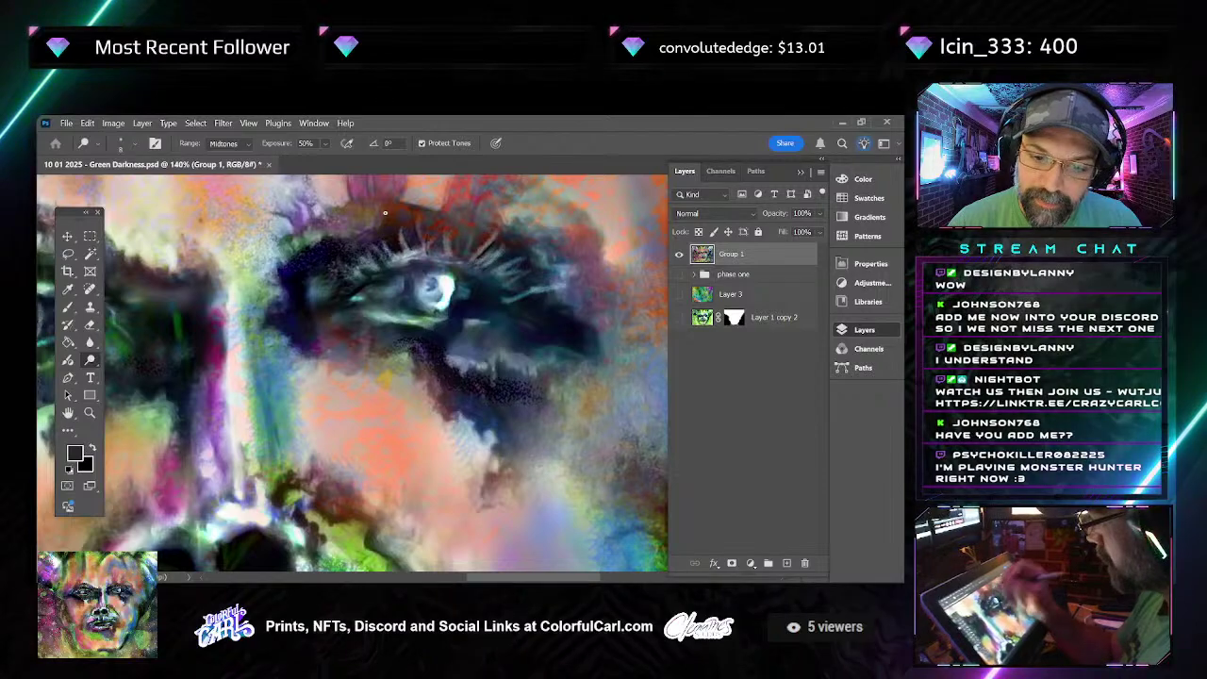
click(223, 142)
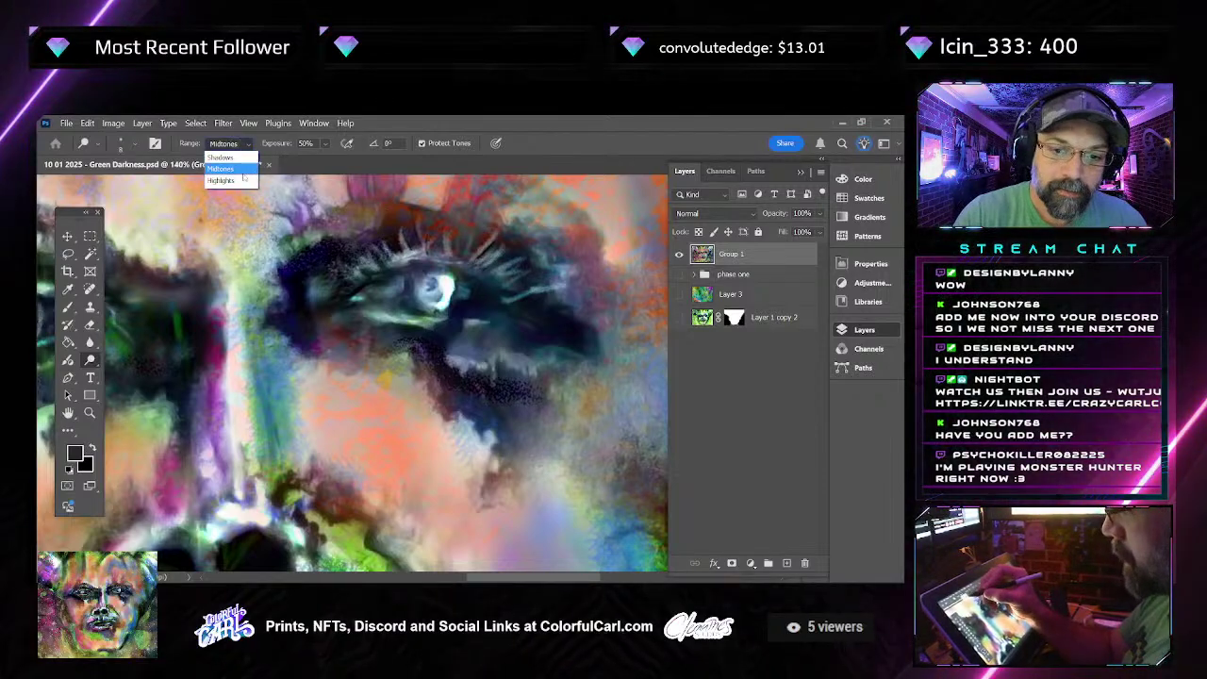
click(223, 153)
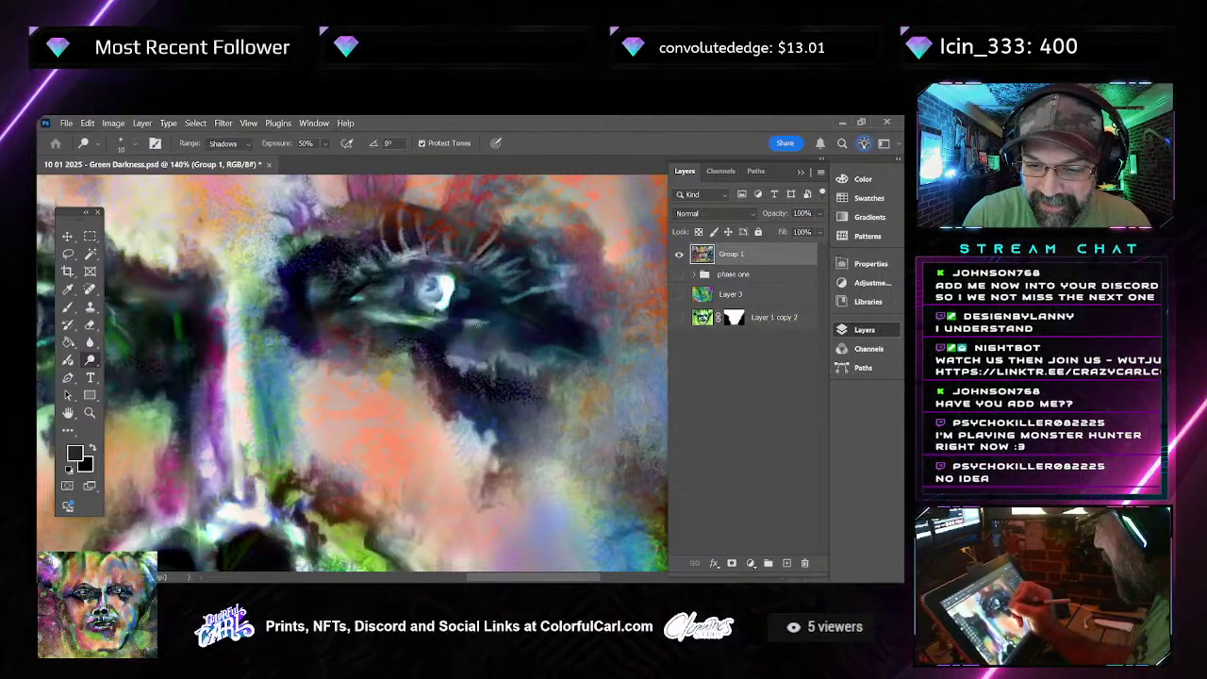
drag(479, 324, 390, 278)
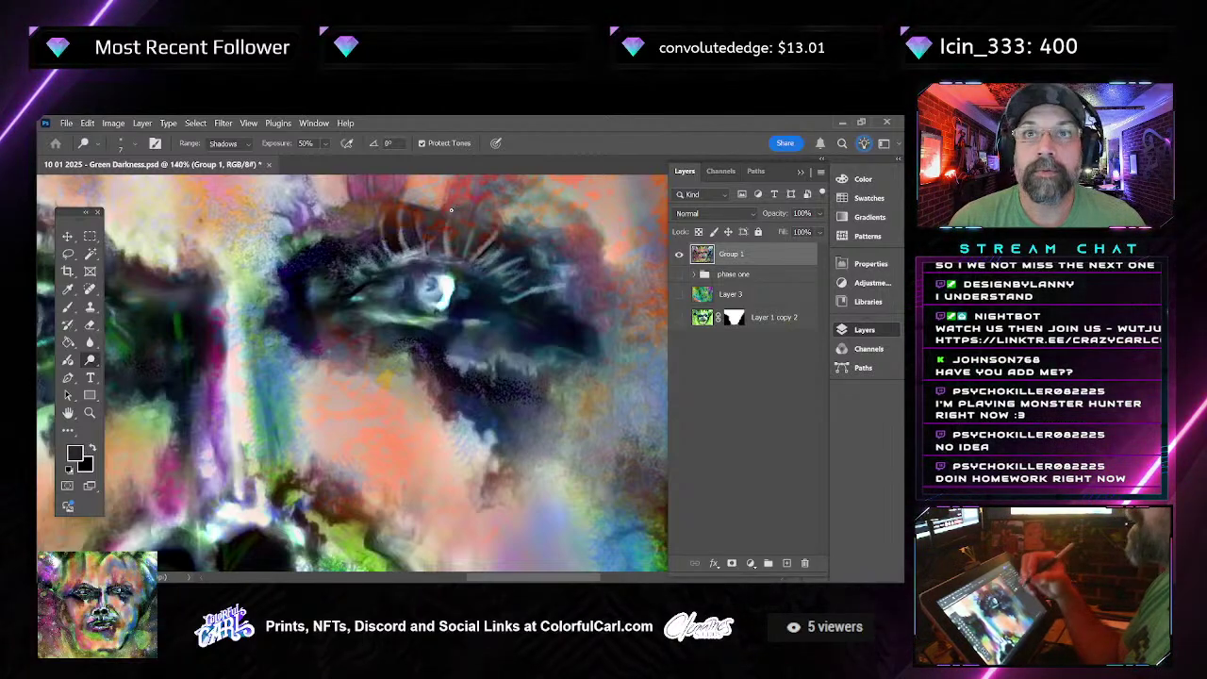
drag(504, 391, 486, 337)
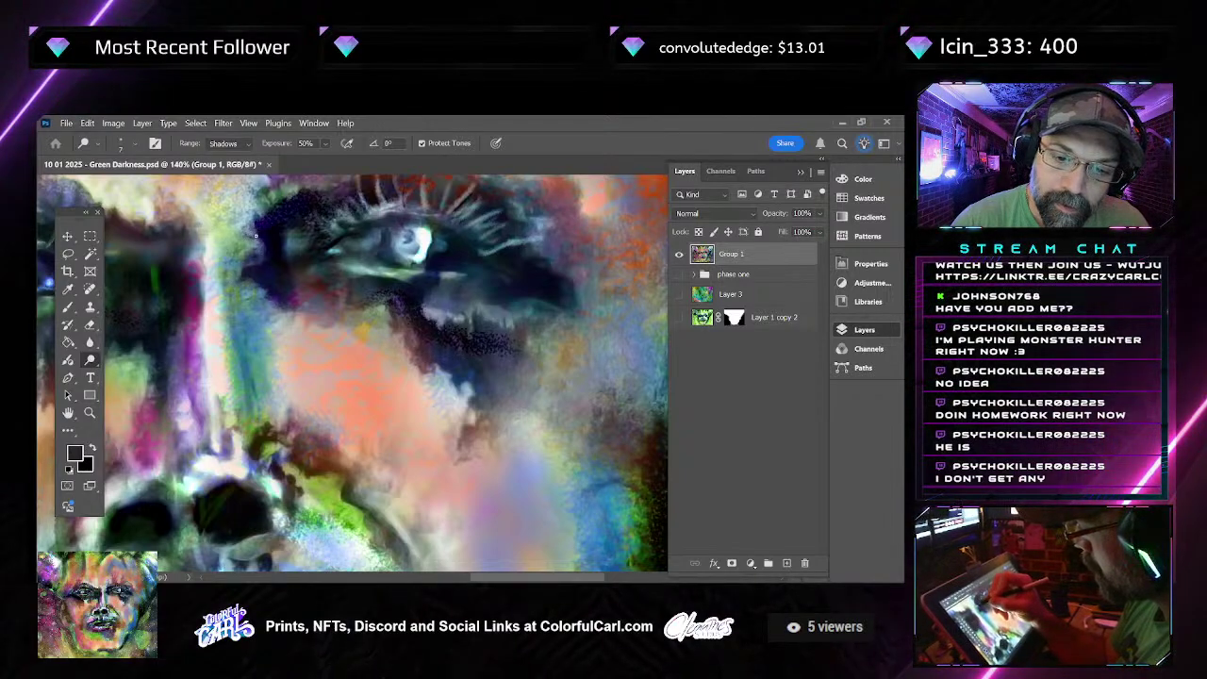
Set the Dodge range to Midtones and lighten the skin around the inner corner, under-eye shadow and outer edge of the right-hand eye at 25 px
click(242, 145)
click(224, 165)
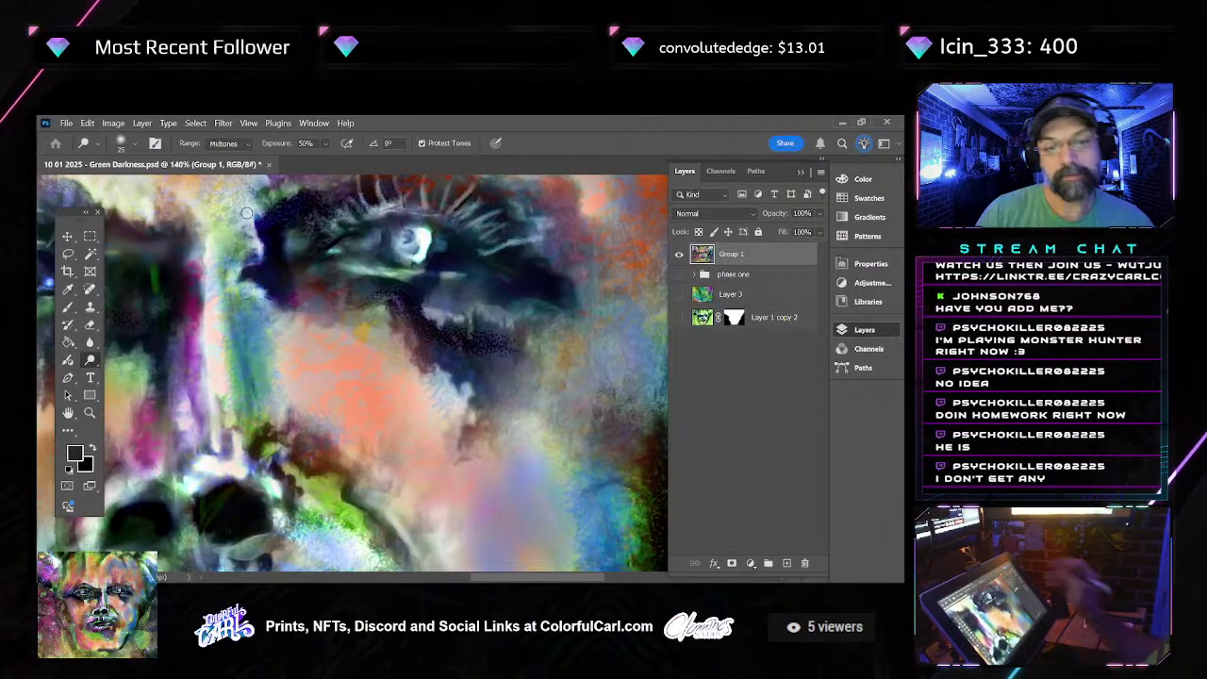
drag(246, 213, 424, 319)
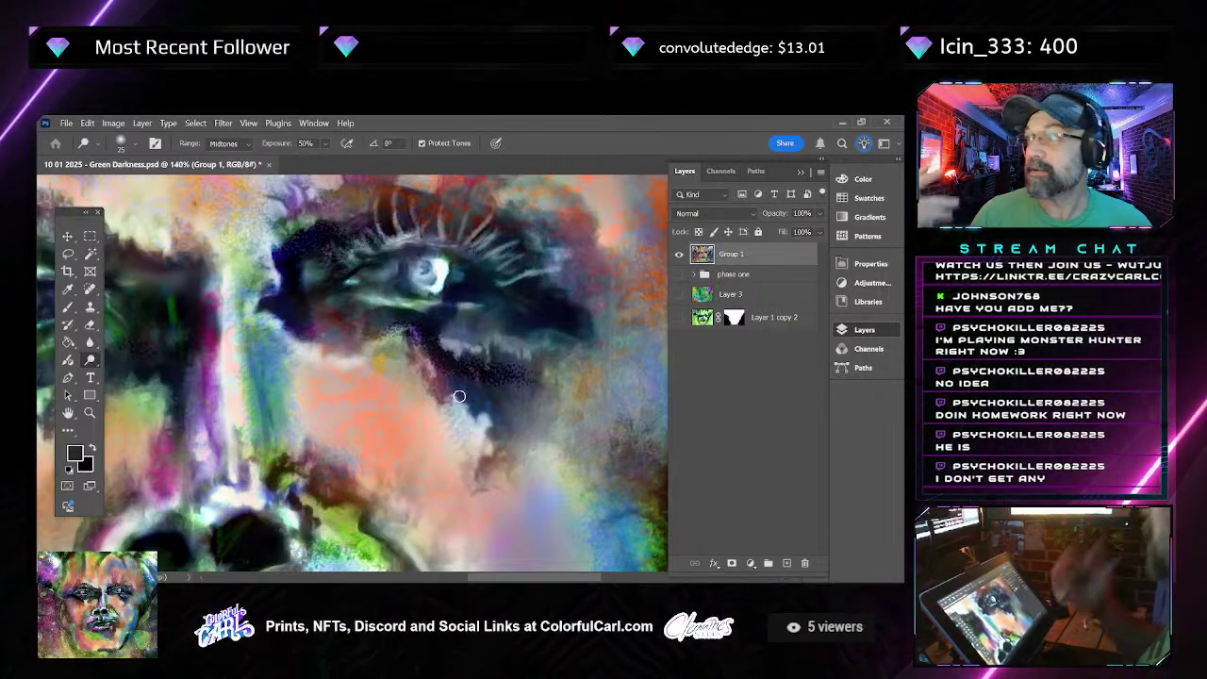
mouse_move(531, 334)
mouse_down()
mouse_move(443, 339)
mouse_move(475, 351)
mouse_move(442, 338)
mouse_move(457, 323)
mouse_move(496, 350)
mouse_move(489, 360)
mouse_move(510, 338)
mouse_move(528, 346)
mouse_move(522, 357)
mouse_move(593, 337)
mouse_move(564, 340)
mouse_move(571, 314)
mouse_move(522, 285)
mouse_move(572, 267)
mouse_move(551, 269)
mouse_move(568, 248)
mouse_move(558, 255)
mouse_move(536, 215)
mouse_up()
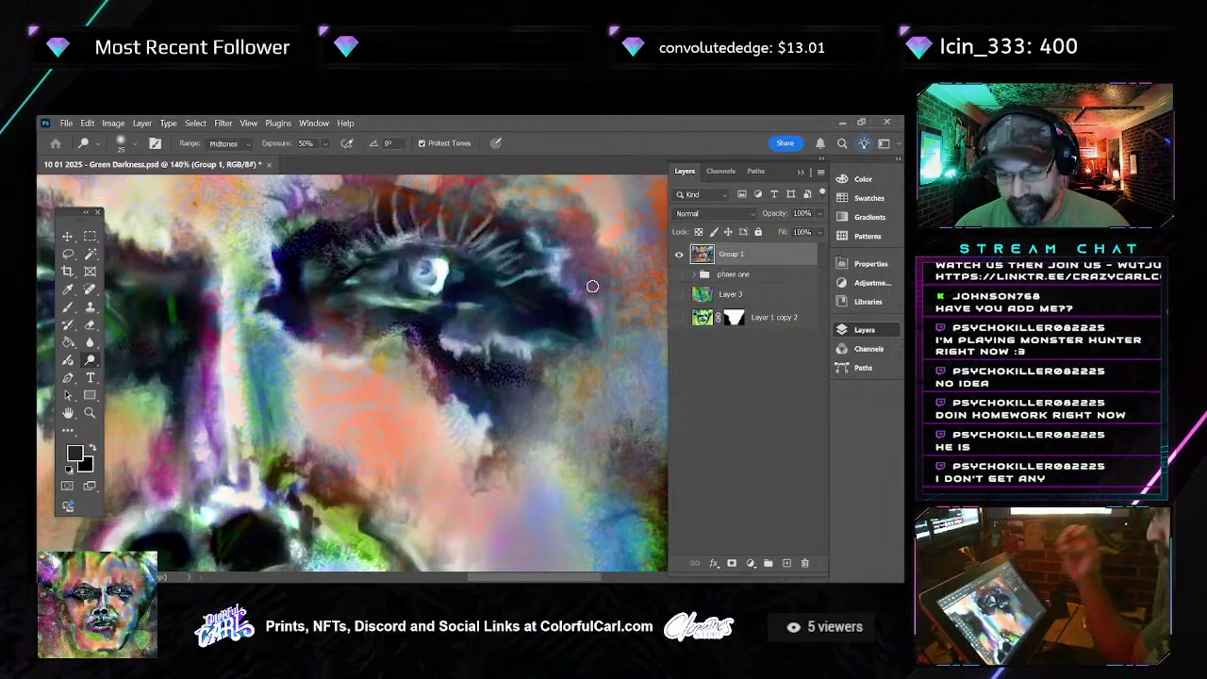
mouse_move(598, 311)
mouse_down()
mouse_move(571, 345)
mouse_move(579, 359)
mouse_up()
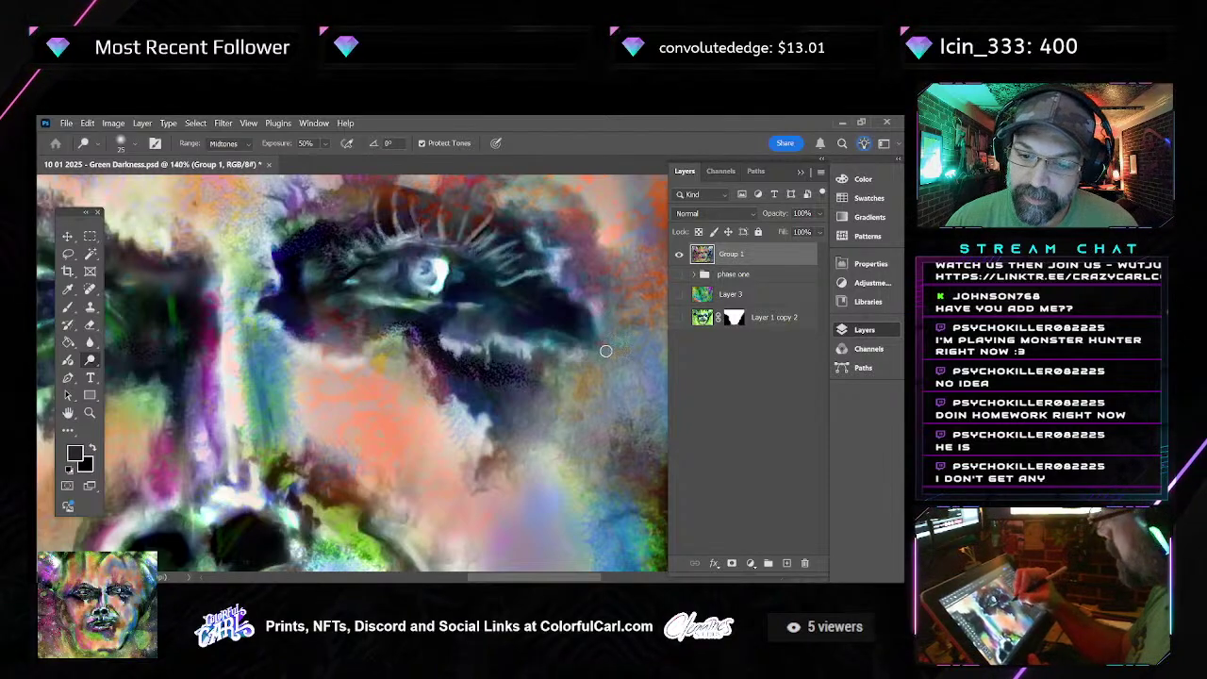
Lighten the brow edge and lower lid of the right-hand eye, then reduce the Dodge brush to 10 px for detail beneath it
drag(505, 306, 524, 366)
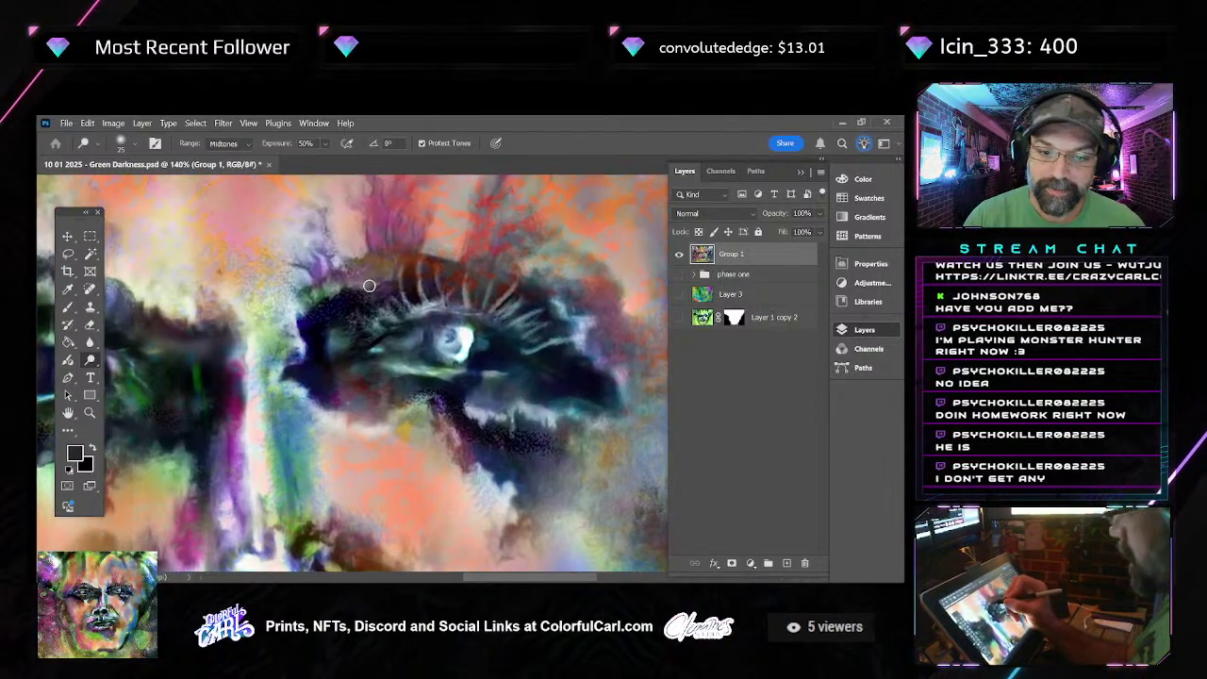
mouse_move(371, 280)
mouse_down()
mouse_move(311, 300)
mouse_move(456, 223)
mouse_move(422, 246)
mouse_move(593, 281)
mouse_move(537, 279)
mouse_move(534, 247)
mouse_up()
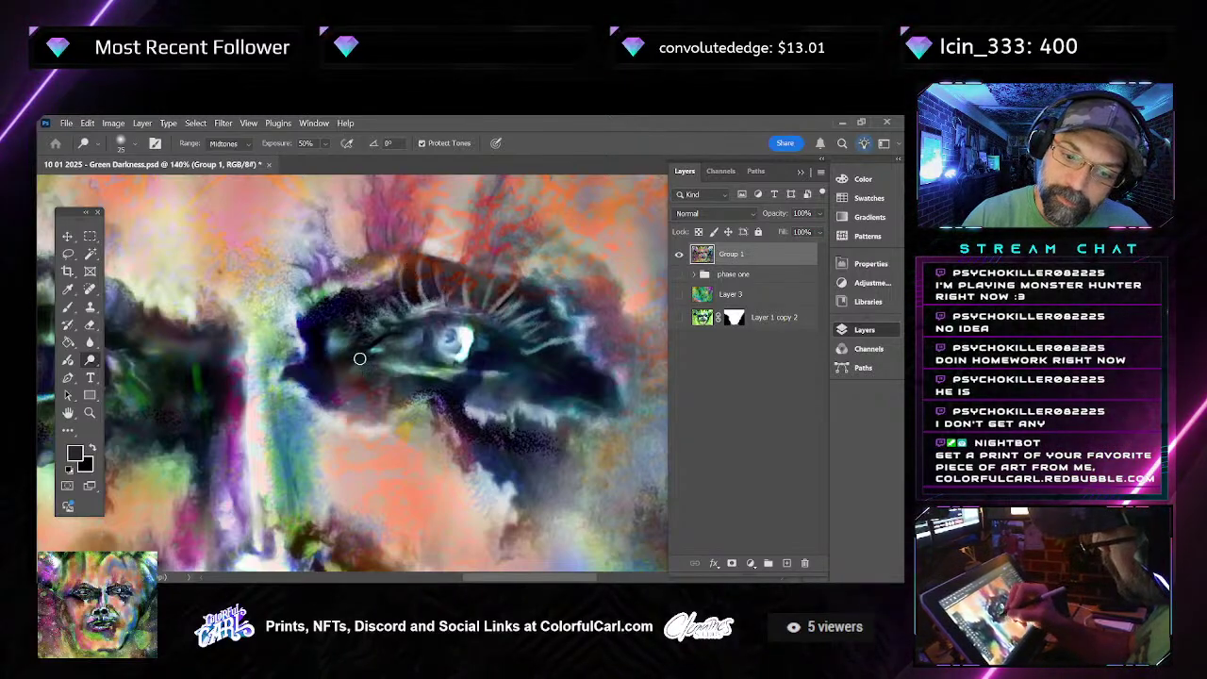
drag(400, 368, 509, 375)
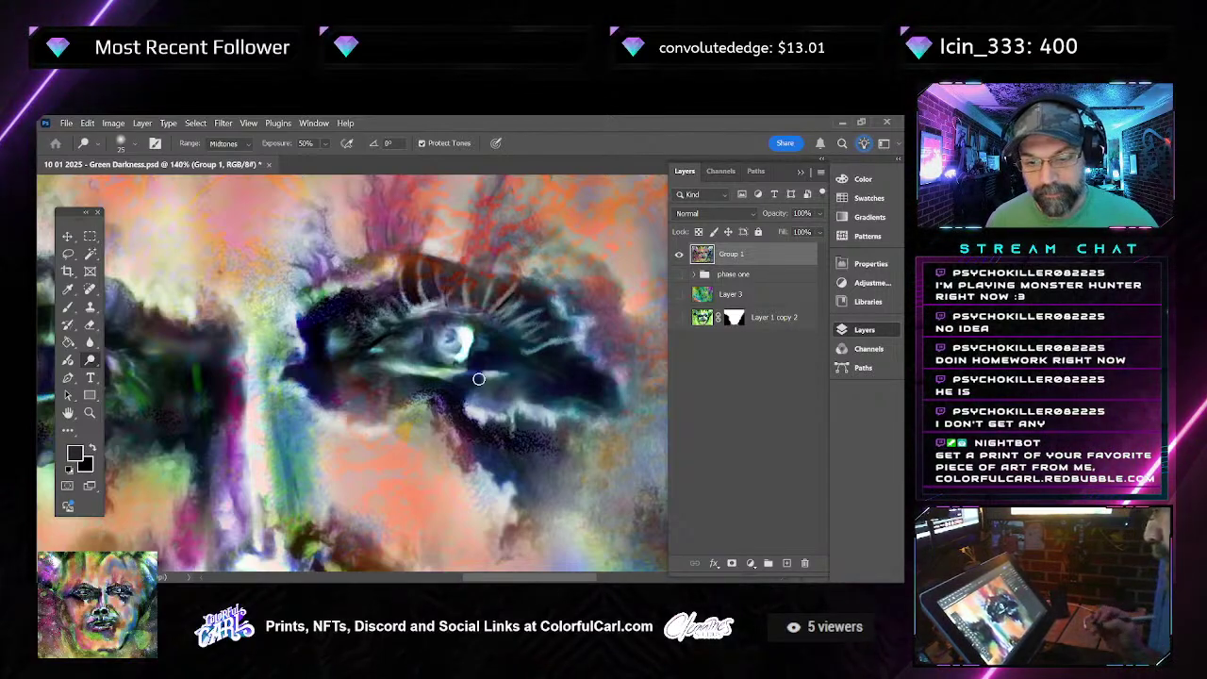
key(bracketleft)
key(bracketleft)
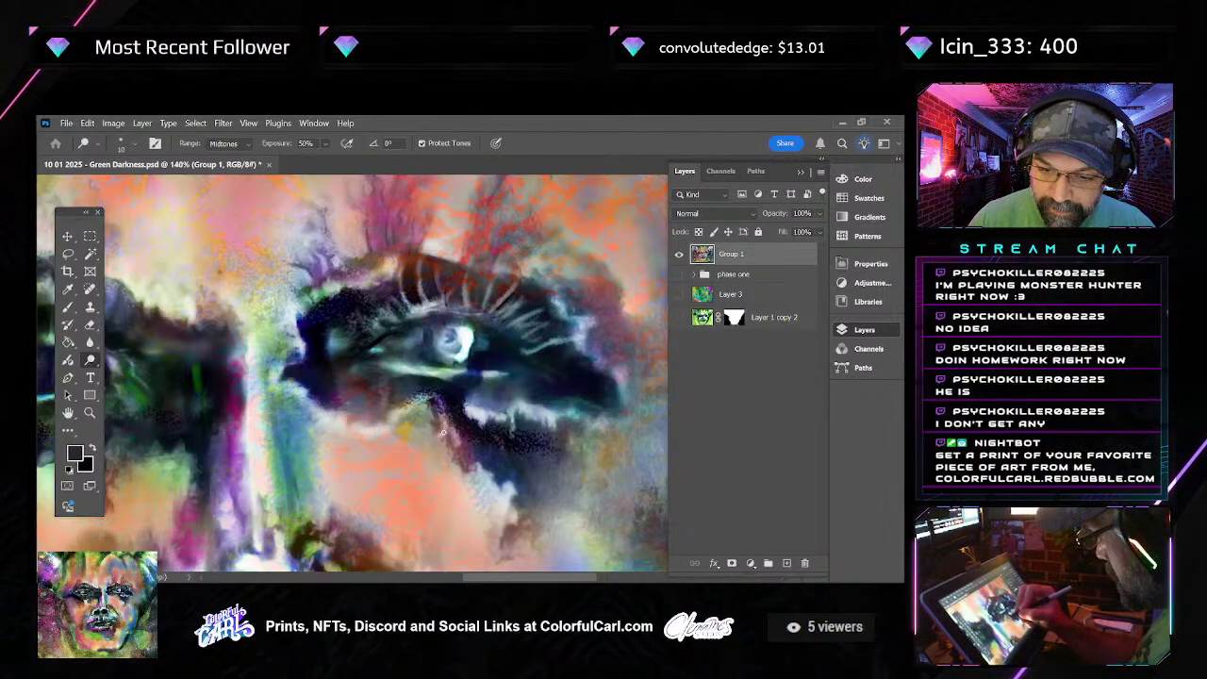
drag(442, 431, 451, 432)
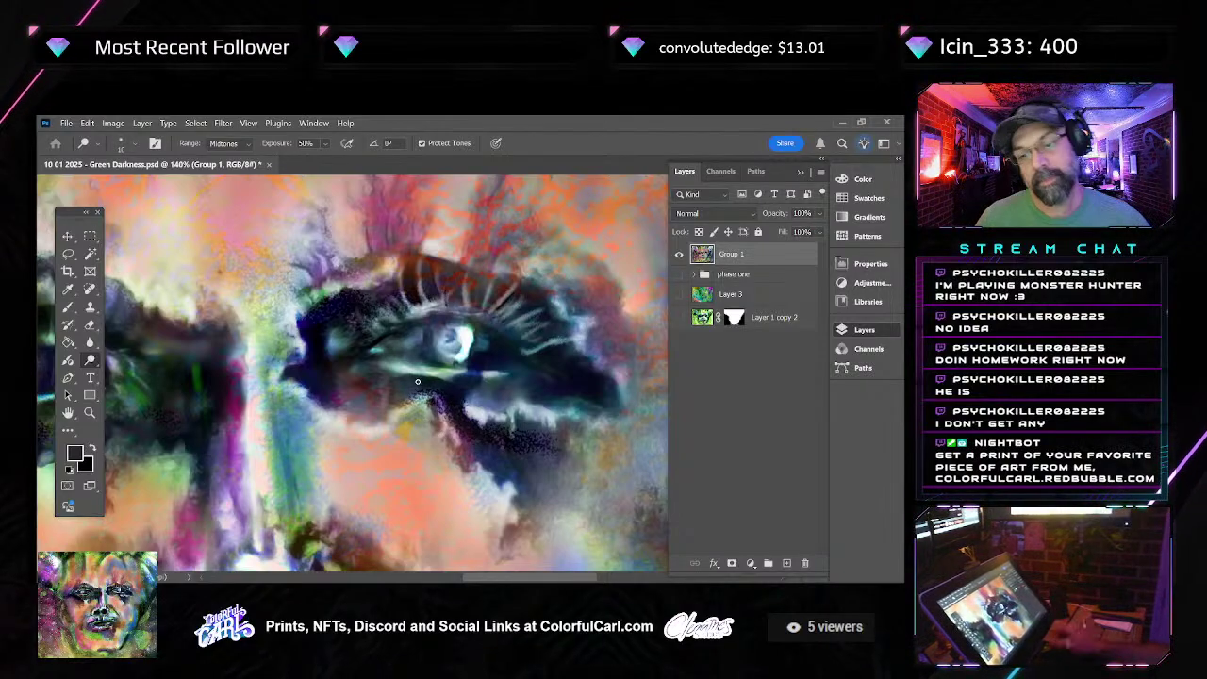
scroll(504, 335, down, 5)
scroll(505, 334, up, 2)
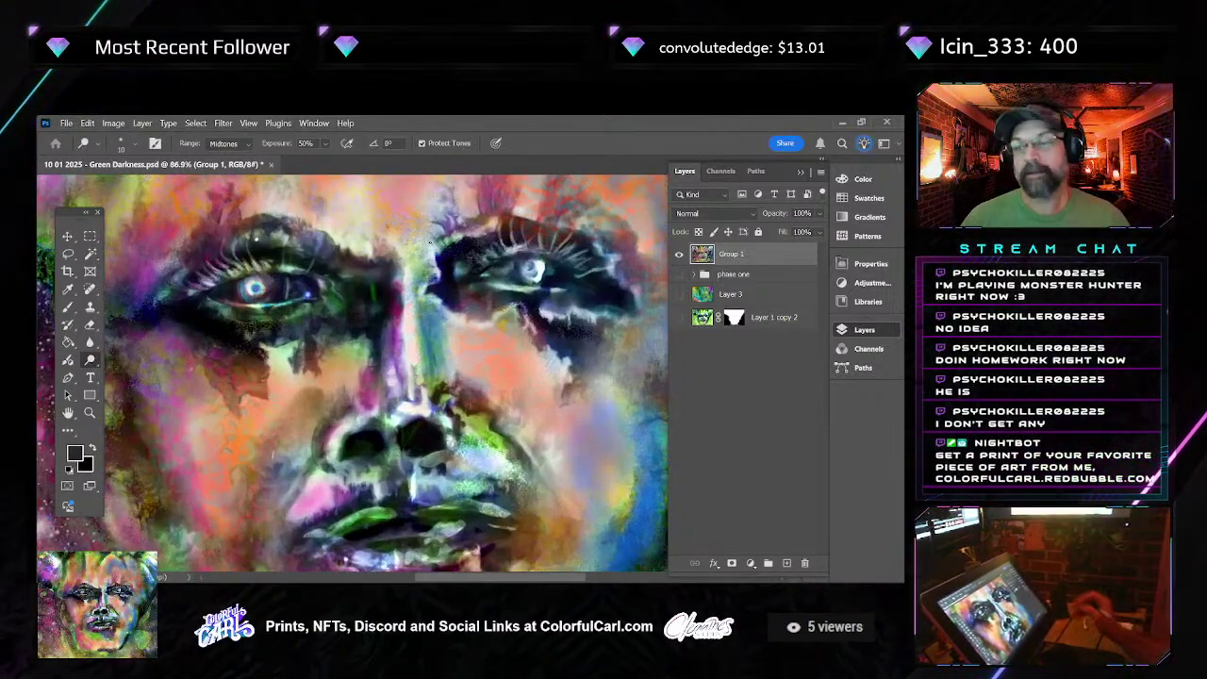
drag(430, 242, 375, 311)
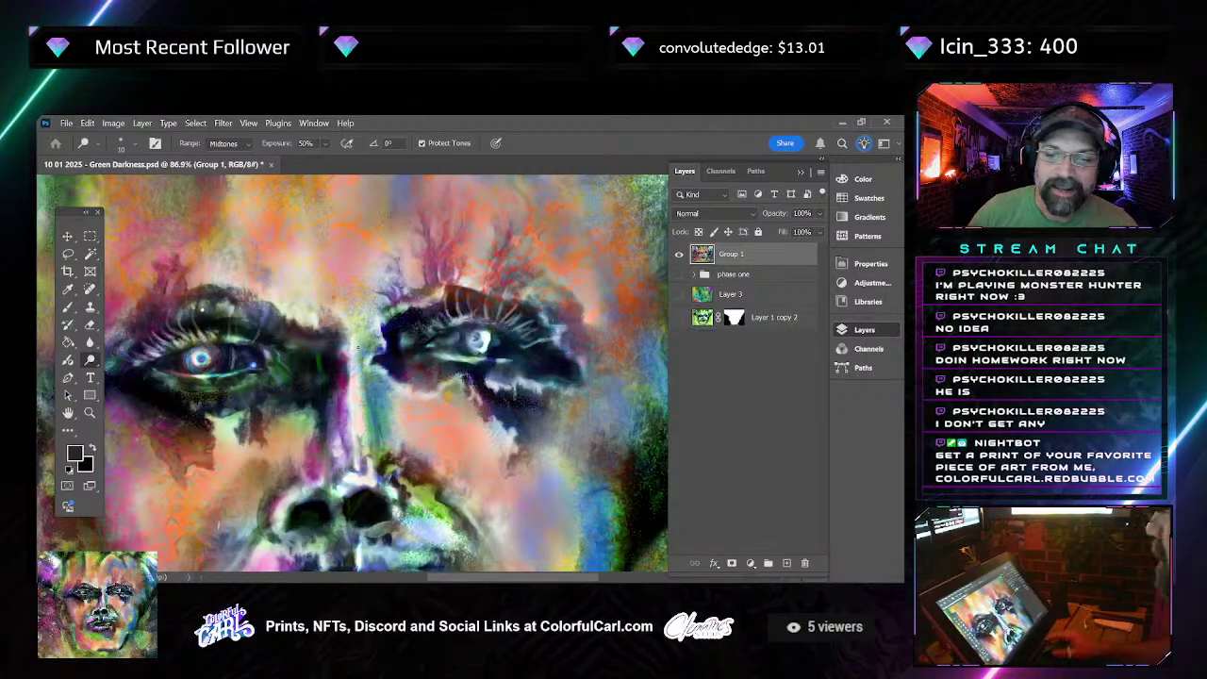
drag(263, 268, 565, 416)
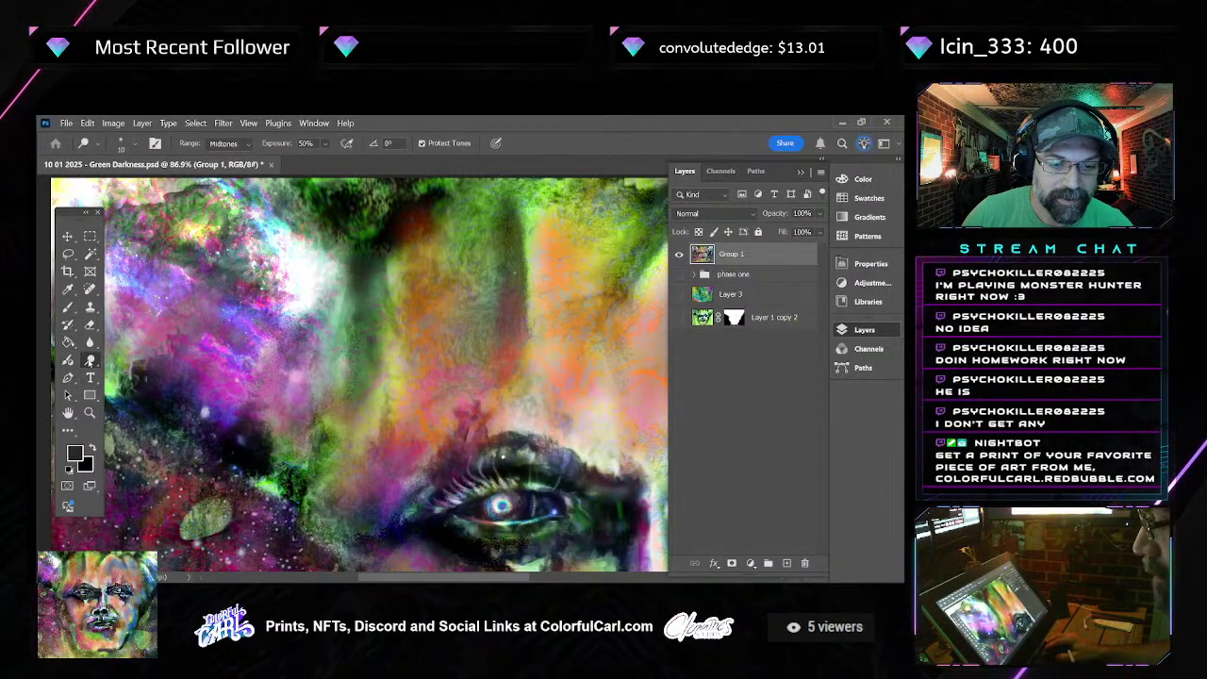
right_click(90, 361)
click(132, 372)
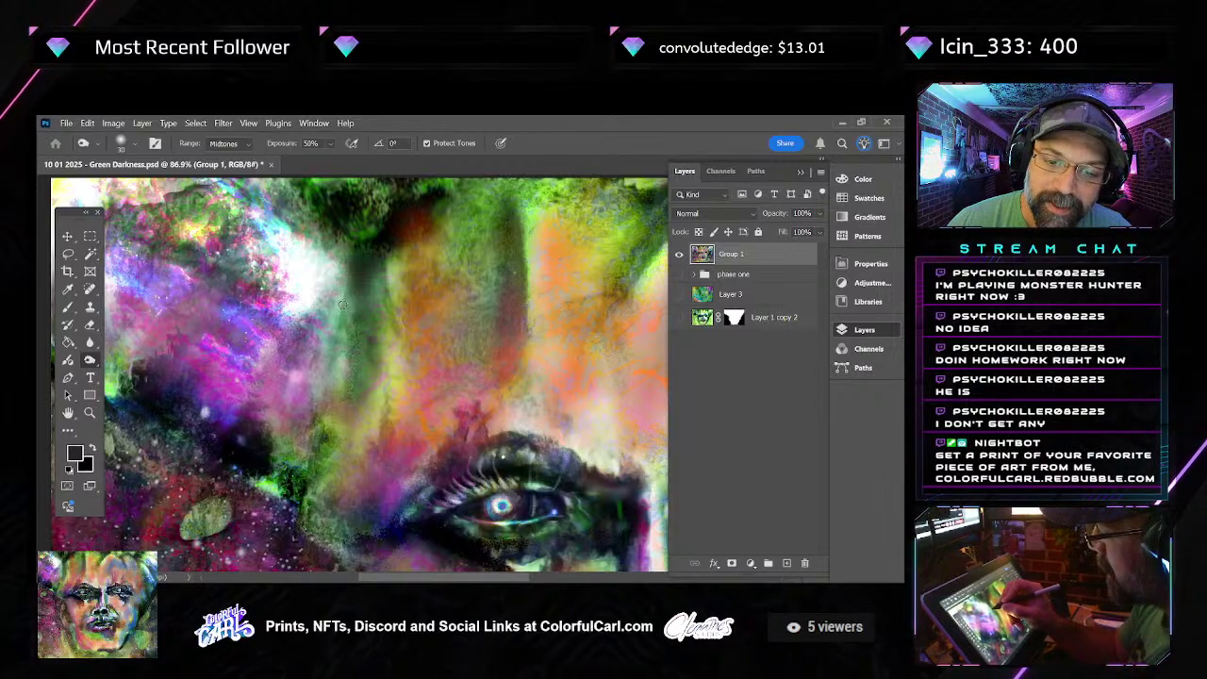
Blend the green edge of the forehead beside the purple texture using the Spot Healing Brush at 30 px
key(j)
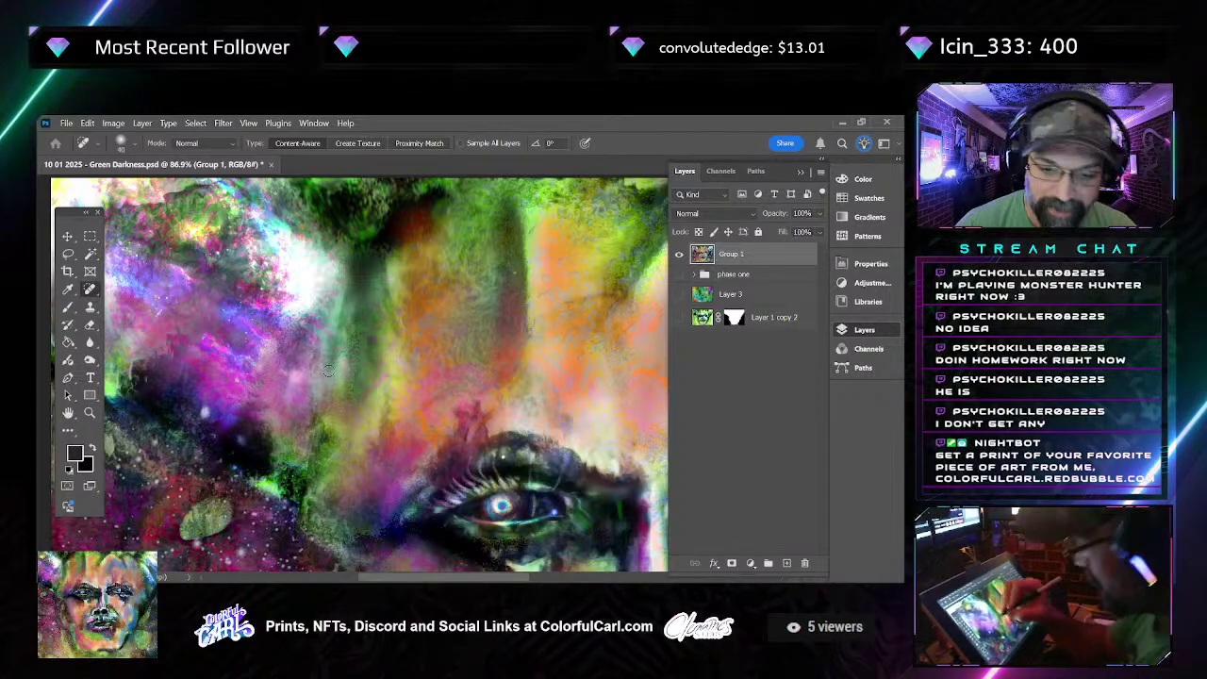
key(bracketleft)
key(bracketleft)
drag(345, 283, 329, 373)
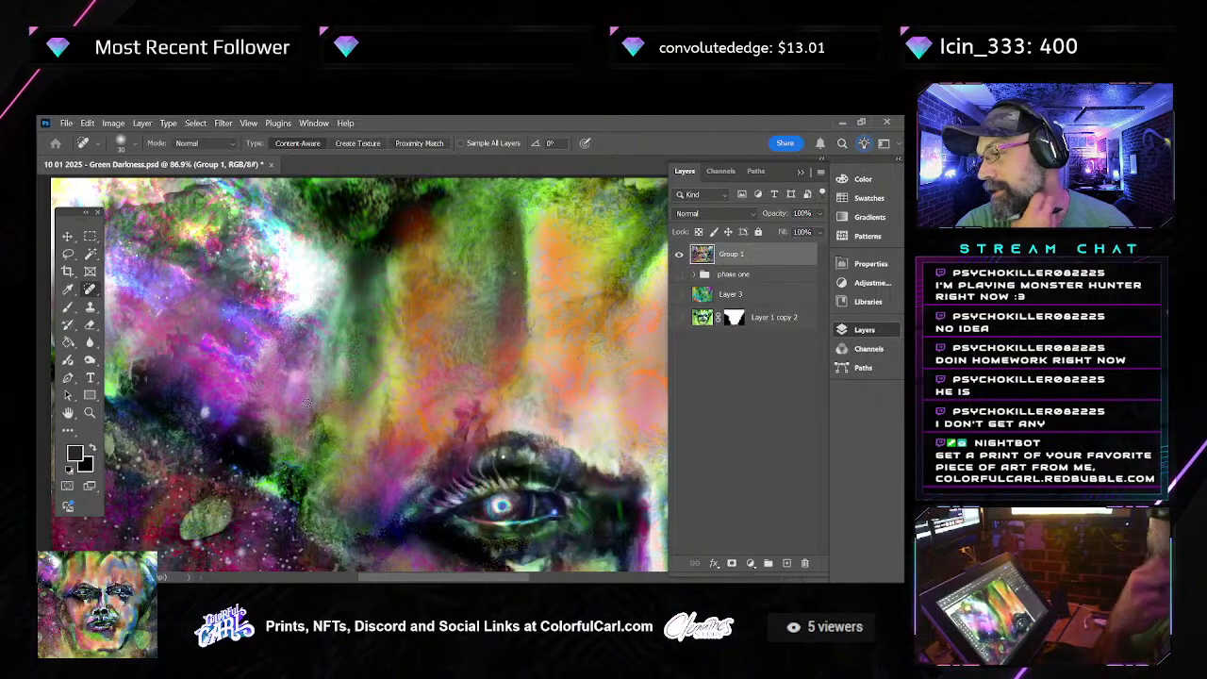
Dodge the midtones across the purple and white texture in the portrait's upper-left corner, using a brush of about 70 px
drag(305, 403, 472, 279)
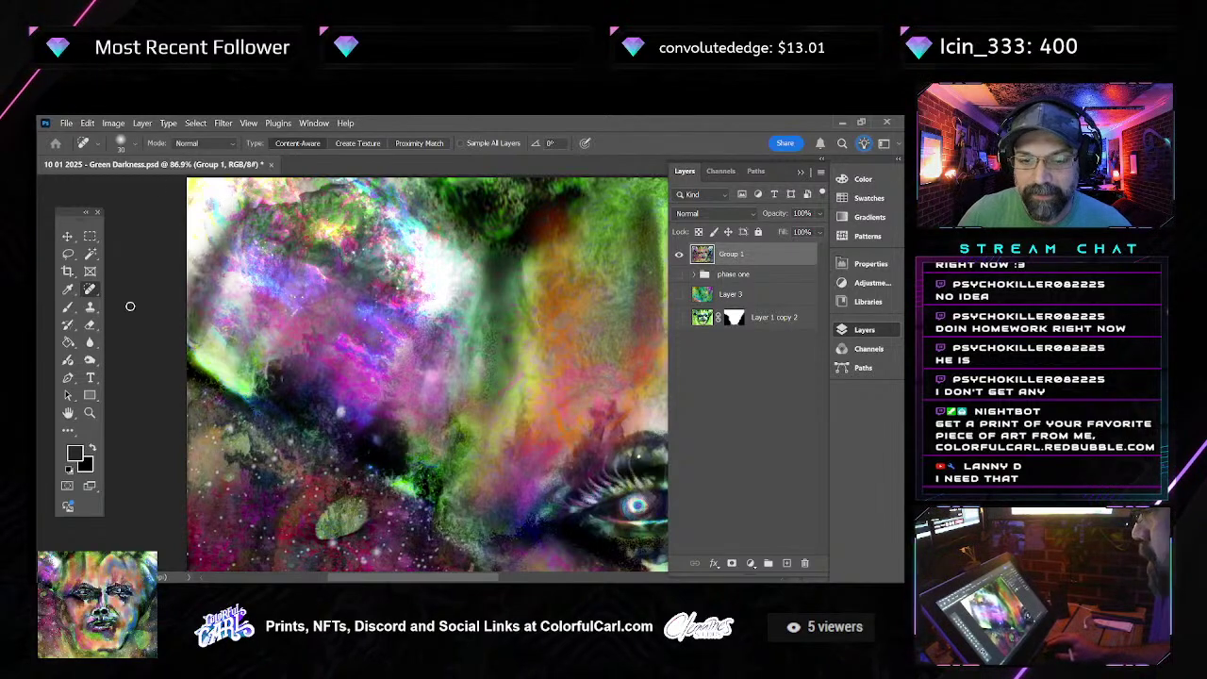
scroll(346, 330, down, 5)
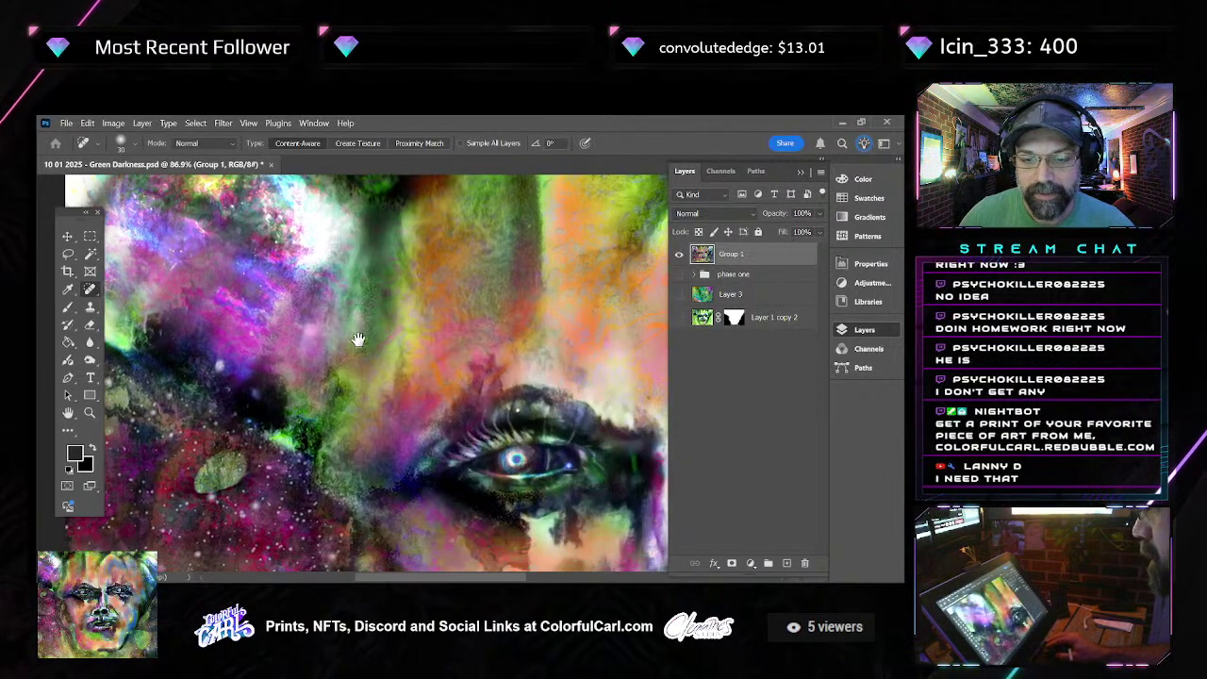
scroll(346, 330, down, 2)
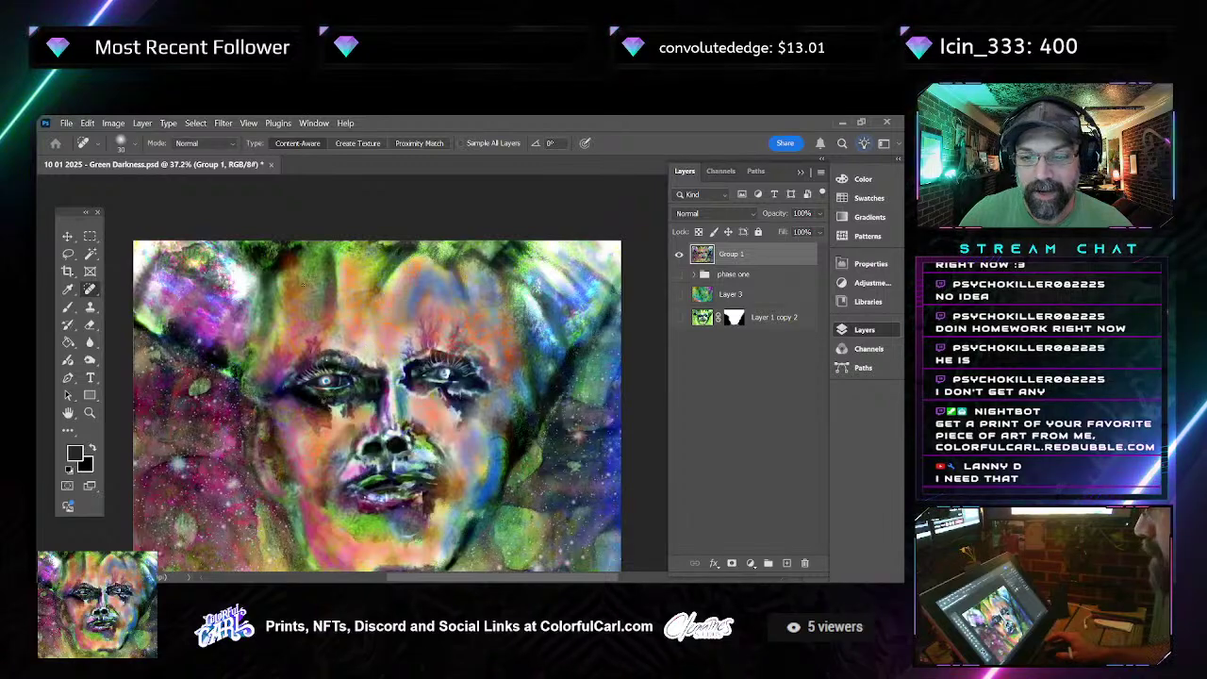
scroll(166, 298, up, 3)
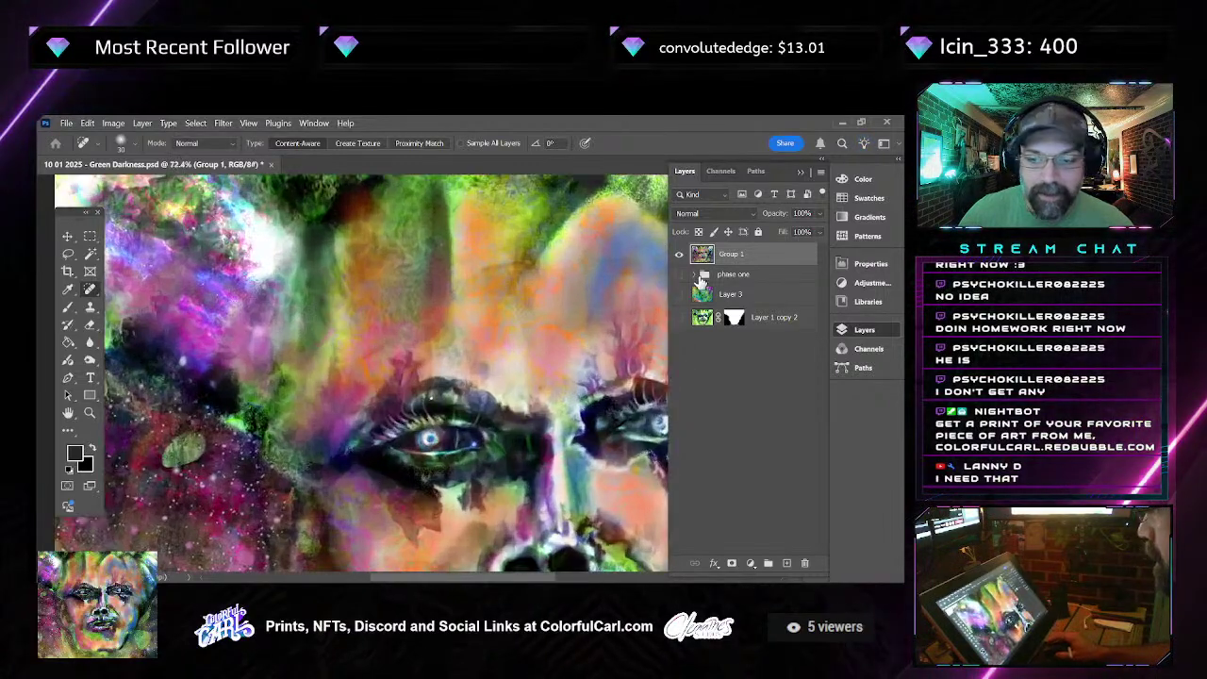
click(90, 362)
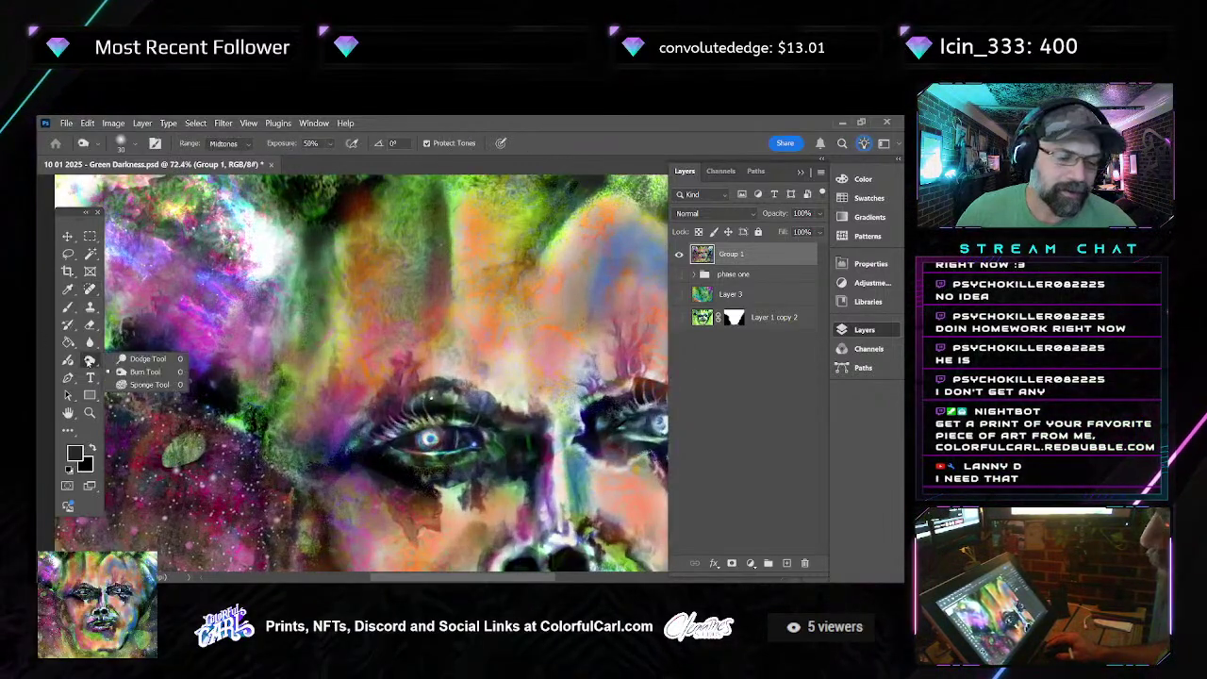
click(89, 341)
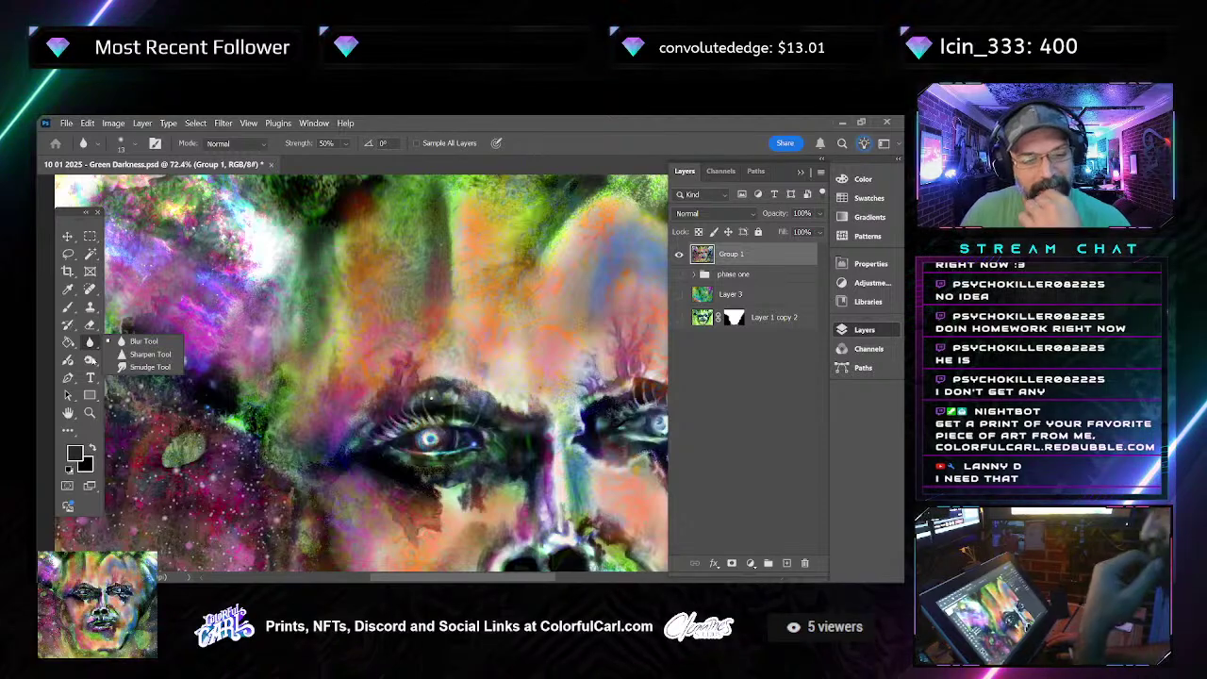
click(90, 361)
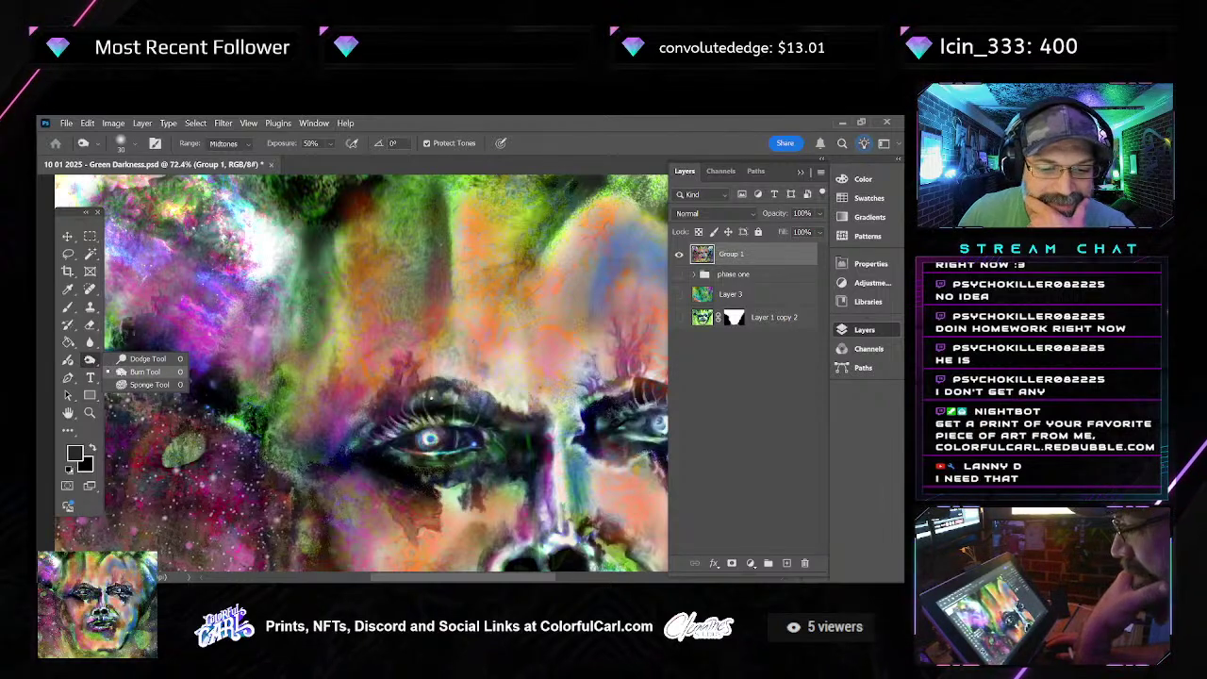
click(139, 359)
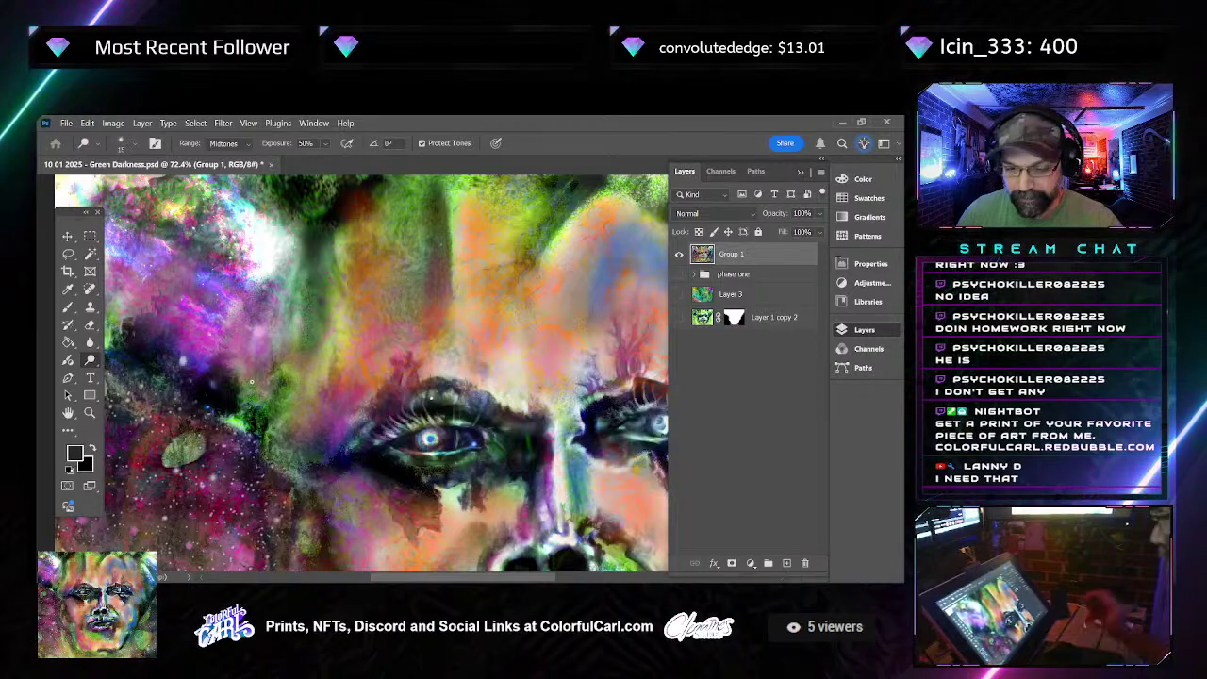
mouse_move(297, 321)
mouse_down()
mouse_move(243, 383)
mouse_move(248, 399)
mouse_move(287, 260)
mouse_move(307, 338)
mouse_move(241, 391)
mouse_move(279, 309)
mouse_up()
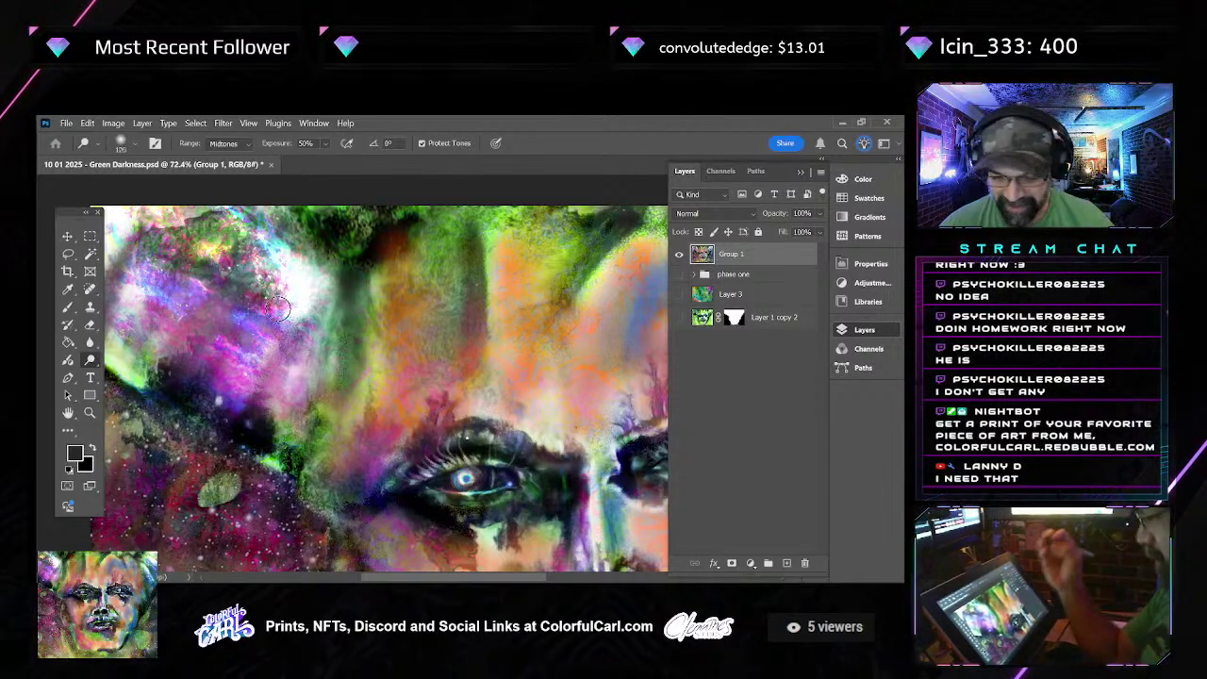
drag(260, 366, 288, 312)
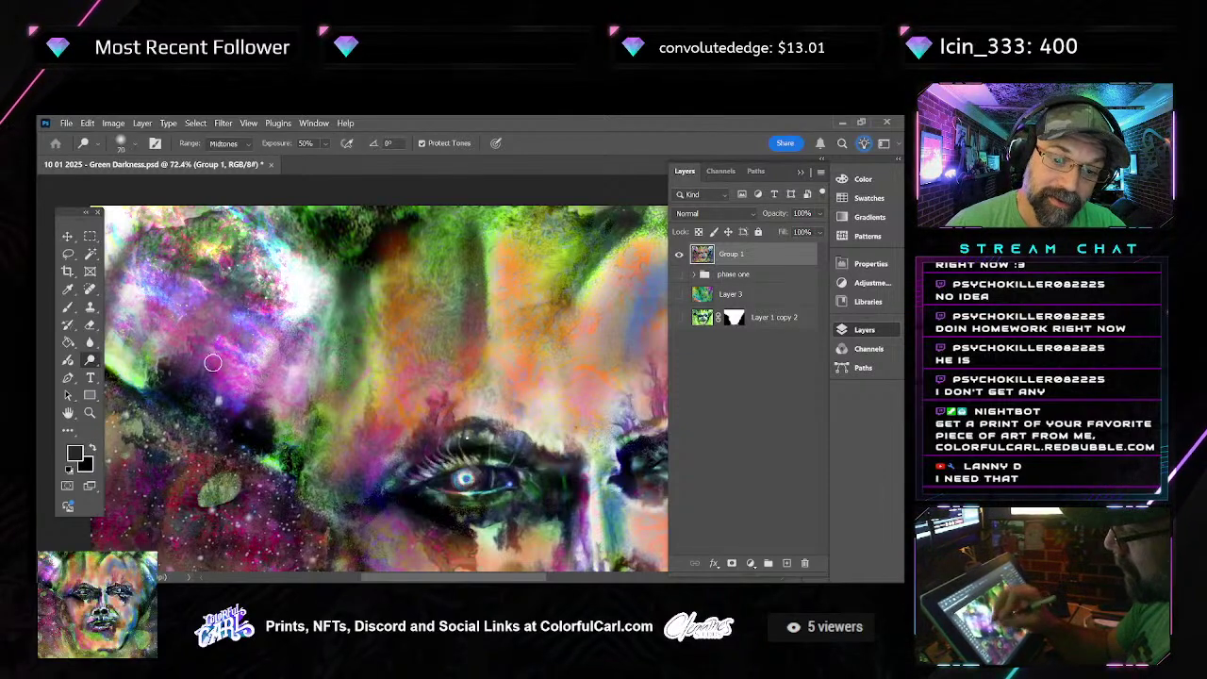
mouse_move(174, 305)
mouse_down()
mouse_move(202, 338)
mouse_move(221, 316)
mouse_move(165, 318)
mouse_up()
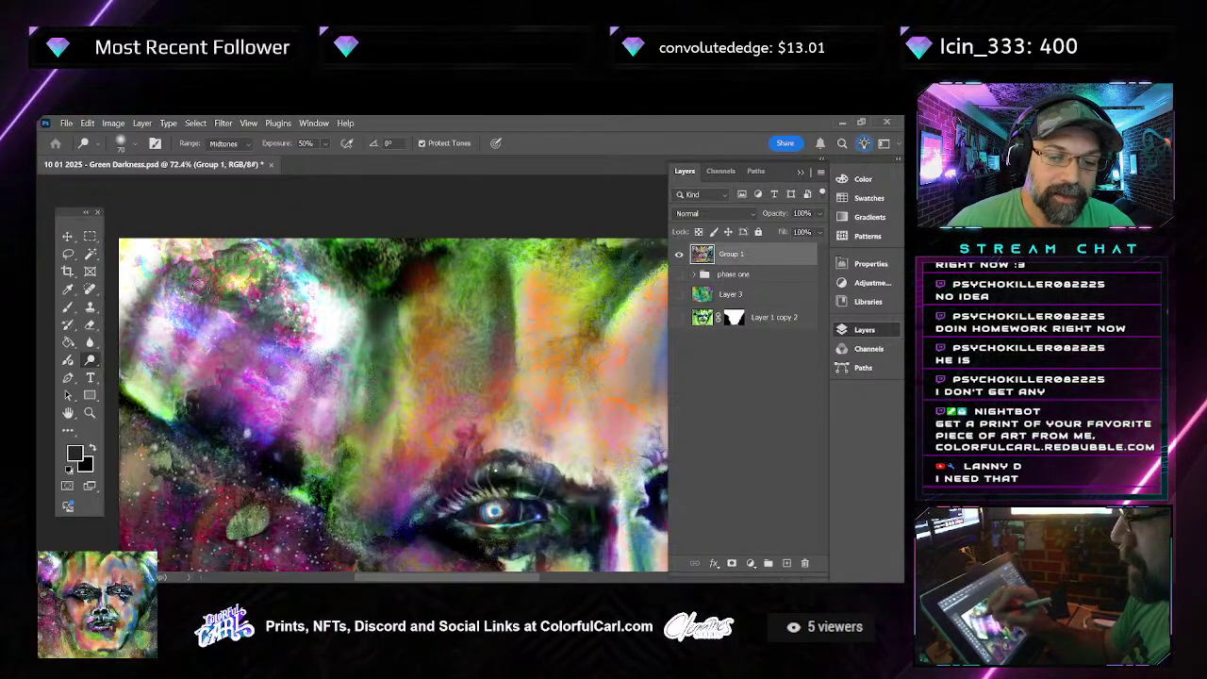
drag(255, 296, 268, 349)
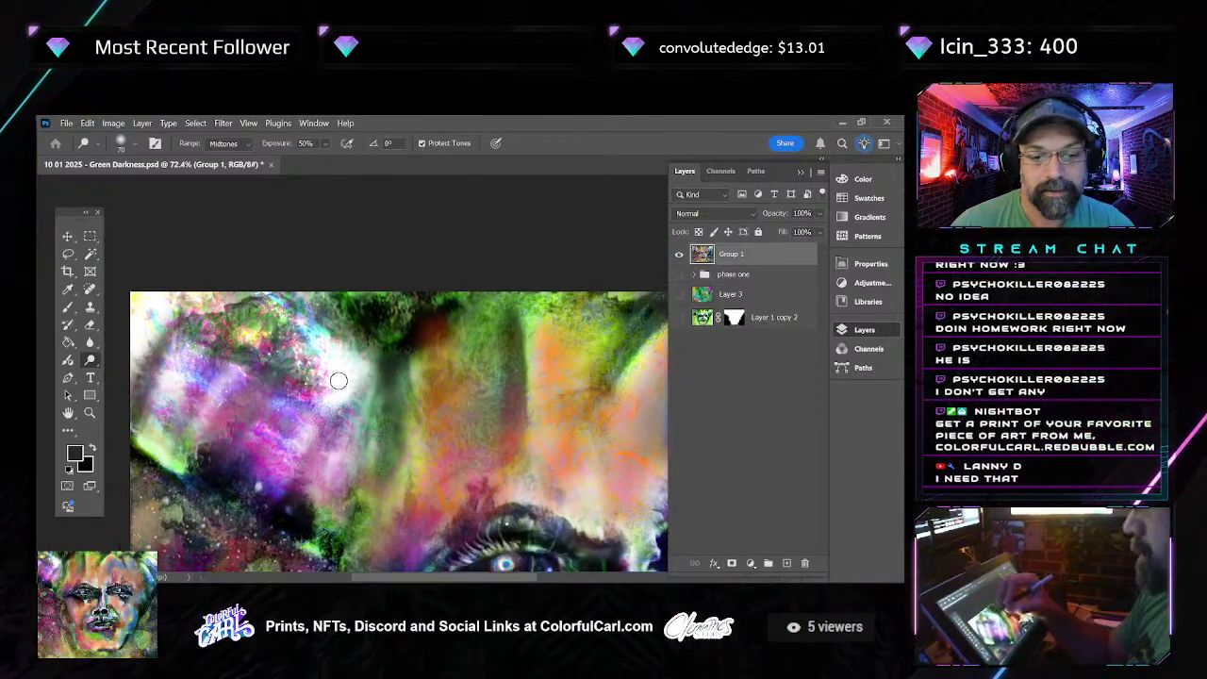
drag(338, 380, 314, 311)
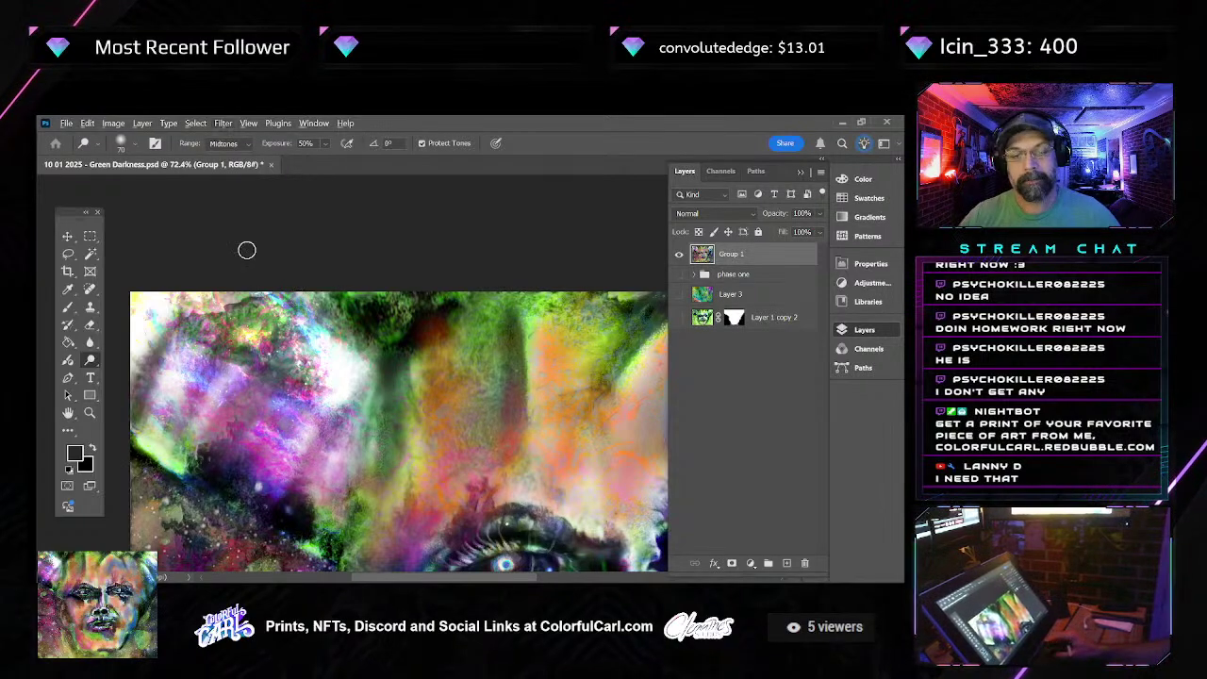
Soften the left-hand jawline and the neck edge below it with the Spot Healing Brush at 200 px
scroll(450, 458, down, 5)
drag(491, 345, 528, 358)
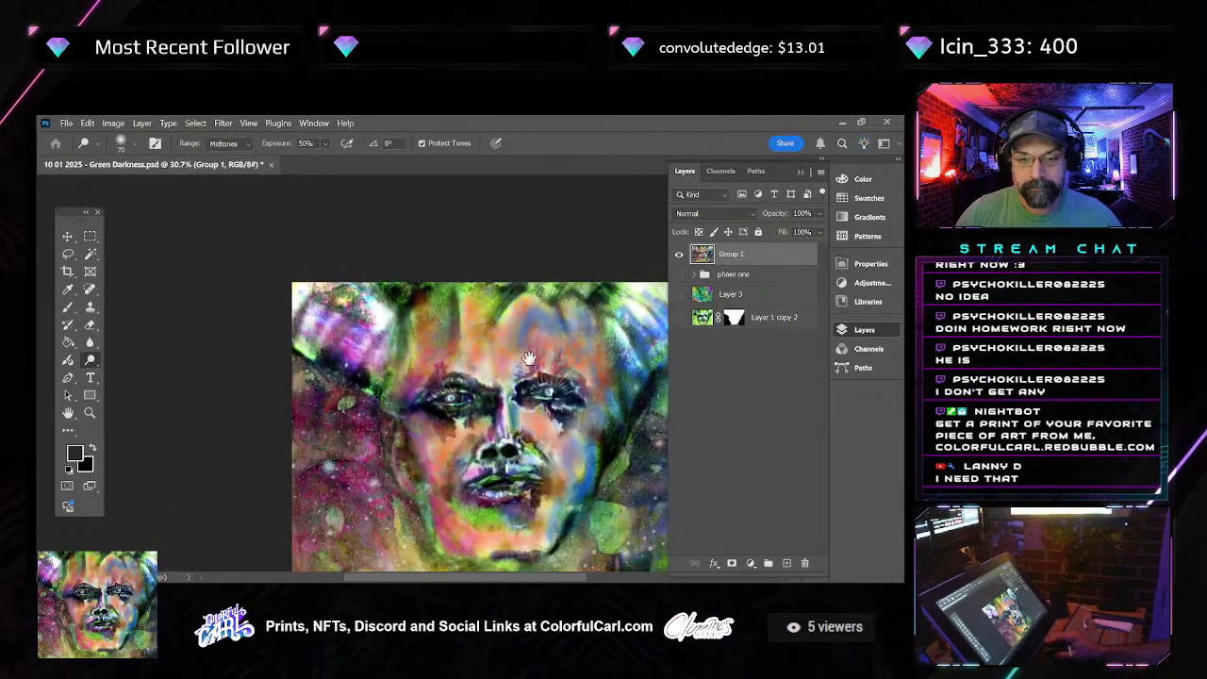
scroll(528, 358, up, 3)
scroll(505, 401, down, 2)
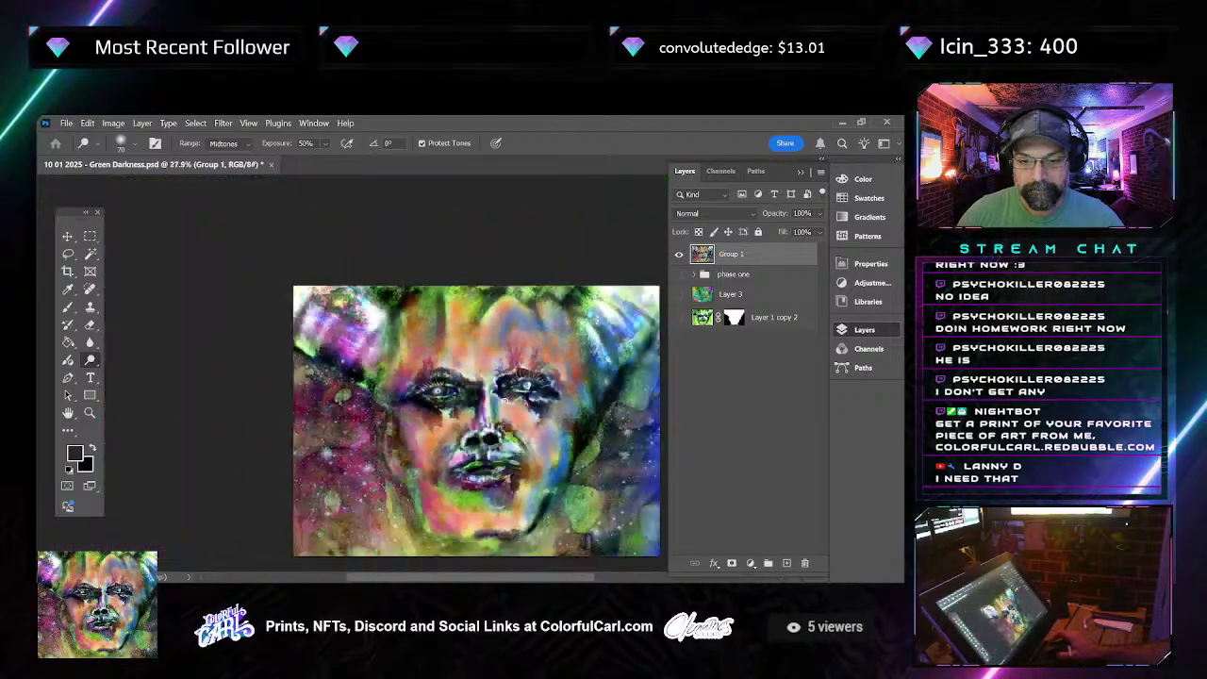
scroll(504, 400, down, 2)
scroll(428, 436, up, 8)
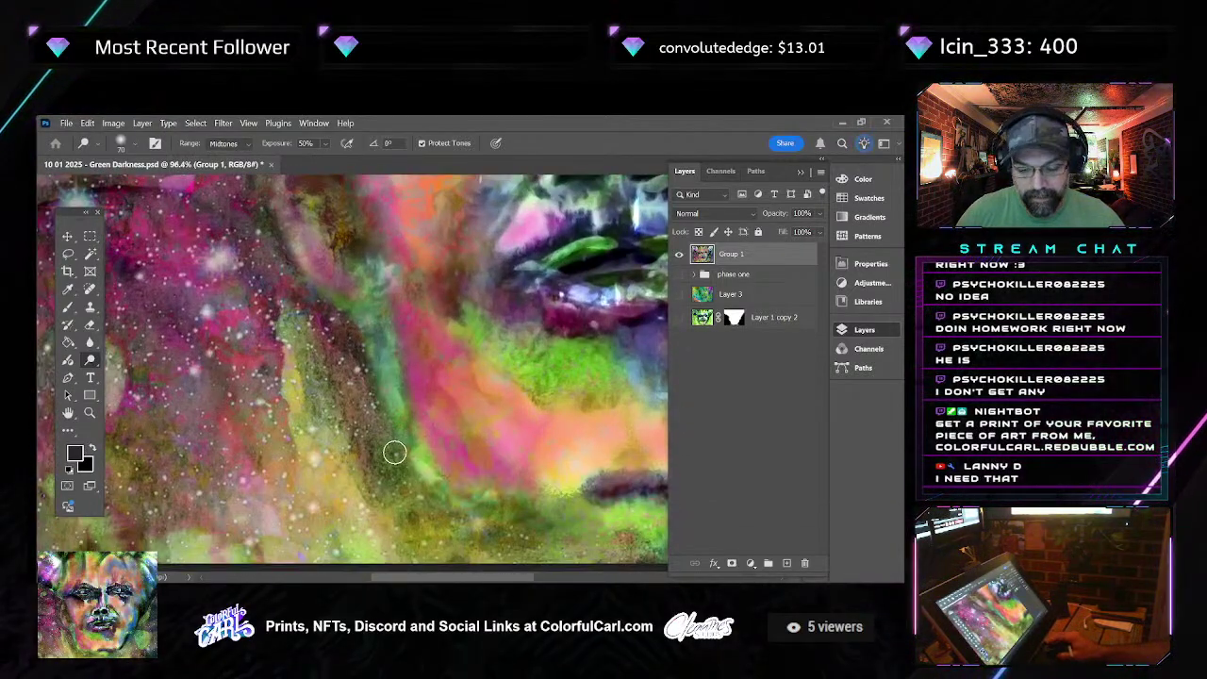
key(j)
mouse_move(590, 495)
mouse_down()
mouse_move(574, 480)
mouse_move(566, 510)
mouse_move(509, 509)
mouse_move(531, 513)
mouse_move(431, 458)
mouse_move(324, 295)
mouse_up()
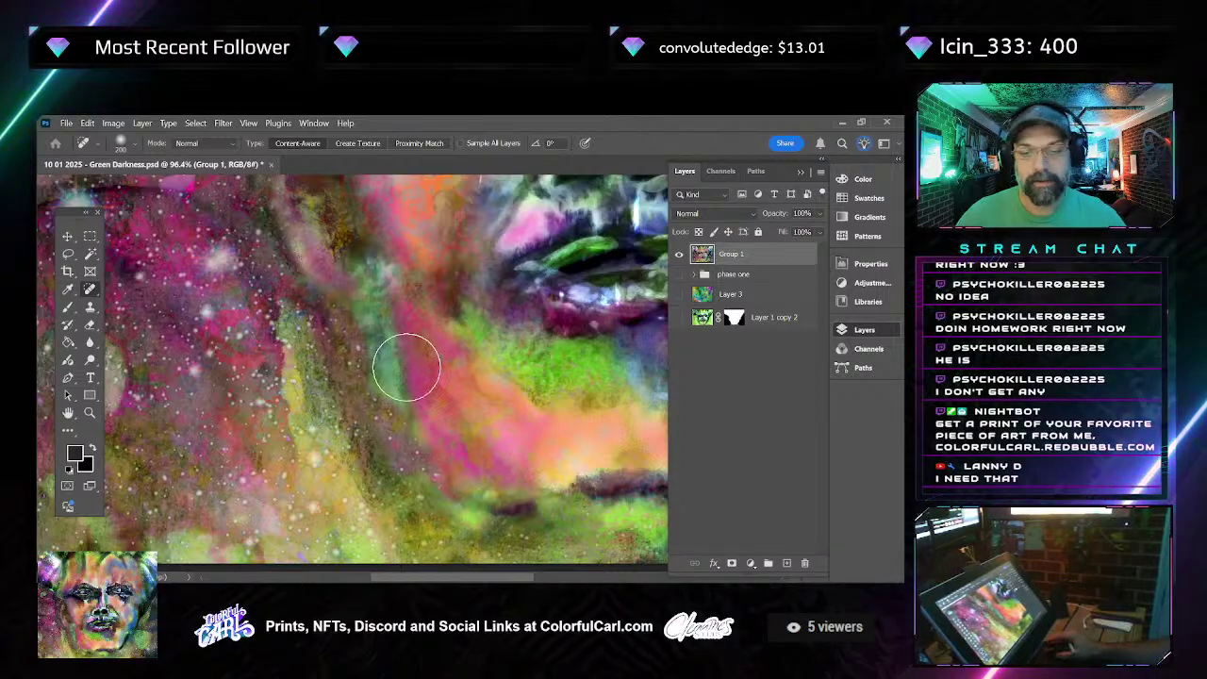
scroll(430, 431, down, 5)
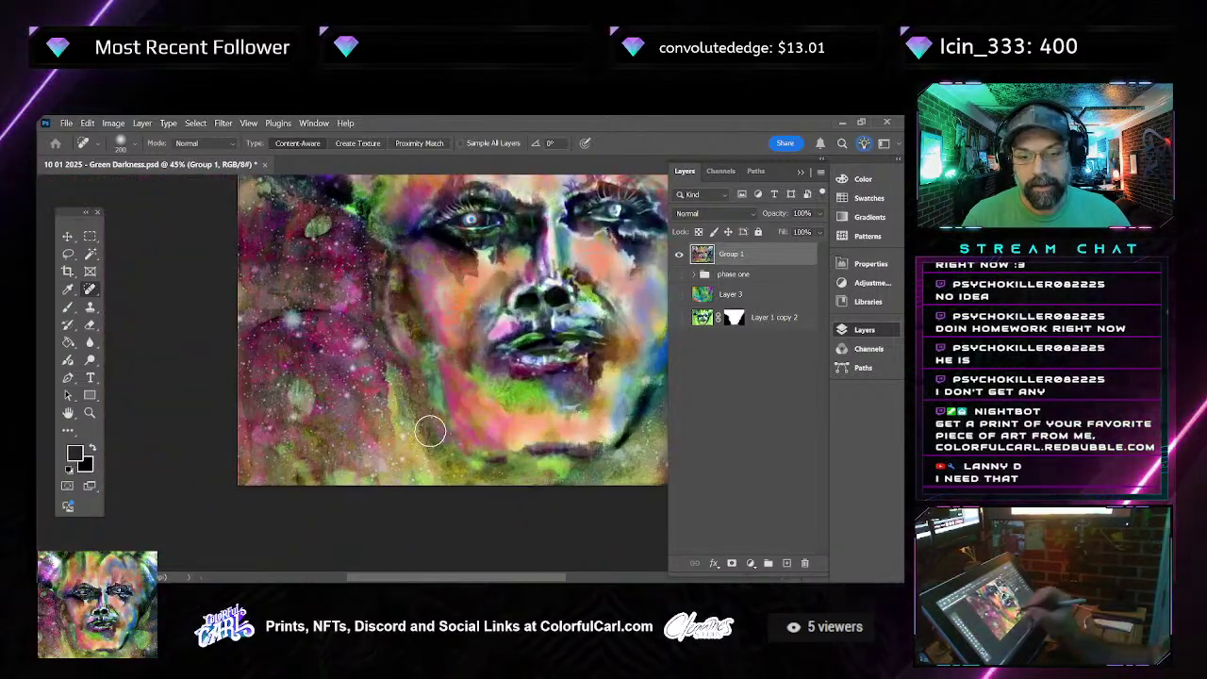
drag(379, 375, 454, 405)
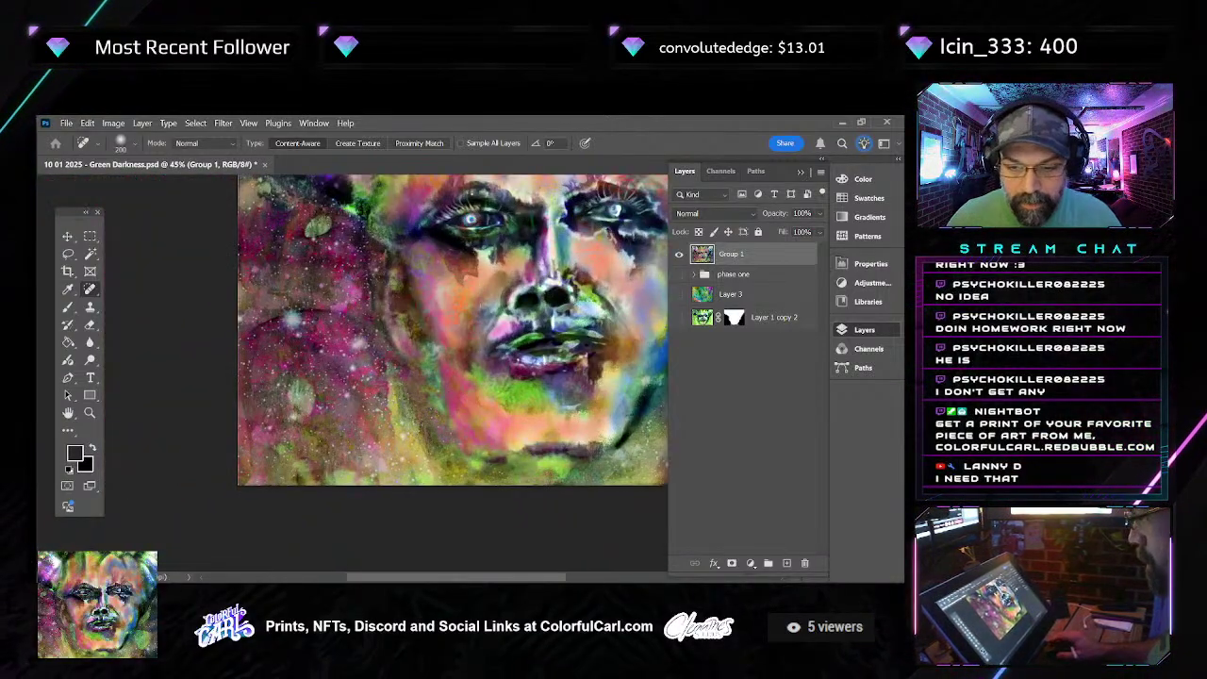
Try cloning the starry magenta background beside the left-hand jaw with the Clone Stamp enlarged to 600 px
key(s)
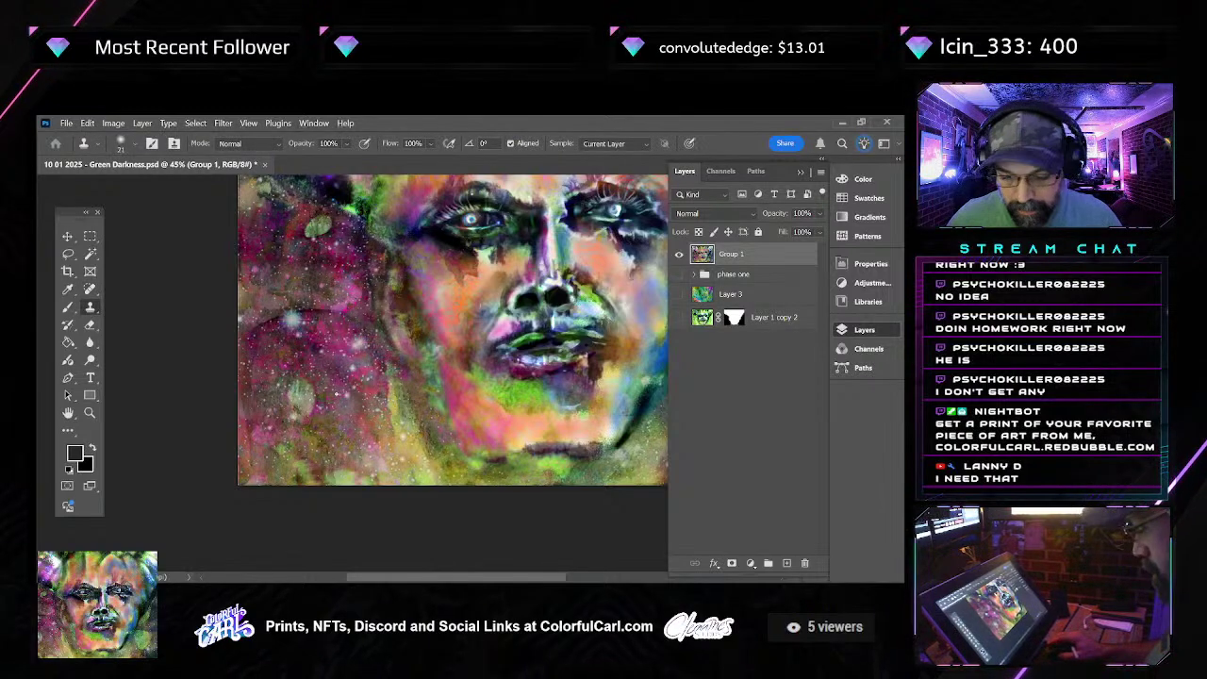
key(bracketright)
key(bracketright)
key(bracketright)
key(bracketright)
key(bracketright)
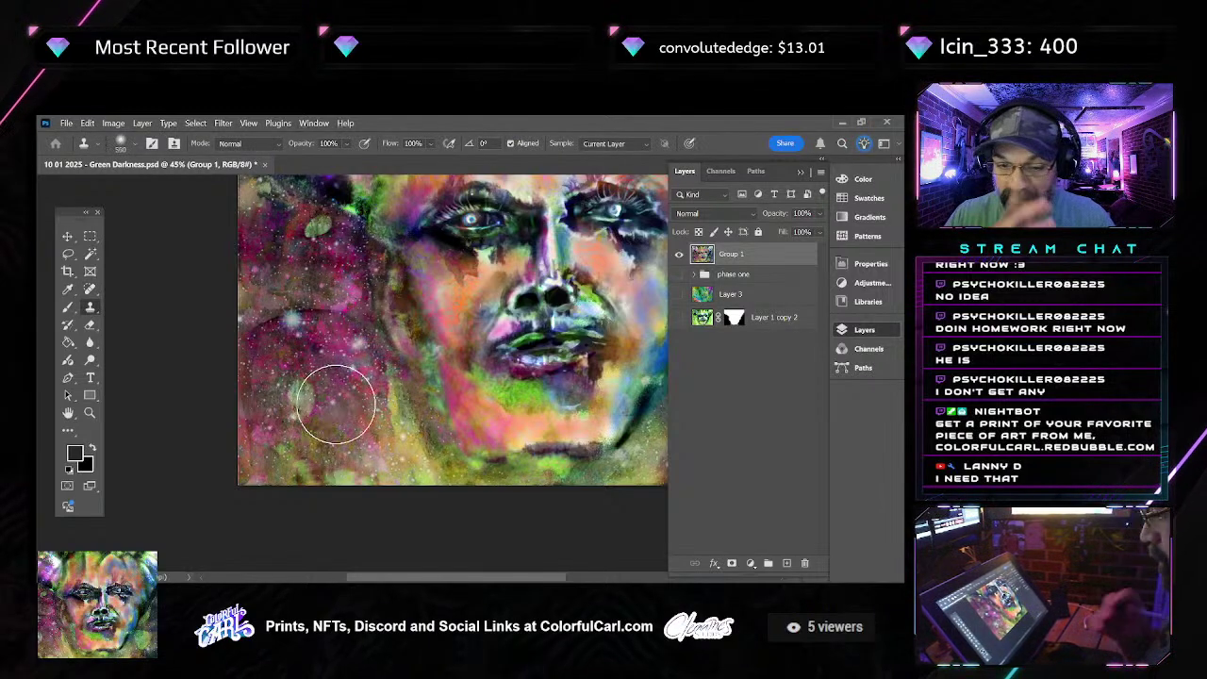
mouse_move(337, 404)
mouse_down()
mouse_move(386, 398)
mouse_move(345, 402)
mouse_up()
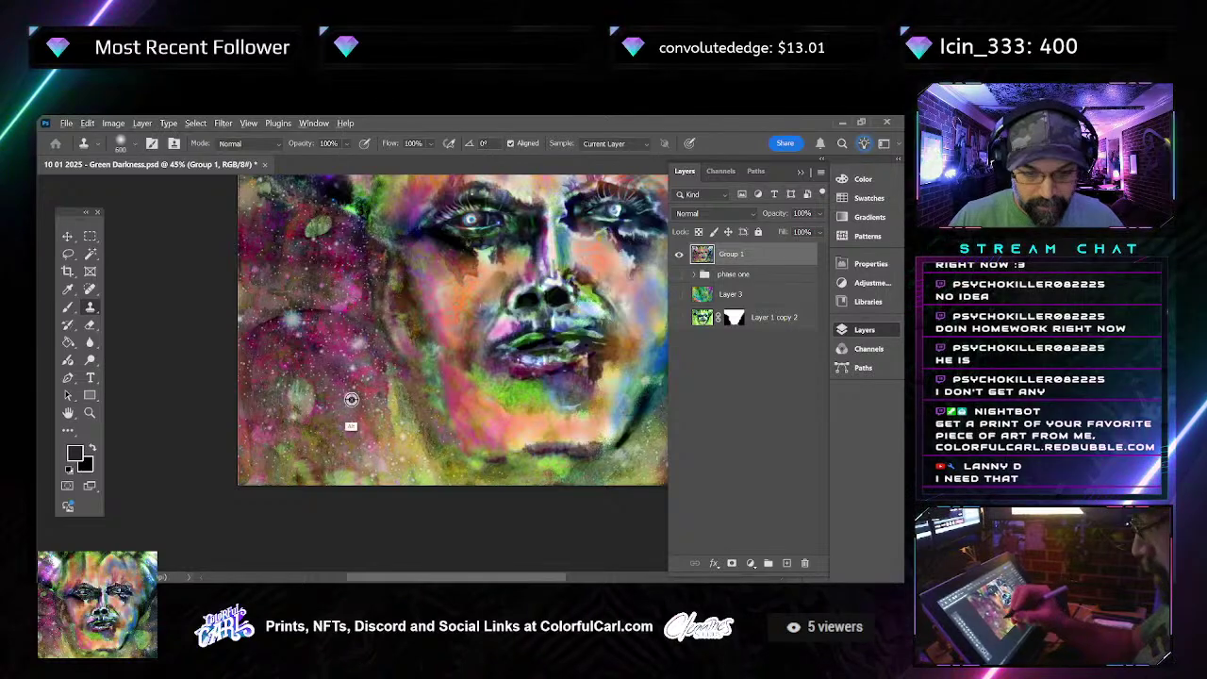
key(ctrl+z)
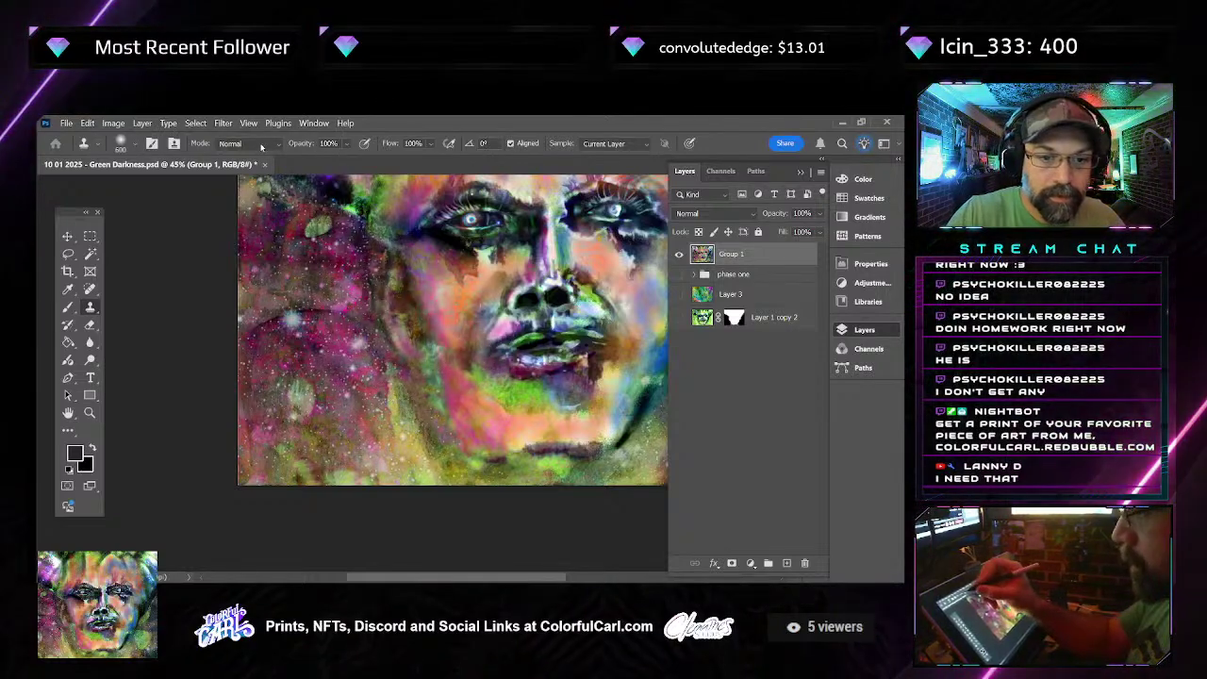
Set the Clone Stamp mode to Screen and try cloning over the chin and the left-hand side of the face
click(253, 143)
click(274, 286)
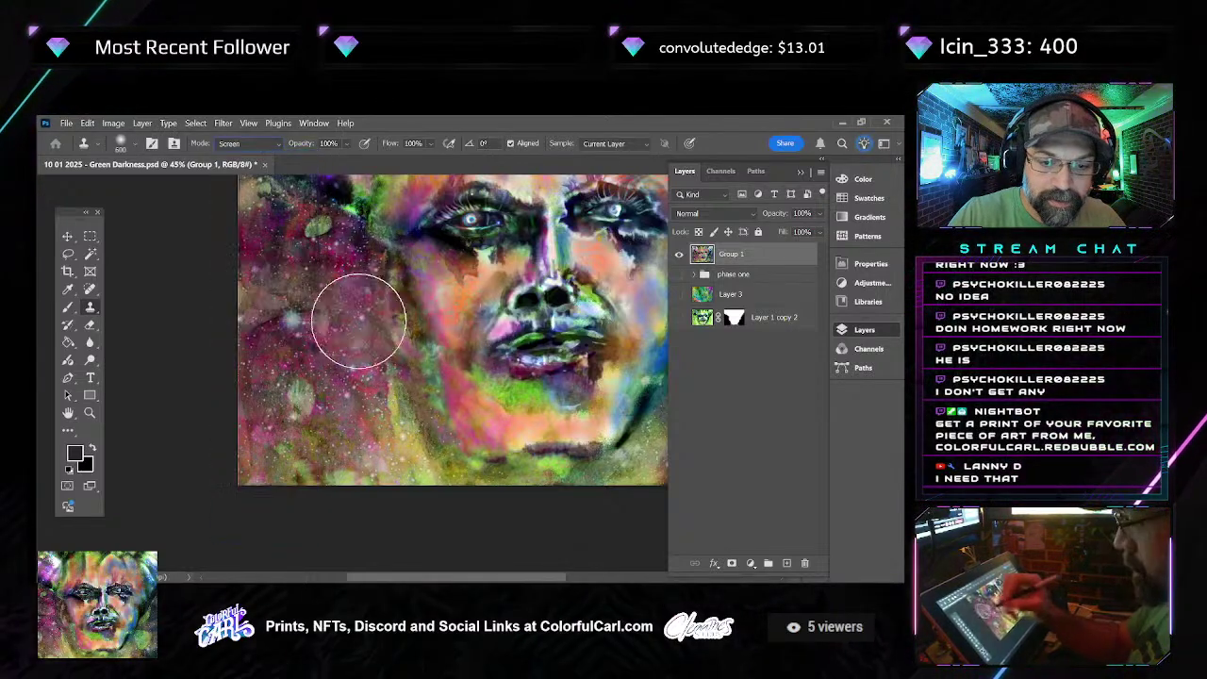
mouse_move(490, 416)
mouse_down()
mouse_move(517, 428)
mouse_move(565, 419)
mouse_move(662, 386)
mouse_move(535, 410)
mouse_move(539, 451)
mouse_move(472, 448)
mouse_move(430, 363)
mouse_move(467, 420)
mouse_up()
key(ctrl+z)
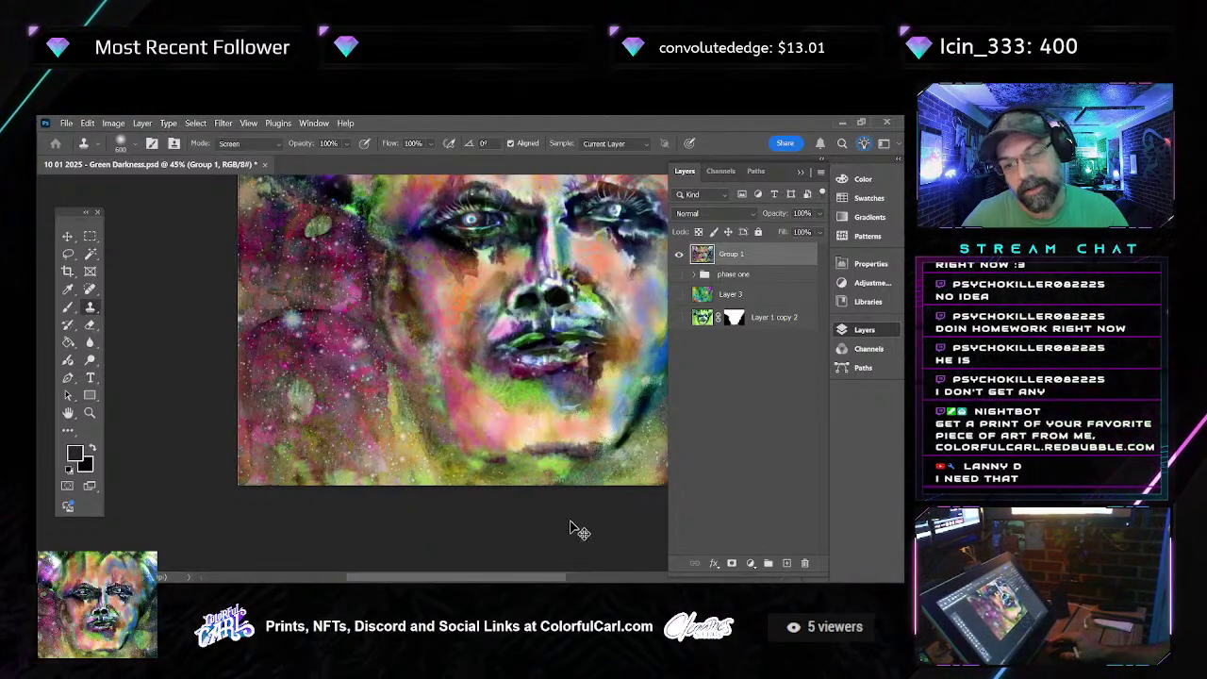
scroll(459, 399, down, 3)
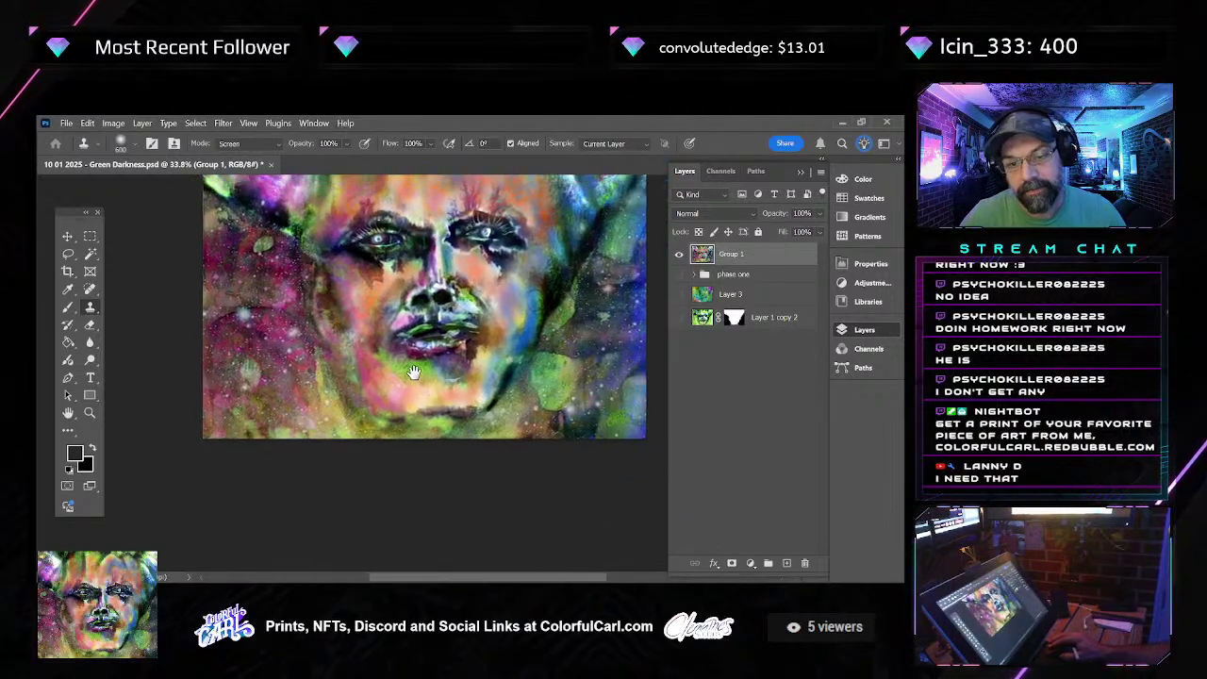
scroll(316, 363, up, 3)
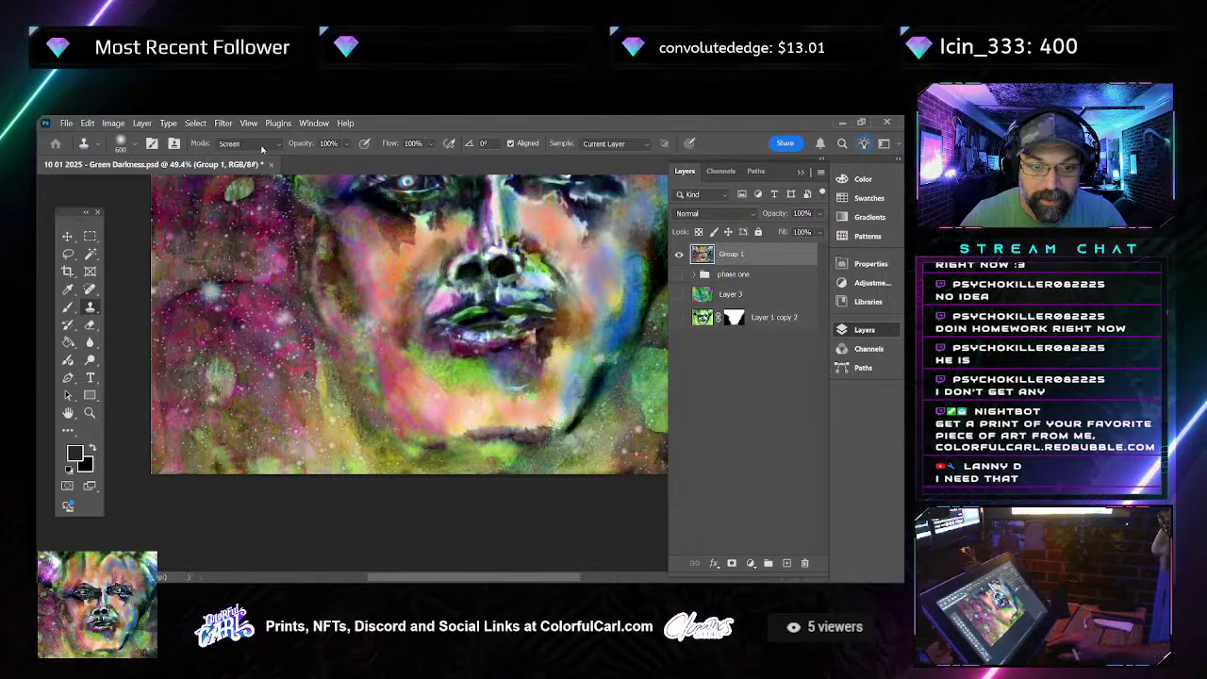
mouse_move(311, 311)
mouse_down()
mouse_move(363, 361)
mouse_move(377, 350)
mouse_move(475, 512)
mouse_move(399, 296)
mouse_move(338, 284)
mouse_up()
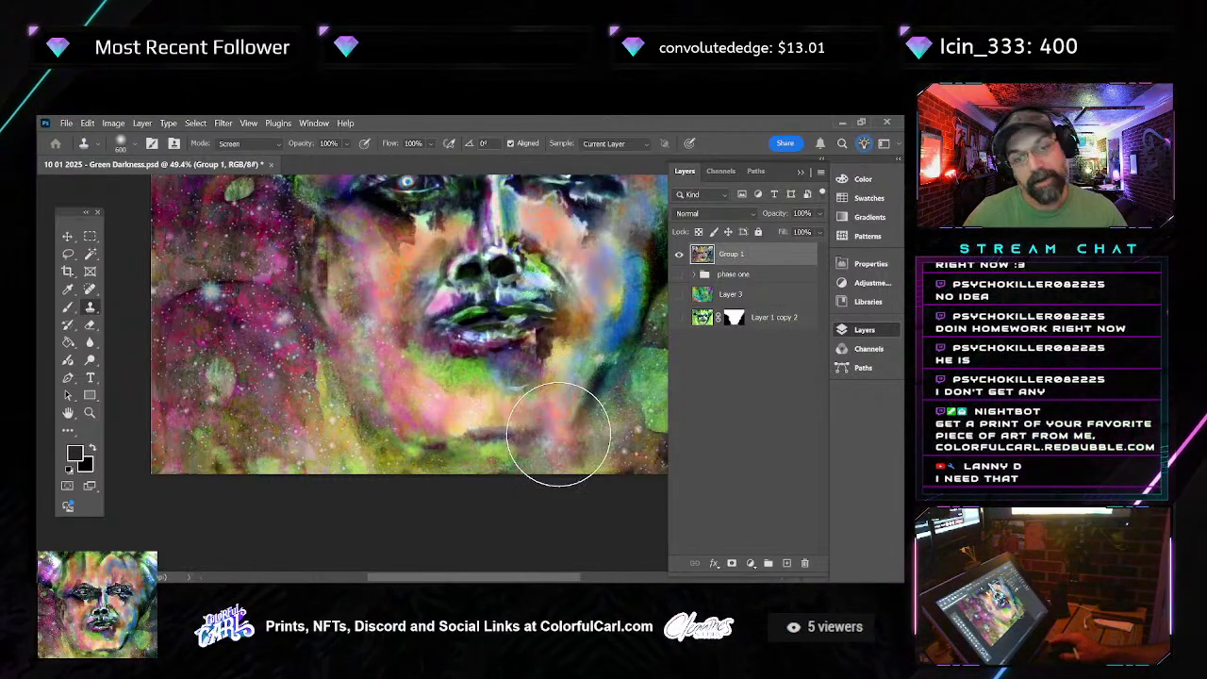
key(ctrl+z)
Review the lower face and overall portrait, and switch from the Clone Stamp to the Brush tool
scroll(557, 425, up, 3)
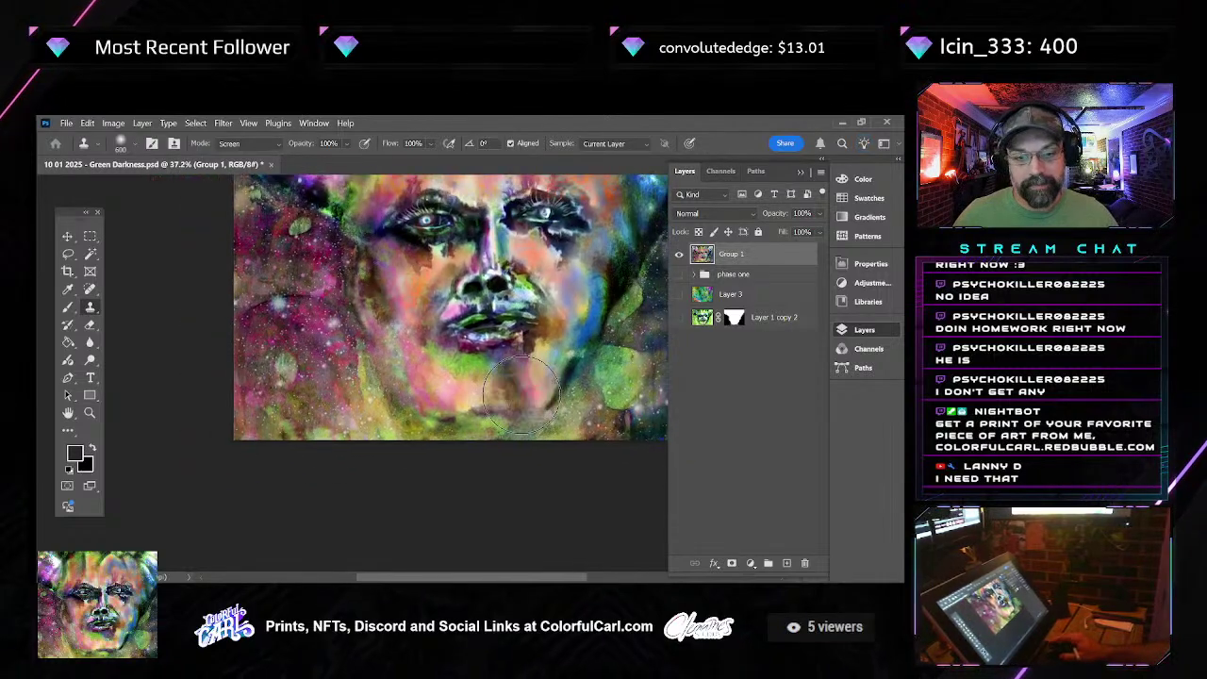
scroll(523, 400, down, 4)
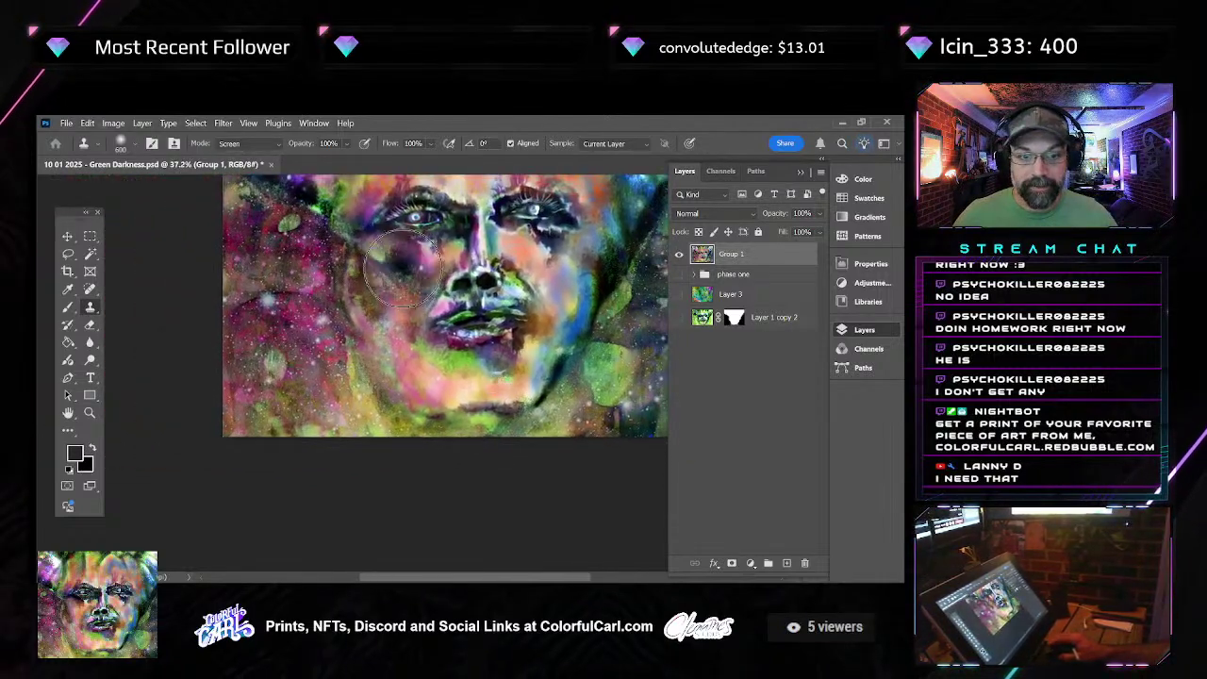
scroll(518, 396, up, 1)
scroll(471, 377, down, 4)
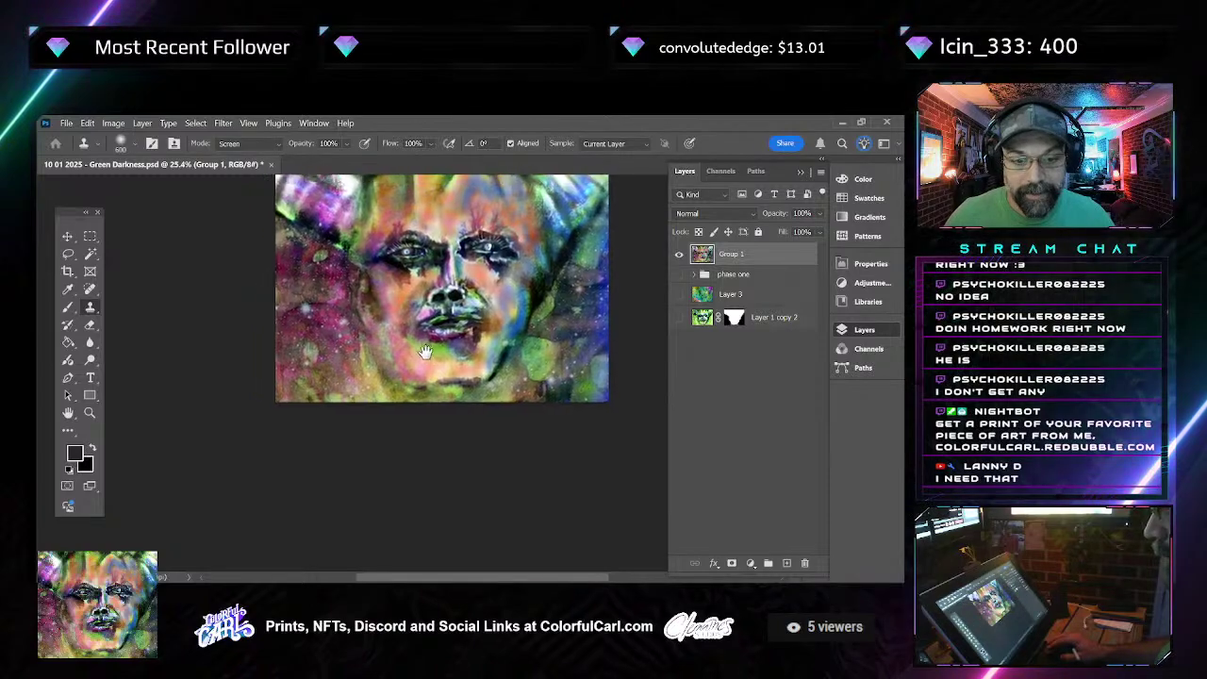
scroll(453, 361, up, 2)
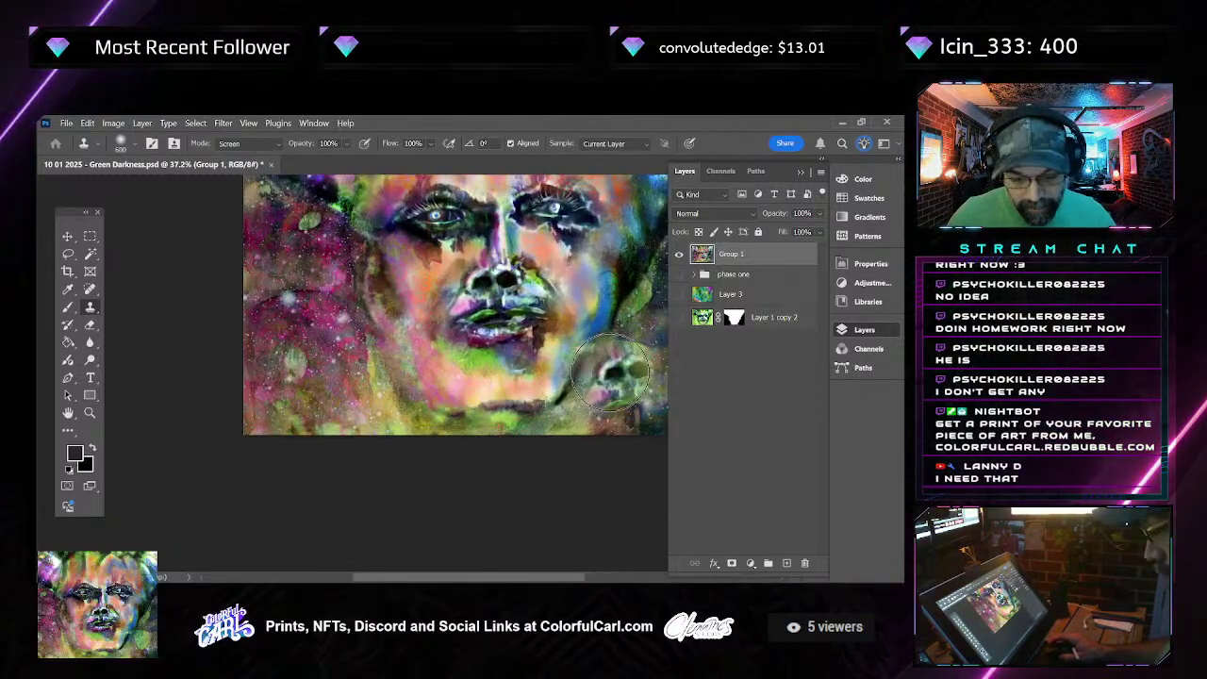
key(b)
scroll(471, 351, down, 3)
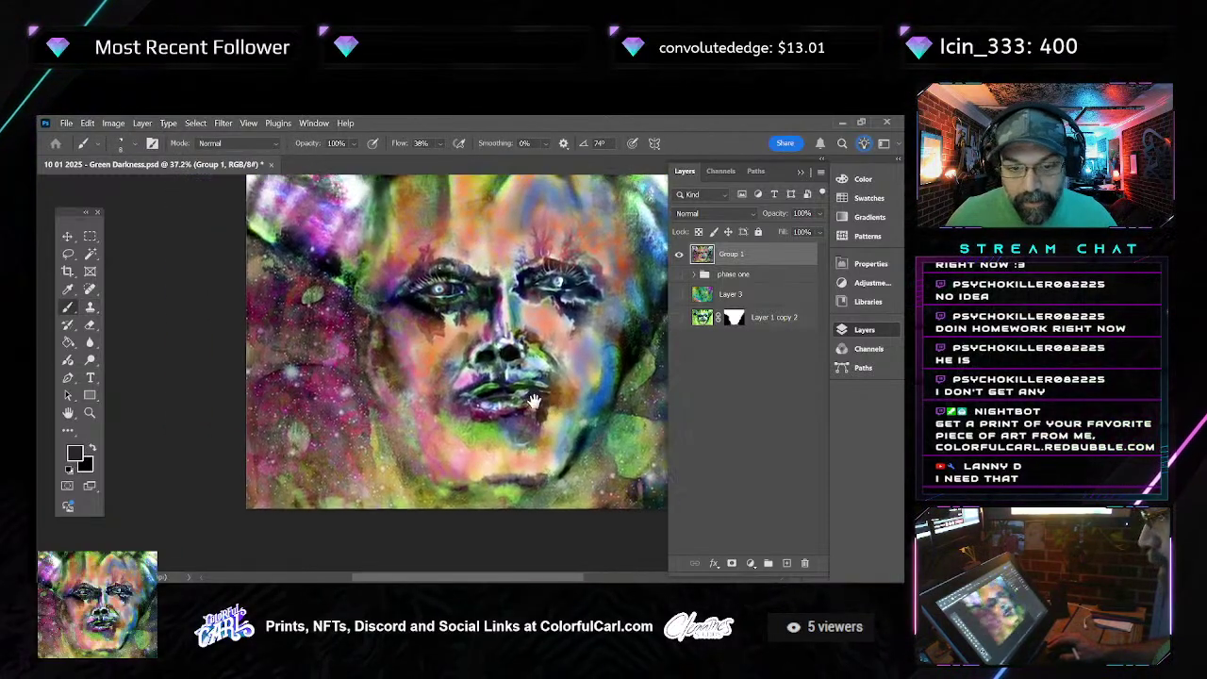
Sample a deep blue from the right edge of the painting and set the brush to Color mode at 52% opacity
drag(519, 397, 465, 370)
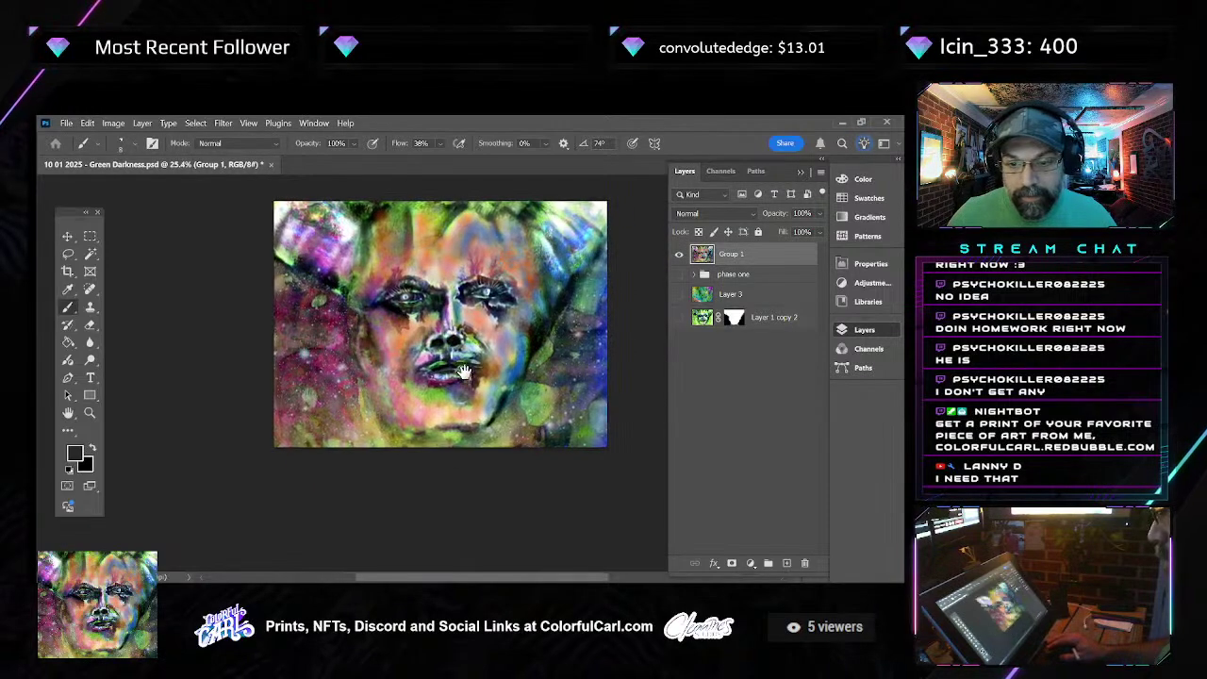
alt+click(605, 298)
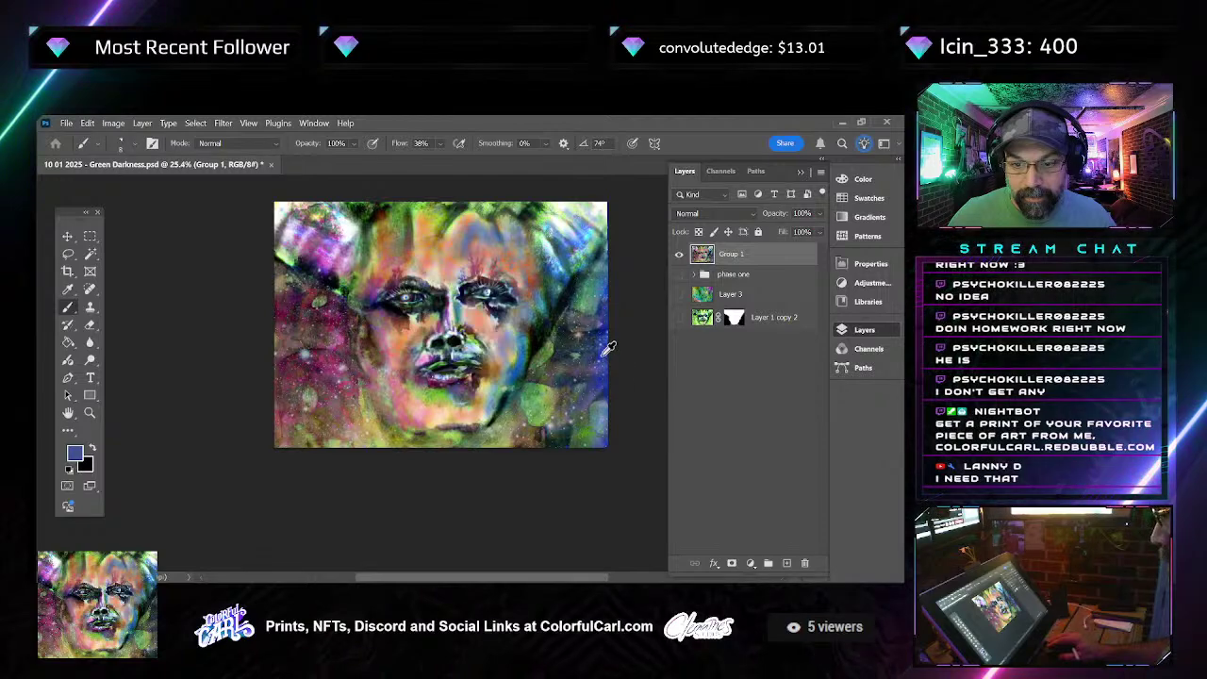
alt+click(608, 346)
click(253, 143)
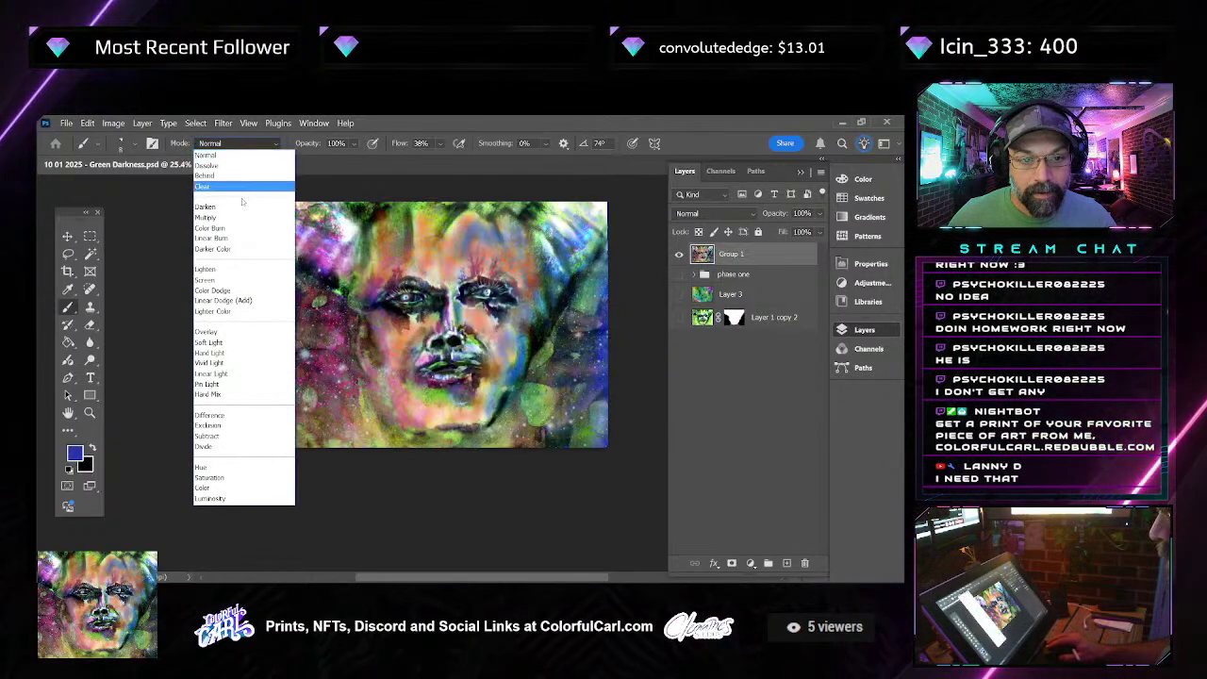
click(236, 488)
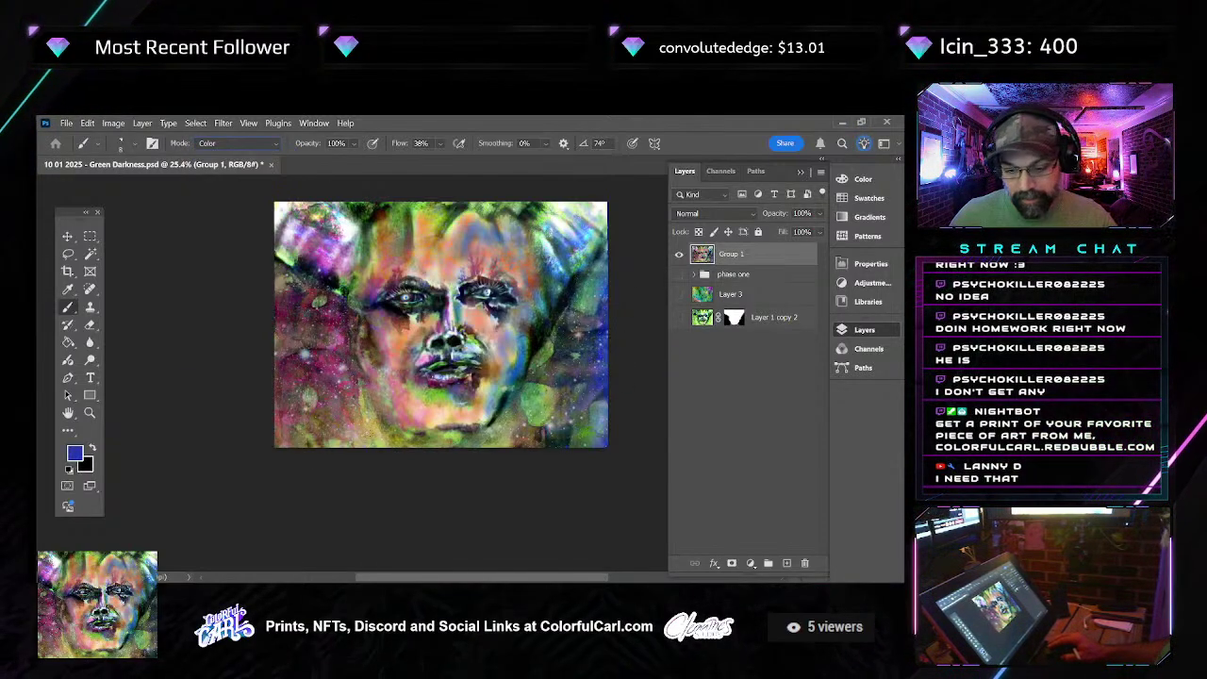
click(354, 145)
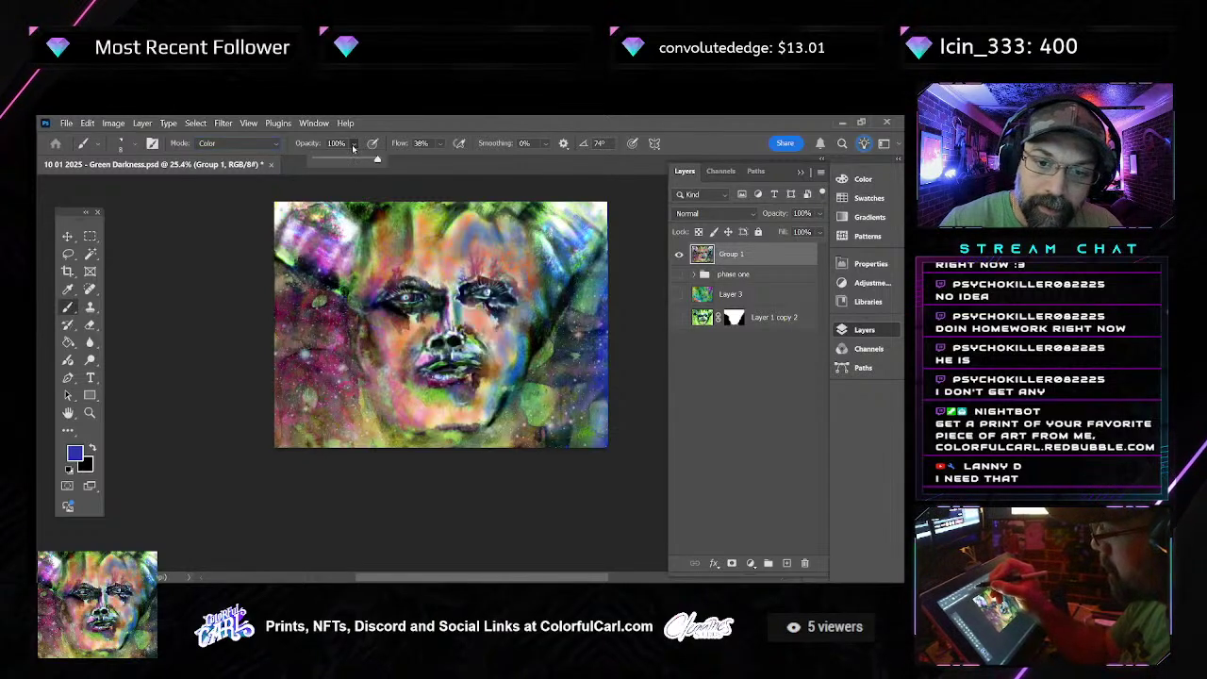
click(349, 160)
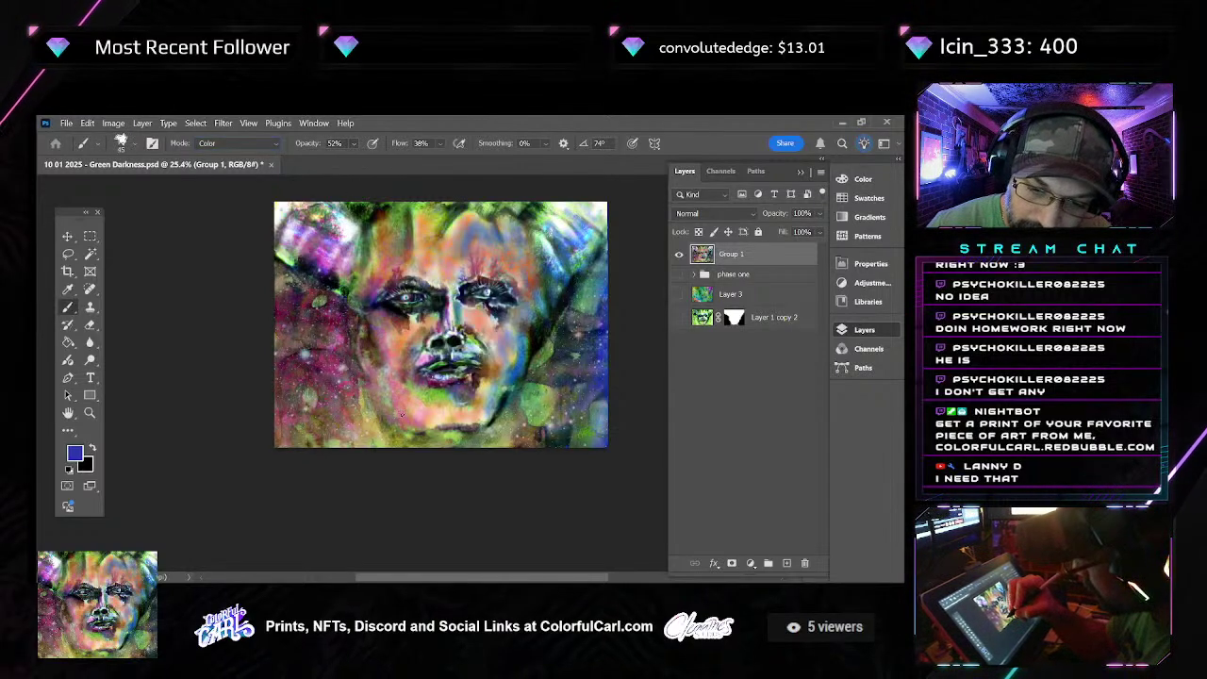
Adjust the brush size to 25 and paint a thin blue-violet line down the left cheek toward the jaw
key(bracketright)
key(bracketright)
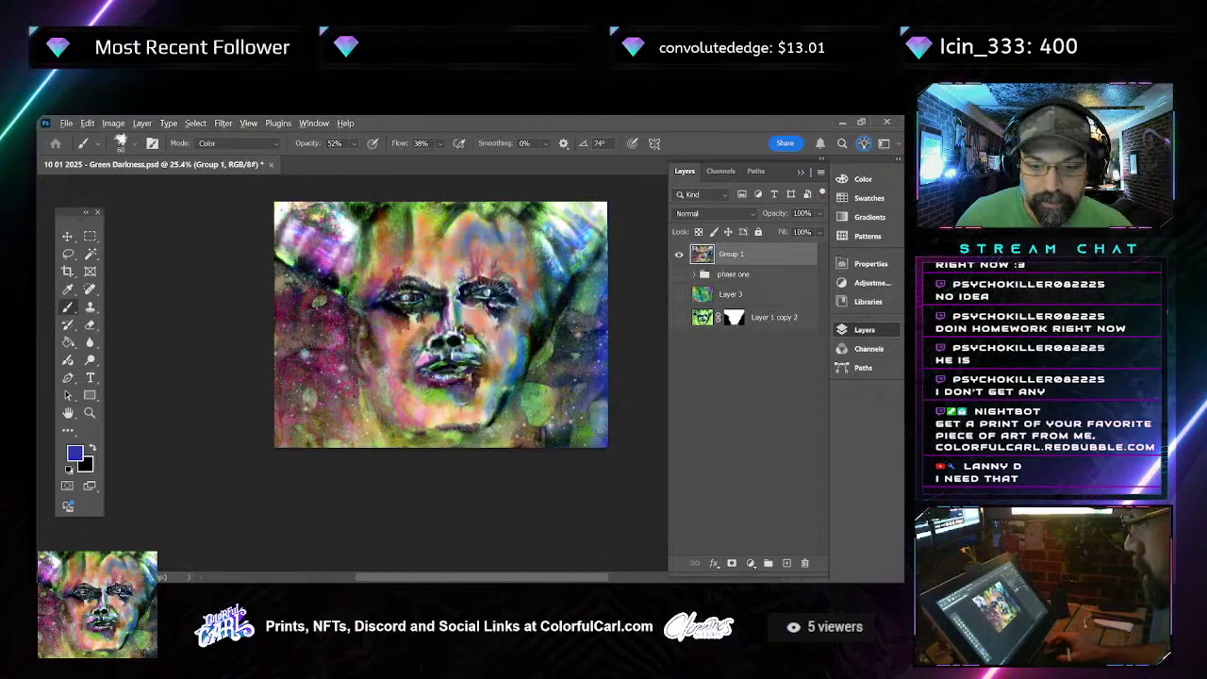
scroll(397, 376, up, 3)
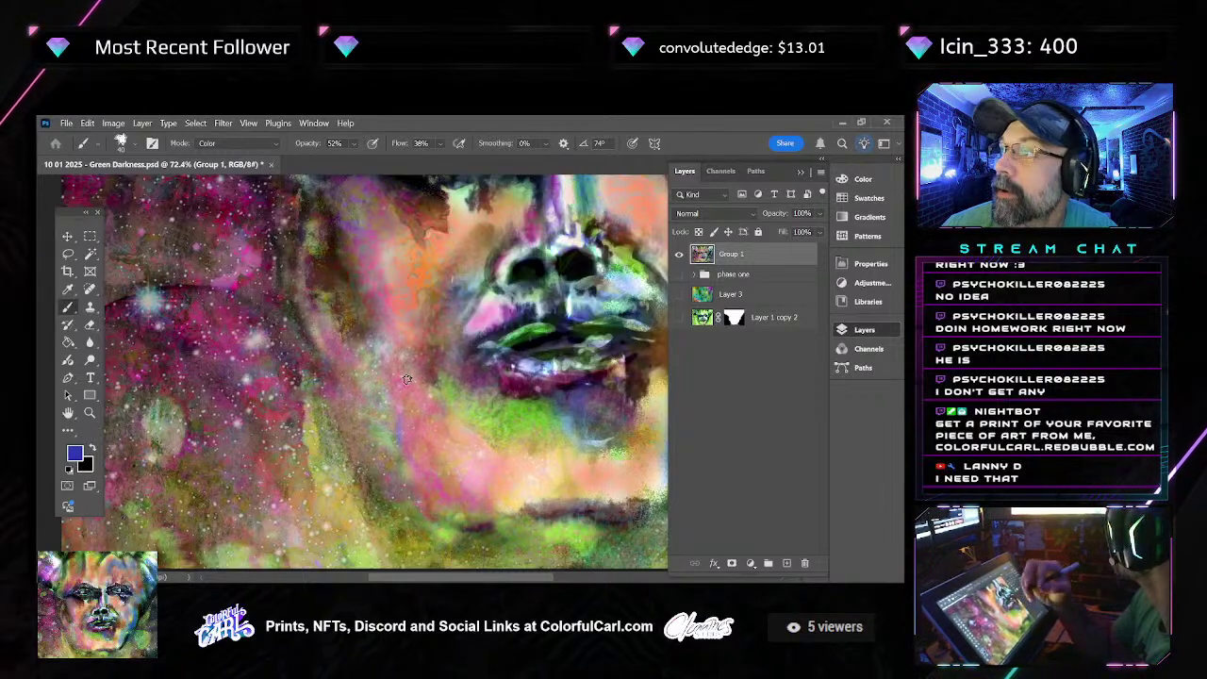
key(bracketleft)
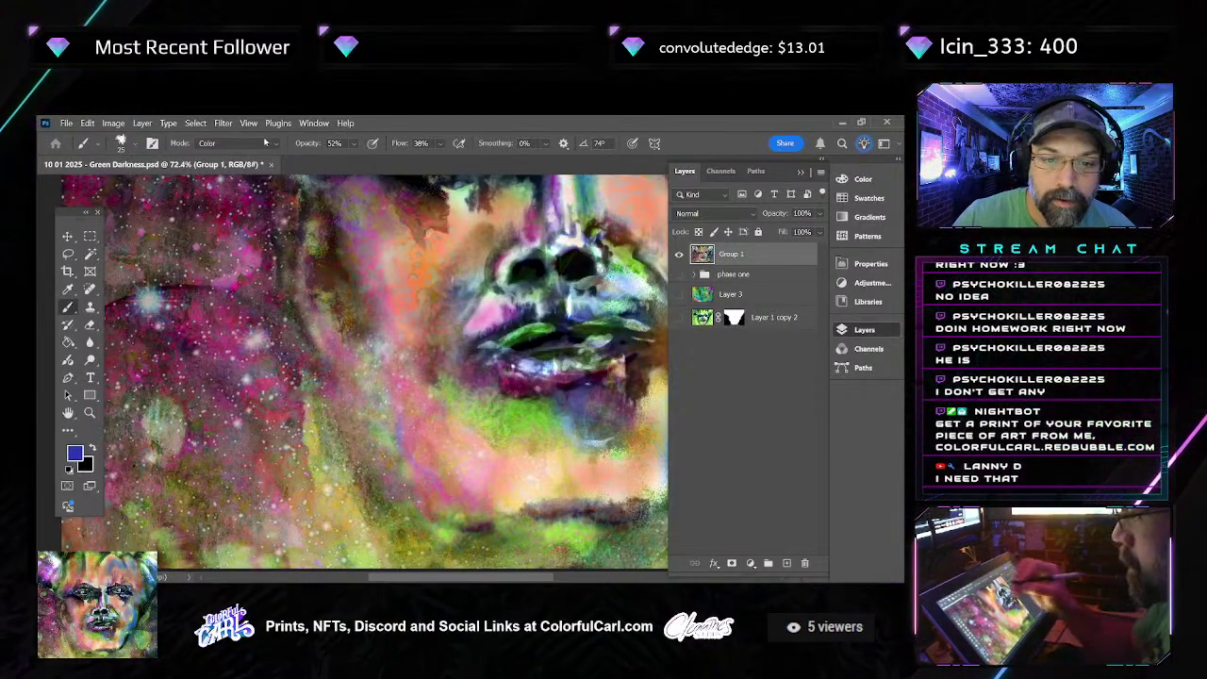
scroll(263, 262, up, 3)
drag(399, 393, 327, 268)
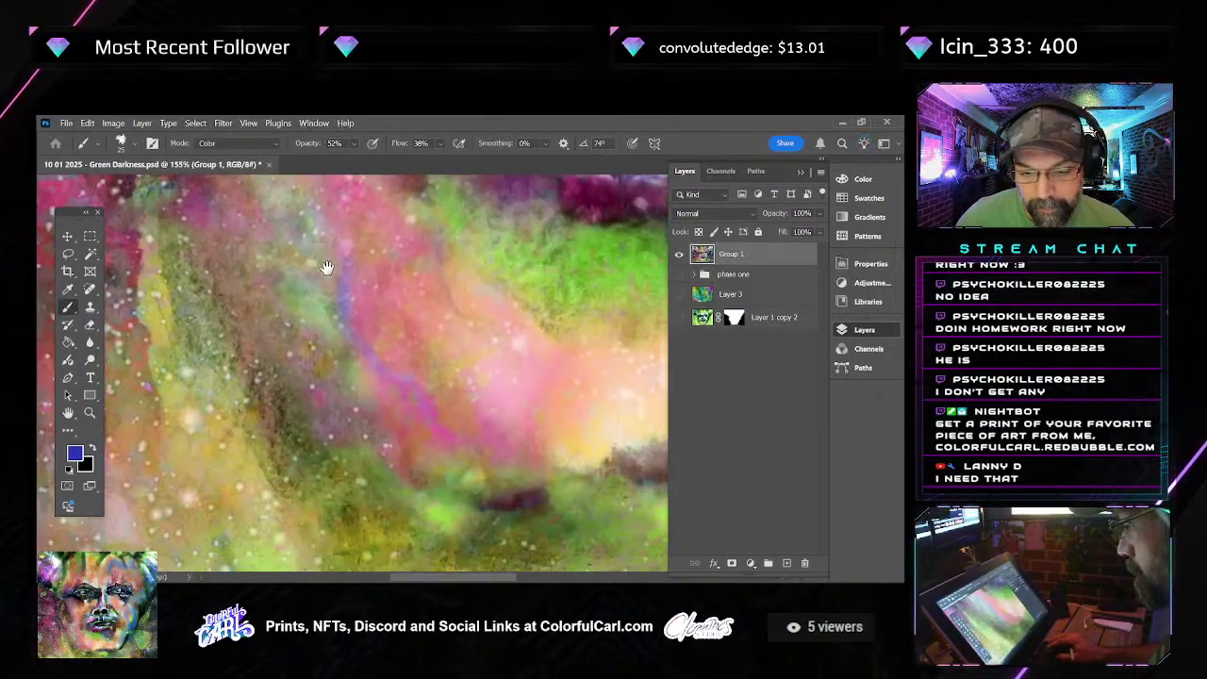
Set the brush to Color Dodge mode and add fine highlights along the violet cheek line and the nearby facial features
click(205, 142)
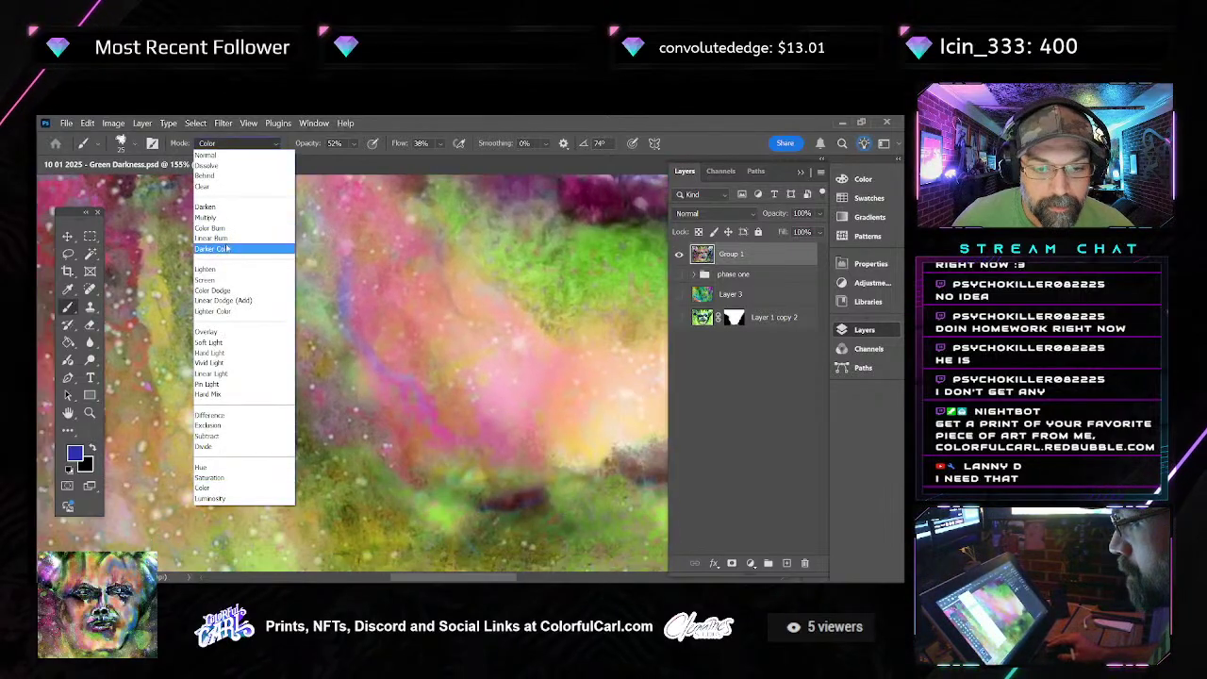
click(230, 290)
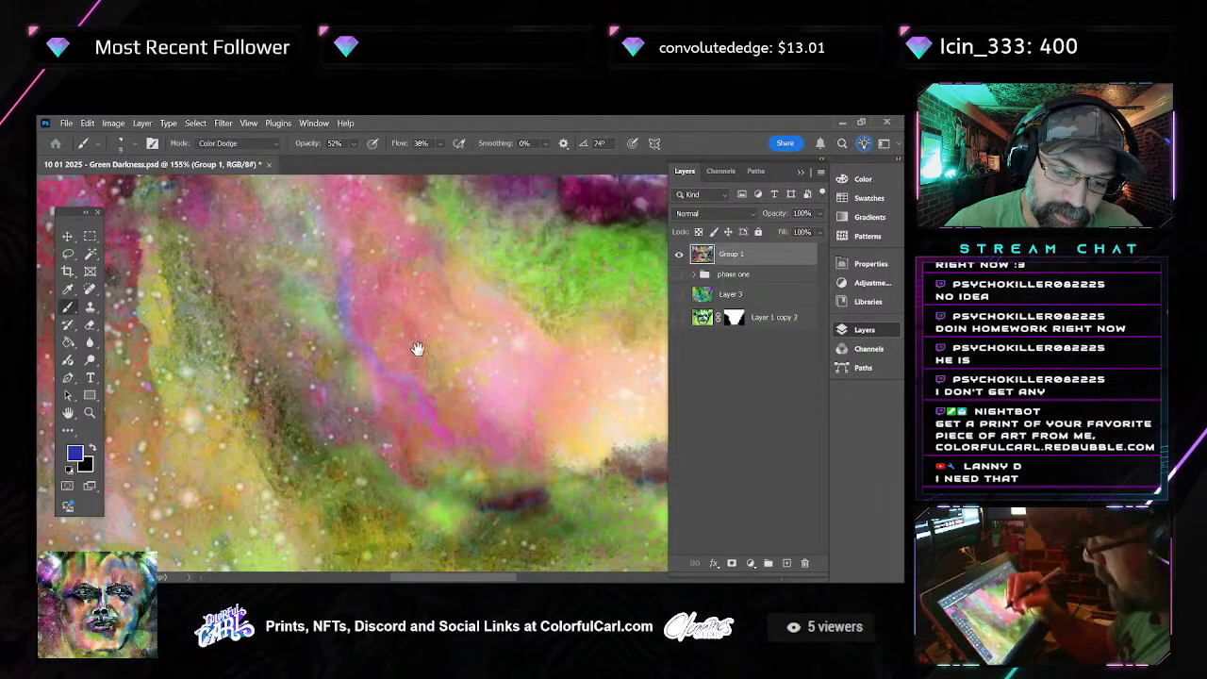
drag(418, 349, 431, 417)
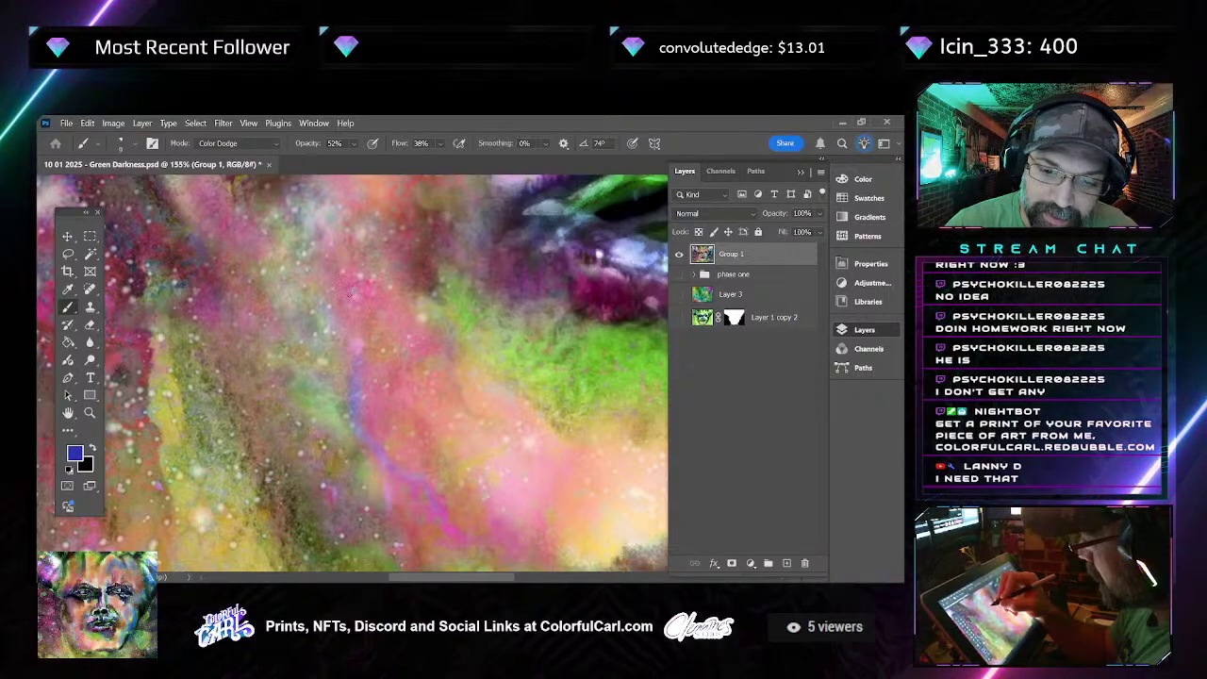
drag(516, 332, 380, 469)
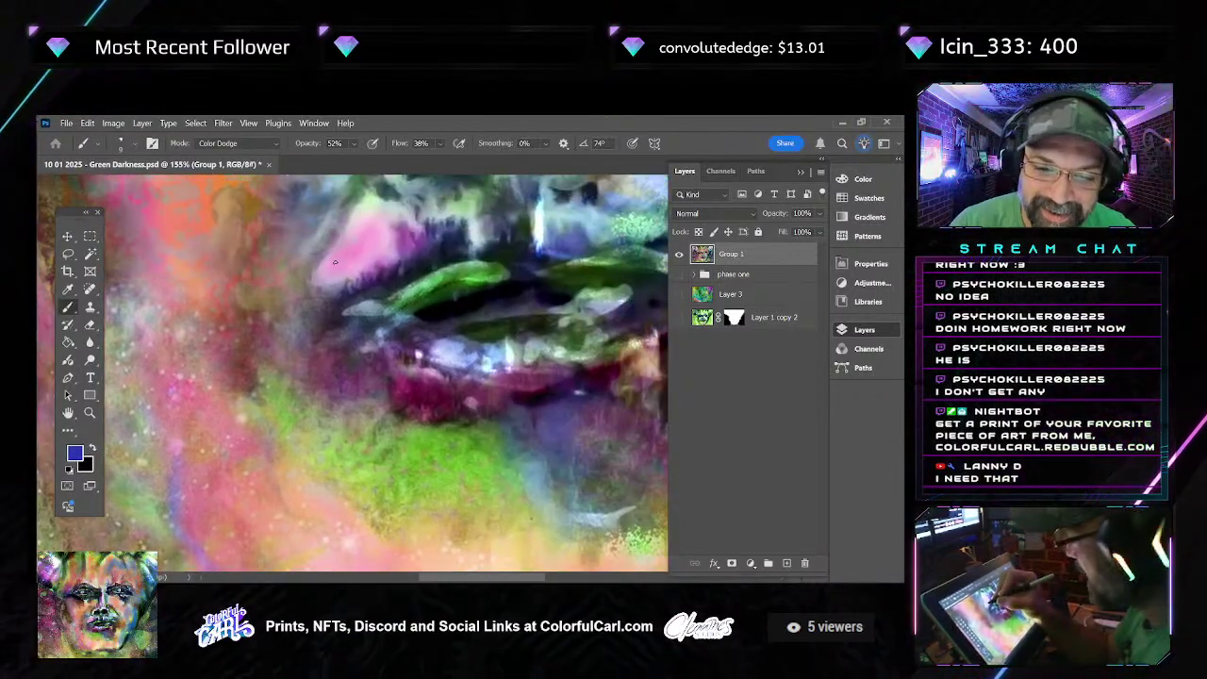
drag(446, 243, 450, 314)
scroll(415, 246, down, 5)
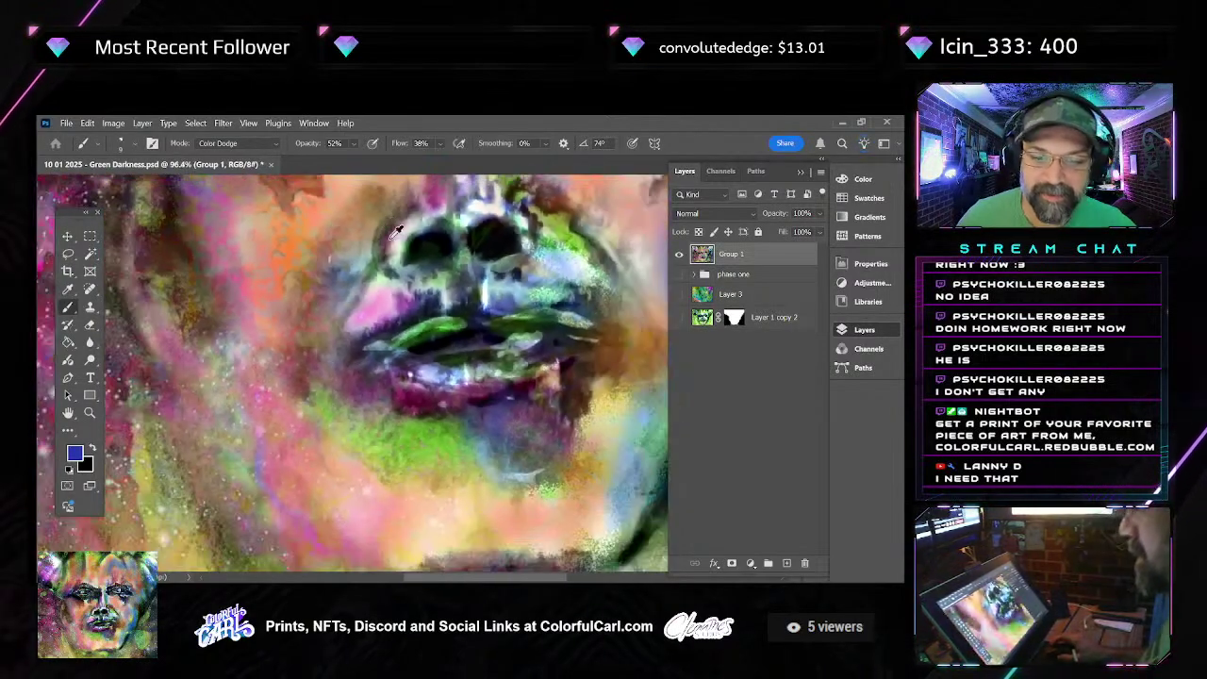
scroll(427, 314, up, 5)
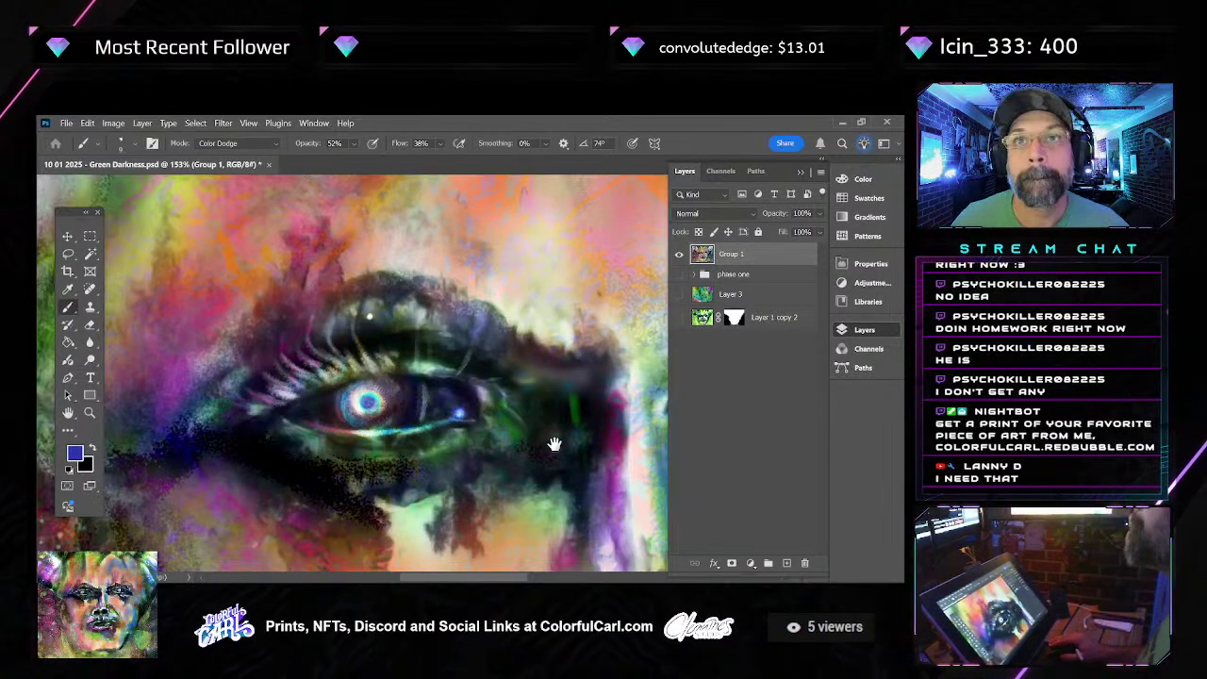
drag(564, 483, 455, 415)
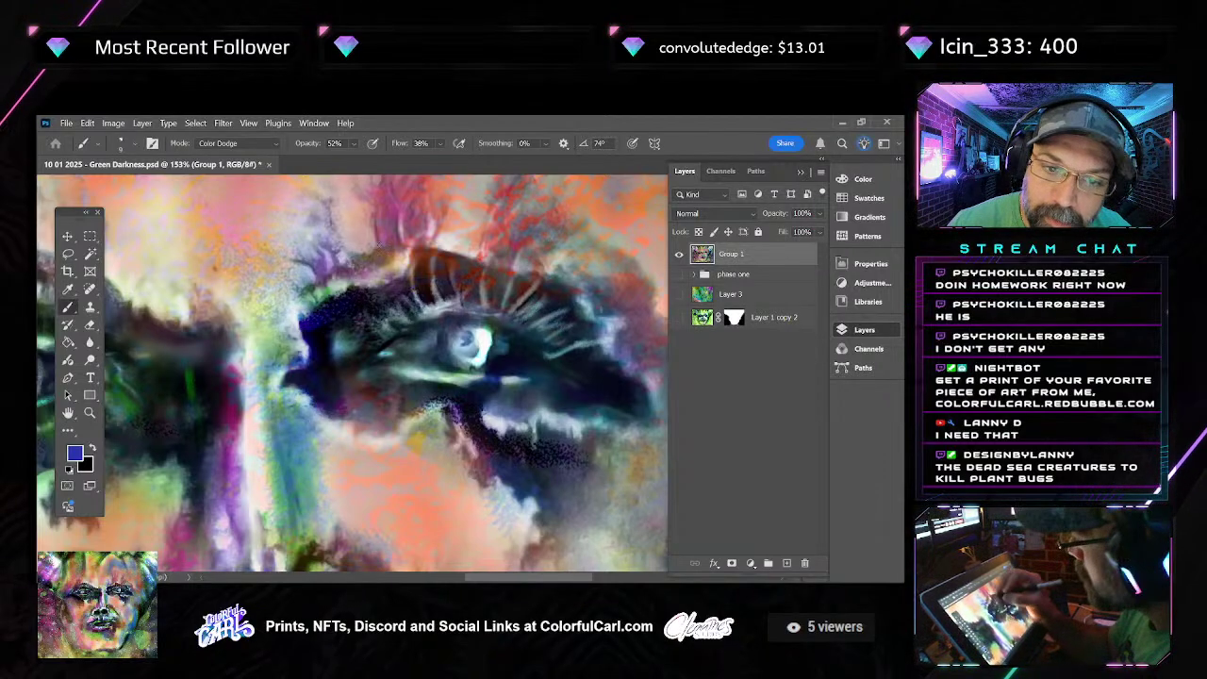
click(236, 142)
click(252, 225)
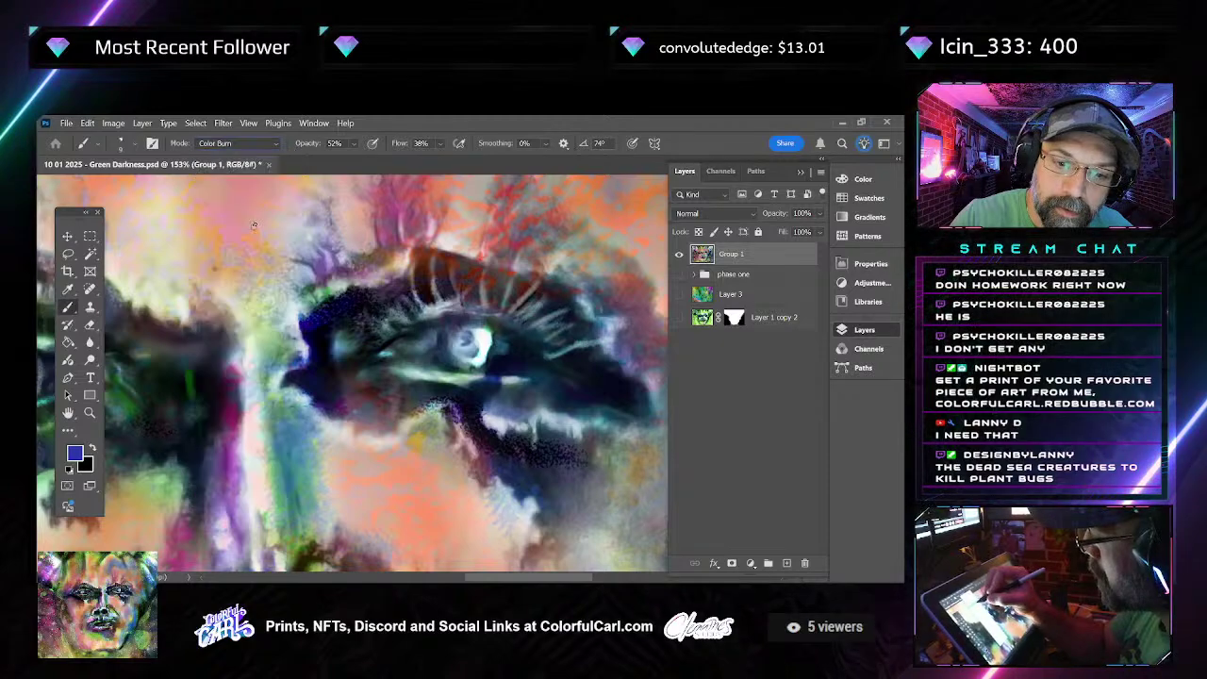
click(262, 143)
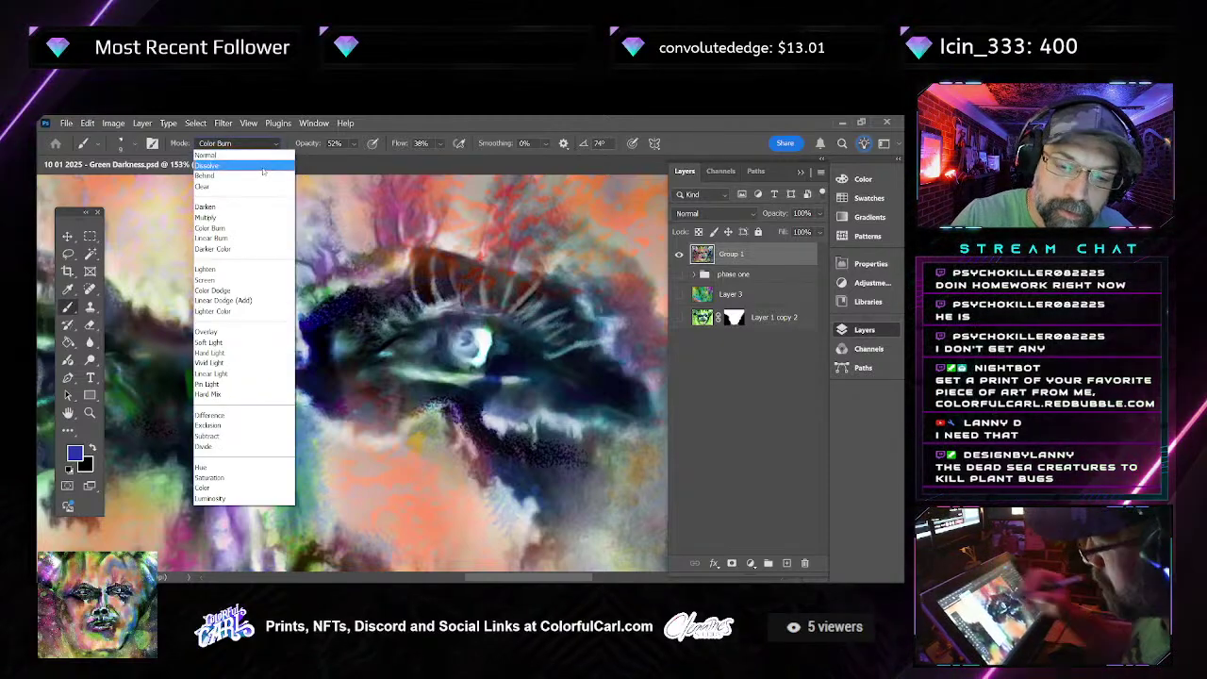
click(263, 143)
click(236, 143)
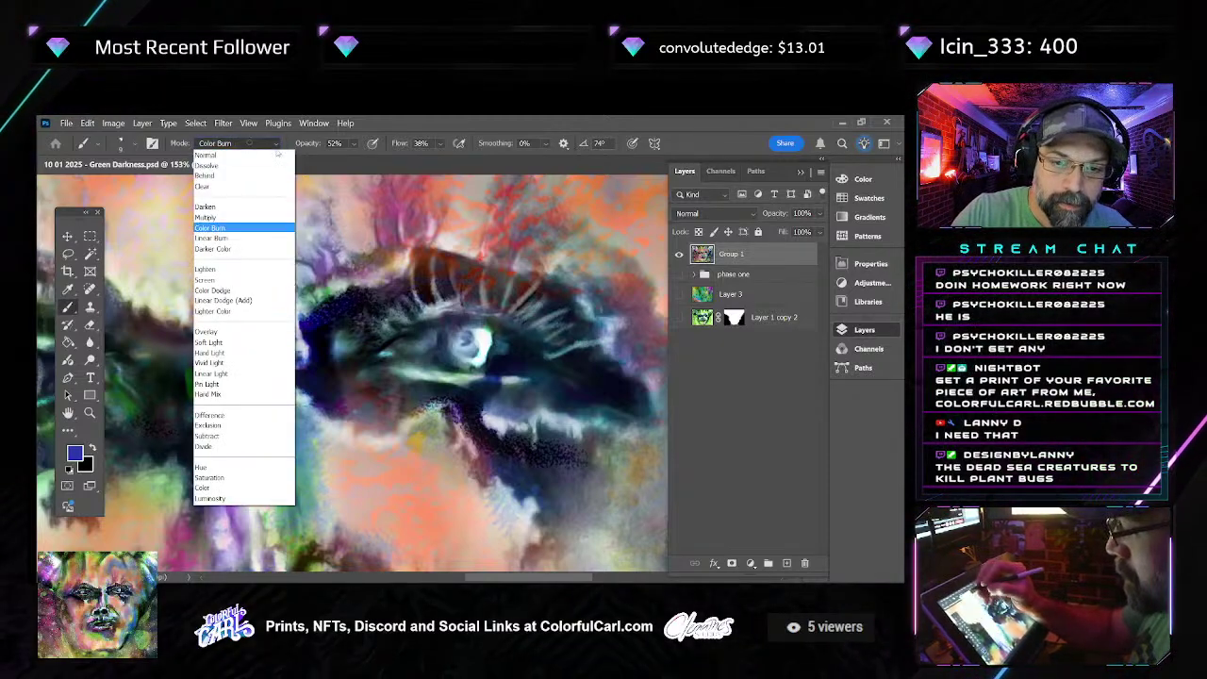
click(252, 289)
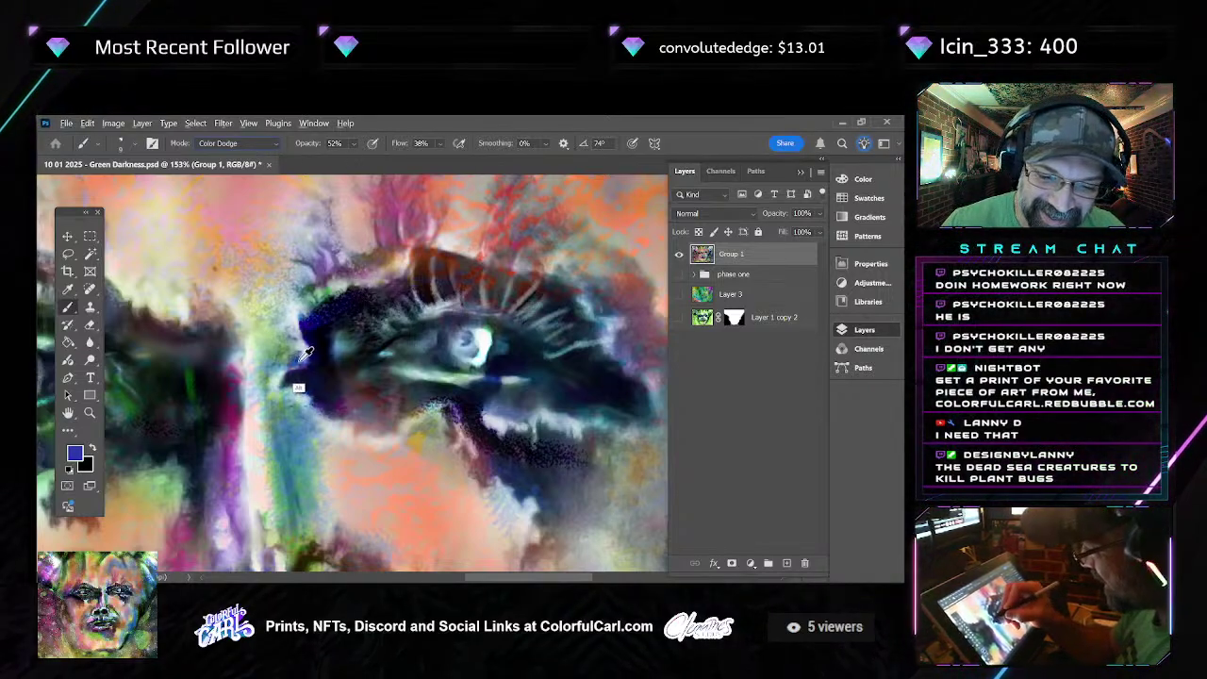
Sample blue from the nose bridge, make it a more saturated bright blue, and paint it into the right eye's iris
alt+click(269, 359)
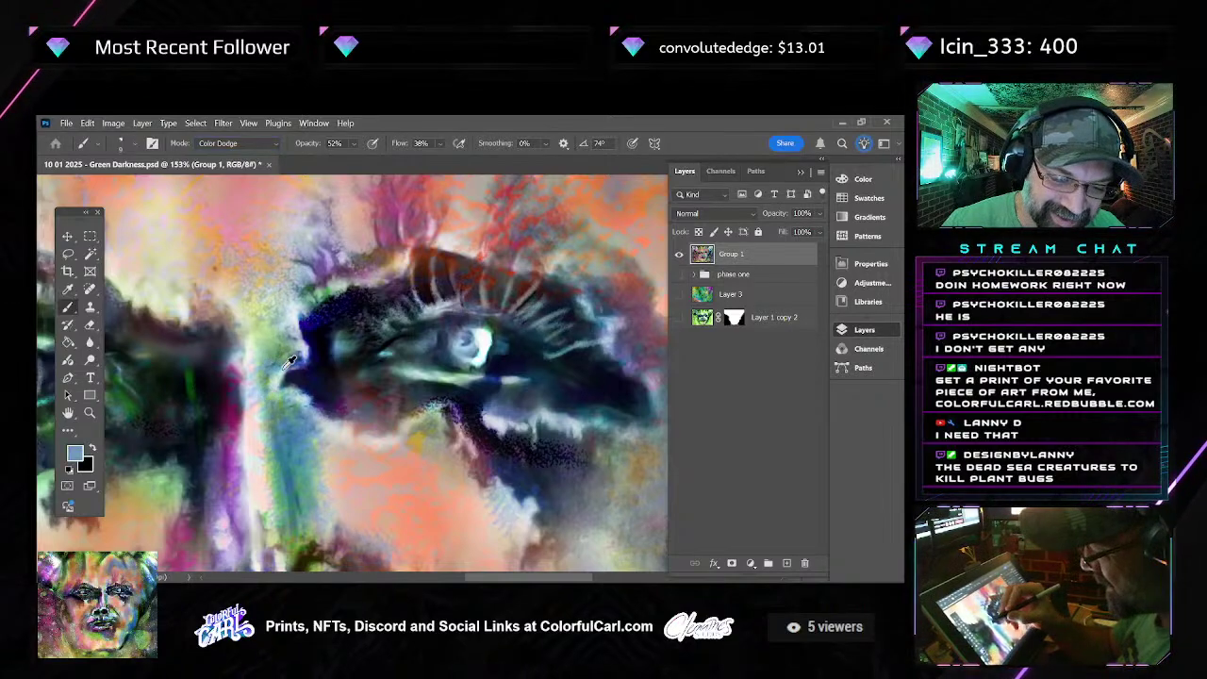
click(74, 453)
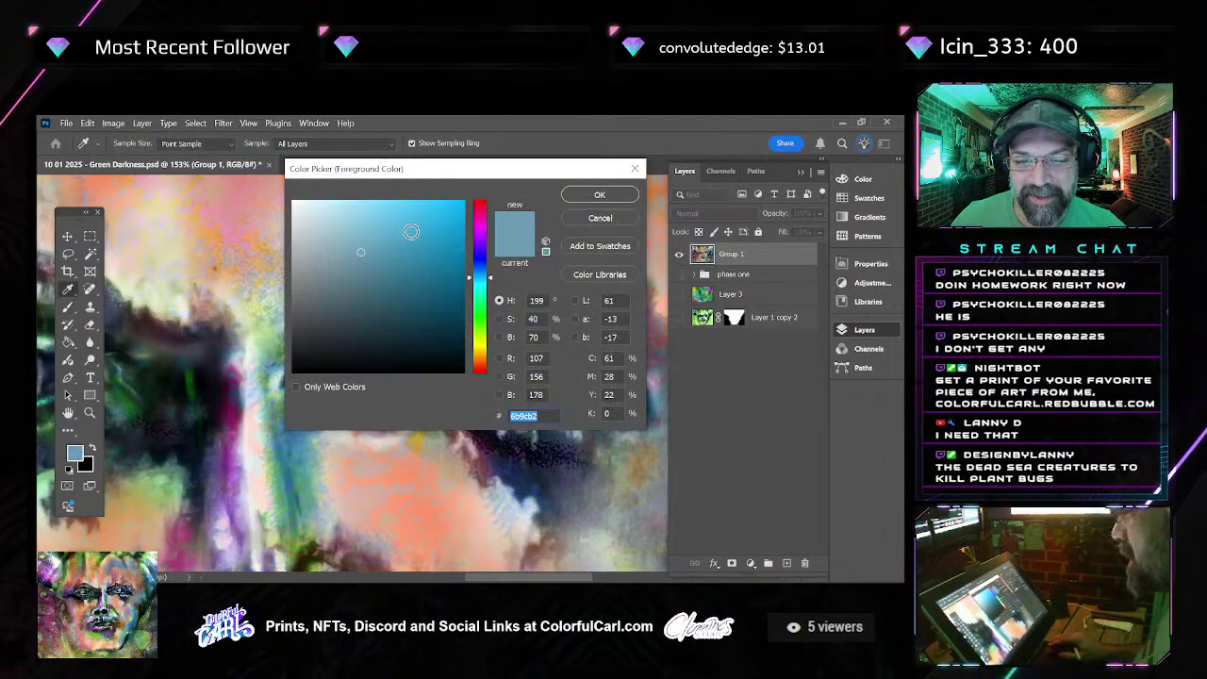
click(411, 232)
click(596, 194)
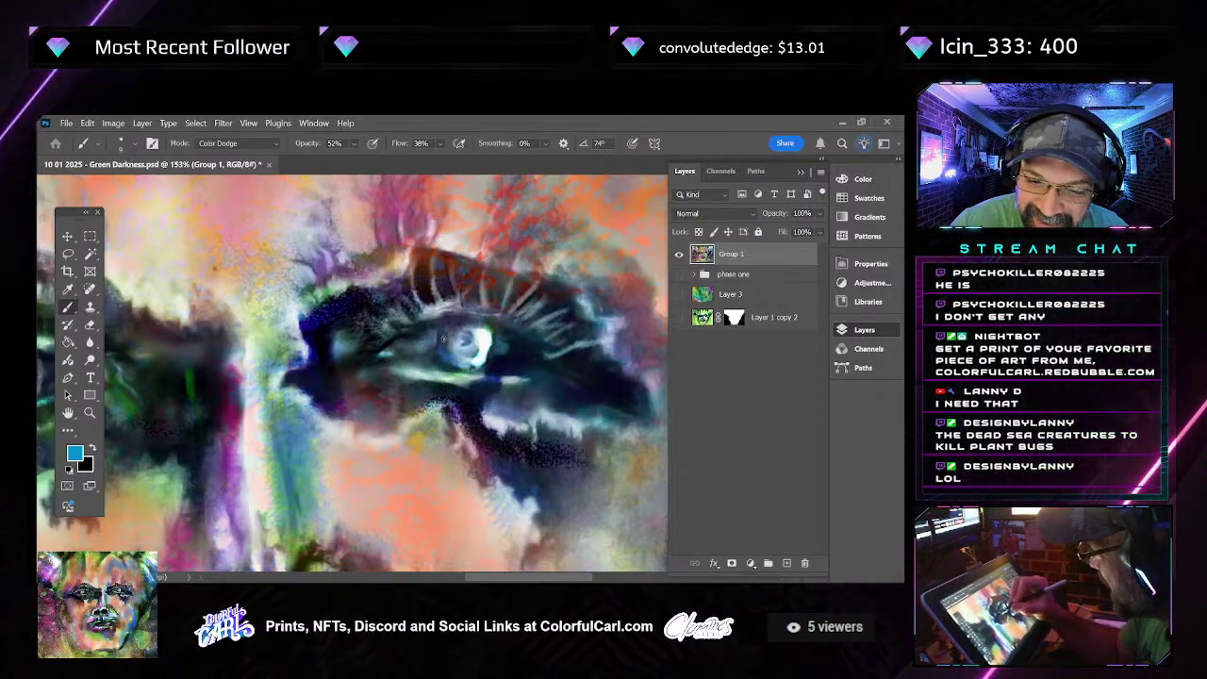
drag(483, 356, 476, 345)
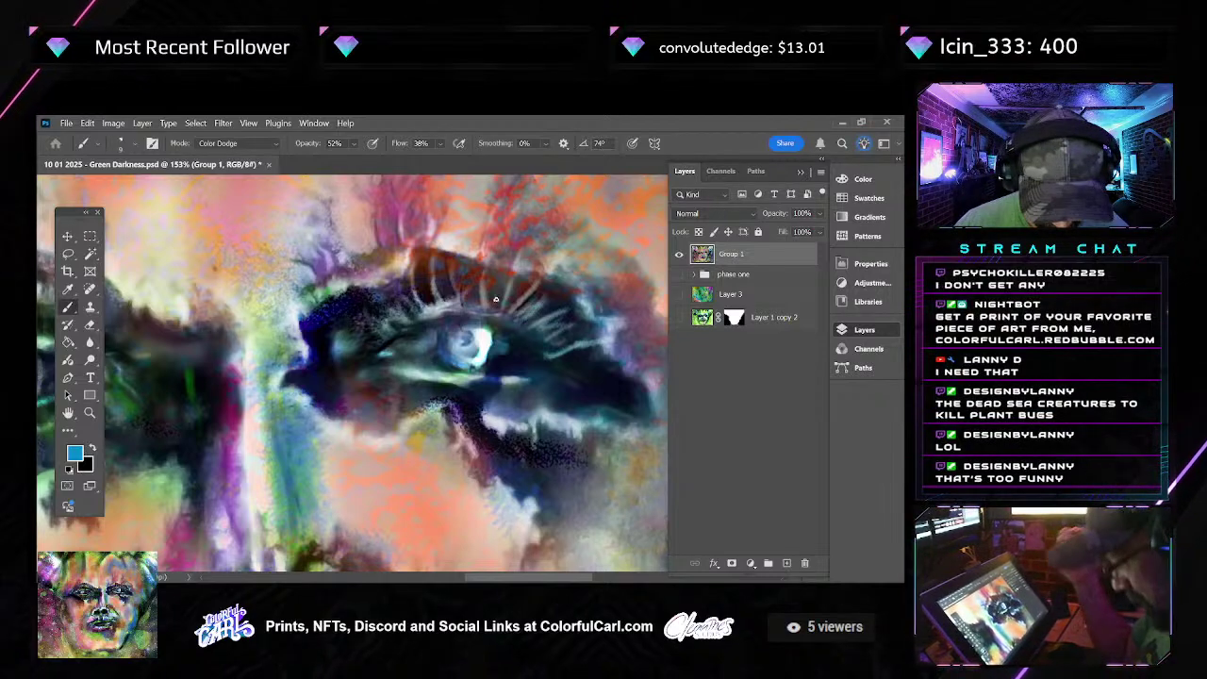
Sample green from beside the nose, set the brush to Color Burn mode, and paint a dark line around the right eye's upper lid
alt+click(300, 566)
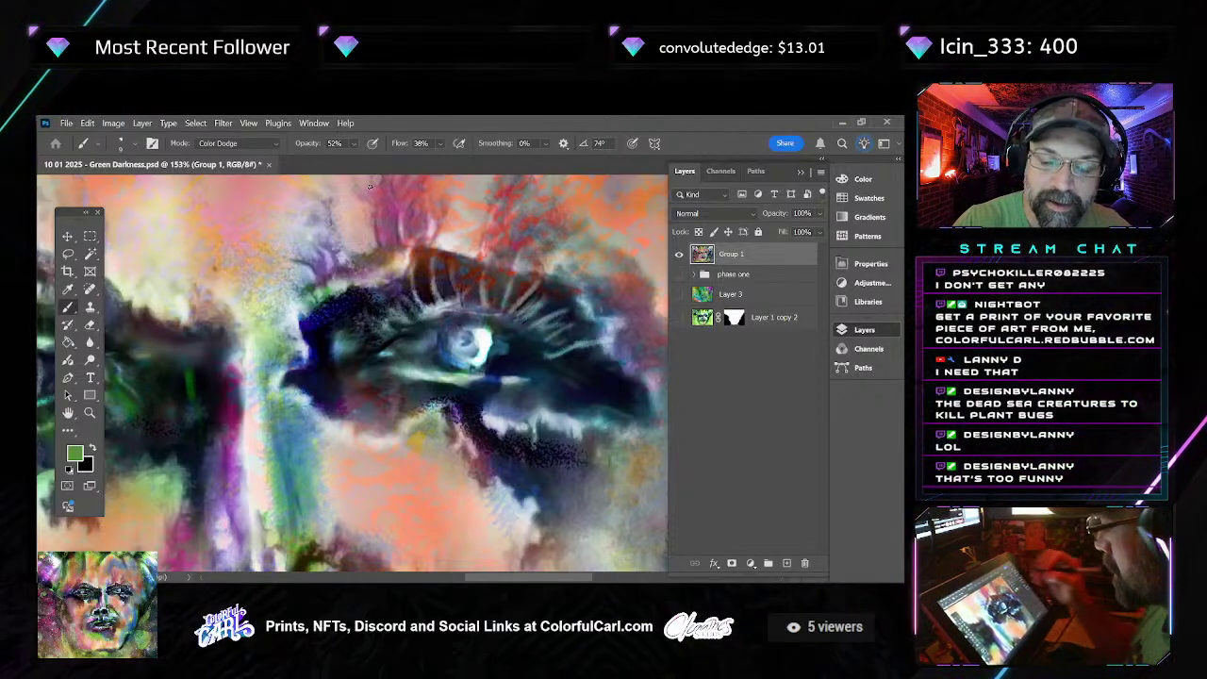
click(236, 143)
click(243, 213)
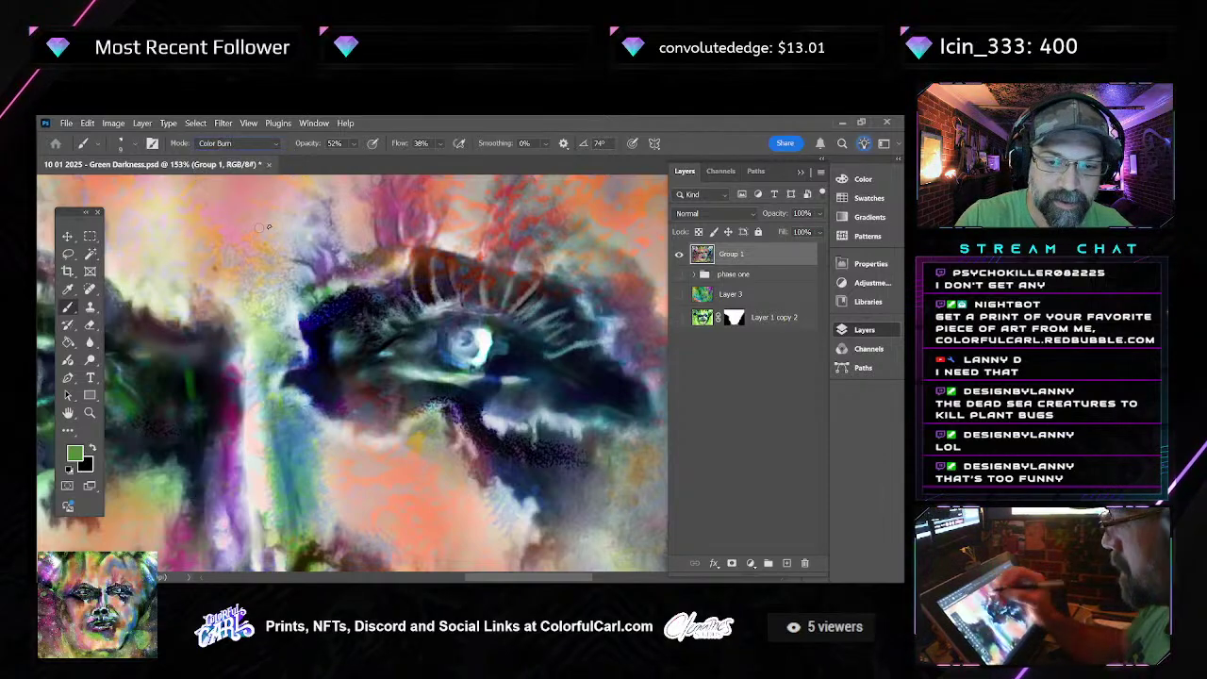
drag(414, 337, 476, 315)
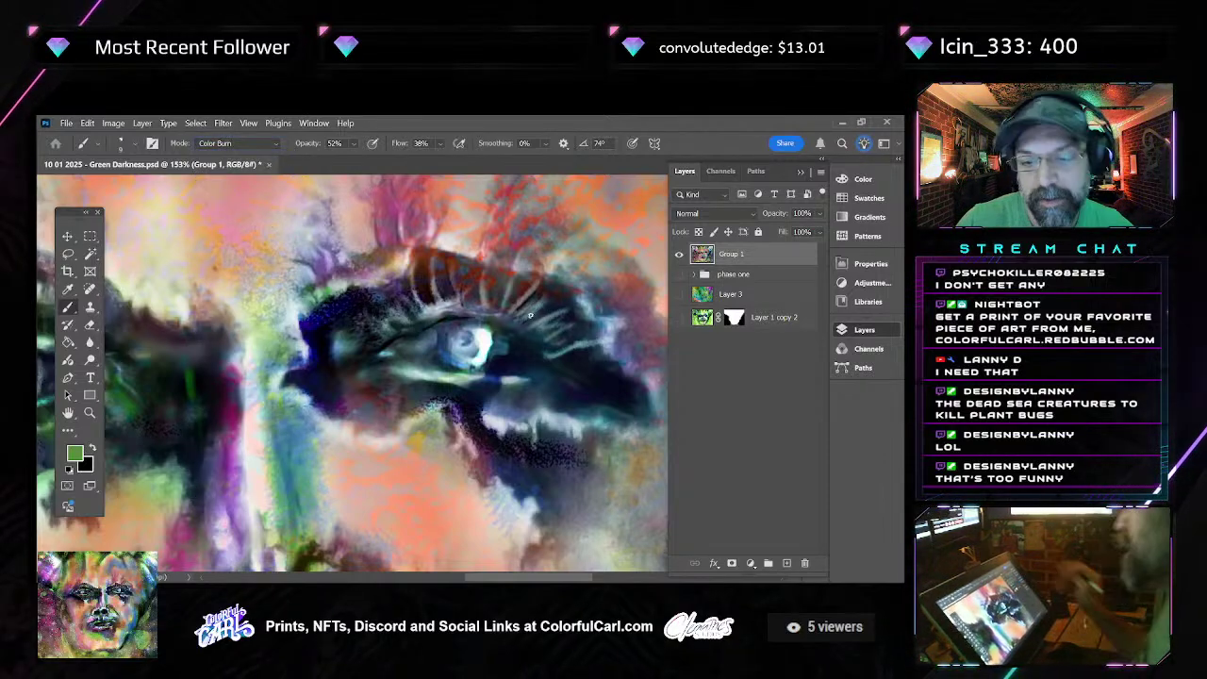
scroll(531, 315, down, 5)
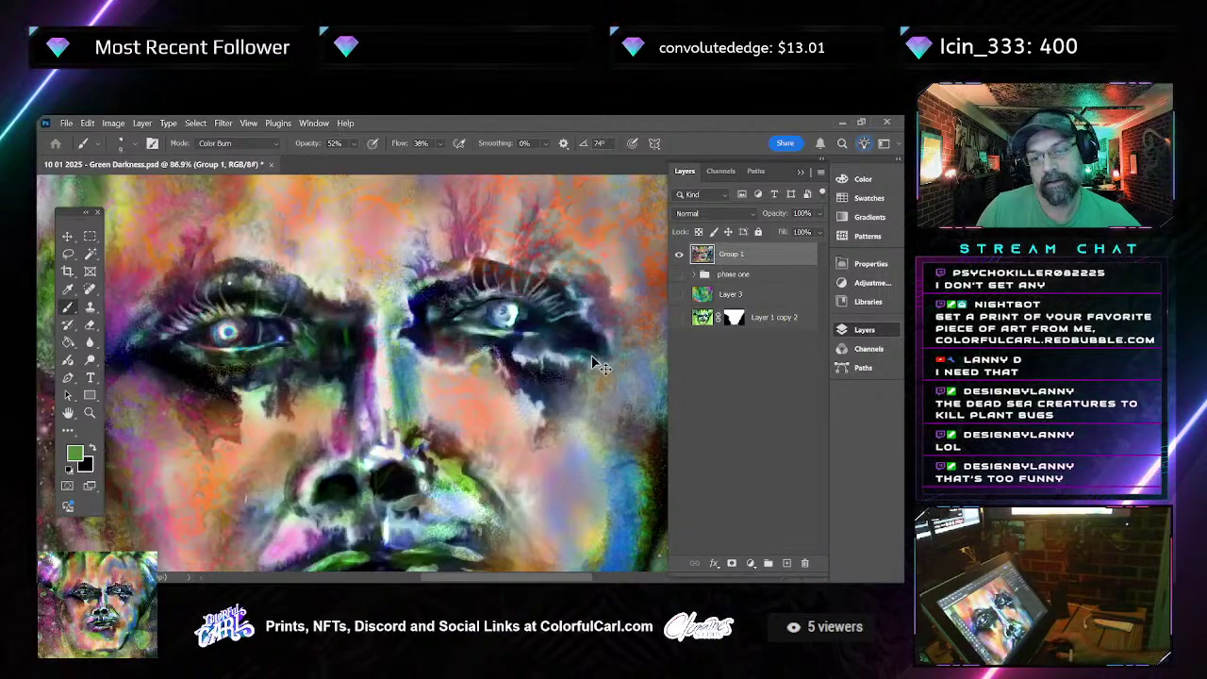
scroll(561, 342, up, 5)
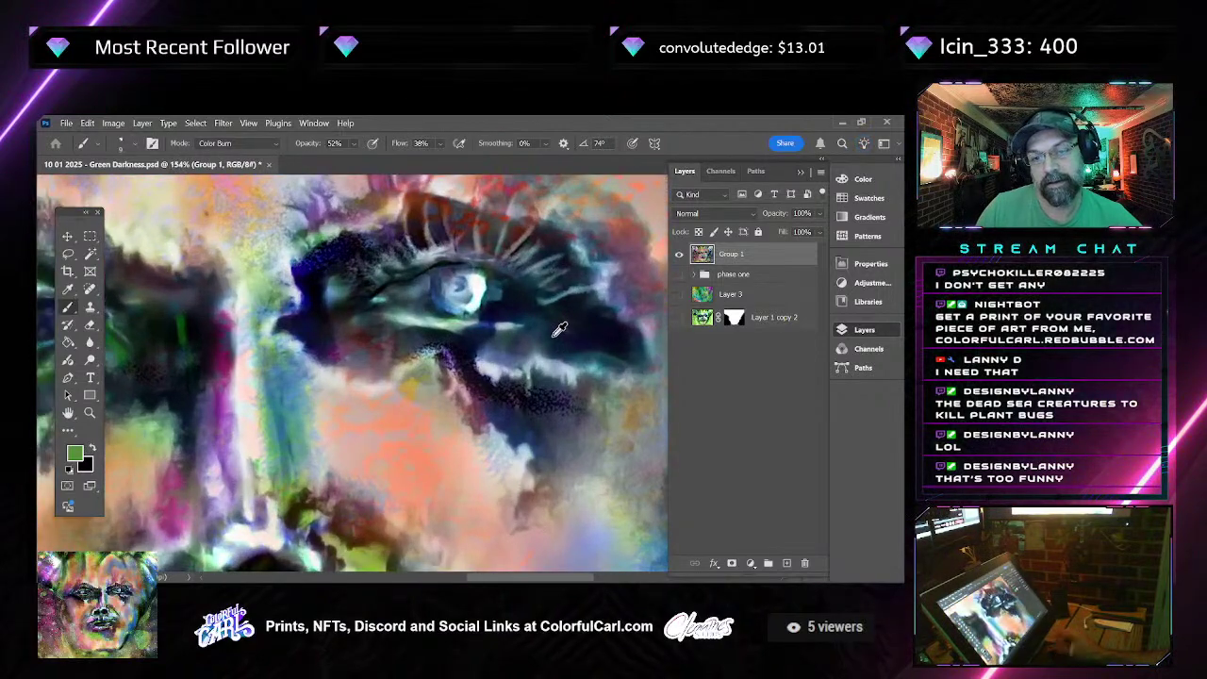
Soften the dark line around the right eye using the Smudge tool at 23% strength
click(91, 361)
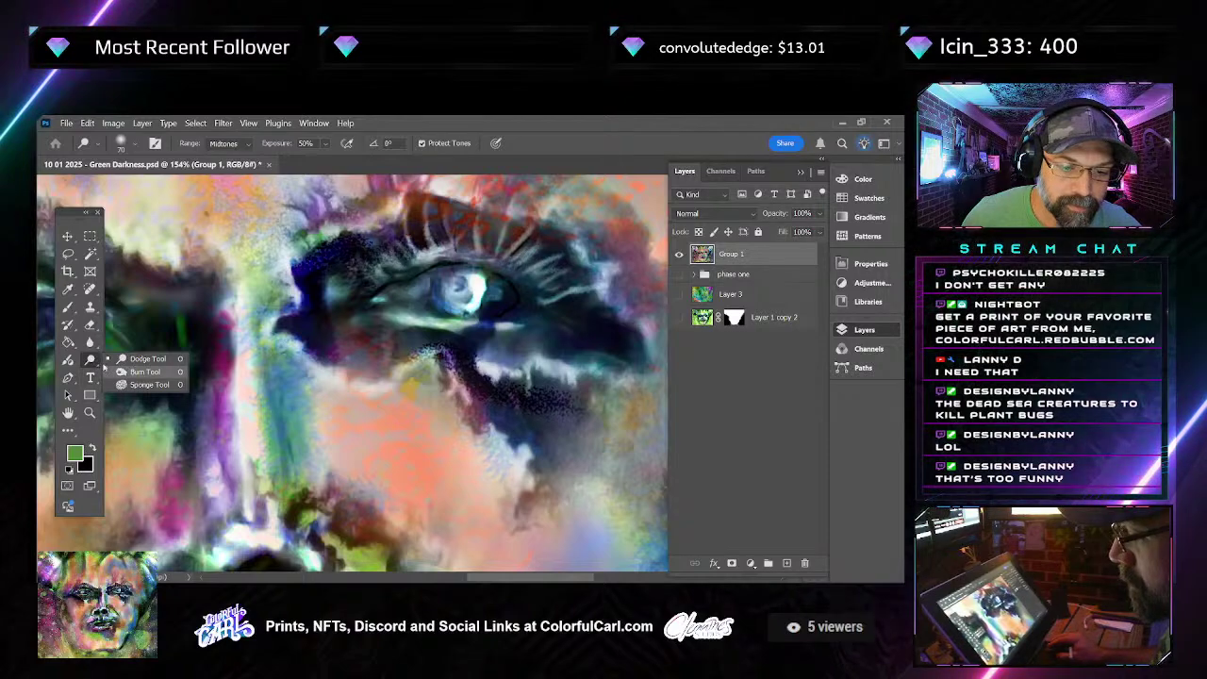
click(91, 343)
click(148, 367)
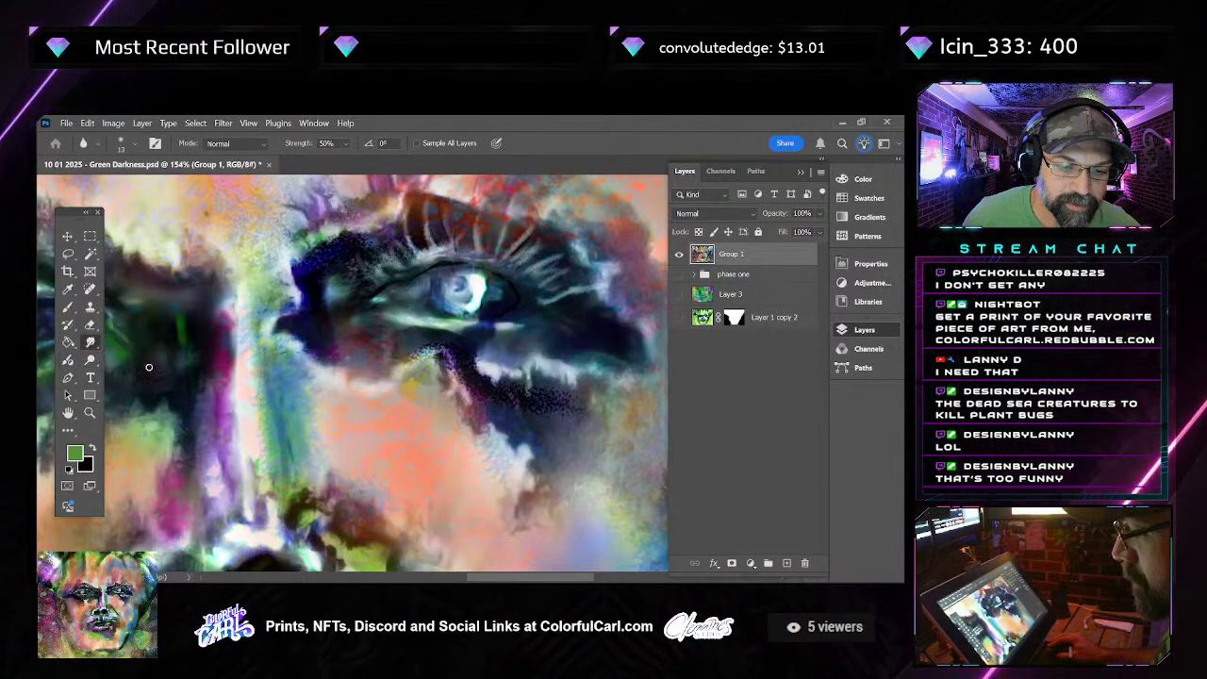
scroll(495, 274, up, 6)
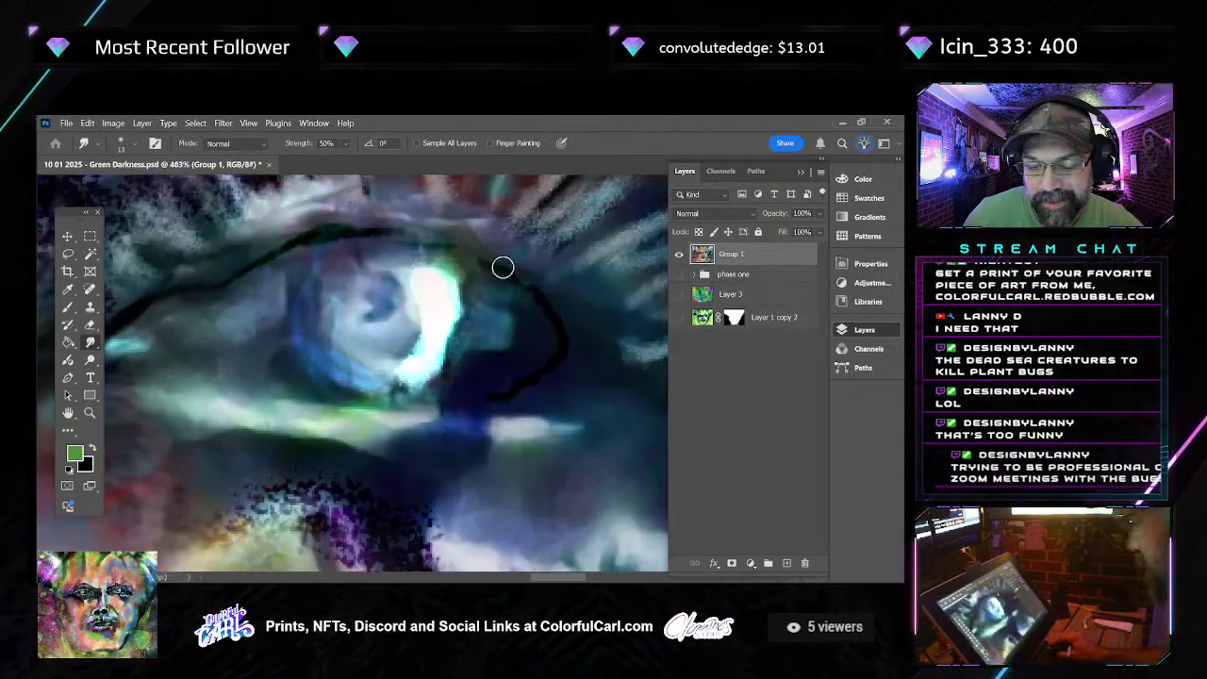
click(345, 144)
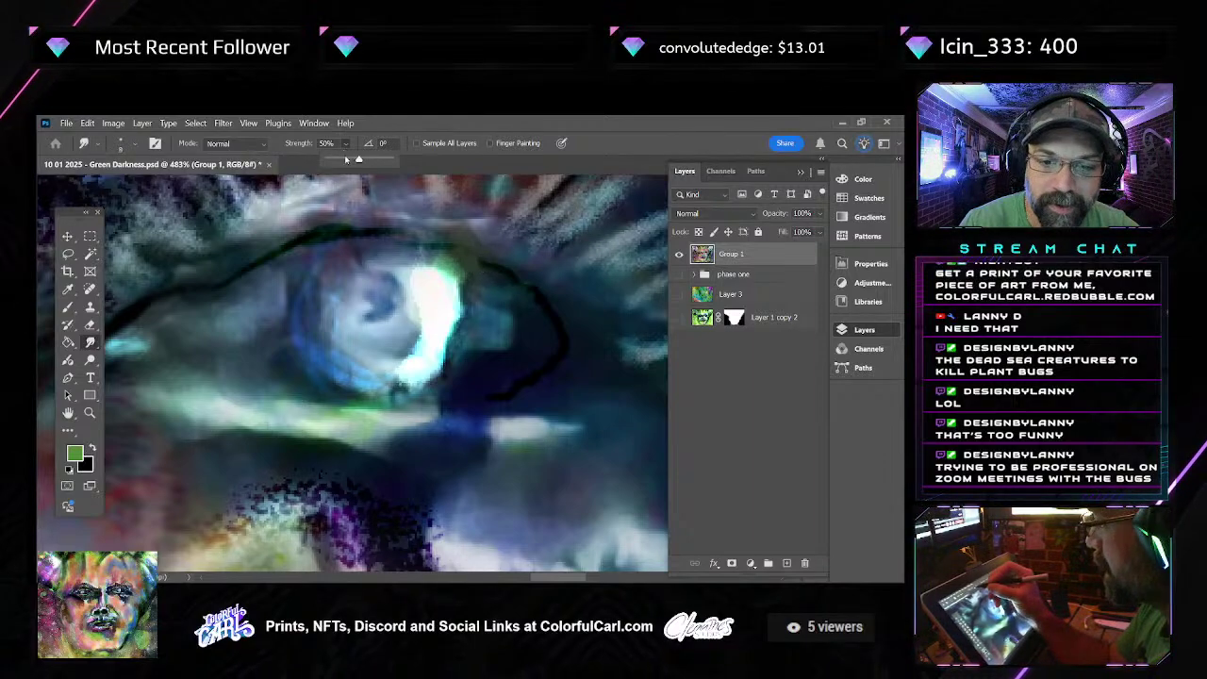
click(484, 265)
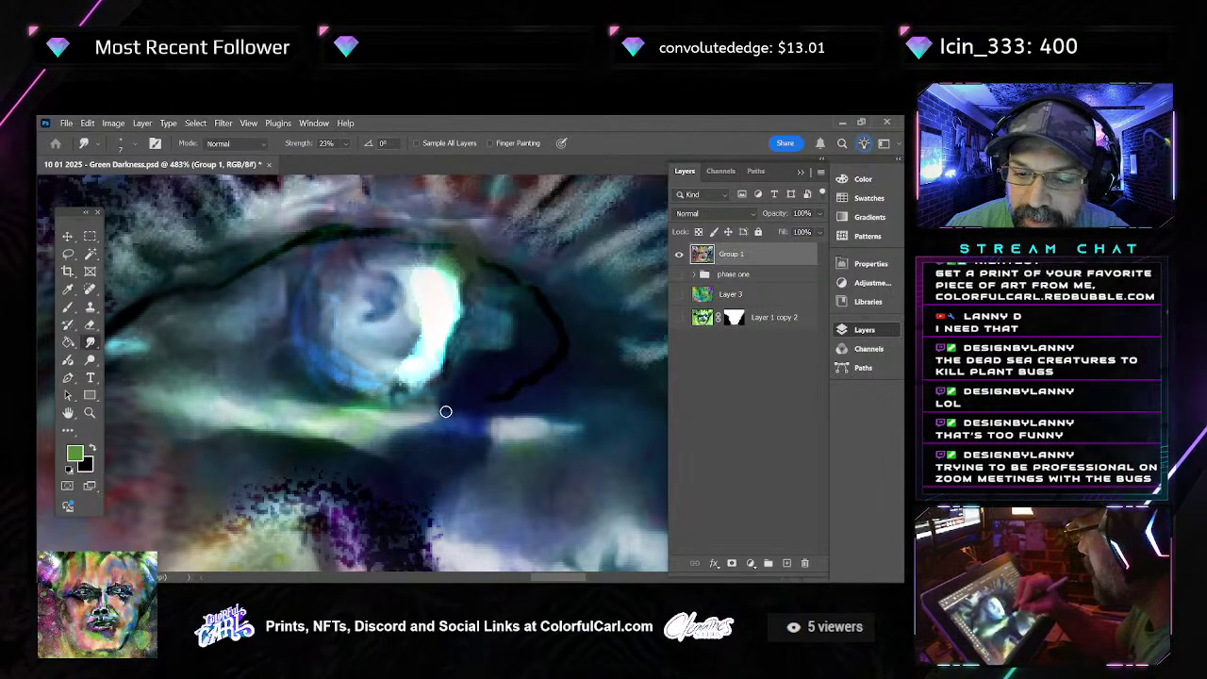
Raise the Smudge strength to 56% and further blend the dark line around the right eye
click(345, 143)
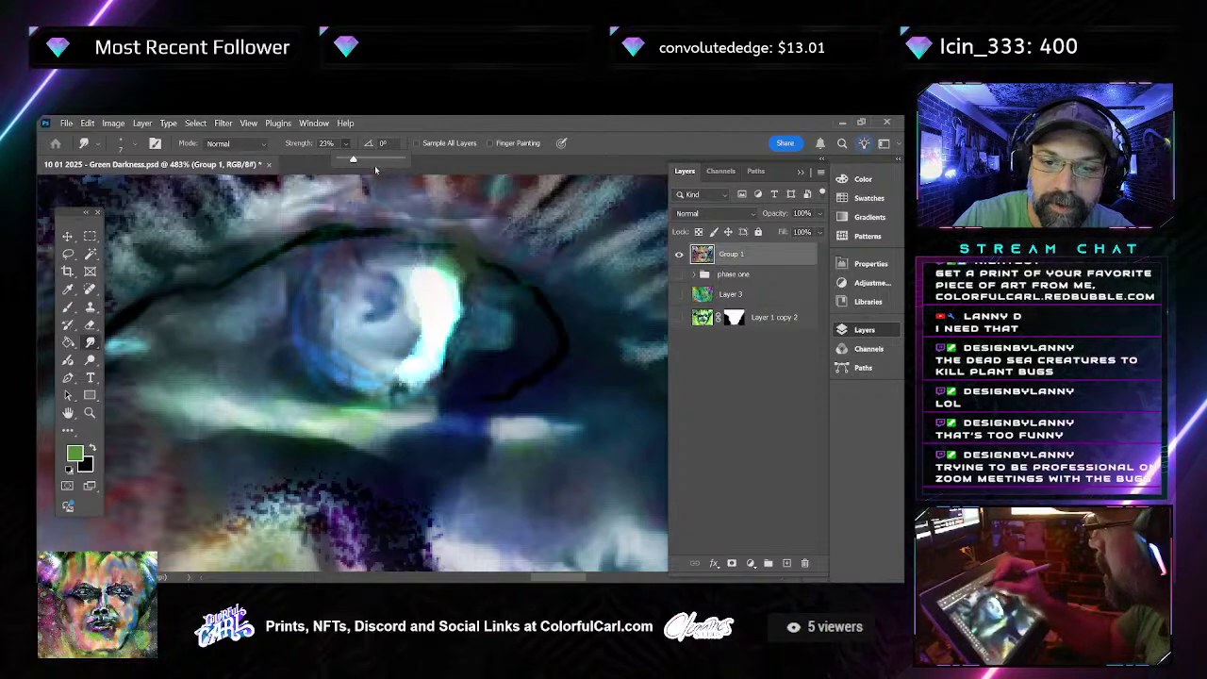
click(539, 337)
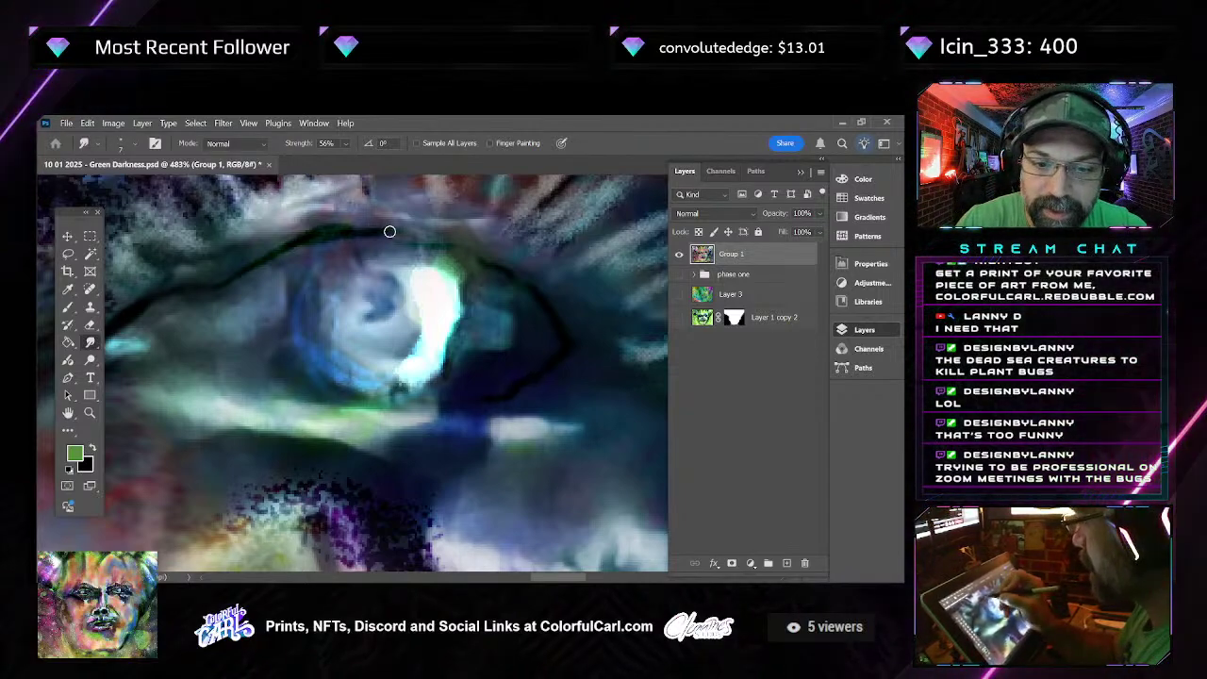
scroll(496, 223, down, 10)
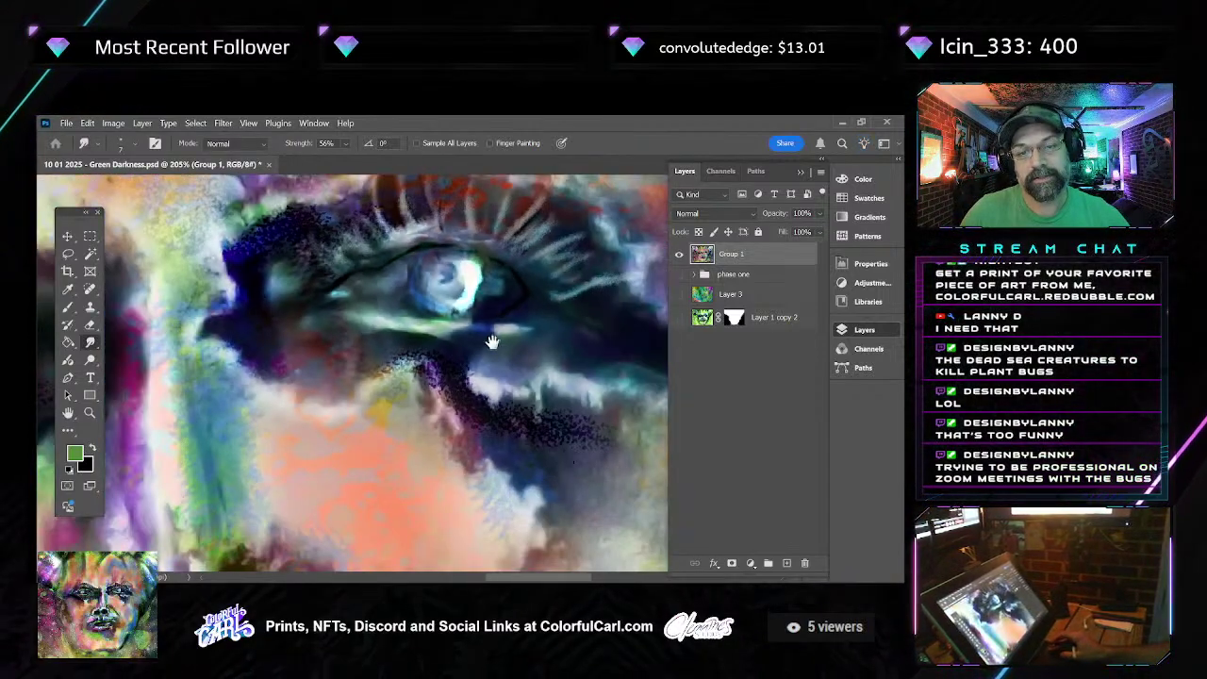
scroll(535, 467, down, 1)
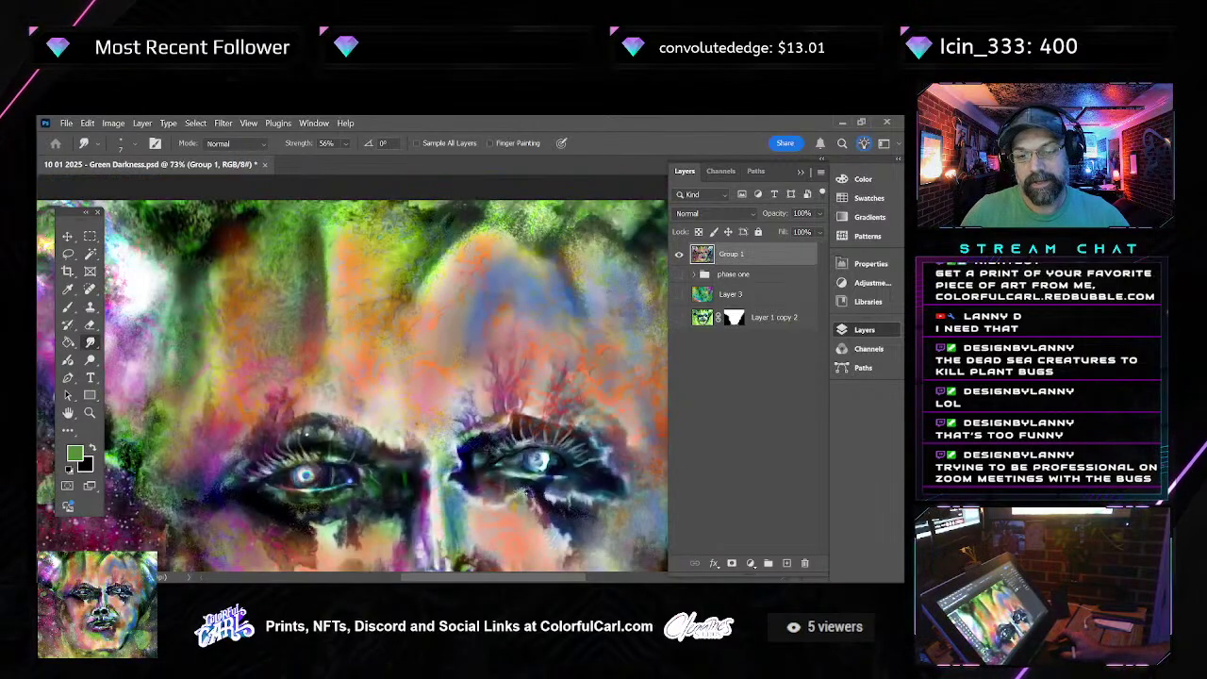
scroll(525, 491, up, 5)
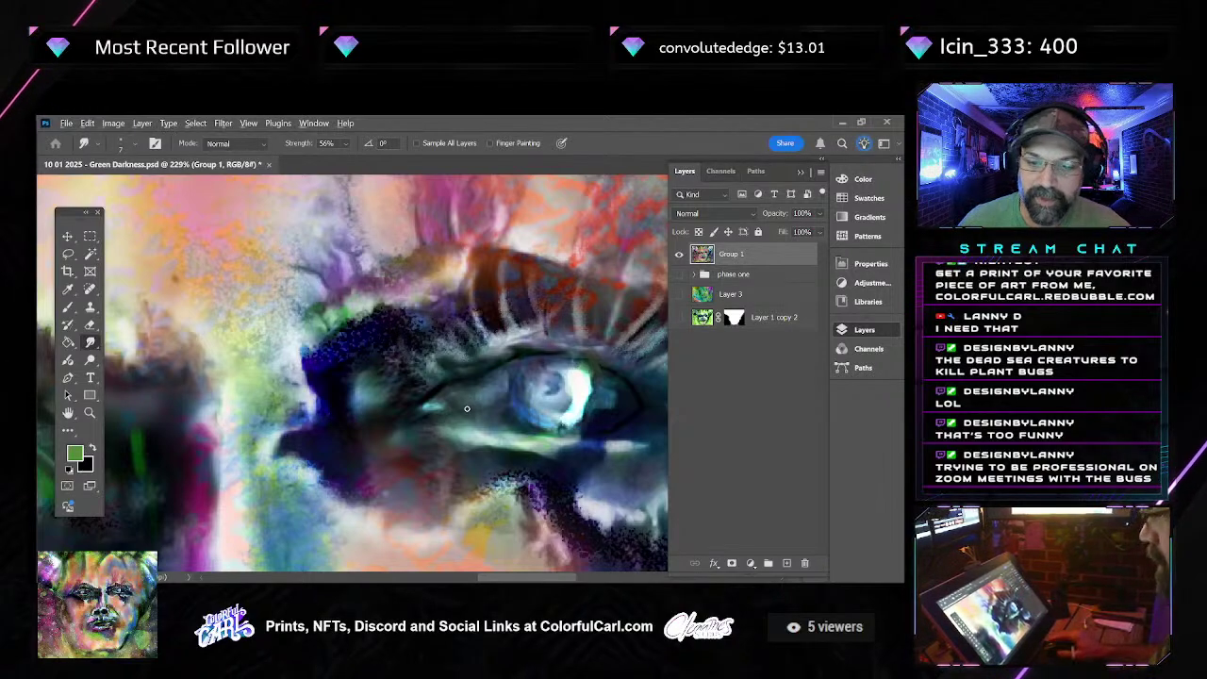
scroll(466, 408, down, 5)
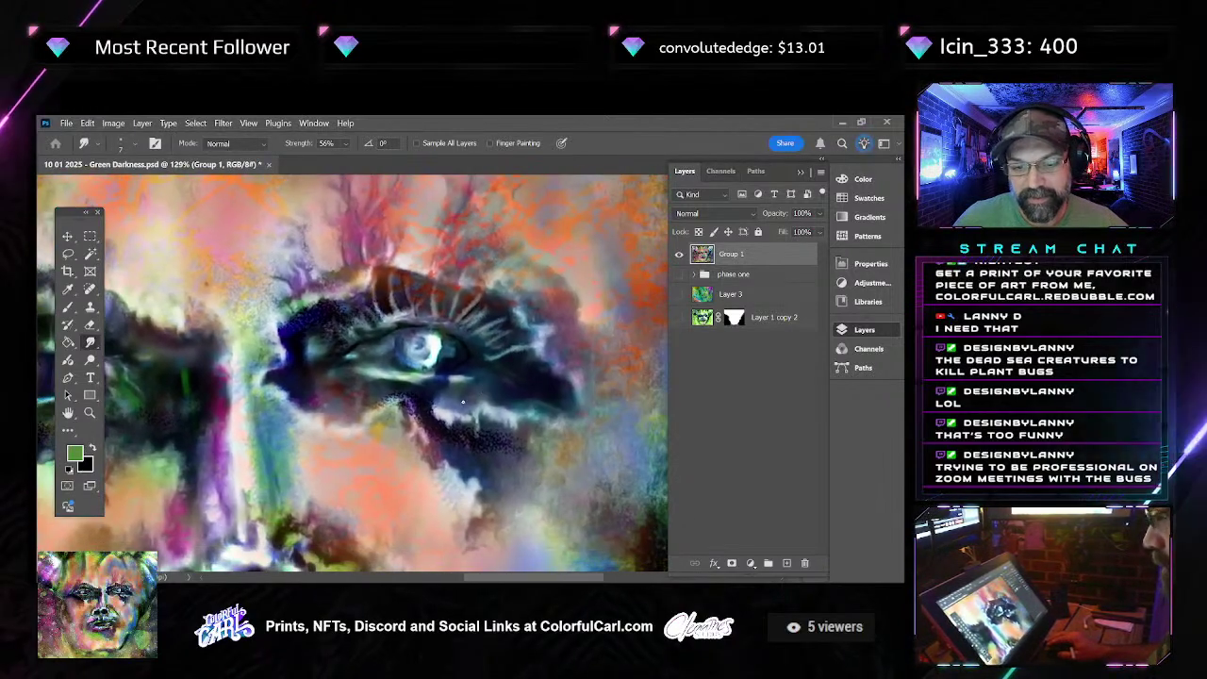
Switch to the Brush tool and set its blending mode to Color Dodge for work below the right eye
key(b)
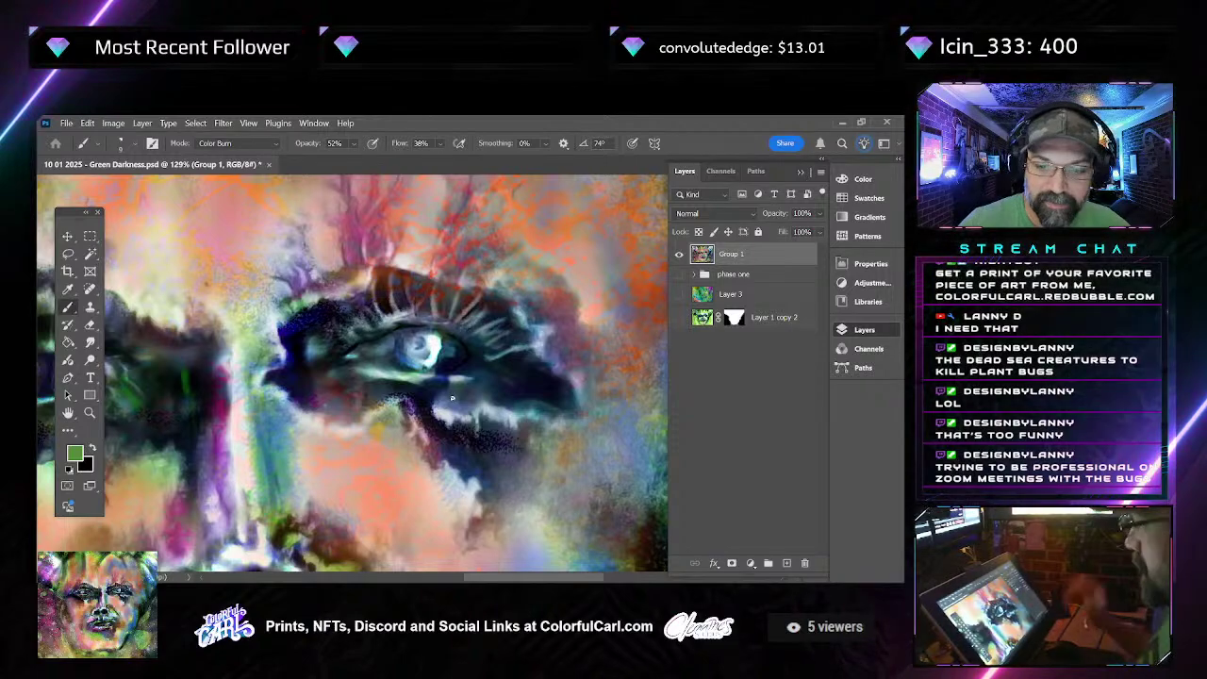
click(236, 143)
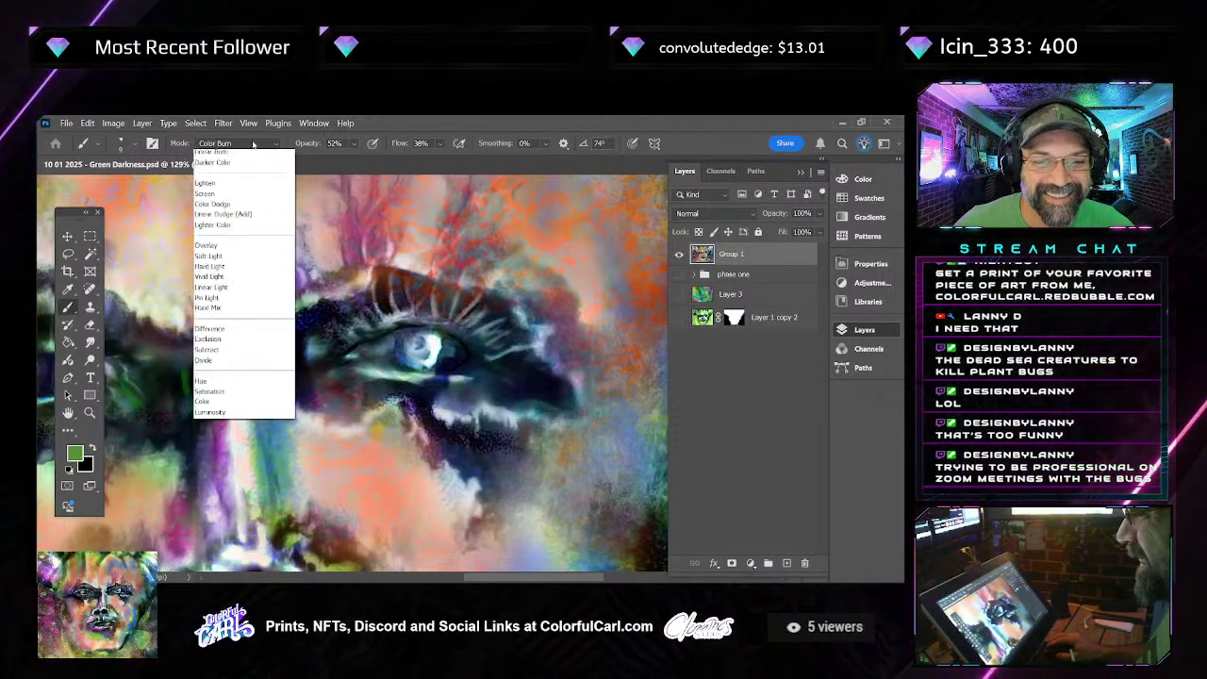
key(Up)
key(Up)
key(Up)
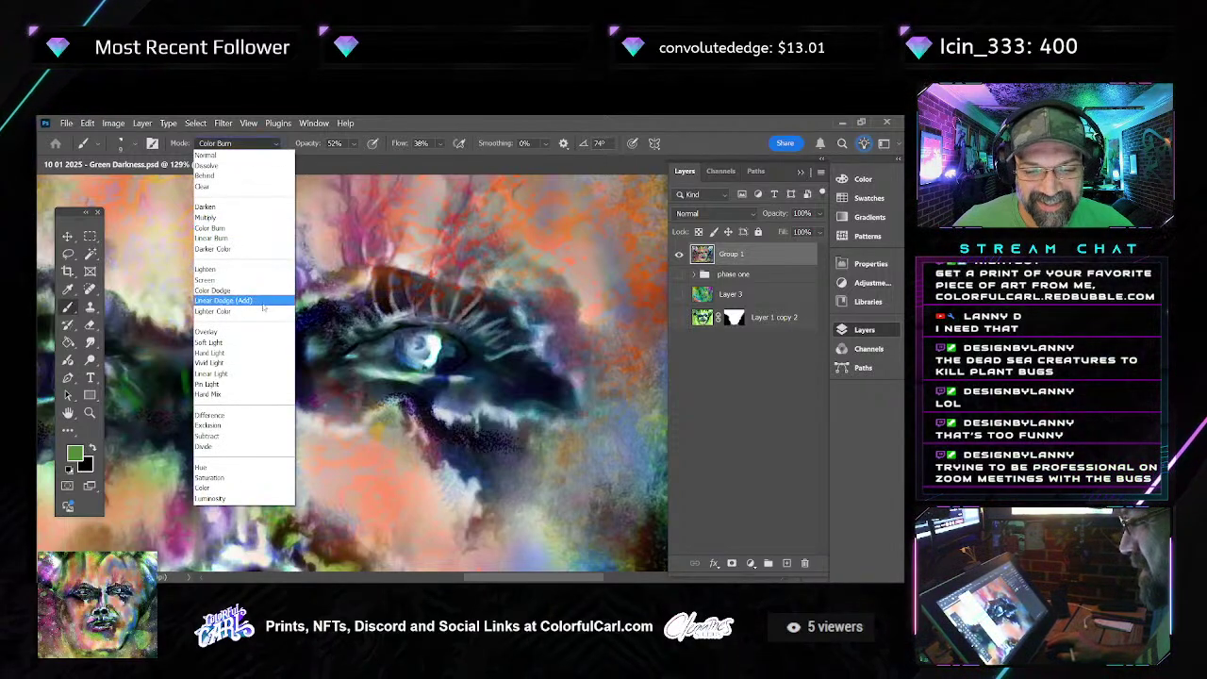
key(Return)
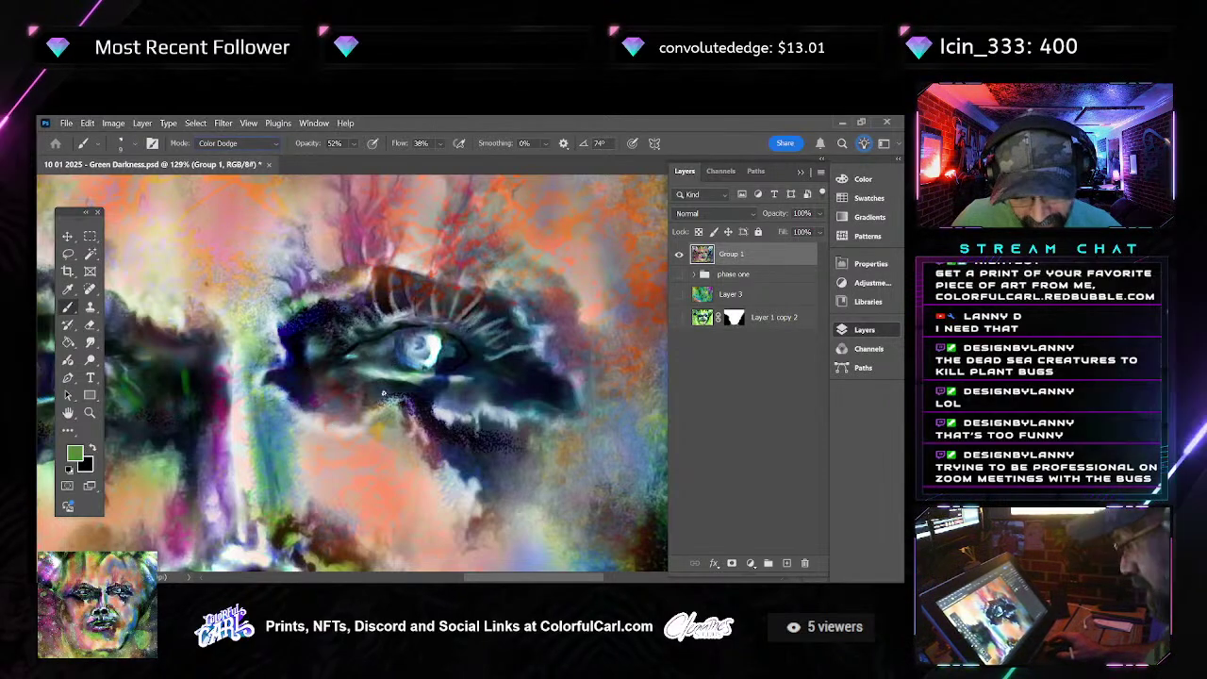
scroll(383, 392, up, 1)
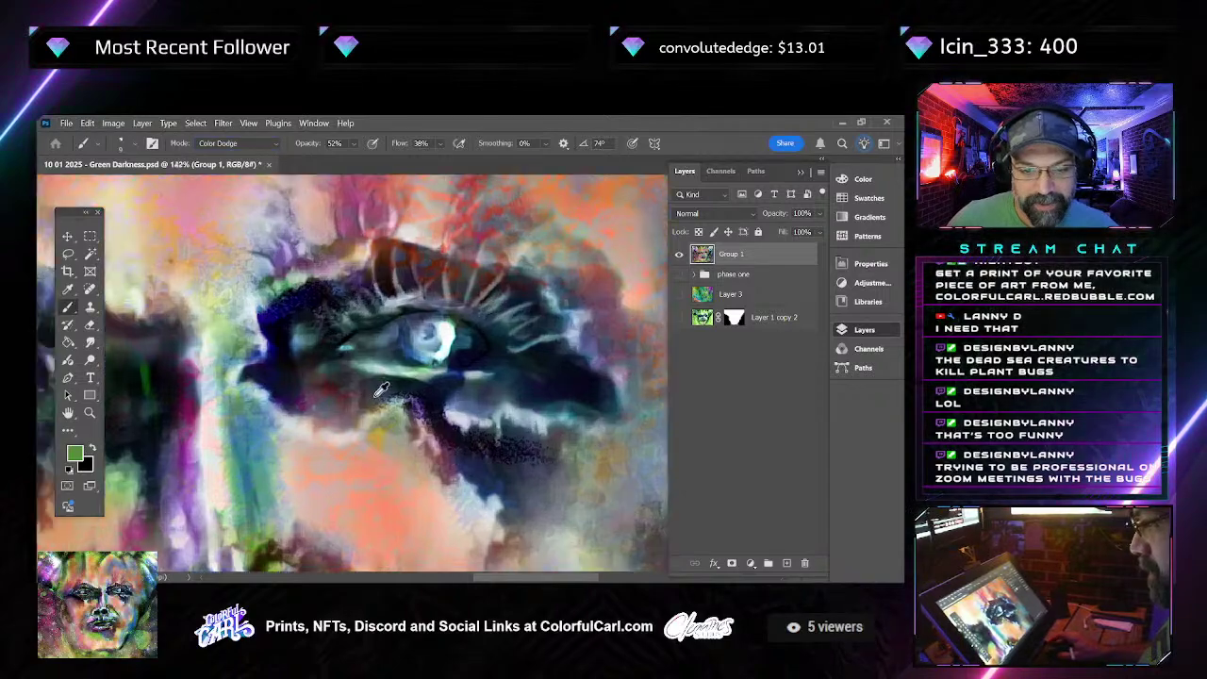
scroll(381, 390, up, 3)
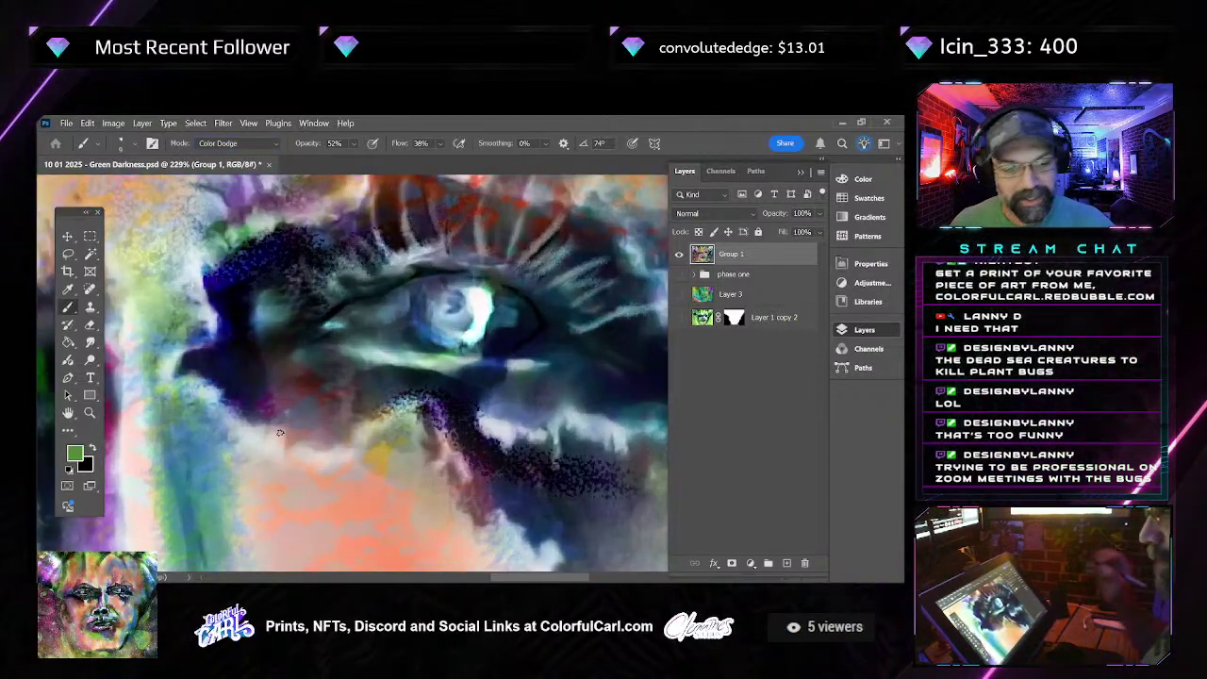
Set the foreground colour to white, try a highlight along the dark edge below the right eye's inner corner, and undo the stroke
click(74, 454)
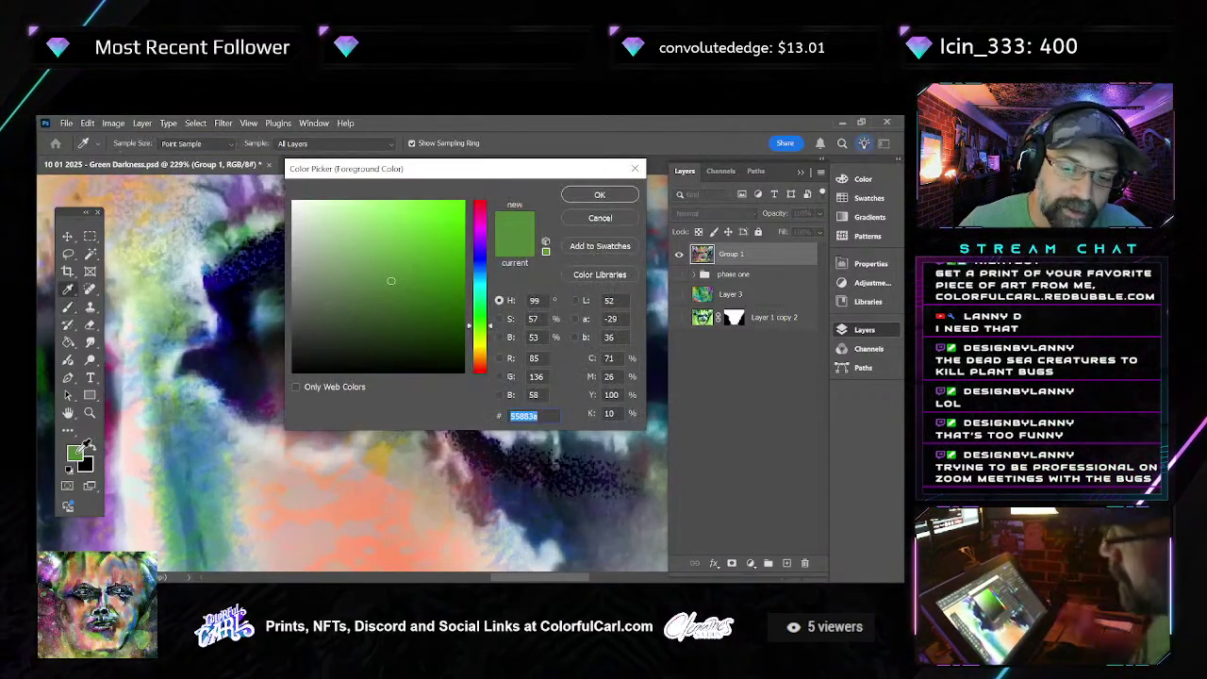
drag(348, 239, 215, 166)
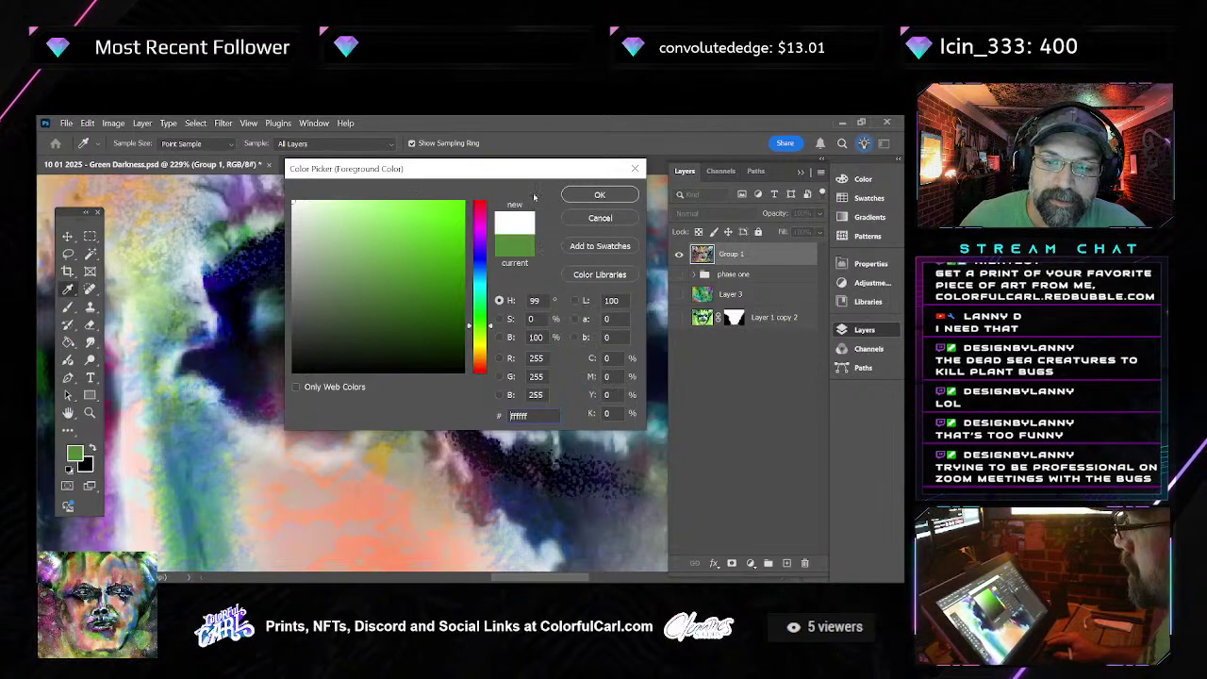
click(600, 195)
drag(274, 439, 228, 415)
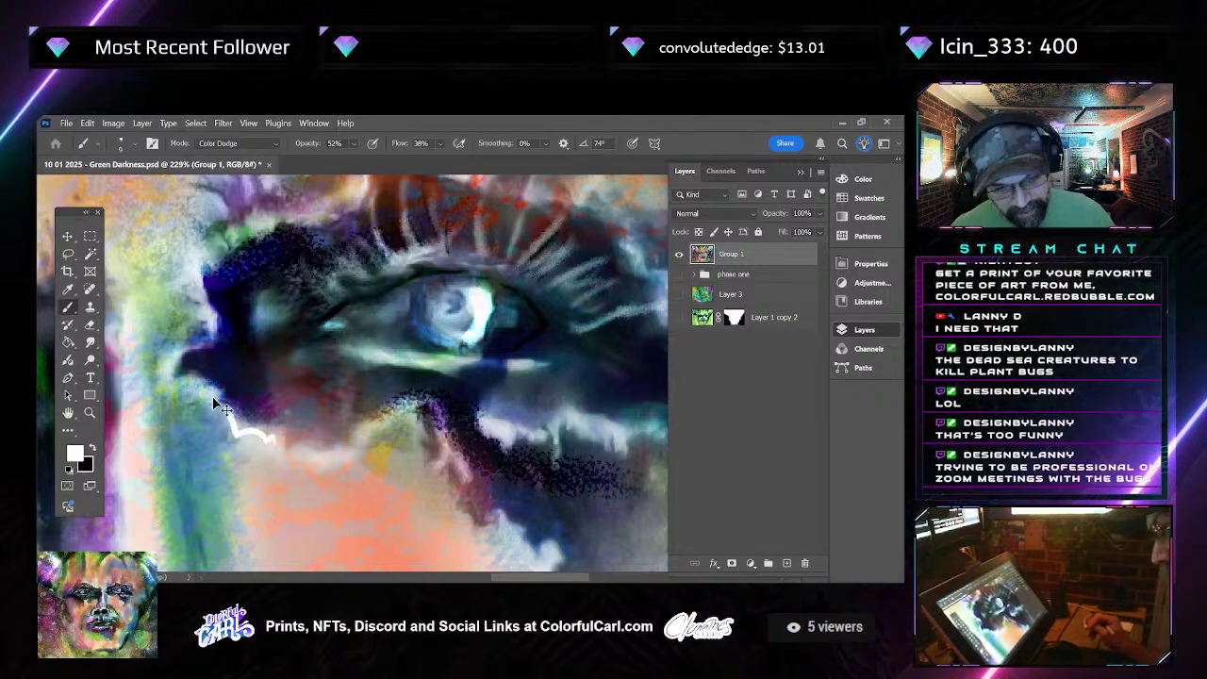
key(ctrl+z)
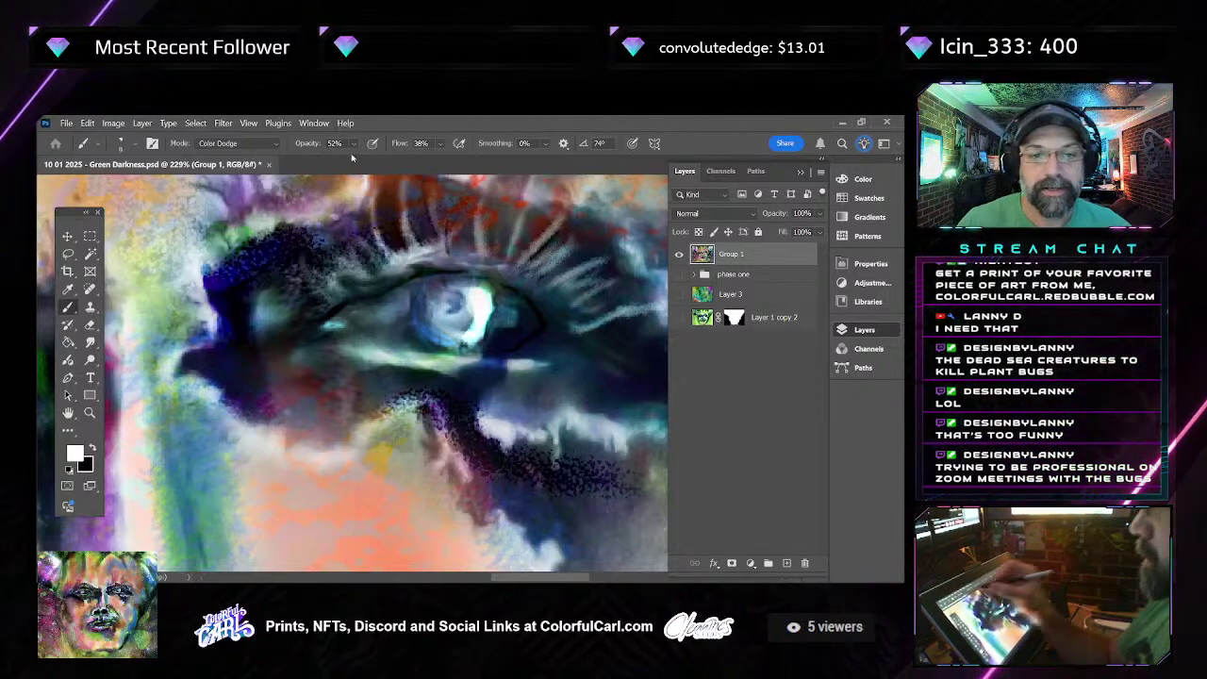
Set the brush to Normal mode with 22% opacity
click(352, 143)
drag(368, 160, 346, 160)
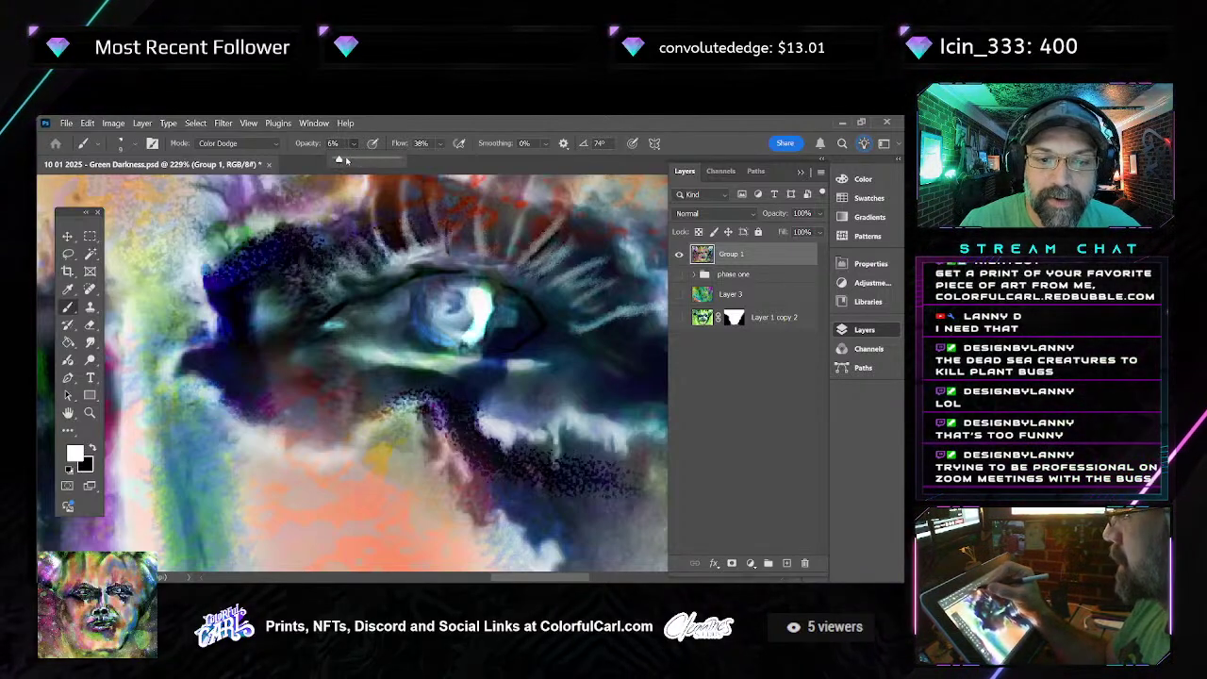
click(440, 143)
click(251, 143)
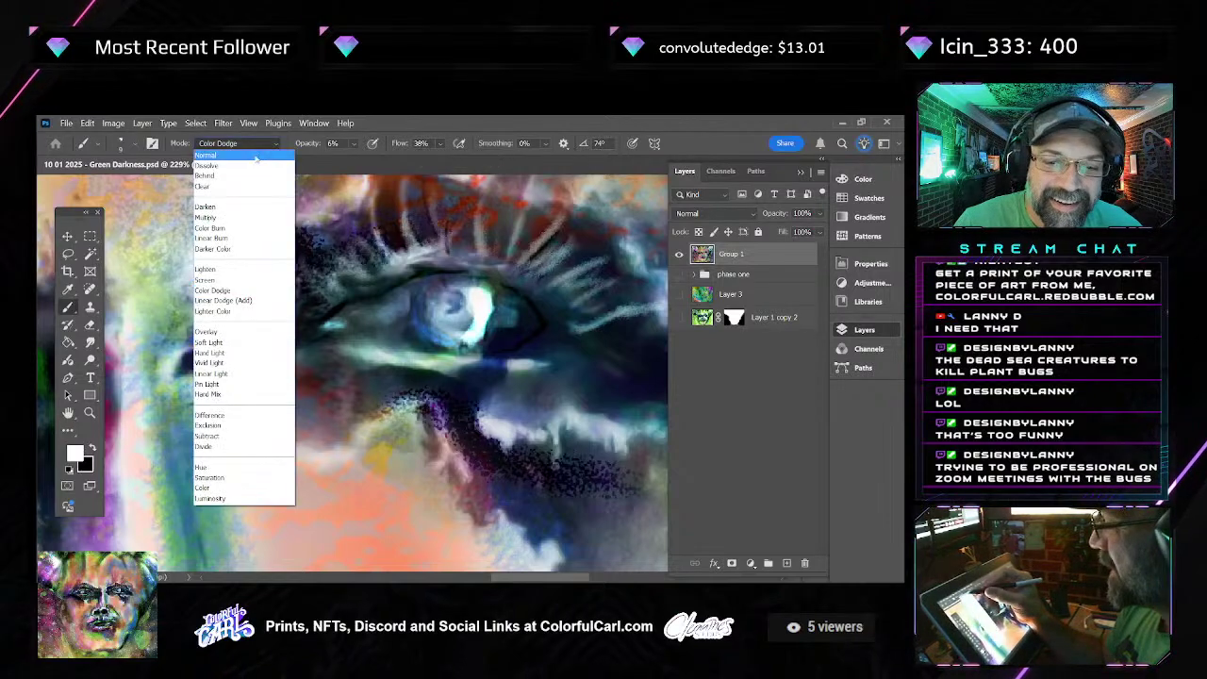
click(257, 156)
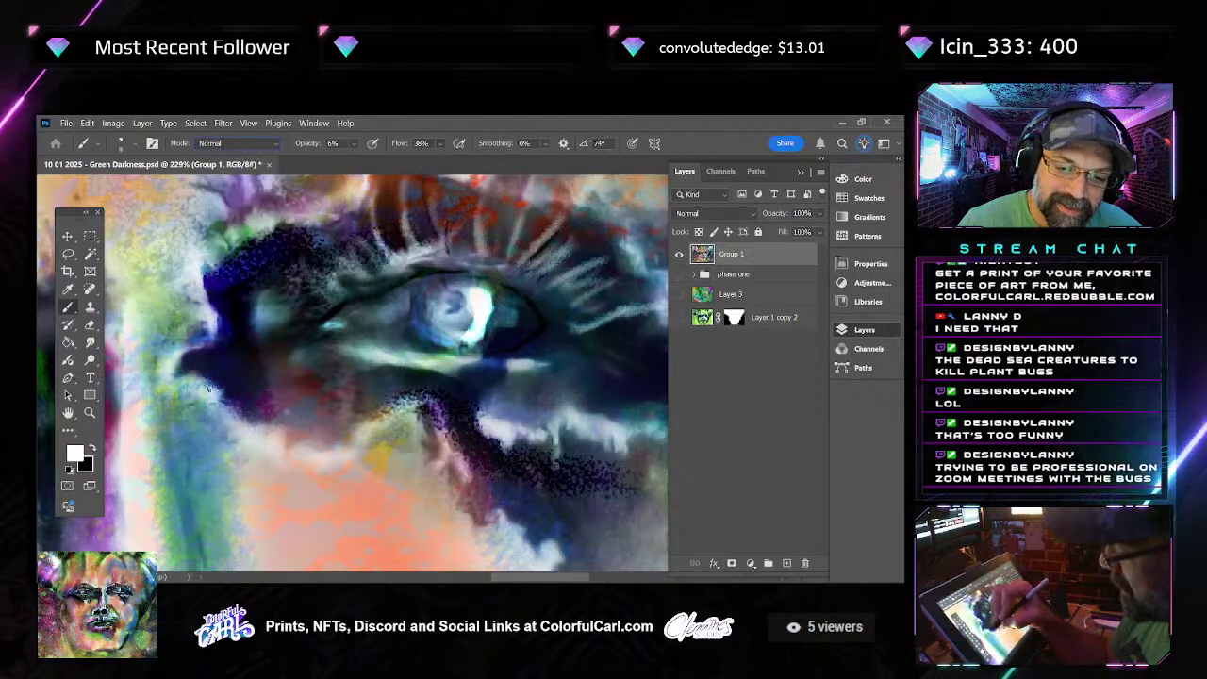
click(354, 143)
click(170, 362)
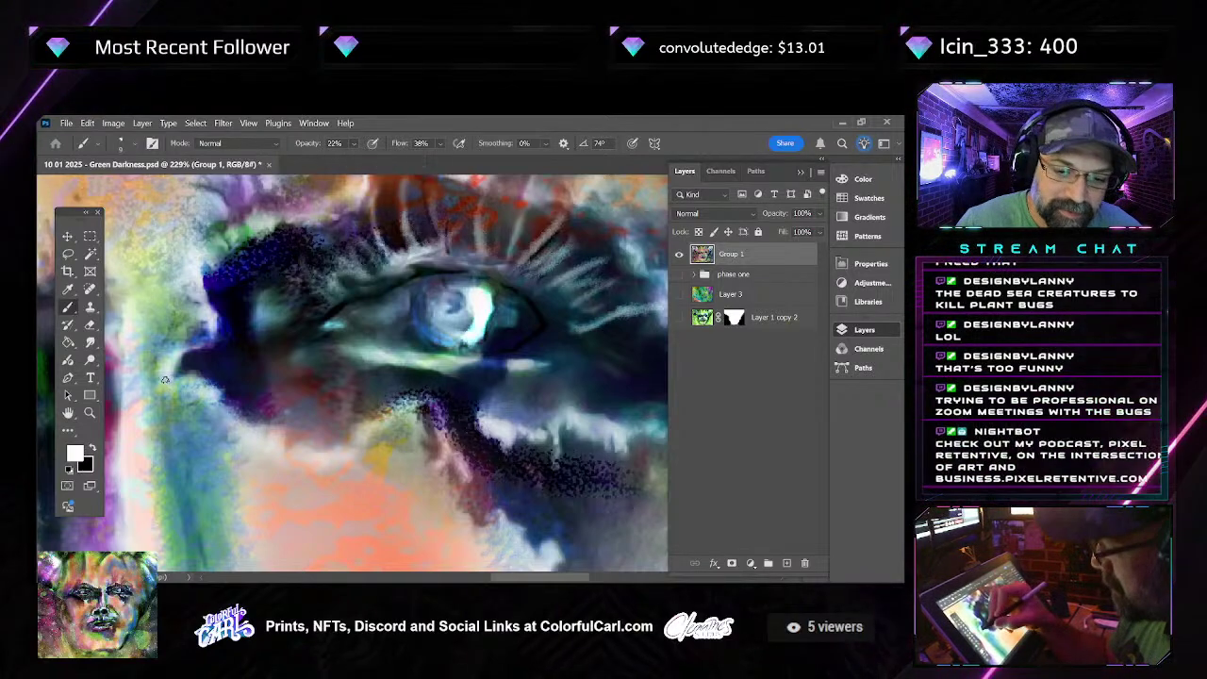
Set the brush flow to 100% and smoothing to 12%, with airbrush build-up and pressure-controlled size enabled
click(439, 144)
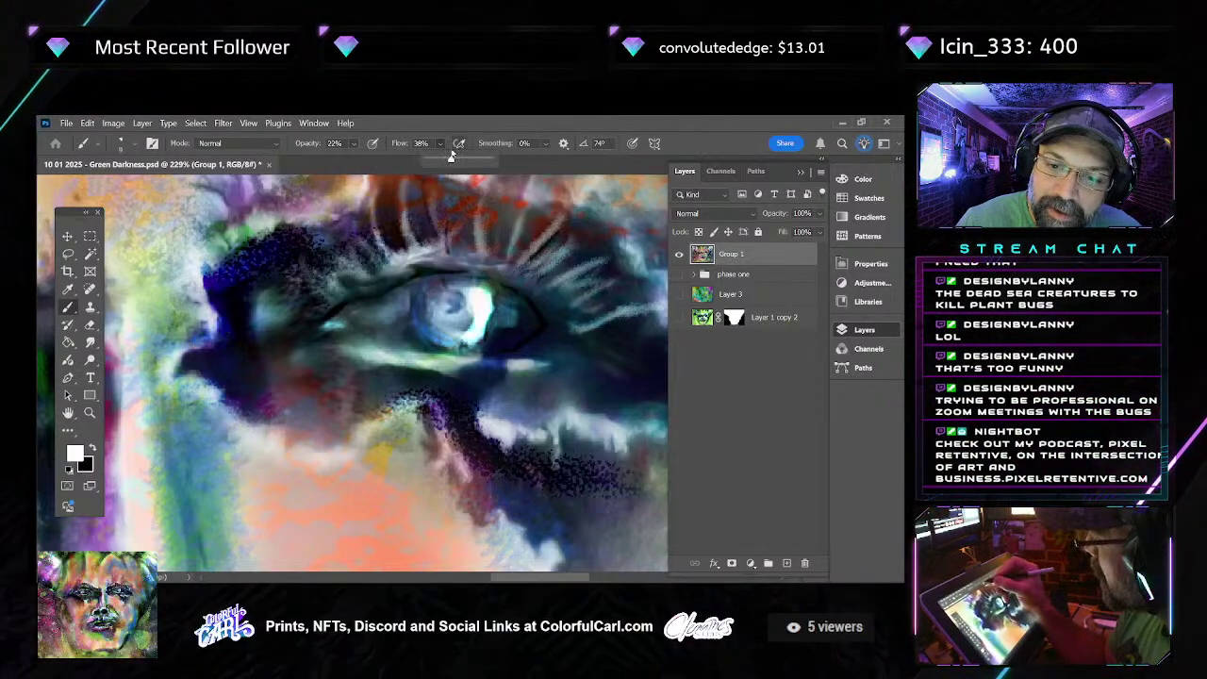
click(466, 143)
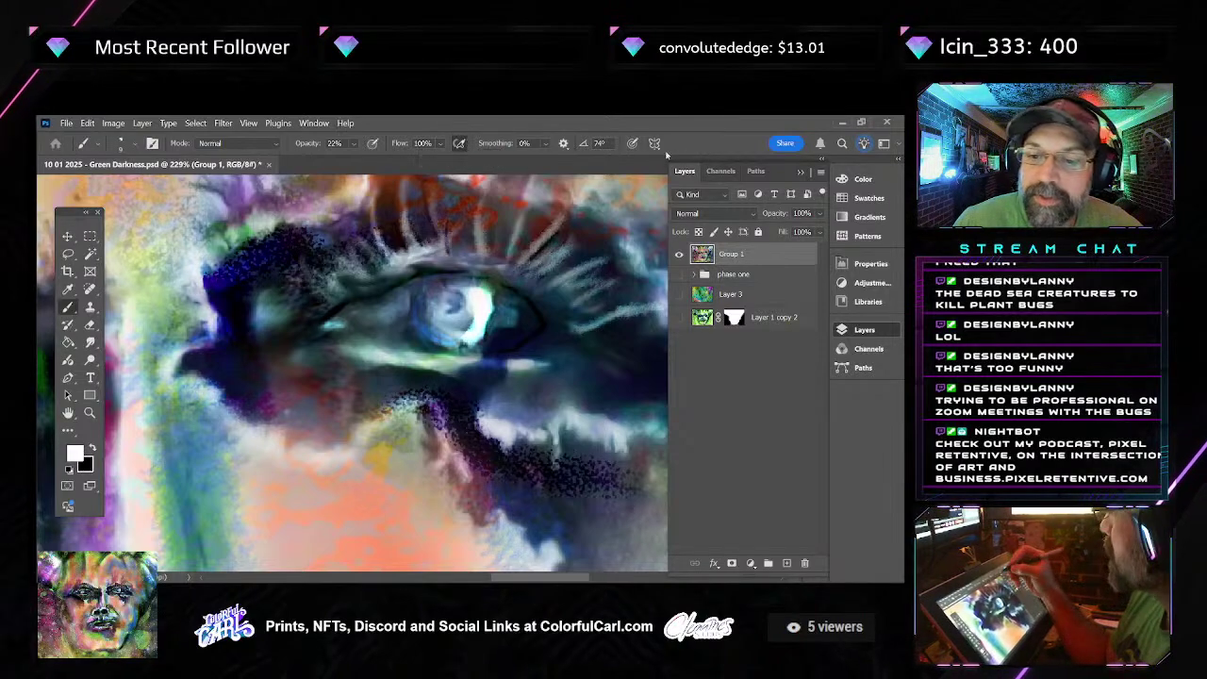
click(545, 143)
drag(549, 158, 556, 158)
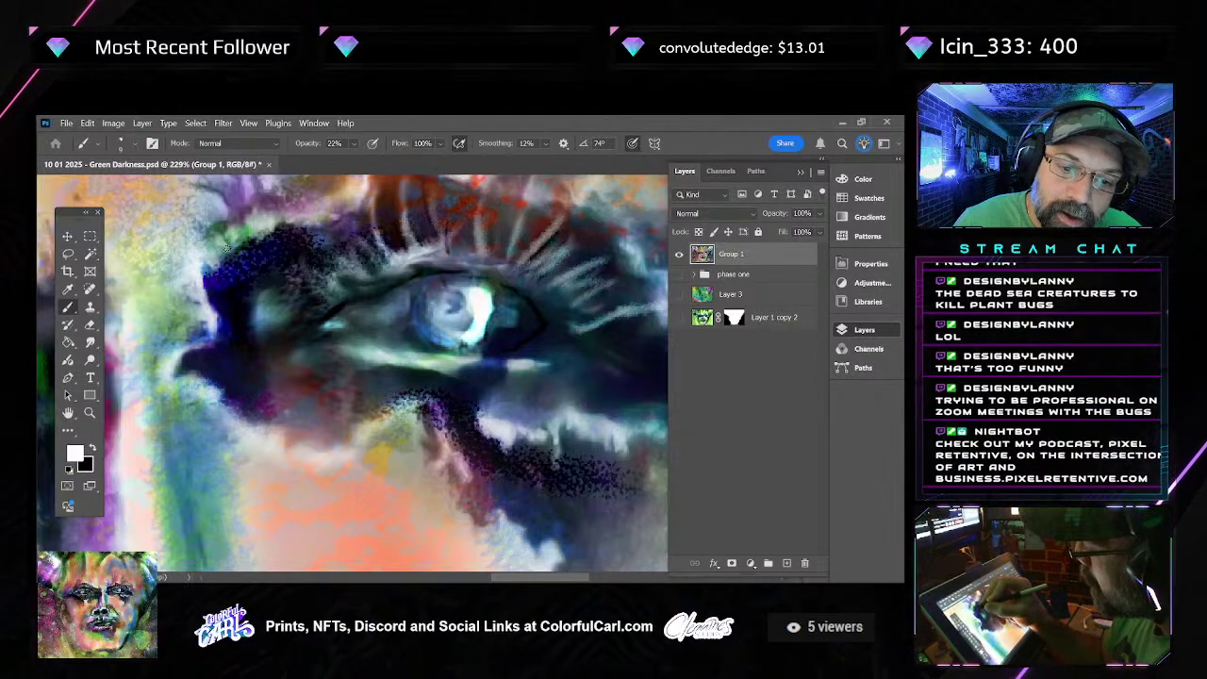
Paint faint white strokes along the dark upper edge of the right eye's socket and add lash strokes above its outer corner
drag(236, 240, 302, 224)
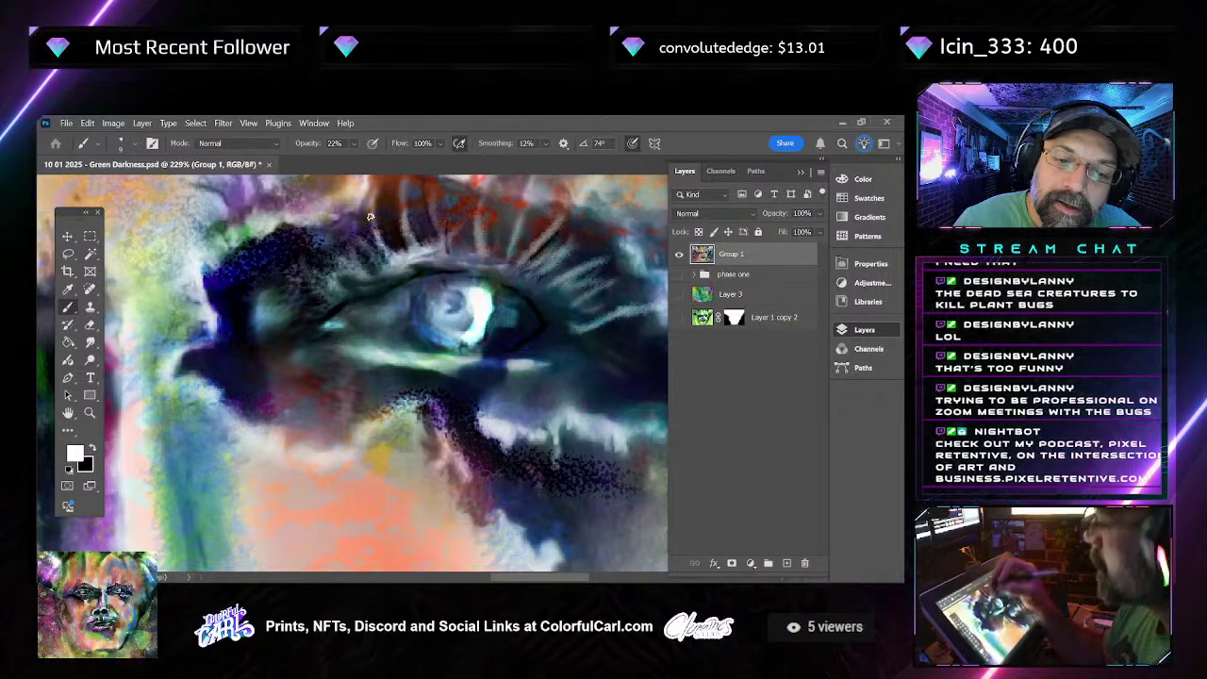
drag(271, 230, 290, 225)
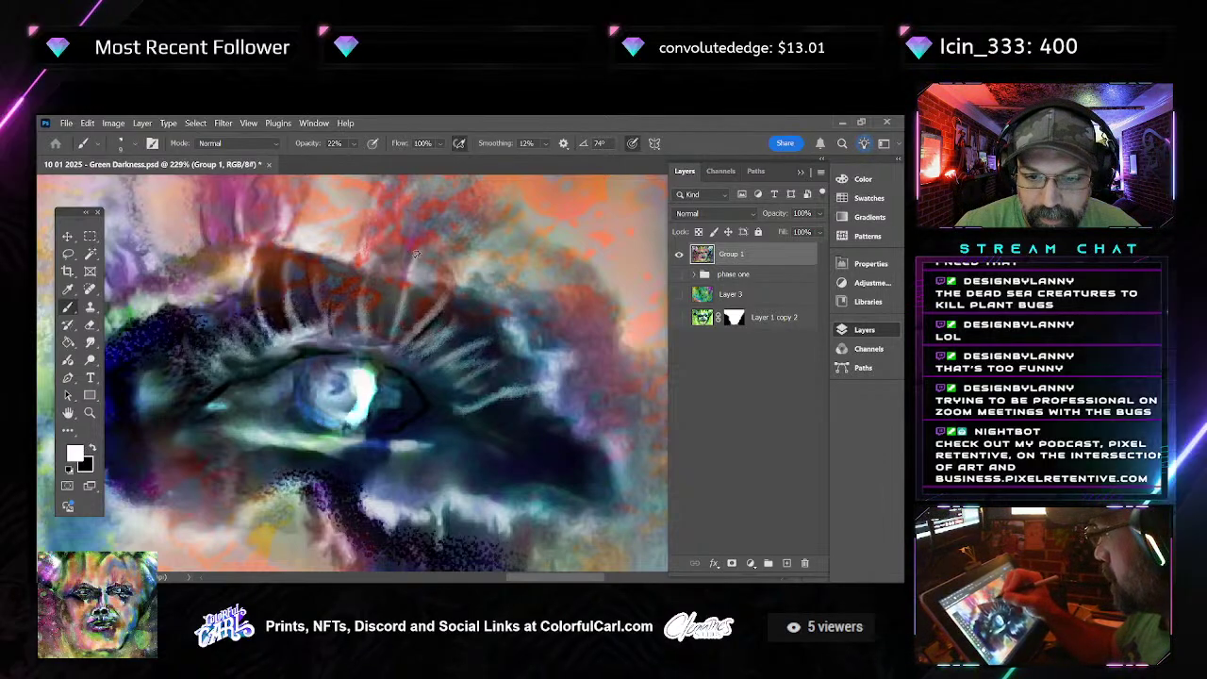
mouse_move(415, 250)
mouse_down()
mouse_move(396, 330)
mouse_move(415, 335)
mouse_up()
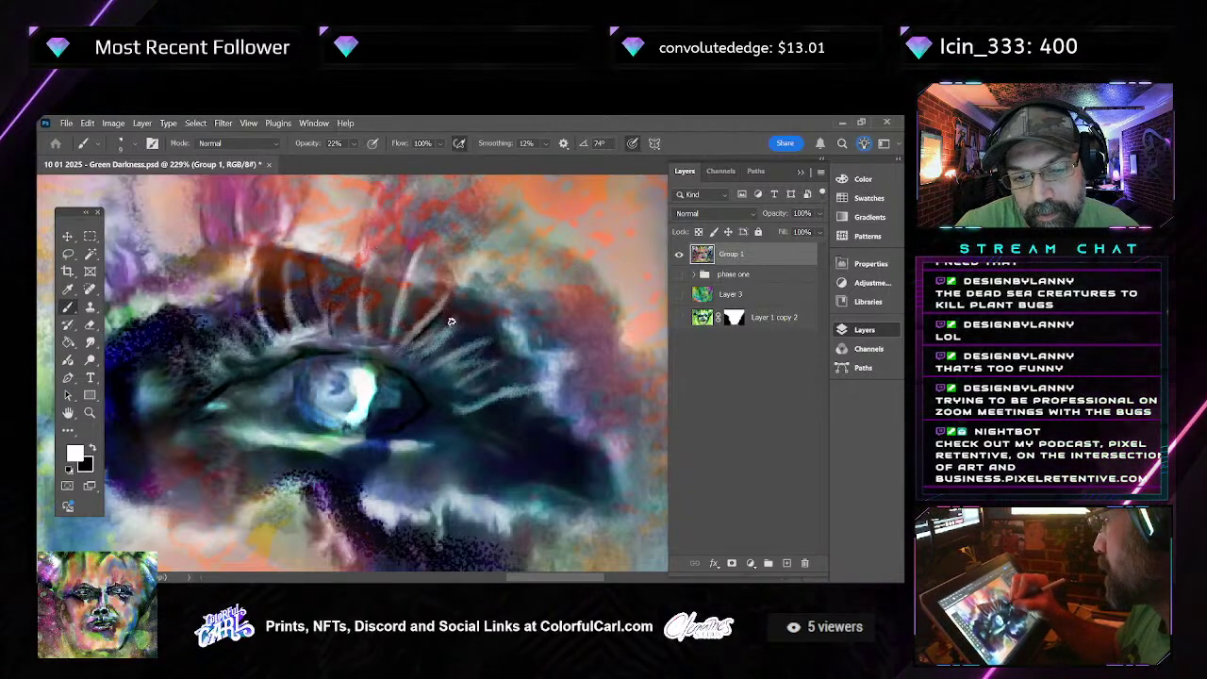
drag(466, 294, 427, 368)
drag(497, 338, 463, 353)
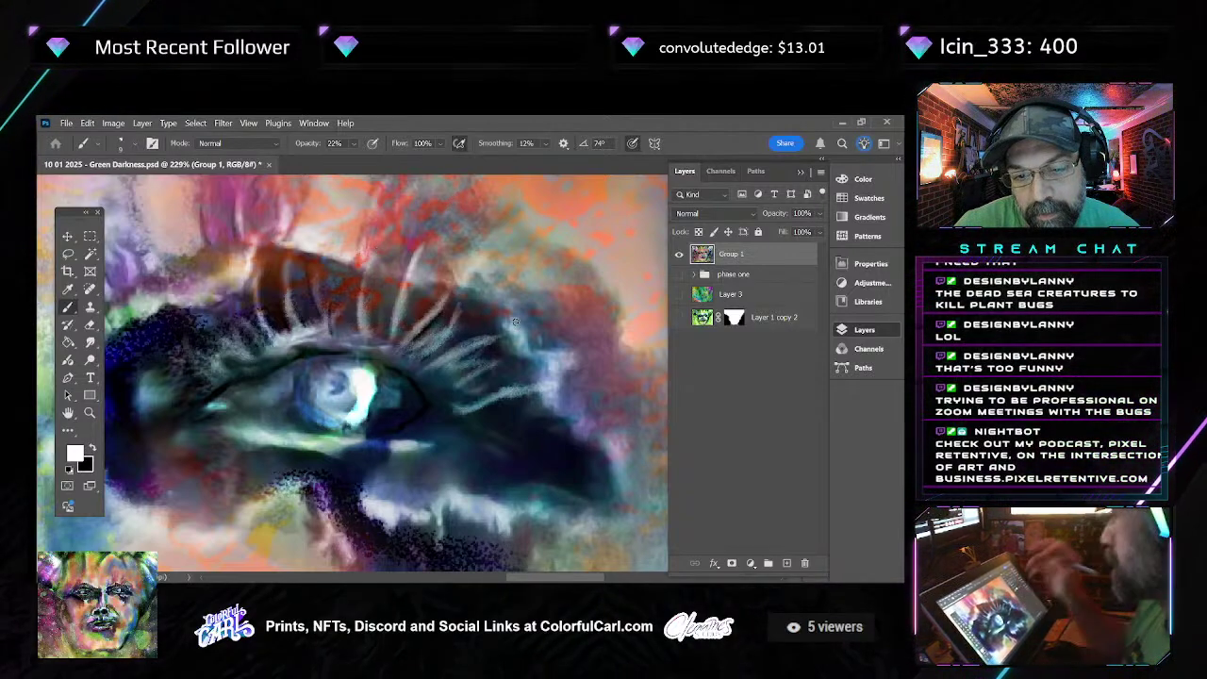
Add fine white lash and highlight strokes around the left eye, including beneath its lower lid
scroll(515, 321, down, 5)
drag(208, 330, 403, 398)
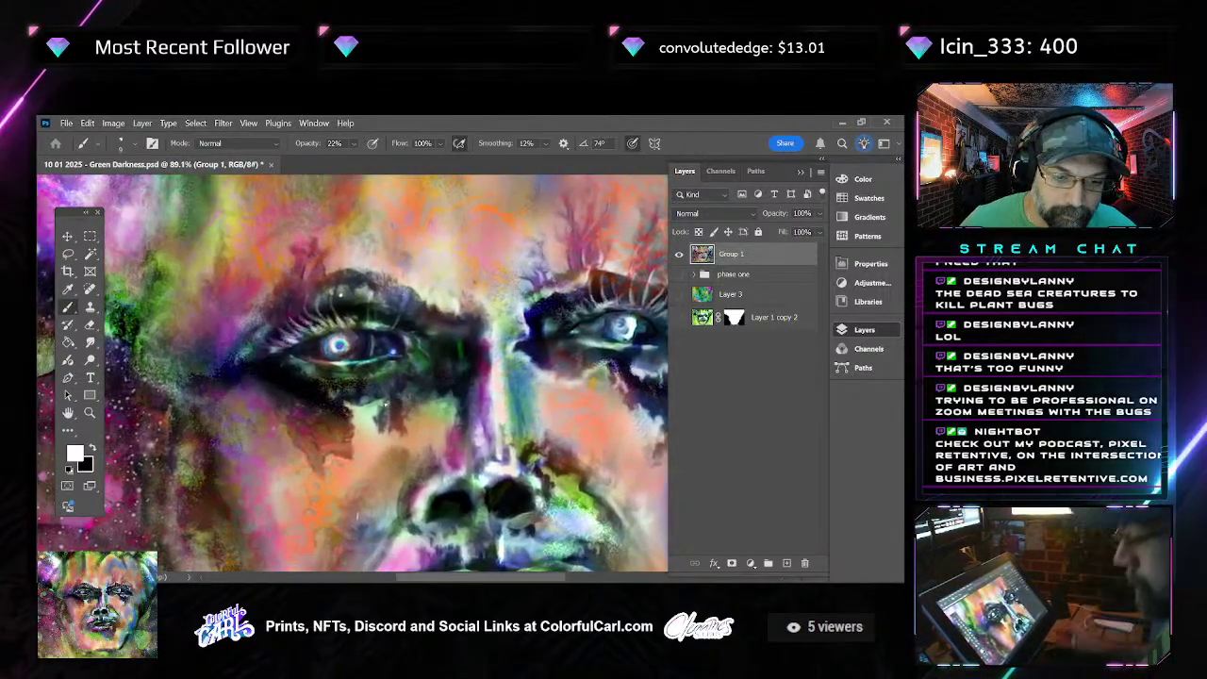
scroll(253, 345, up, 3)
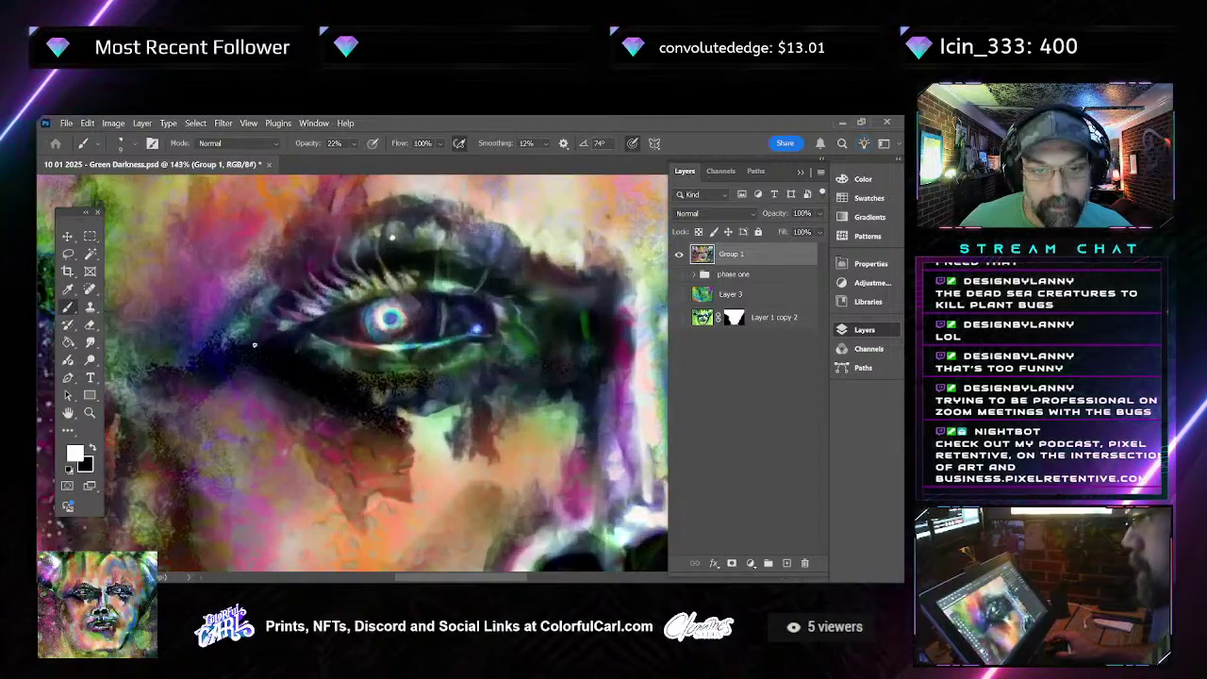
scroll(348, 339, down, 5)
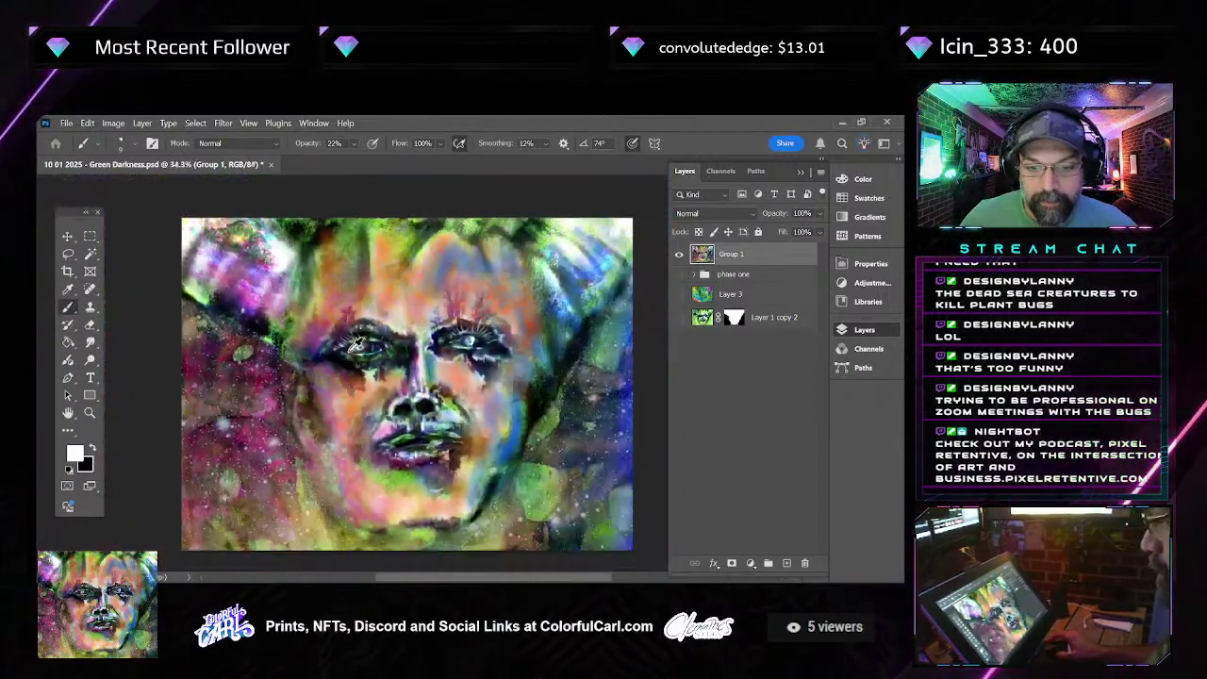
scroll(351, 347, up, 3)
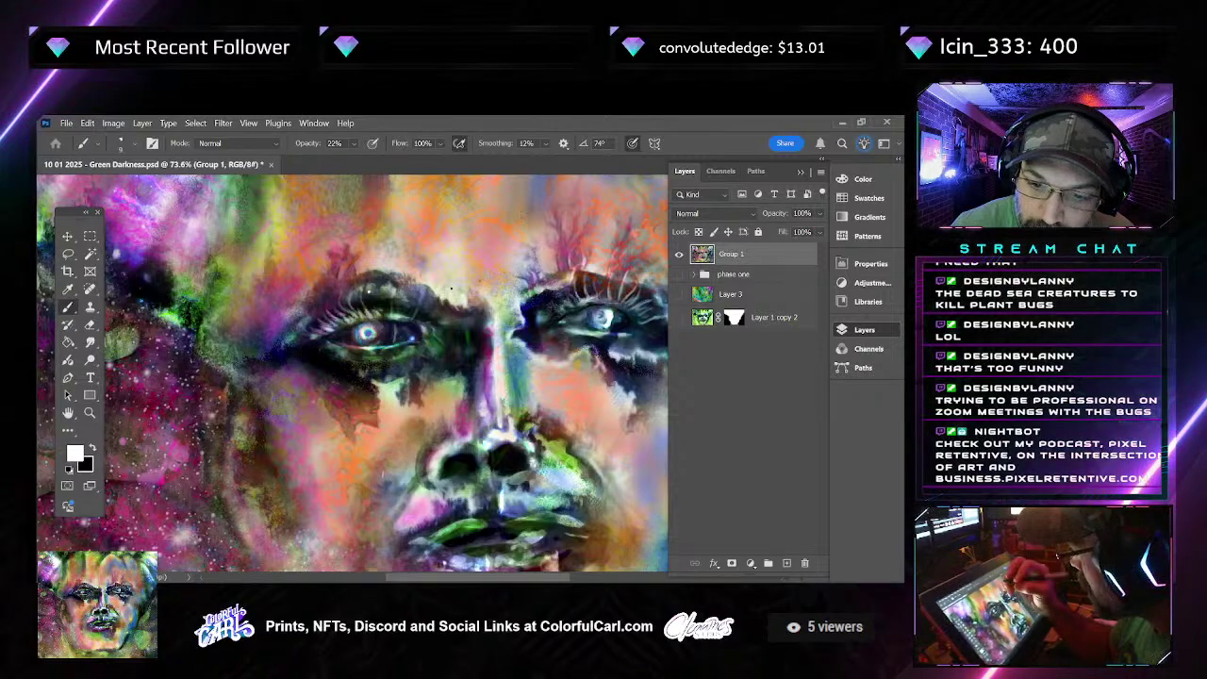
scroll(451, 290, up, 4)
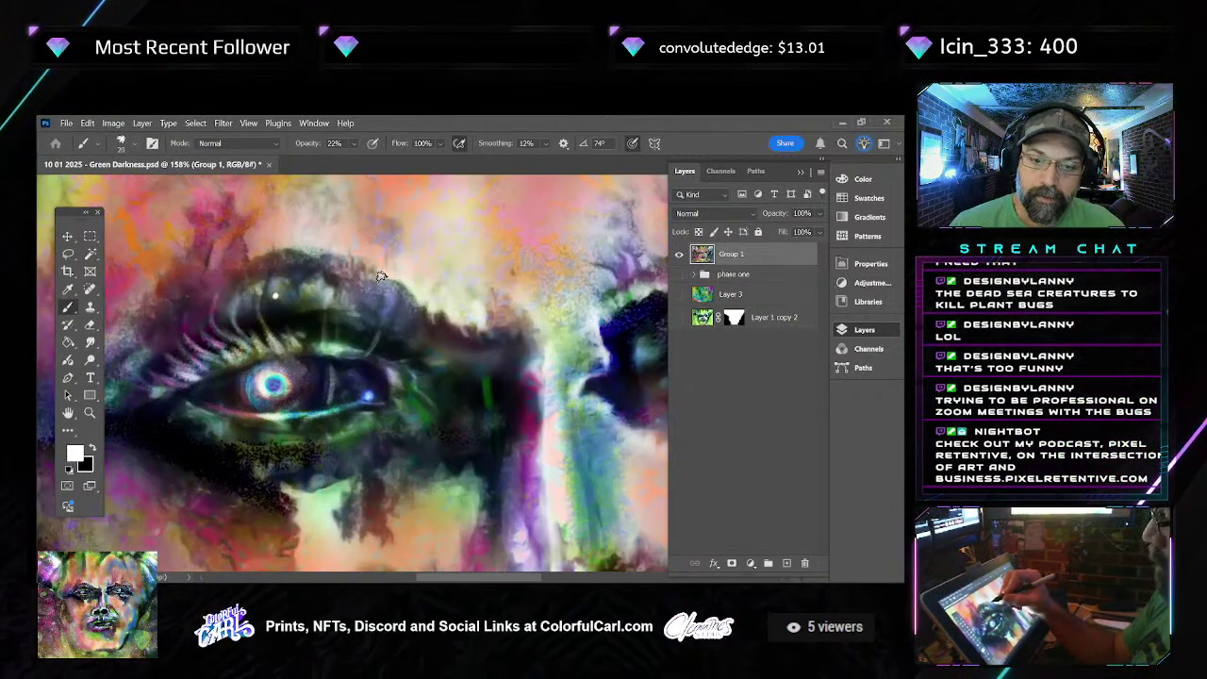
scroll(423, 281, down, 5)
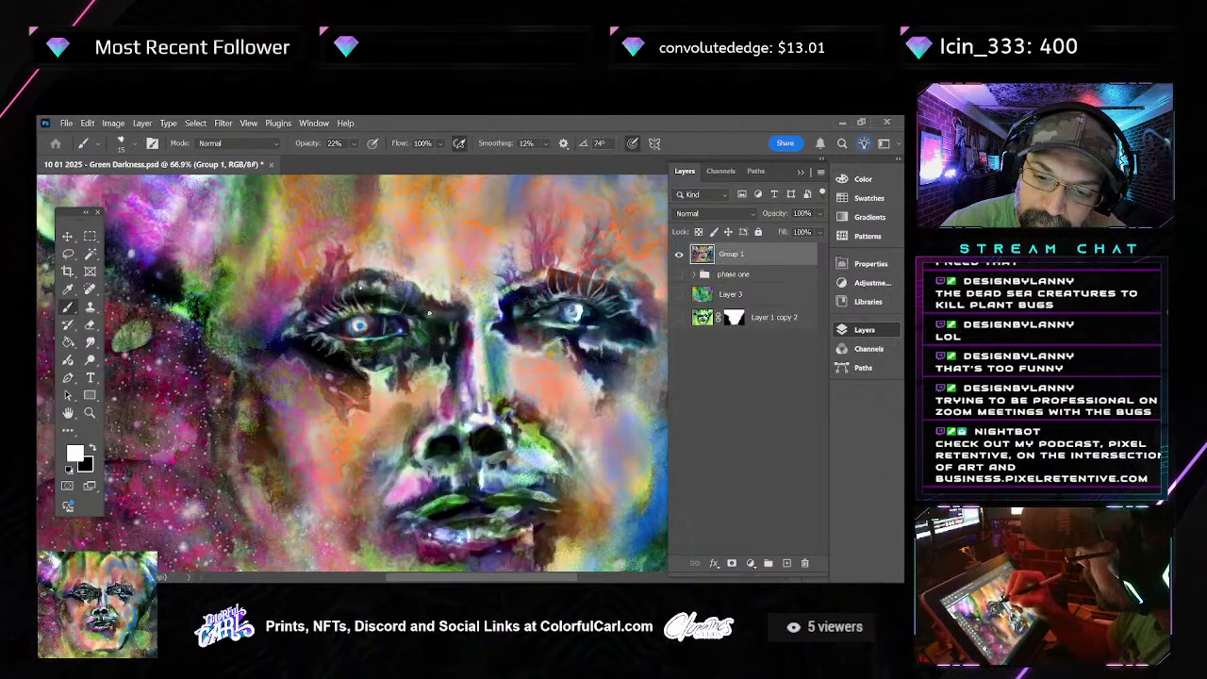
Enlarge the brush to 30 pixels and save the painting
key(])
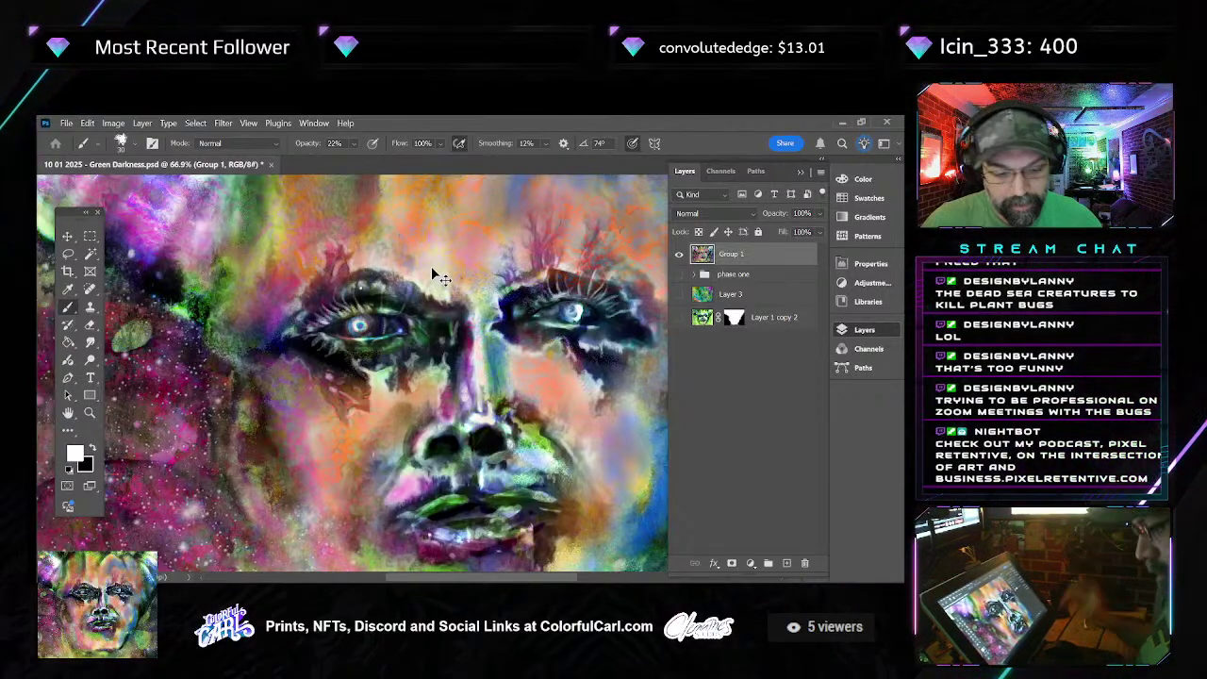
key(ctrl+s)
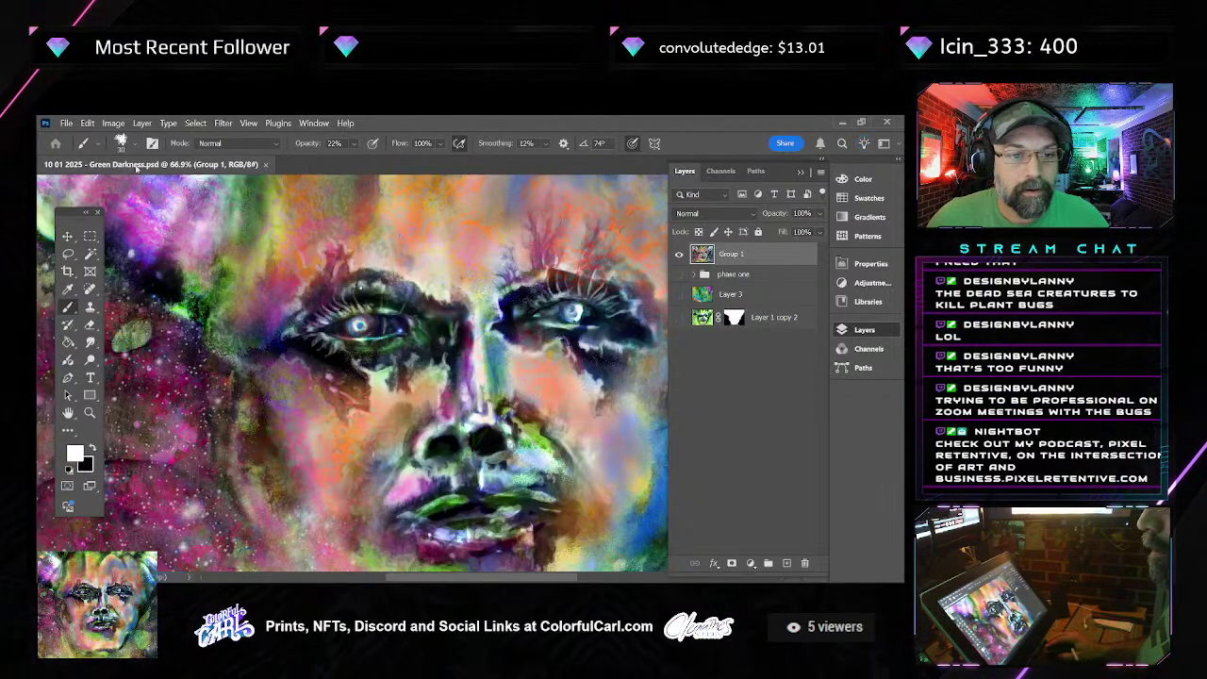
Save a copy of the painting as a JPEG in its project folder, basing the file name on "2 - Green Darkness copy.jpg"
click(66, 123)
click(118, 297)
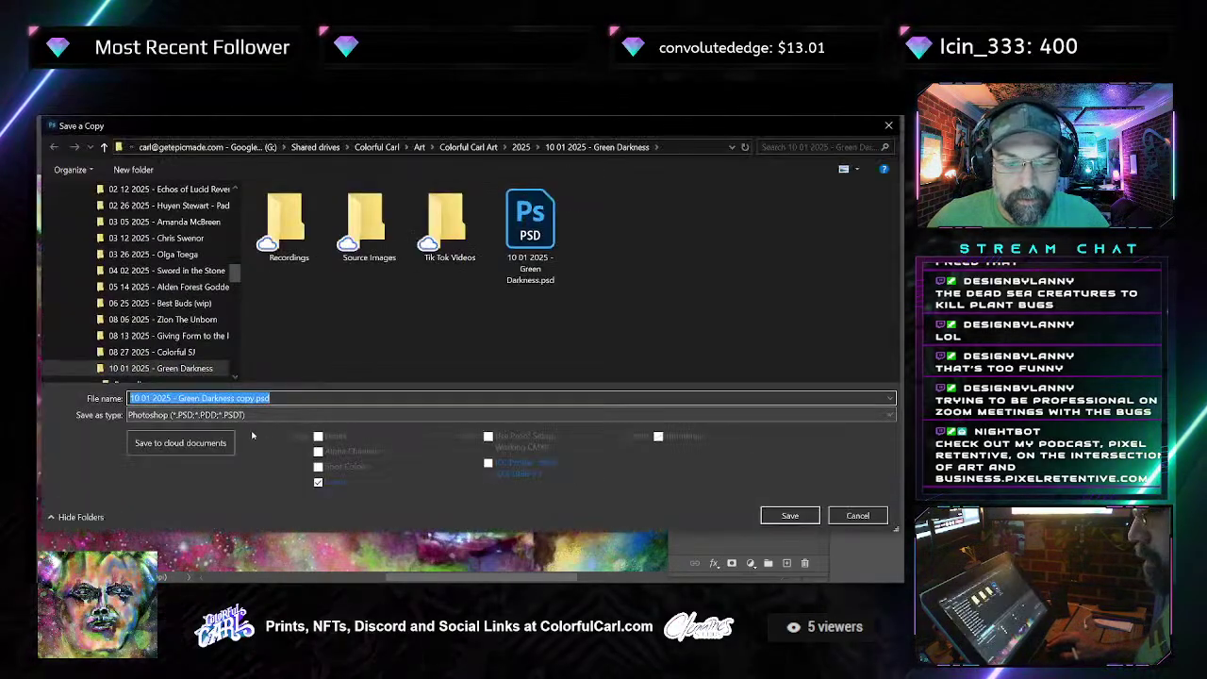
click(242, 416)
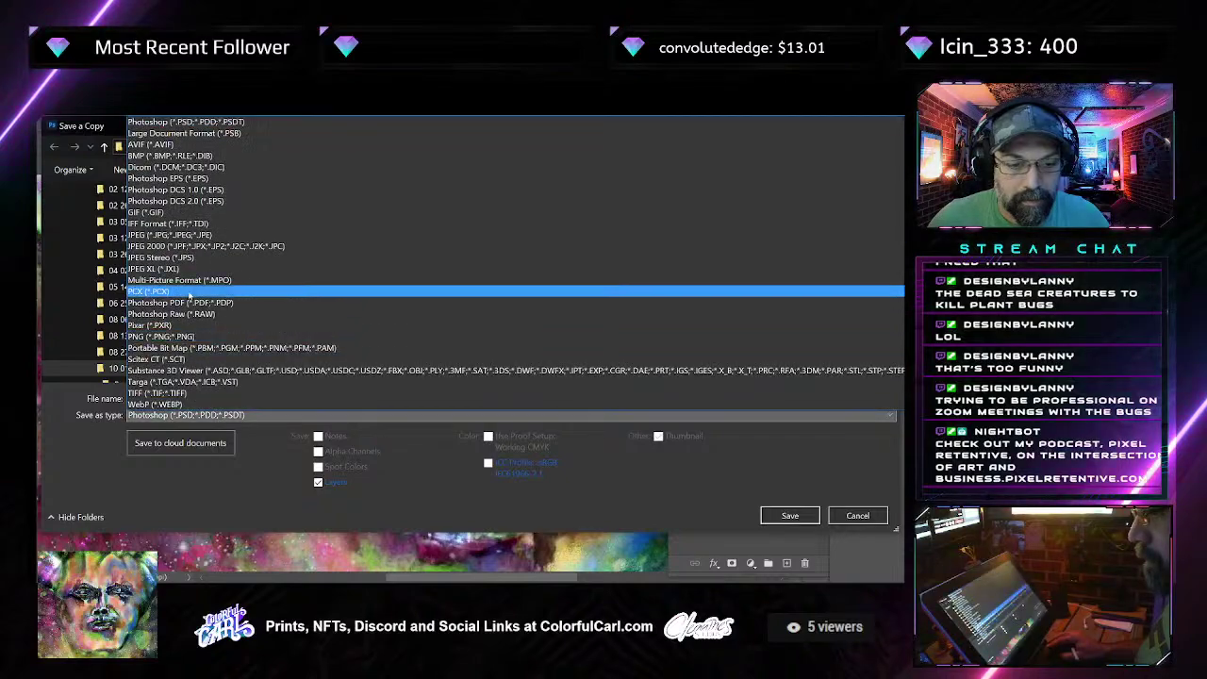
click(175, 235)
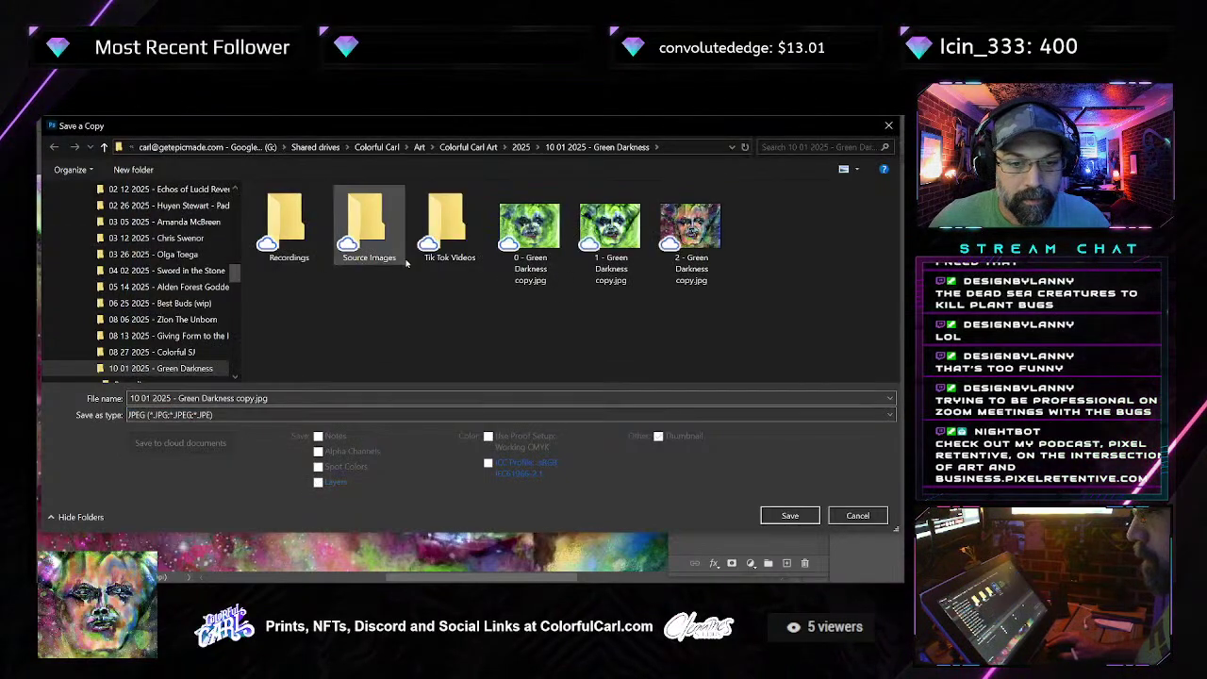
click(149, 399)
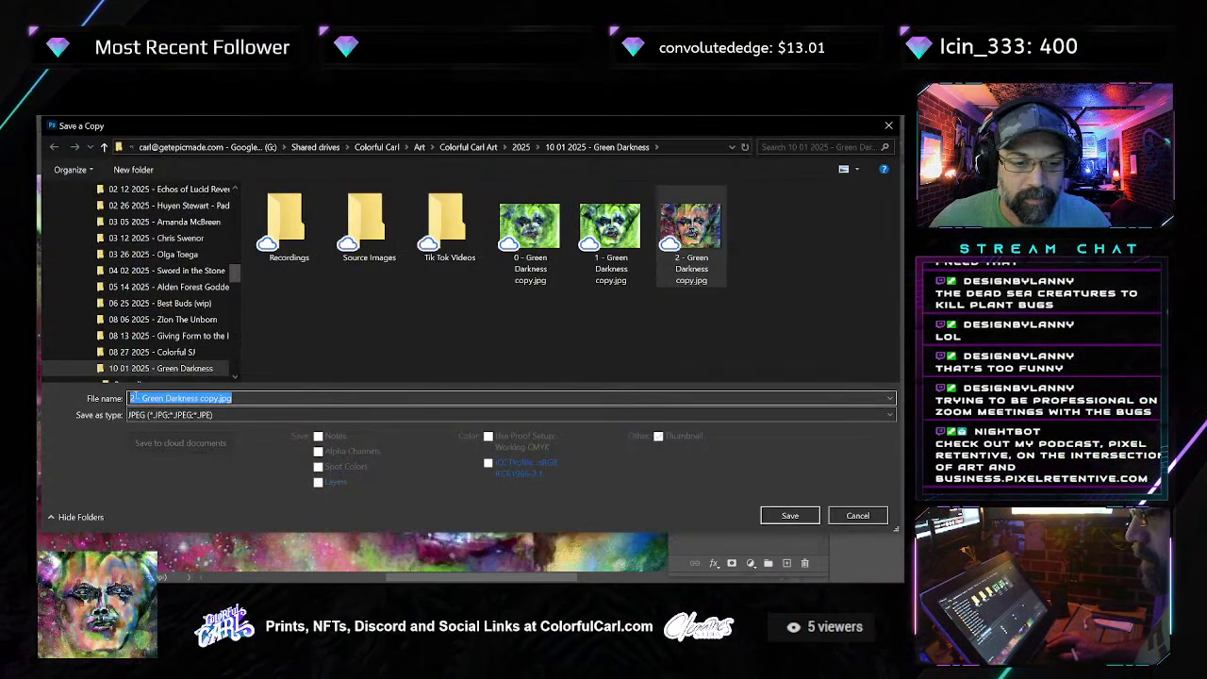
double_click(133, 397)
key(Return)
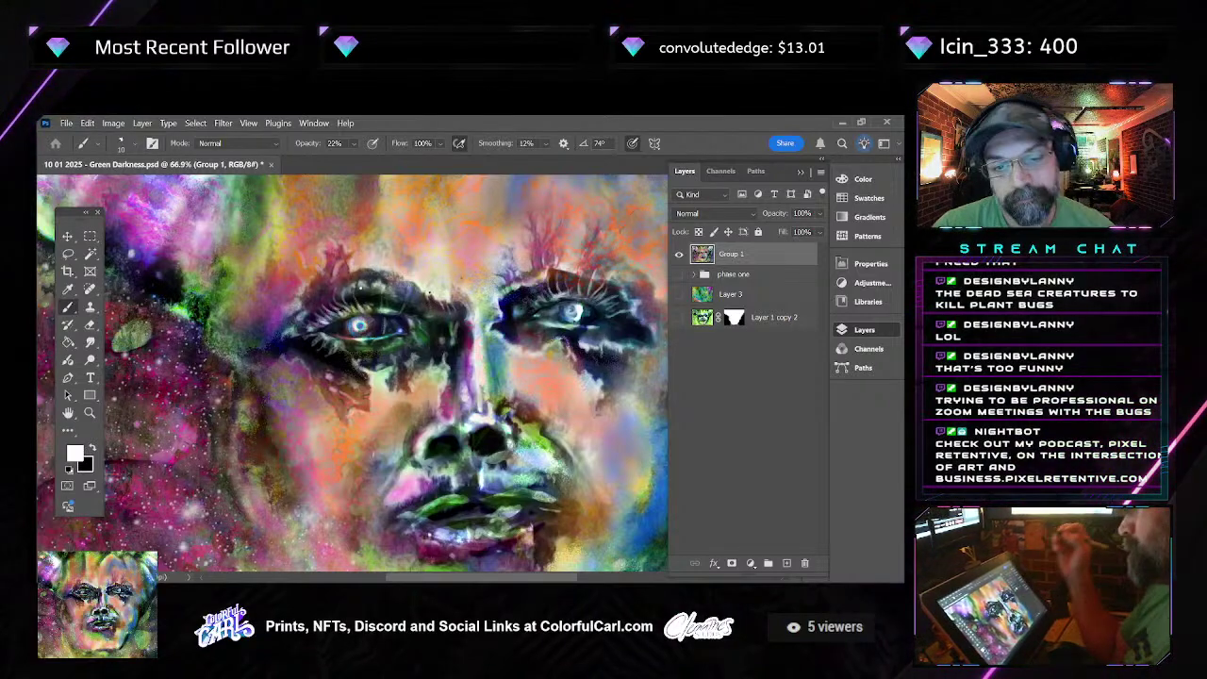
Paint small white highlights around the nostrils and the cheek beside the nose with a 15-pixel brush
scroll(430, 296, up, 4)
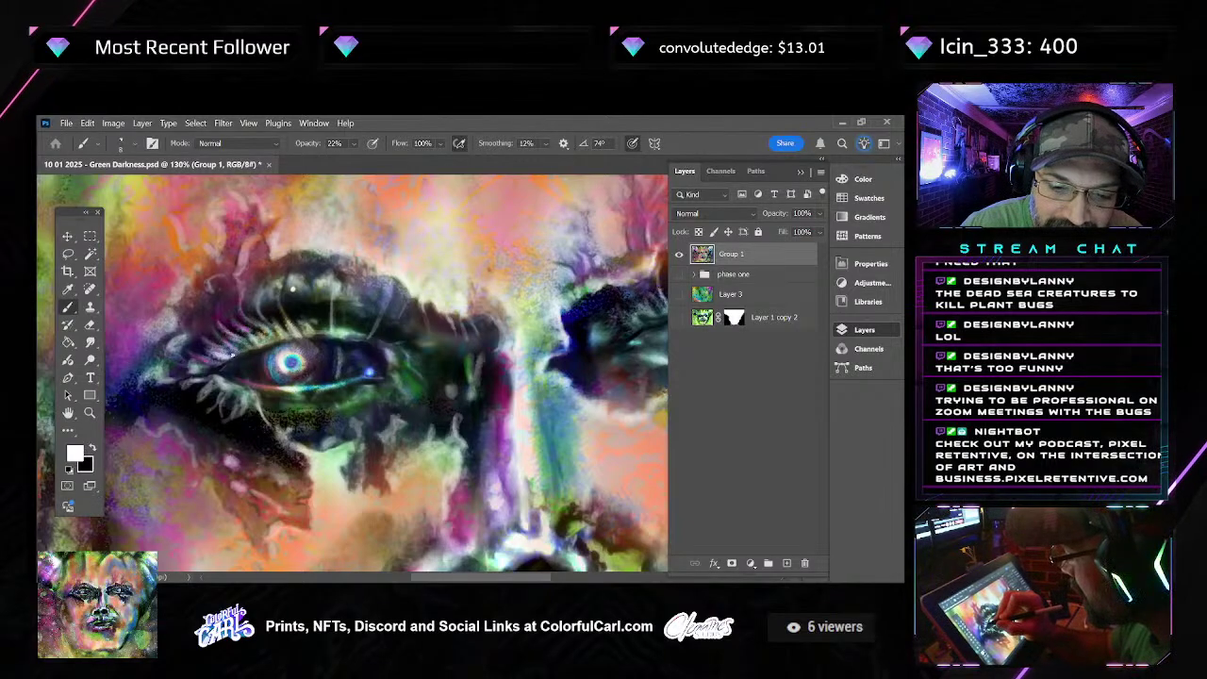
scroll(231, 354, down, 2)
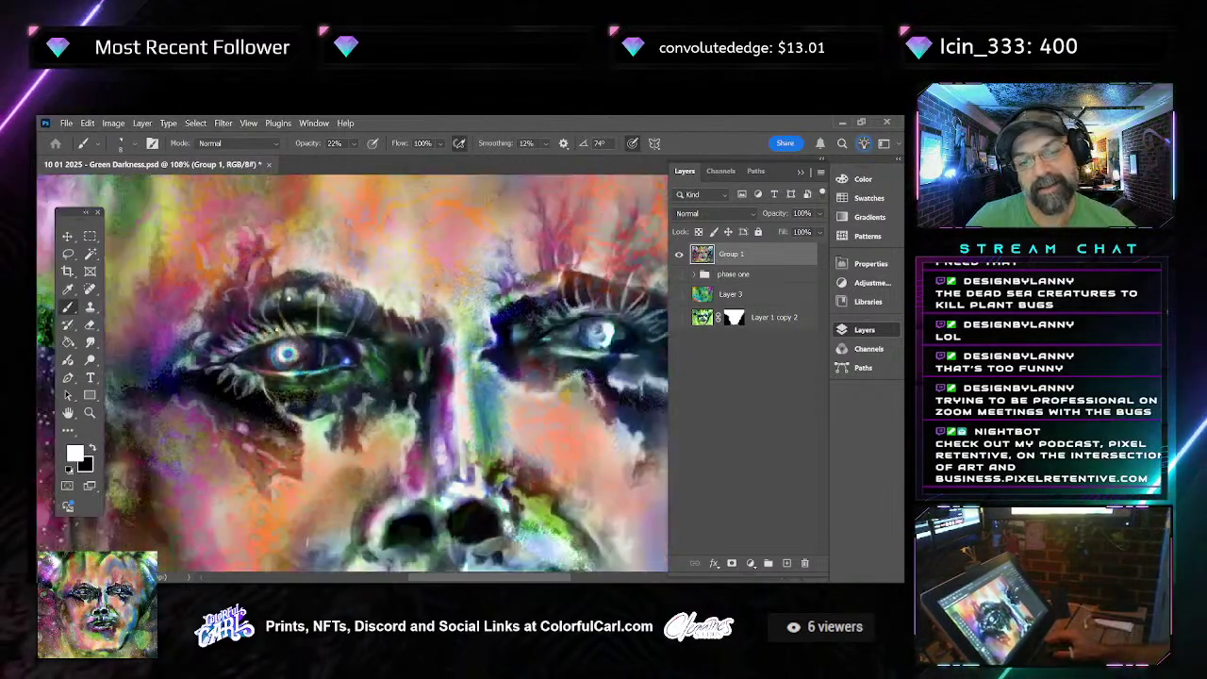
scroll(282, 335, down, 3)
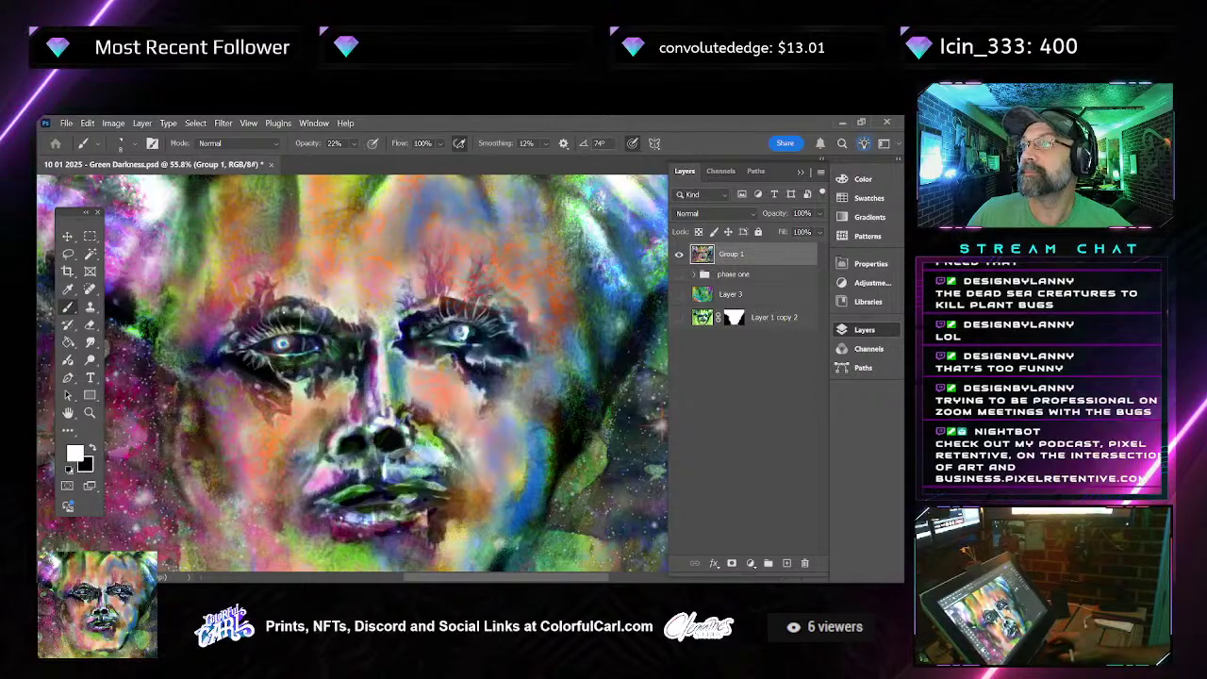
scroll(509, 266, up, 3)
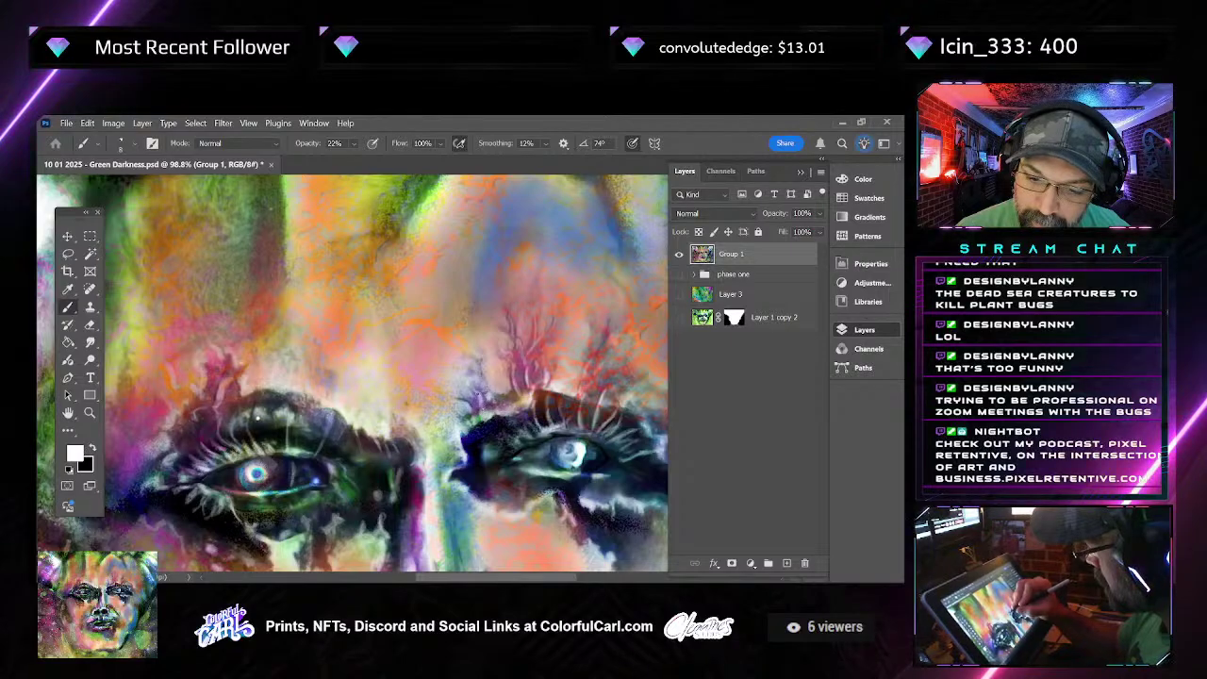
scroll(353, 377, down, 5)
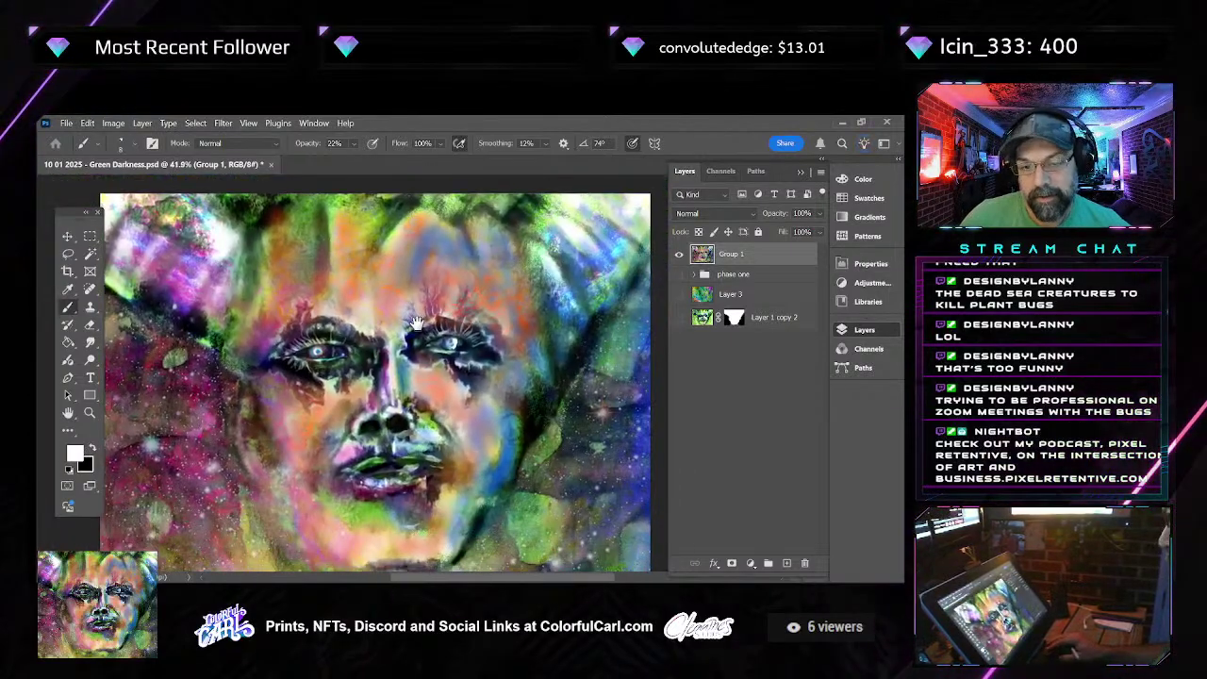
scroll(441, 429, up, 4)
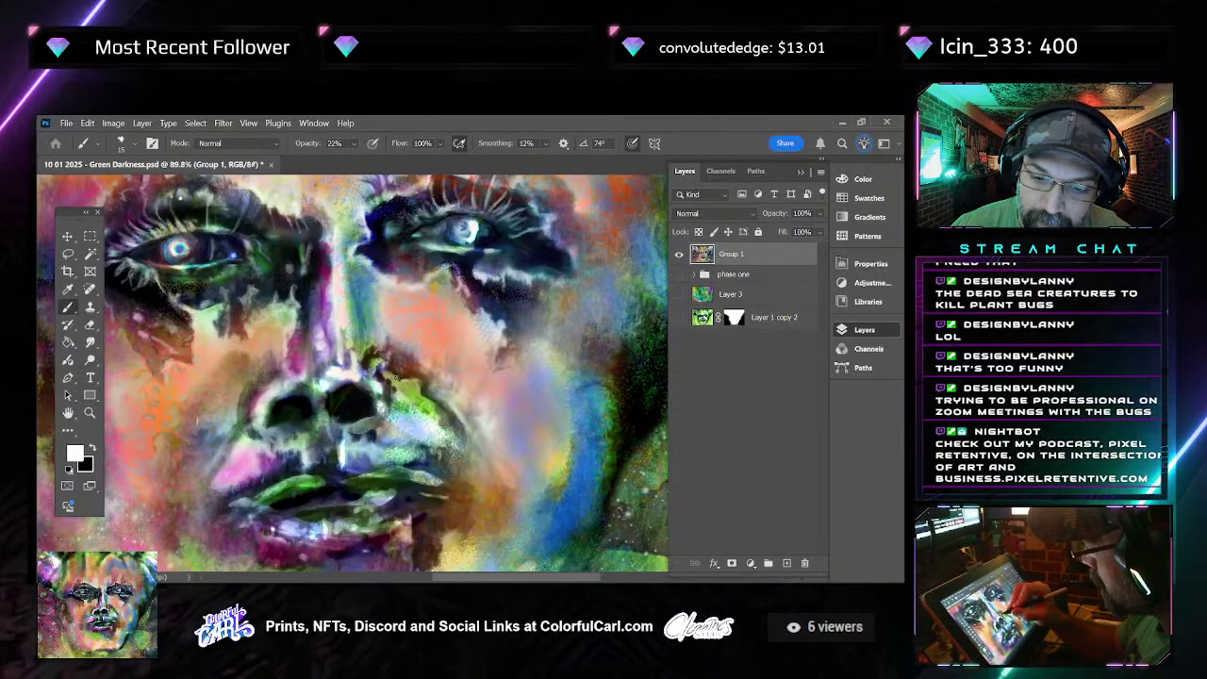
key(bracketright)
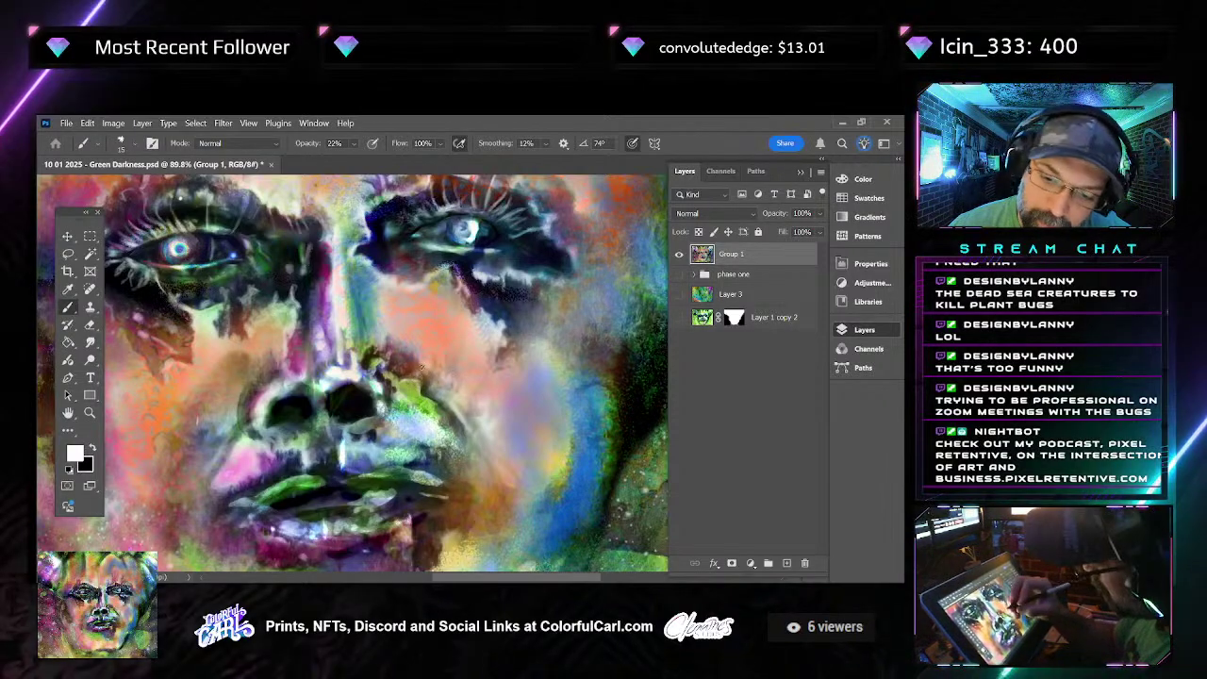
key(bracketleft)
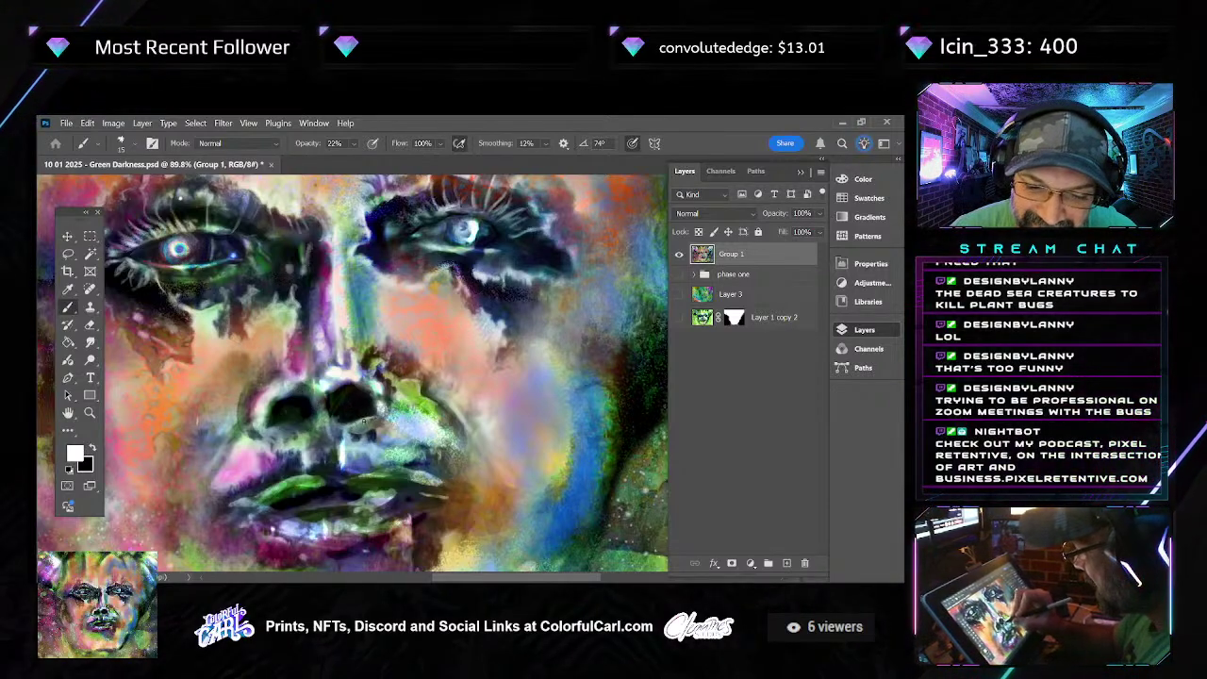
drag(345, 422, 373, 425)
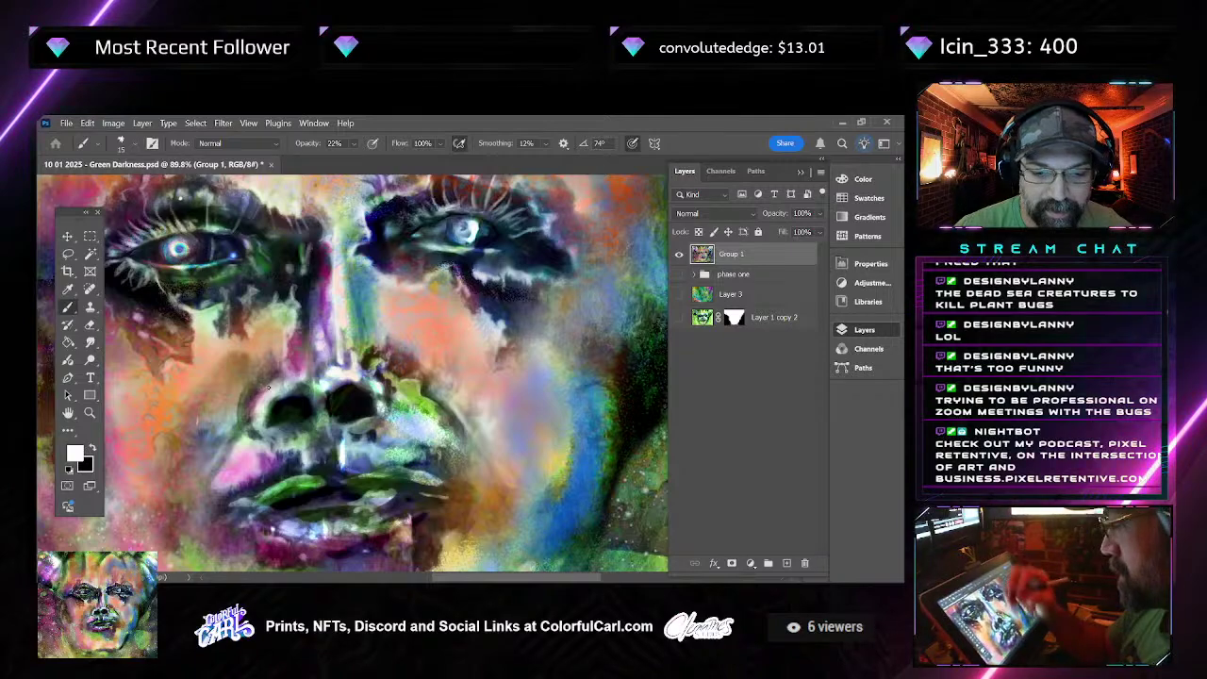
drag(312, 298, 310, 335)
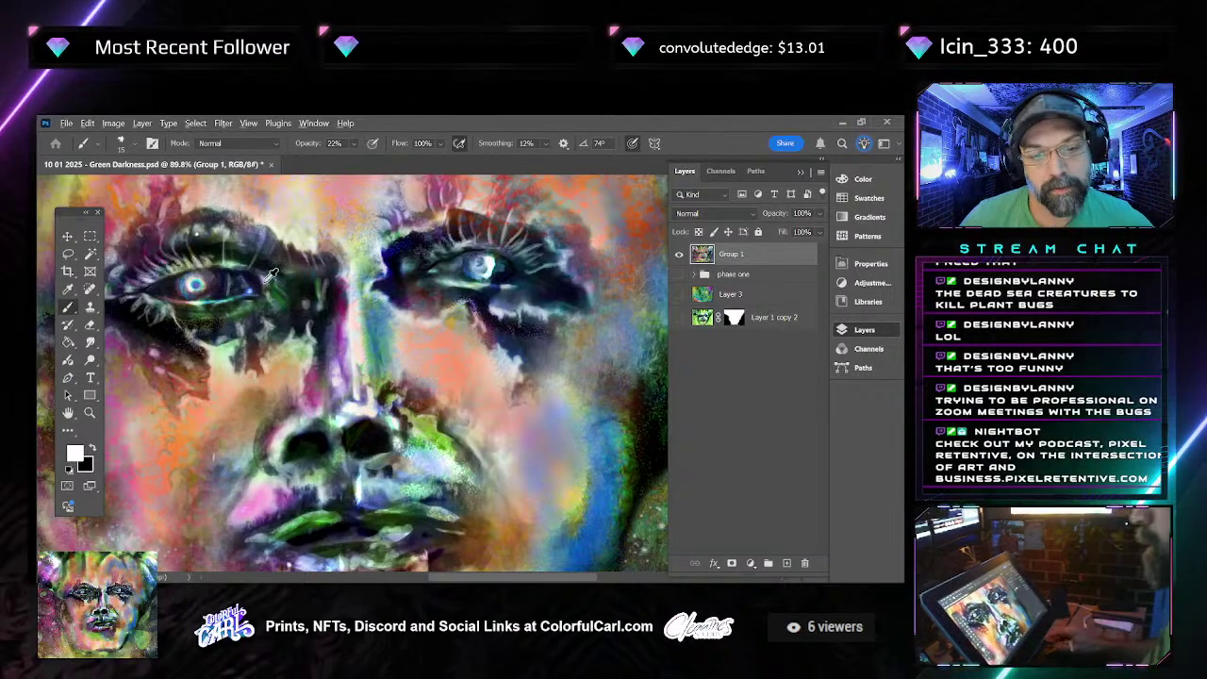
Switch to the KYLE Ultimate Pencil Hard brush at 8 pixels from the Dry Media Brushes
key(z)
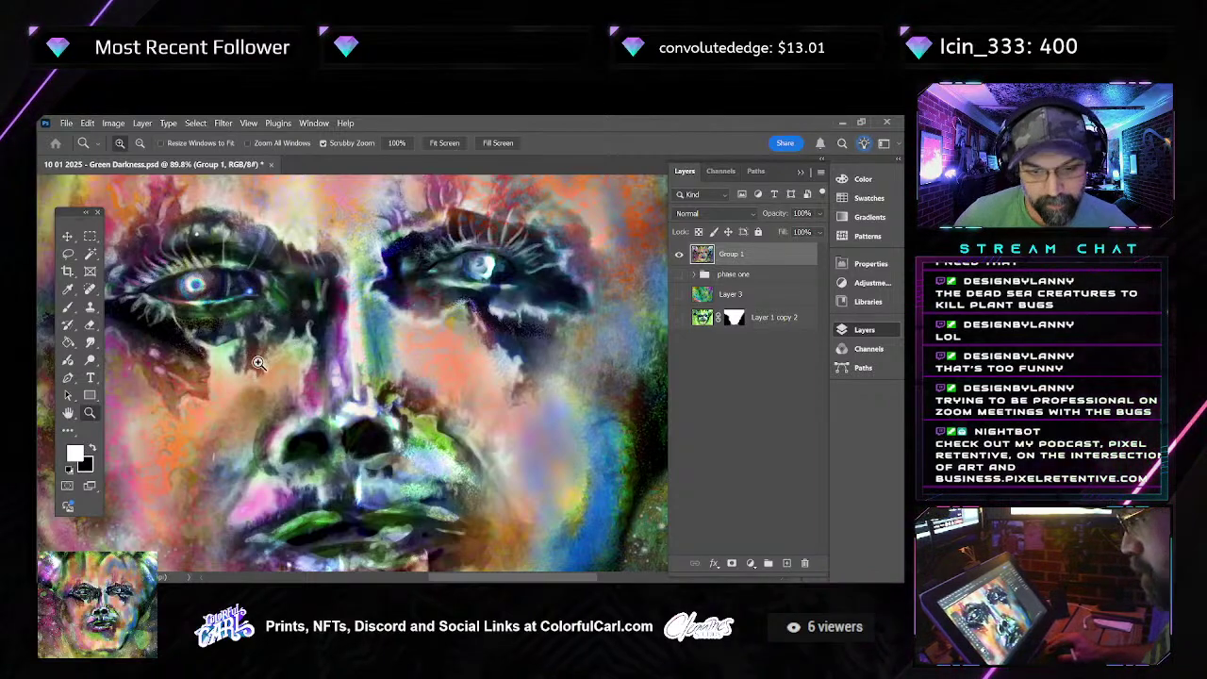
key(b)
drag(222, 405, 313, 408)
right_click(313, 409)
click(364, 509)
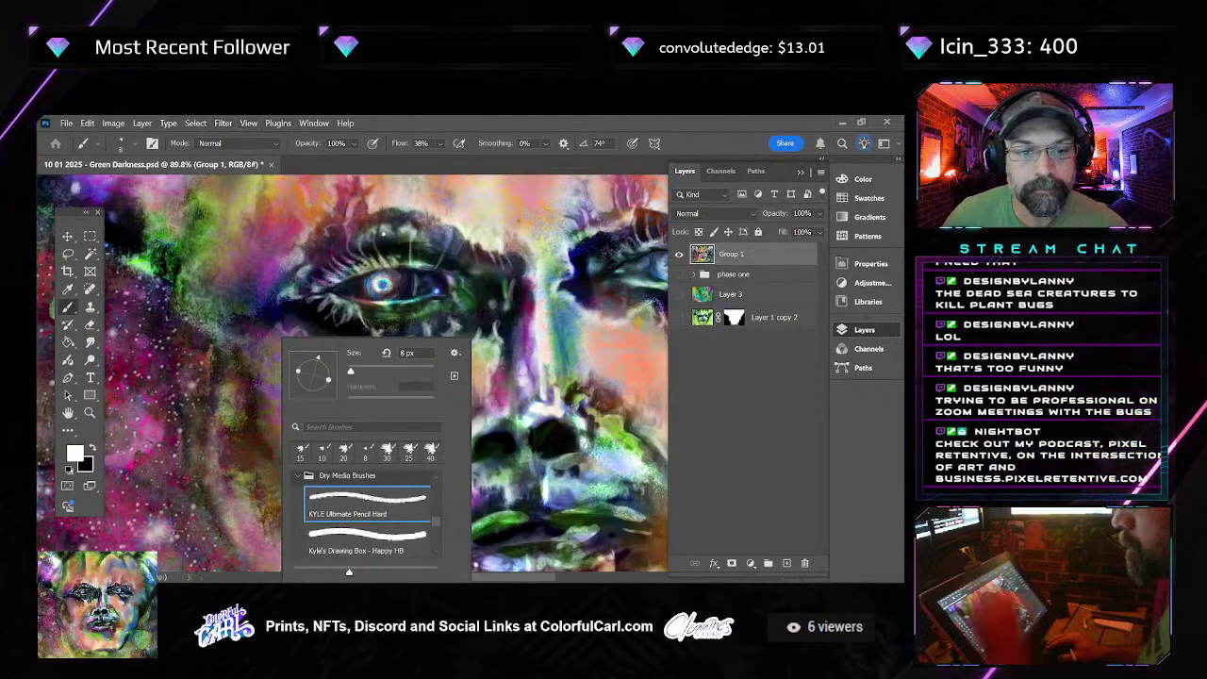
Review the pencil brush's tip shape and Shape Dynamics settings
click(312, 124)
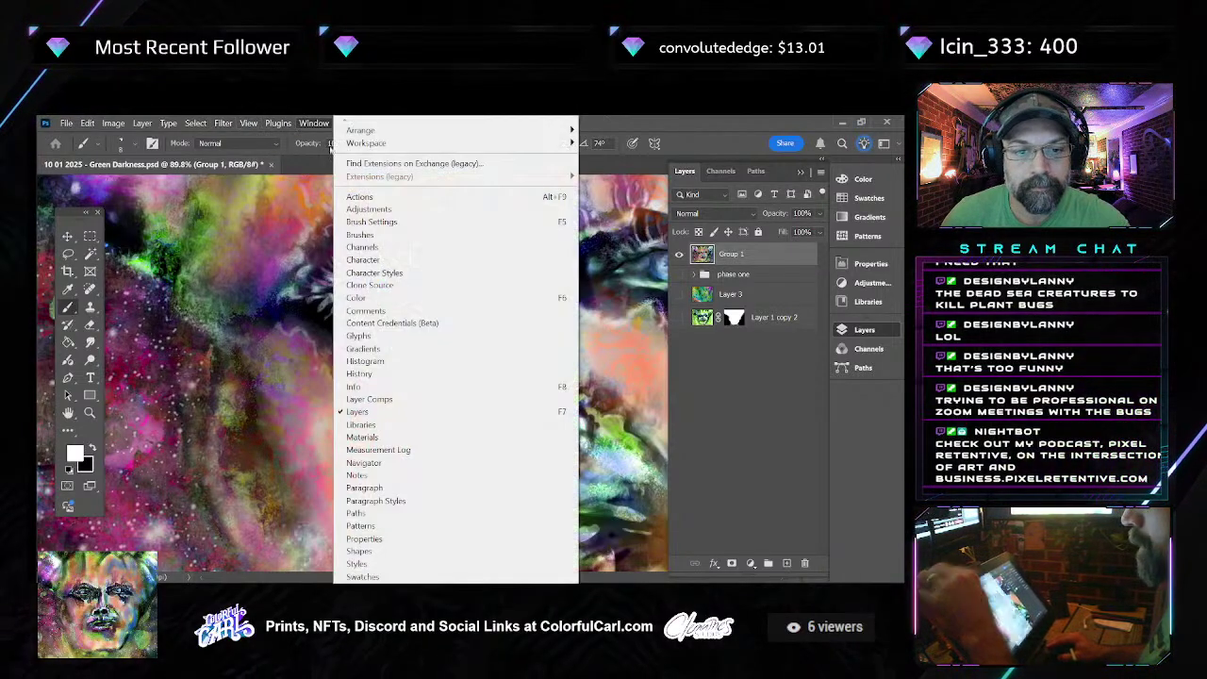
click(359, 235)
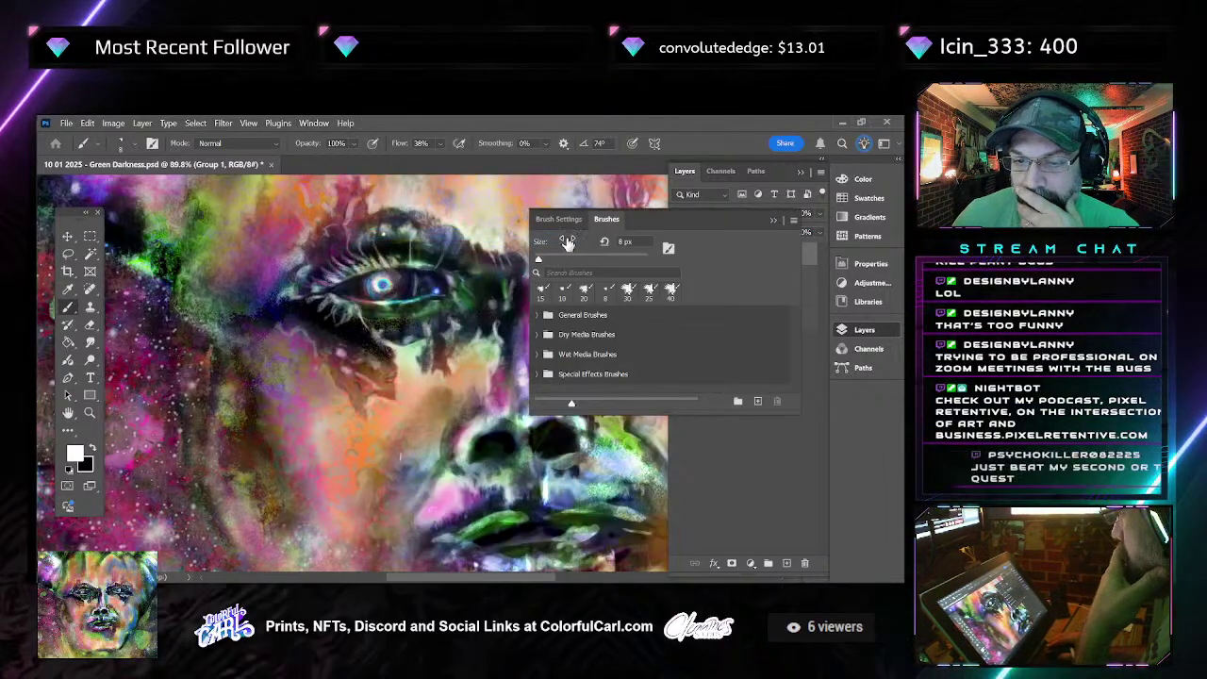
click(668, 248)
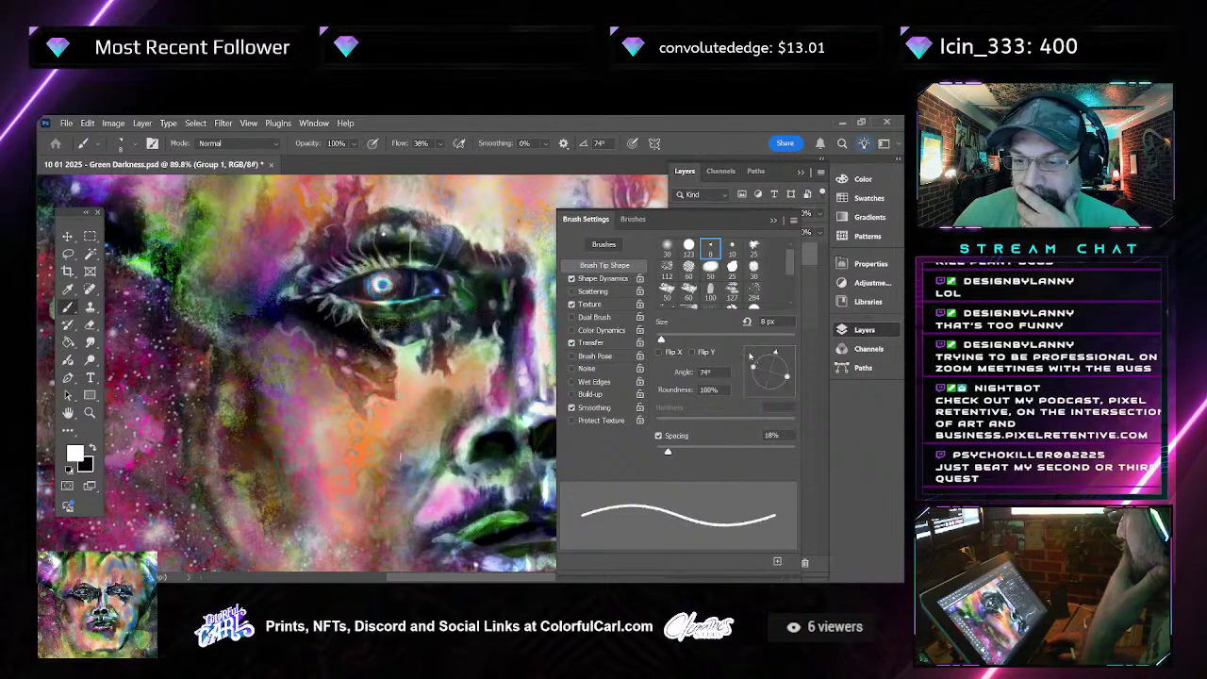
click(606, 280)
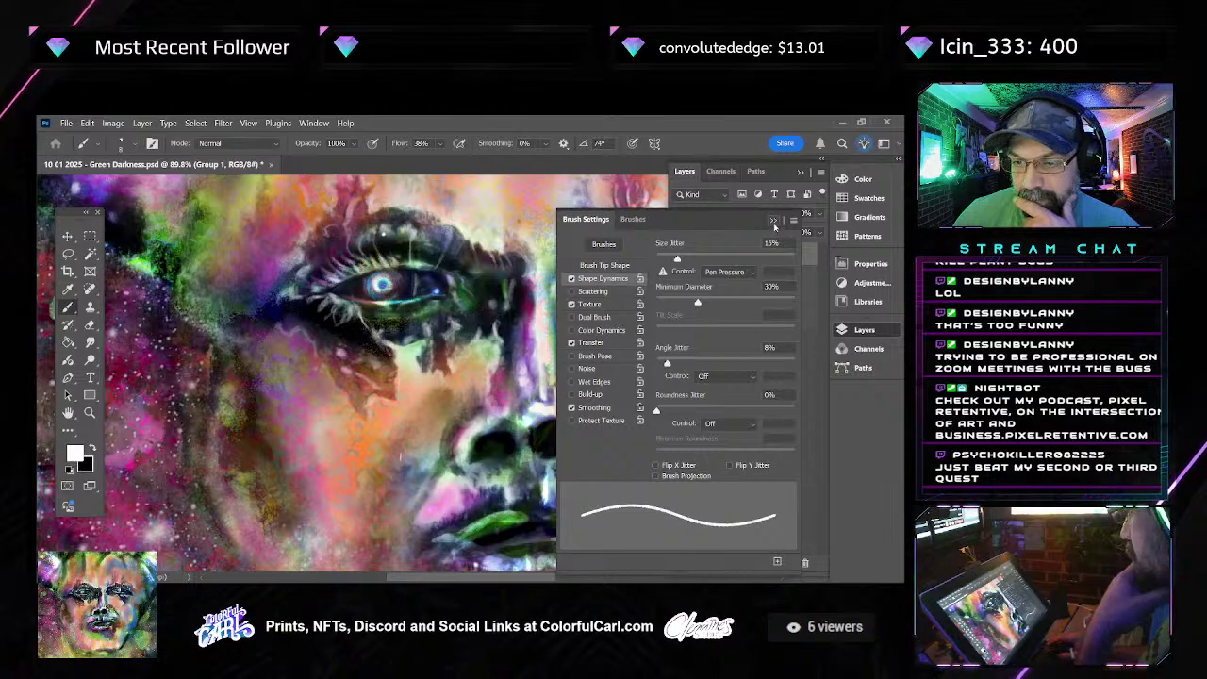
click(773, 220)
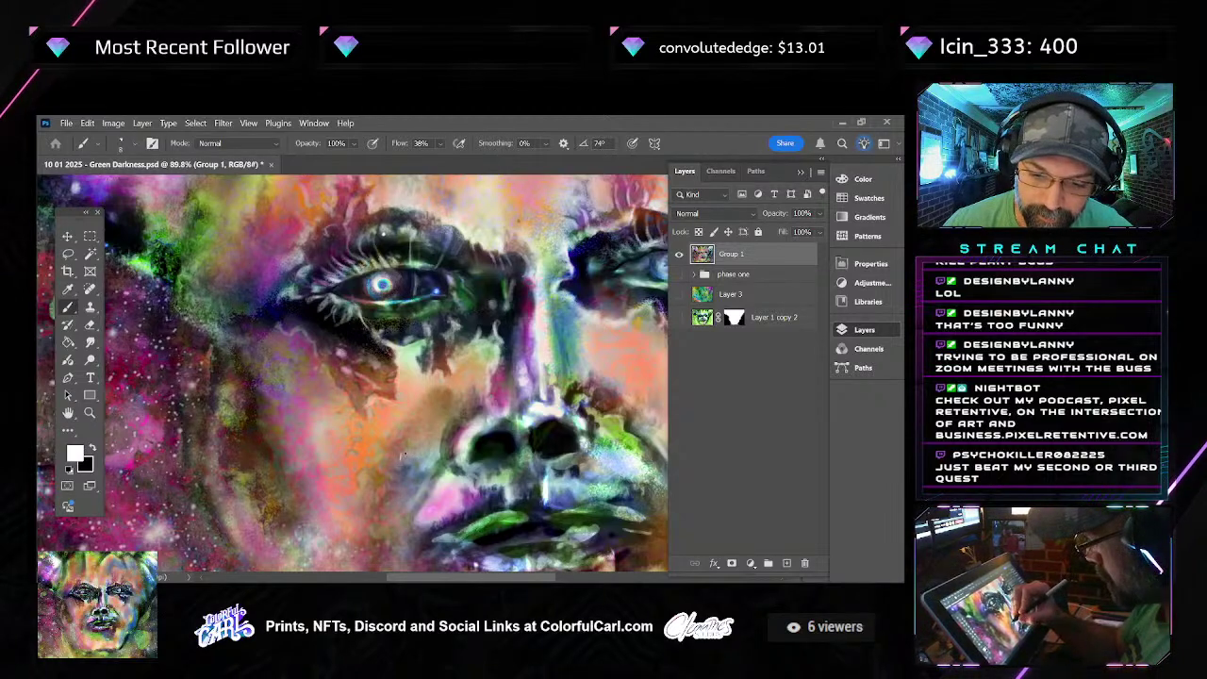
Set the pencil brush to 30% opacity and 100% flow, with airbrush build-up and pressure-controlled size and opacity
drag(407, 412, 406, 445)
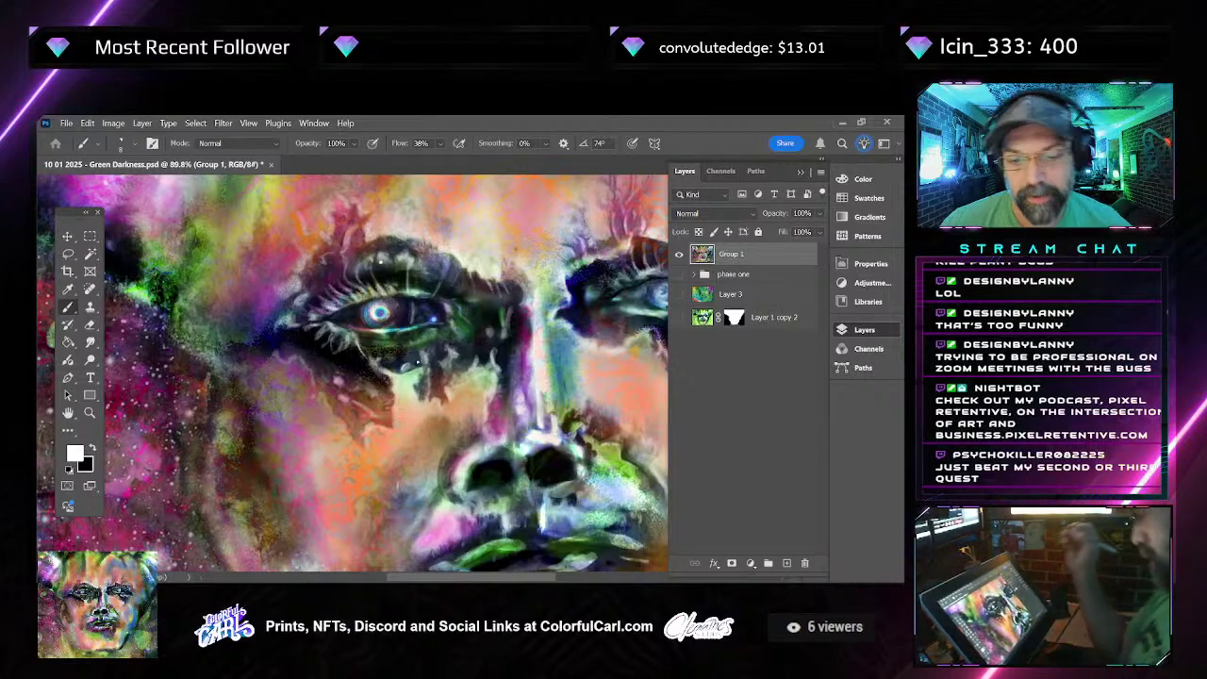
click(353, 144)
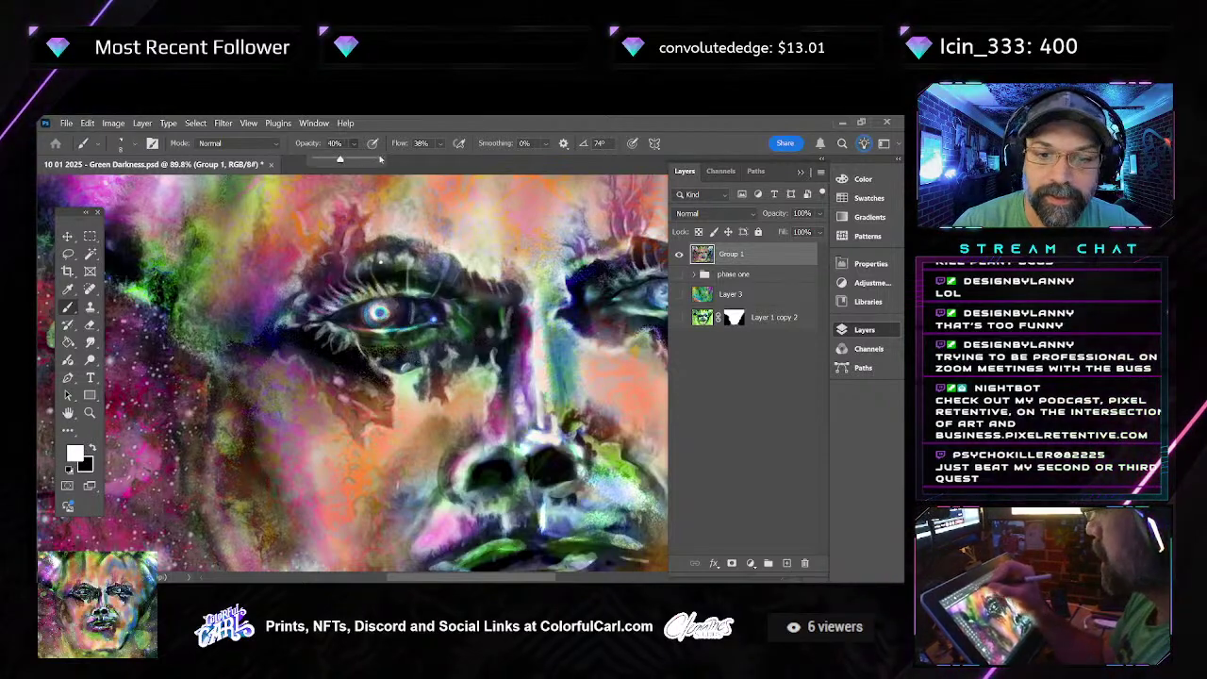
click(440, 143)
click(461, 144)
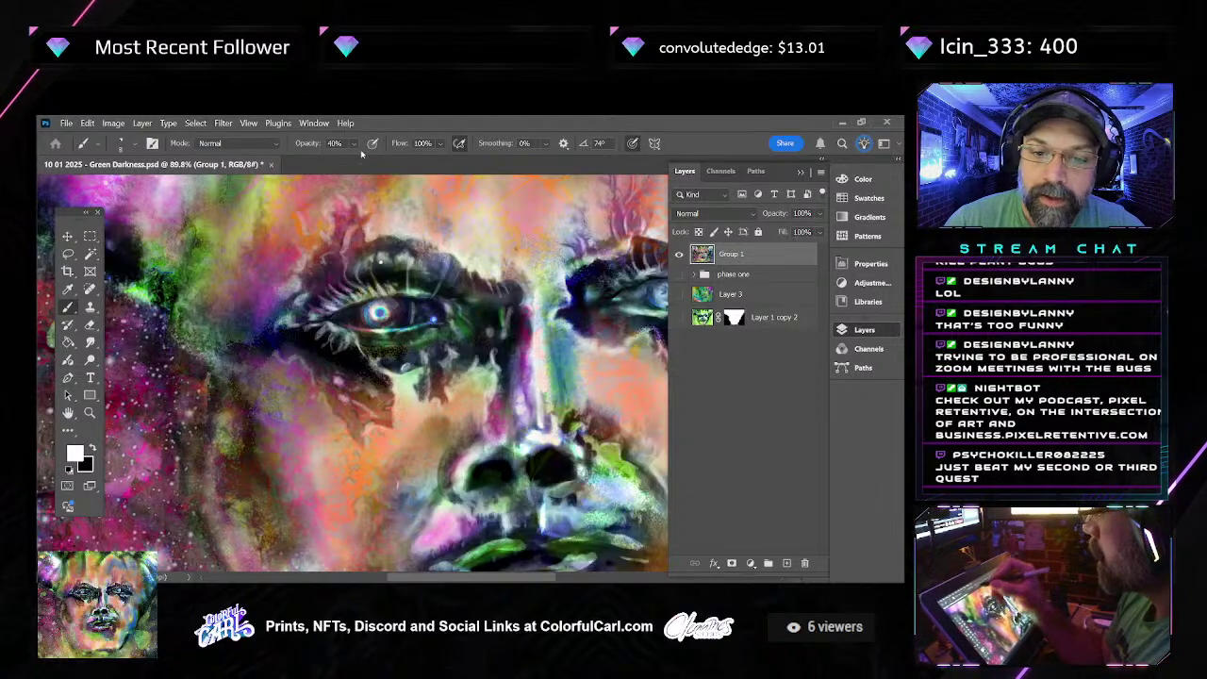
drag(354, 143, 350, 160)
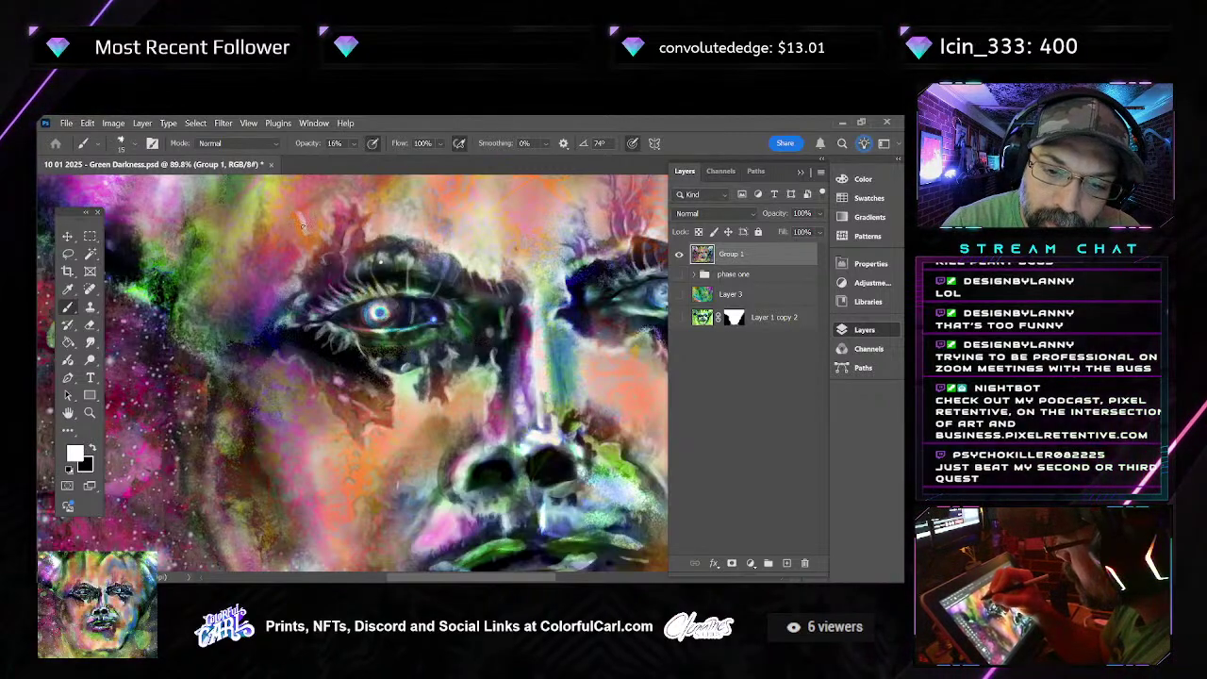
click(354, 144)
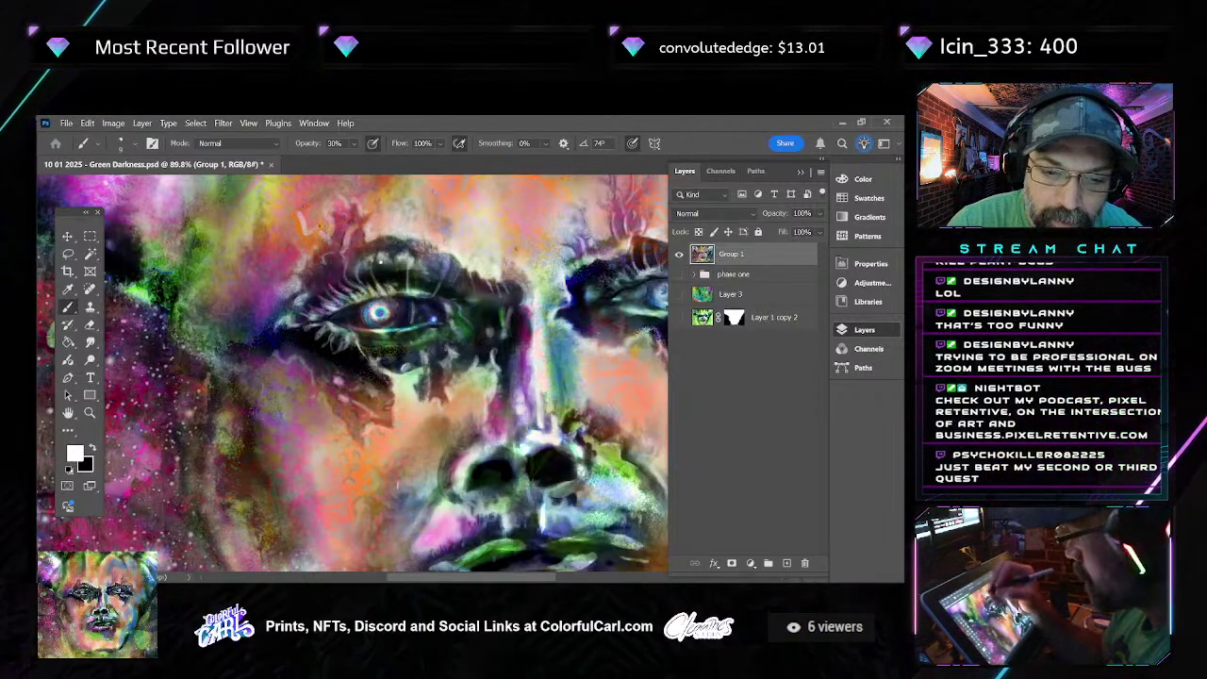
Sample orange from the skin above the left eye's outer corner and touch up the skin around the brow
alt+click(304, 224)
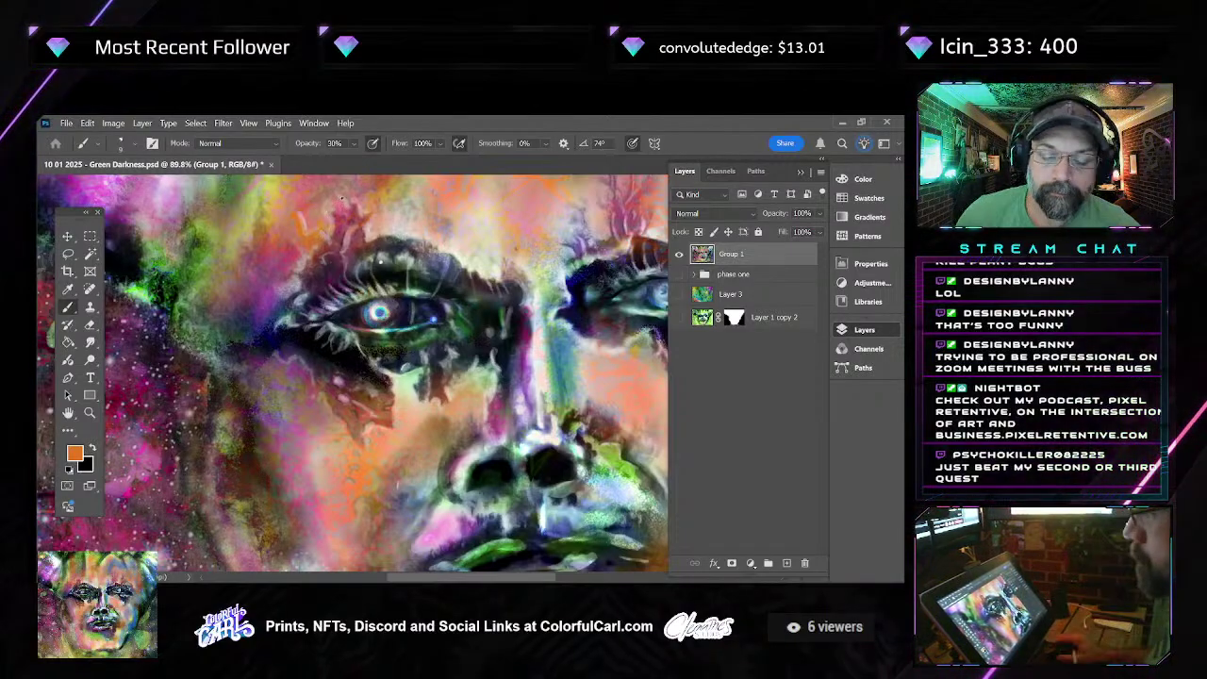
drag(339, 224, 371, 288)
scroll(371, 288, down, 5)
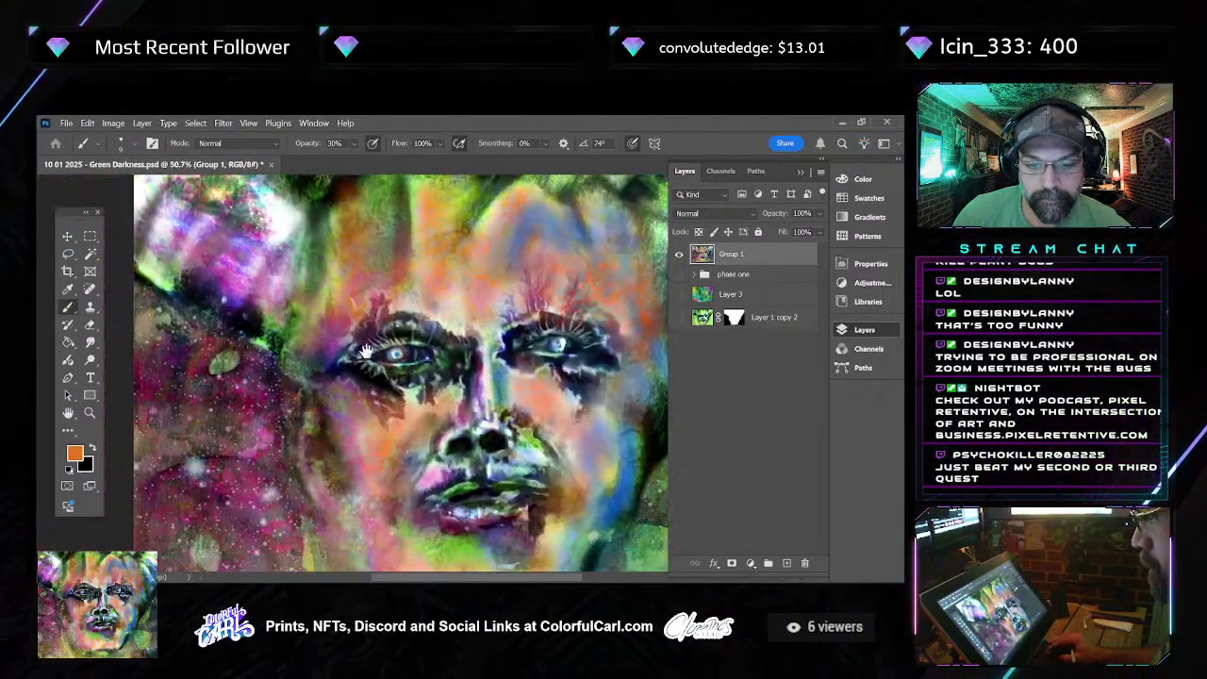
scroll(411, 377, down, 4)
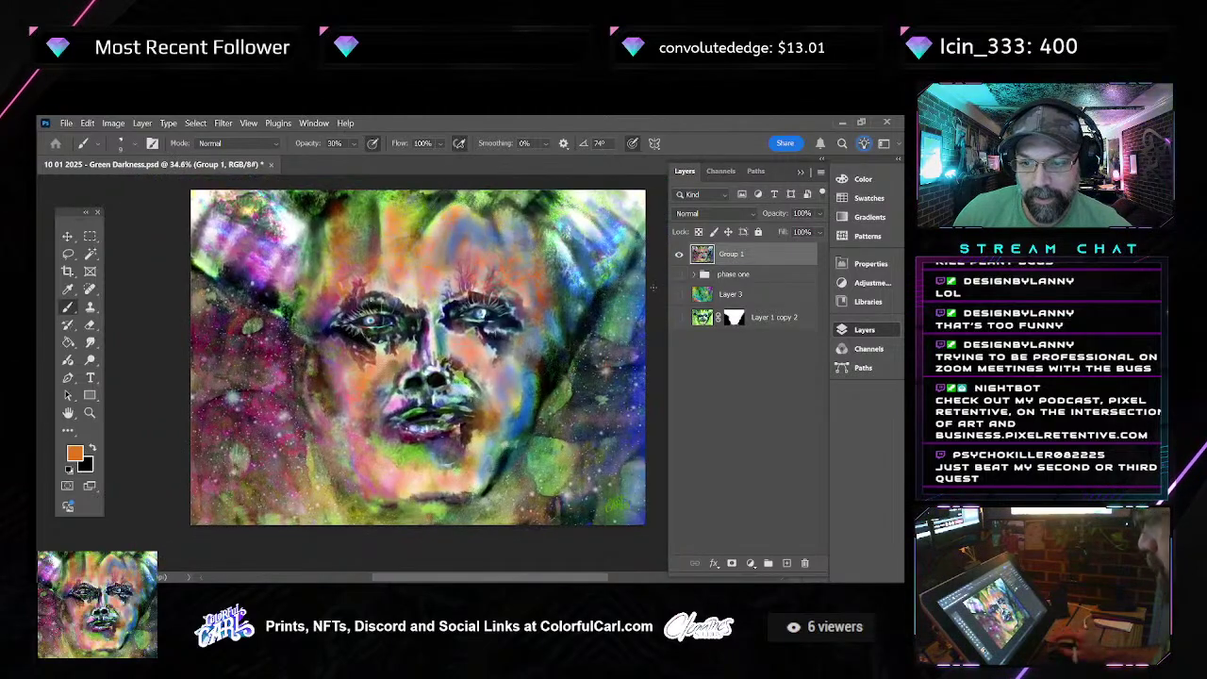
Try a Hue/Saturation adjustment with saturation at +100 on the Group 1 layer
key(ctrl+u)
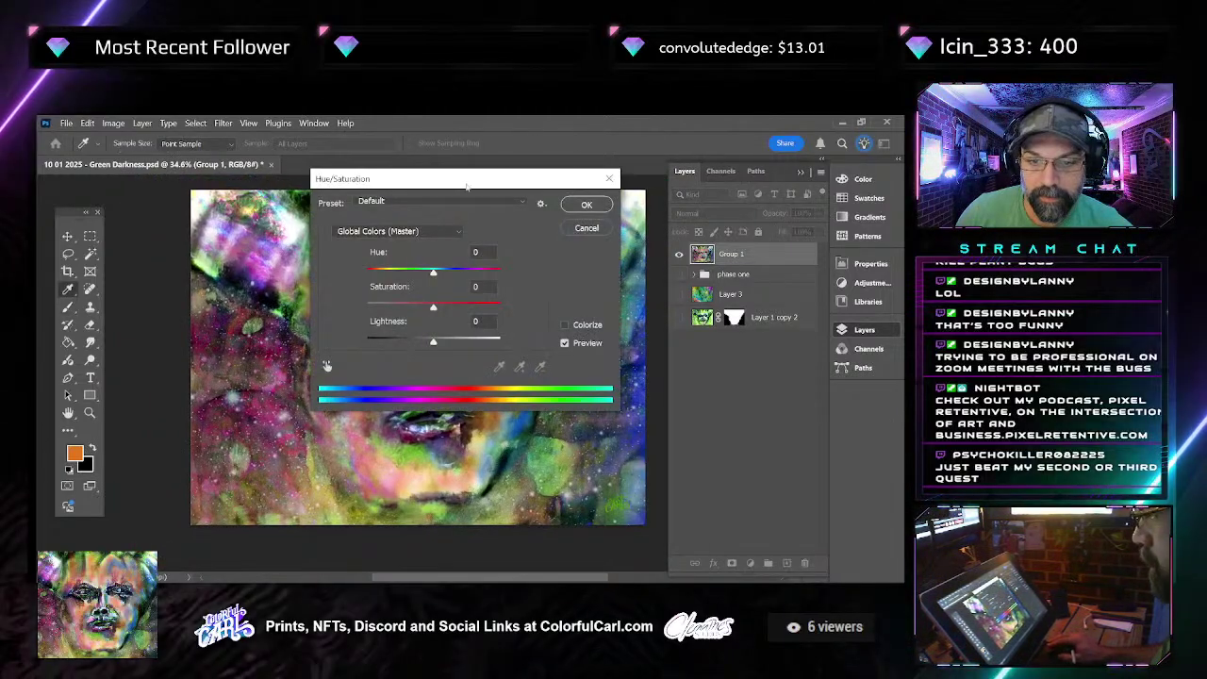
drag(468, 186, 797, 204)
drag(762, 324, 867, 320)
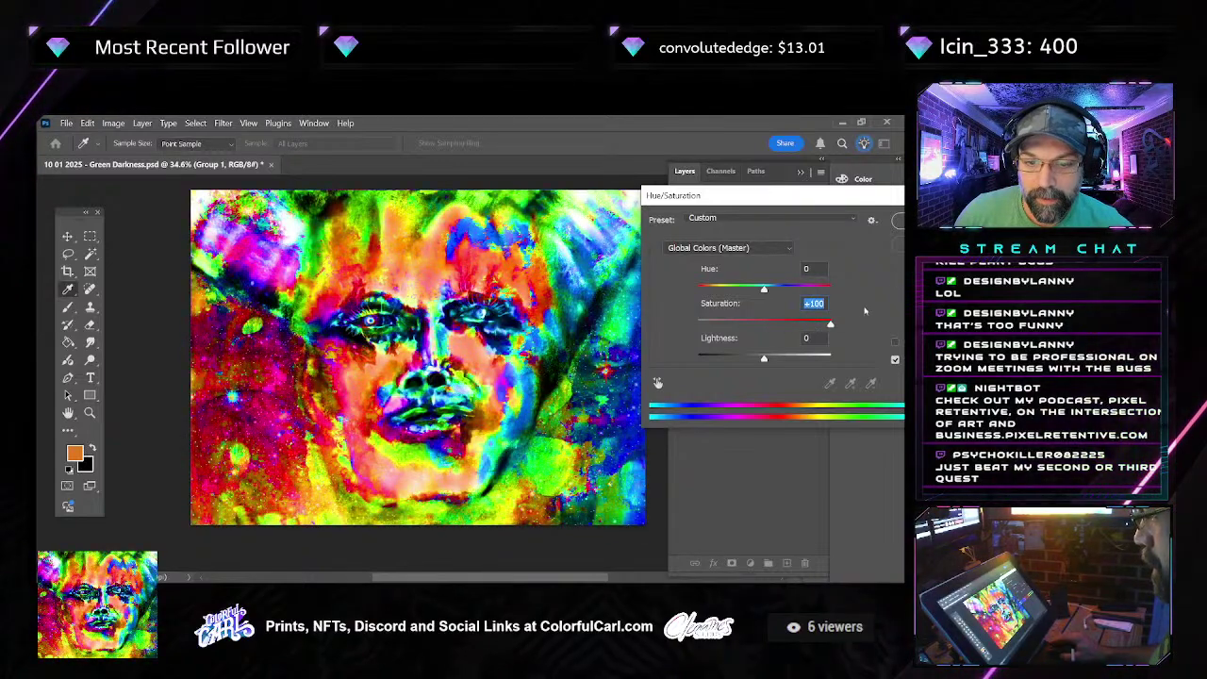
drag(755, 195, 573, 202)
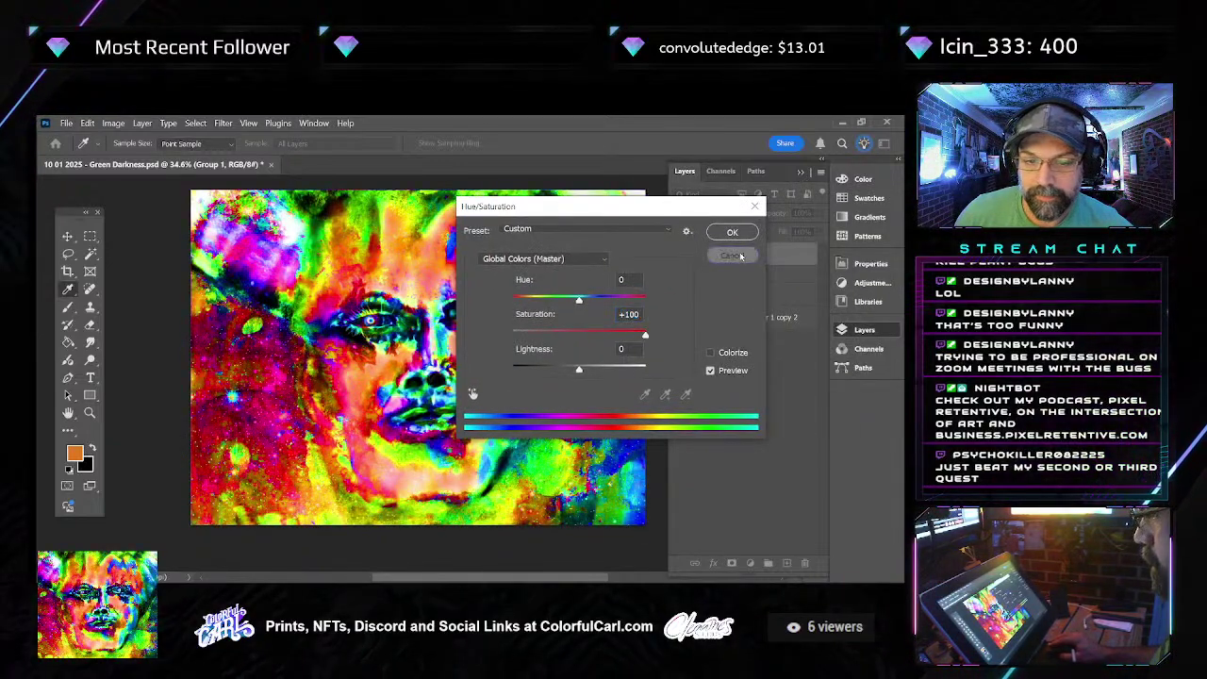
click(730, 255)
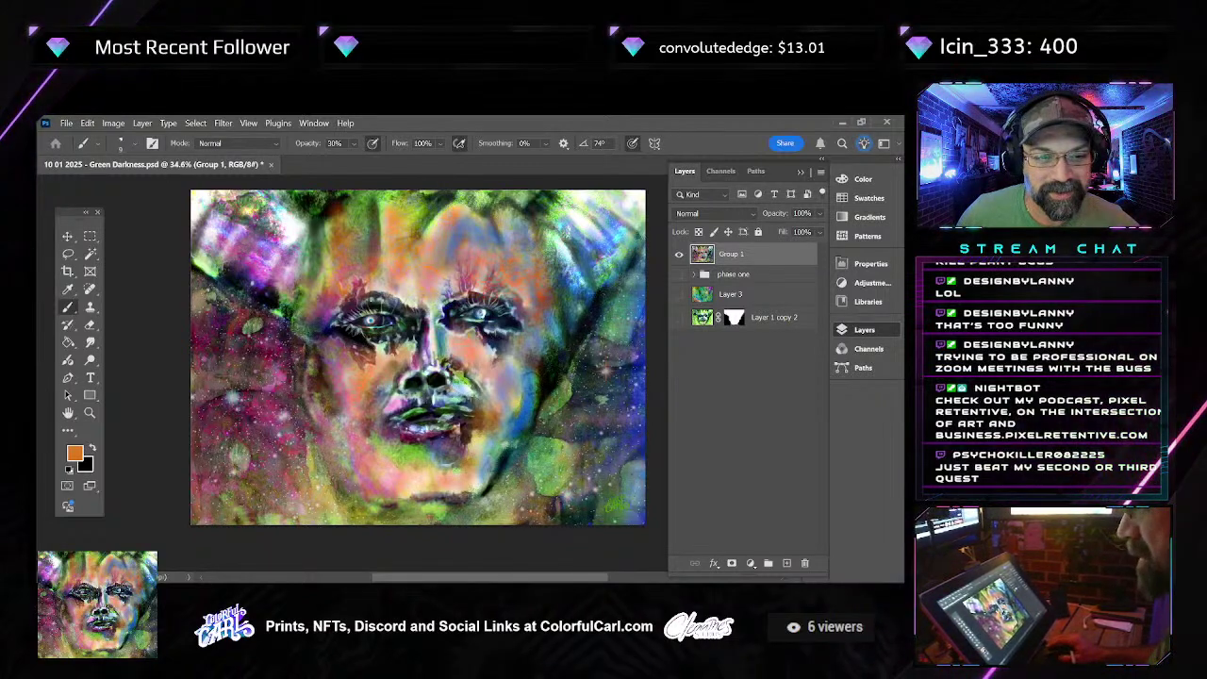
Try a Curves adjustment on Group 1 with a custom RGB curve that darkens the shadows
click(113, 123)
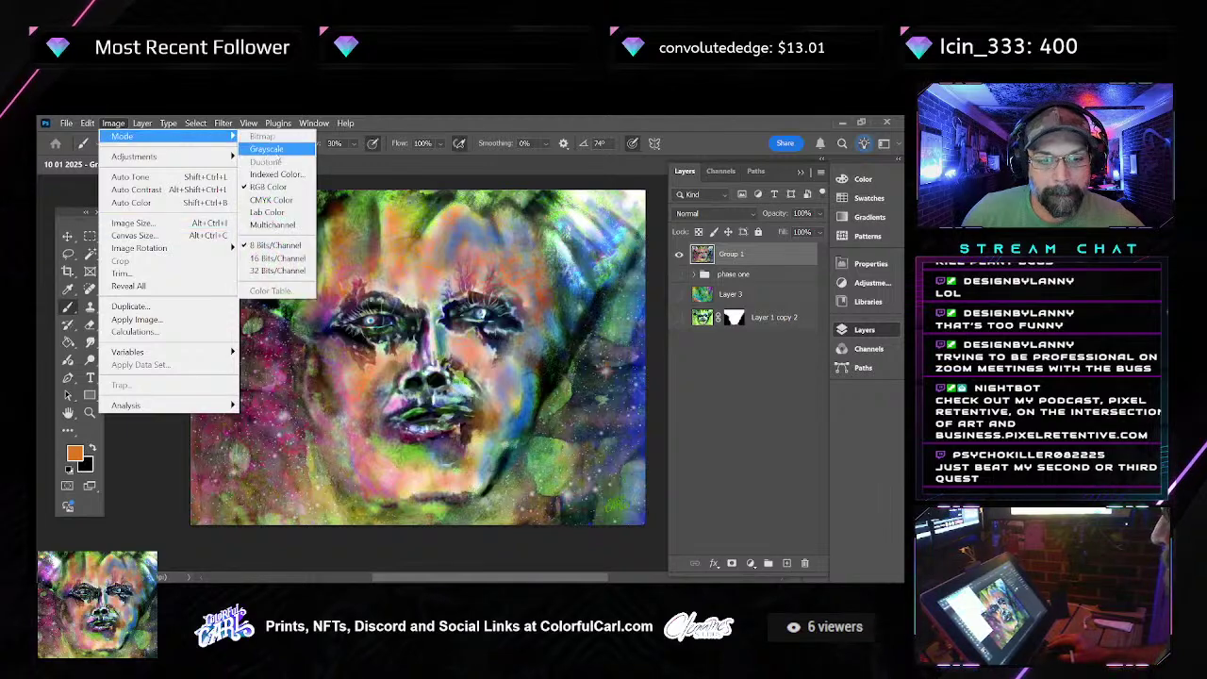
mouse_move(199, 160)
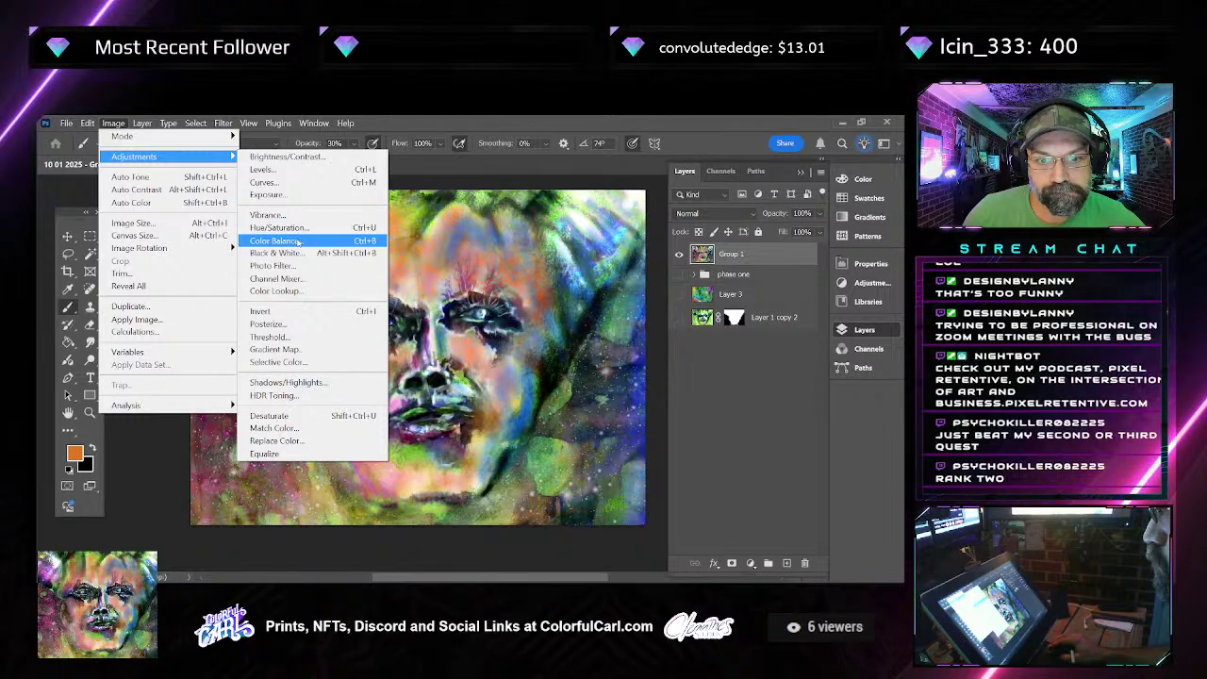
click(269, 182)
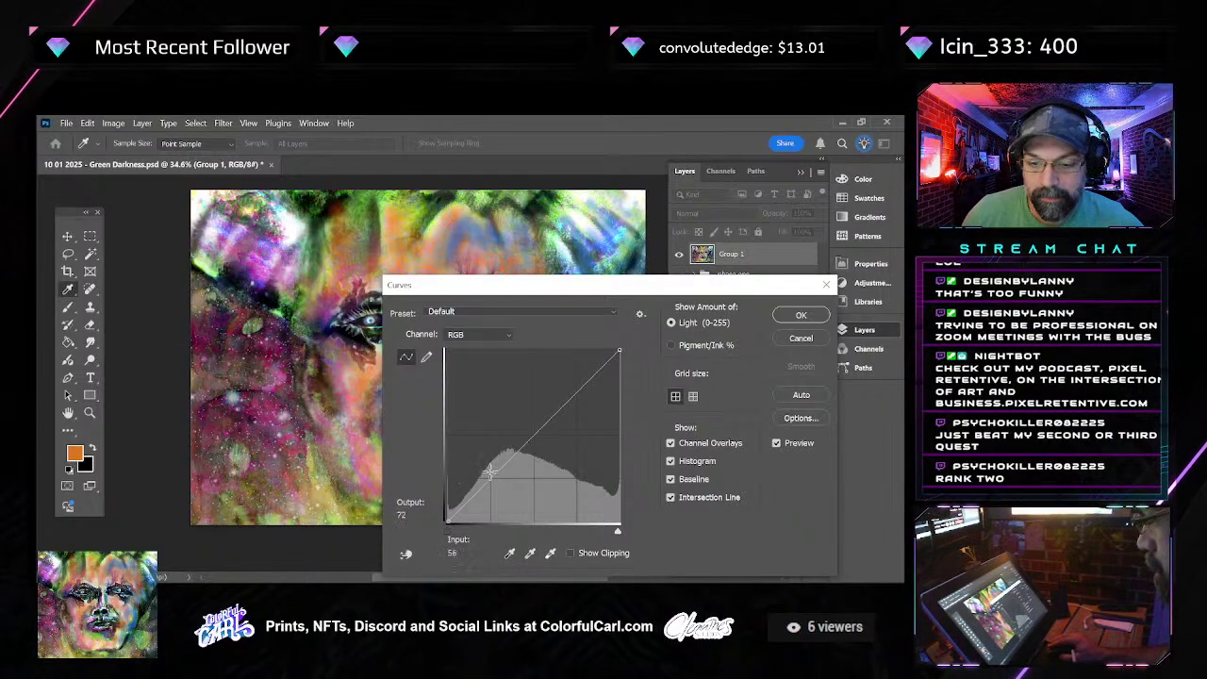
drag(491, 471, 501, 484)
drag(509, 288, 703, 241)
mouse_move(752, 364)
mouse_down()
mouse_move(752, 351)
mouse_move(722, 387)
mouse_move(737, 376)
mouse_up()
Try the Strong Contrast, Linear Contrast and Increase Contrast curve presets on Group 1, and discard the adjustment
click(658, 257)
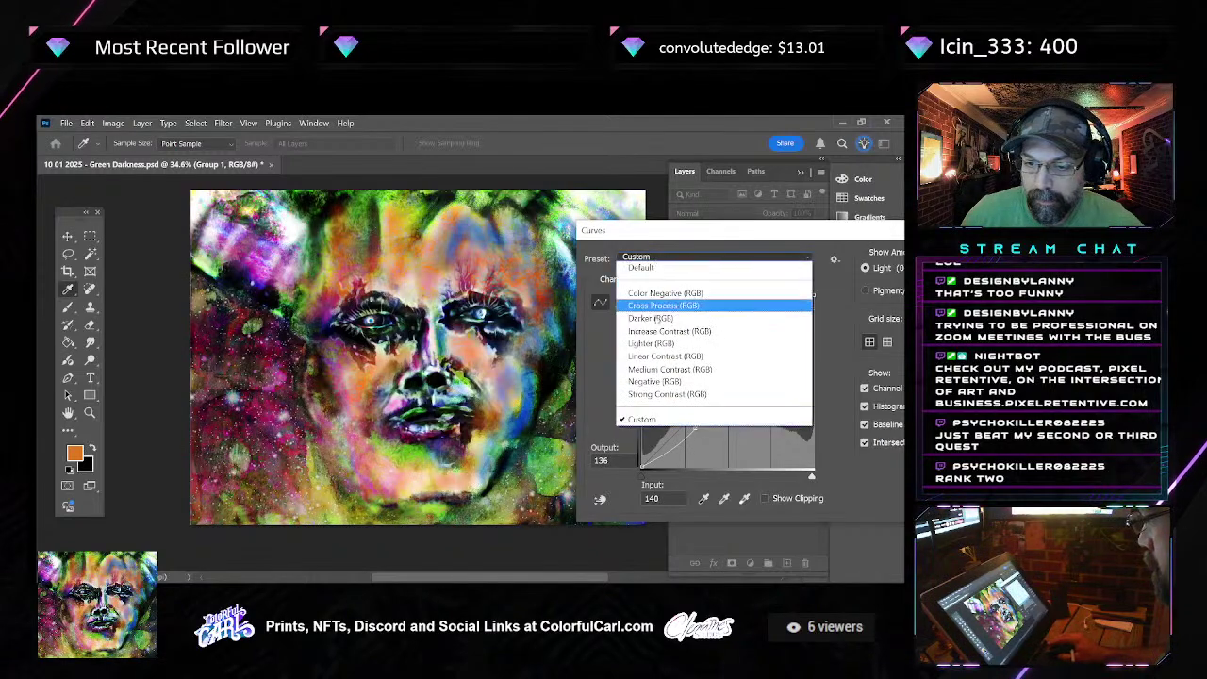
click(661, 393)
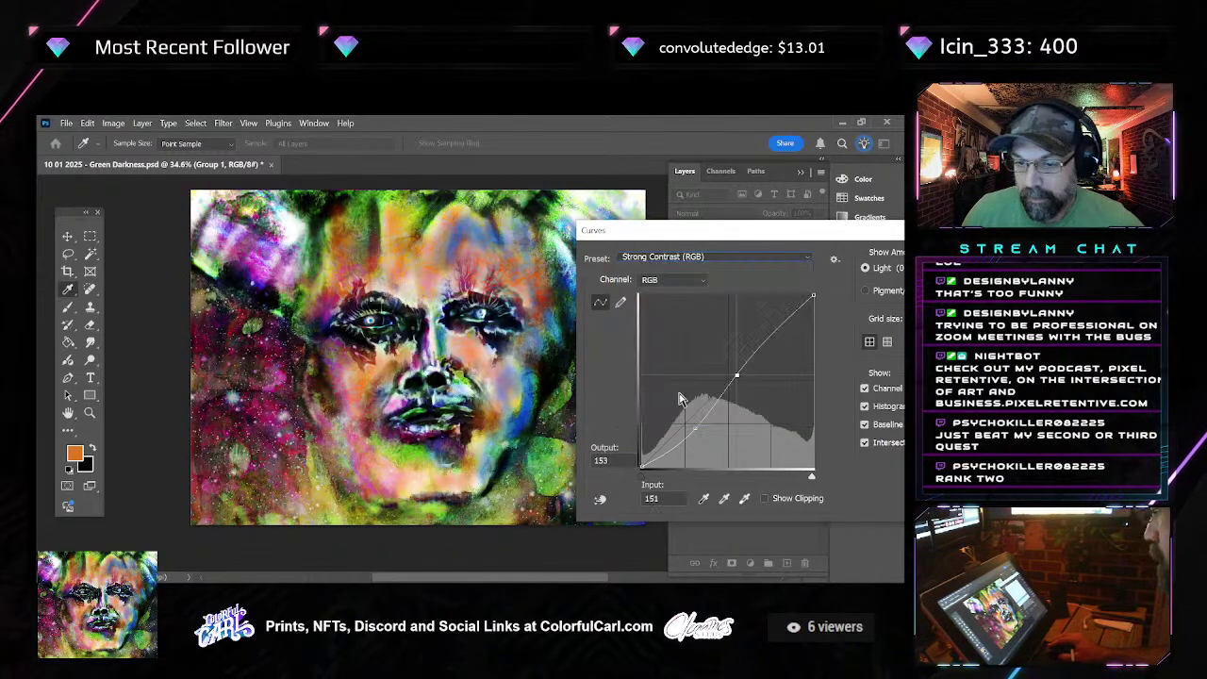
click(679, 256)
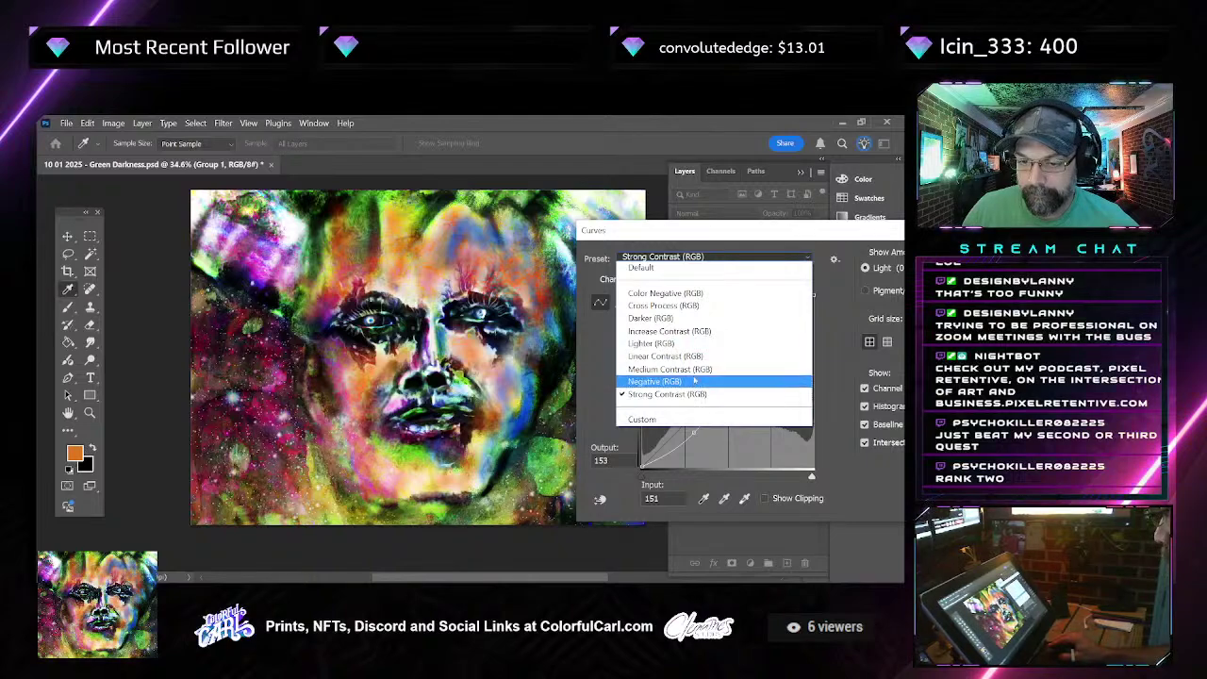
click(672, 355)
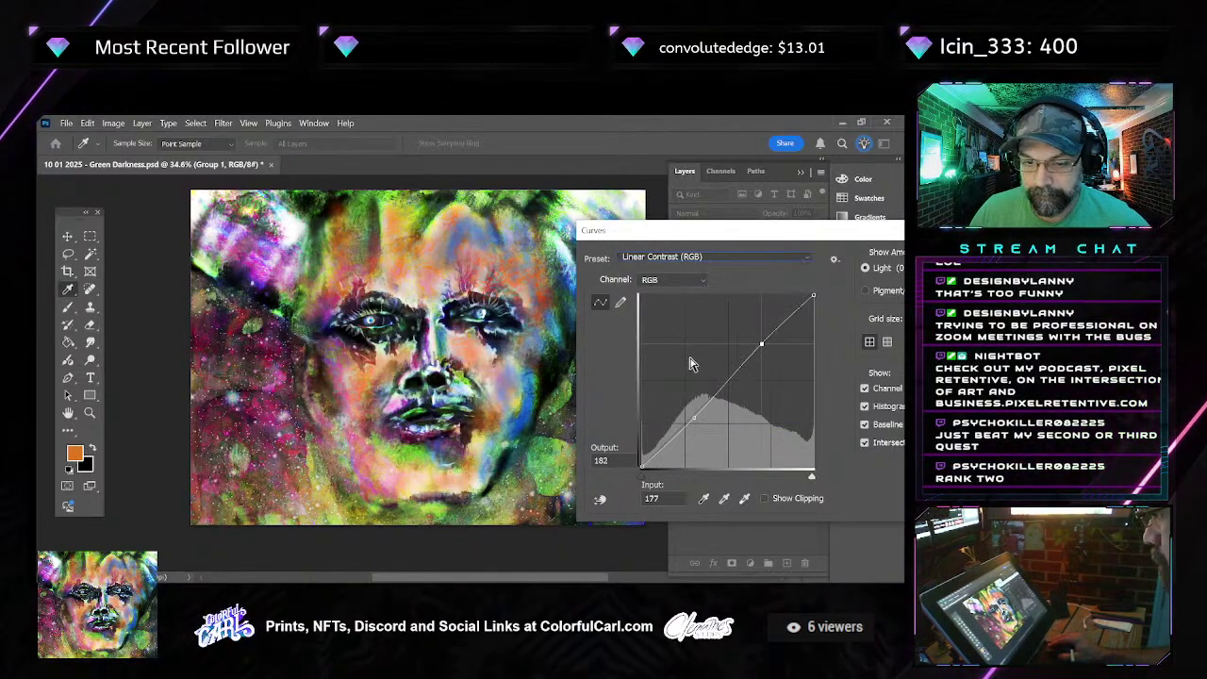
click(668, 279)
click(668, 278)
click(672, 257)
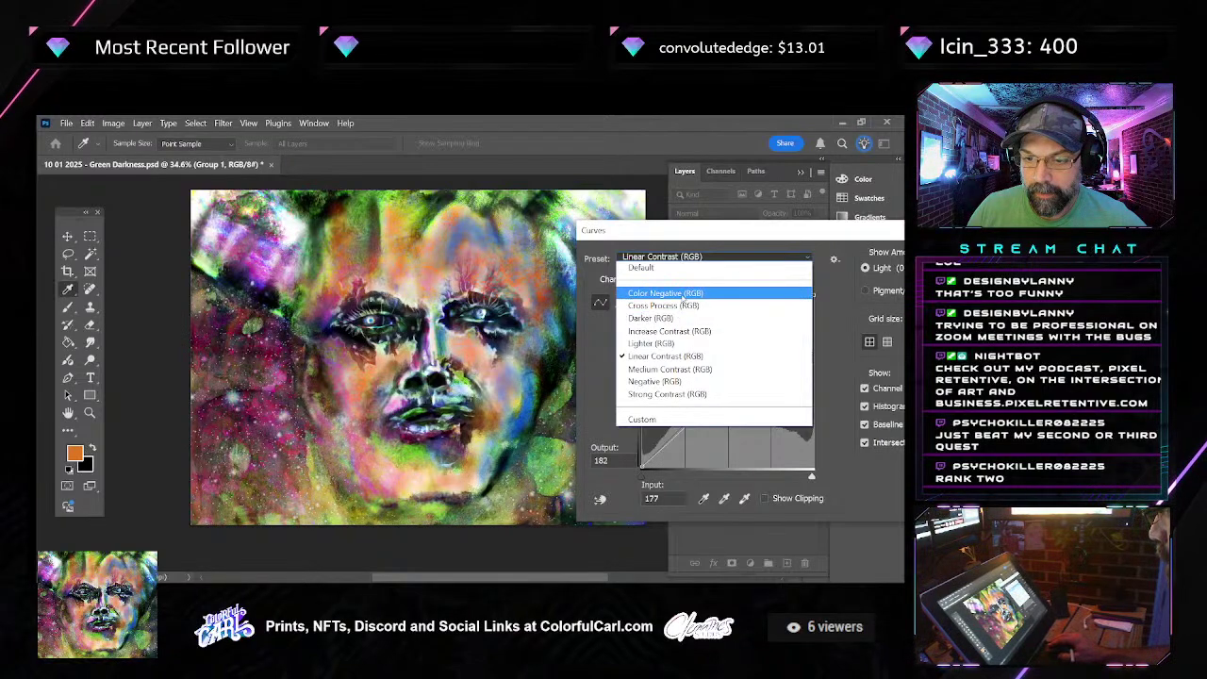
click(694, 332)
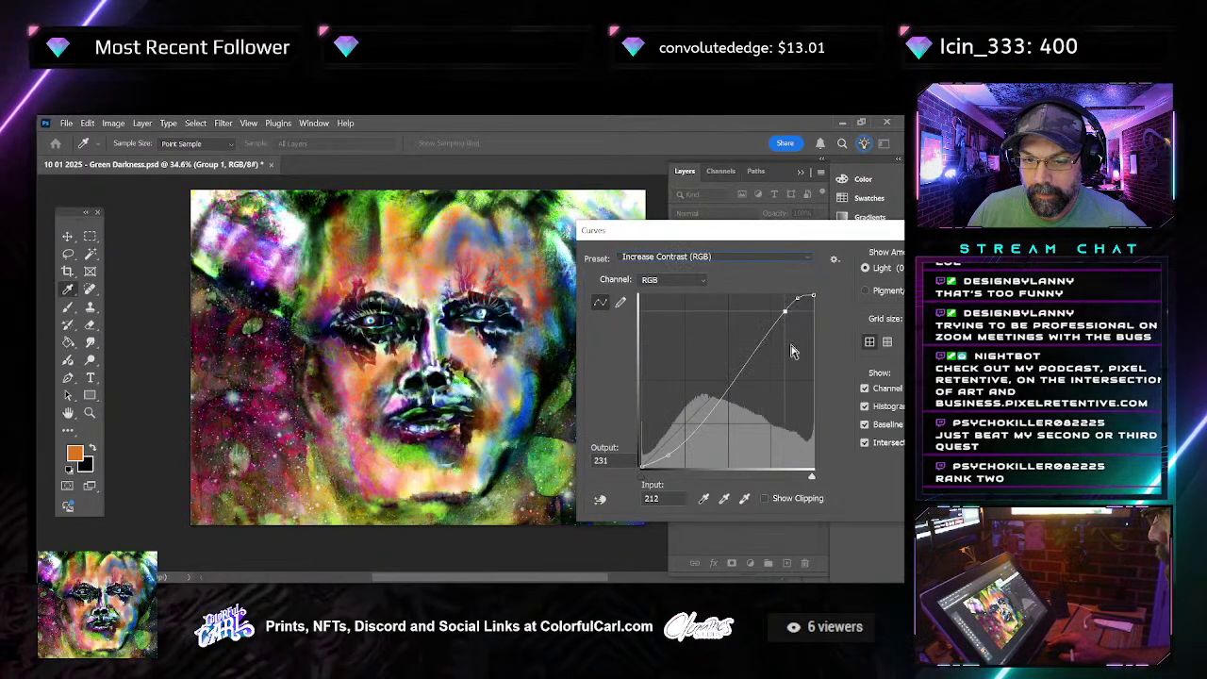
drag(859, 238, 765, 236)
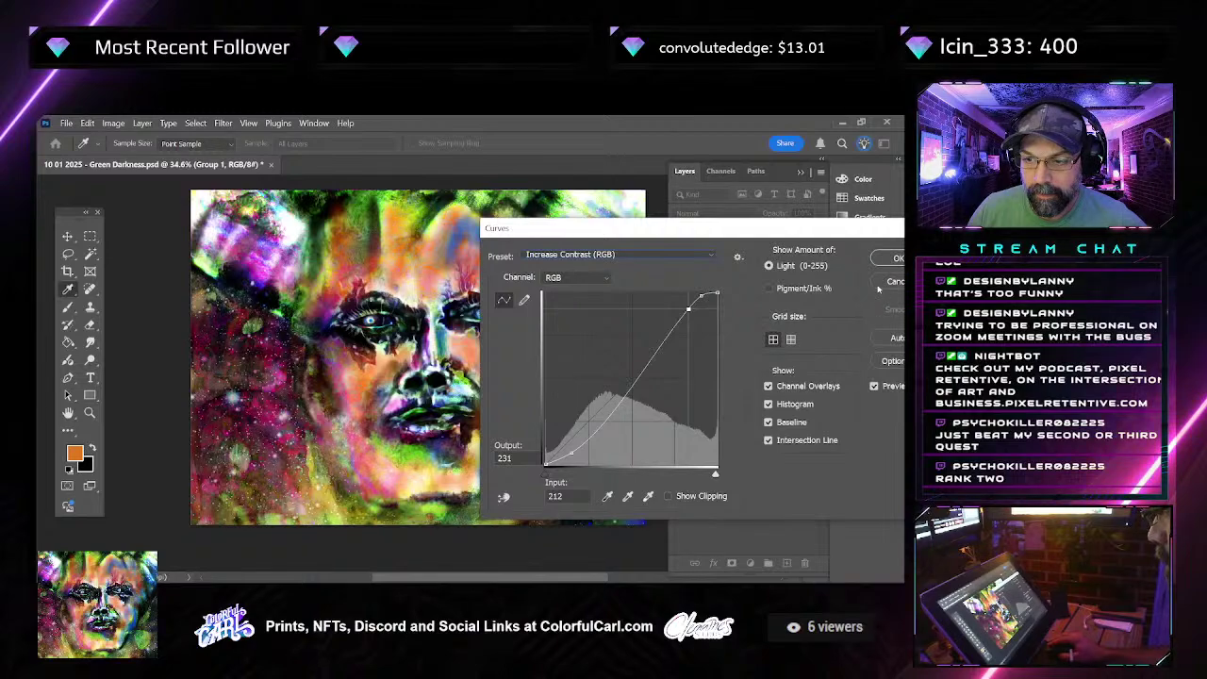
click(893, 281)
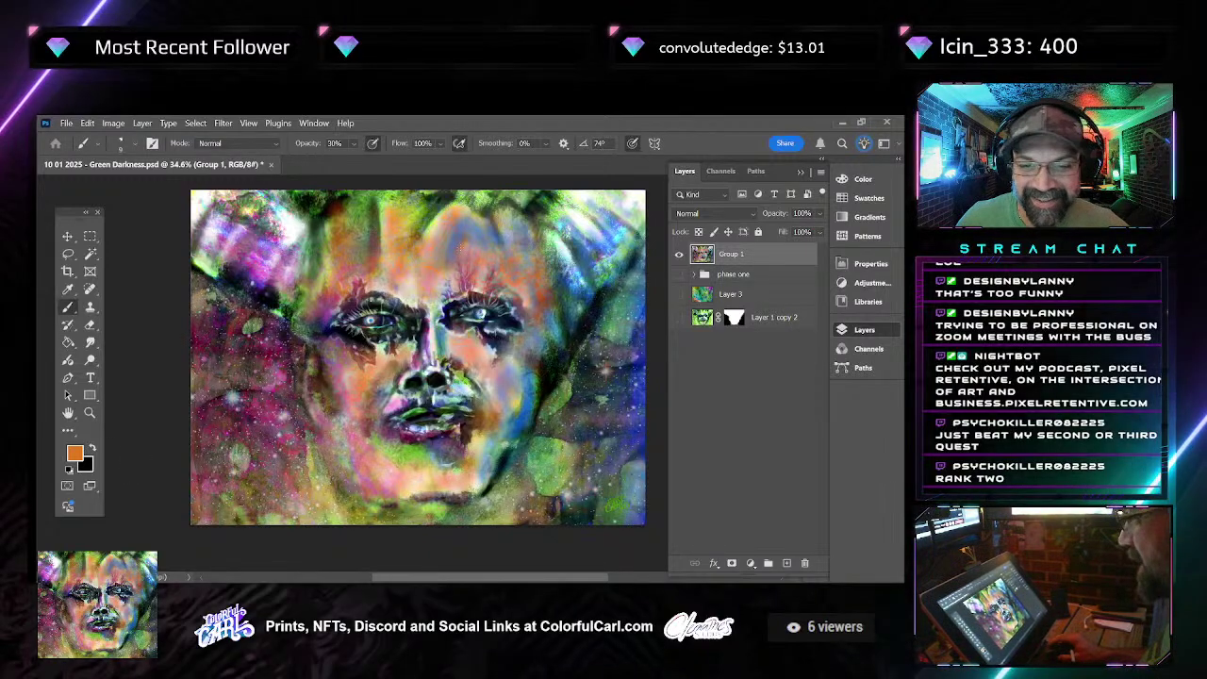
Show Layer 3, try it above Group 1 with the Color blend mode, and revert the change
scroll(446, 238, up, 3)
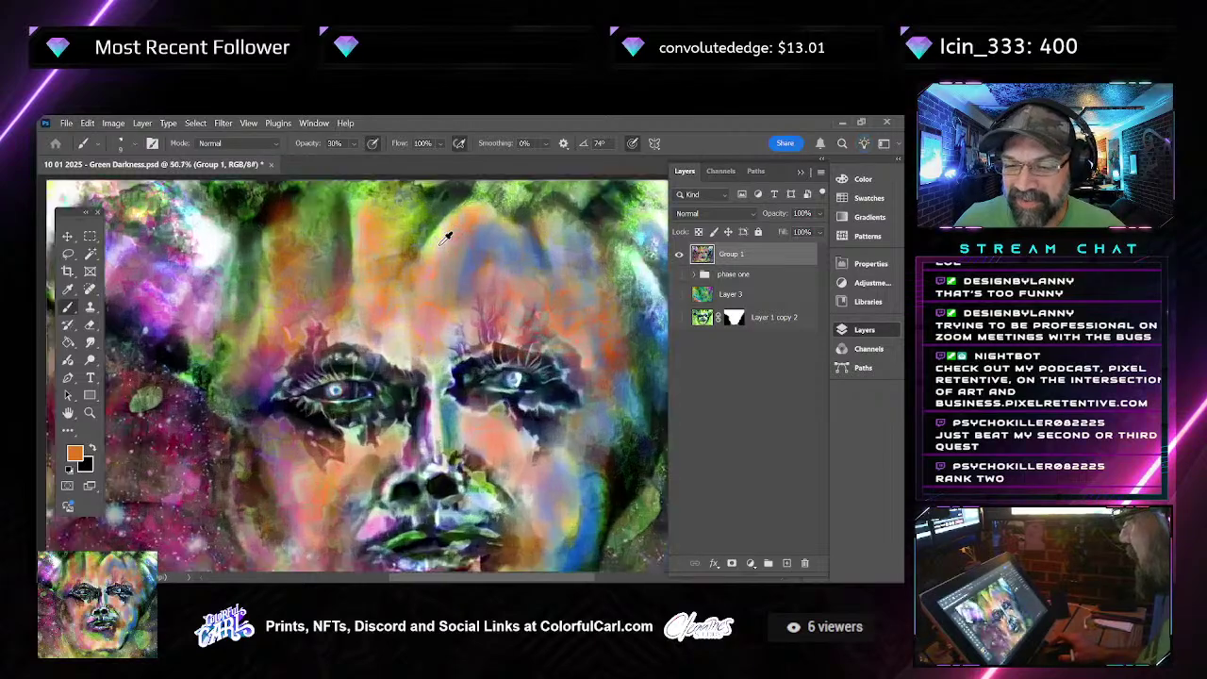
scroll(458, 289, down, 4)
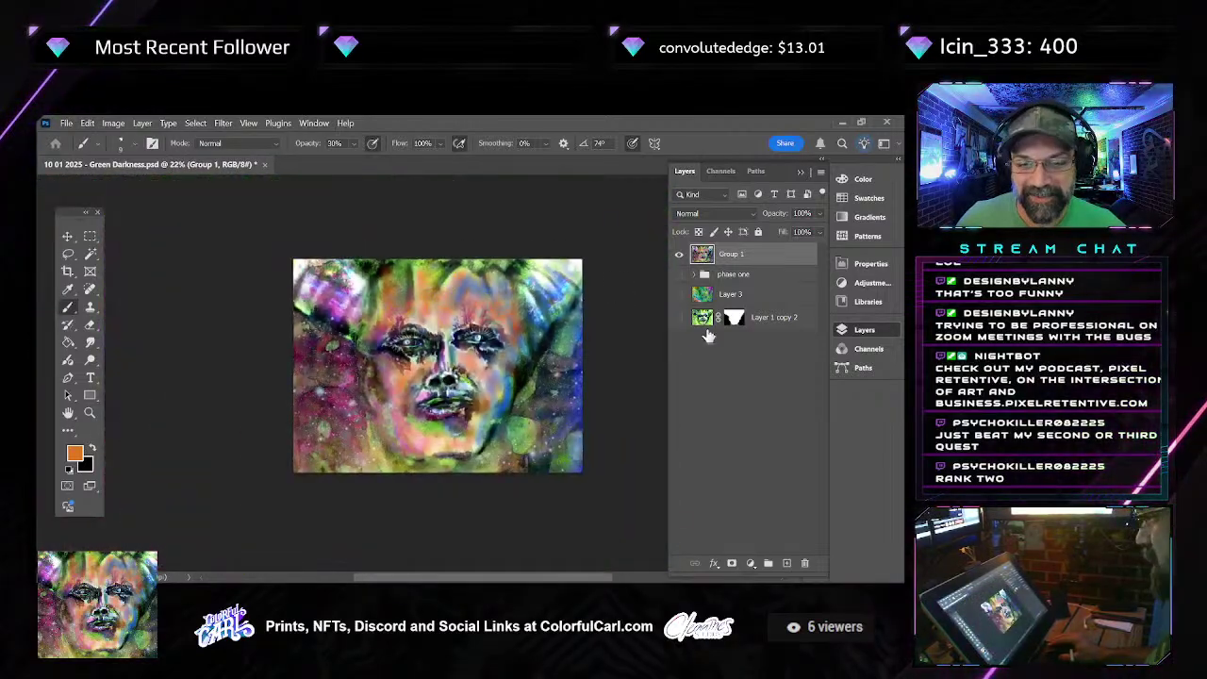
drag(747, 298, 732, 251)
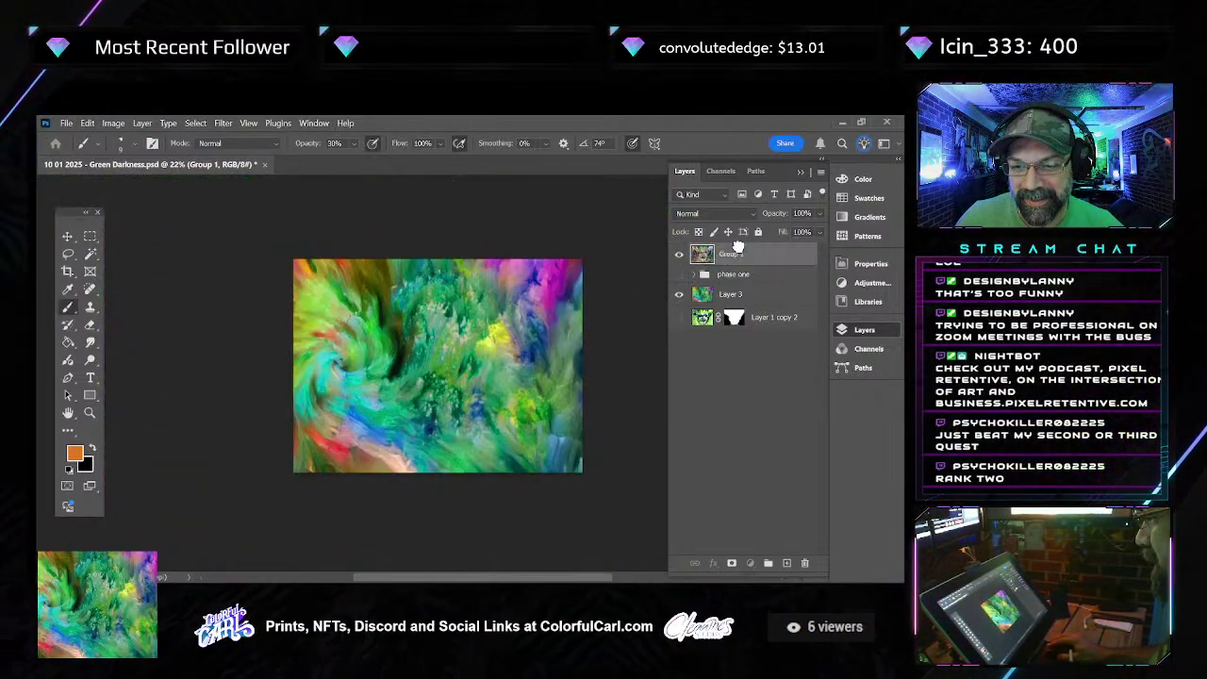
click(713, 213)
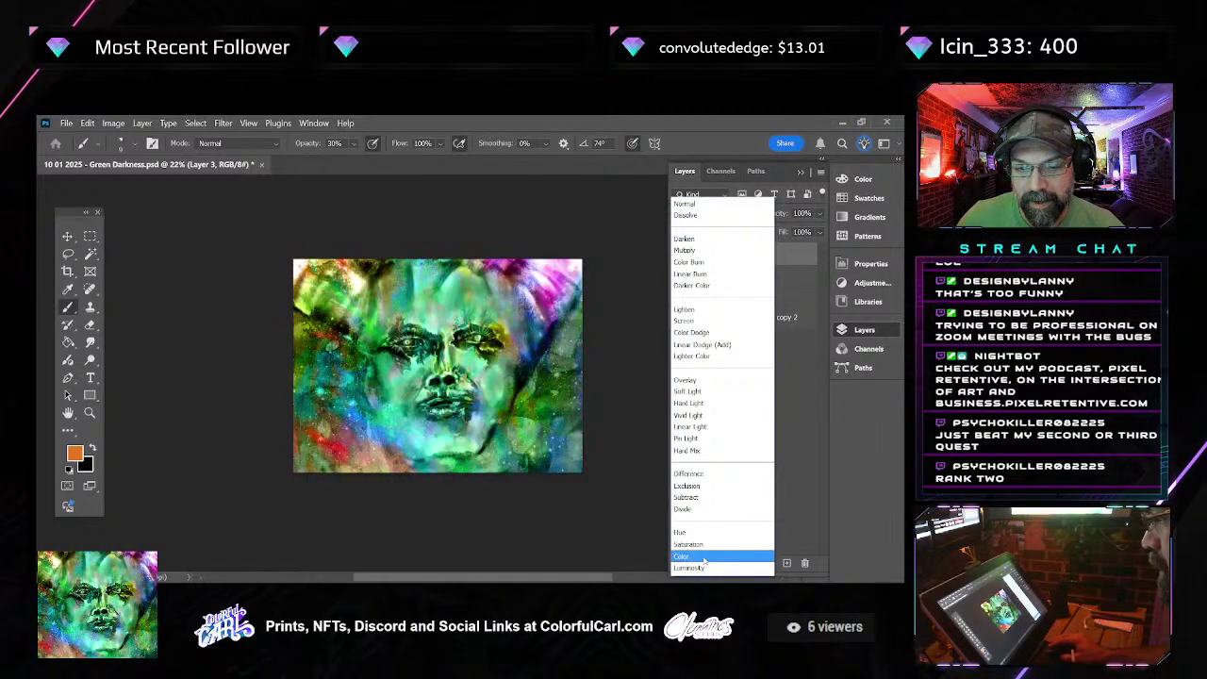
key(Escape)
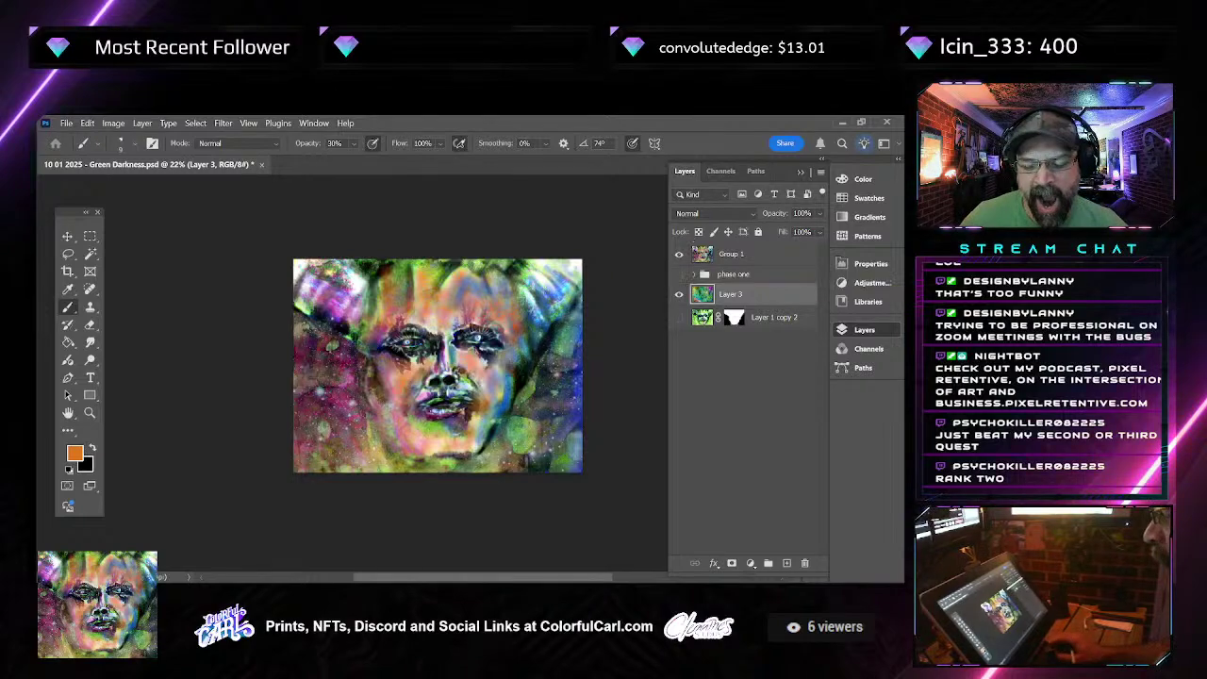
Select the Group 1 layer, set the brush size to 20, and sample pale green from just below the left eye
scroll(288, 304, up, 5)
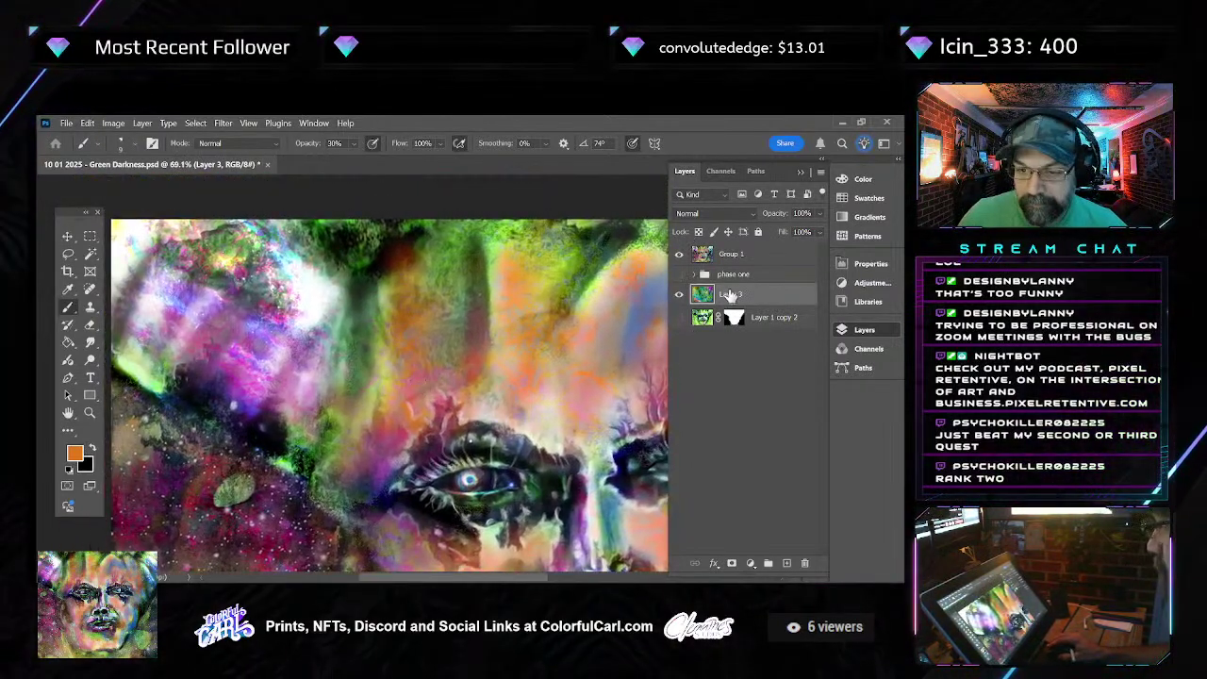
click(727, 257)
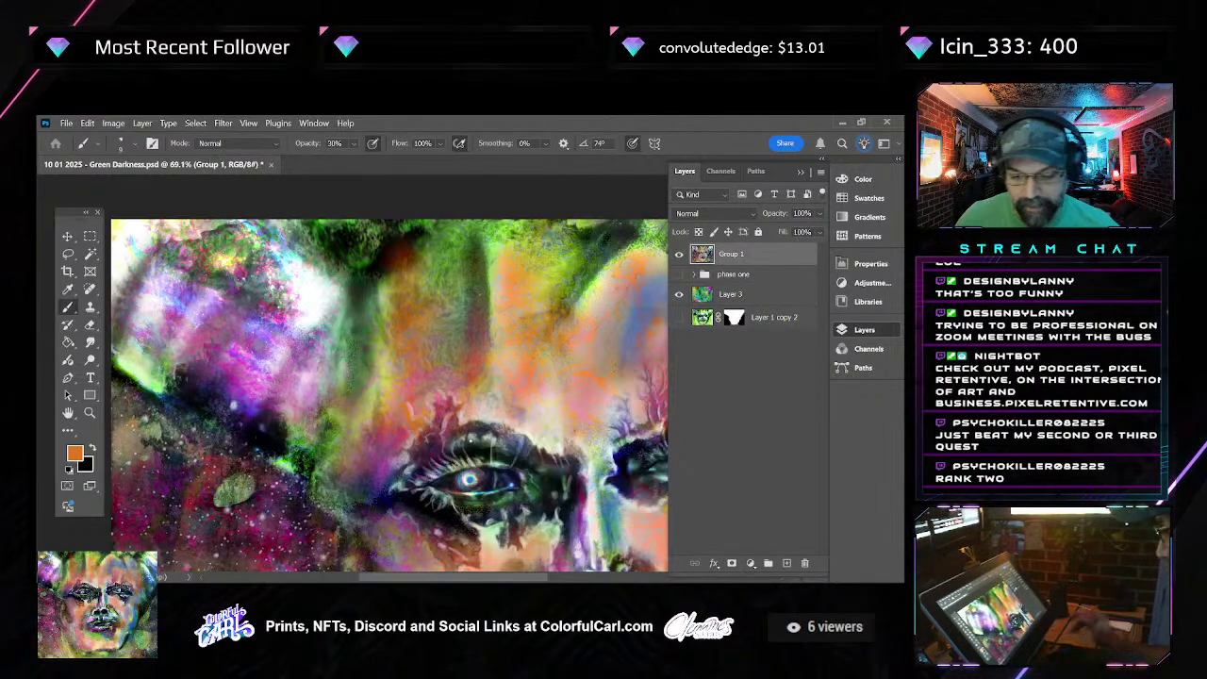
key(])
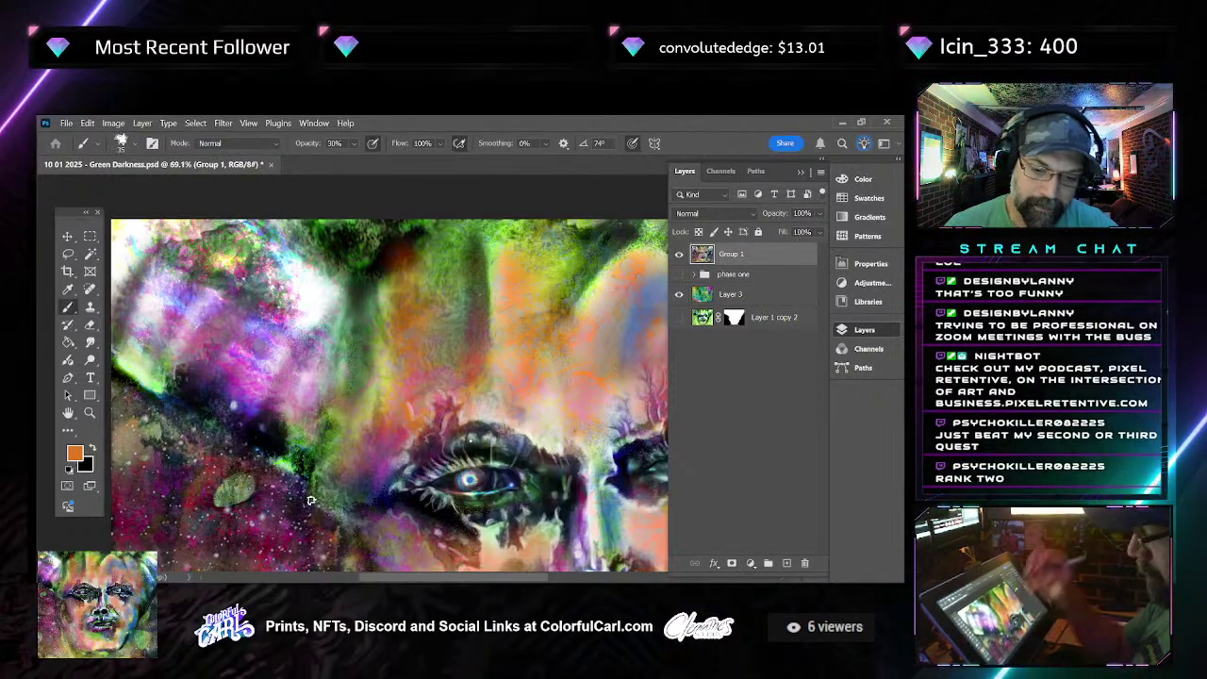
drag(442, 451, 424, 412)
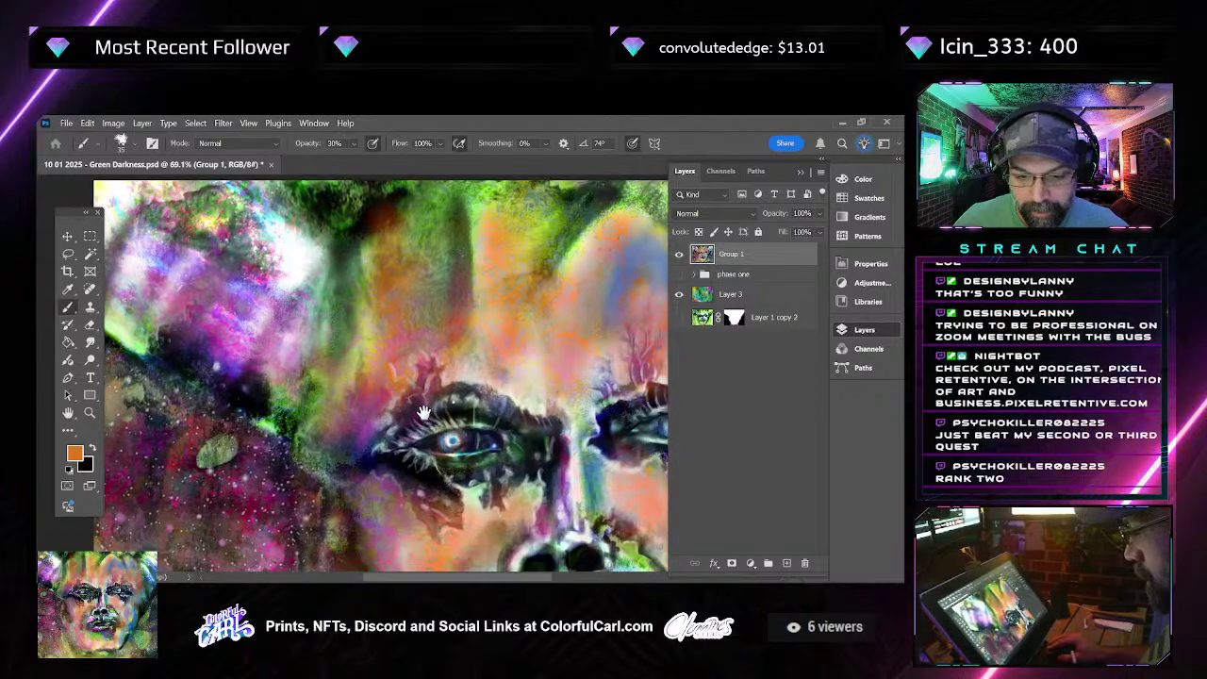
alt+click(476, 486)
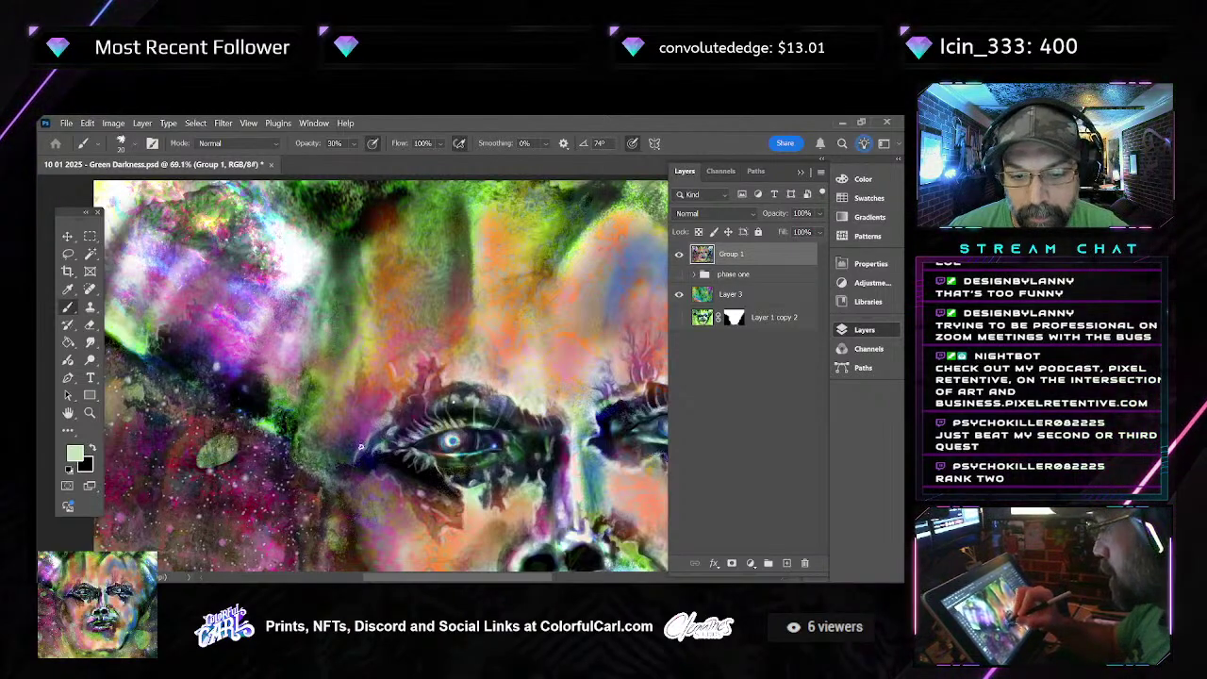
drag(355, 461, 348, 404)
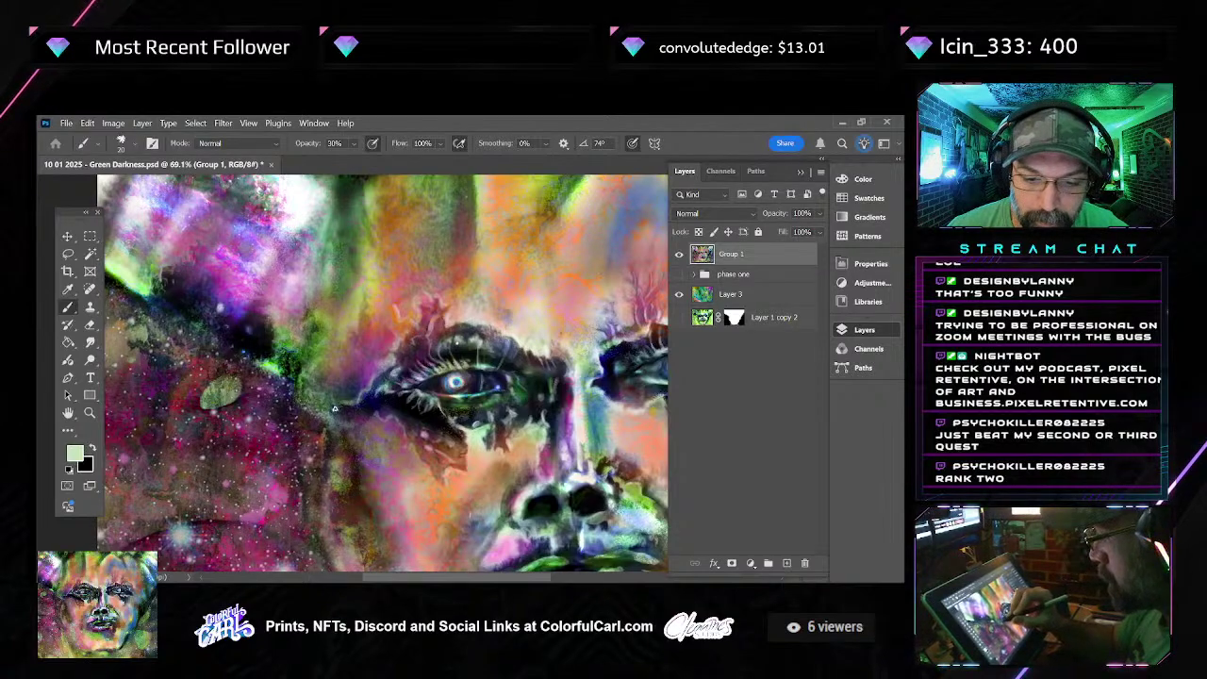
Set the brush to Color Dodge mode at size 10 and brighten the edges of the dark paint around the left eye
click(236, 143)
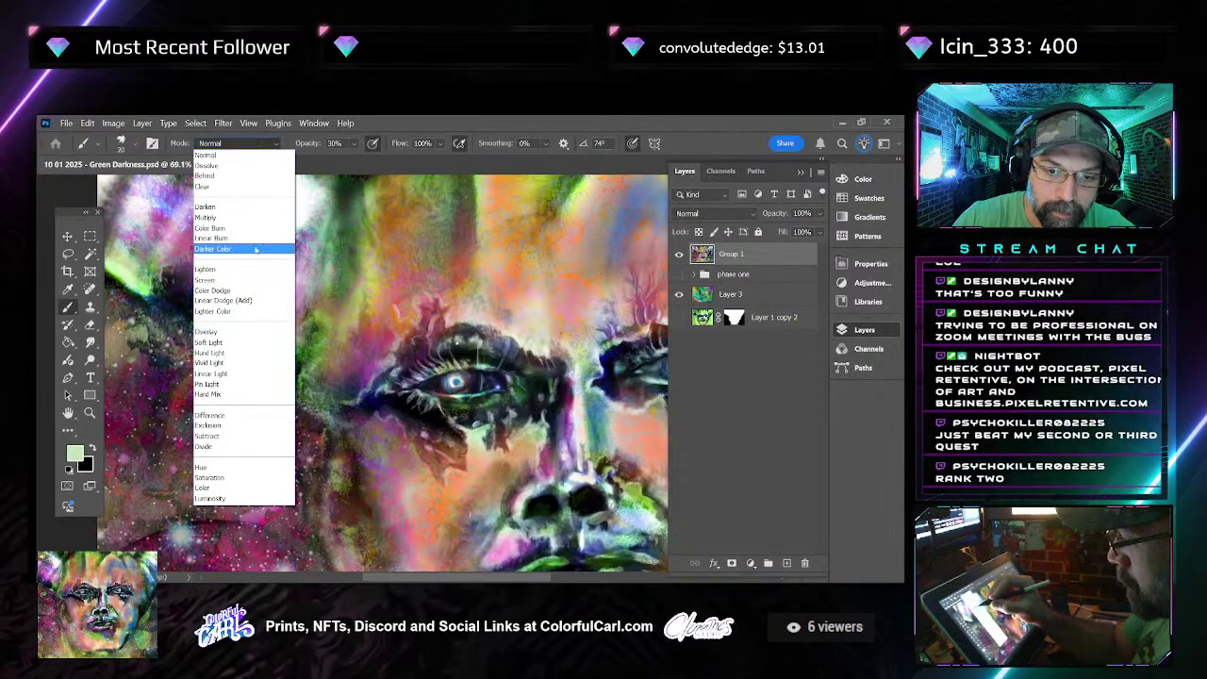
click(236, 291)
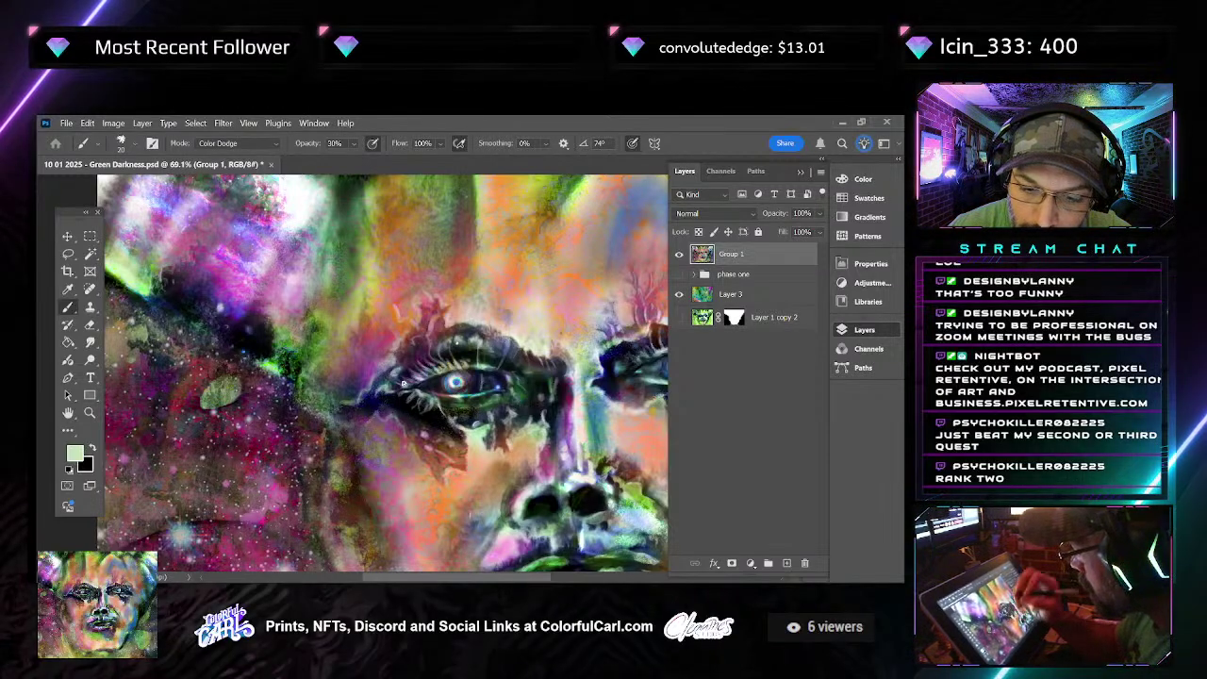
scroll(398, 400, up, 2)
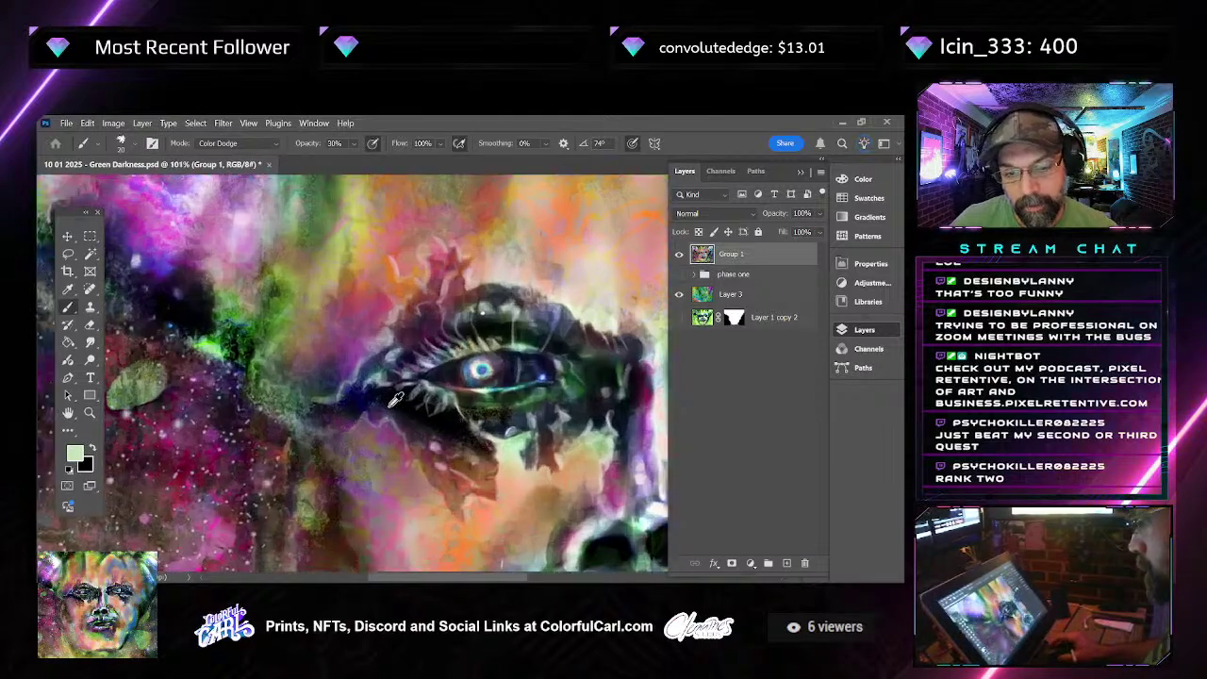
scroll(397, 400, up, 1)
key(bracketright)
key(bracketright)
key(bracketright)
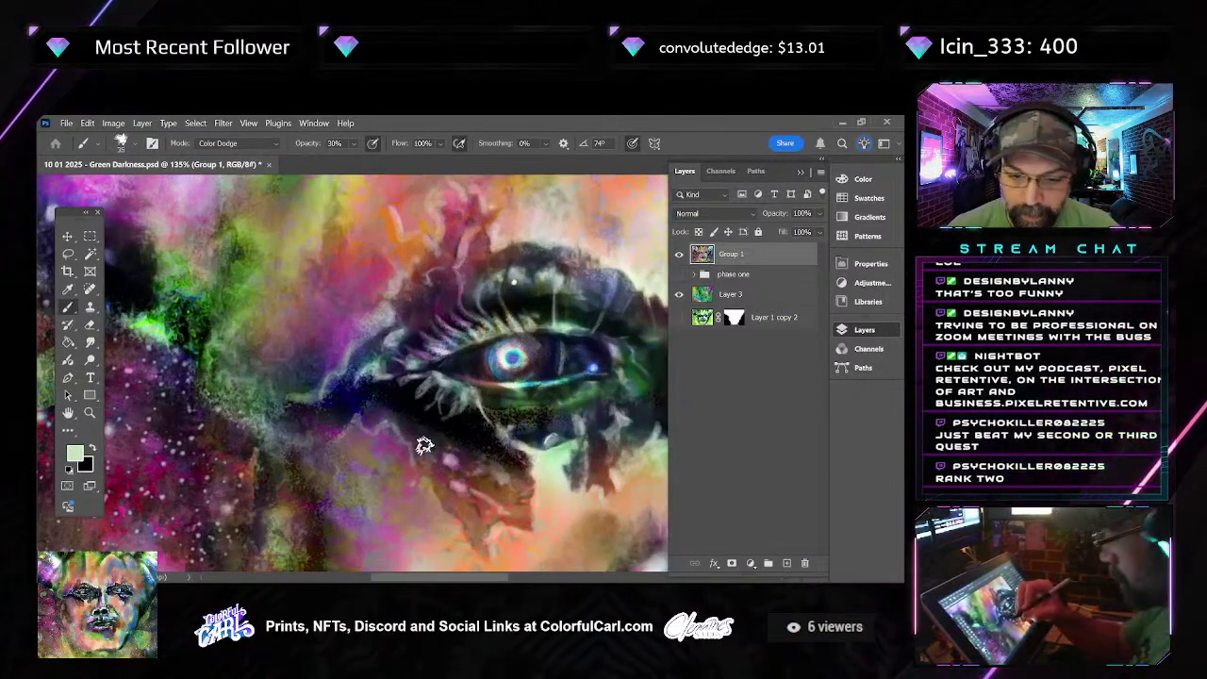
key(bracketleft)
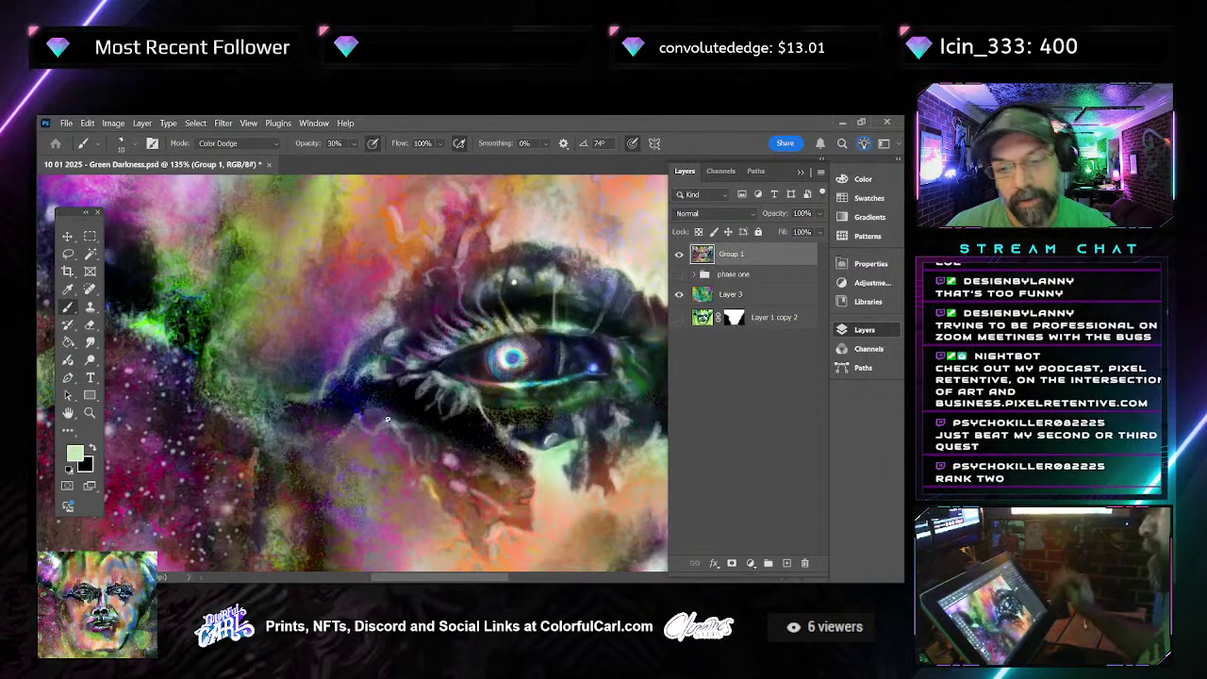
scroll(405, 423, down, 3)
drag(478, 445, 455, 436)
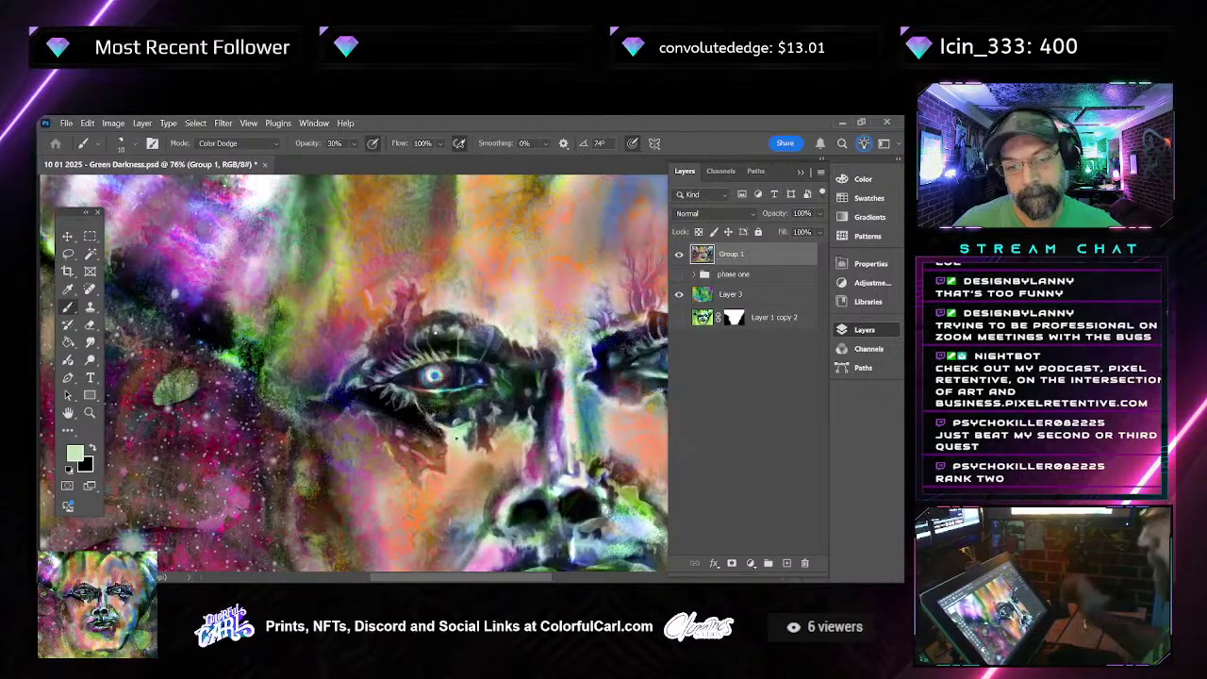
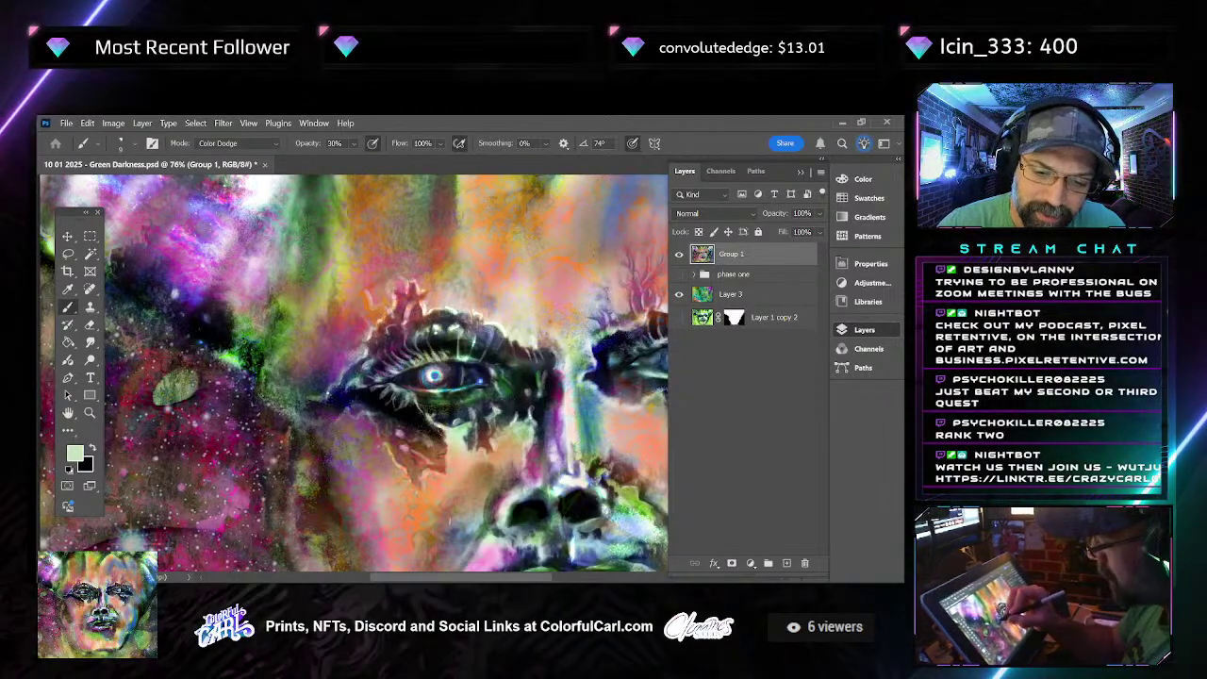
Brighten the highlights along the nose bridge, nostrils and upper lip with pale green Color Dodge strokes
scroll(353, 373, down, 1)
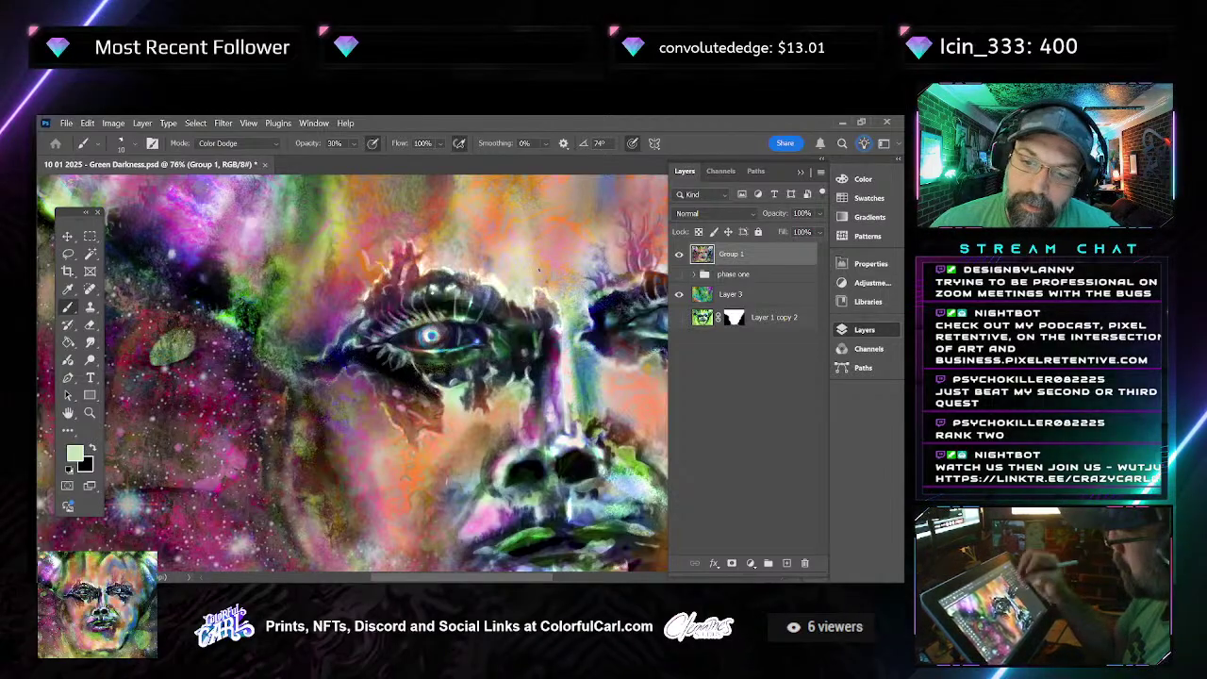
drag(579, 390, 577, 364)
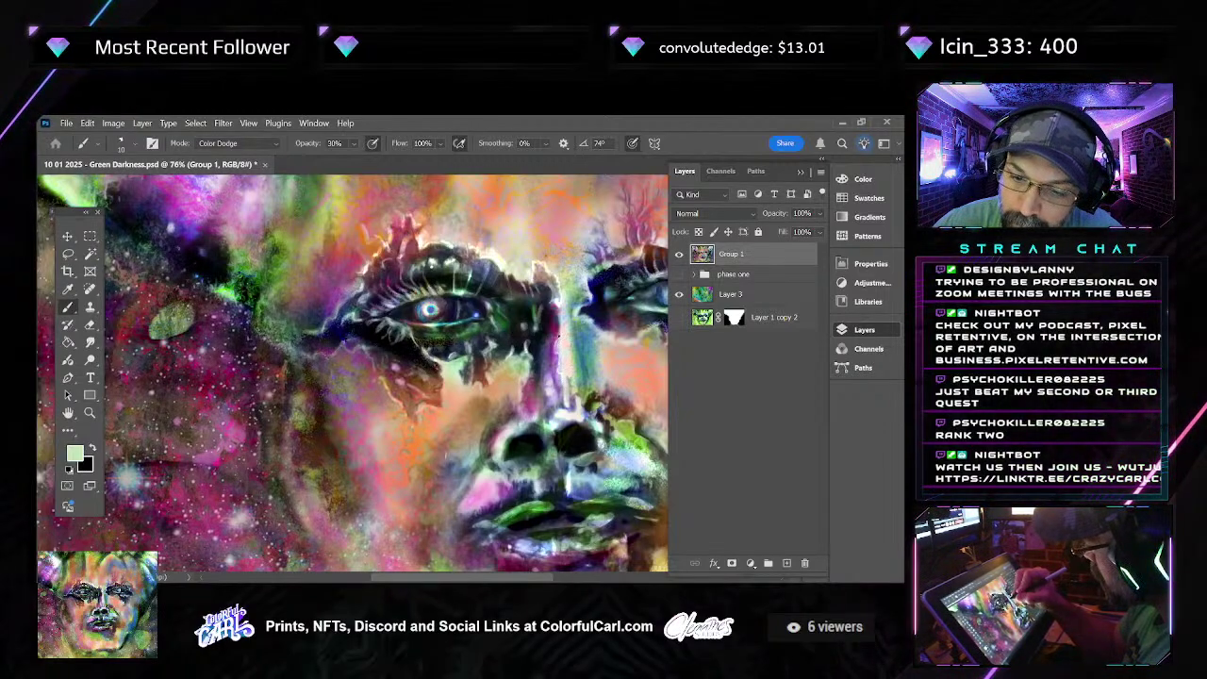
drag(574, 371, 572, 342)
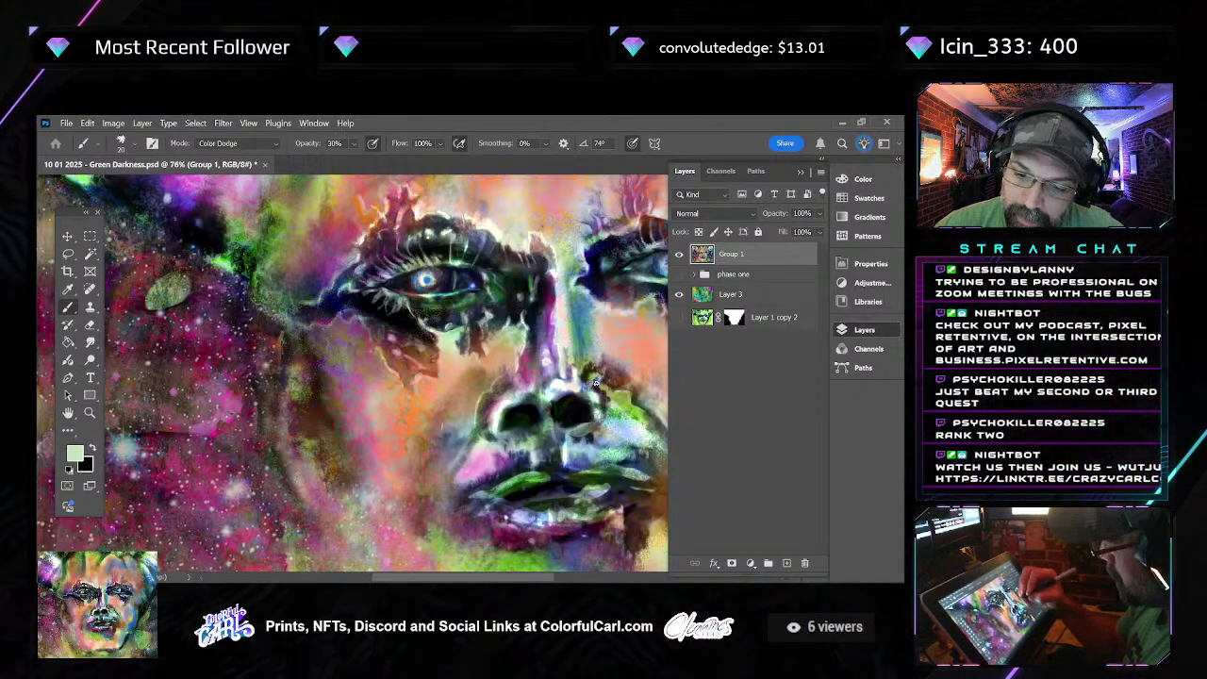
drag(553, 441, 550, 412)
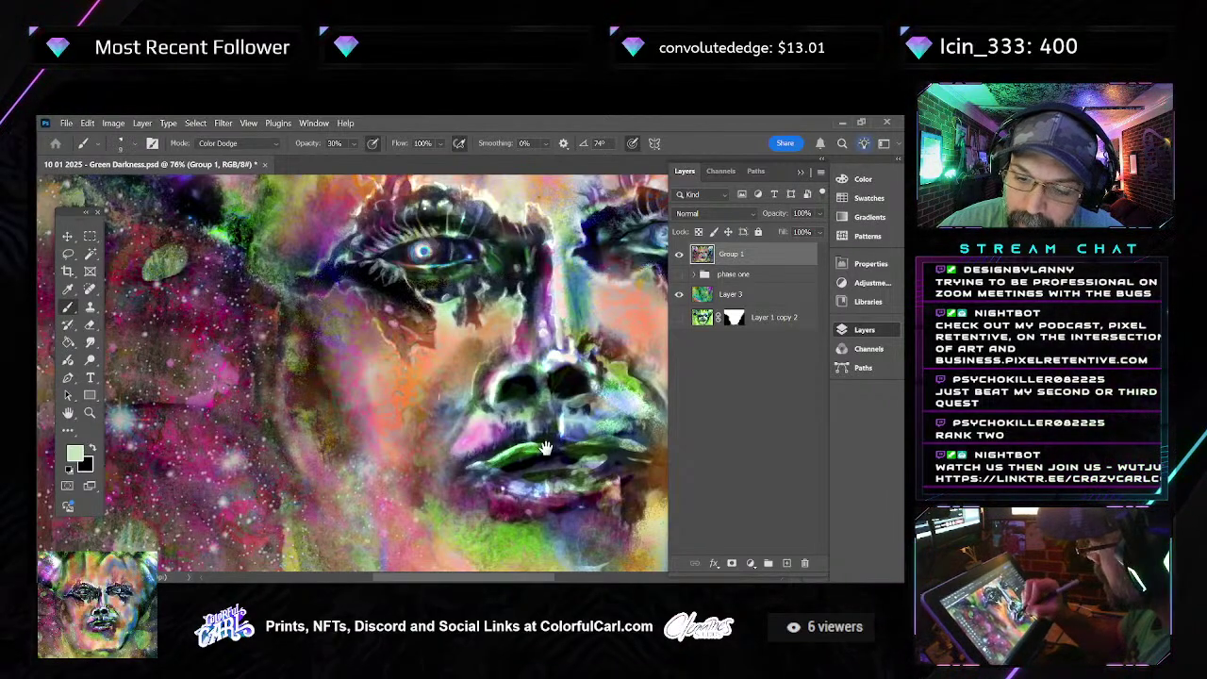
drag(488, 460, 453, 461)
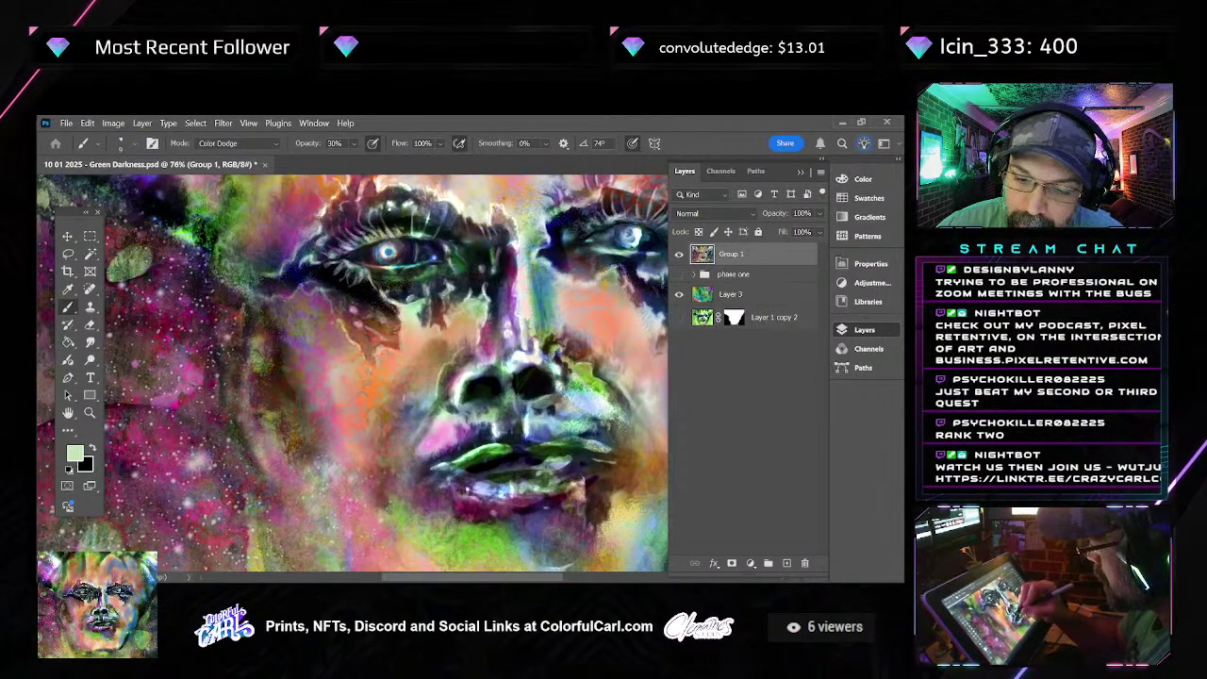
drag(432, 453, 458, 440)
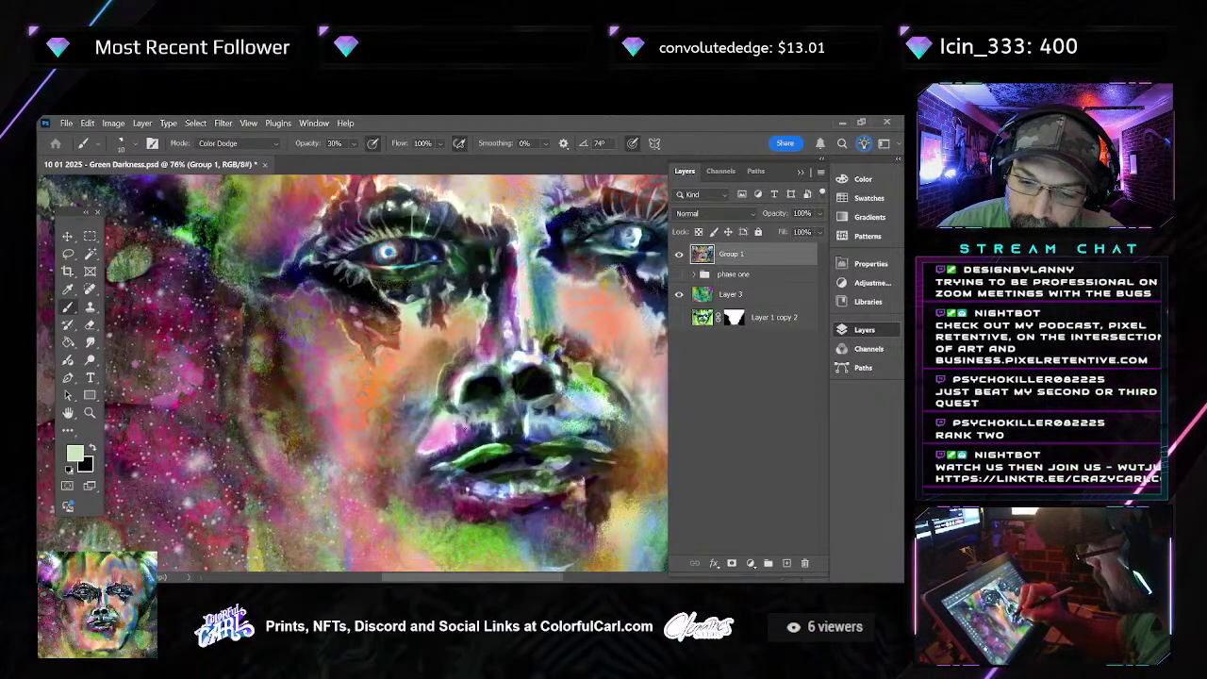
Brighten the edges of the dark paint and the lashes around the right-hand eye with fine pale green Color Dodge strokes
mouse_move(452, 428)
mouse_down()
mouse_move(475, 429)
mouse_move(463, 406)
mouse_up()
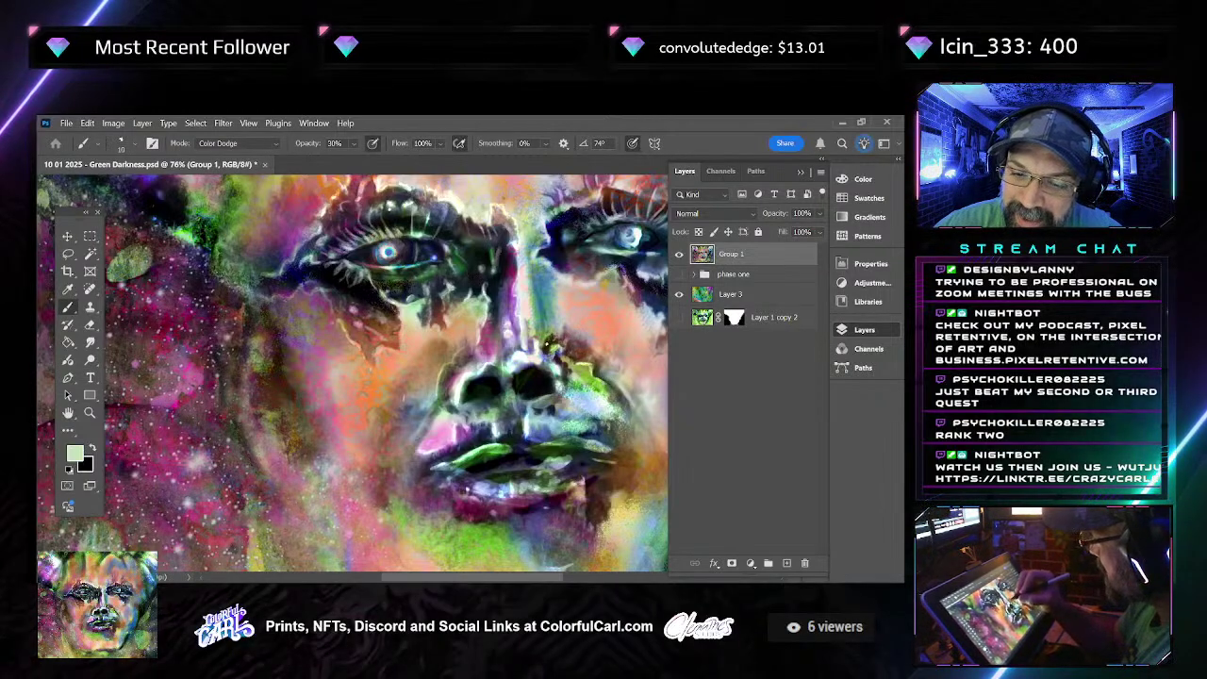
drag(353, 373, 313, 363)
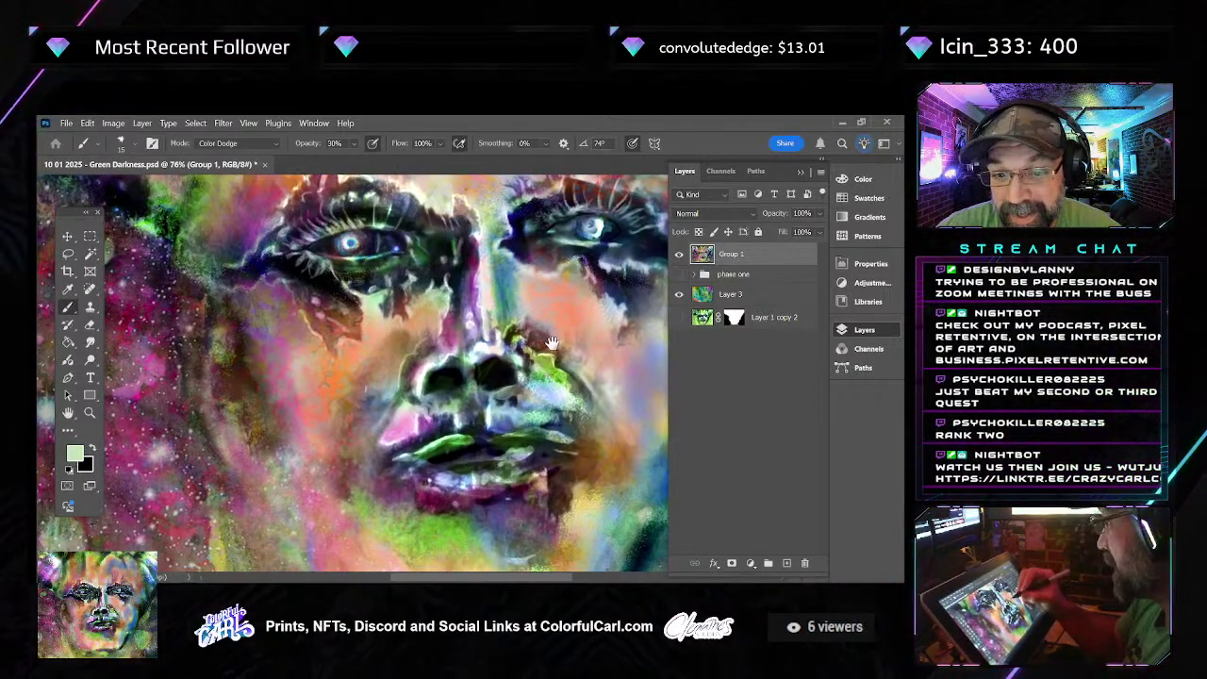
drag(552, 342, 547, 397)
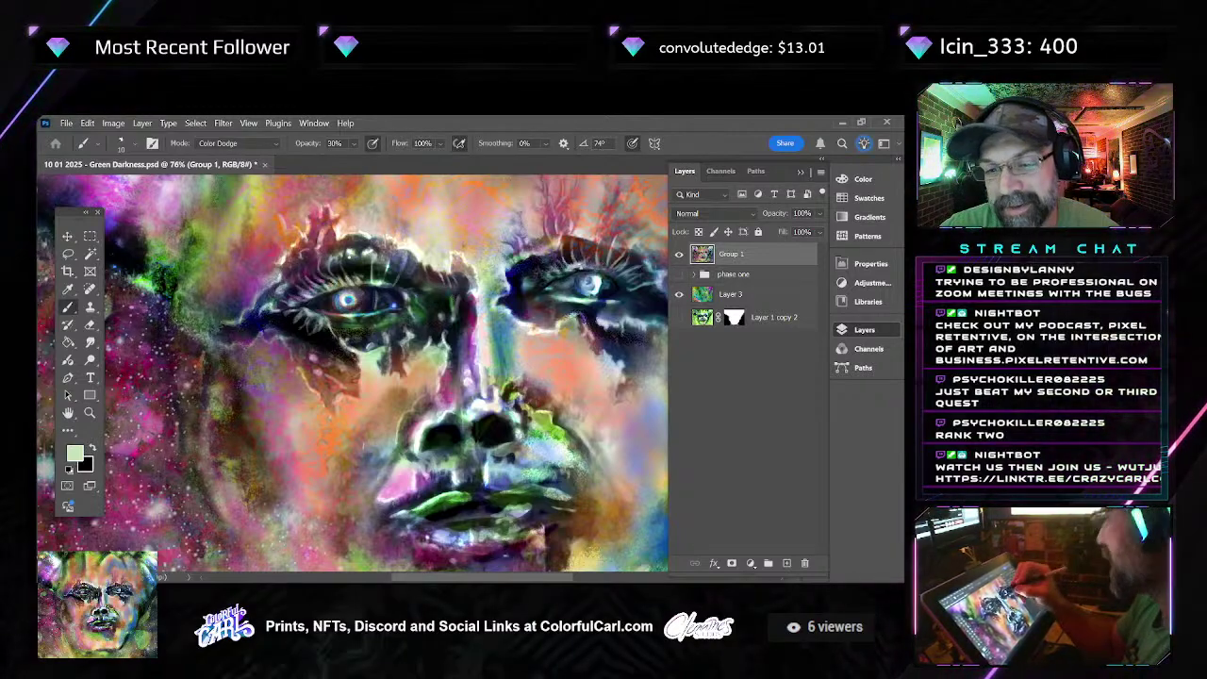
drag(581, 246, 507, 274)
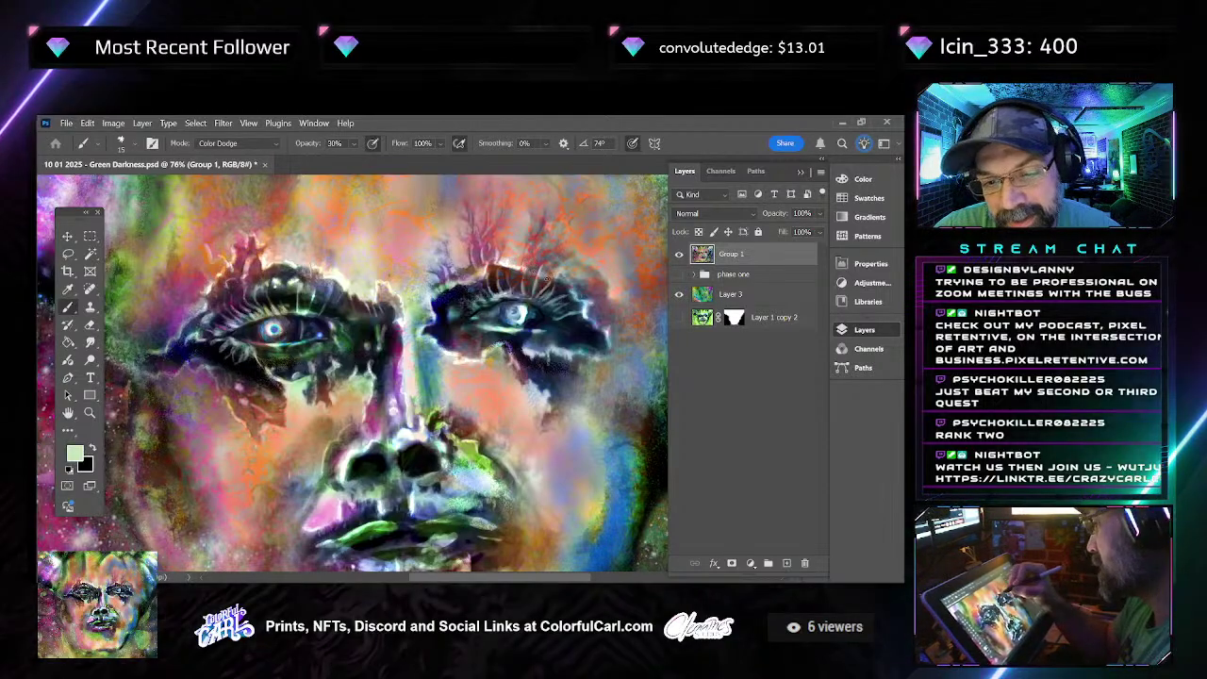
drag(517, 268, 530, 271)
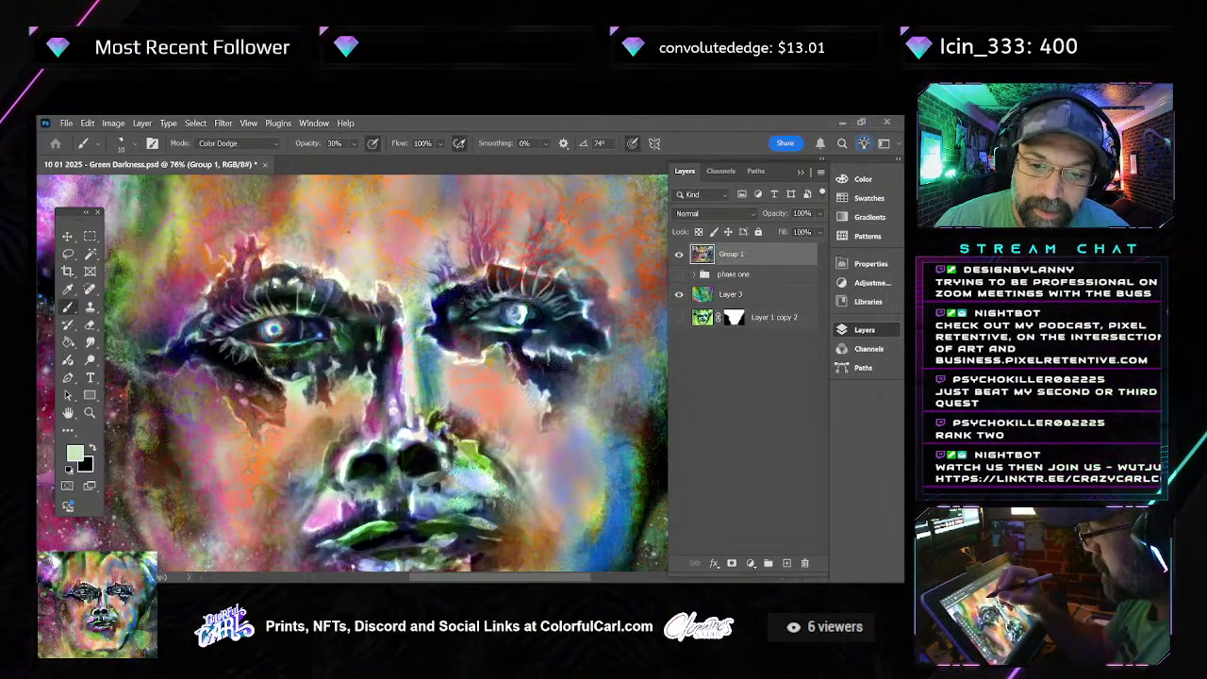
Paint thin curved Color Dodge highlights across the orange area of the forehead with the brush at size 10
drag(339, 259, 302, 307)
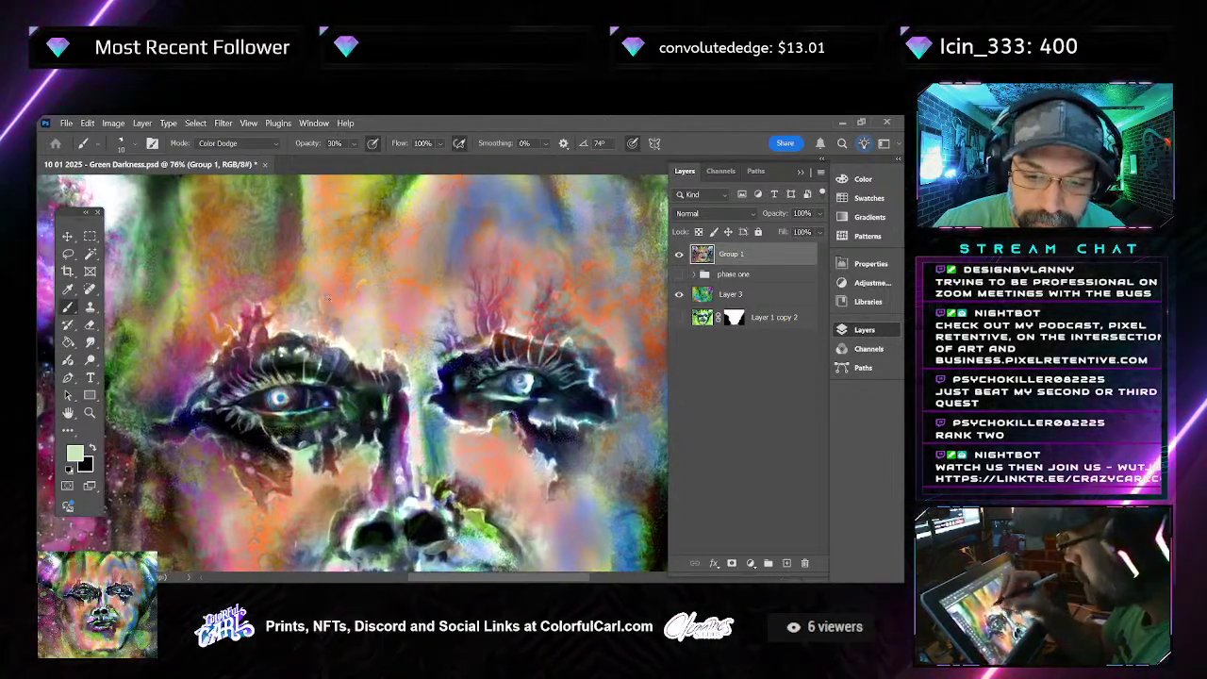
key(ctrl+z)
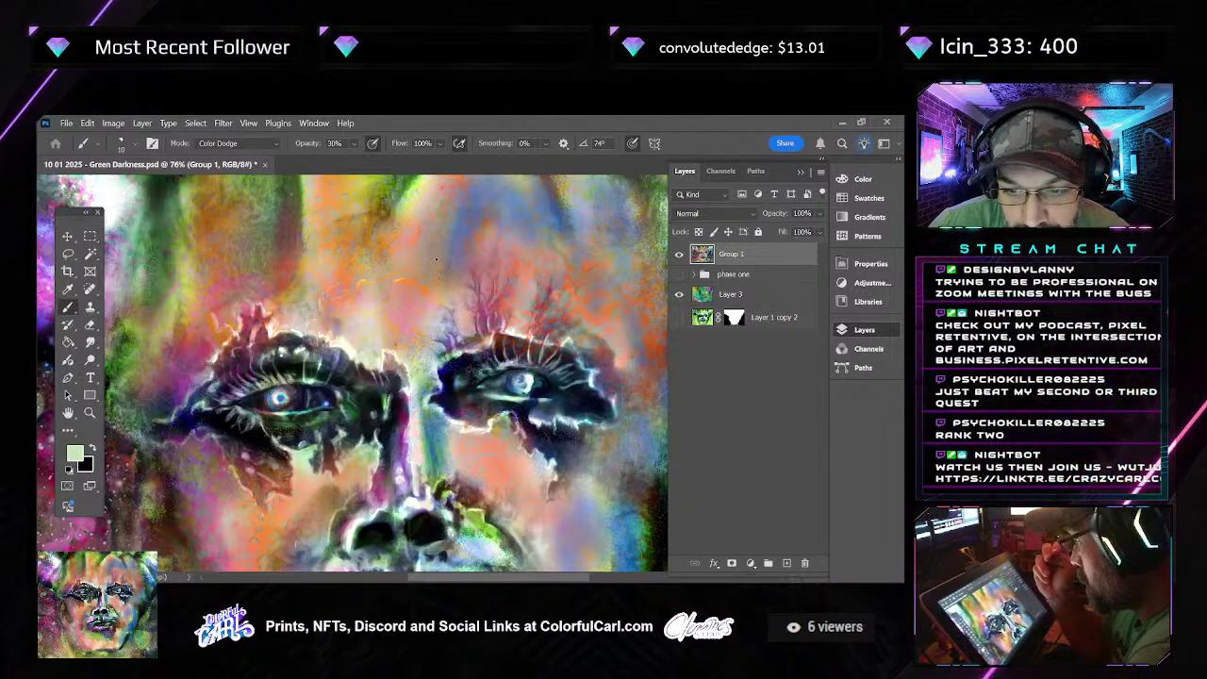
drag(392, 227, 400, 259)
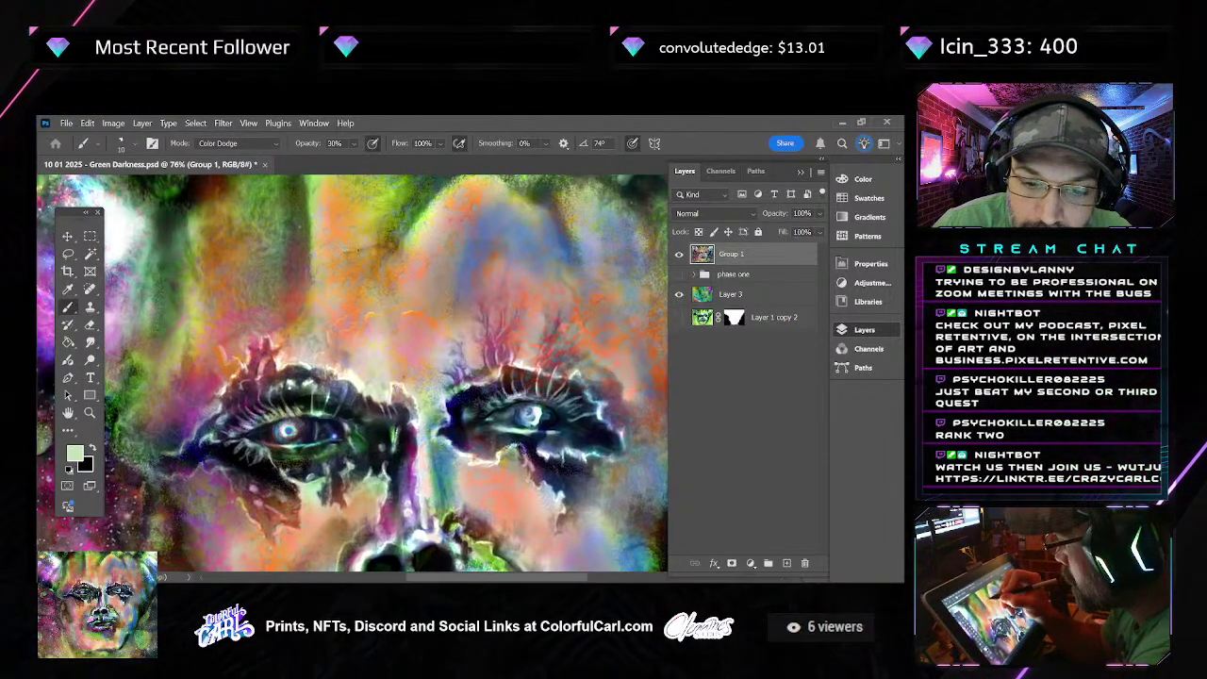
scroll(351, 253, up, 2)
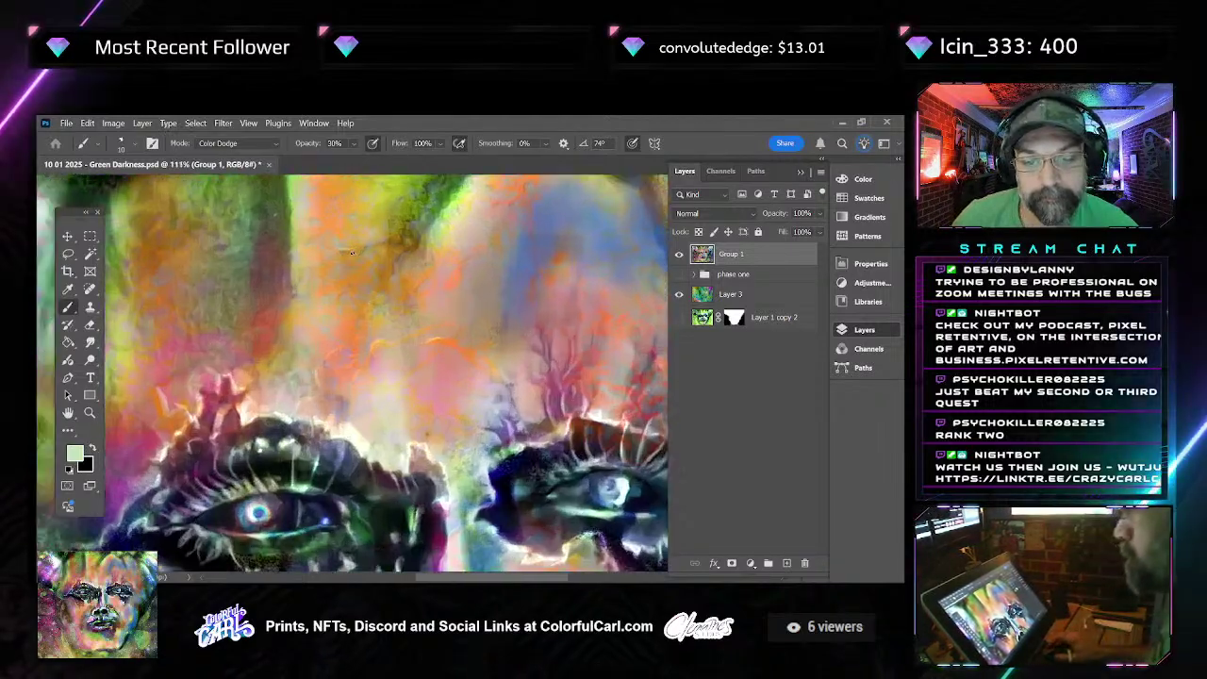
drag(350, 253, 392, 293)
scroll(392, 293, up, 1)
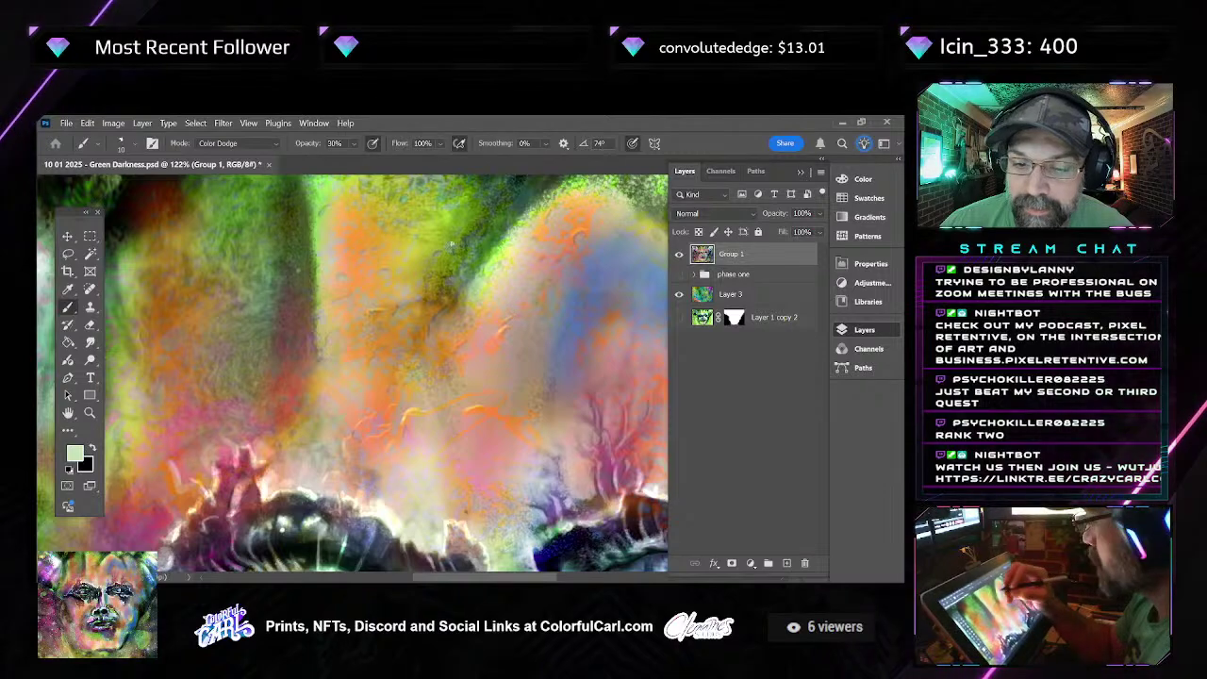
drag(403, 261, 409, 282)
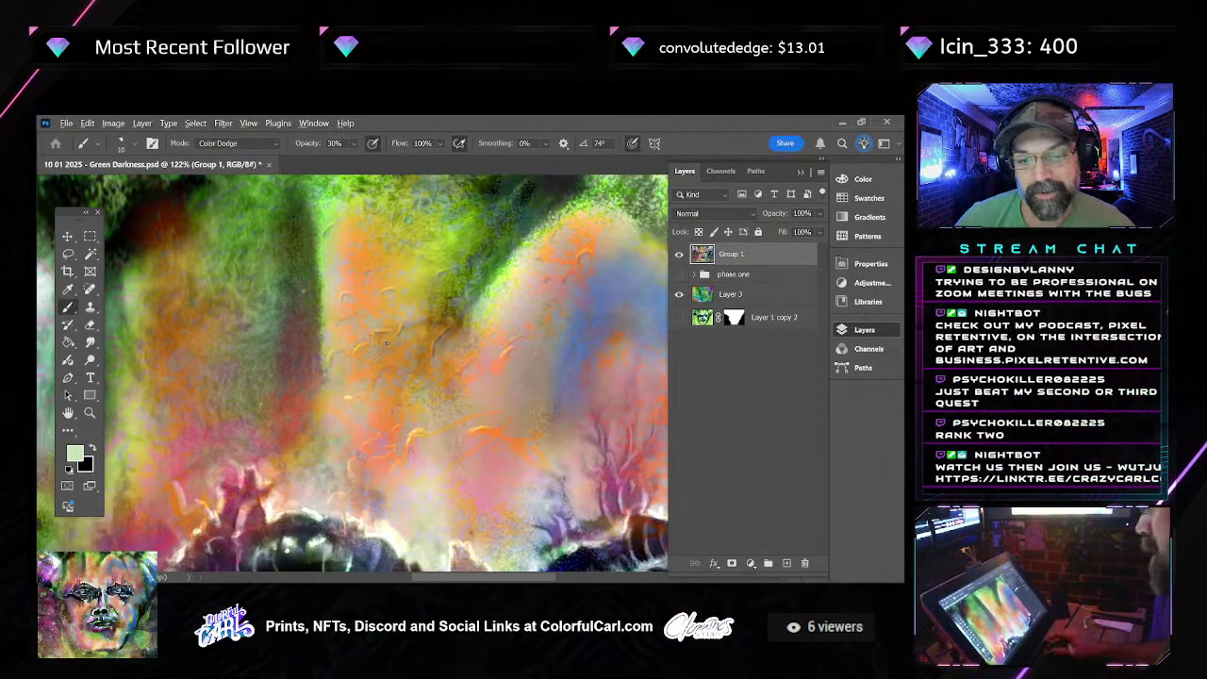
mouse_move(385, 343)
mouse_down()
mouse_move(386, 405)
mouse_move(444, 253)
mouse_up()
drag(333, 326, 377, 352)
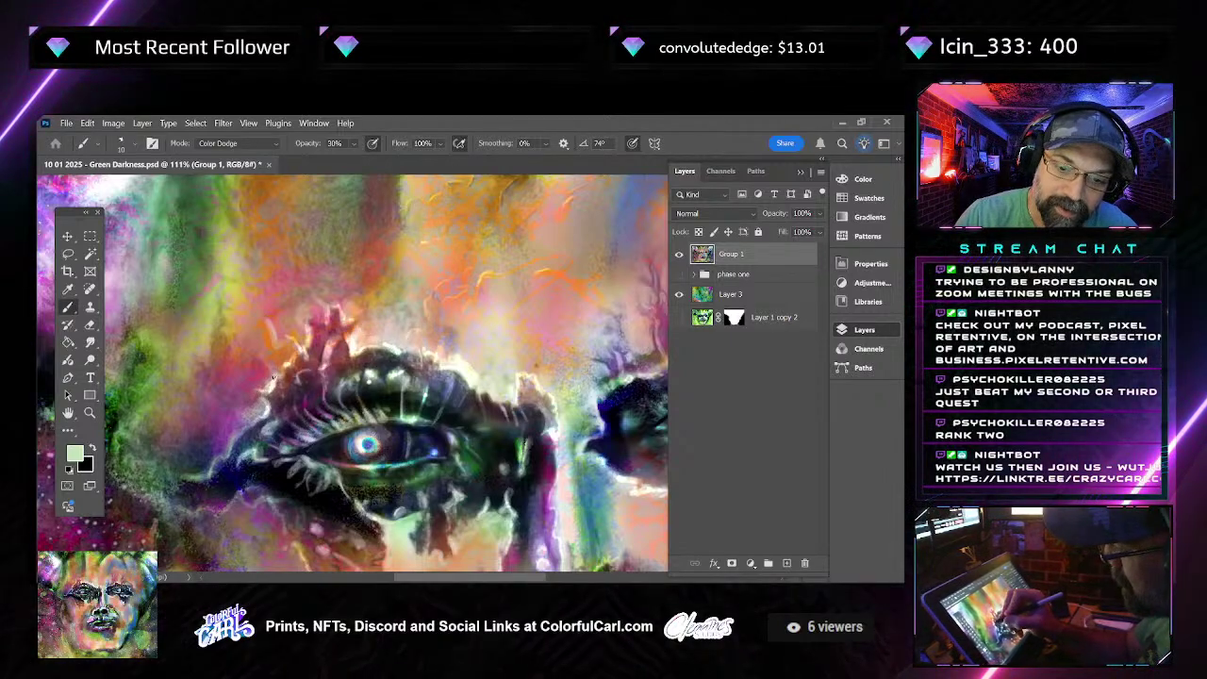
Show the phase one group and switch the Group 1 layer off and on to compare the retouched painting with the earlier version
scroll(490, 364, down, 3)
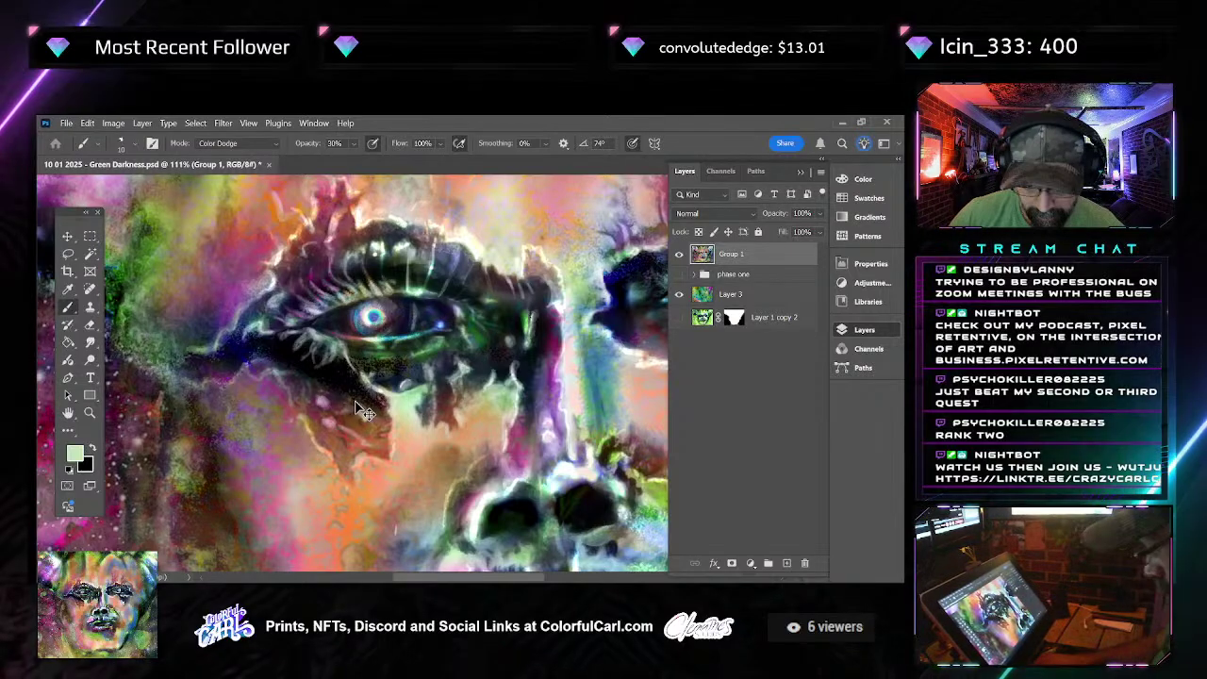
key(ctrl+0)
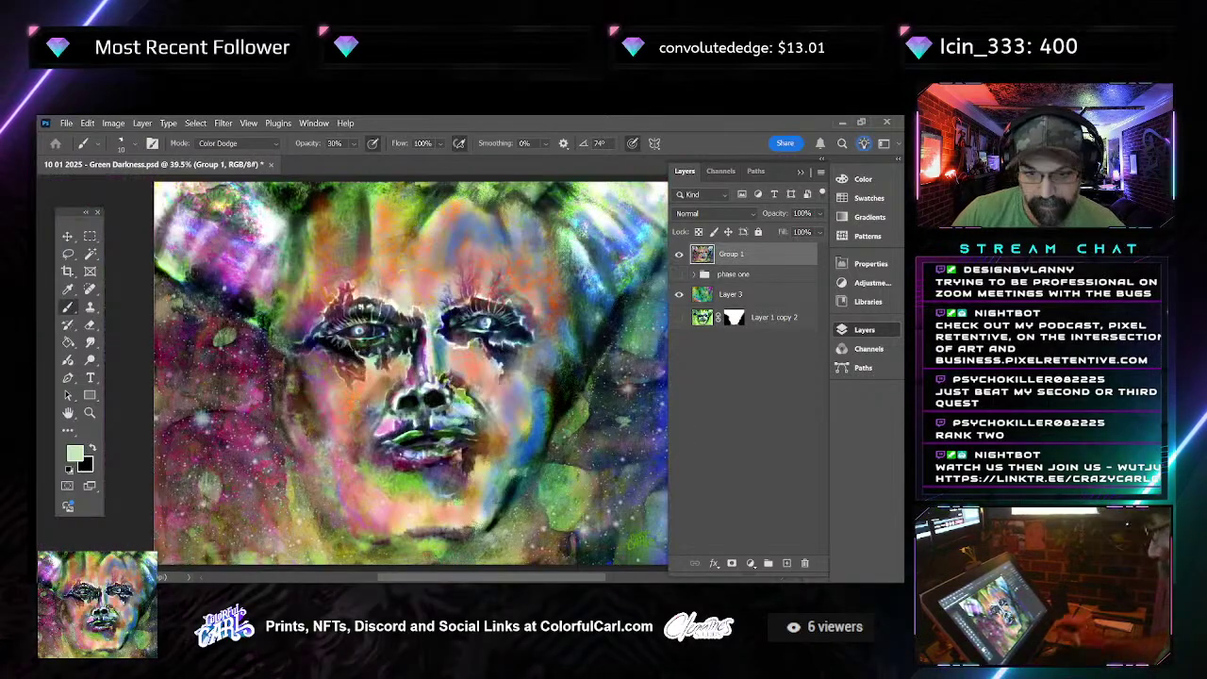
click(679, 274)
click(679, 274)
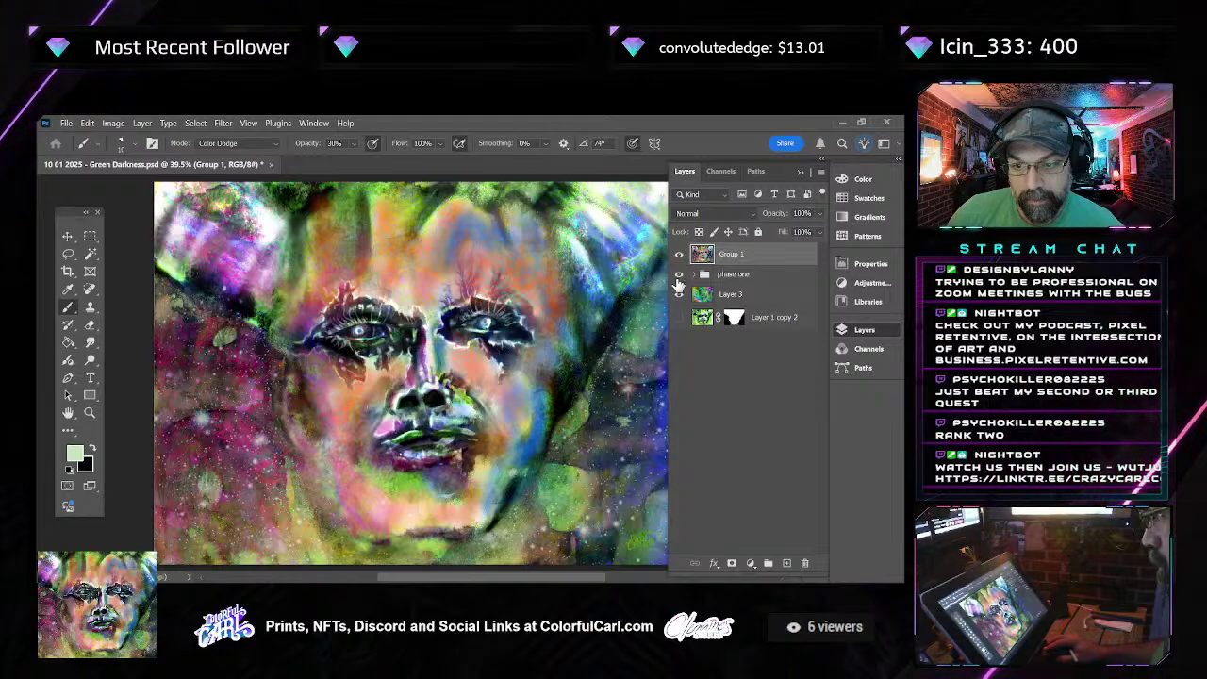
click(679, 255)
click(680, 256)
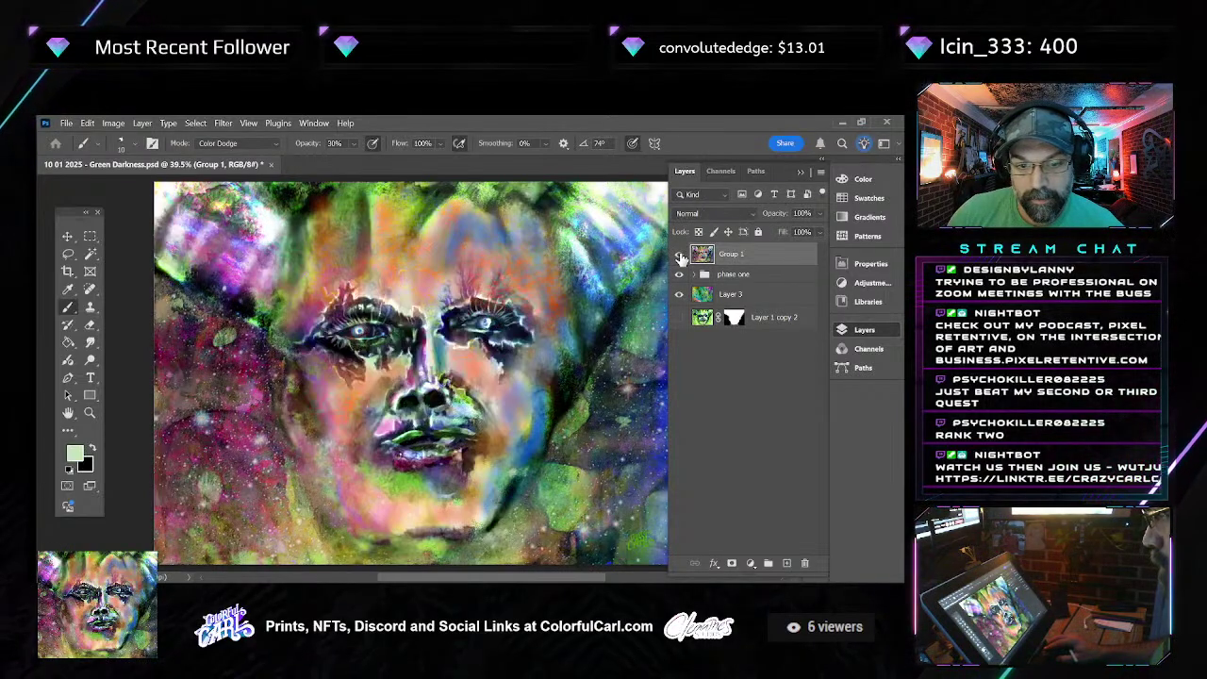
click(680, 256)
click(680, 256)
click(680, 255)
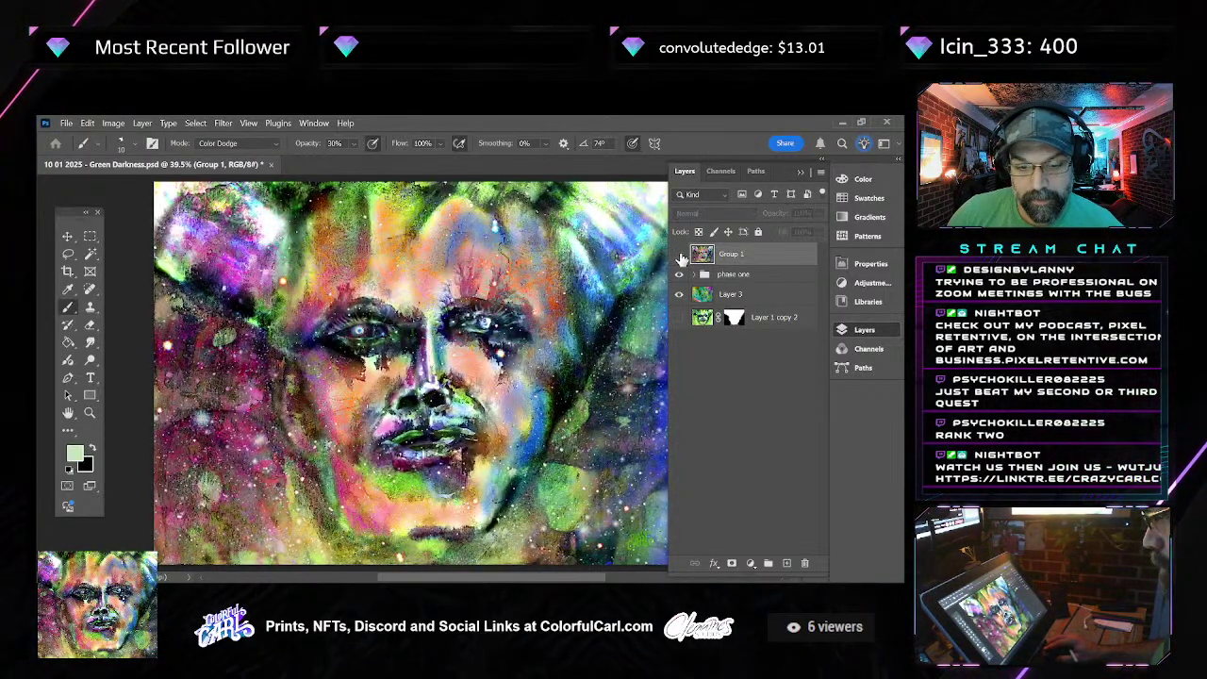
click(679, 256)
Try cloning over the left side of the jaw with the Clone Stamp in Screen mode at size 500, and undo it
scroll(372, 493, up, 3)
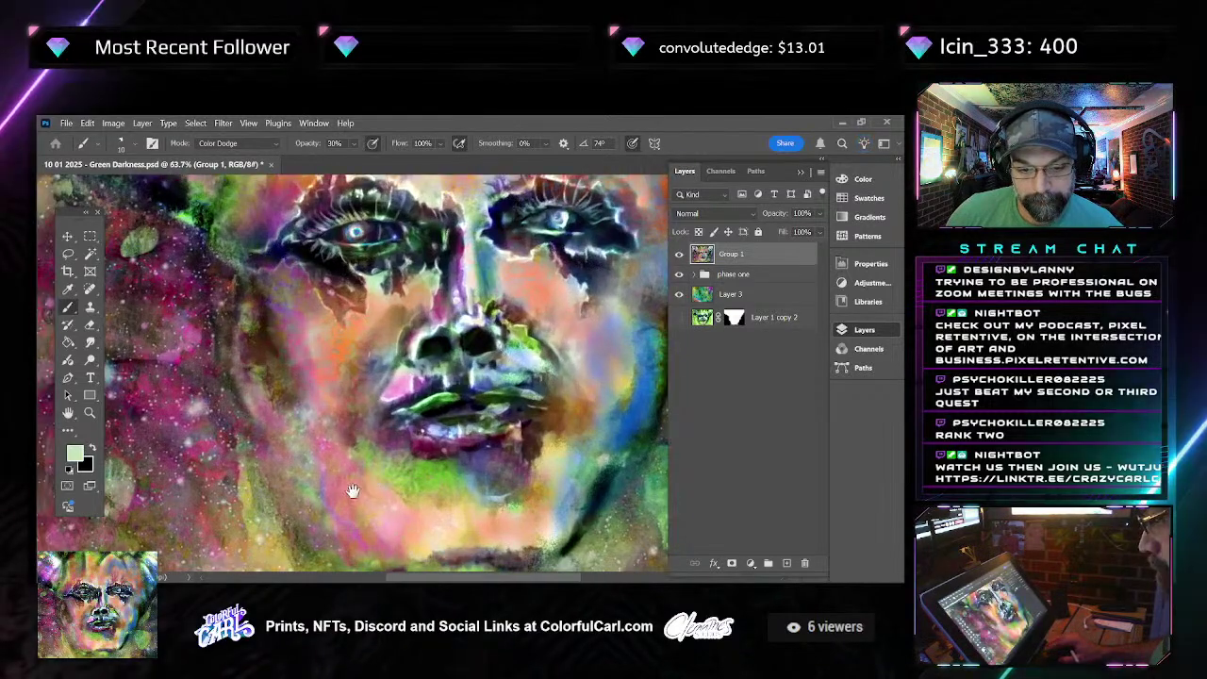
drag(352, 490, 401, 396)
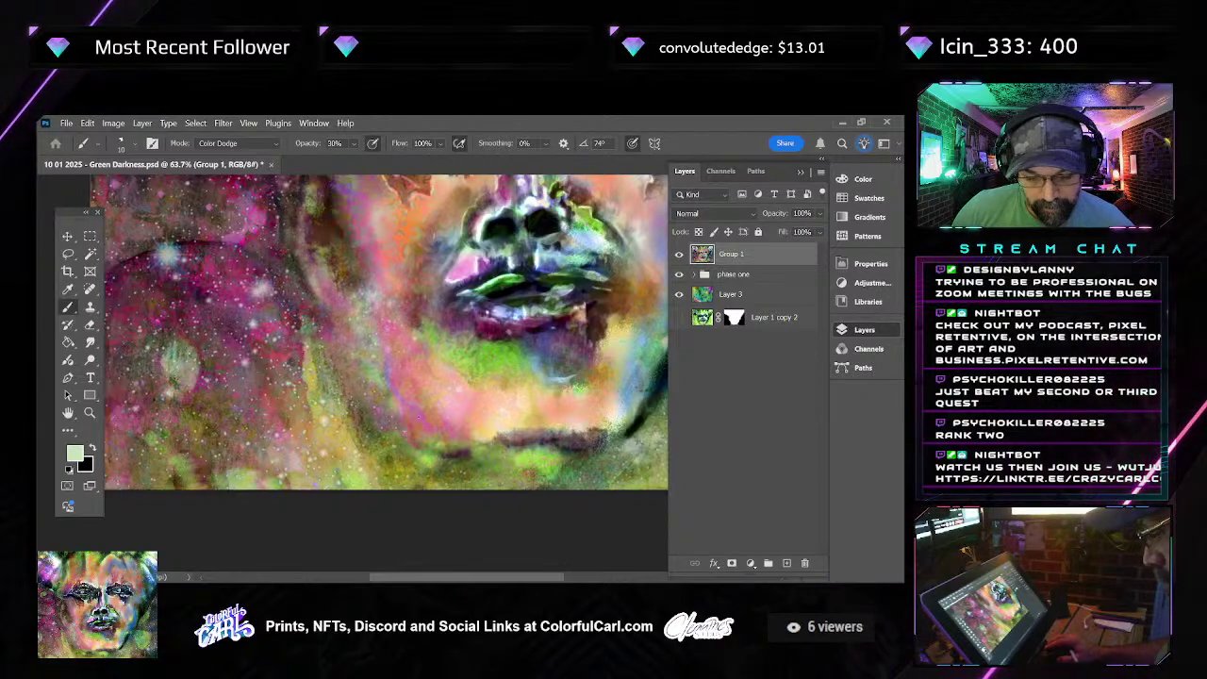
key(s)
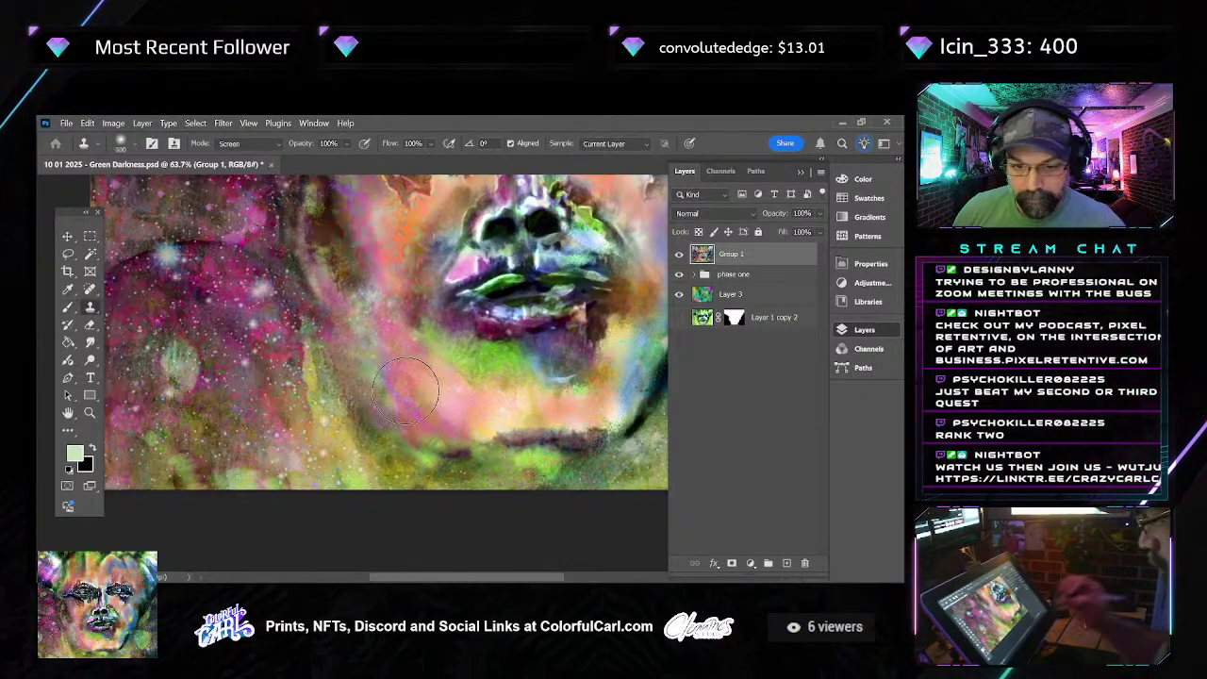
mouse_move(405, 391)
mouse_down()
mouse_move(334, 443)
mouse_move(325, 434)
mouse_move(363, 406)
mouse_move(396, 401)
mouse_move(278, 490)
mouse_move(281, 472)
mouse_up()
key(ctrl+z)
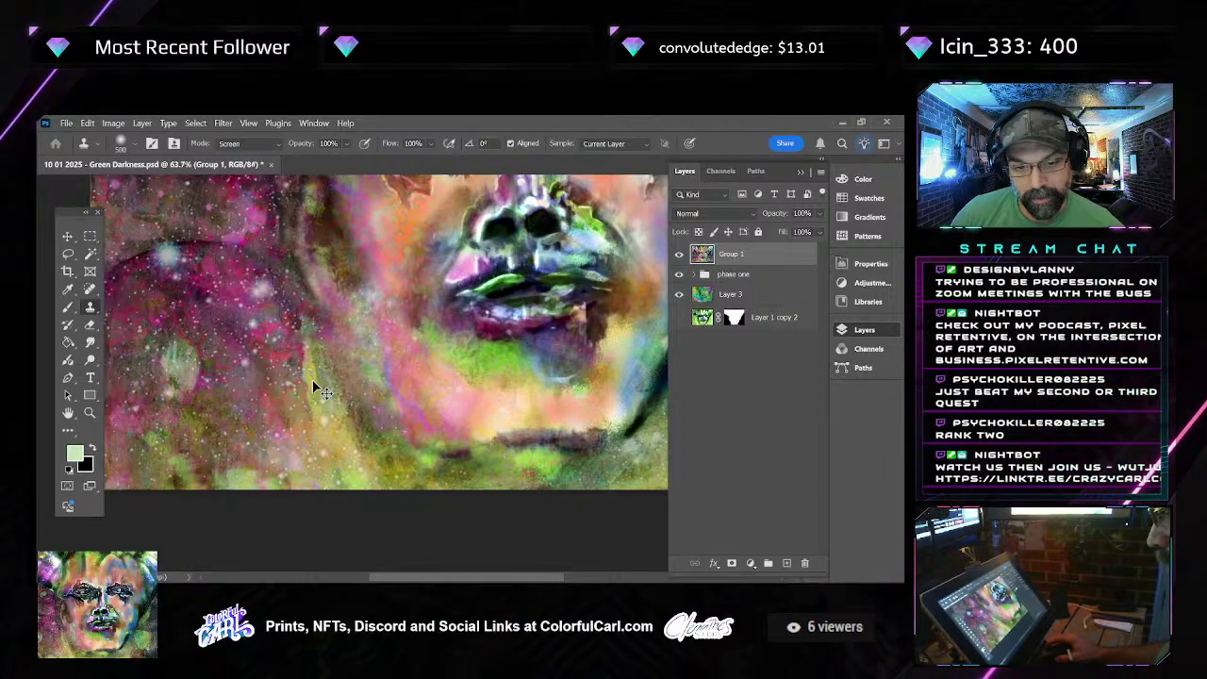
drag(318, 400, 308, 331)
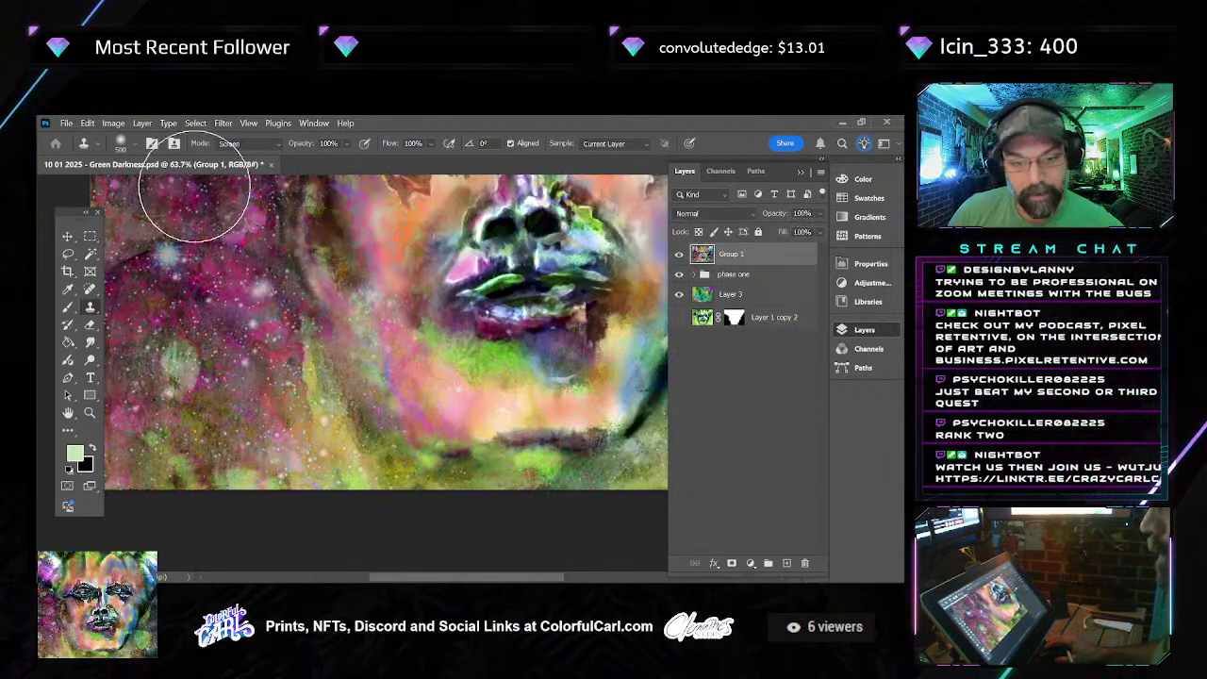
Set the Clone Stamp to Normal mode and try cloning pink skin over the dark left edge of the jaw
click(247, 144)
click(235, 149)
drag(420, 397, 311, 446)
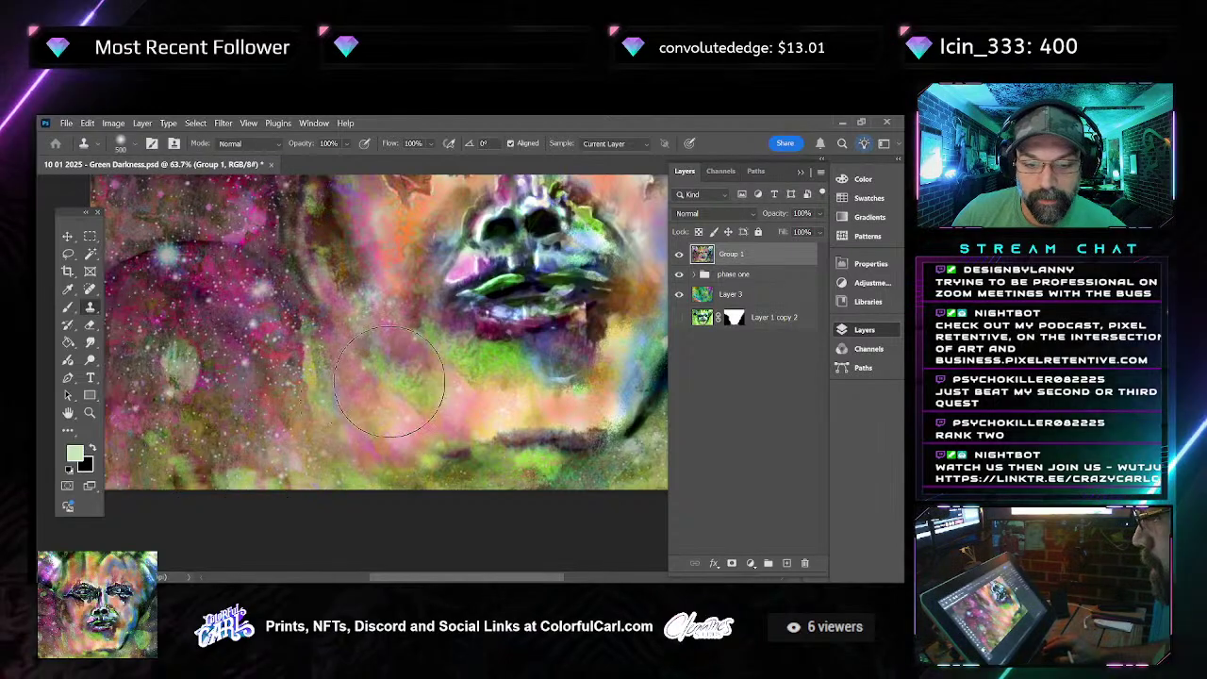
drag(517, 396, 507, 389)
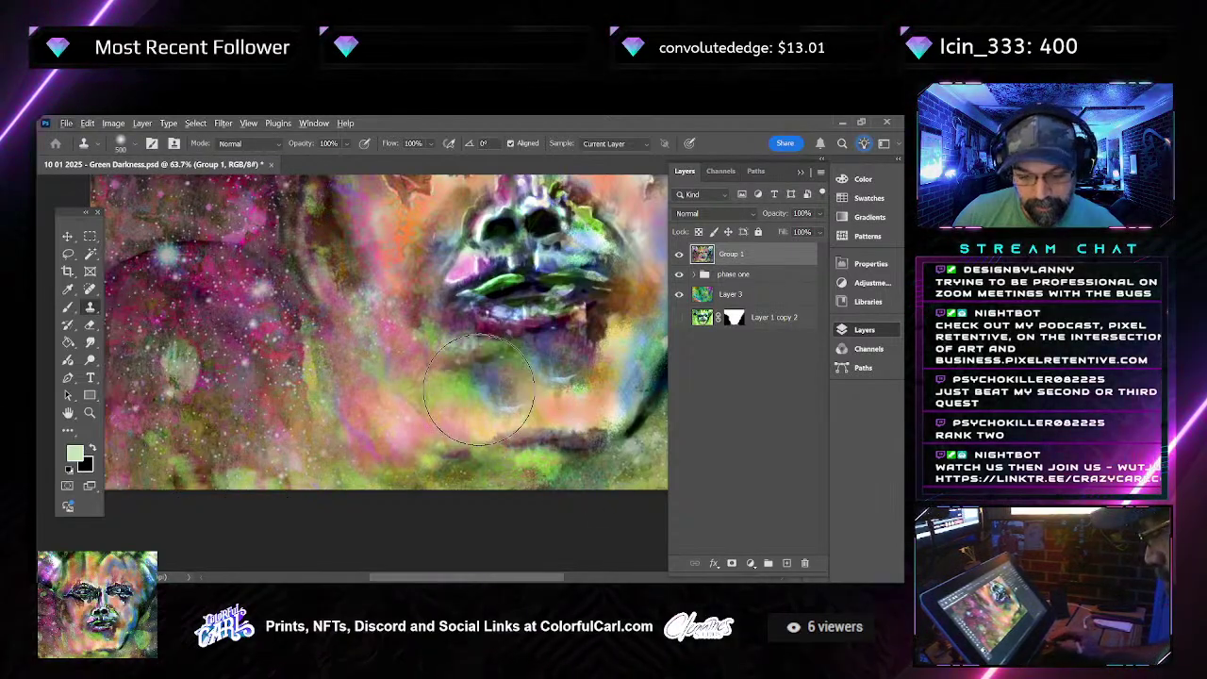
Try blending the left jaw edge into the background with the Content-Aware Spot Healing Brush at size 200
key(j)
drag(414, 404, 396, 388)
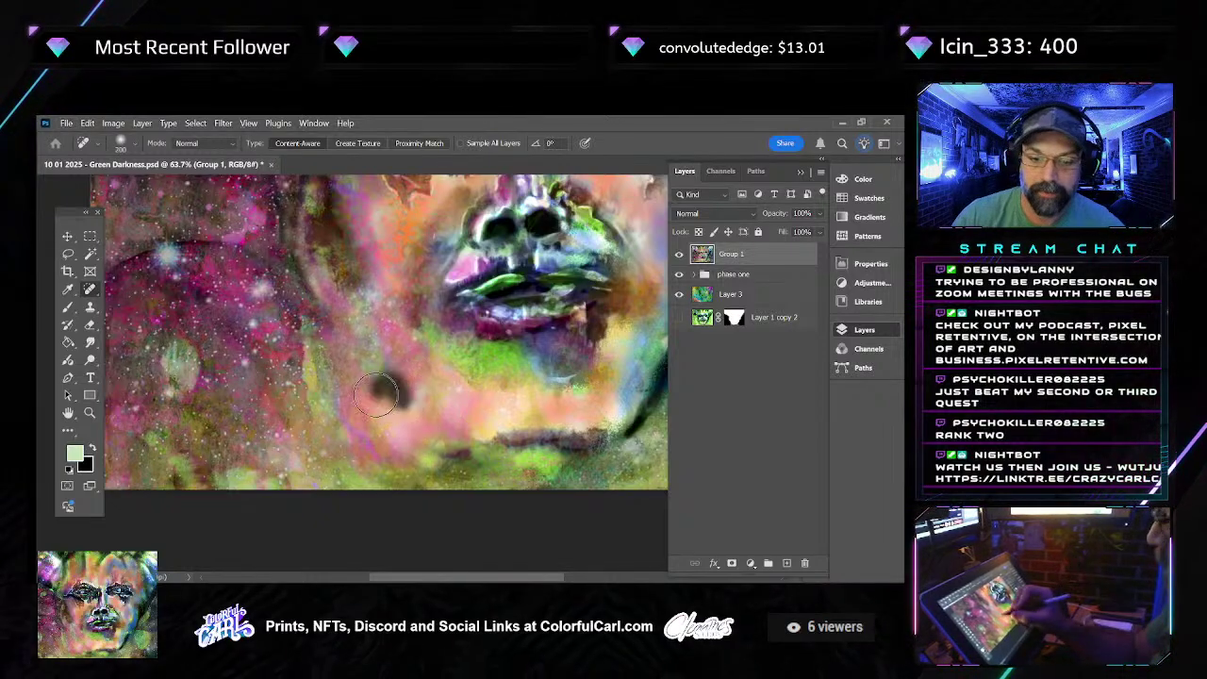
drag(353, 443, 325, 377)
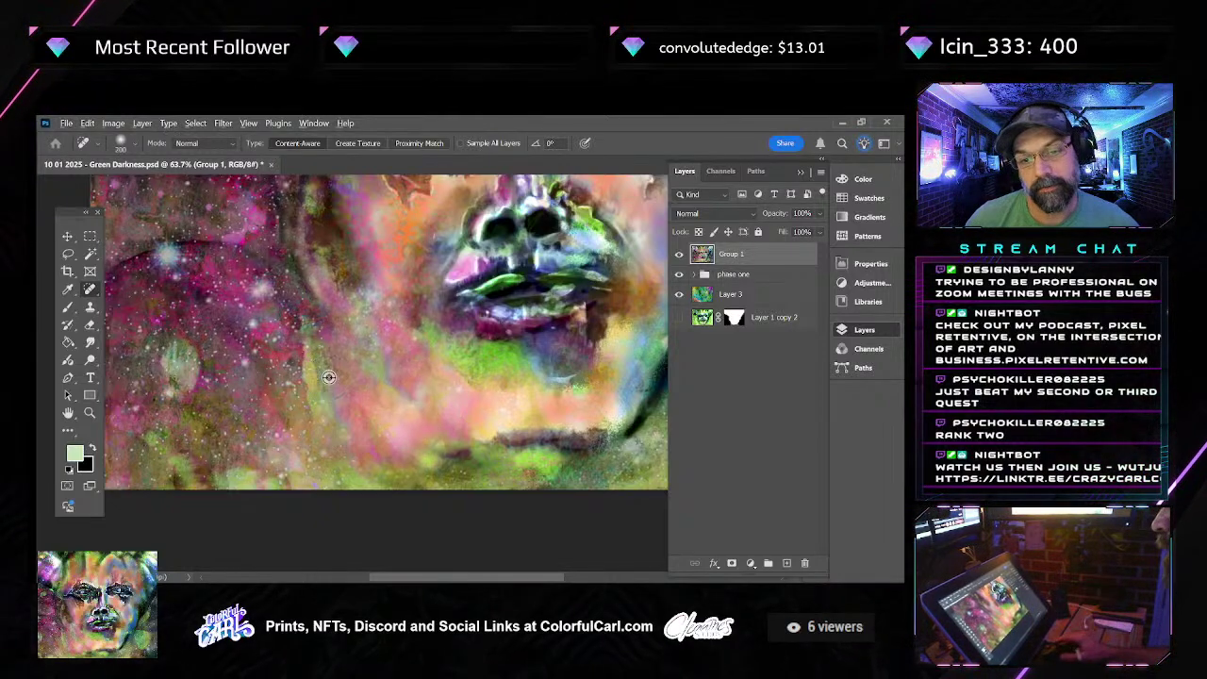
Sample the lower jaw with the Clone Stamp at size 500 and try extending the pink skin tones toward the canvas's lower edge
scroll(329, 378, down, 2)
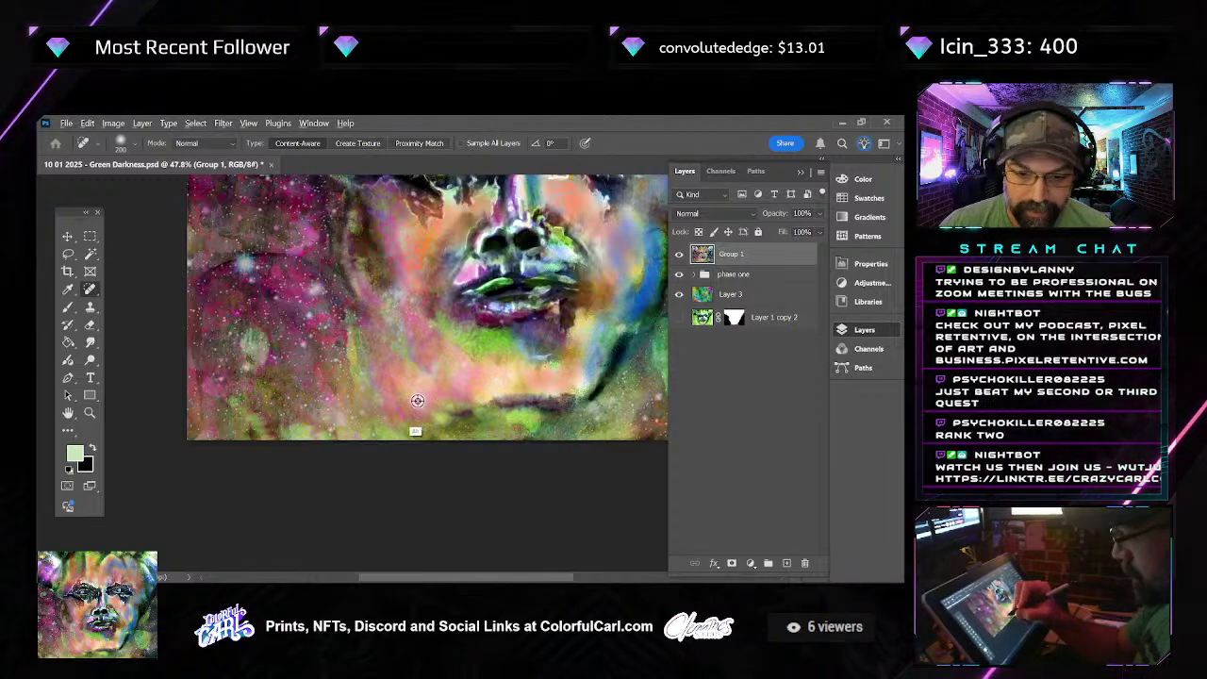
alt+click(420, 406)
click(505, 323)
key(s)
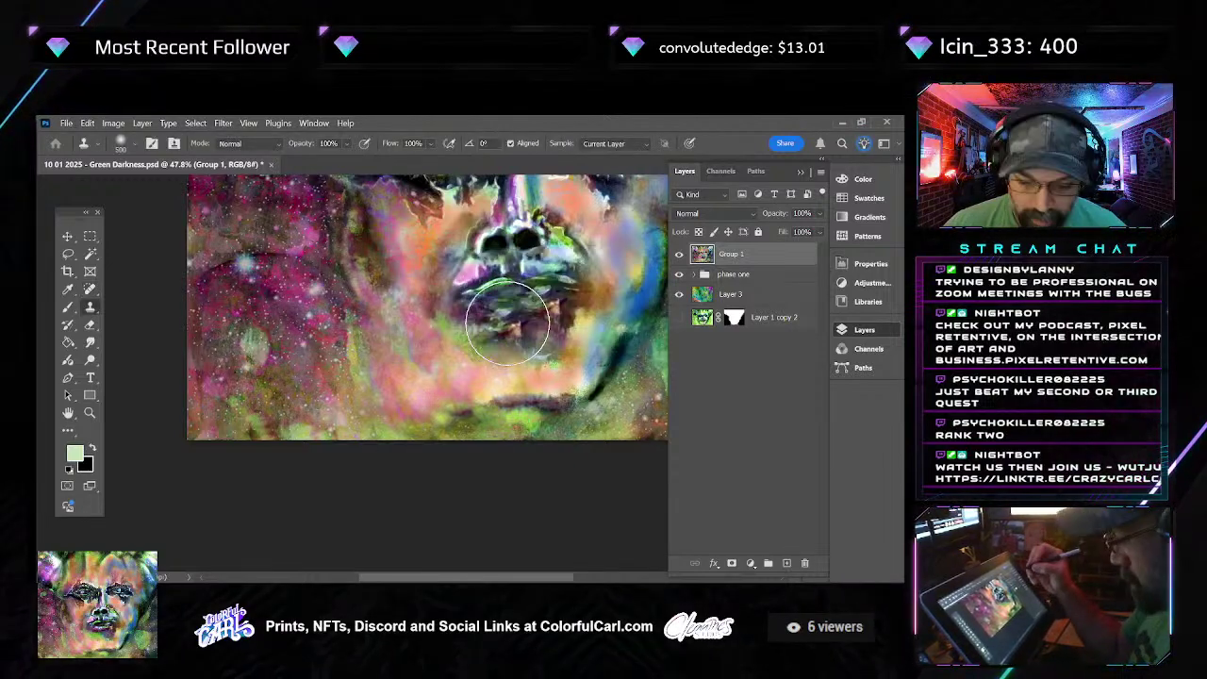
alt+click(406, 418)
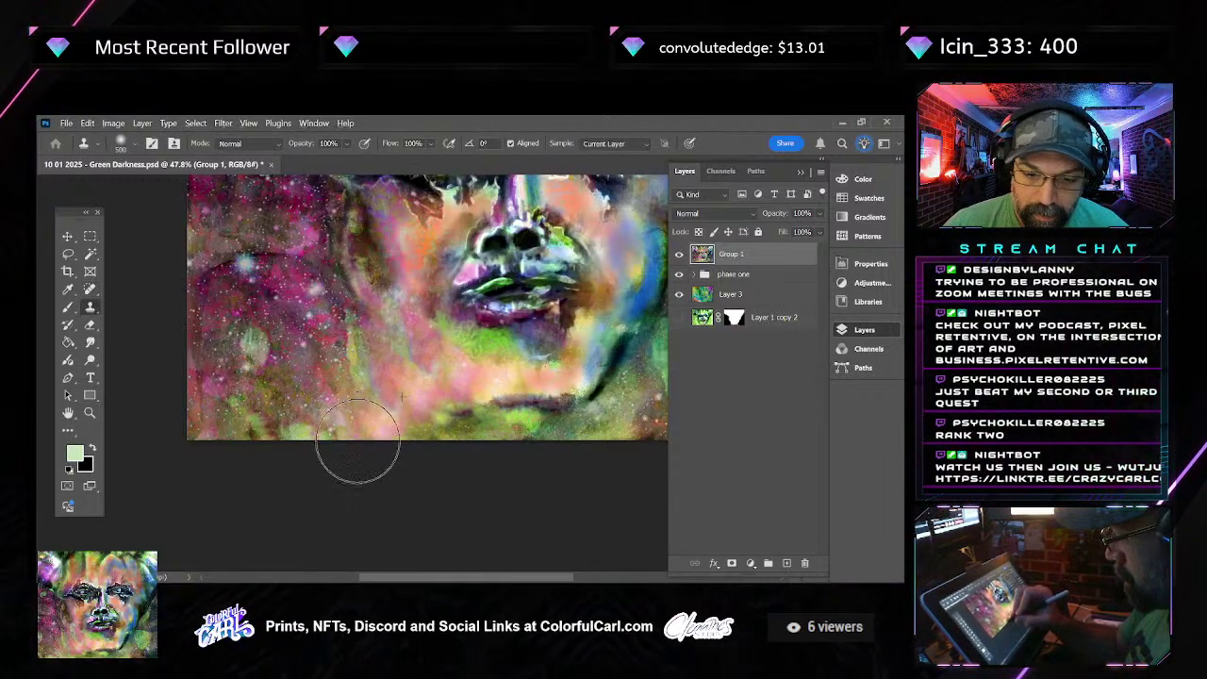
mouse_move(462, 351)
mouse_down()
mouse_move(483, 326)
mouse_move(479, 344)
mouse_up()
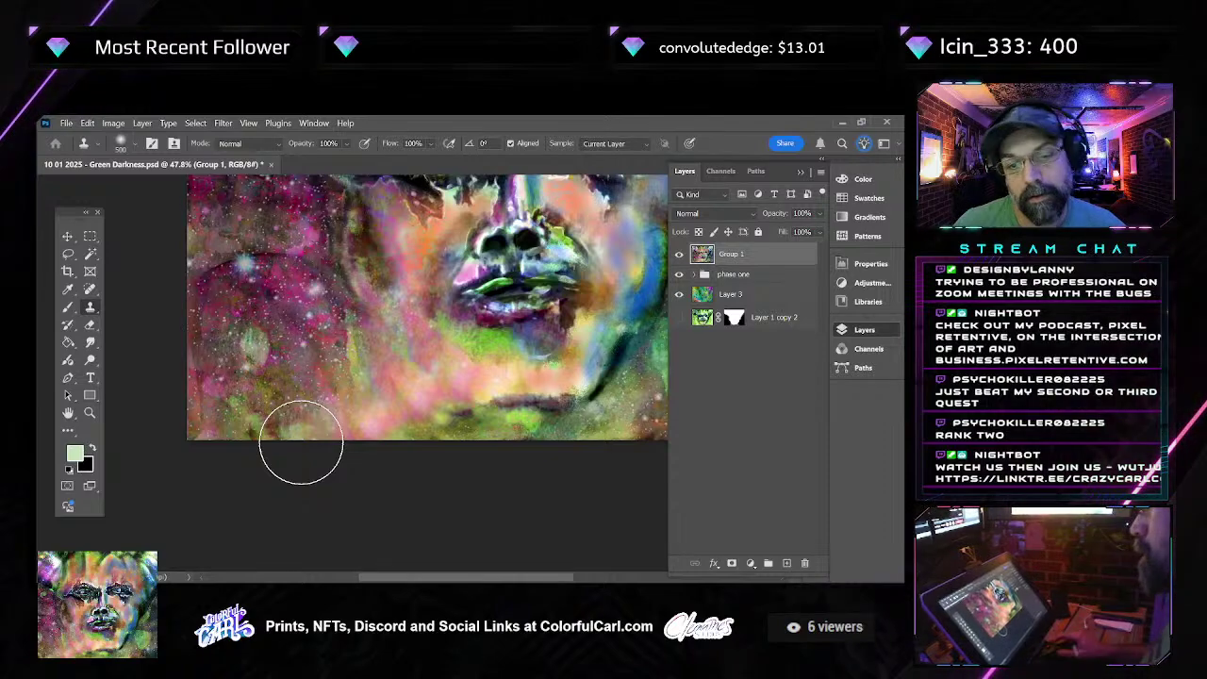
Try smudging the cloned jaw area at size 30 and 56% strength, and compare it with the Group 1 layer hidden
click(89, 342)
scroll(259, 377, up, 2)
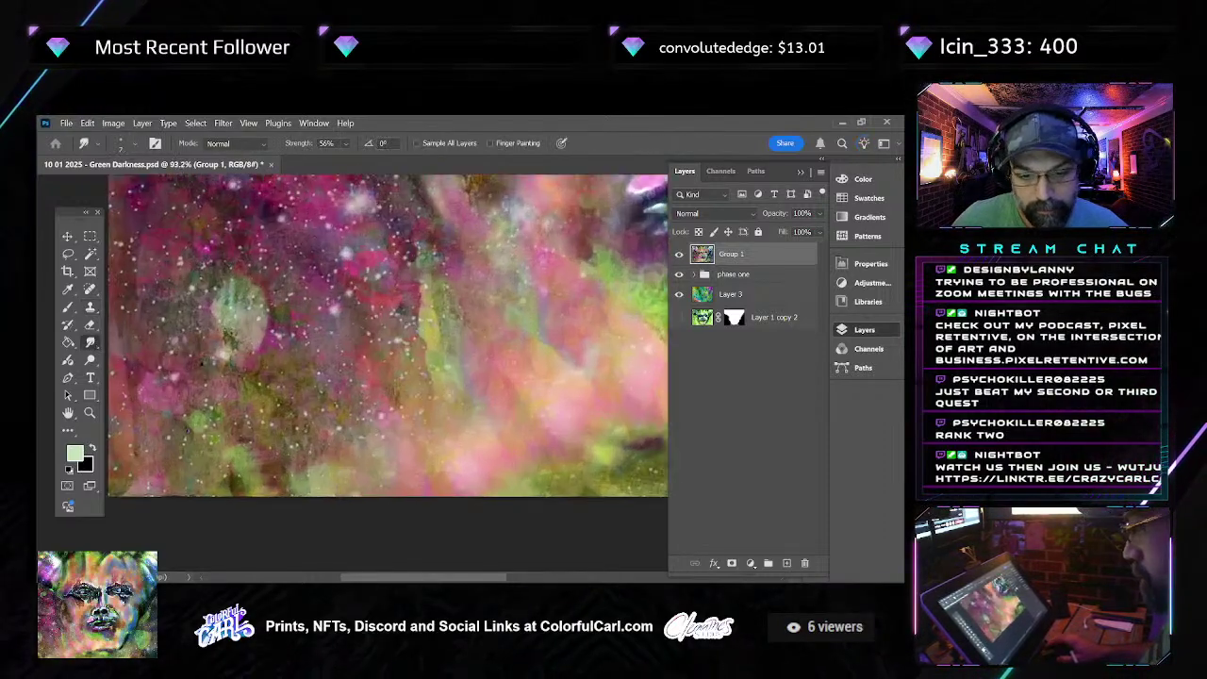
scroll(368, 374, up, 2)
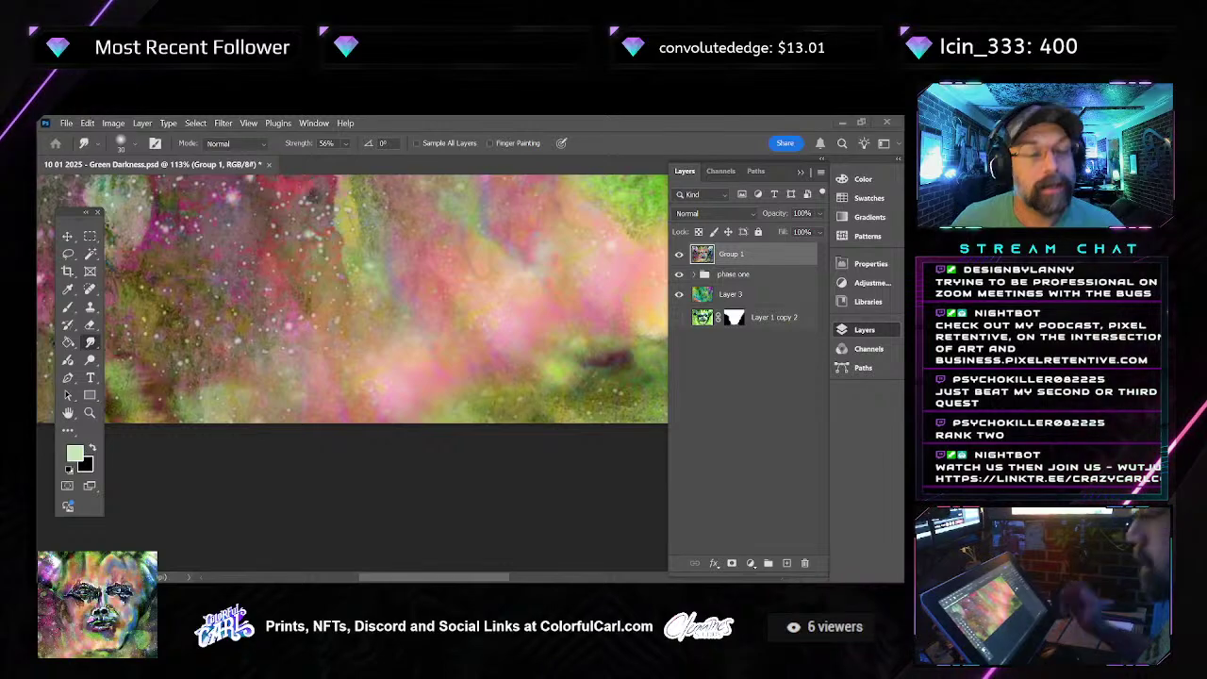
drag(404, 387, 424, 245)
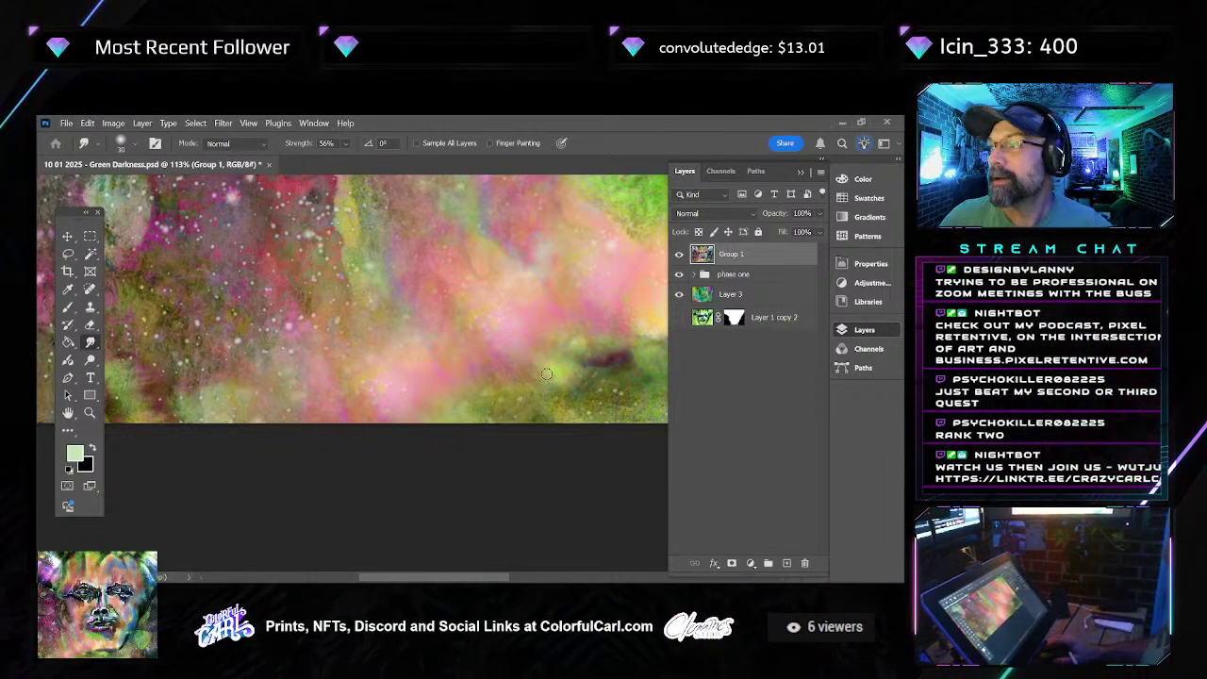
drag(453, 406, 439, 222)
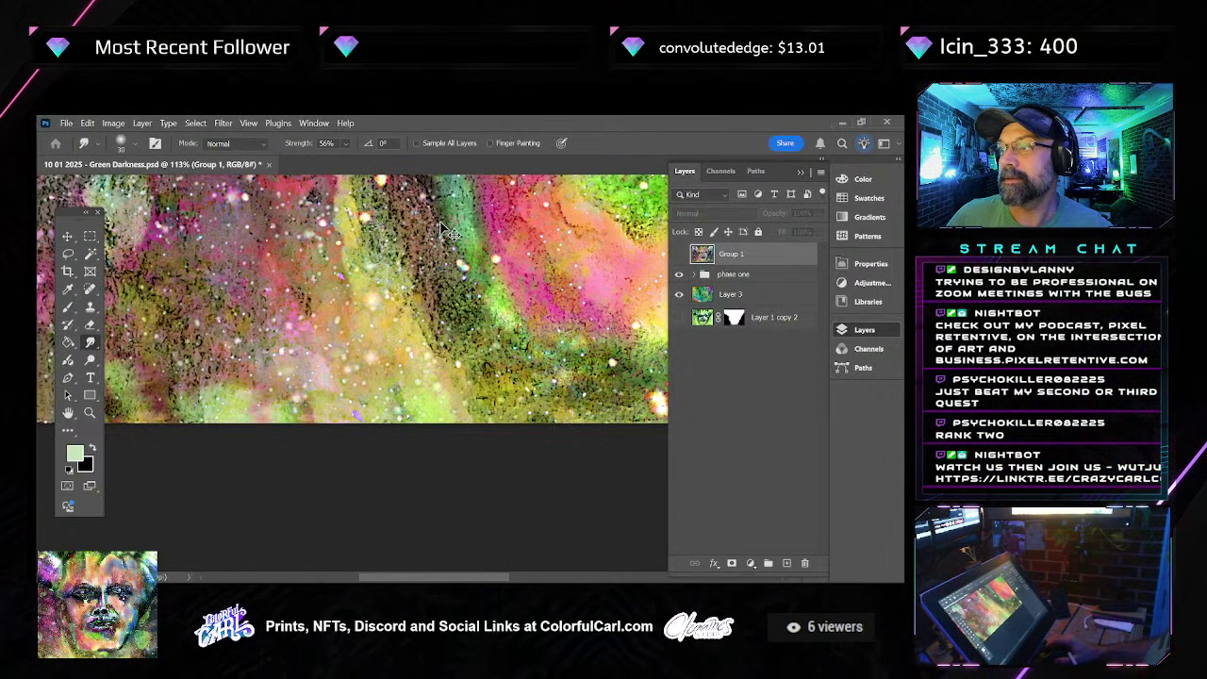
scroll(434, 324, down, 4)
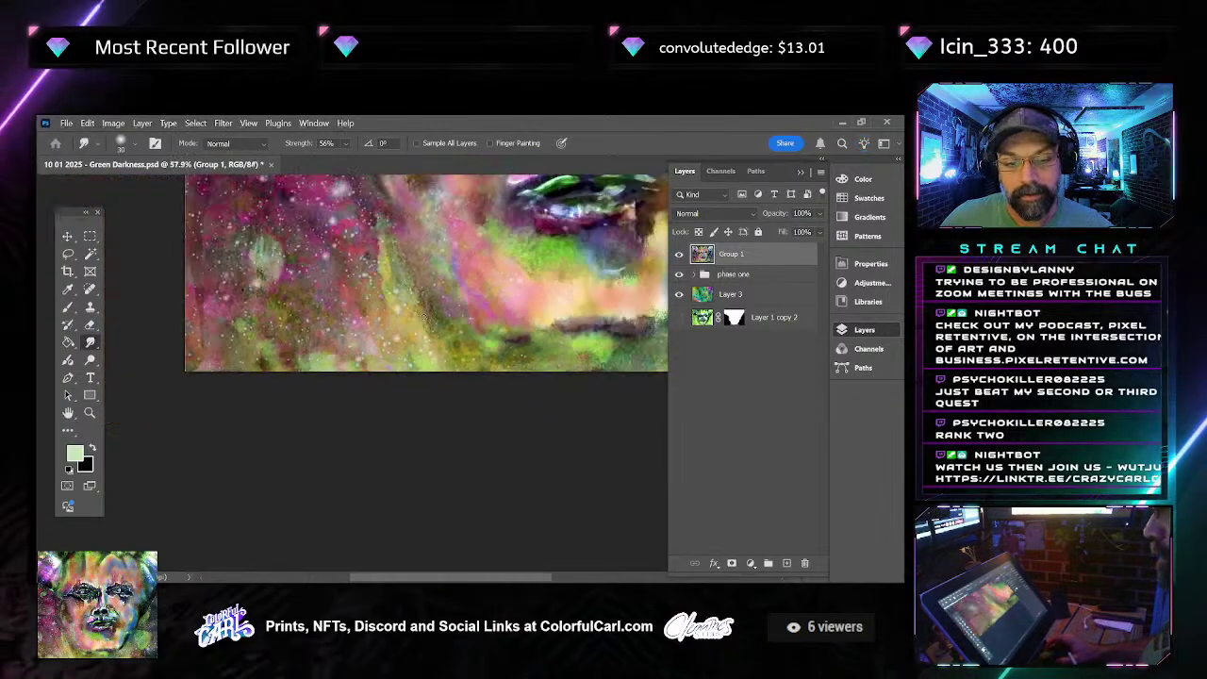
Sample green from below the lips and tint the pink left jaw with a size 90 Color-mode brush at 30% opacity
scroll(433, 325, down, 3)
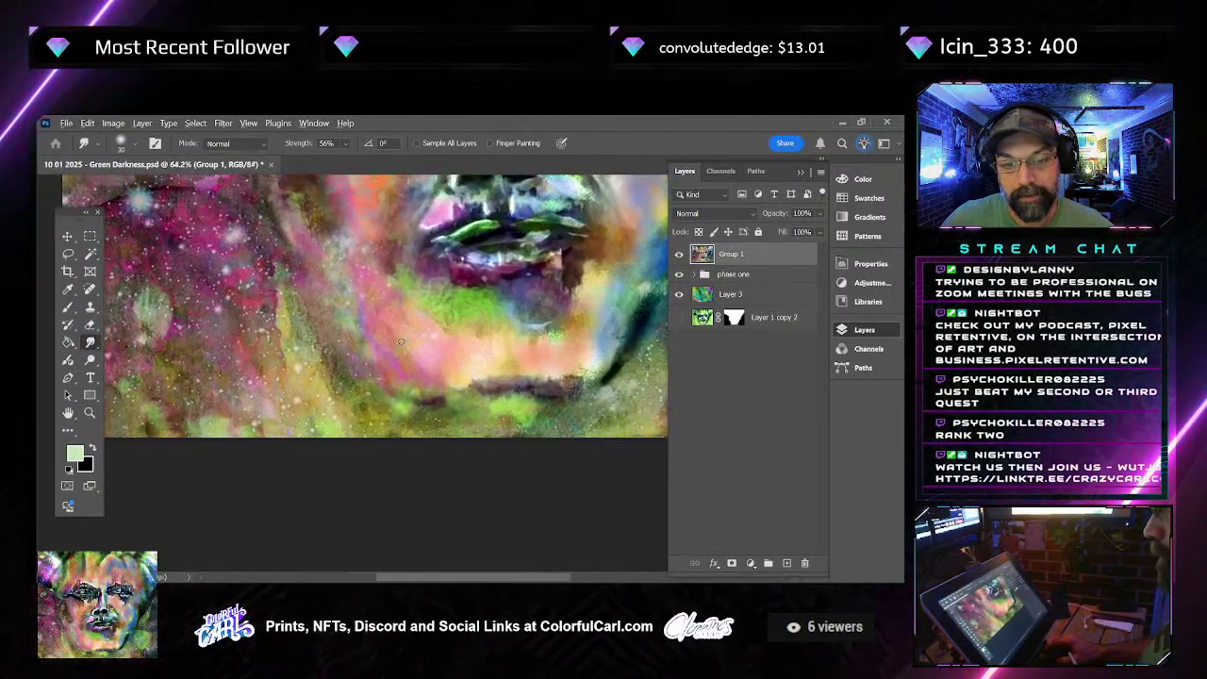
scroll(409, 330, up, 2)
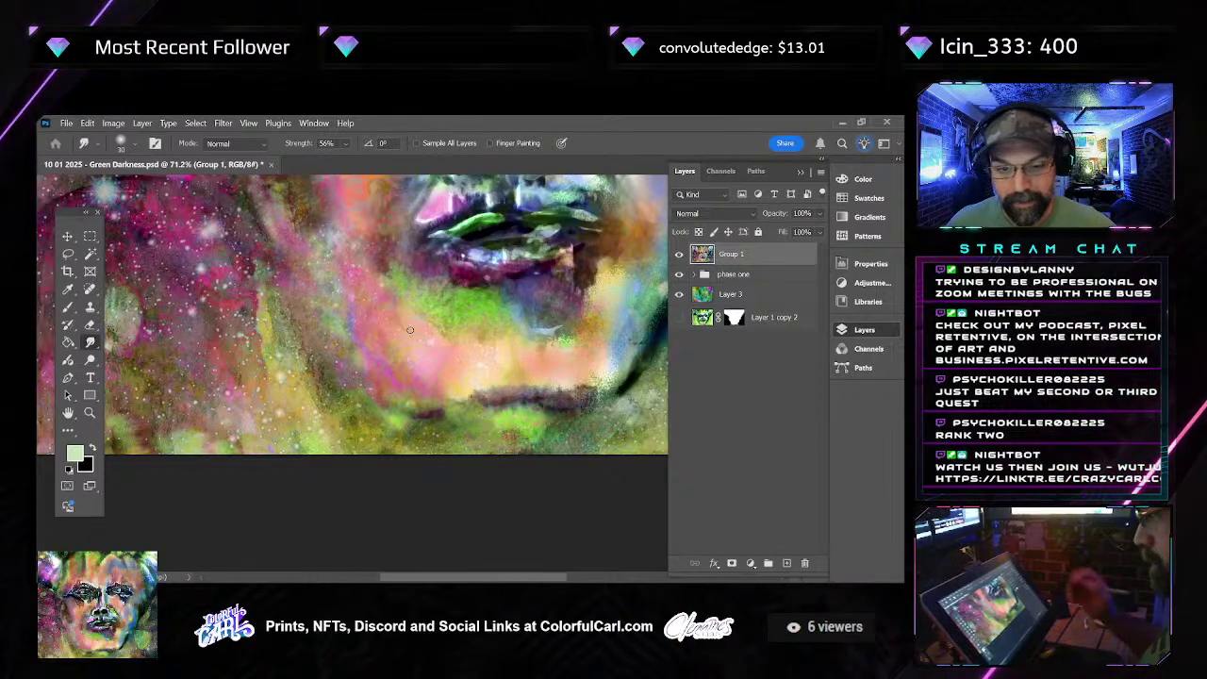
key(s)
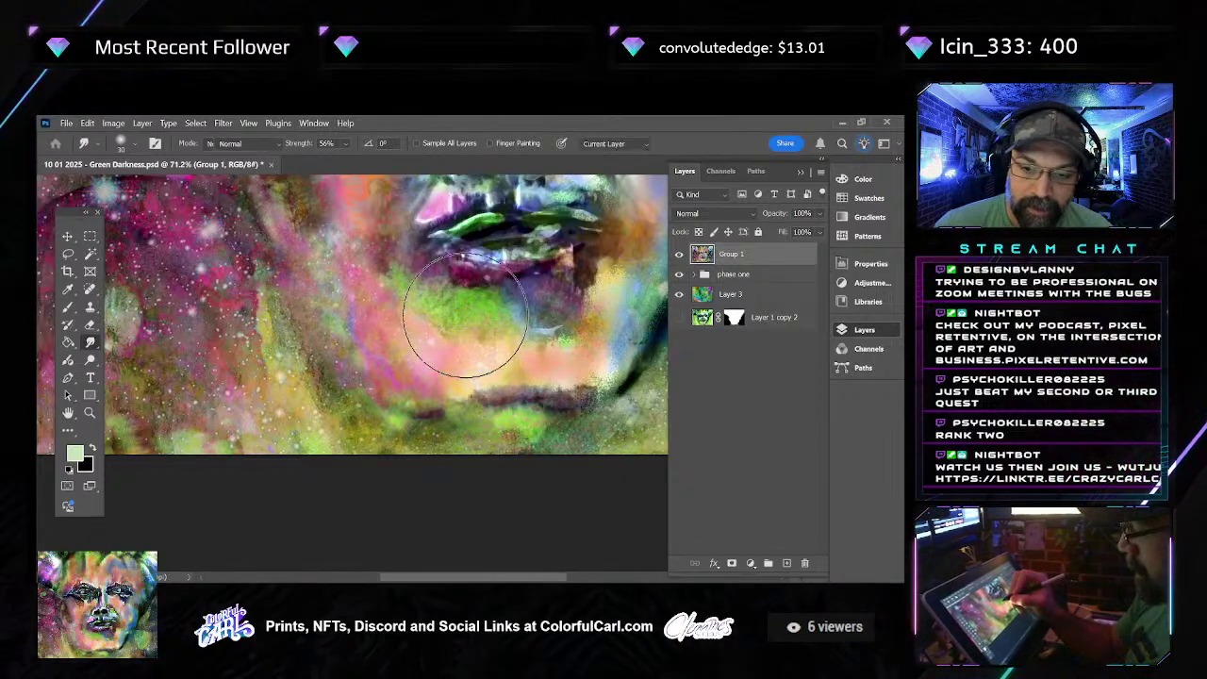
key(b)
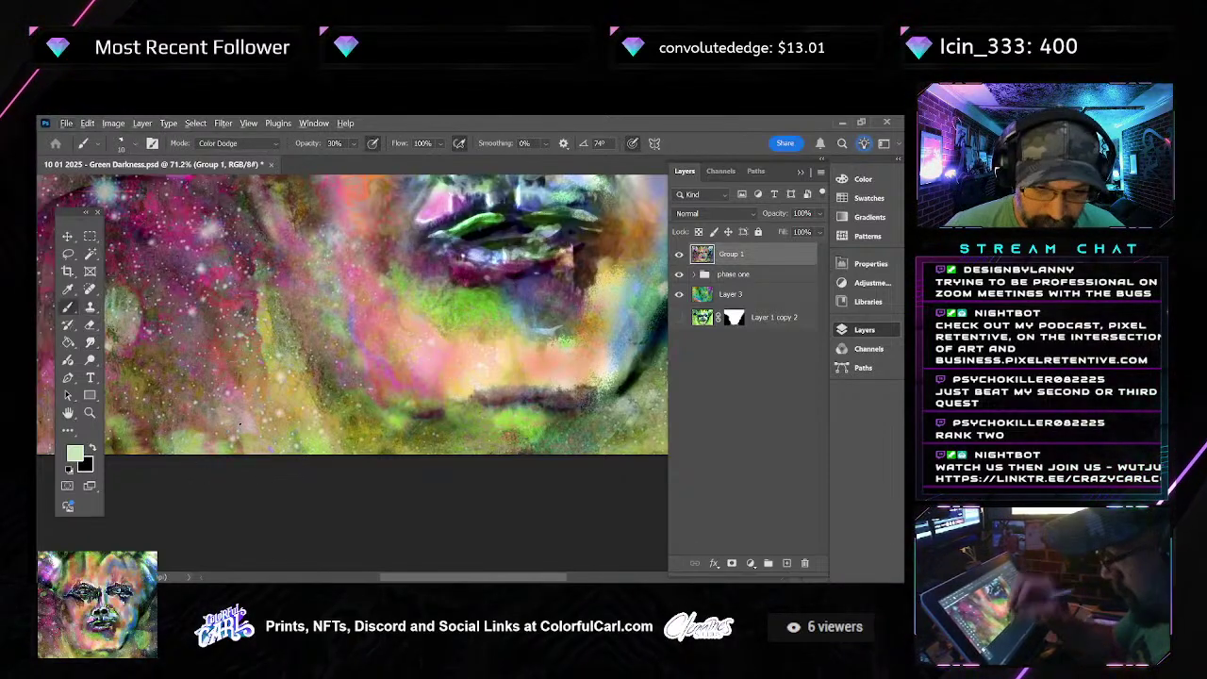
alt+click(475, 312)
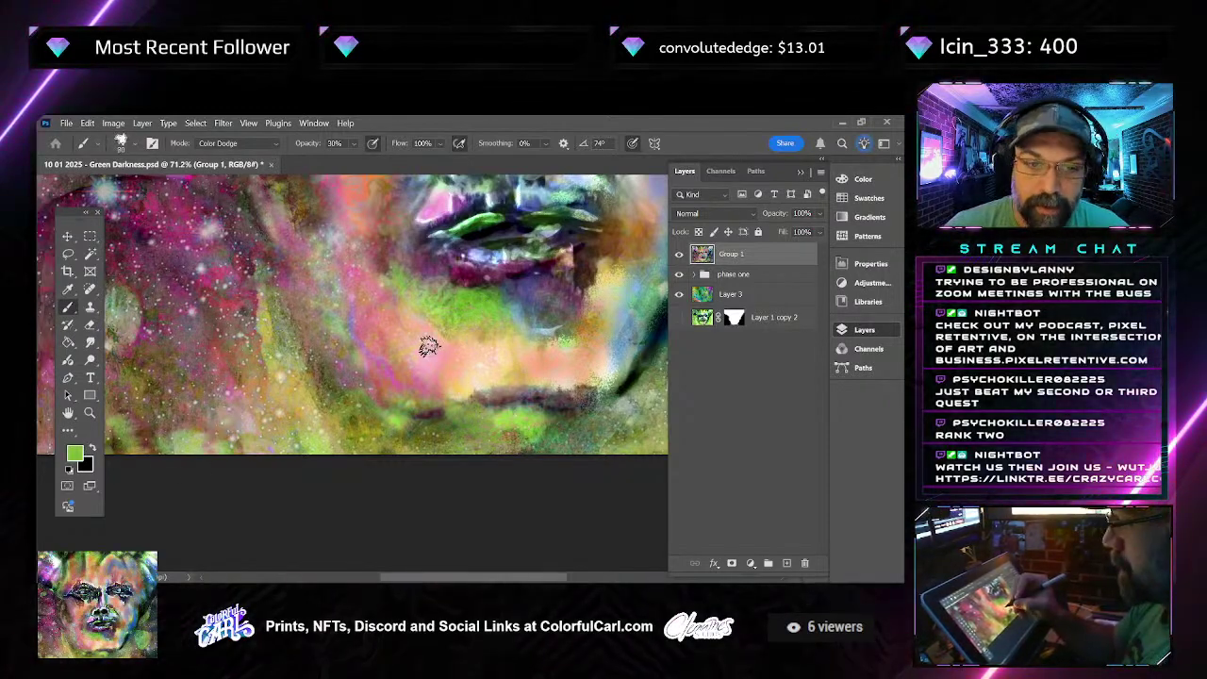
click(240, 143)
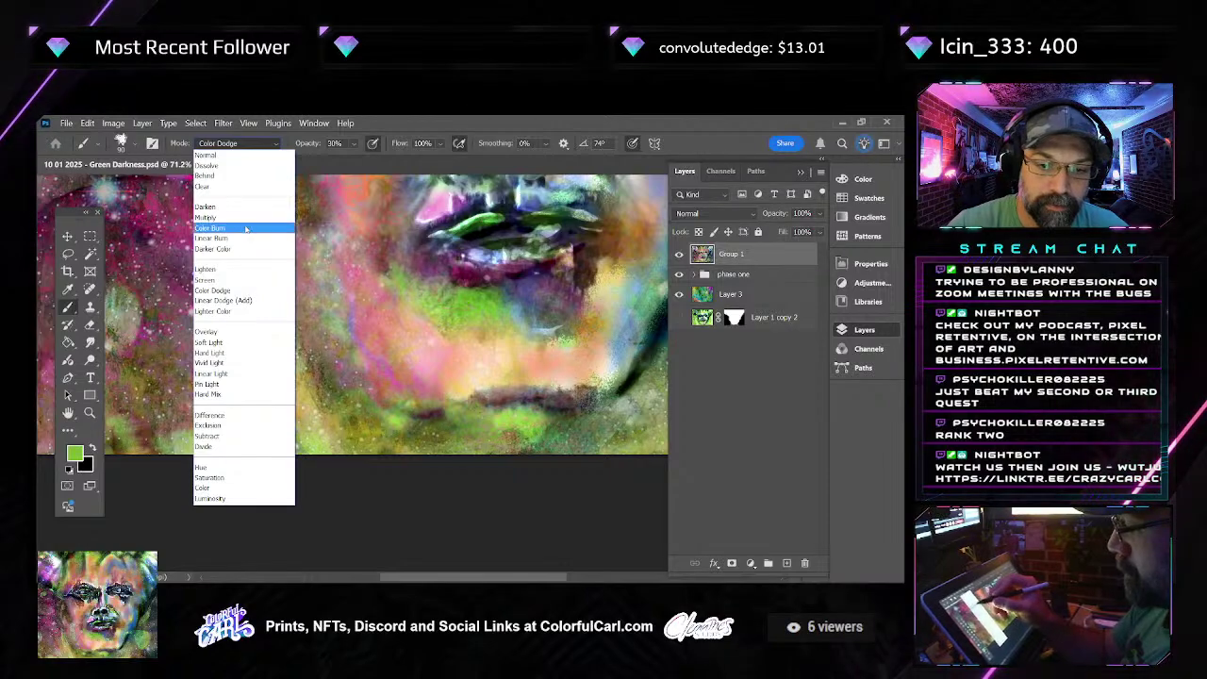
click(226, 488)
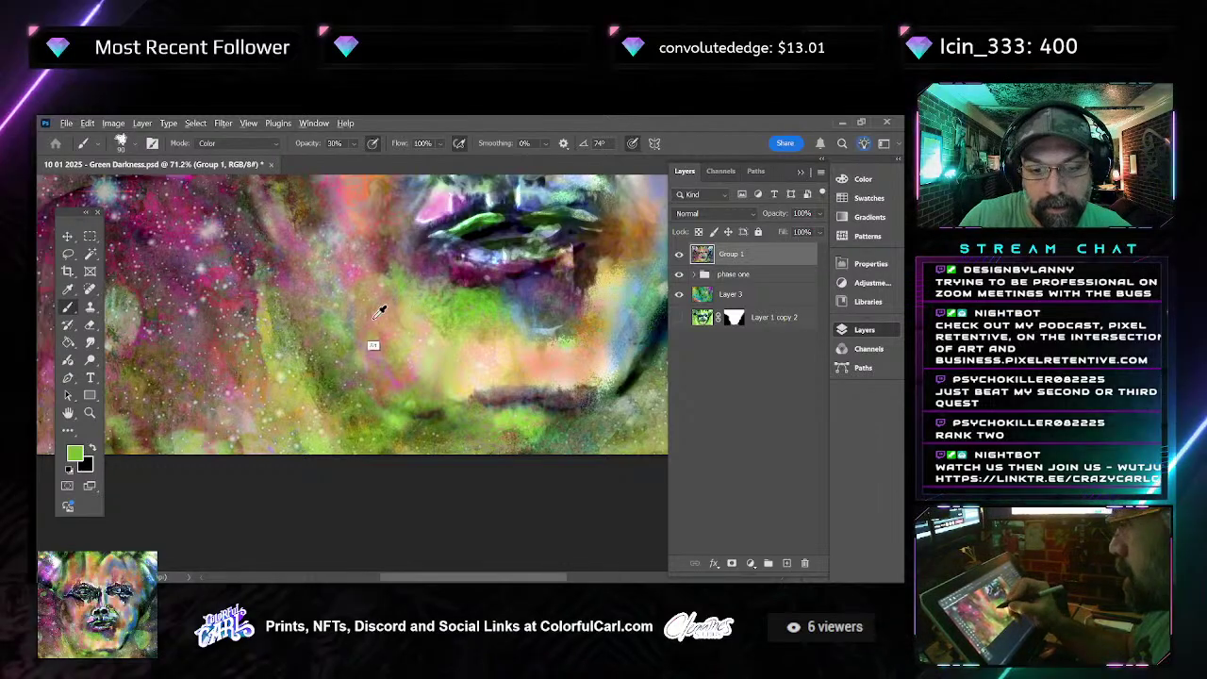
Blend the left jaw into the background with Color-mode strokes at sizes 40 and 70, resampling pink, green and muted mauve from the painting
alt+click(345, 350)
alt+click(224, 363)
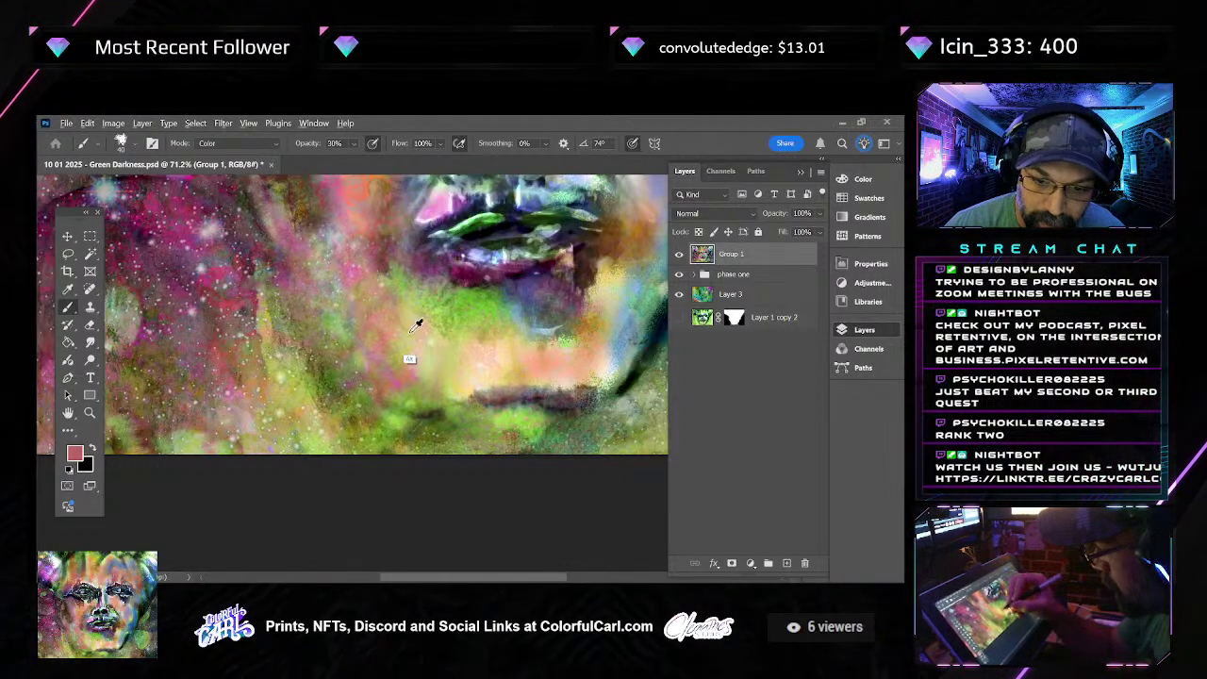
alt+click(444, 296)
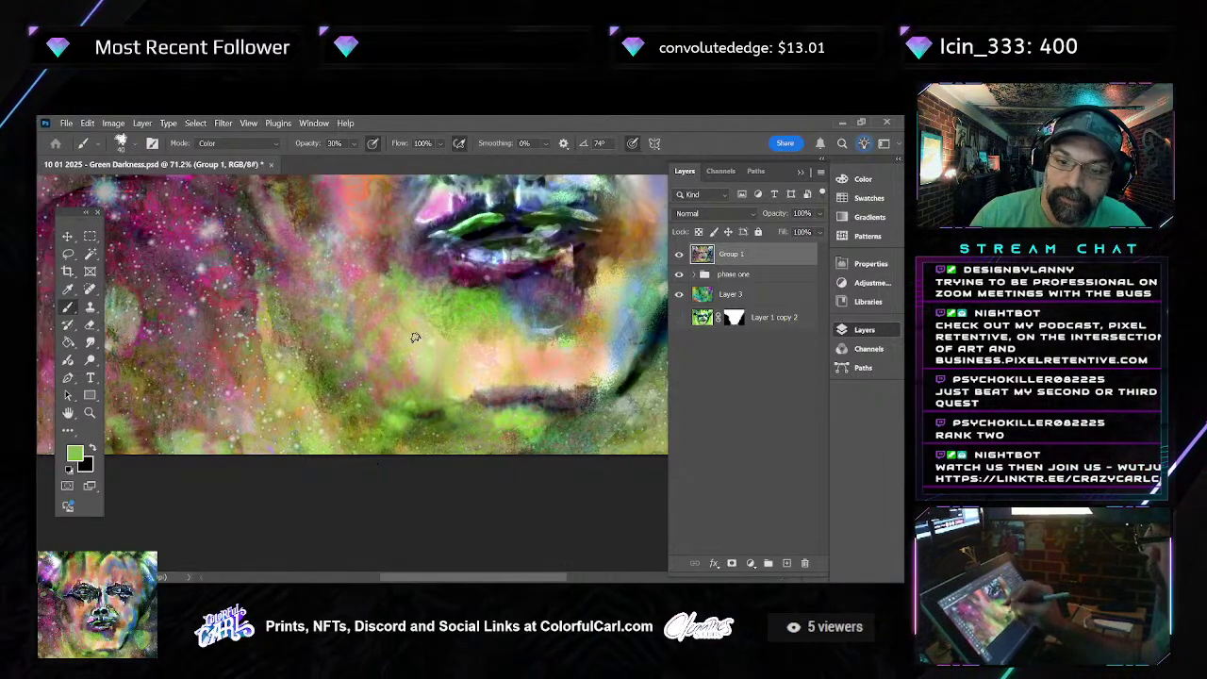
alt+click(197, 334)
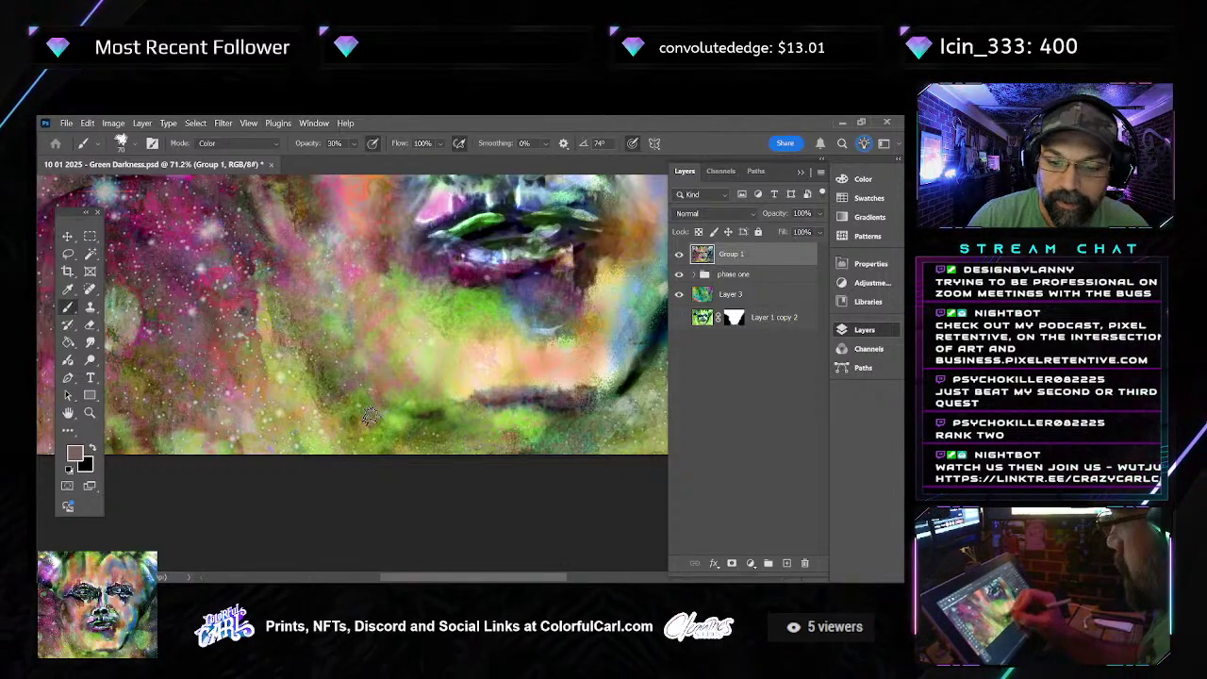
Sample dark magenta from the lower lip, paint around the mouth in Normal and Color Burn modes at 30% opacity, and undo the last stroke
drag(553, 361, 390, 462)
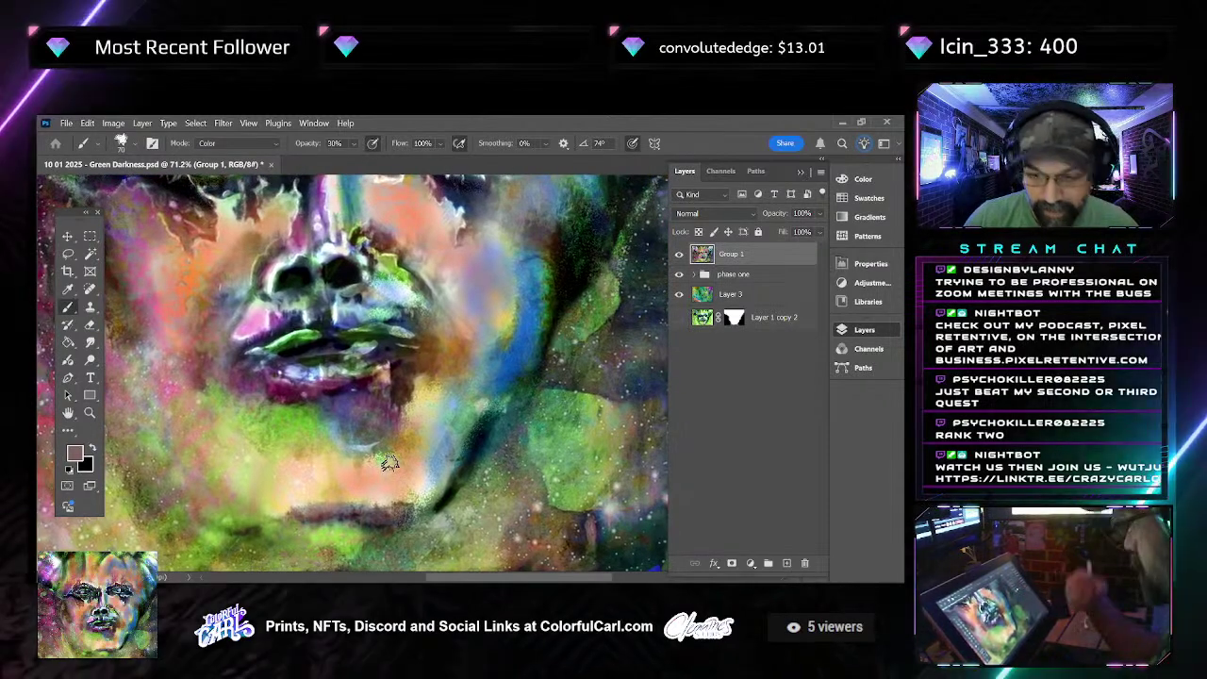
click(235, 143)
click(243, 159)
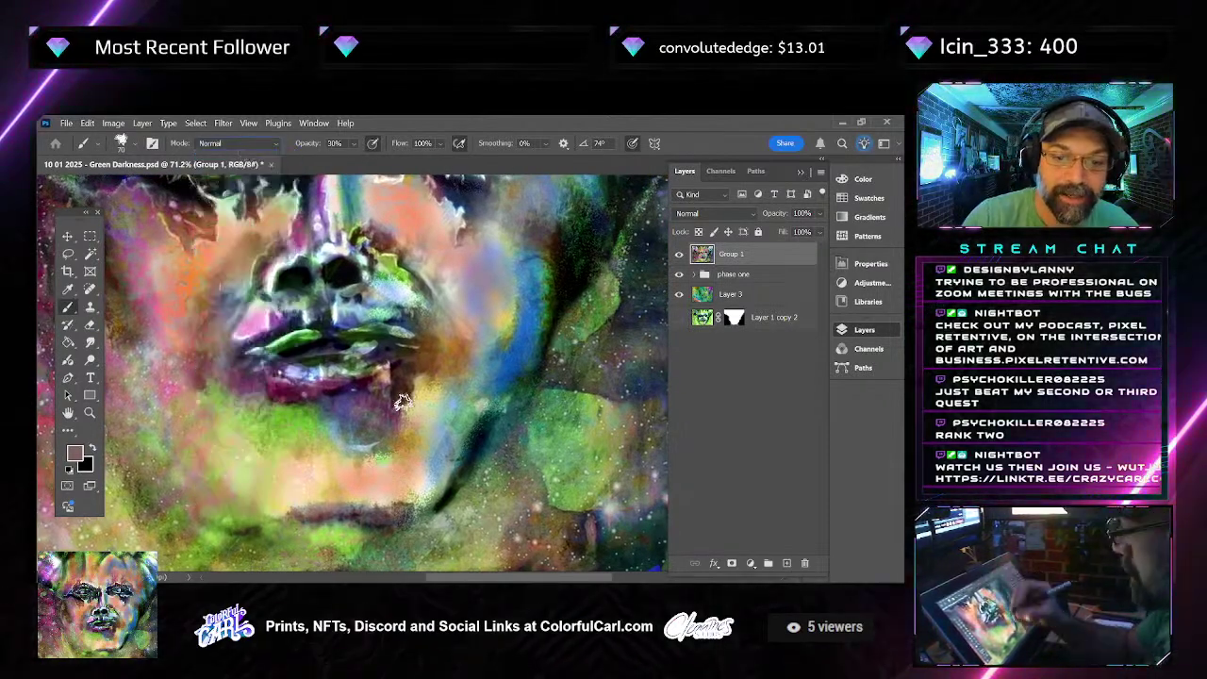
alt+click(281, 387)
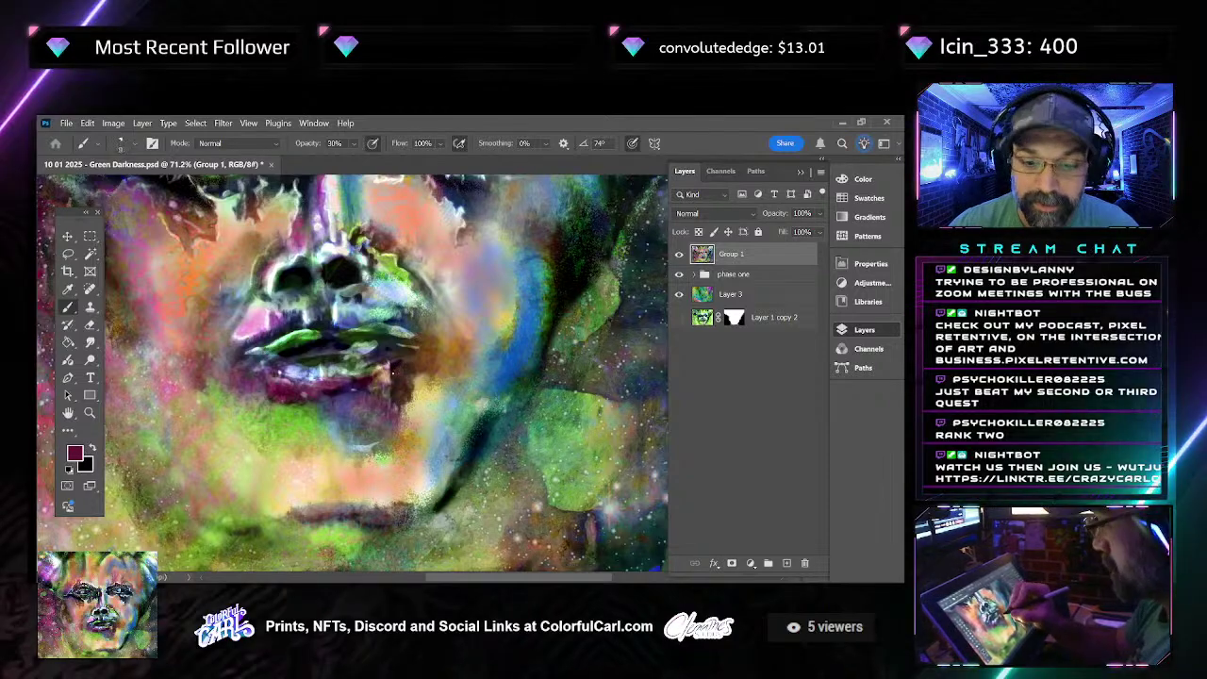
click(235, 142)
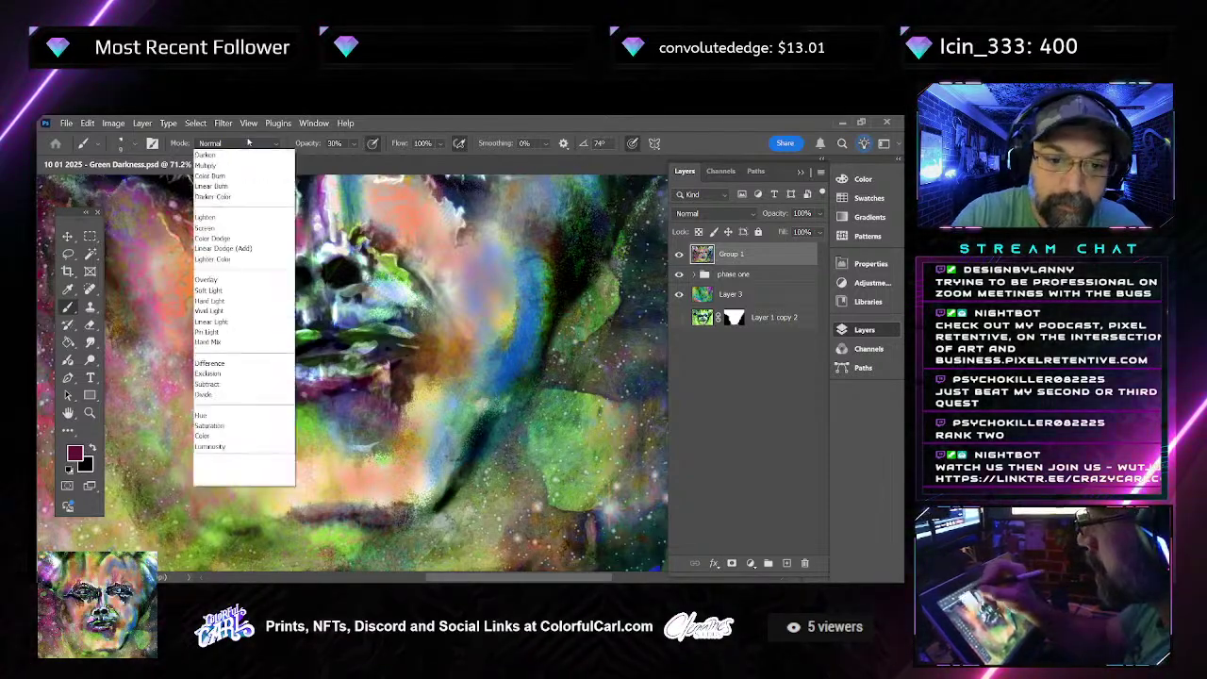
click(248, 229)
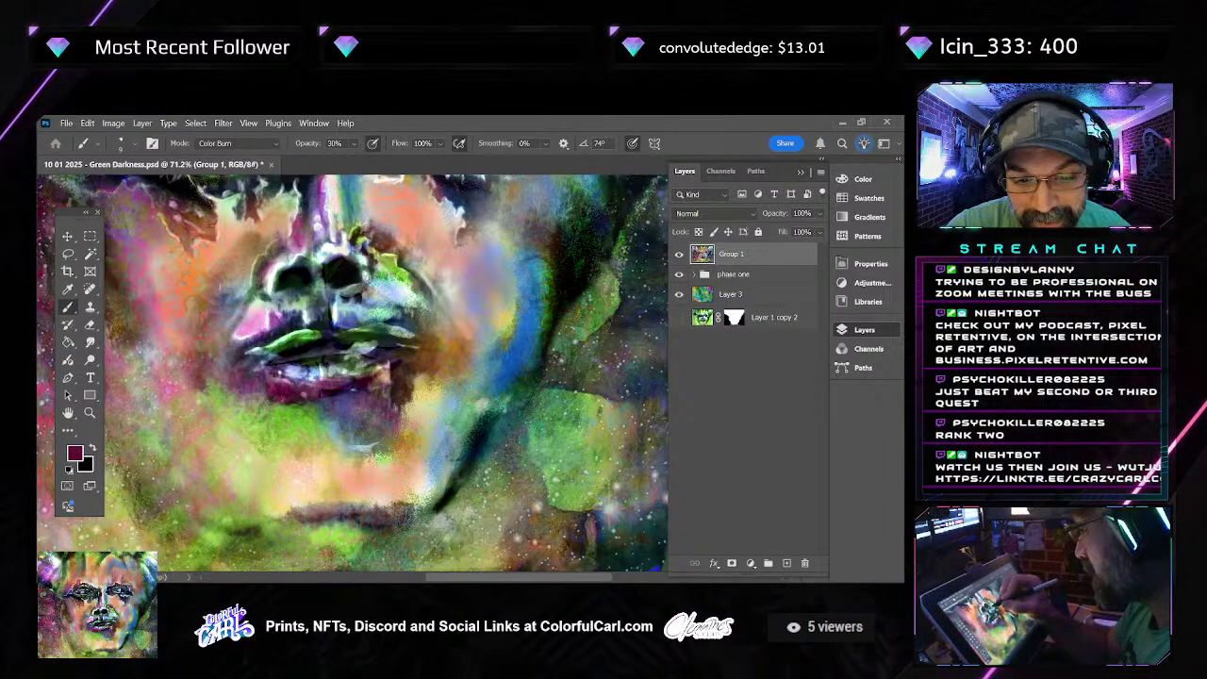
key(ctrl+z)
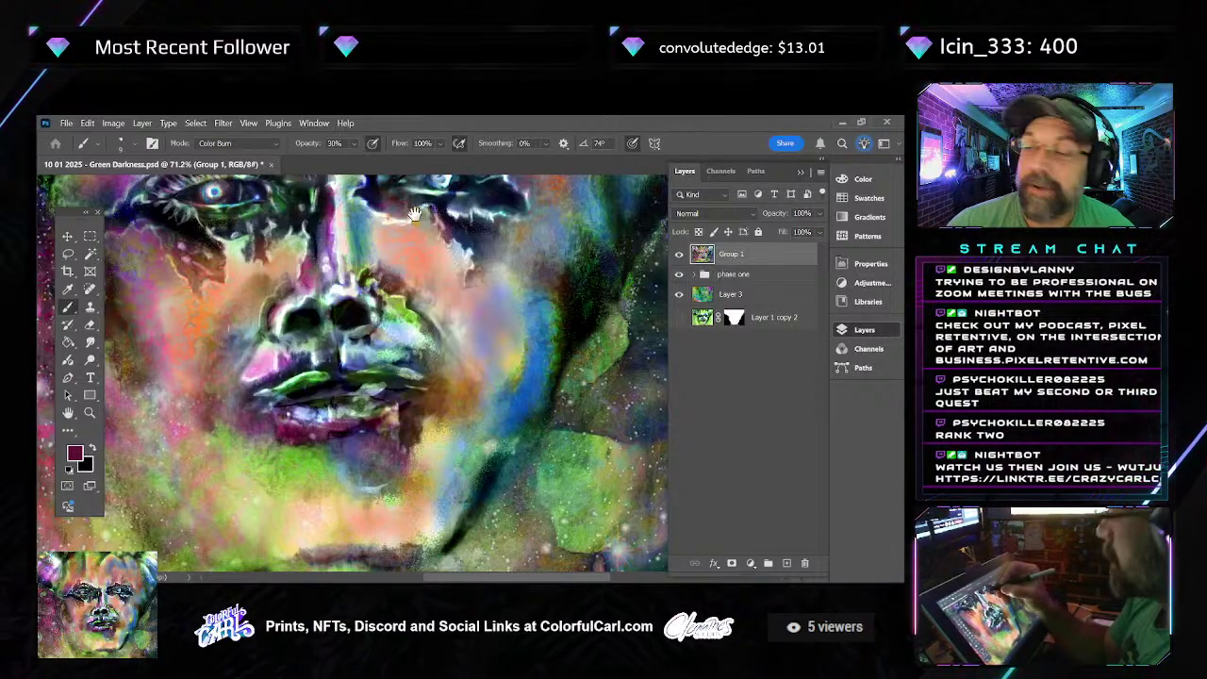
Smudge the paint around the right nostril and the side of the nose at size 30 and 56% strength
drag(389, 234, 385, 277)
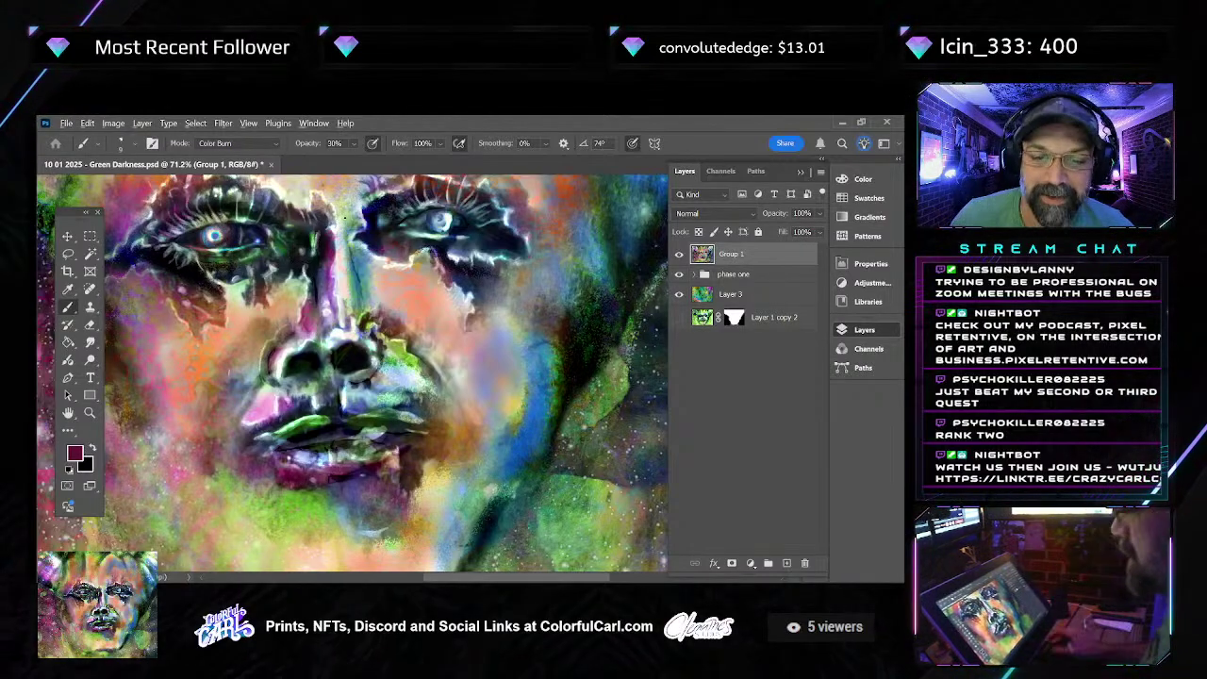
scroll(344, 217, up, 5)
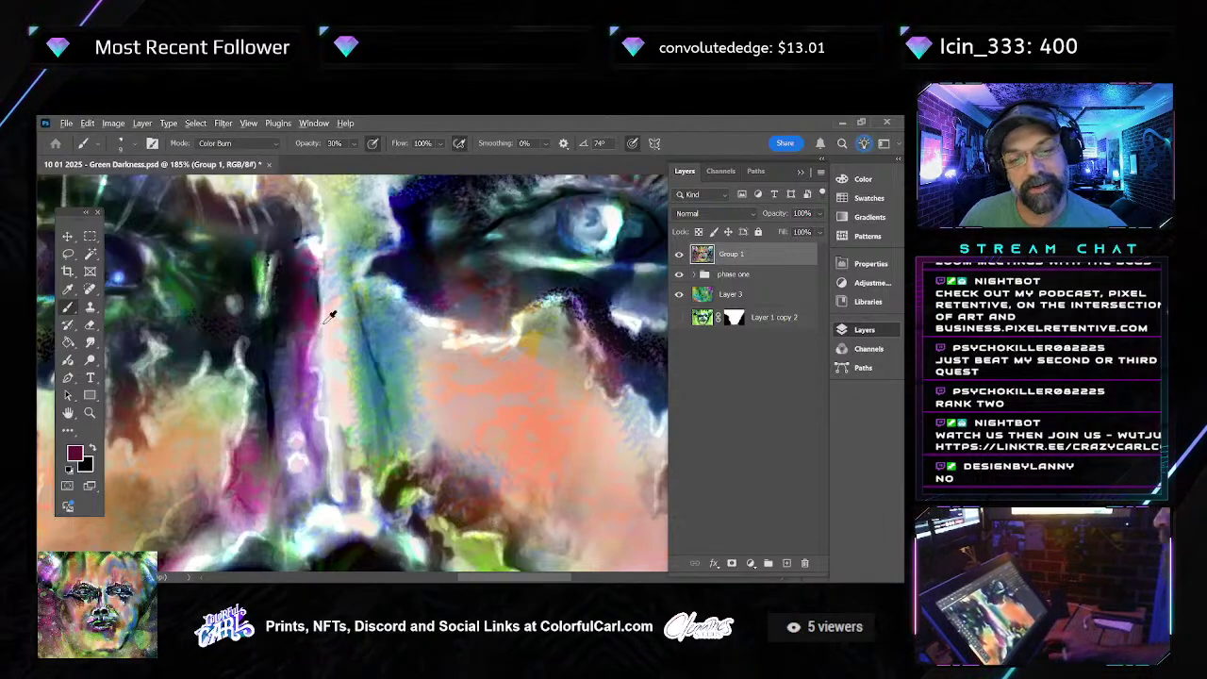
scroll(321, 316, down, 3)
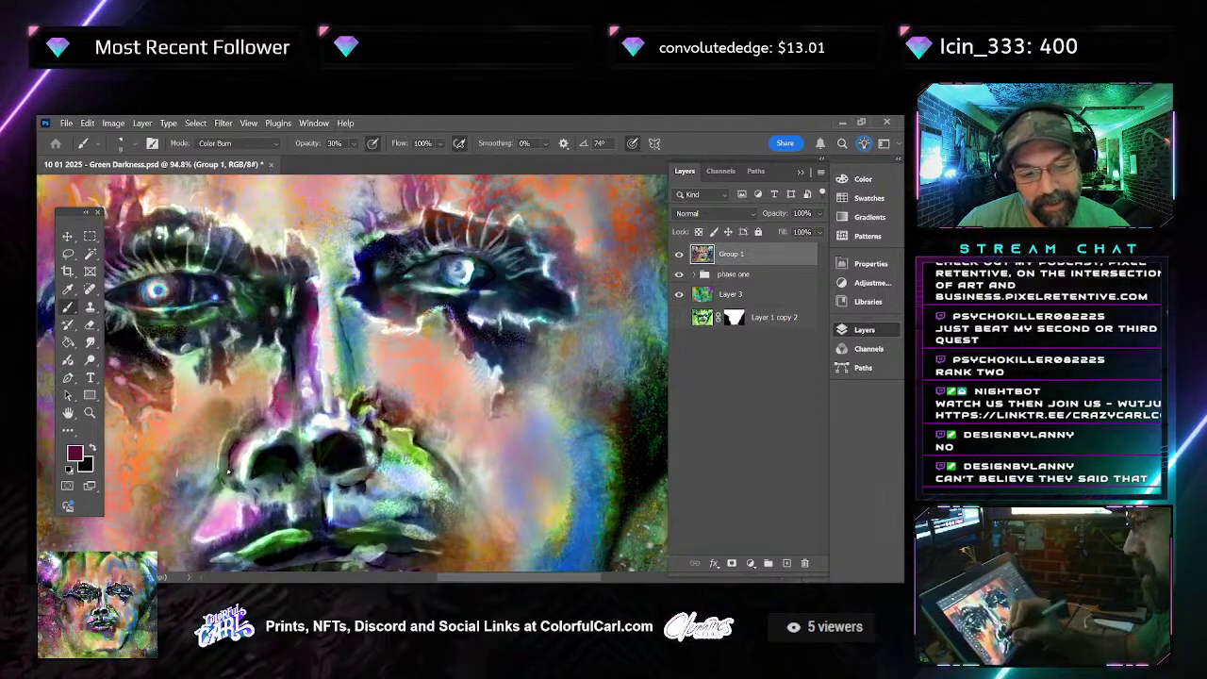
key(r)
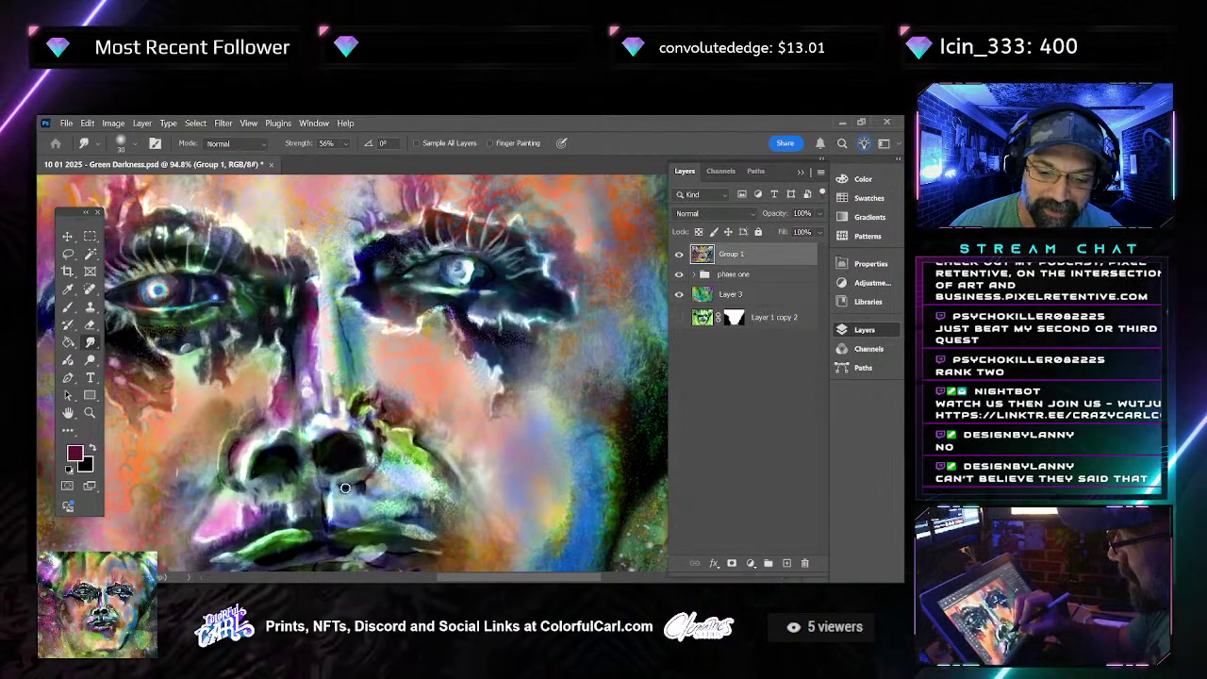
scroll(345, 488, up, 3)
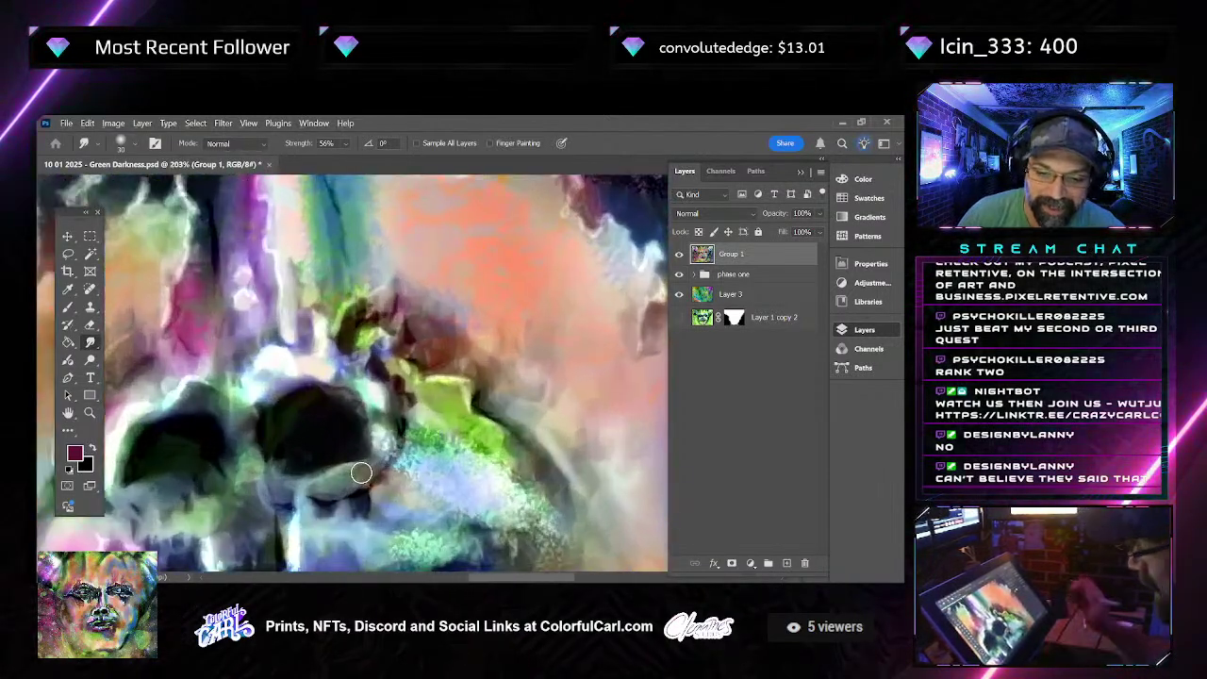
mouse_move(361, 472)
mouse_down()
mouse_move(358, 501)
mouse_move(386, 484)
mouse_move(280, 501)
mouse_move(411, 411)
mouse_move(350, 330)
mouse_move(358, 319)
mouse_up()
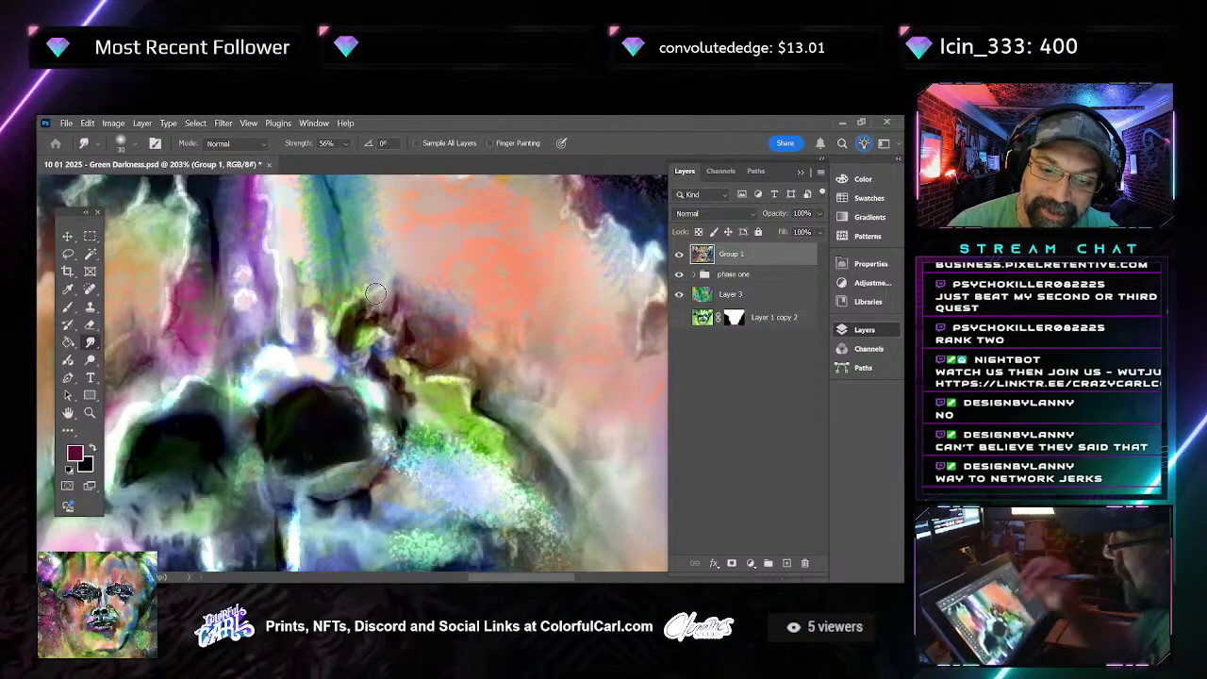
scroll(375, 295, down, 5)
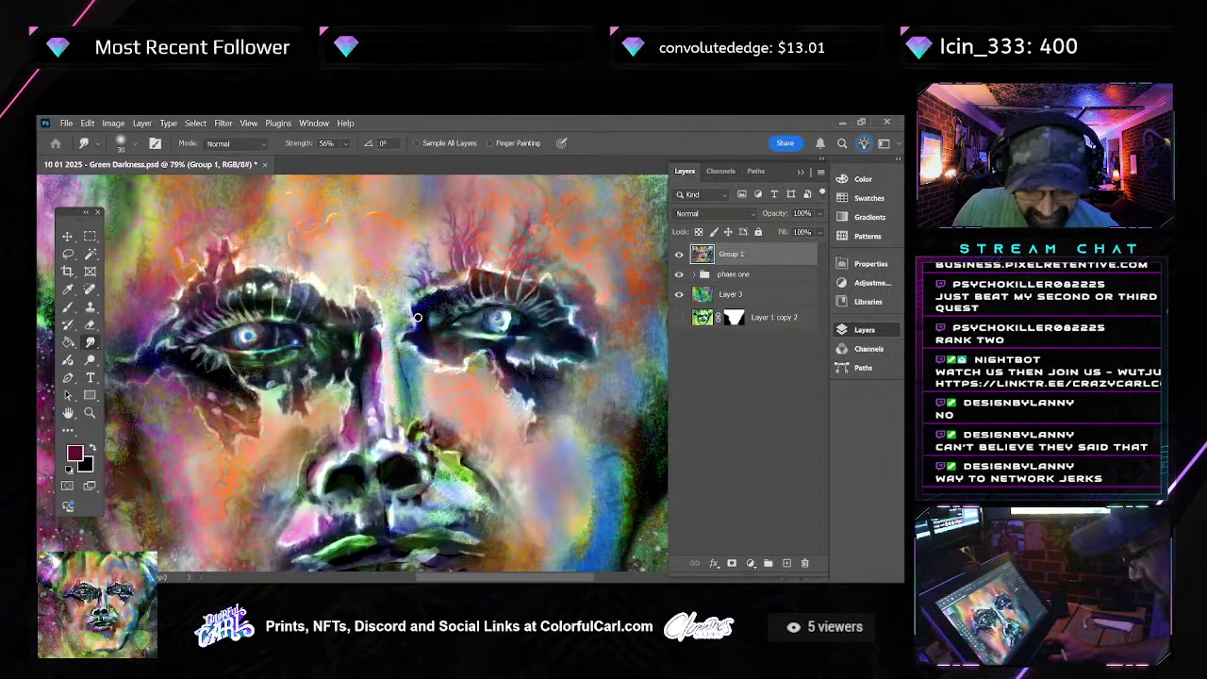
Paint white Color Dodge highlights around the right eye's brow edge and inner corner with a small brush at 30% opacity
key(b)
scroll(434, 263, up, 4)
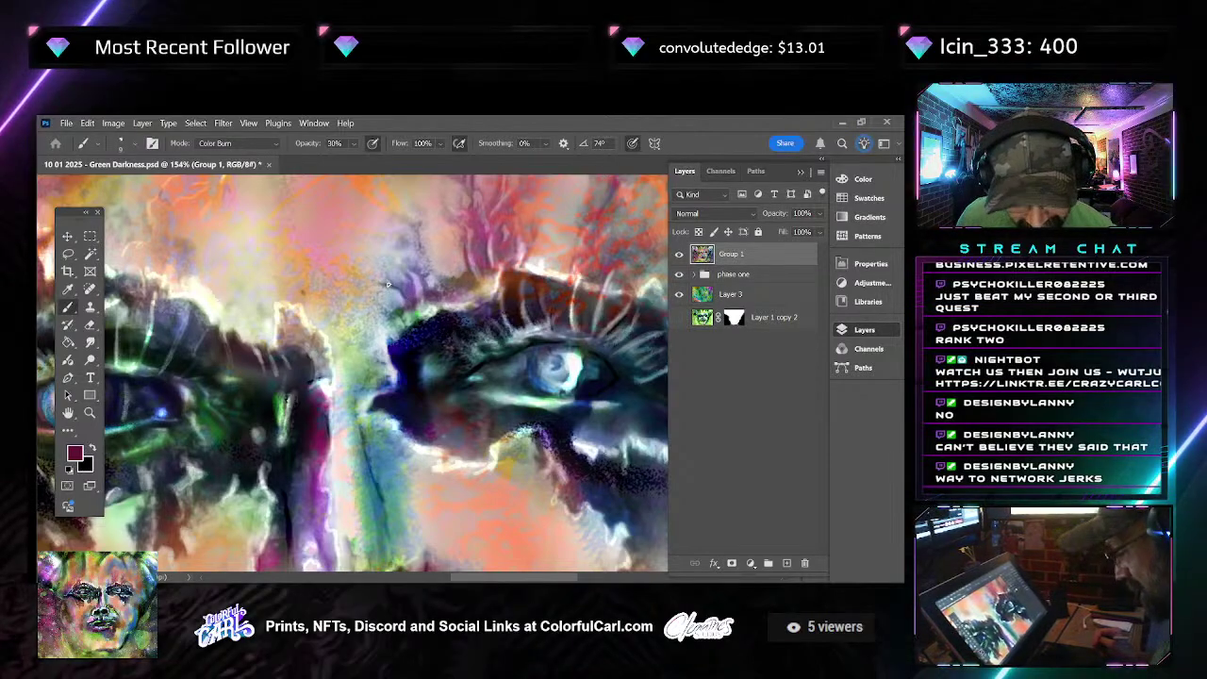
key(x)
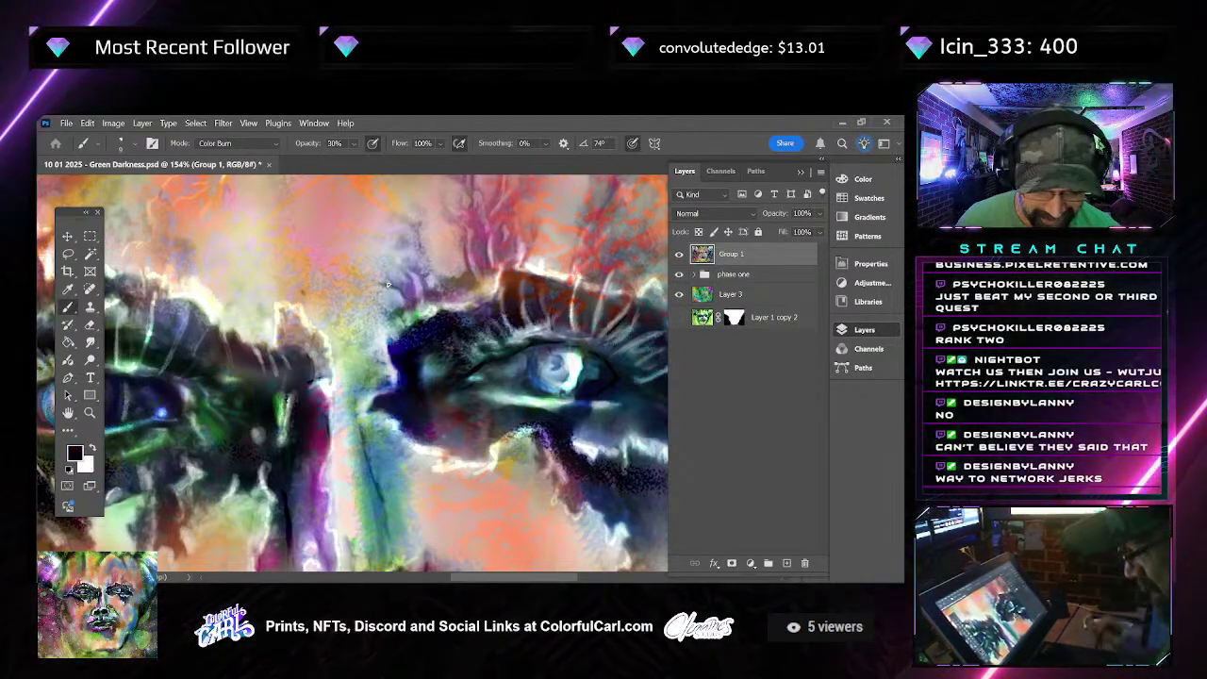
key(x)
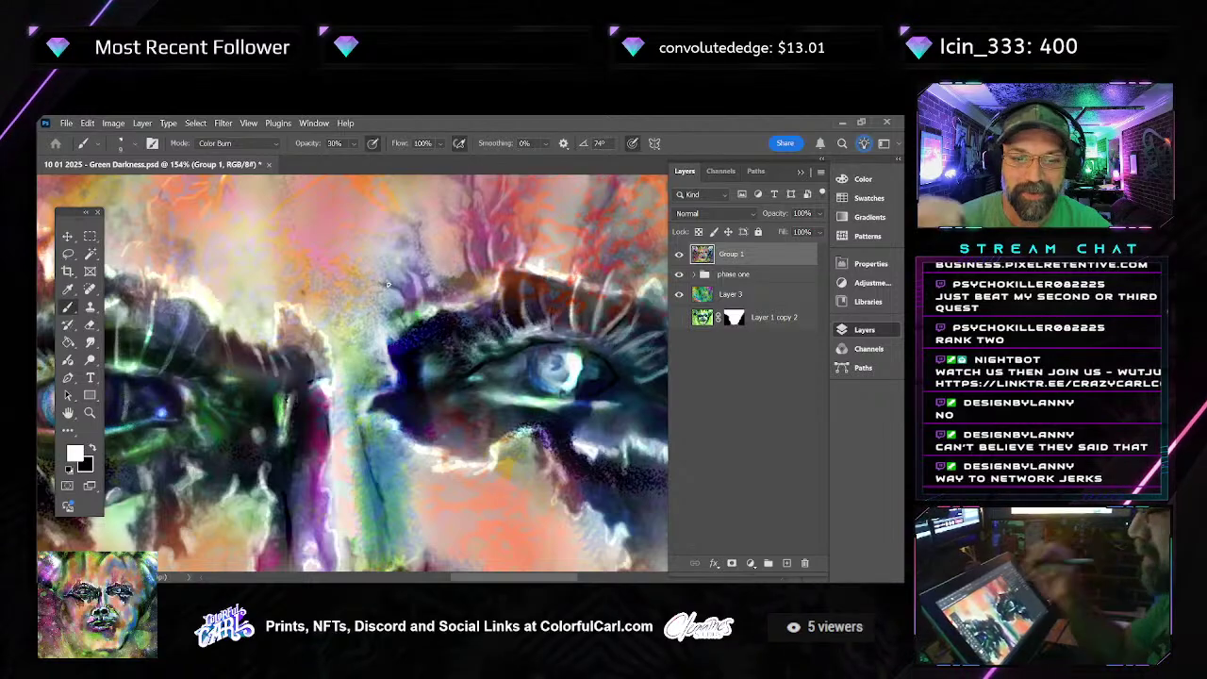
click(236, 142)
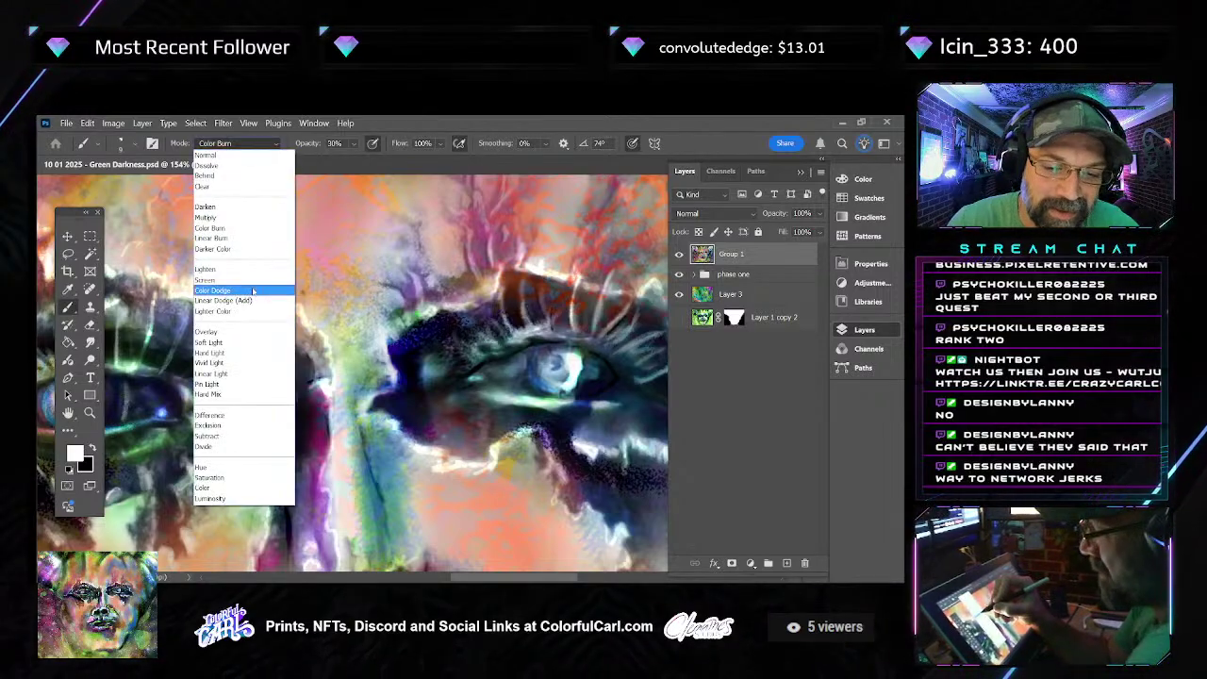
click(253, 291)
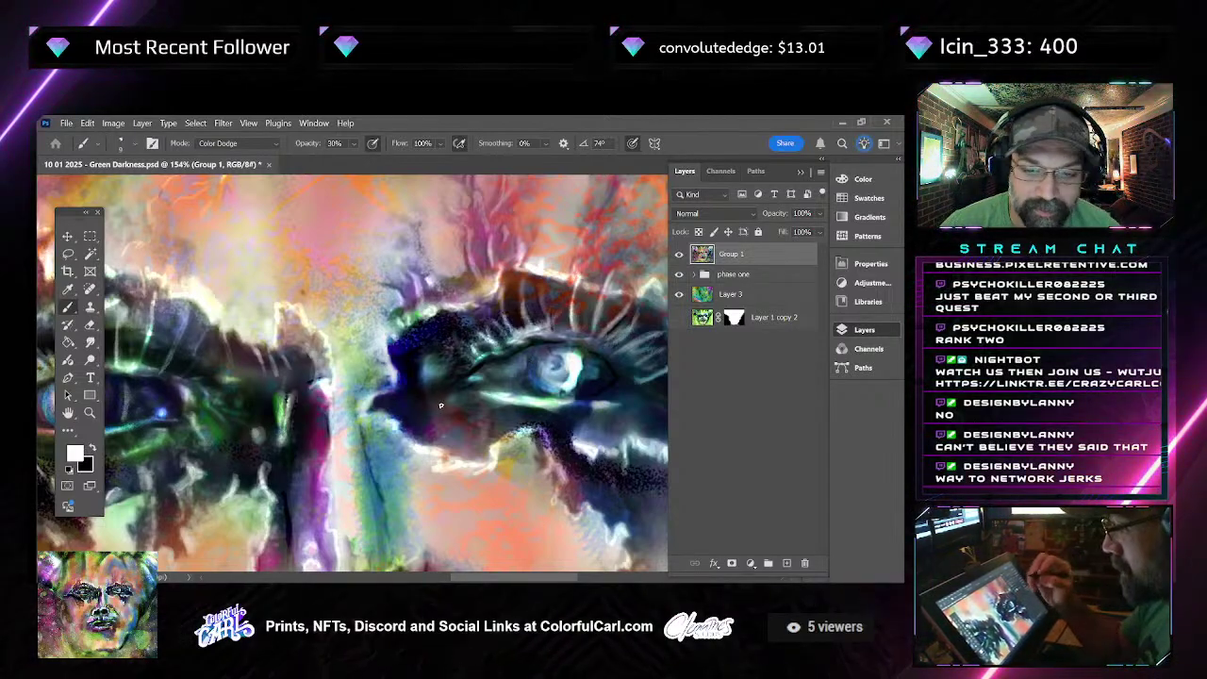
scroll(441, 405, down, 6)
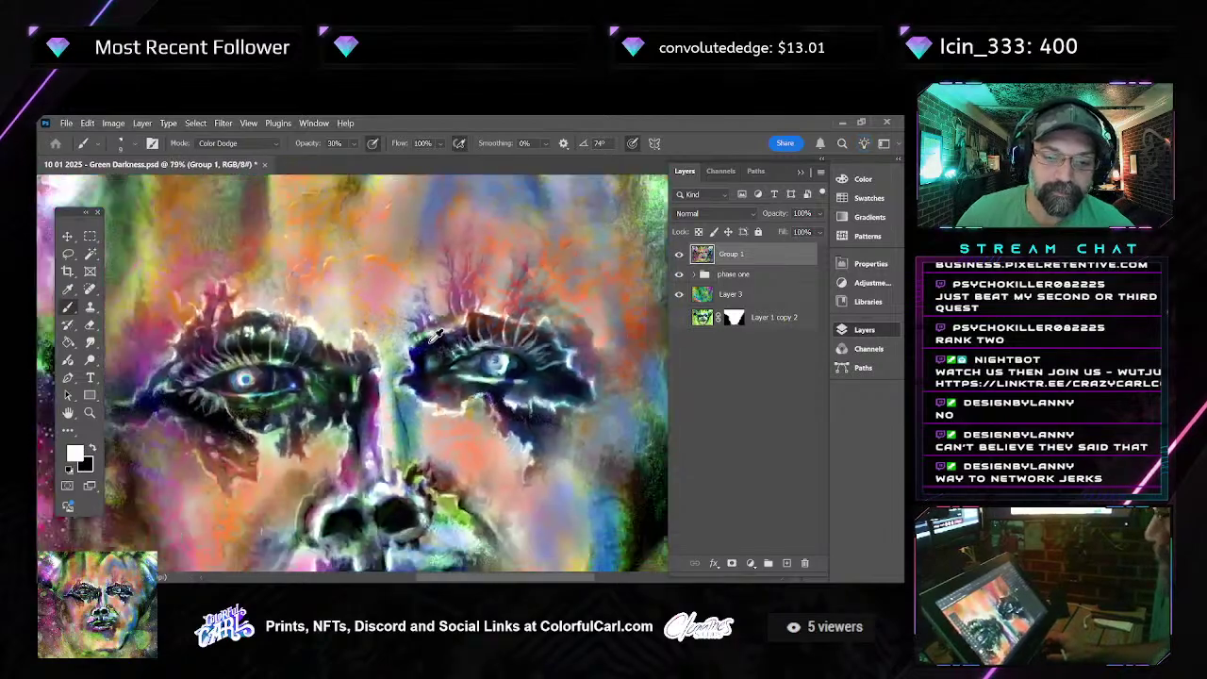
Brush white Color Dodge highlights at 30% opacity over the left temple and cheek, varying the brush size between strokes
scroll(428, 341, up, 5)
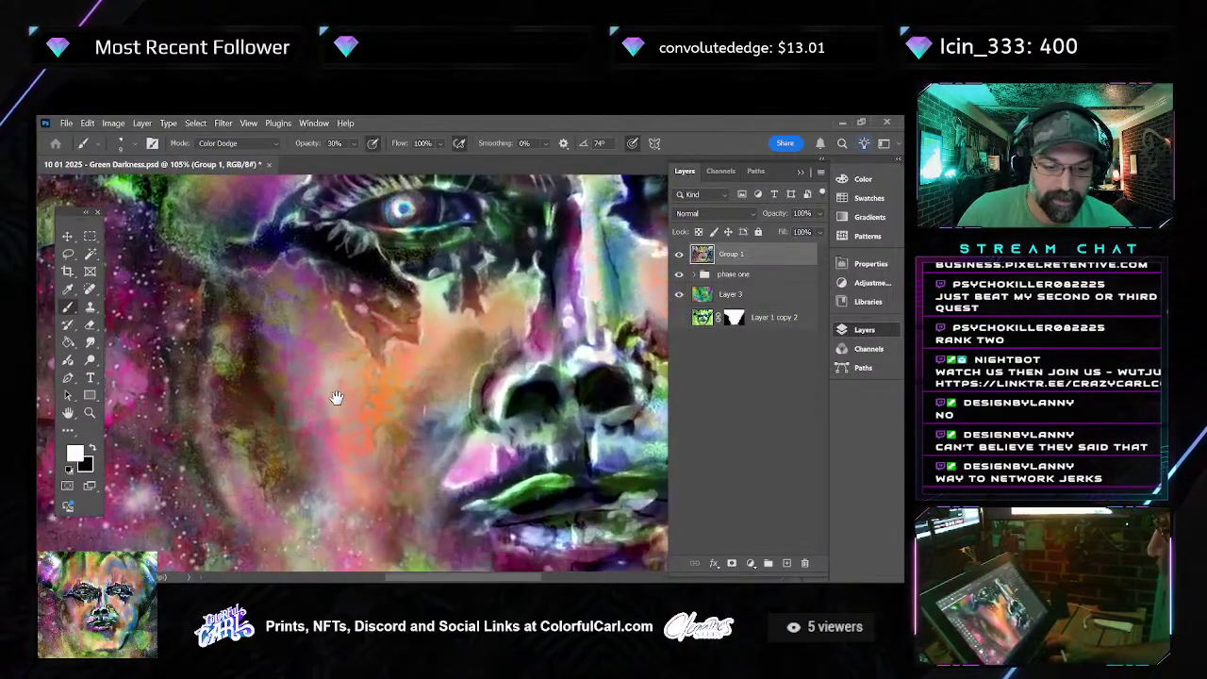
scroll(326, 404, down, 2)
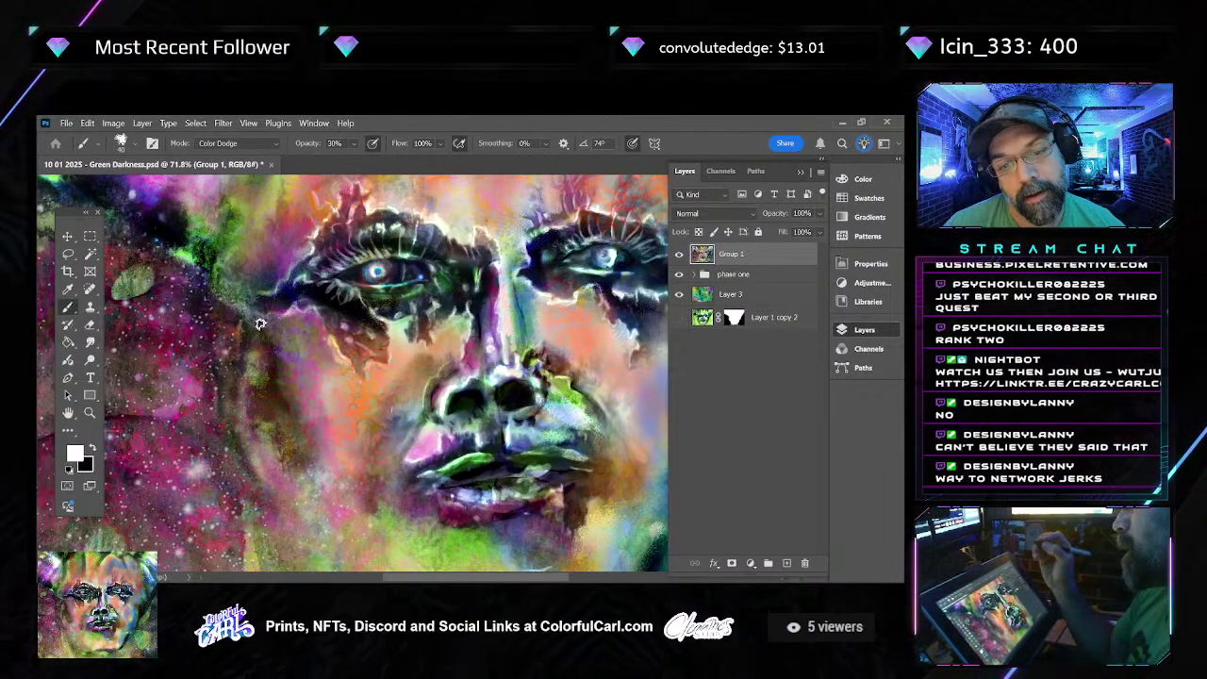
drag(260, 324, 260, 371)
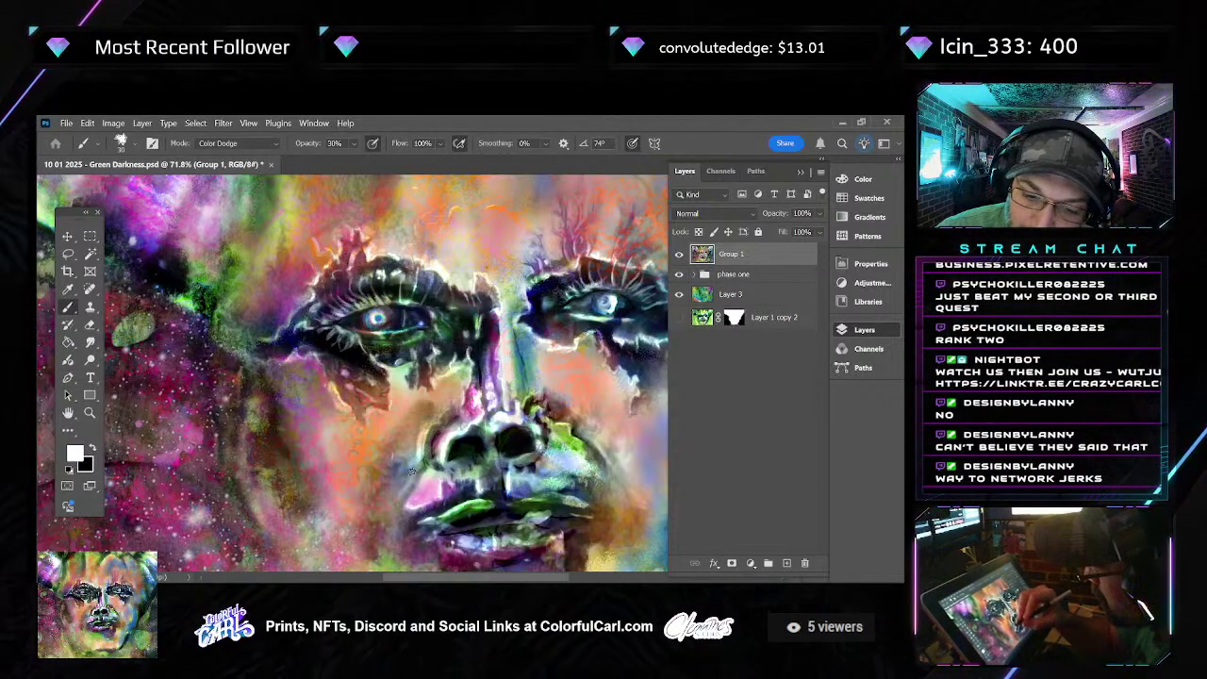
key(bracketright)
key(bracketright)
key(bracketright)
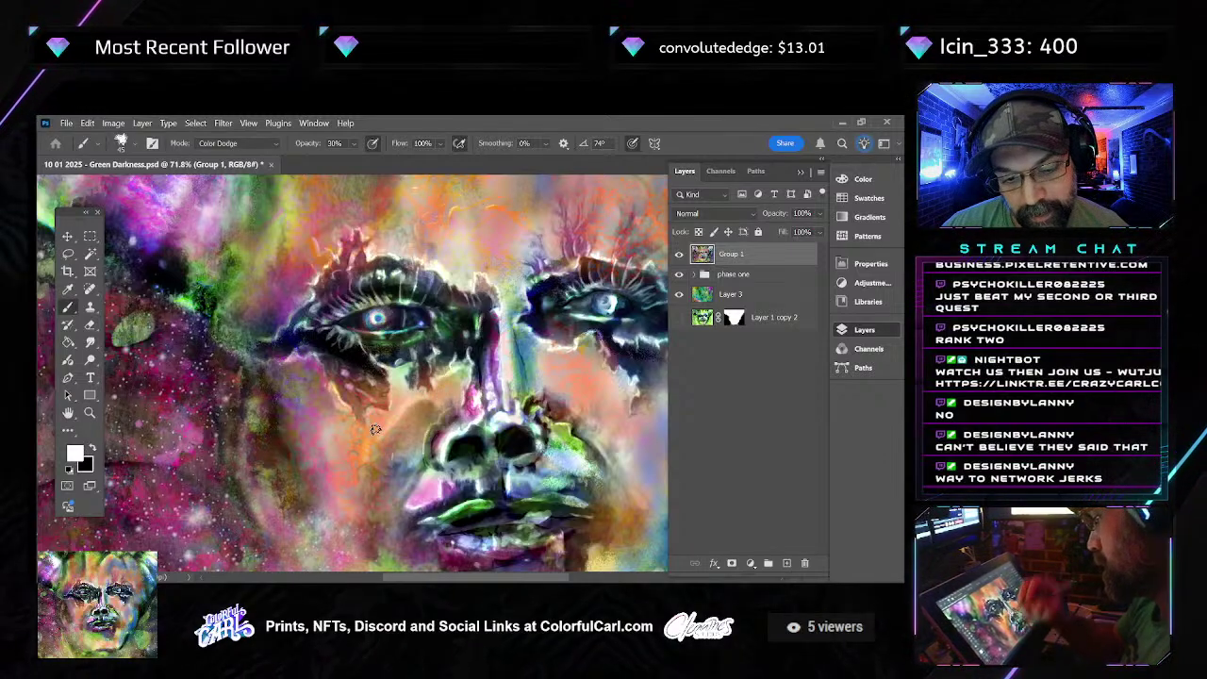
key(z)
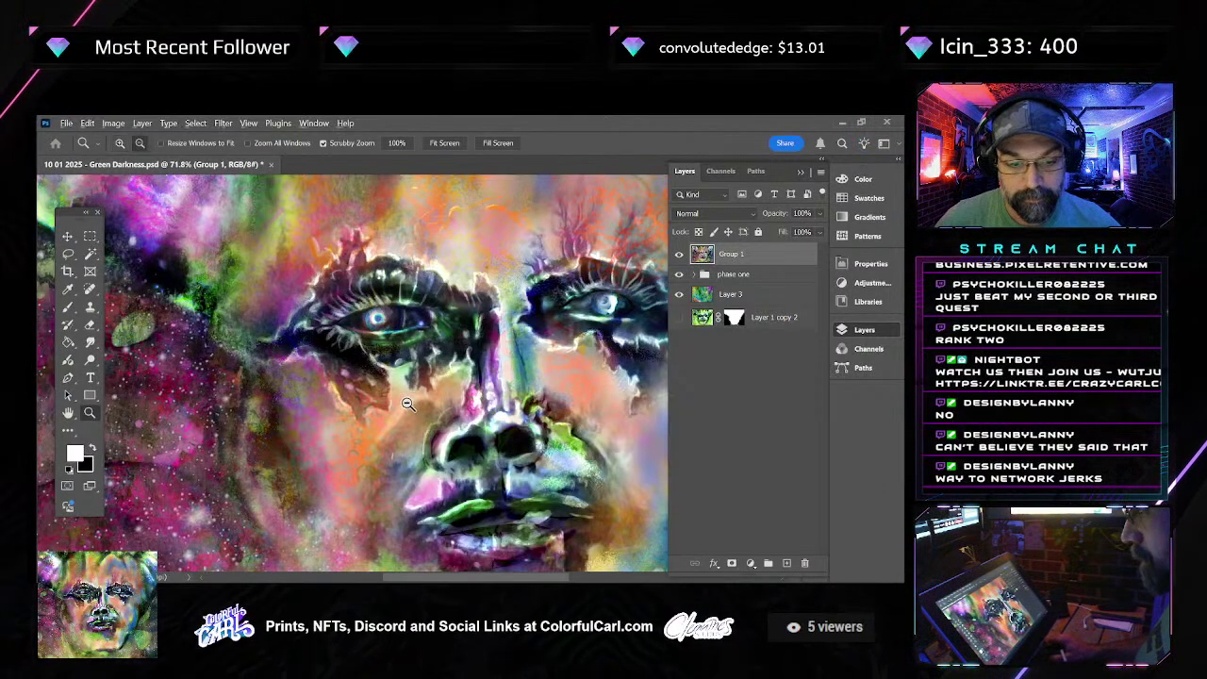
mouse_move(453, 344)
mouse_down()
mouse_move(396, 344)
mouse_move(493, 345)
mouse_move(401, 196)
mouse_move(358, 335)
mouse_up()
key(b)
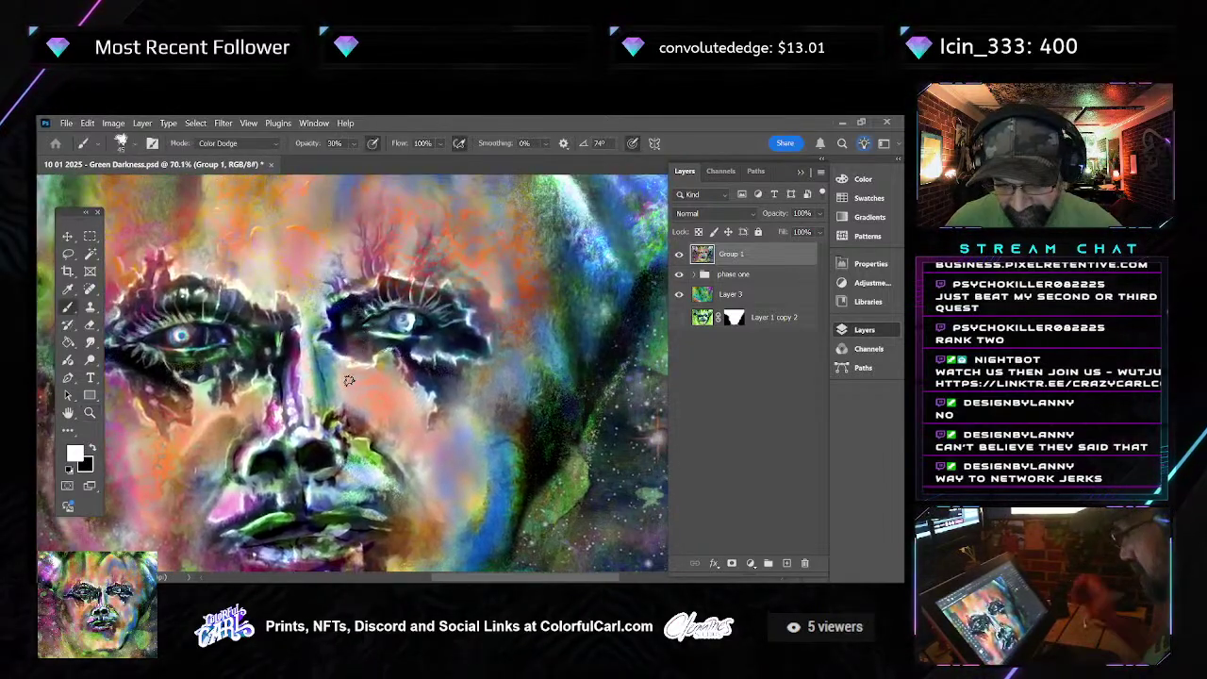
Brush white Color Dodge highlights at 30% opacity around the base of the nose and along the upper lip
mouse_move(383, 474)
mouse_down()
mouse_move(352, 468)
mouse_move(347, 497)
mouse_up()
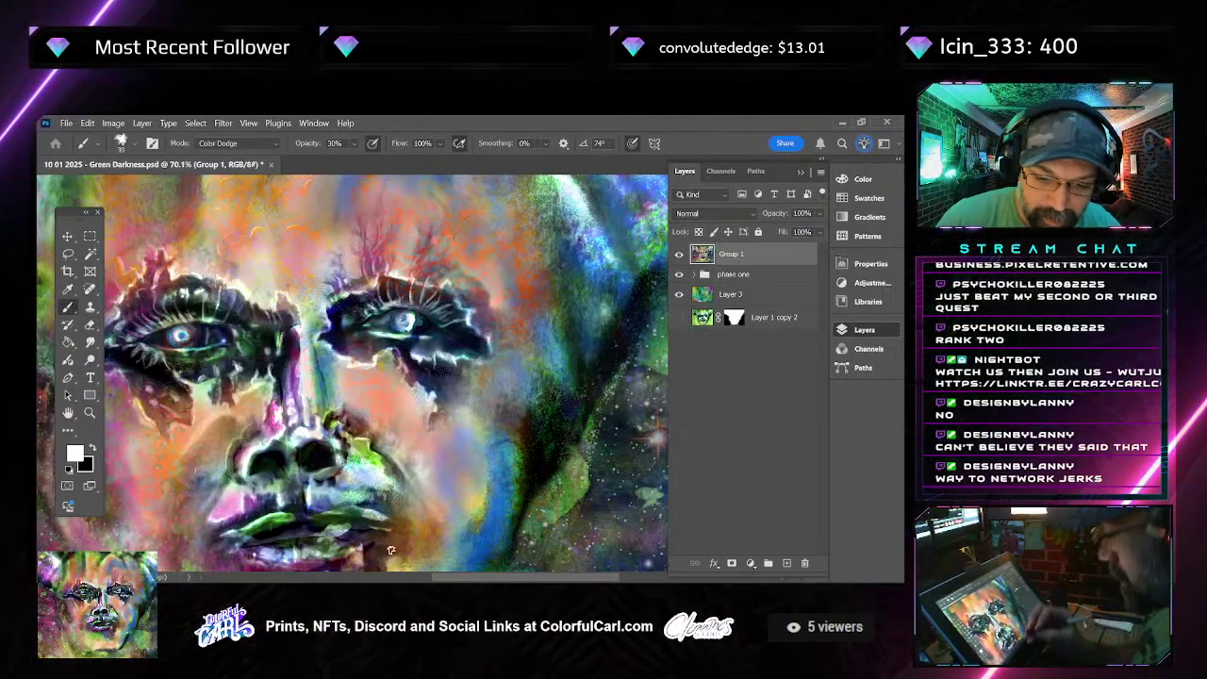
drag(249, 529, 309, 525)
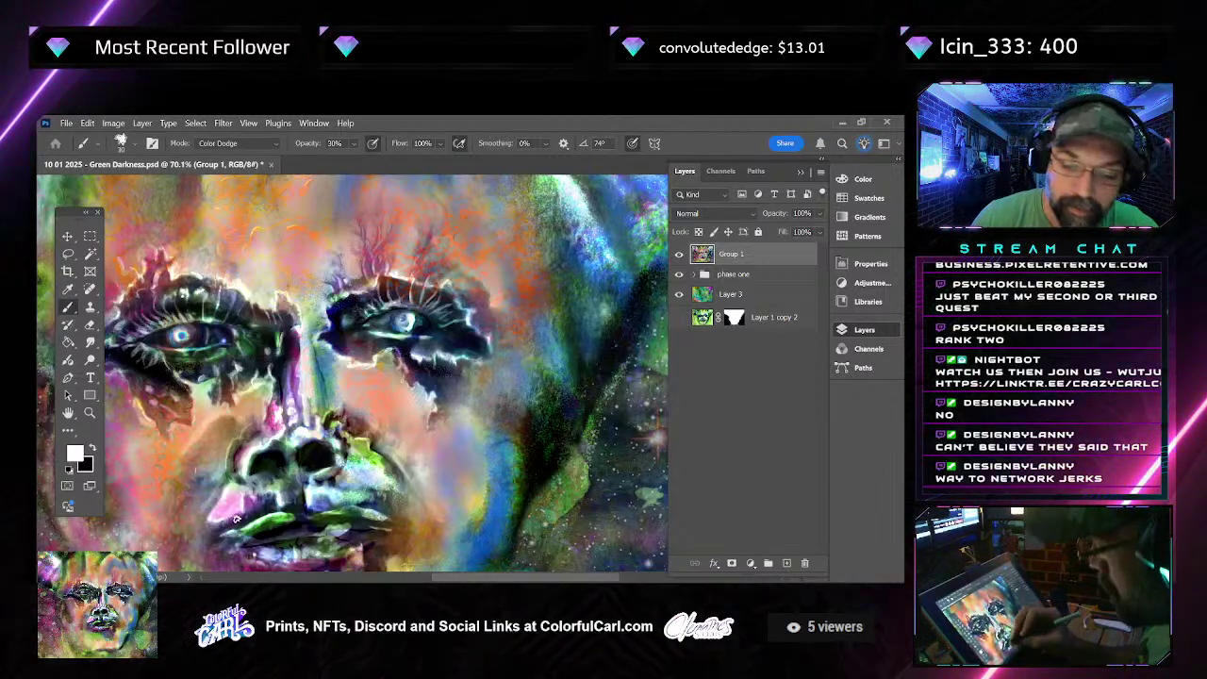
Reduce the brush to size 10 and paint thin branching Color Dodge veins on the left cheek beside the mouth at 30% opacity
key(bracketleft)
key(bracketleft)
key(bracketleft)
key(bracketleft)
key(bracketleft)
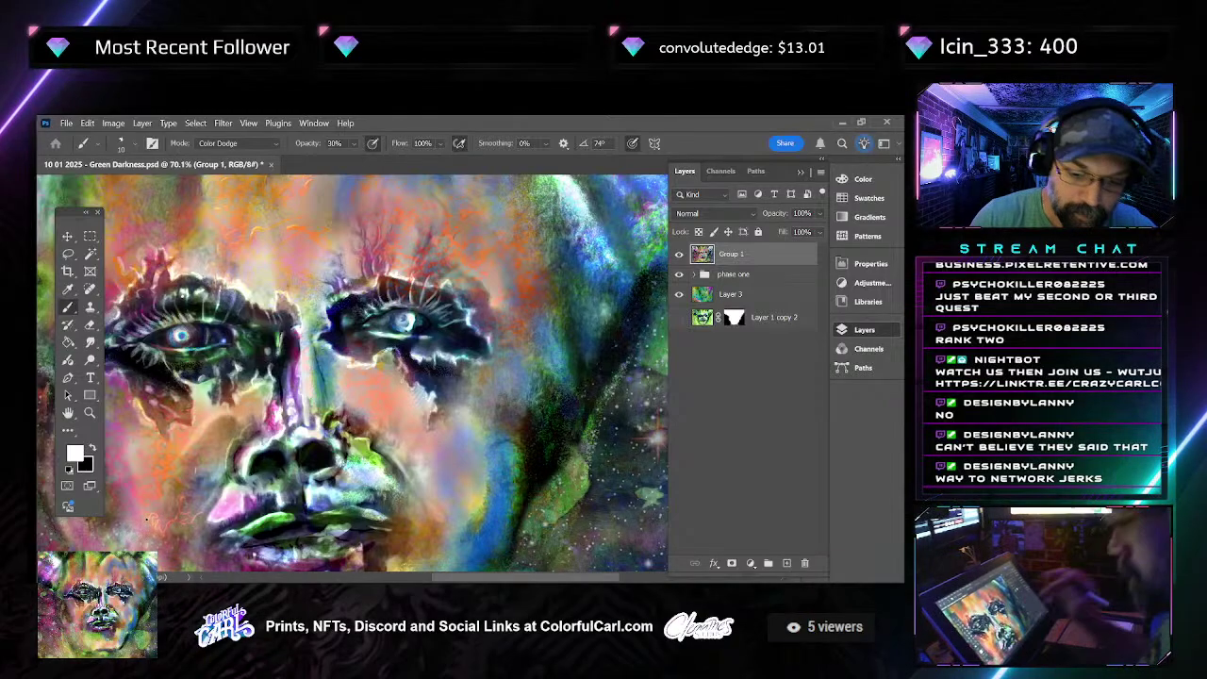
drag(167, 513, 256, 475)
scroll(257, 475, up, 5)
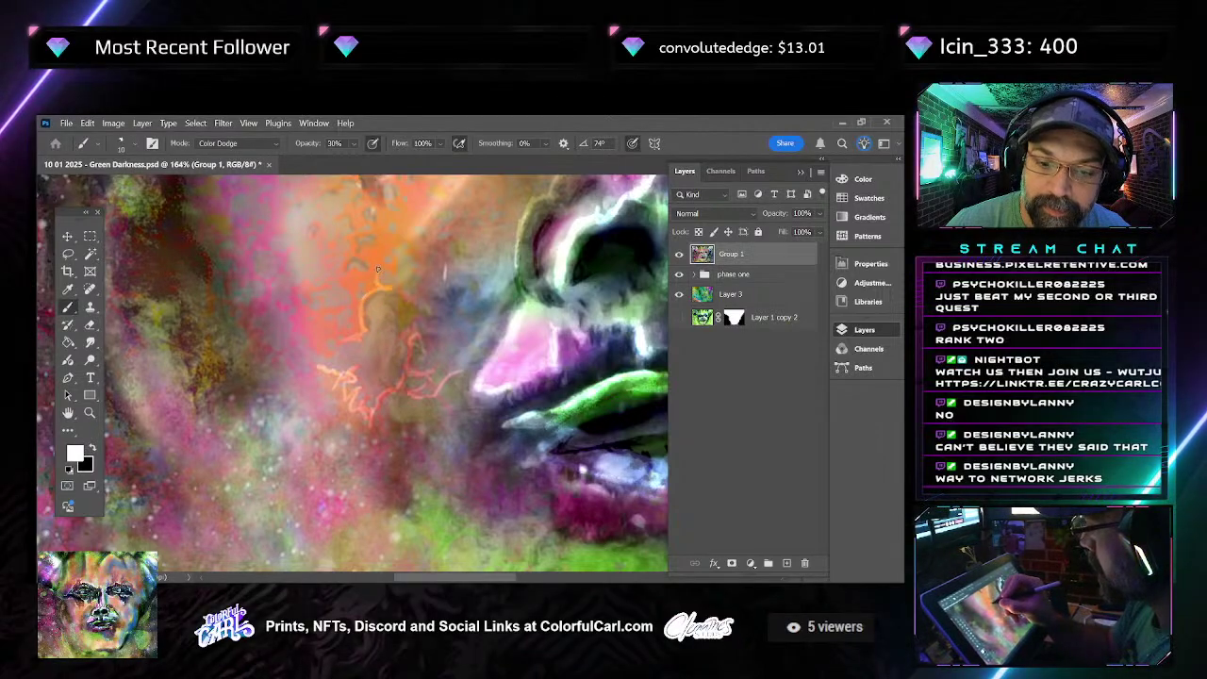
drag(376, 288, 391, 259)
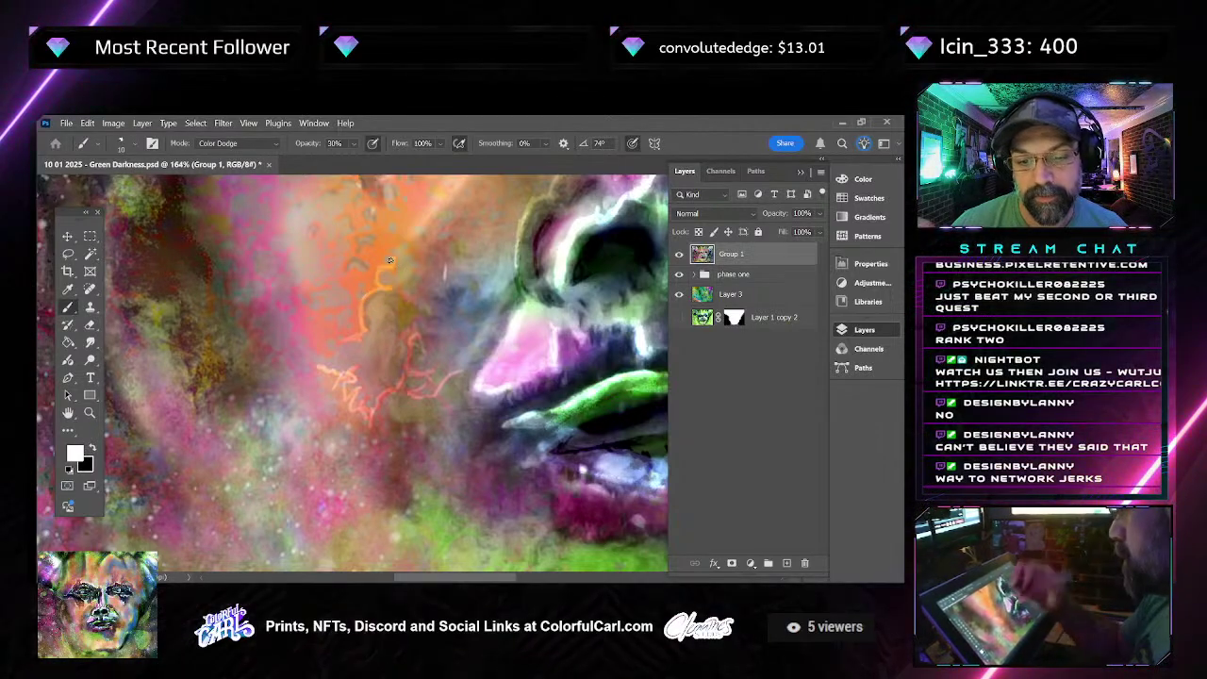
drag(366, 330, 332, 352)
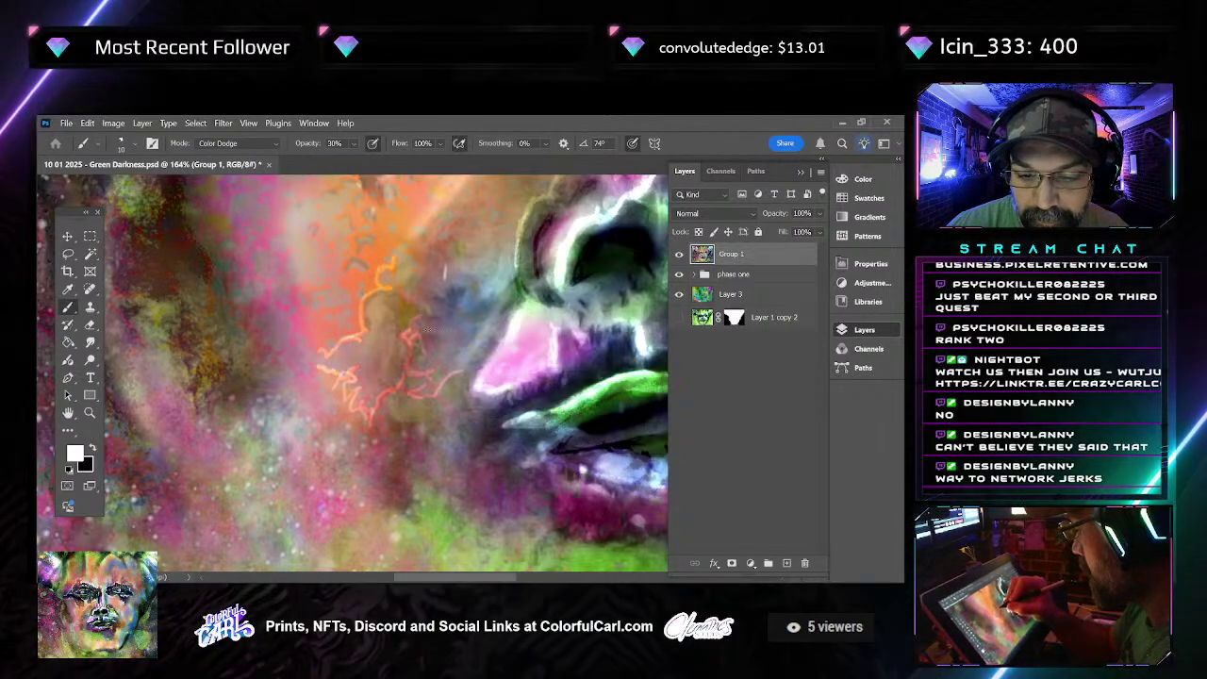
mouse_move(409, 328)
mouse_down()
mouse_move(442, 375)
mouse_move(462, 372)
mouse_up()
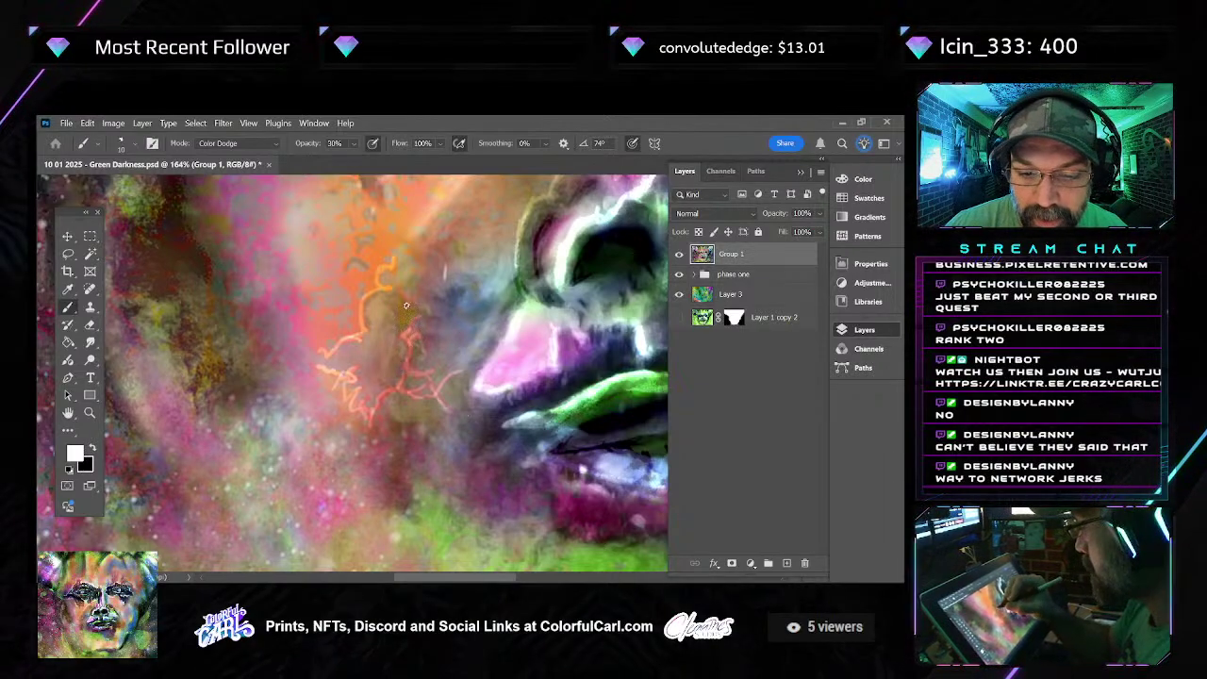
drag(434, 288, 449, 348)
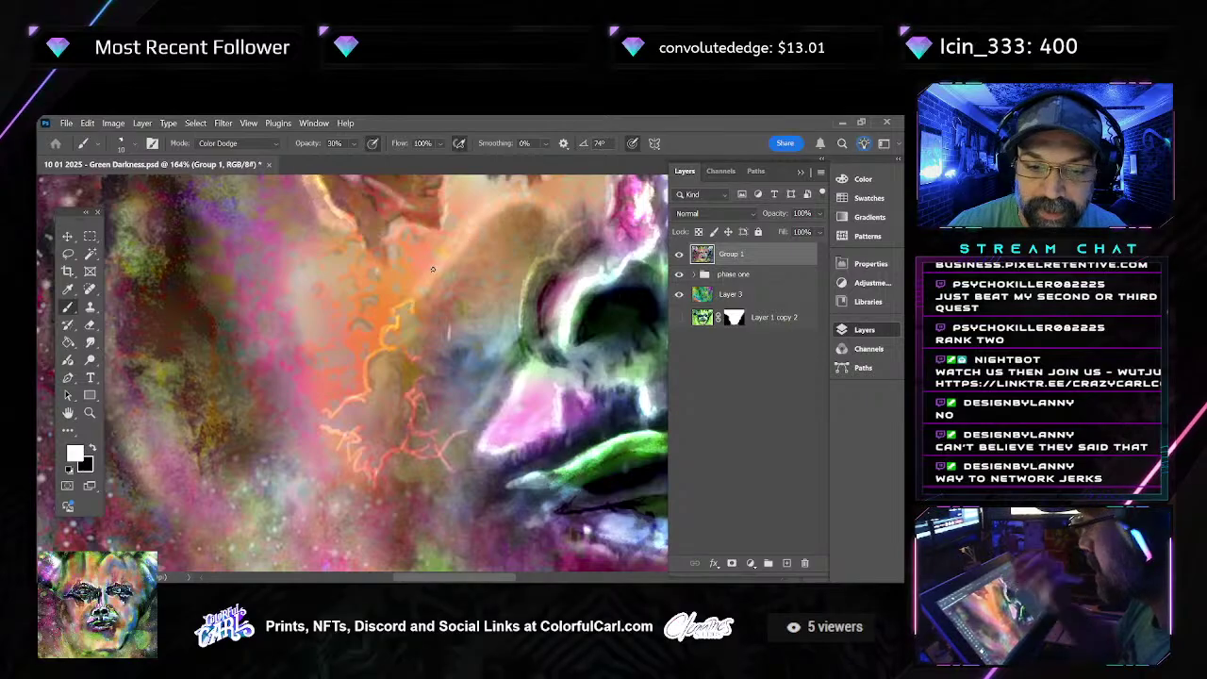
Extend the glowing vein network up the left cheek to the dark eye drip and along the fold beside the nose
scroll(433, 268, down, 5)
scroll(439, 292, up, 4)
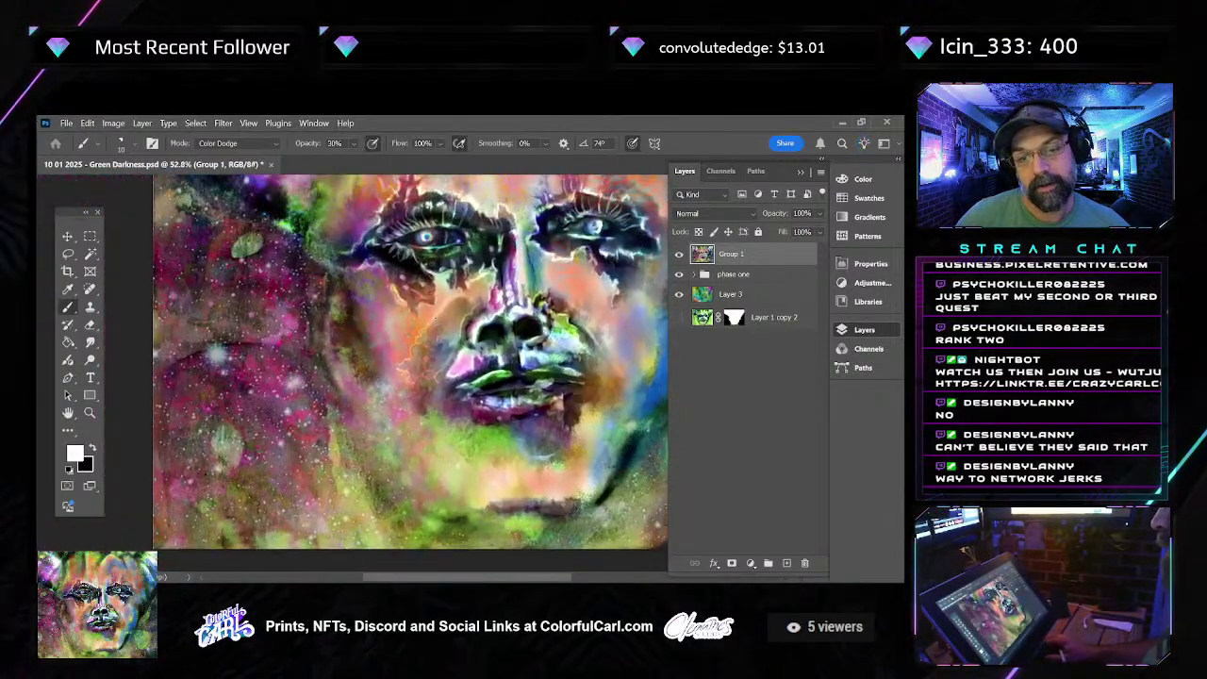
scroll(443, 306, up, 2)
mouse_move(440, 312)
mouse_down()
mouse_move(313, 460)
mouse_move(288, 428)
mouse_move(294, 416)
mouse_move(348, 420)
mouse_move(345, 364)
mouse_up()
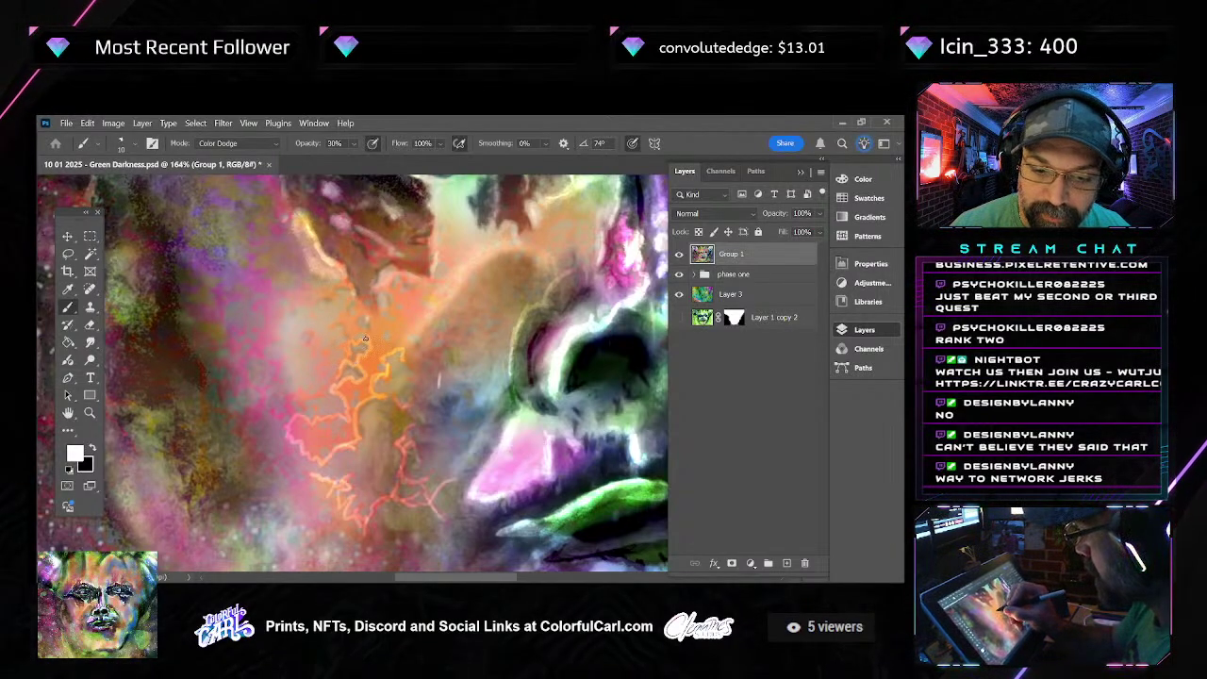
mouse_move(359, 326)
mouse_down()
mouse_move(369, 320)
mouse_move(381, 340)
mouse_up()
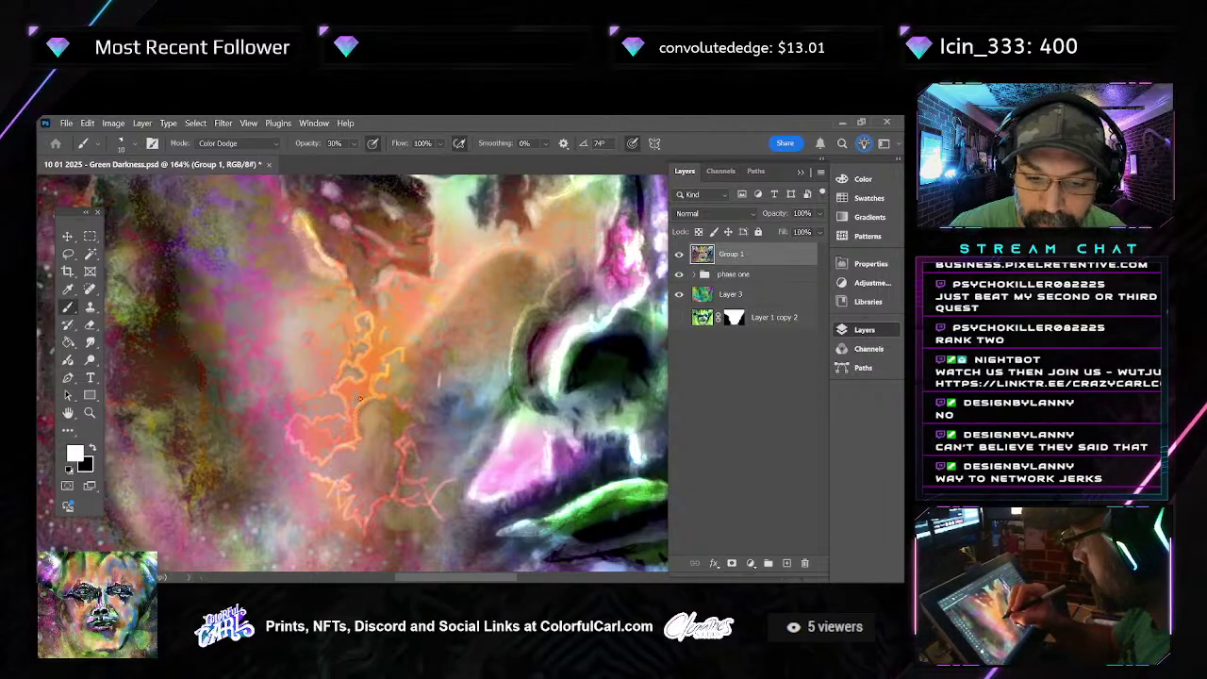
drag(348, 400, 375, 355)
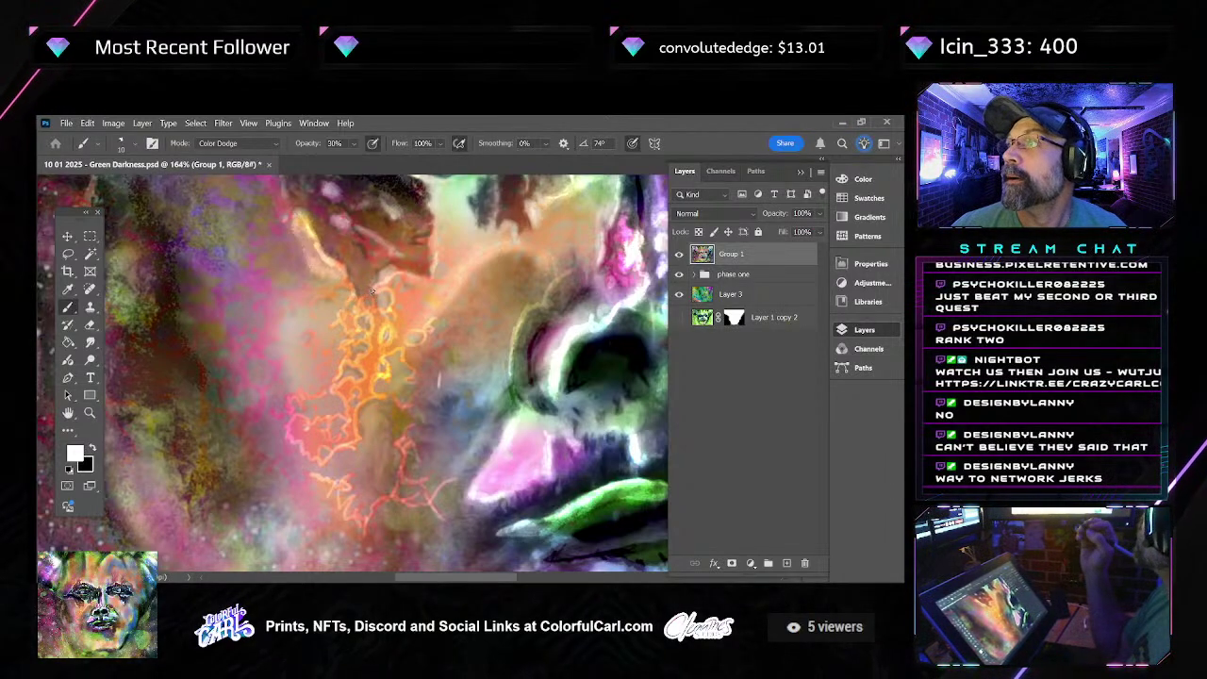
drag(471, 289, 452, 324)
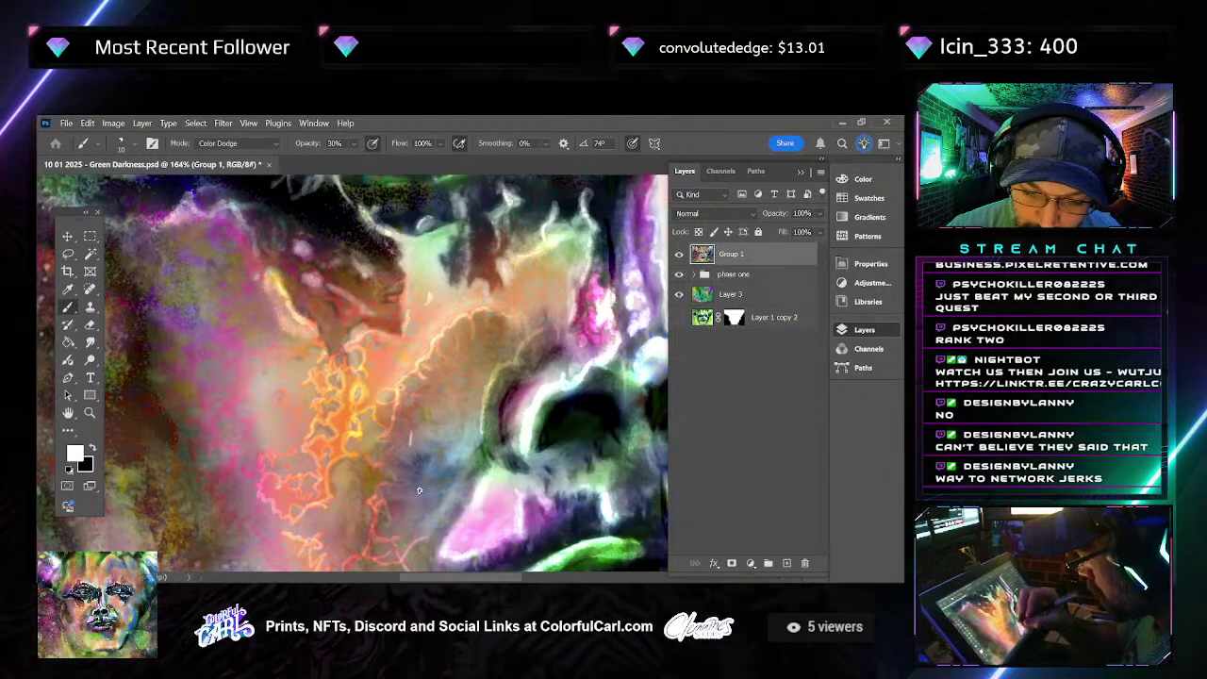
mouse_move(401, 487)
mouse_down()
mouse_move(418, 453)
mouse_move(356, 520)
mouse_up()
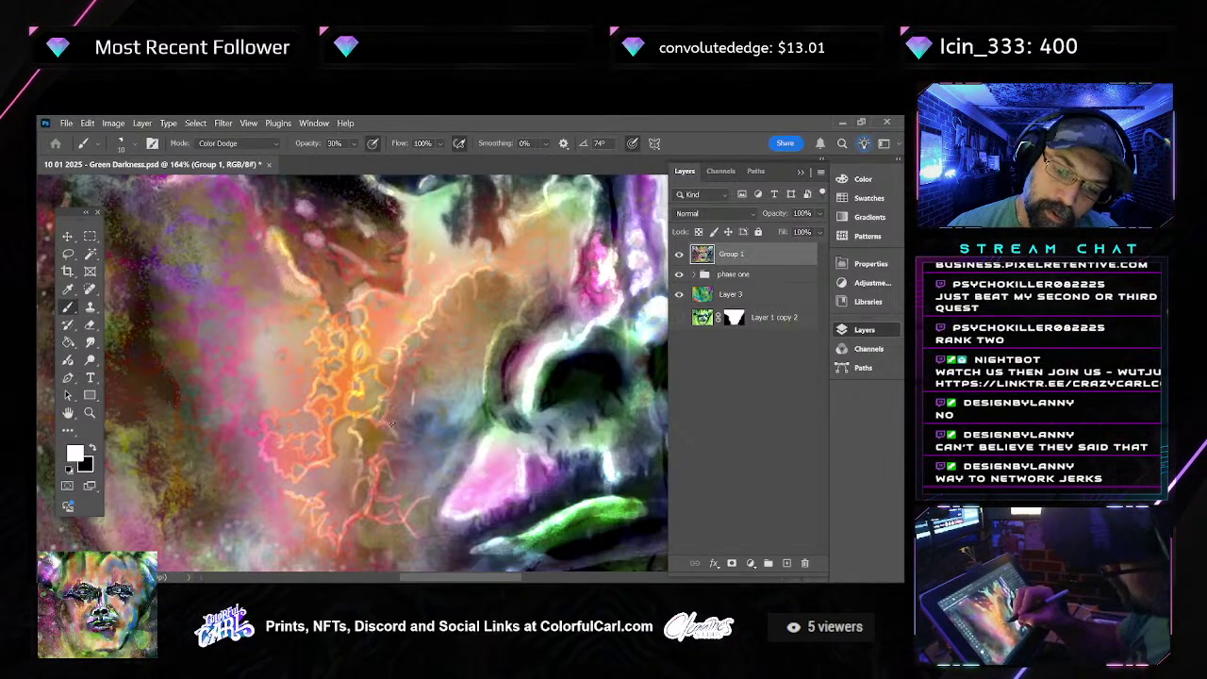
Paint fine white Color Dodge highlights along the dark patch under the left eye and around the outside of the left nostril
scroll(425, 380, down, 6)
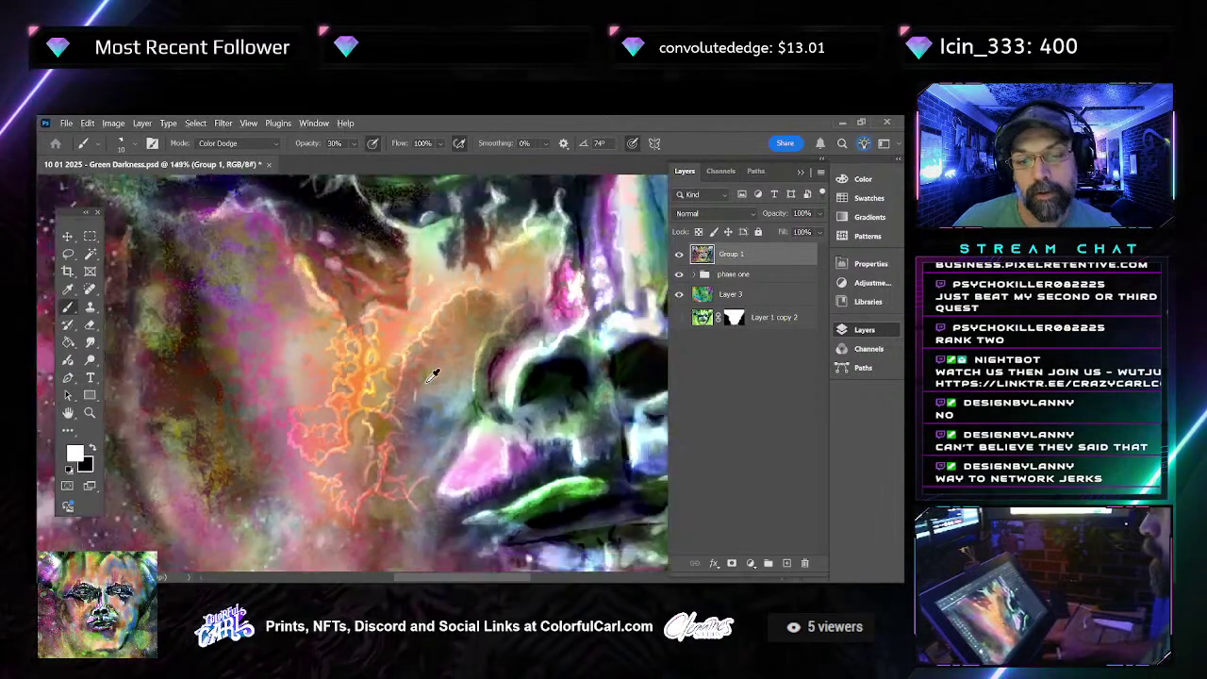
scroll(425, 382, up, 6)
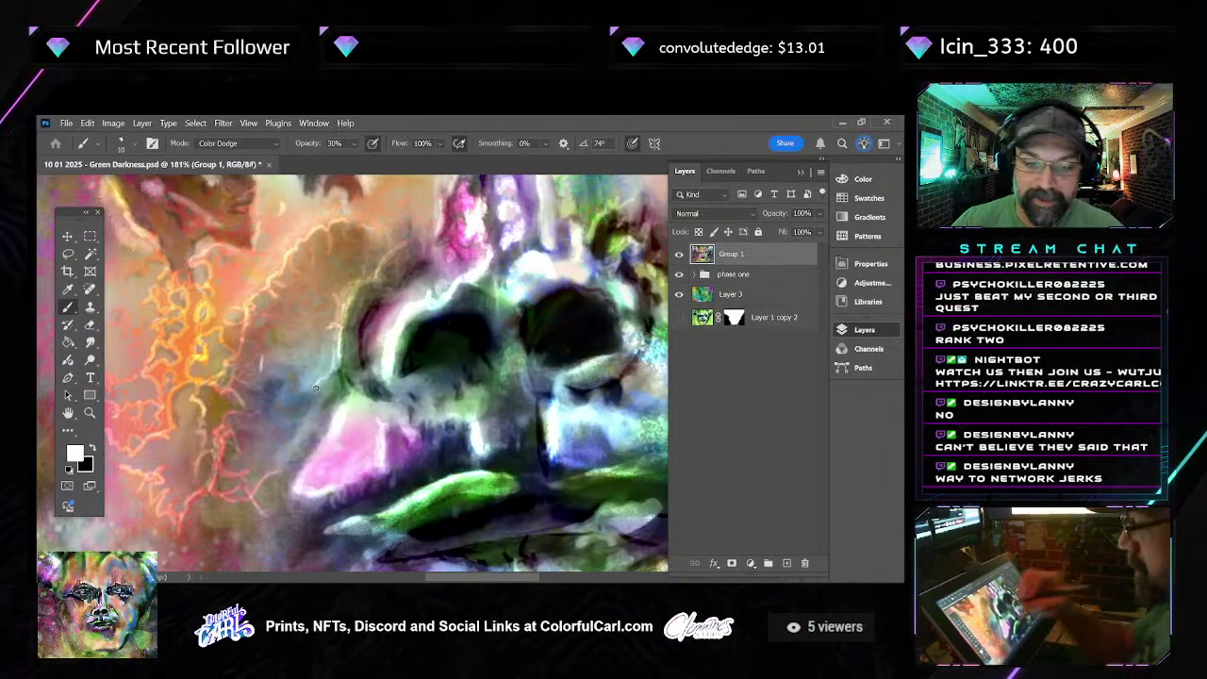
drag(272, 298, 399, 397)
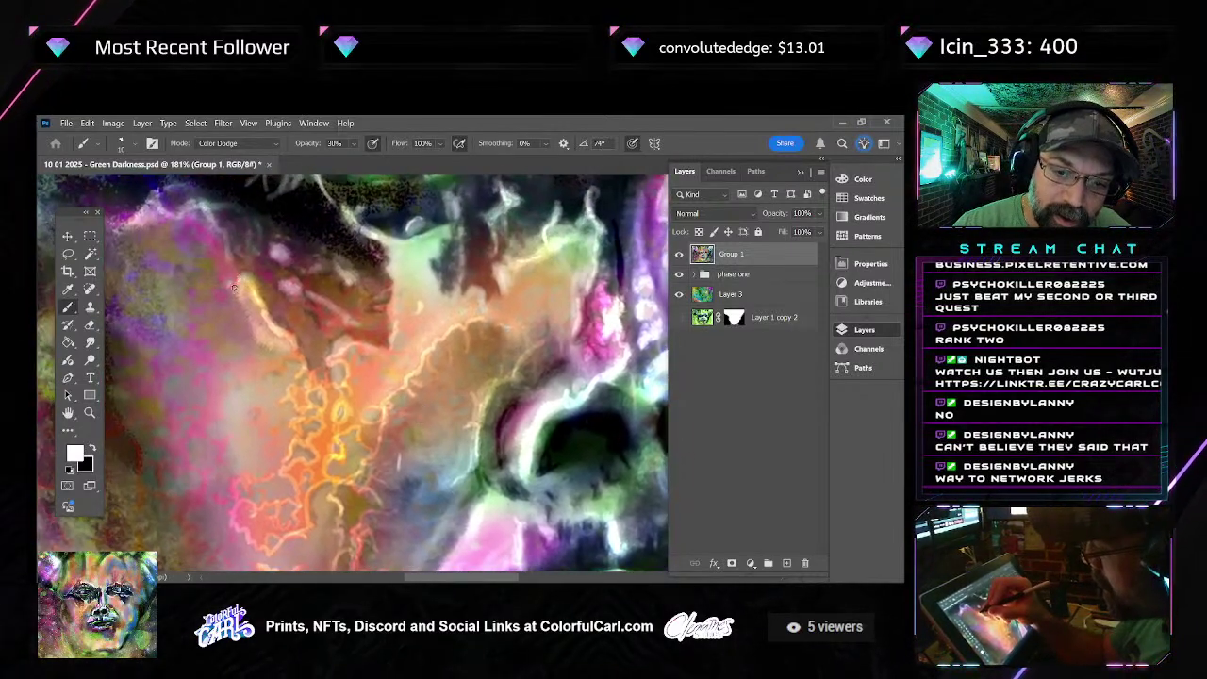
drag(256, 250, 283, 302)
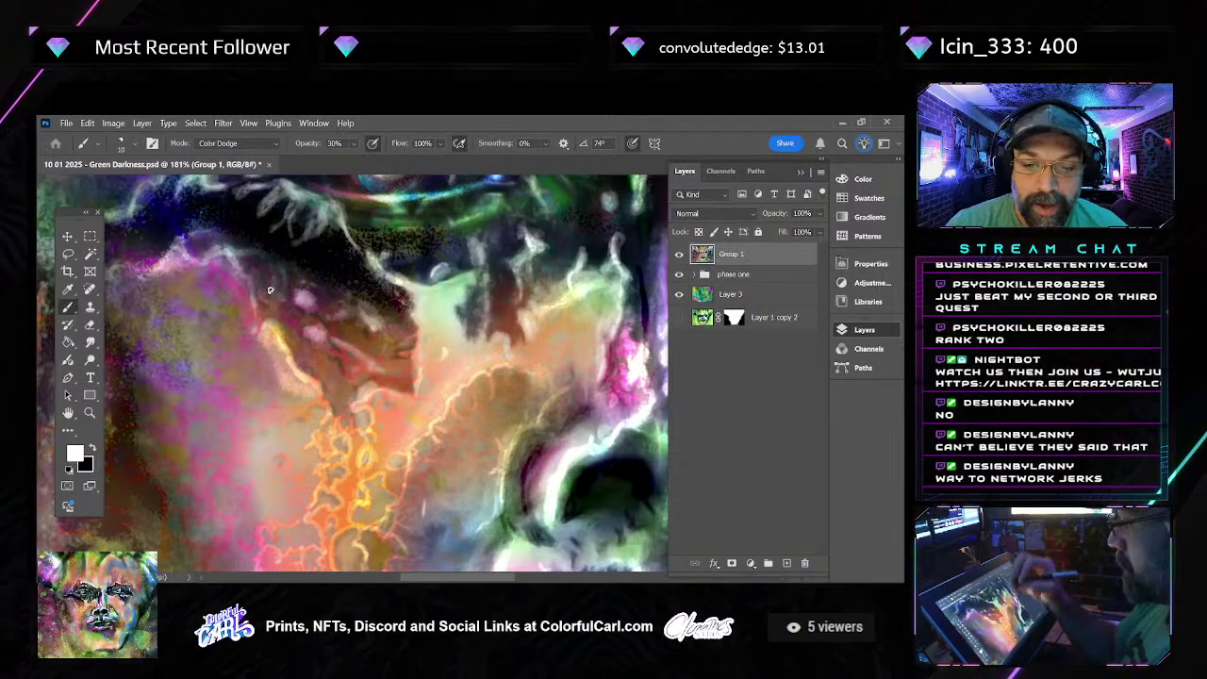
scroll(270, 290, right, 3)
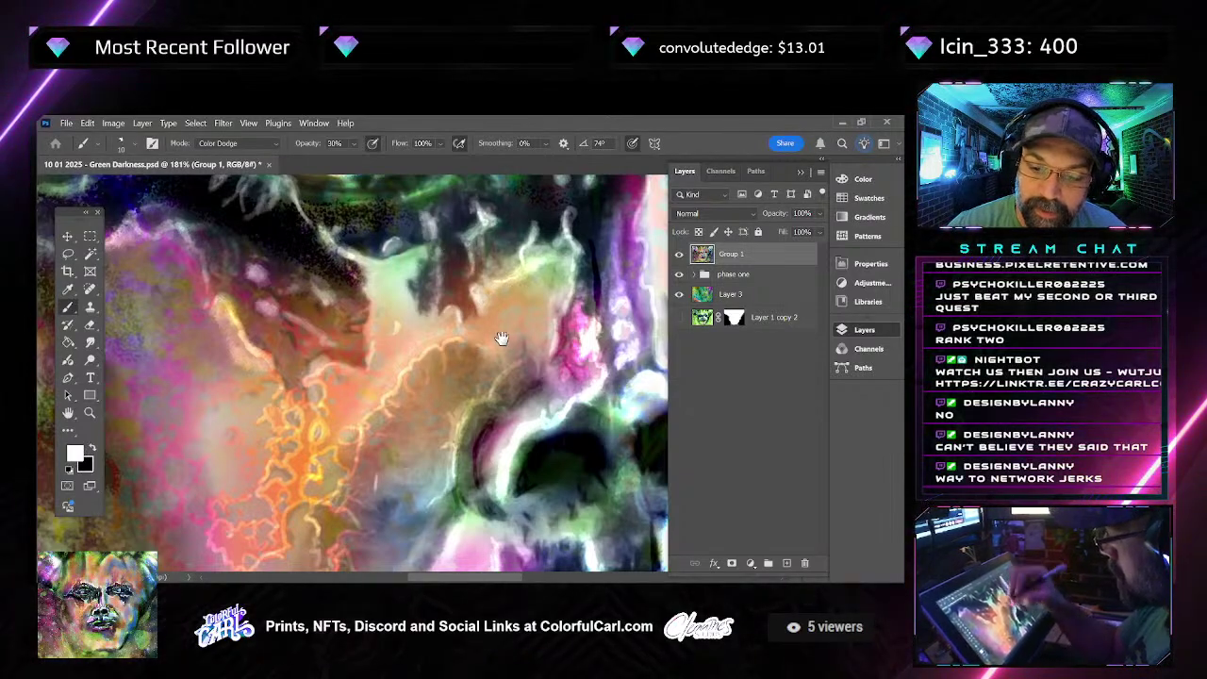
drag(500, 338, 476, 287)
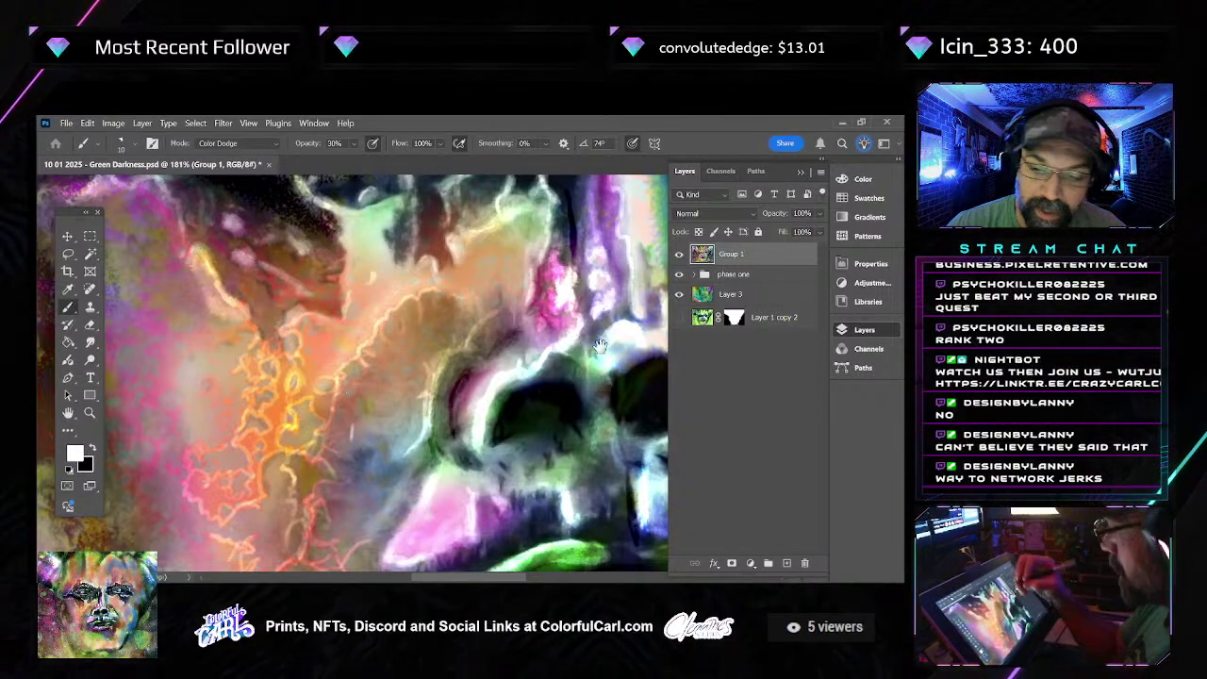
drag(600, 346, 424, 316)
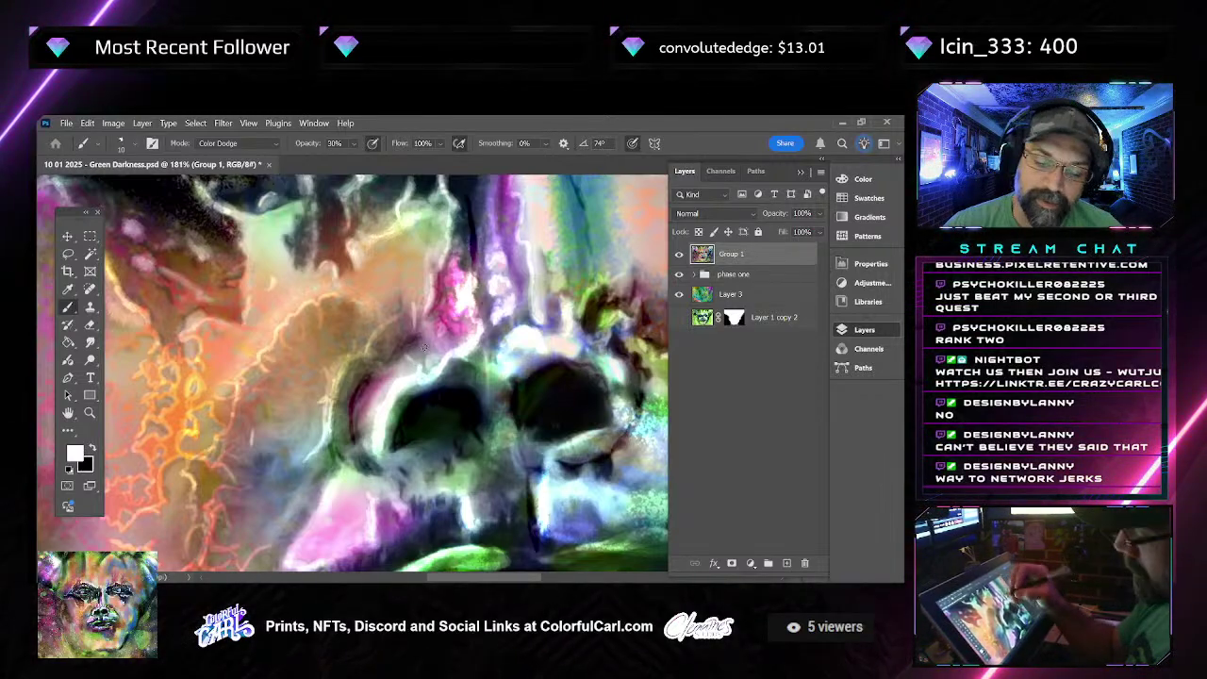
drag(424, 349, 456, 336)
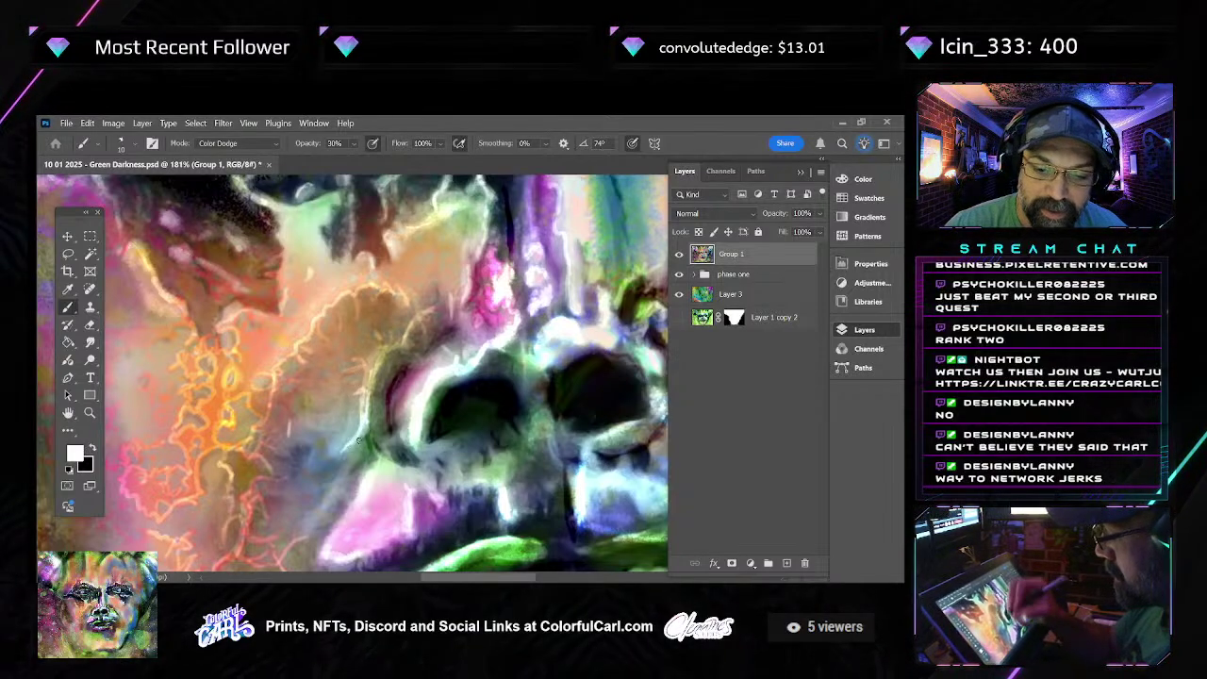
Enlarge the brush to size 20 and then 30, adding Color Dodge highlights along the left nostril's outer fold and around the left eye
scroll(359, 441, down, 1)
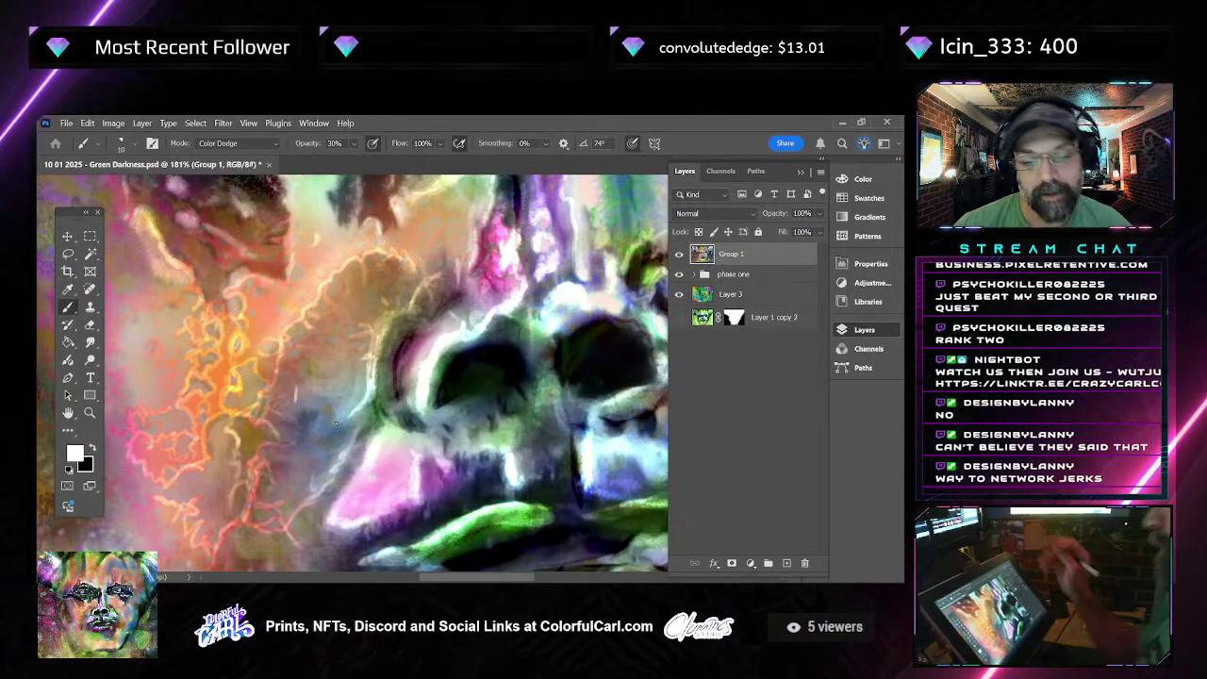
scroll(339, 406, down, 2)
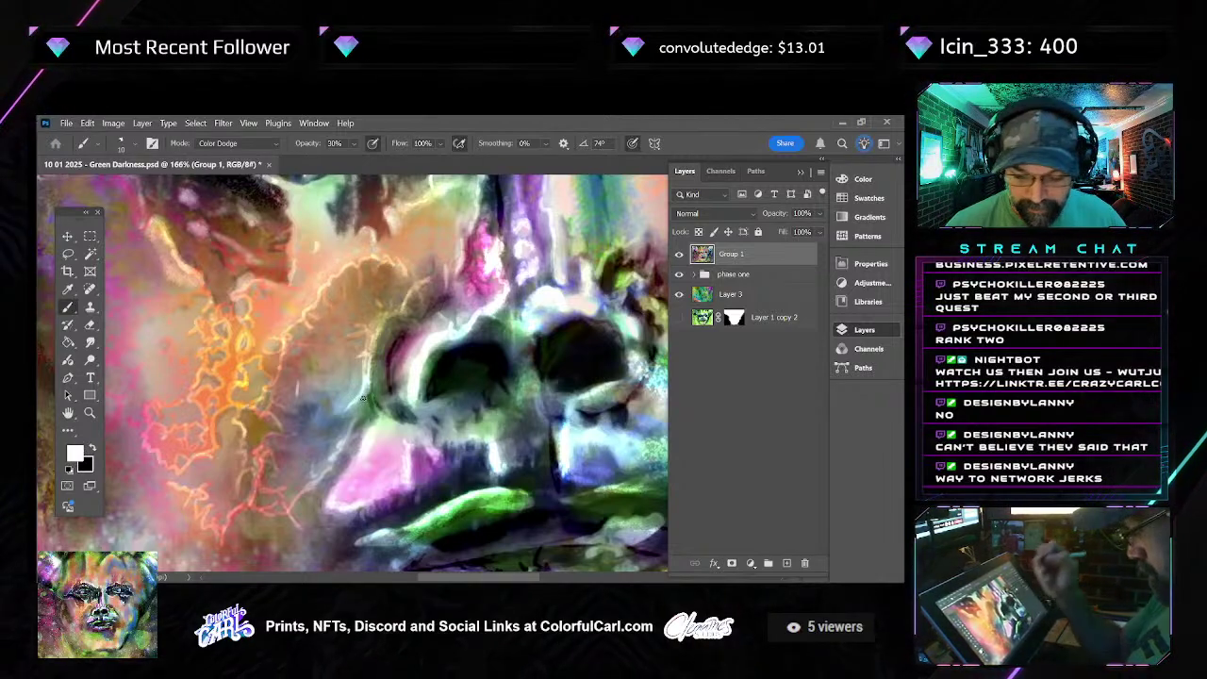
key(bracketright)
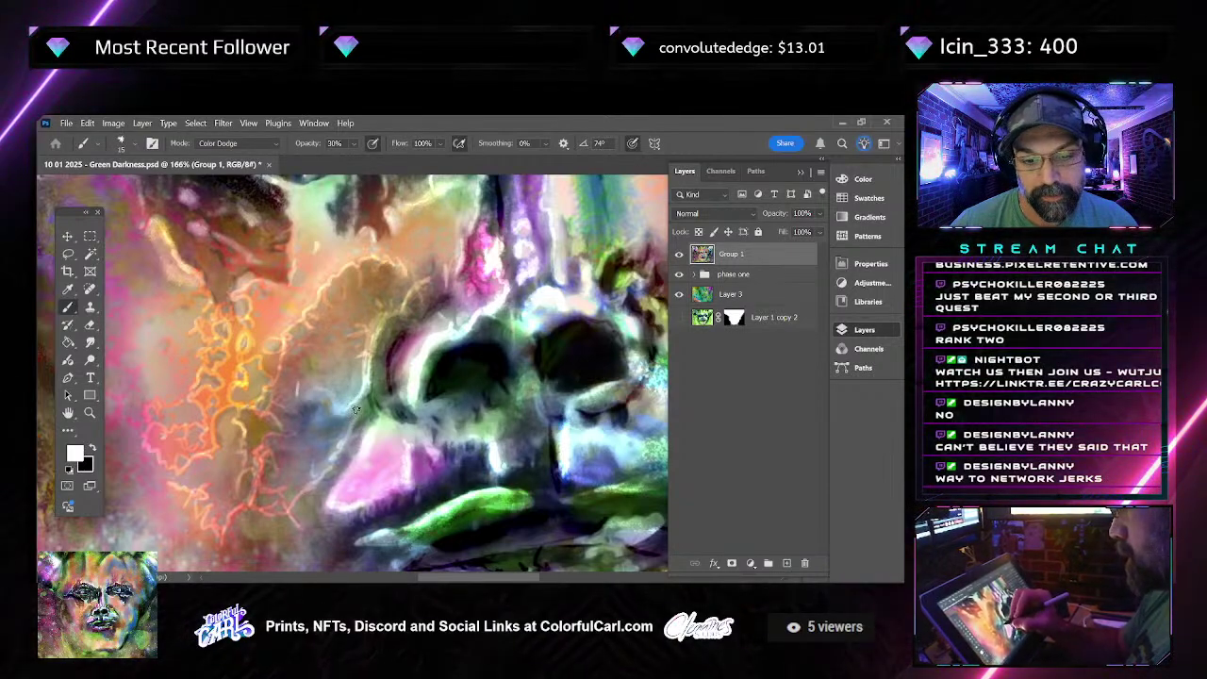
key(bracketright)
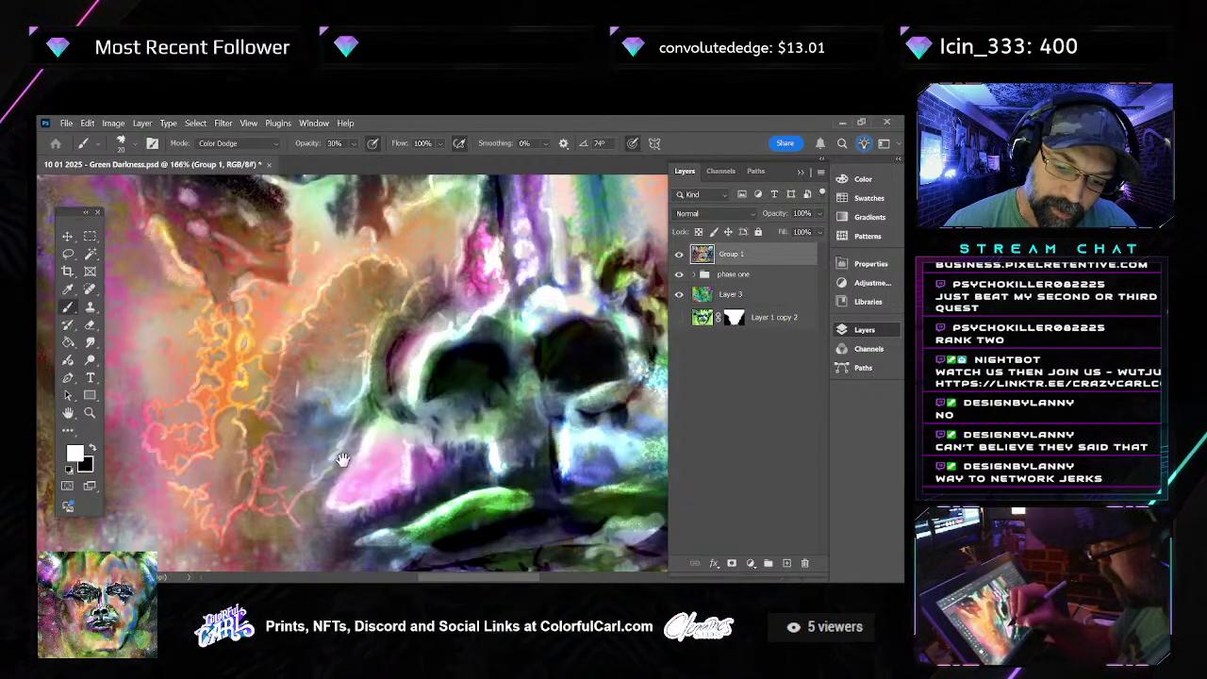
scroll(331, 394, down, 2)
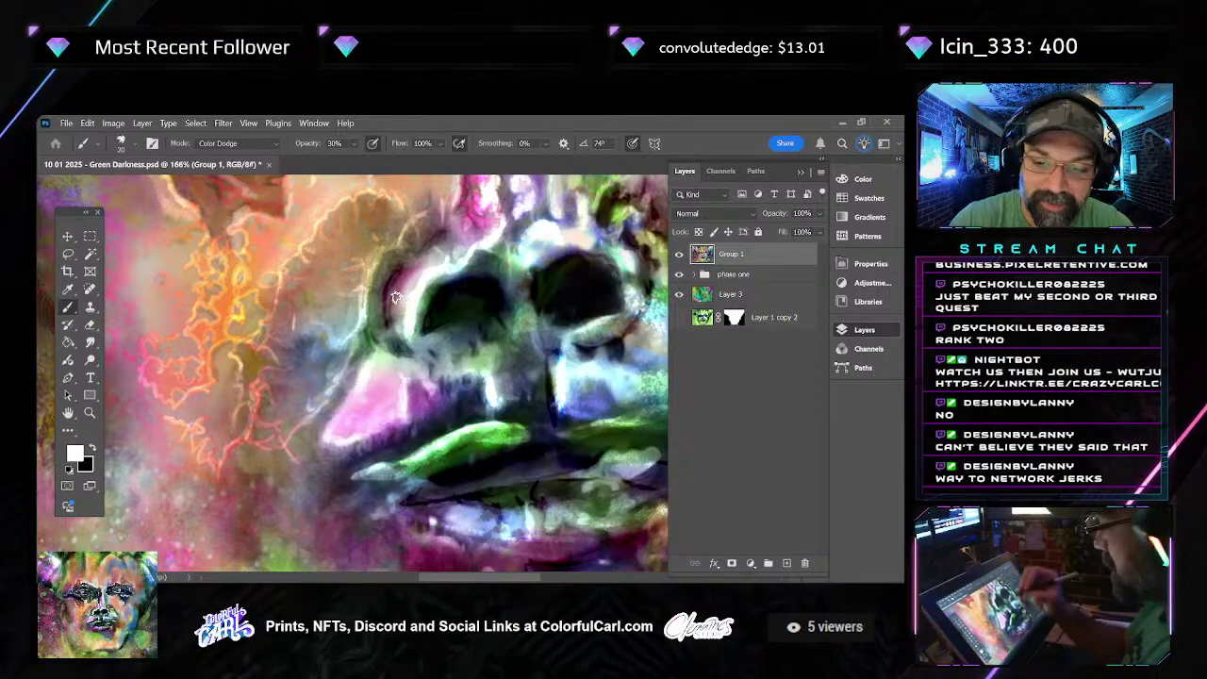
mouse_move(493, 322)
mouse_down()
mouse_move(493, 416)
mouse_move(507, 345)
mouse_up()
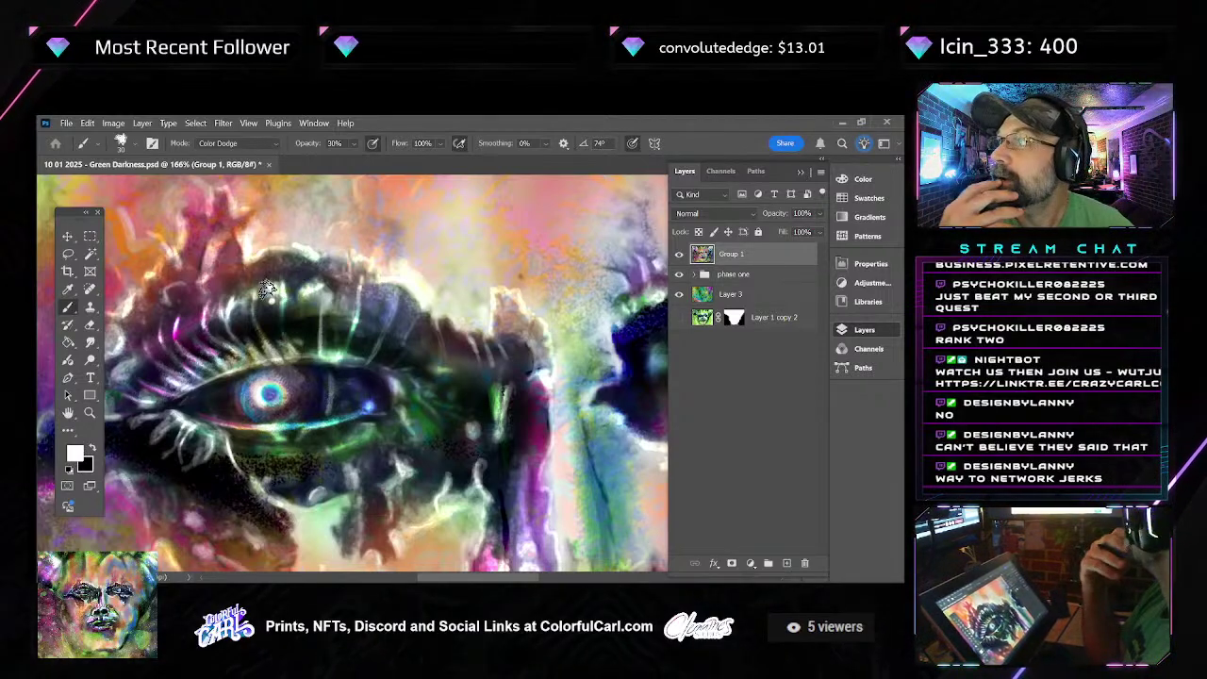
View the whole painting and toggle the Group 1 layer's visibility to compare the face with and without it
scroll(268, 290, down, 6)
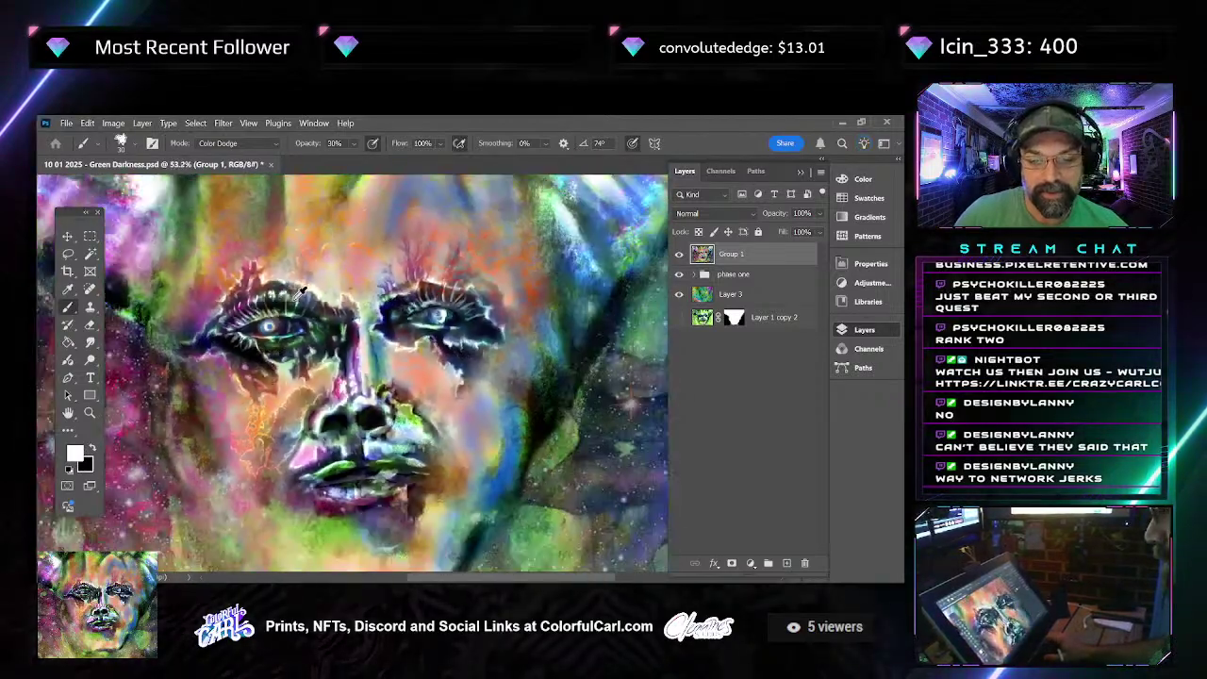
scroll(268, 290, down, 2)
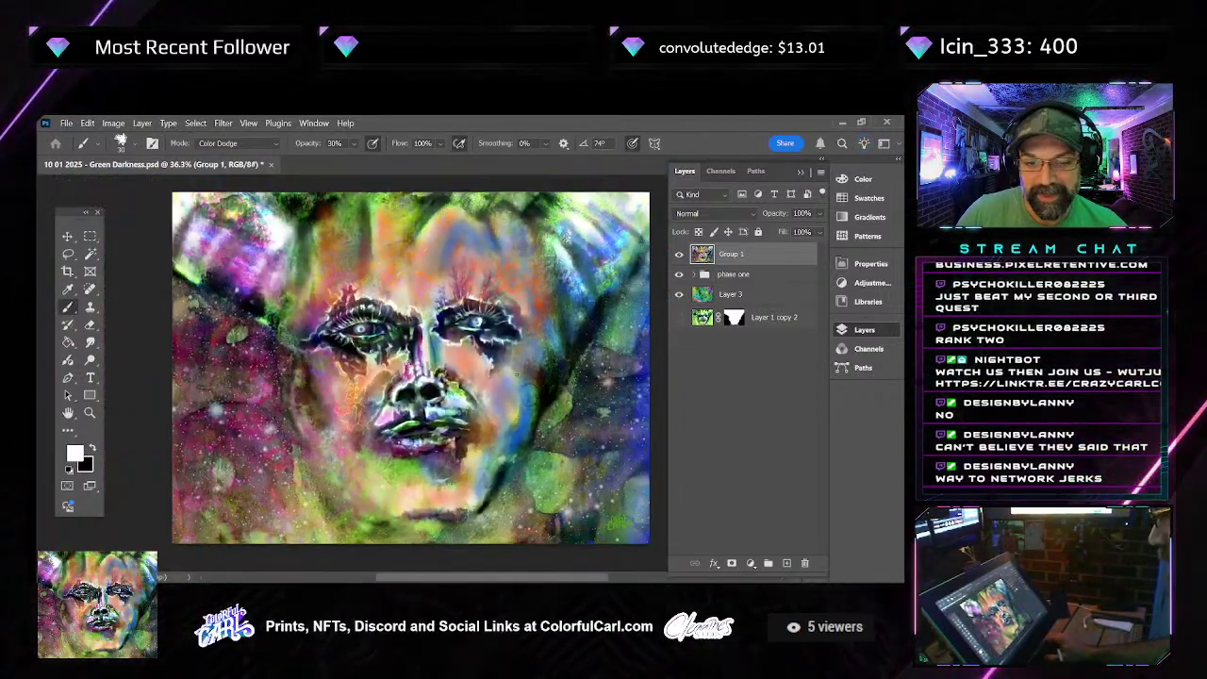
click(679, 254)
click(679, 254)
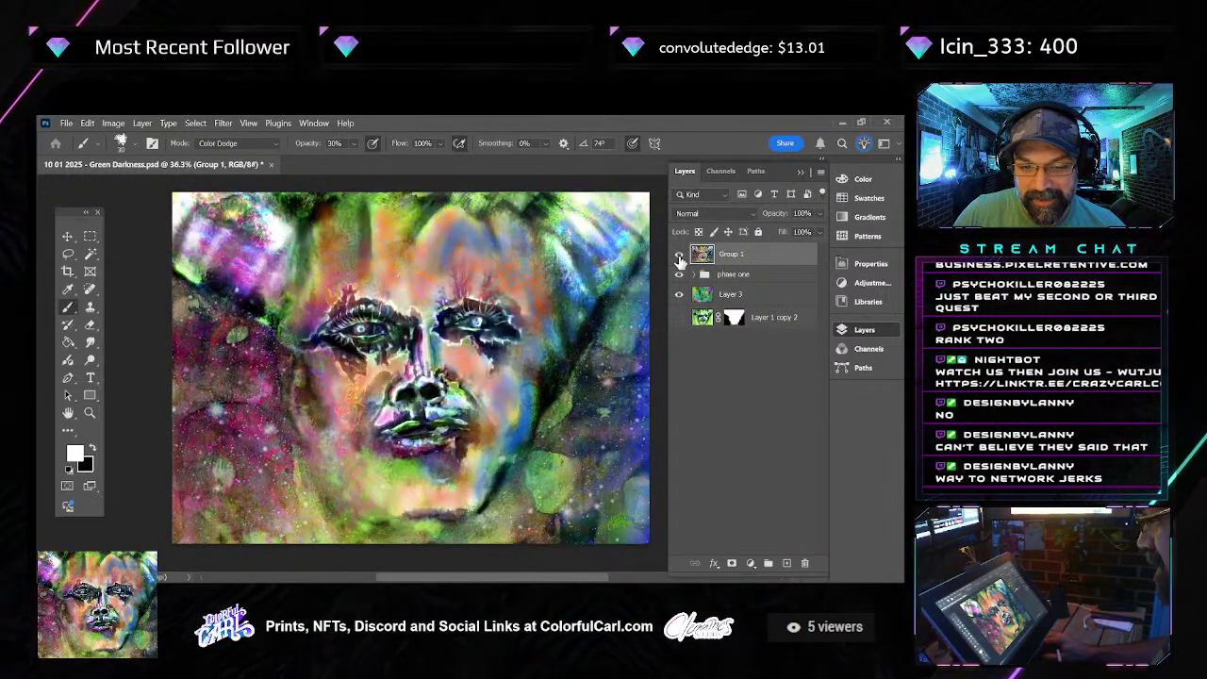
click(679, 255)
click(679, 256)
click(679, 256)
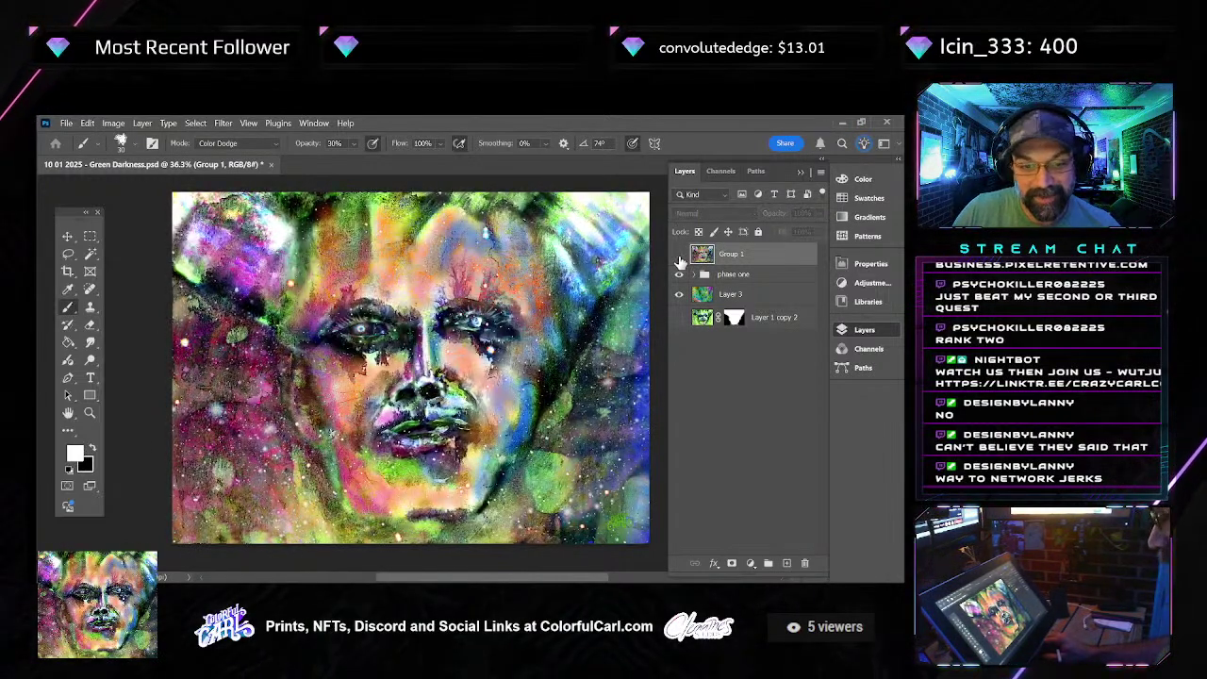
click(679, 255)
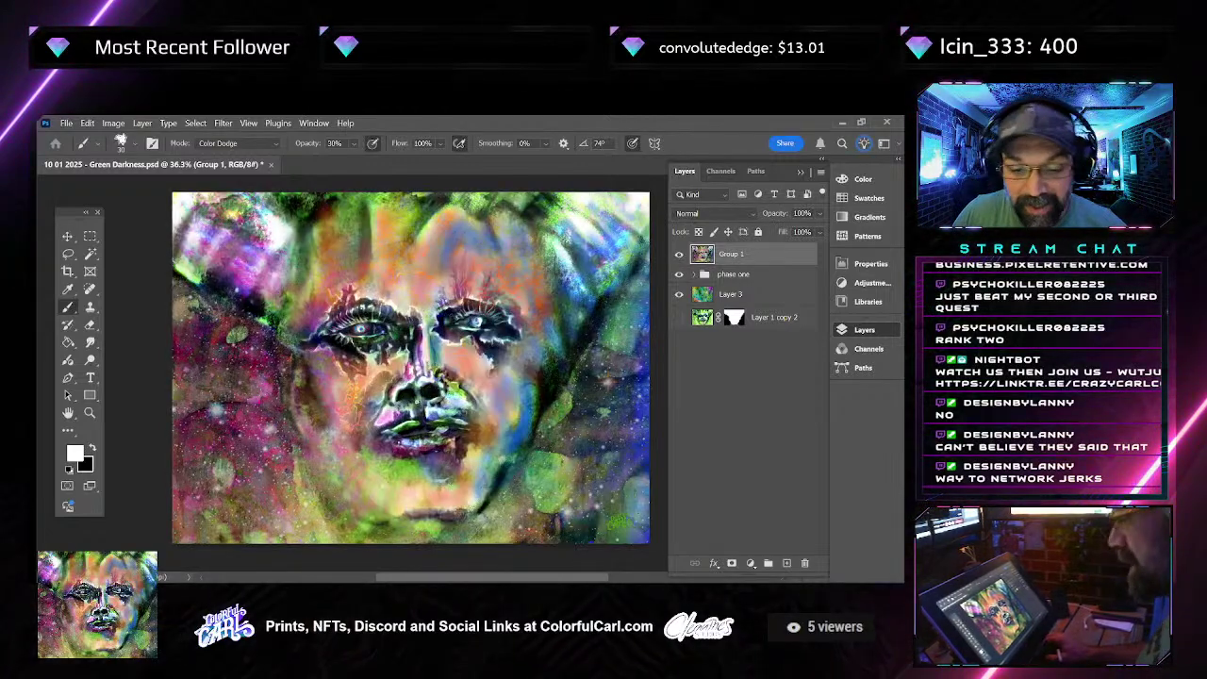
Paint fine white Color Dodge highlights along the lower lip, over the pink area above the mouth and around the left nostril
scroll(415, 425, up, 8)
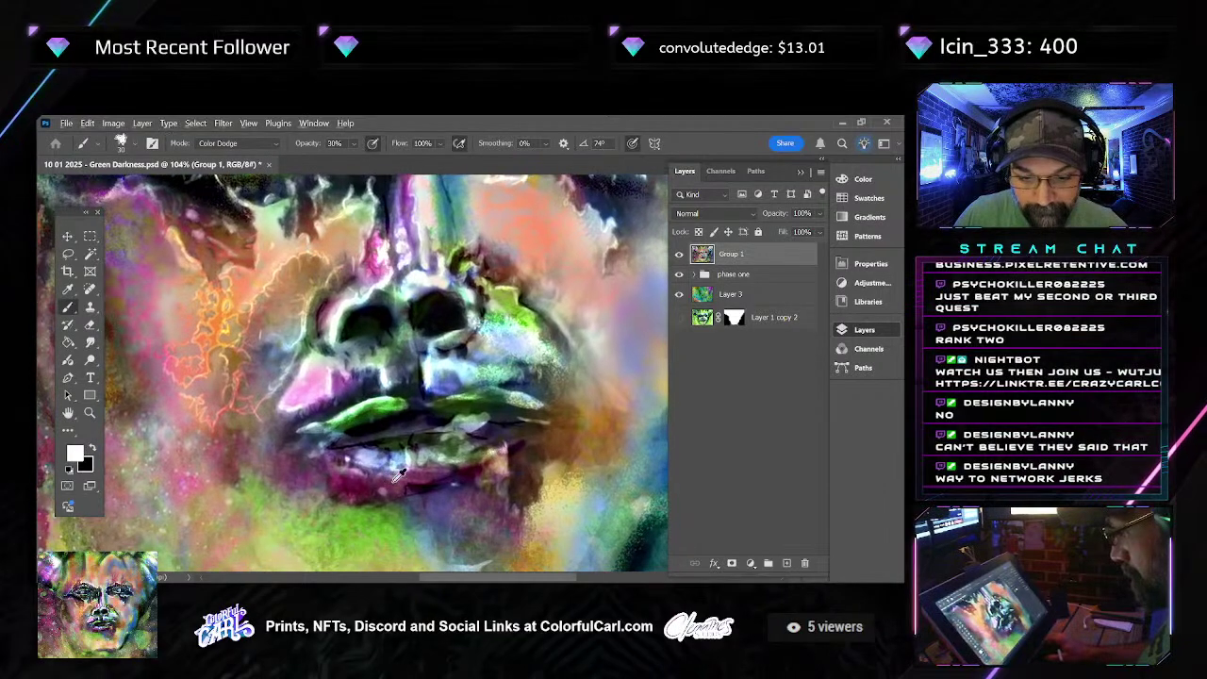
scroll(400, 476, up, 3)
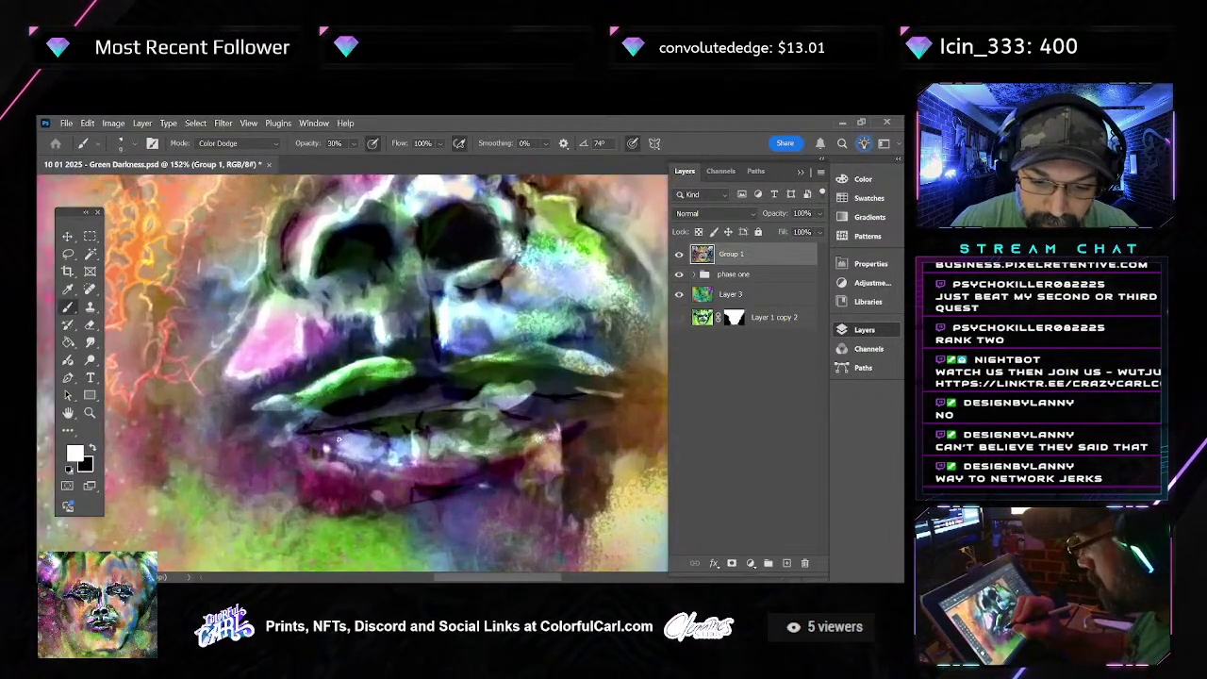
drag(340, 437, 366, 438)
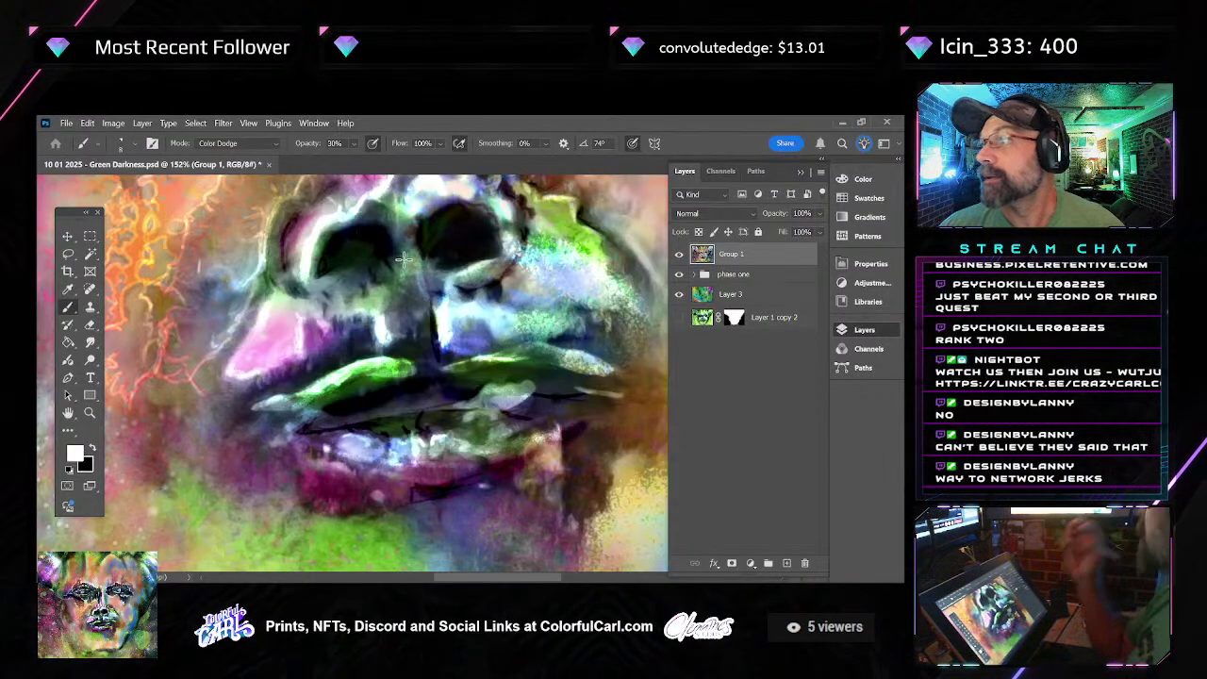
drag(418, 436, 410, 421)
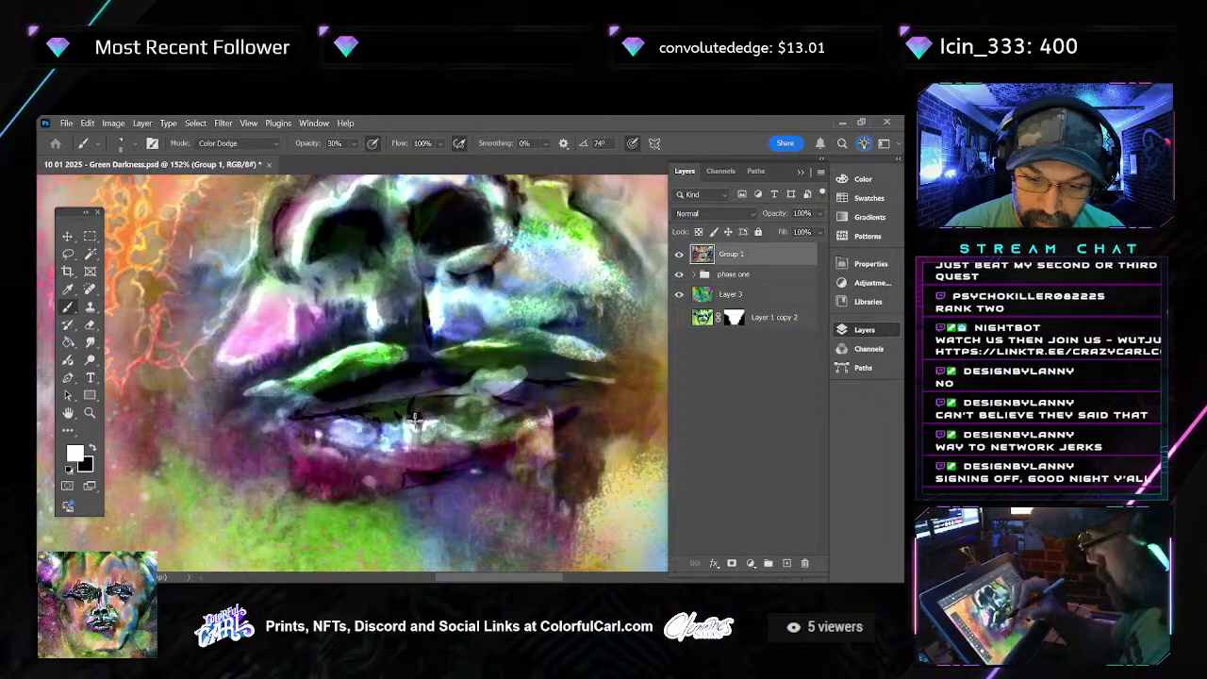
key(Tab)
key(Tab)
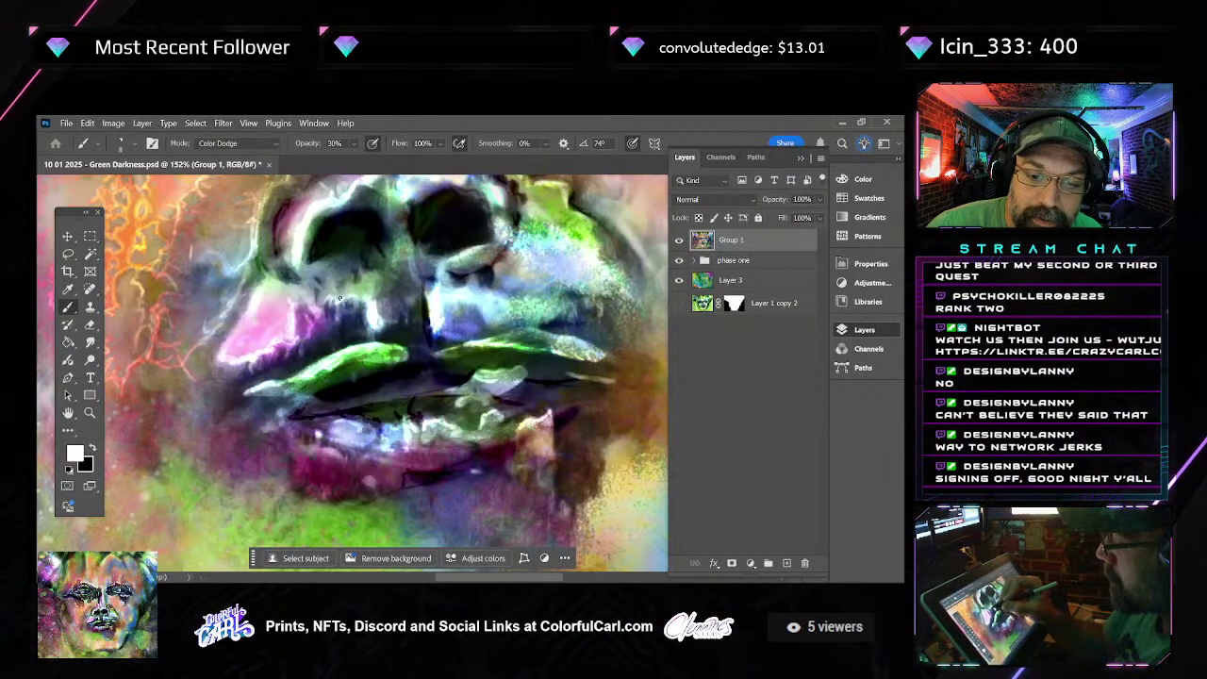
drag(405, 306, 423, 359)
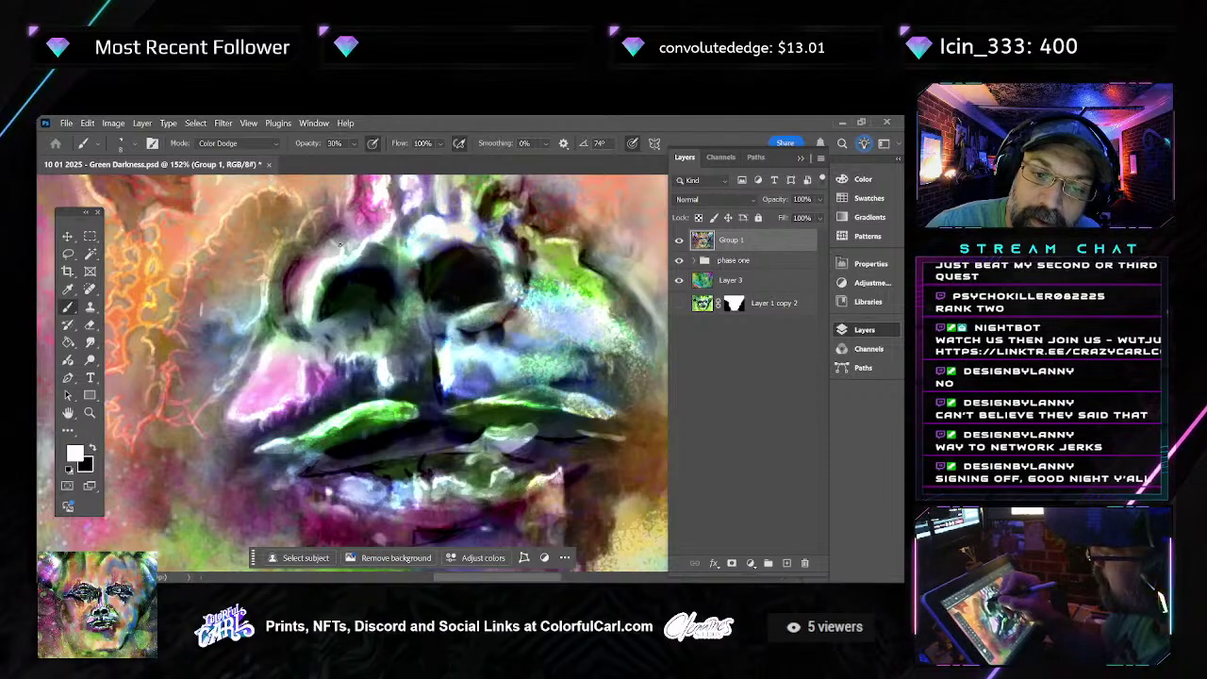
drag(357, 229, 368, 303)
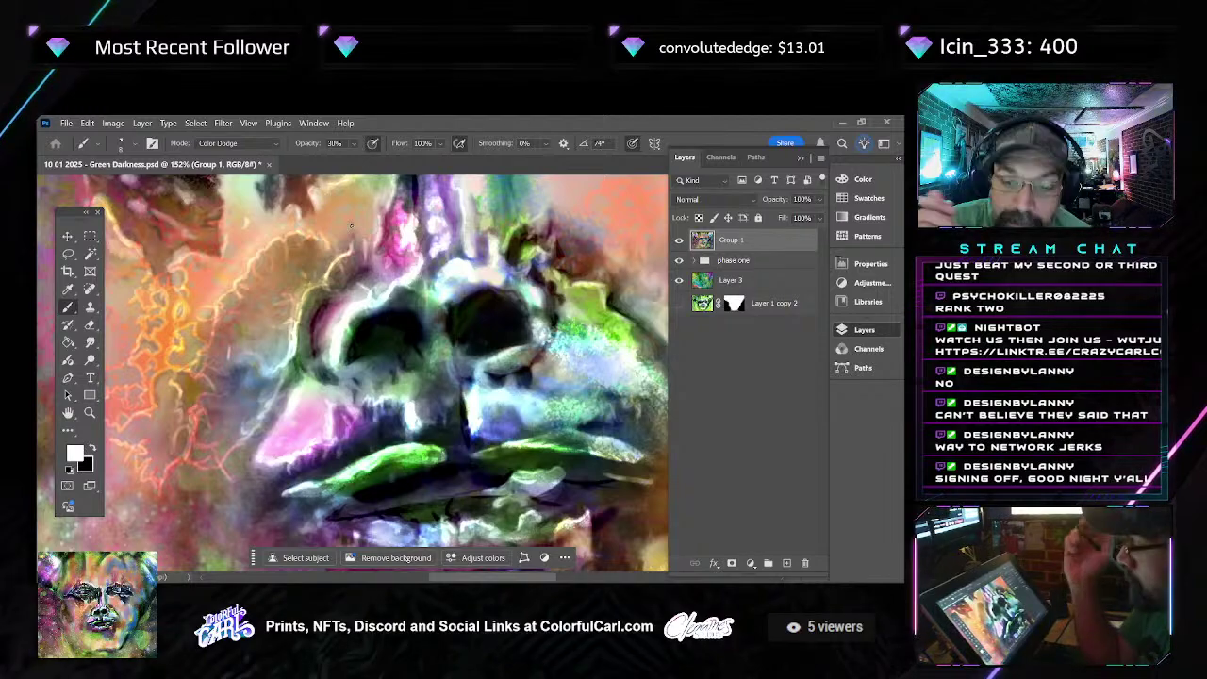
Set the brush to Color Burn at 17% opacity and darken the nose bridge and septum with dark tones sampled from the nose
key(x)
click(236, 143)
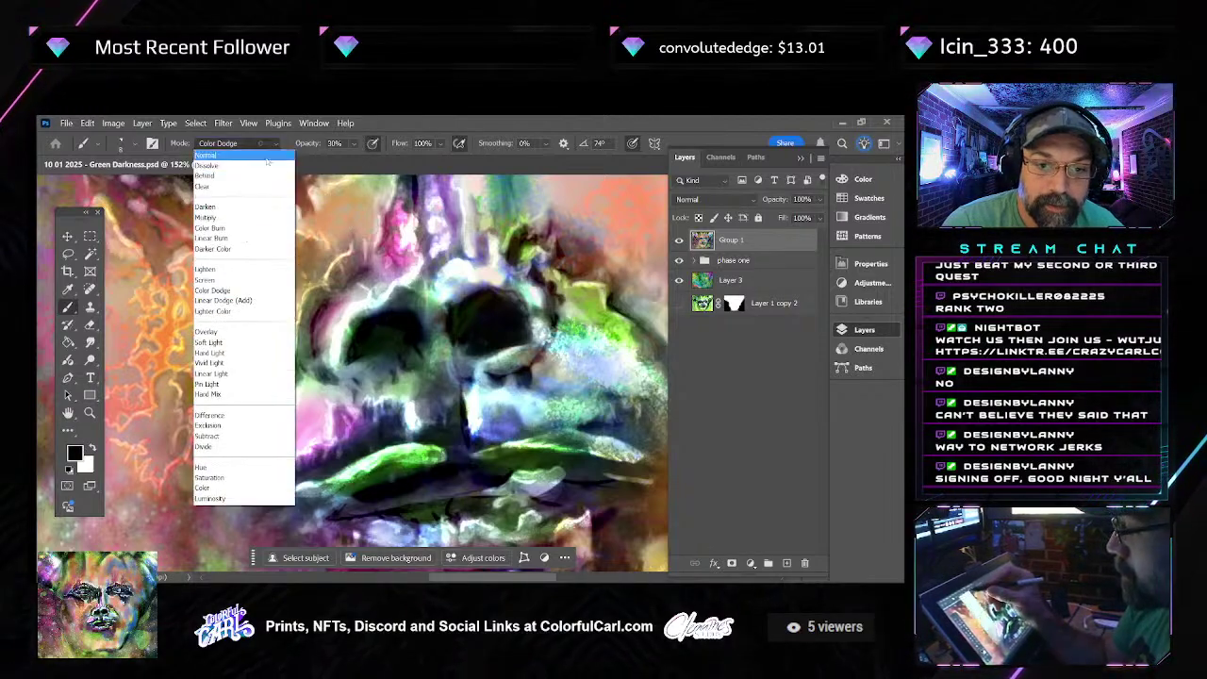
click(259, 228)
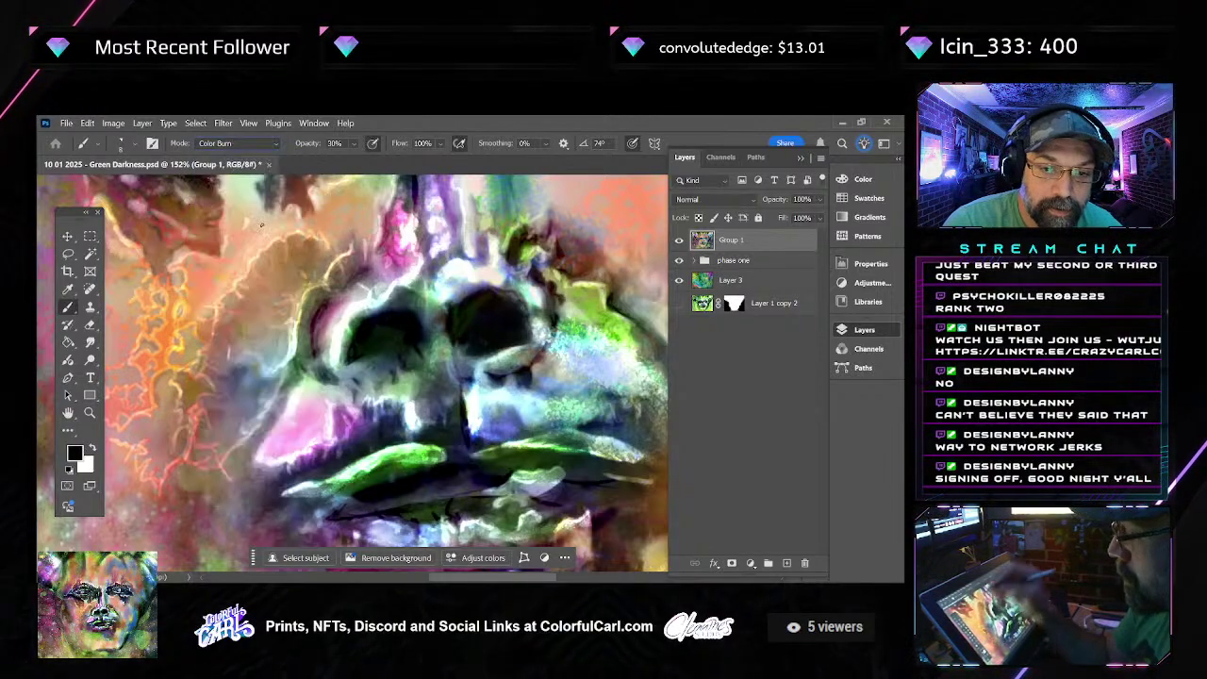
alt+click(396, 304)
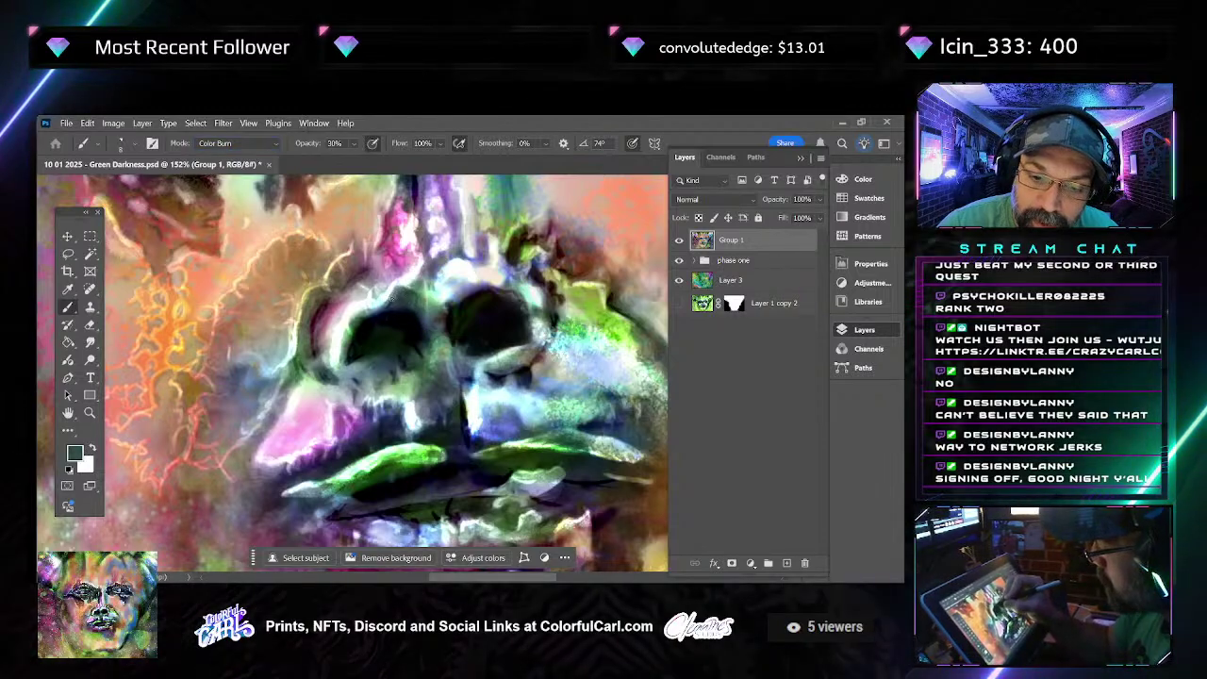
click(354, 143)
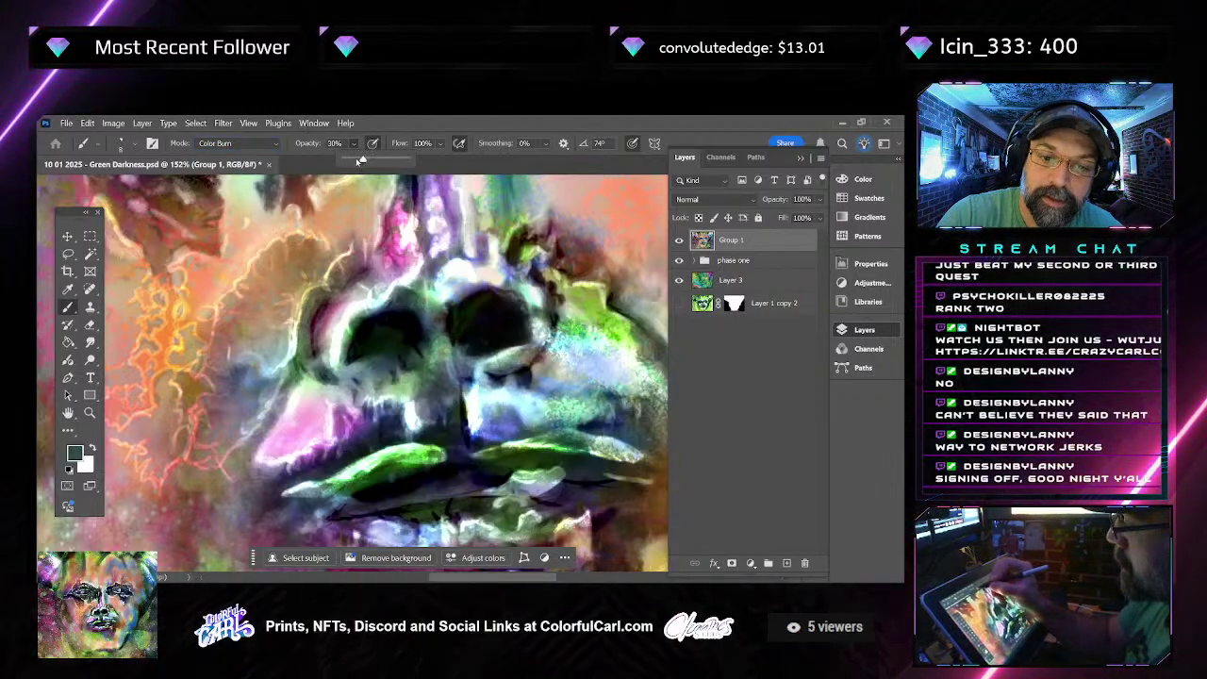
drag(362, 161, 357, 160)
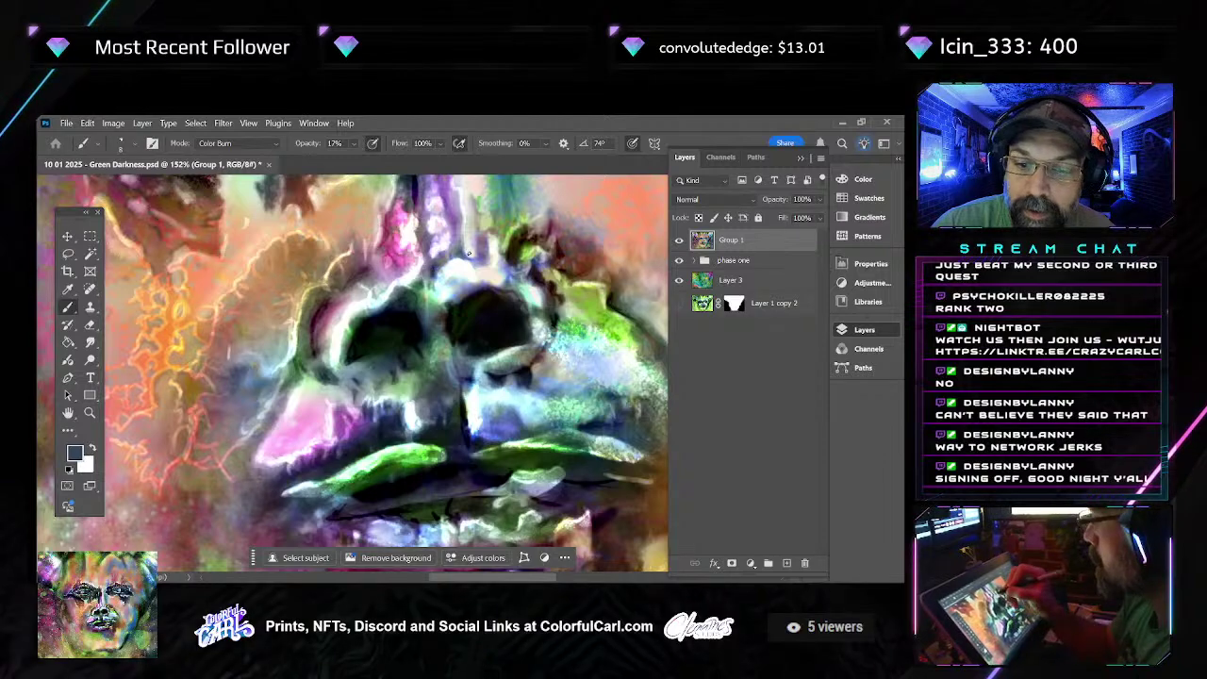
scroll(449, 259, up, 1)
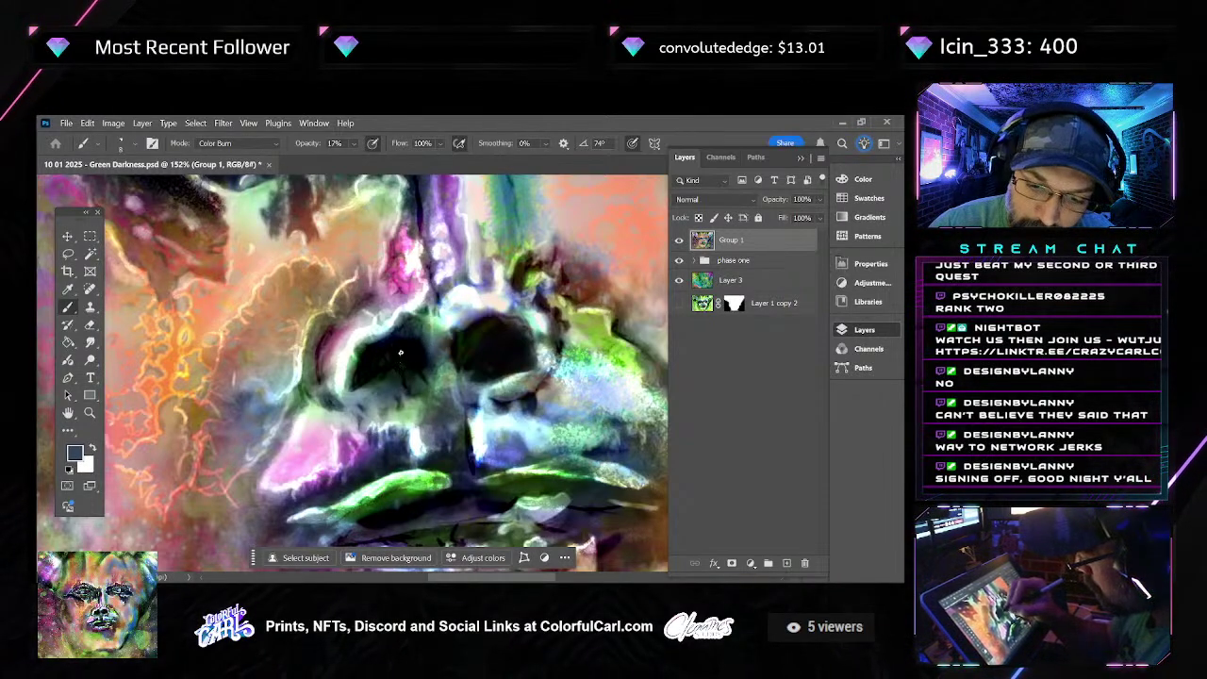
Sample dark greens around the nose, switch the brush to Normal mode and blend them into both nostrils and the septum
alt+click(393, 368)
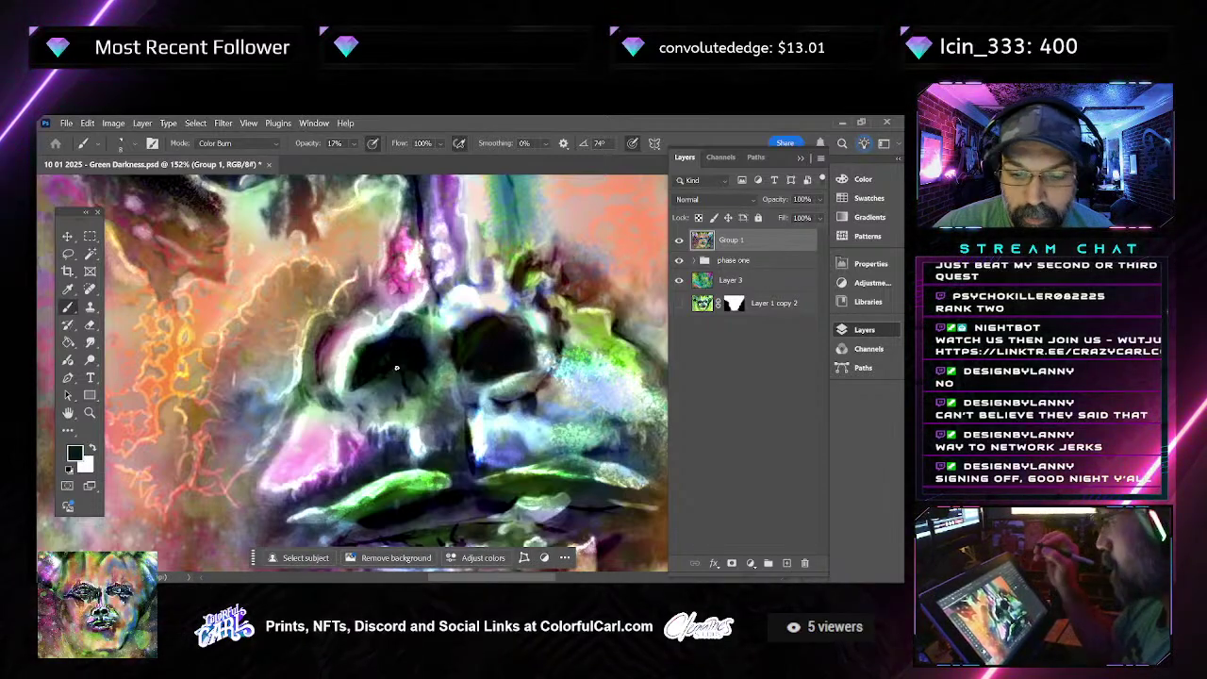
alt+click(470, 406)
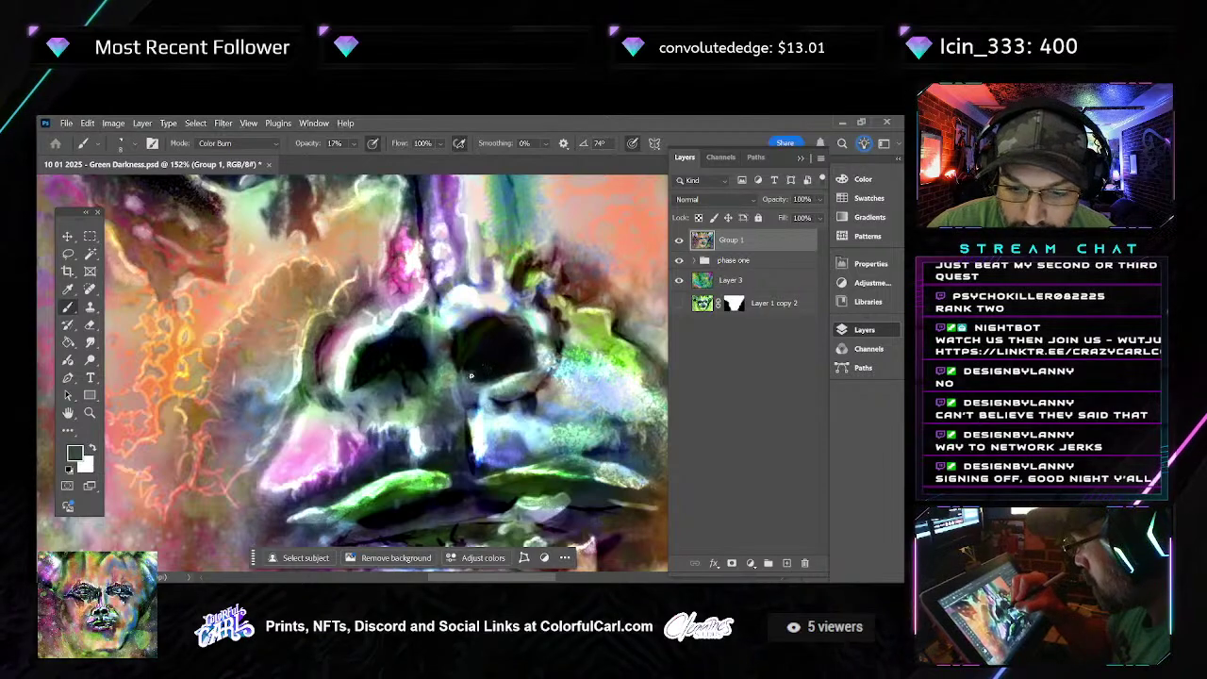
click(243, 144)
click(222, 147)
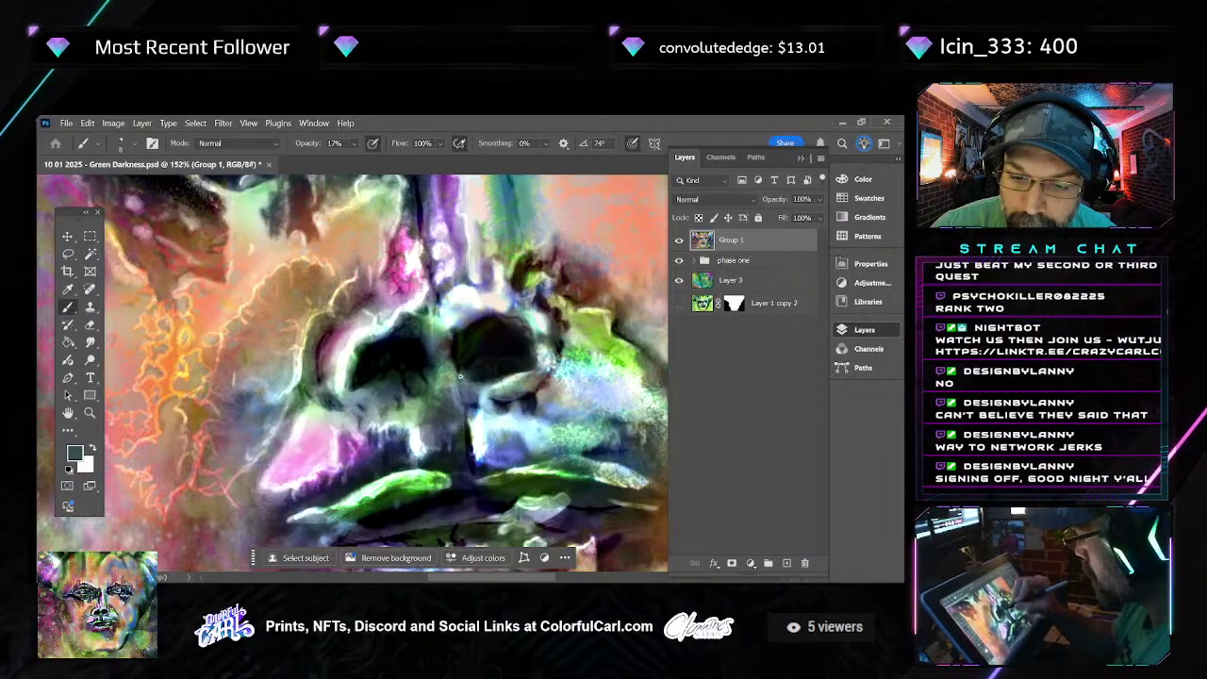
alt+click(387, 367)
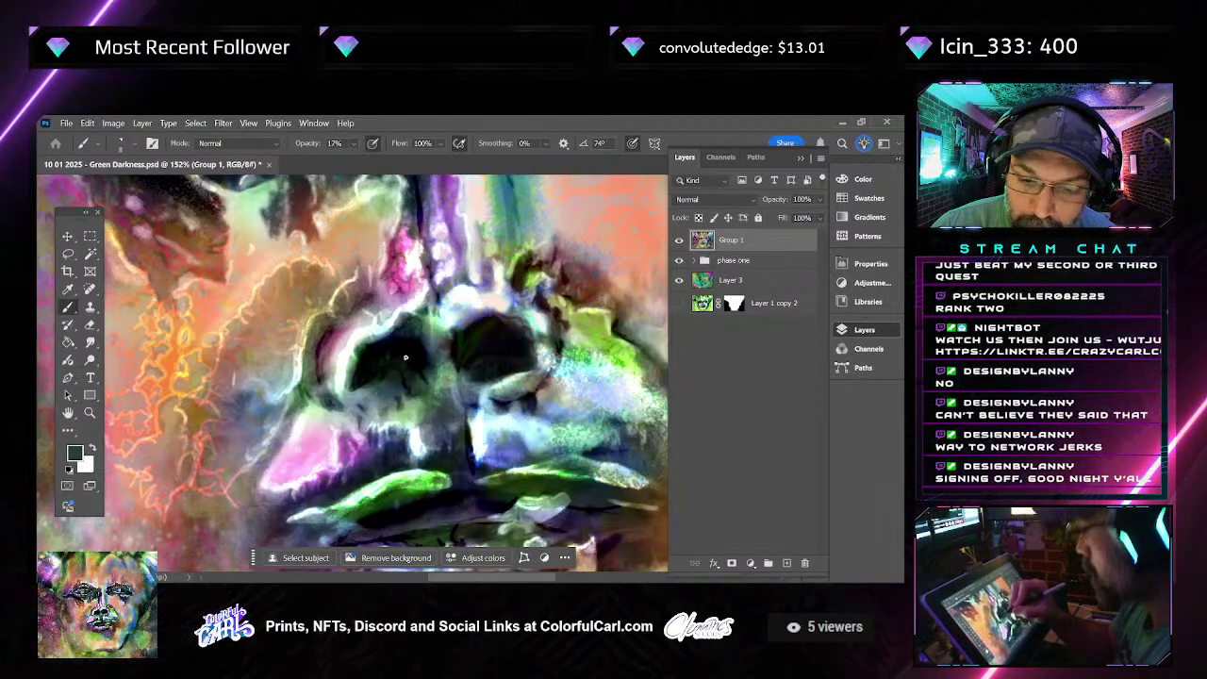
alt+click(474, 370)
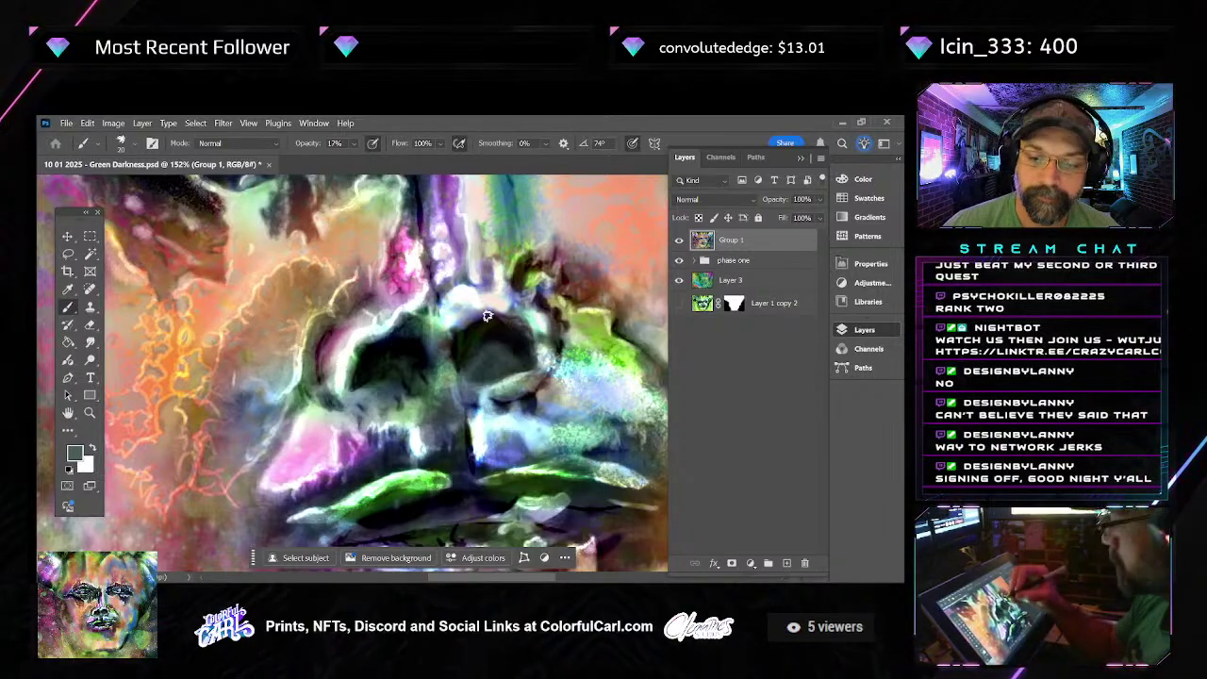
Restore the default black foreground, set the brush to Color Burn and deepen the inside of the right nostril
key(d)
click(275, 143)
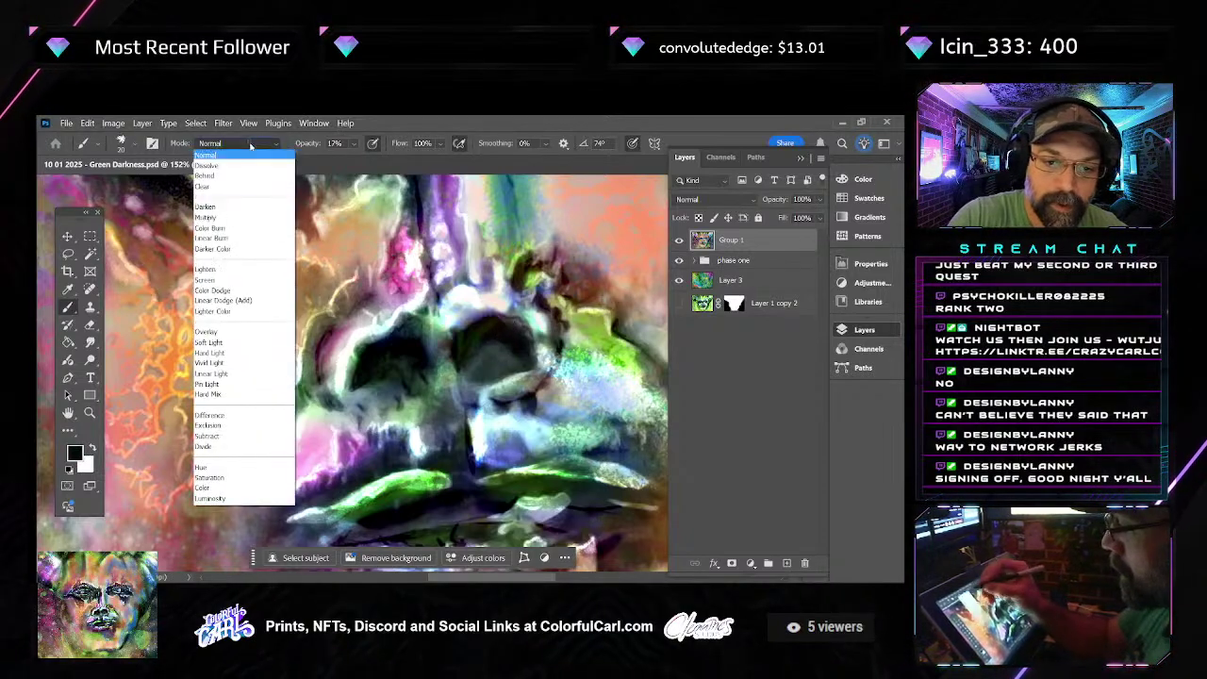
click(248, 226)
mouse_move(487, 352)
mouse_down()
mouse_move(463, 380)
mouse_move(483, 368)
mouse_up()
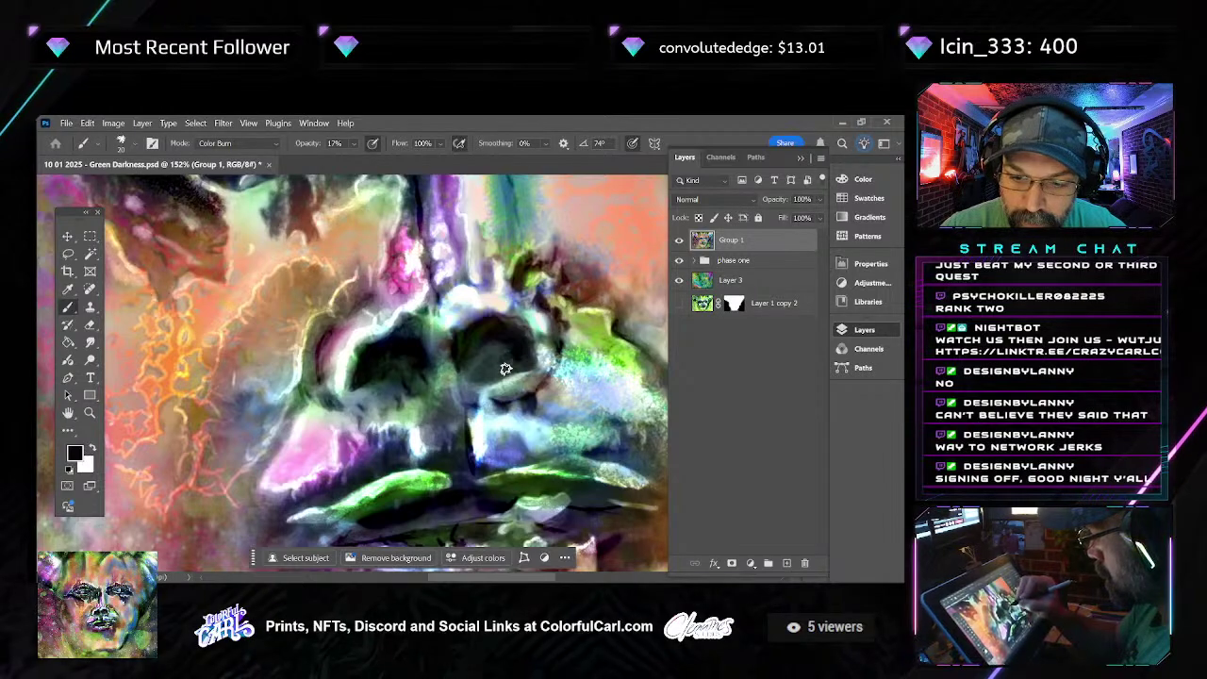
drag(463, 353, 478, 350)
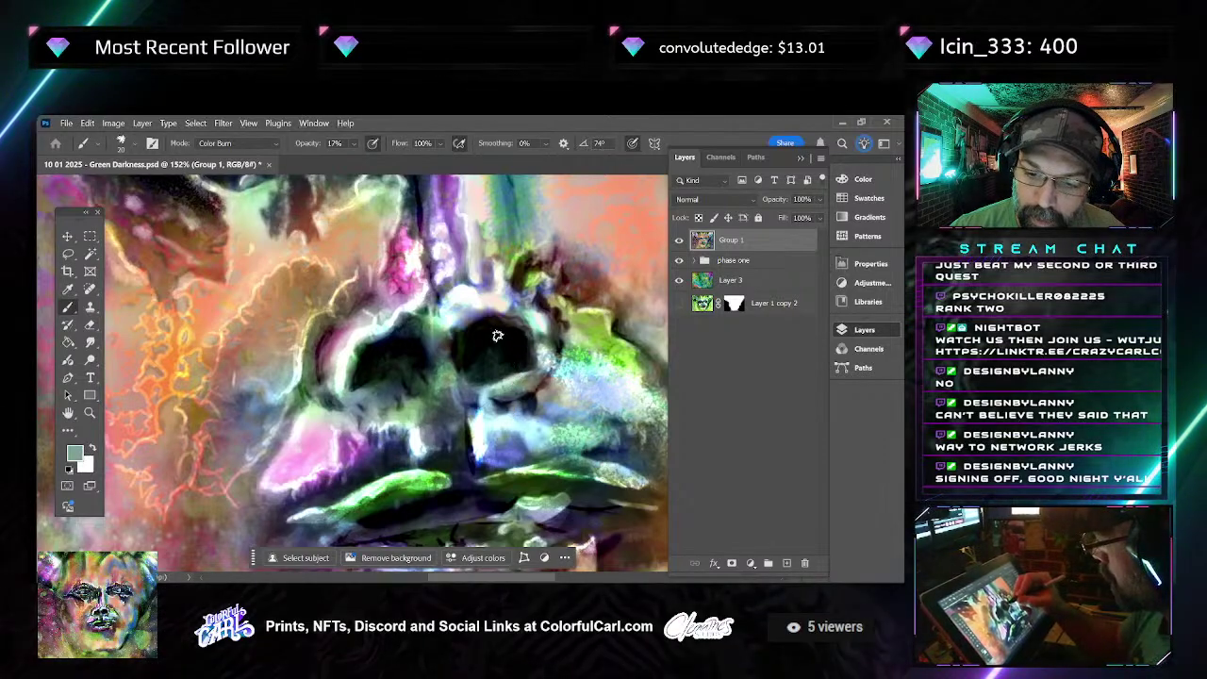
Sample dark tones from both nostrils and darken their edges and the septum in Color Burn, enlarging the brush to size 35
alt+click(485, 344)
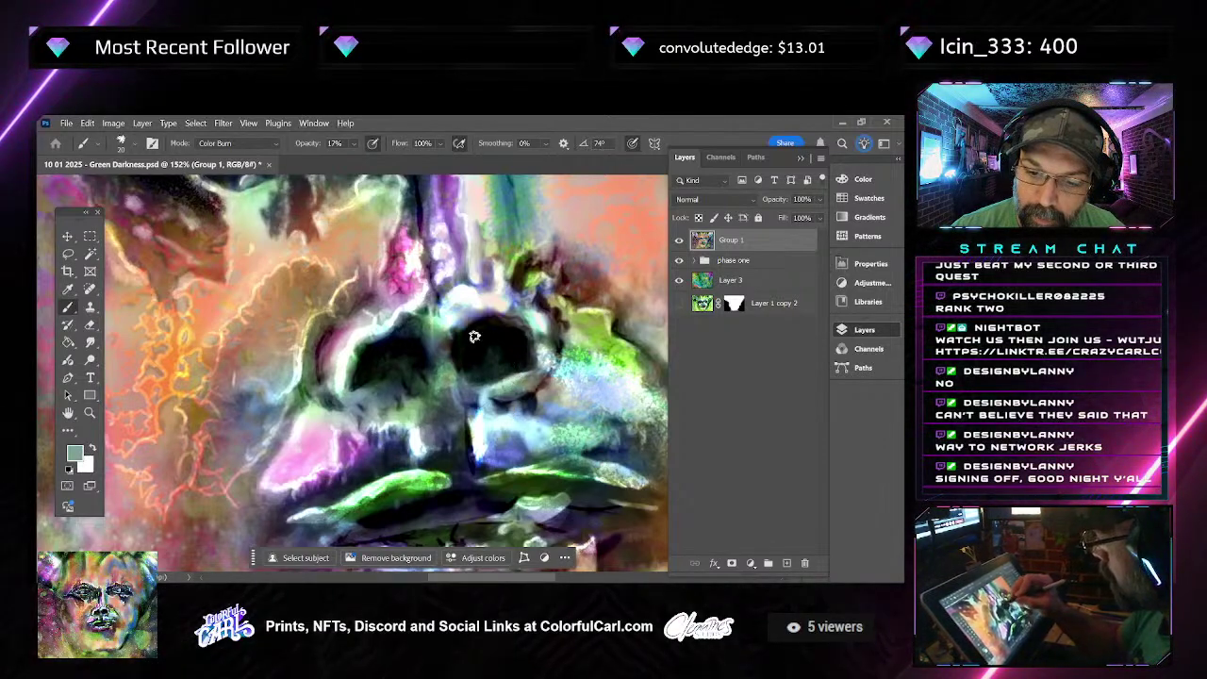
alt+click(408, 369)
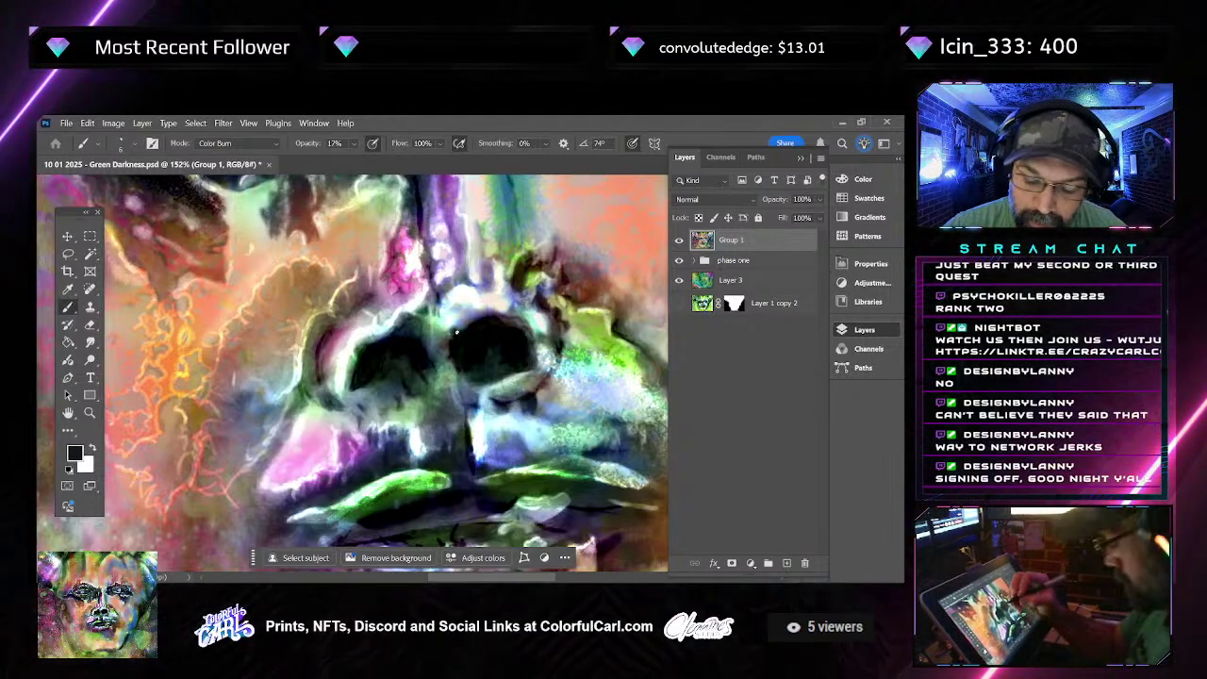
key(bracketright)
key(bracketright)
key(bracketright)
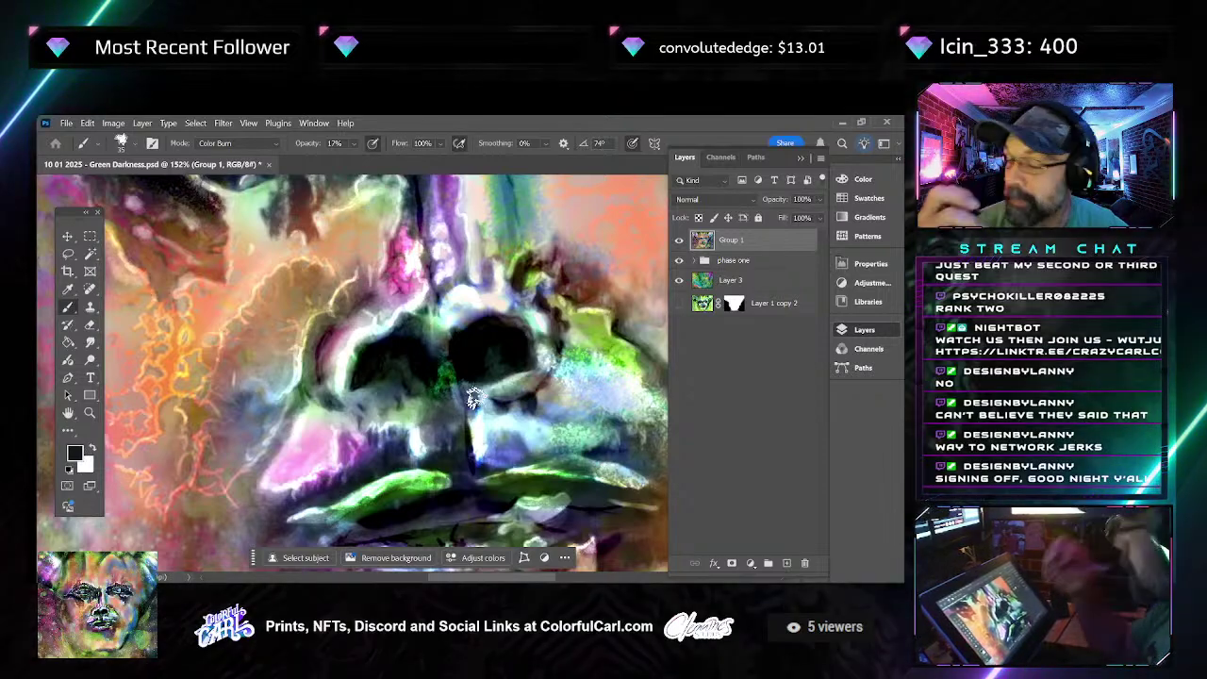
Sample white from the nose tip, switch to Normal mode and paint soft highlights above the nostrils, reducing the brush to size 20
alt+click(453, 311)
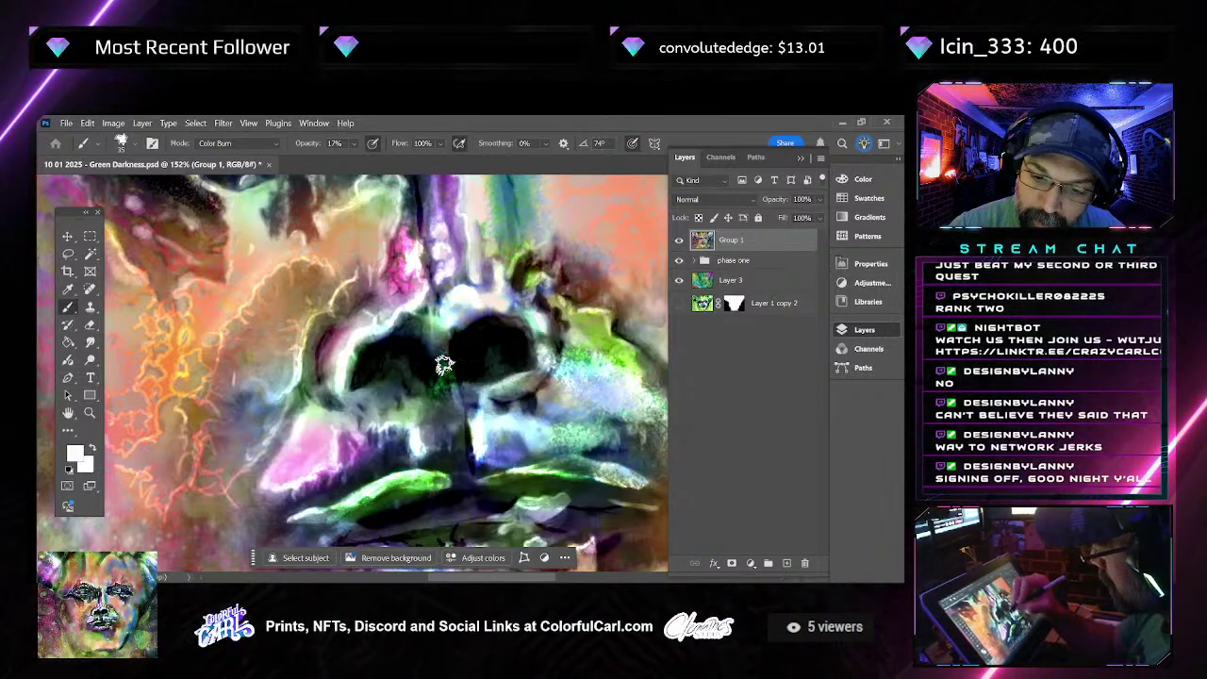
click(236, 142)
click(219, 145)
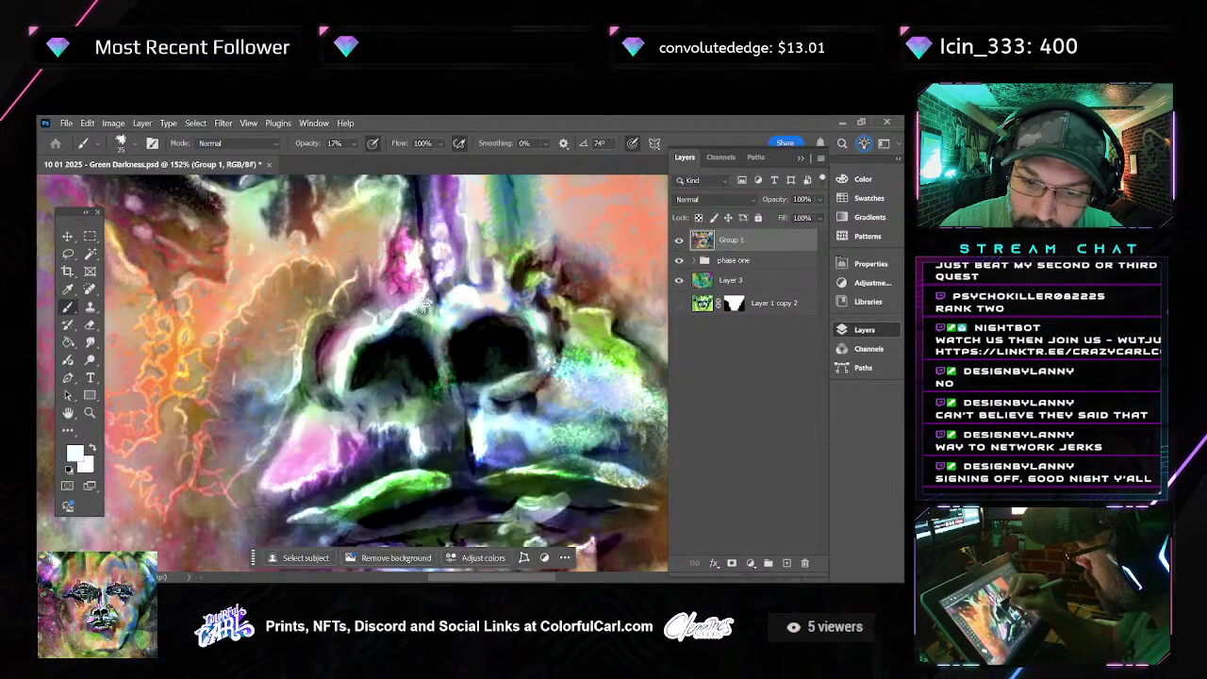
key(bracketleft)
key(bracketleft)
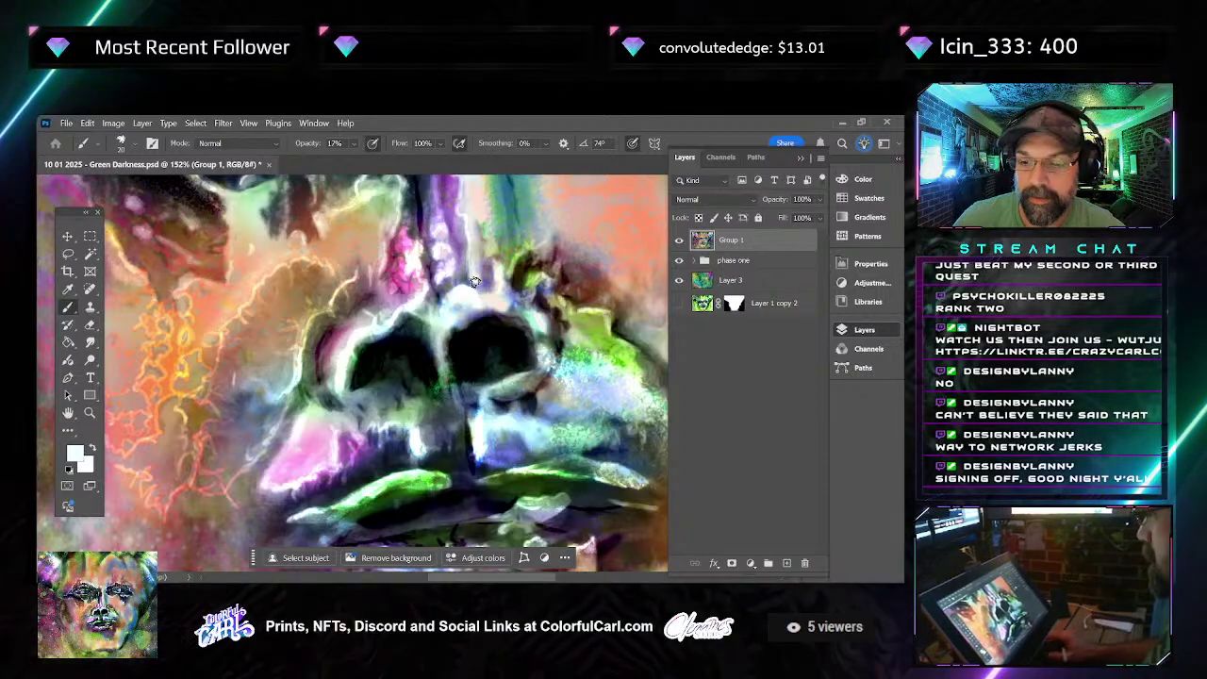
Compare the full painting with the Layer 1 copy 2 layer shown alone, and examine the nose, mouth and right cheek at different magnifications
alt+click(679, 305)
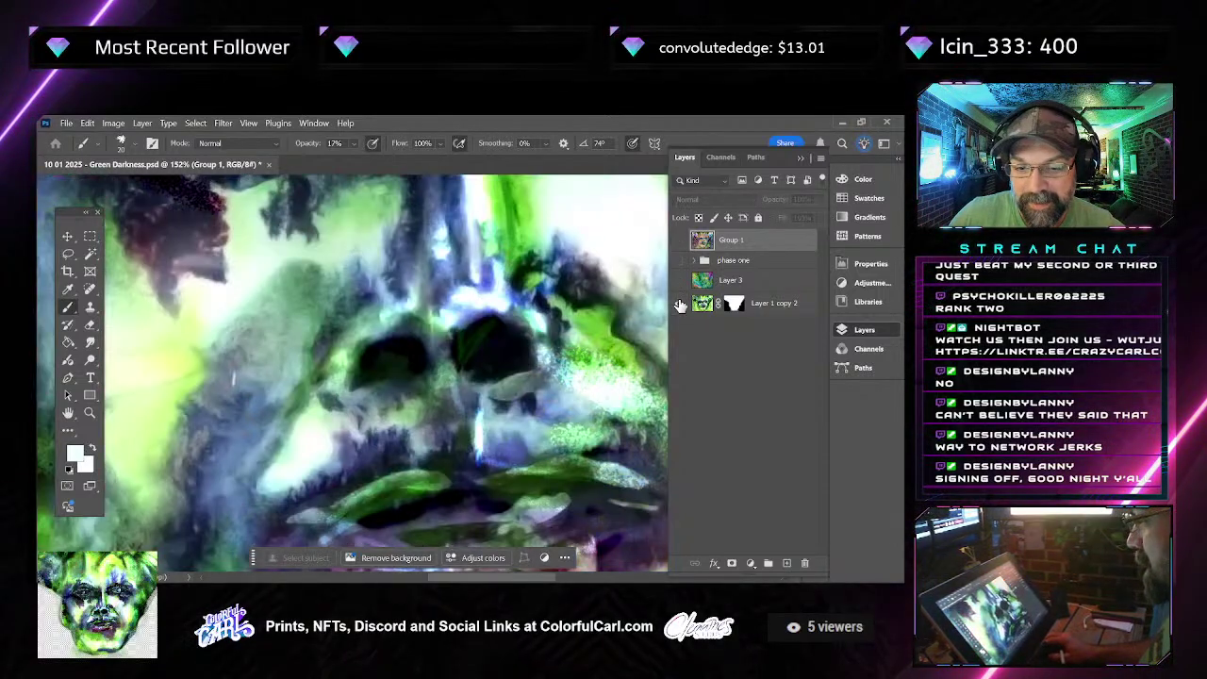
alt+click(680, 304)
alt+click(680, 305)
alt+click(680, 304)
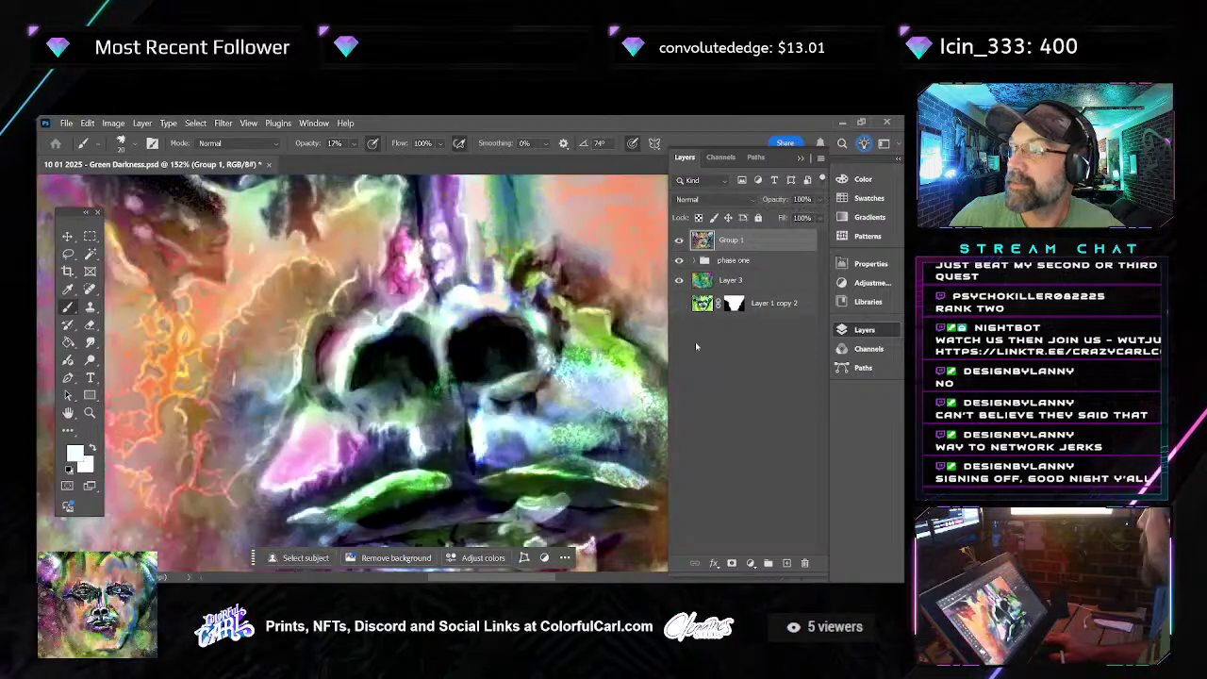
alt+click(680, 304)
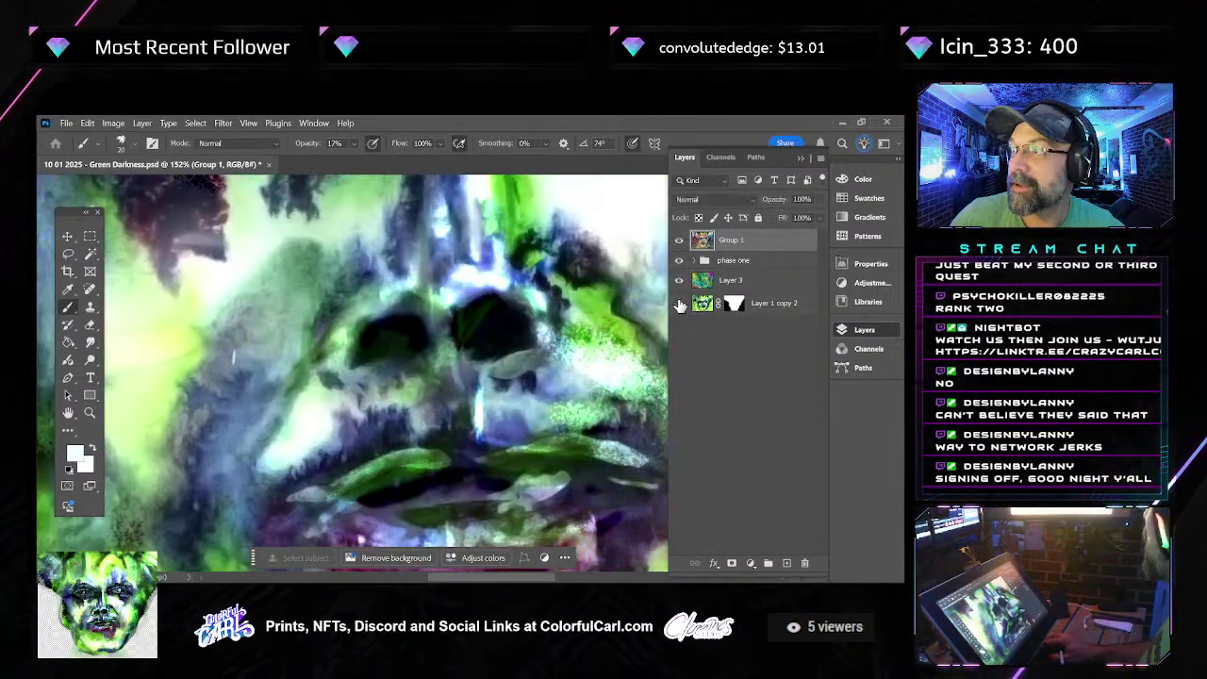
alt+click(680, 305)
scroll(542, 384, down, 5)
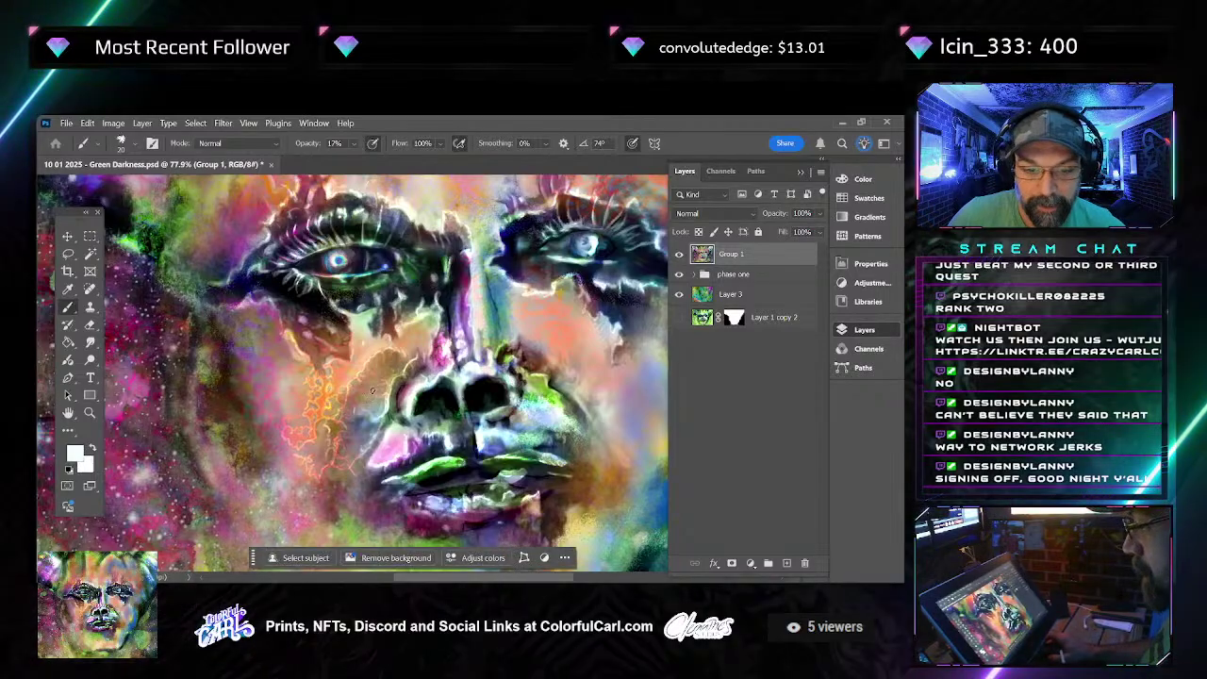
scroll(370, 370, down, 2)
scroll(462, 377, up, 4)
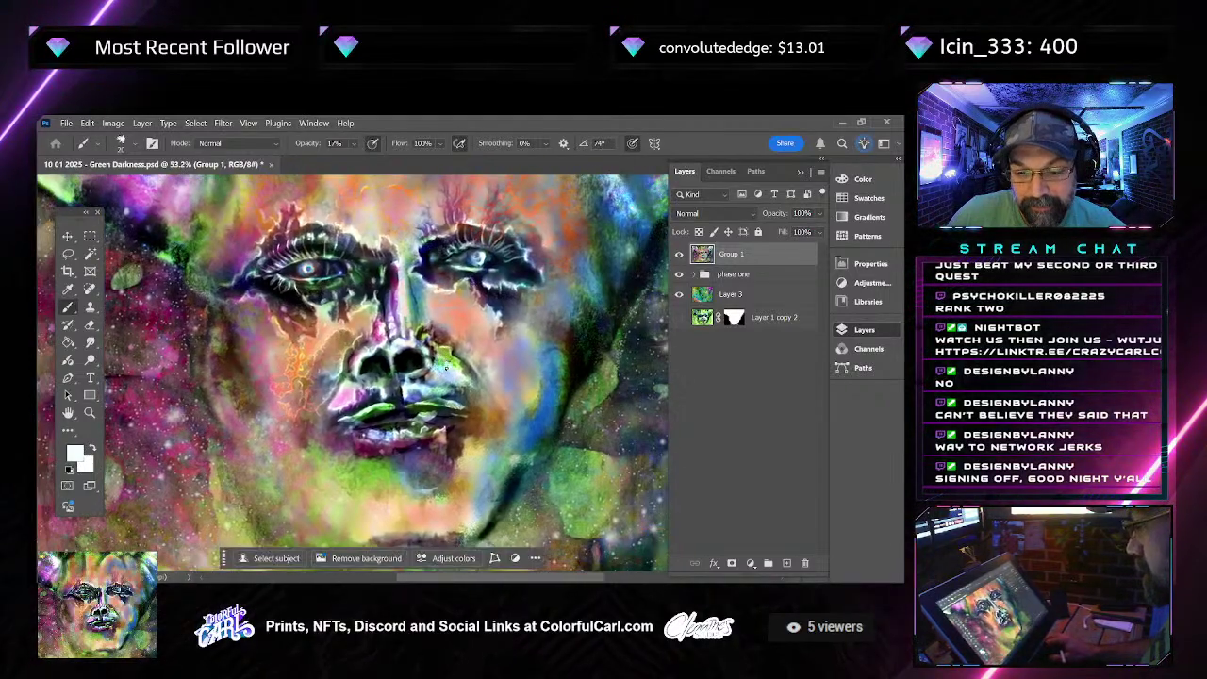
drag(450, 414, 462, 412)
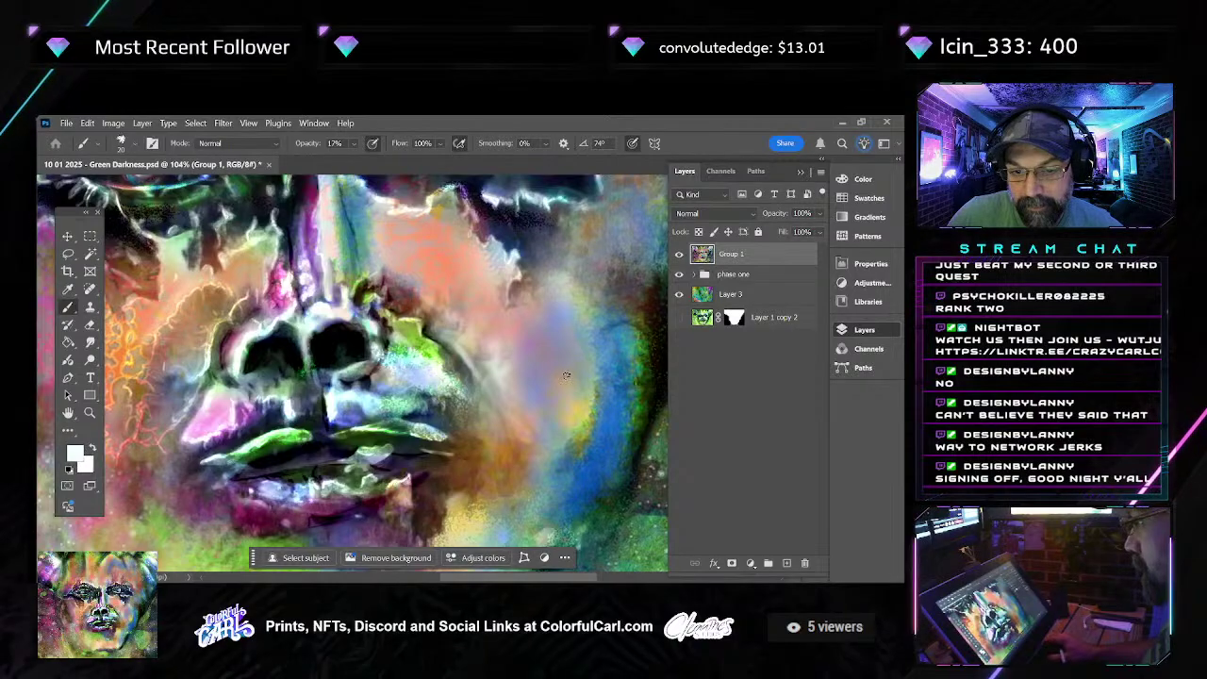
scroll(500, 375, down, 3)
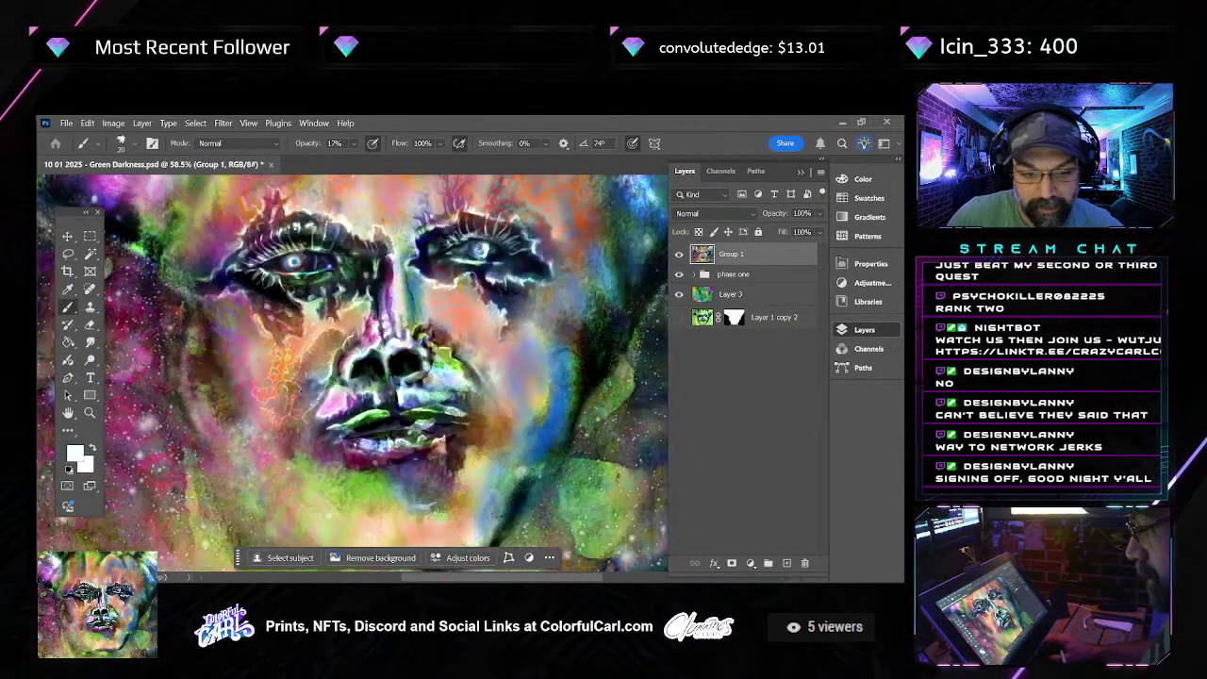
scroll(517, 385, up, 3)
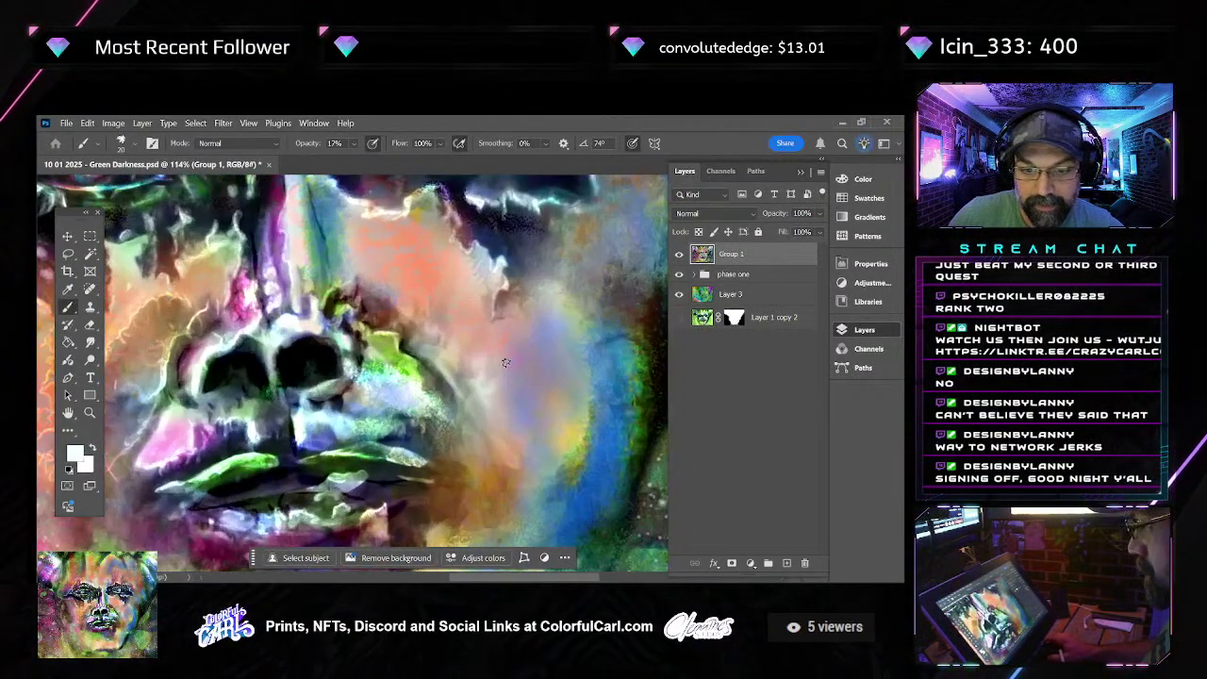
View the full painting at reduced magnification and compare it with the Group 1 layer toggled off and on
scroll(505, 362, down, 3)
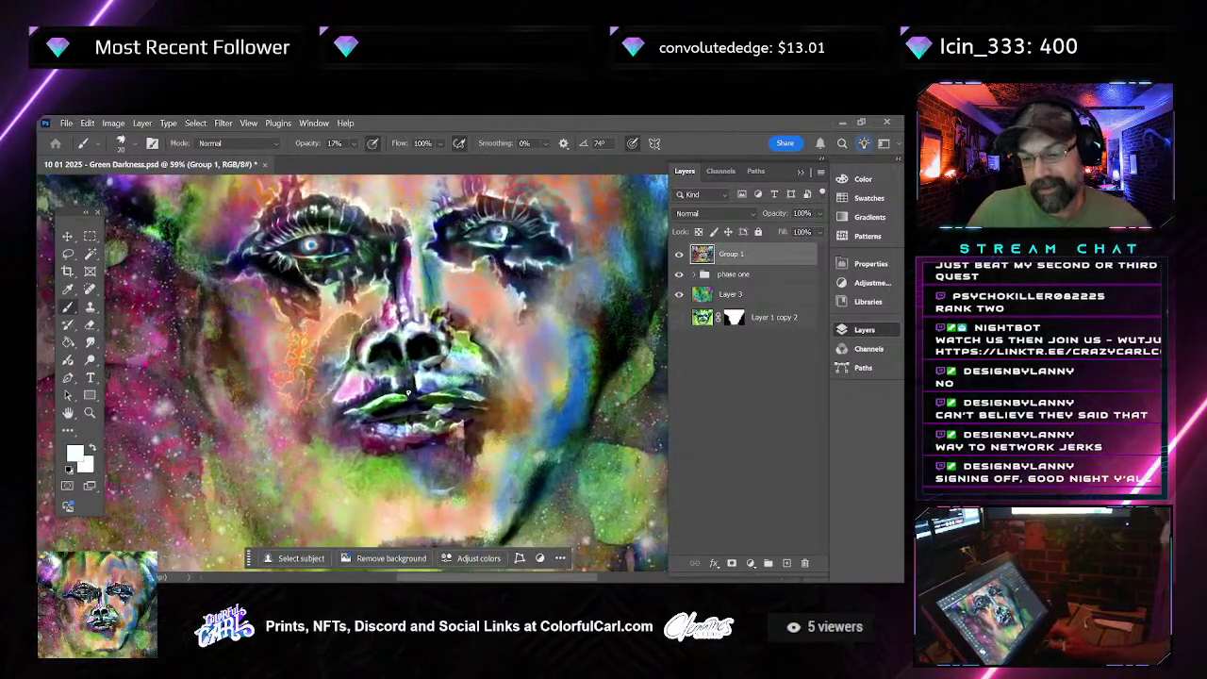
scroll(407, 391, down, 4)
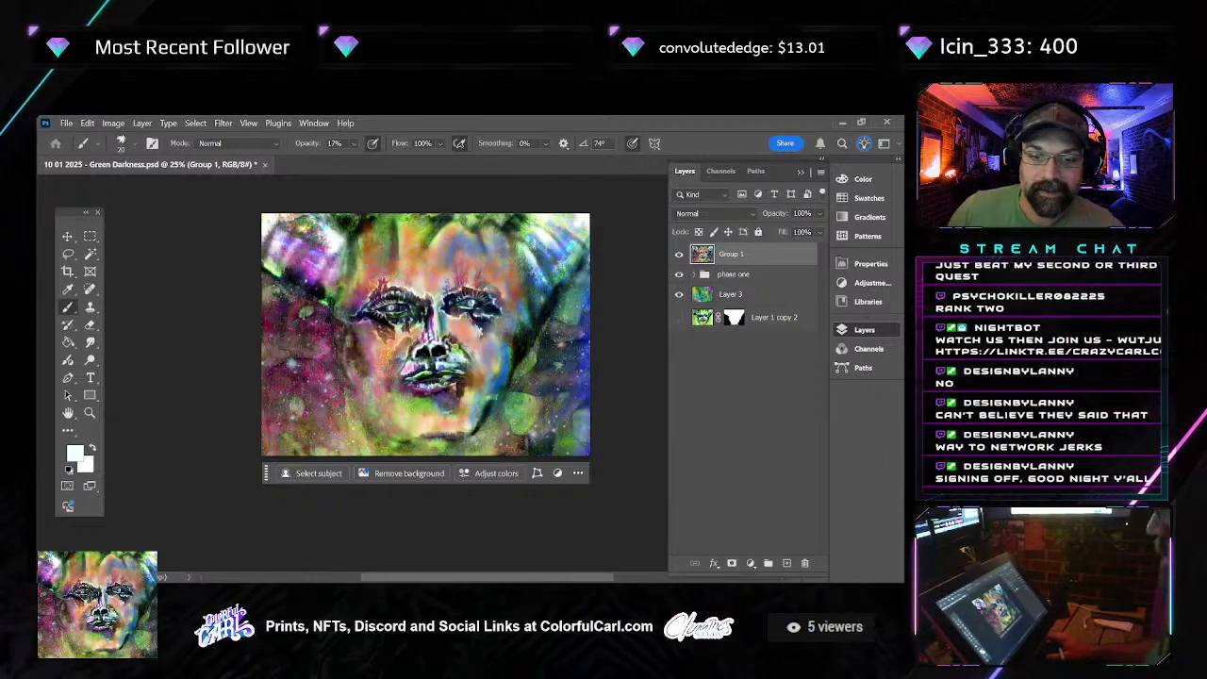
scroll(433, 404, up, 2)
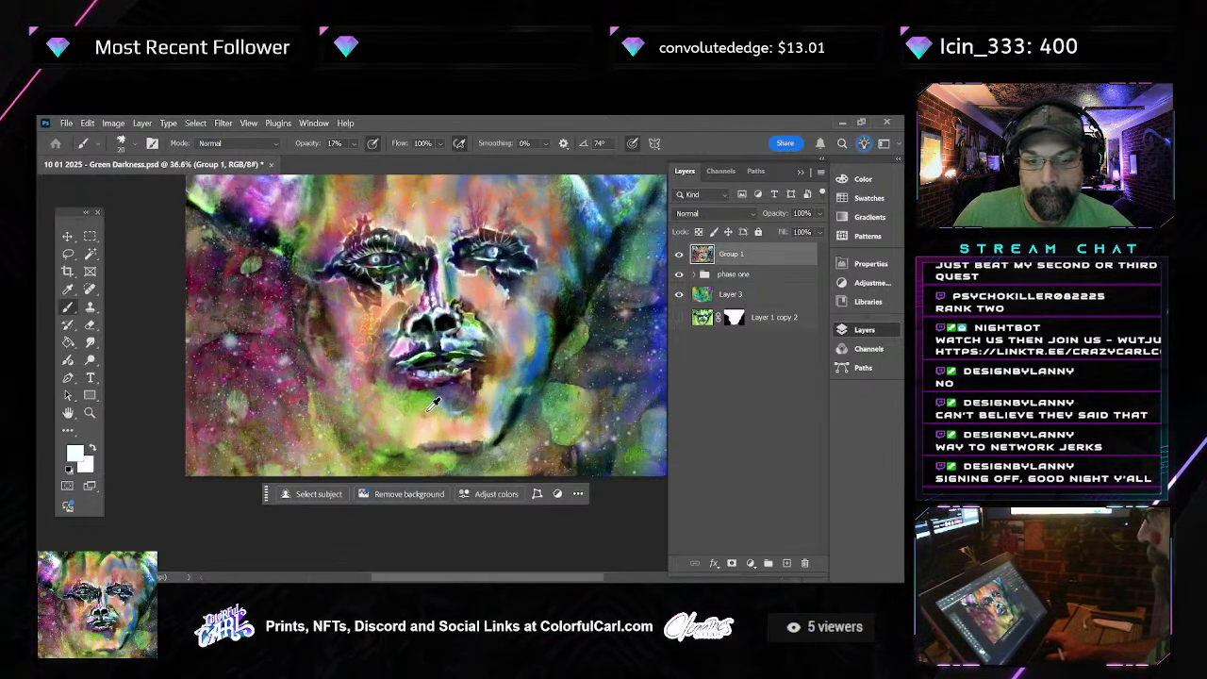
scroll(432, 303, up, 3)
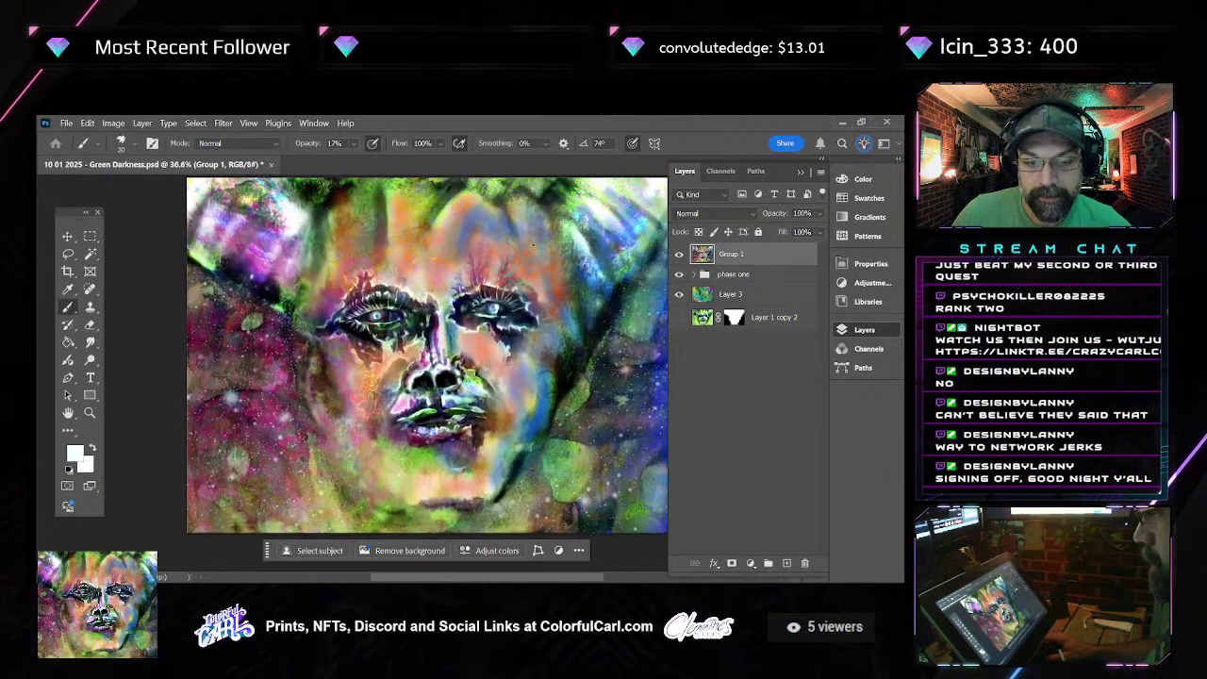
click(679, 253)
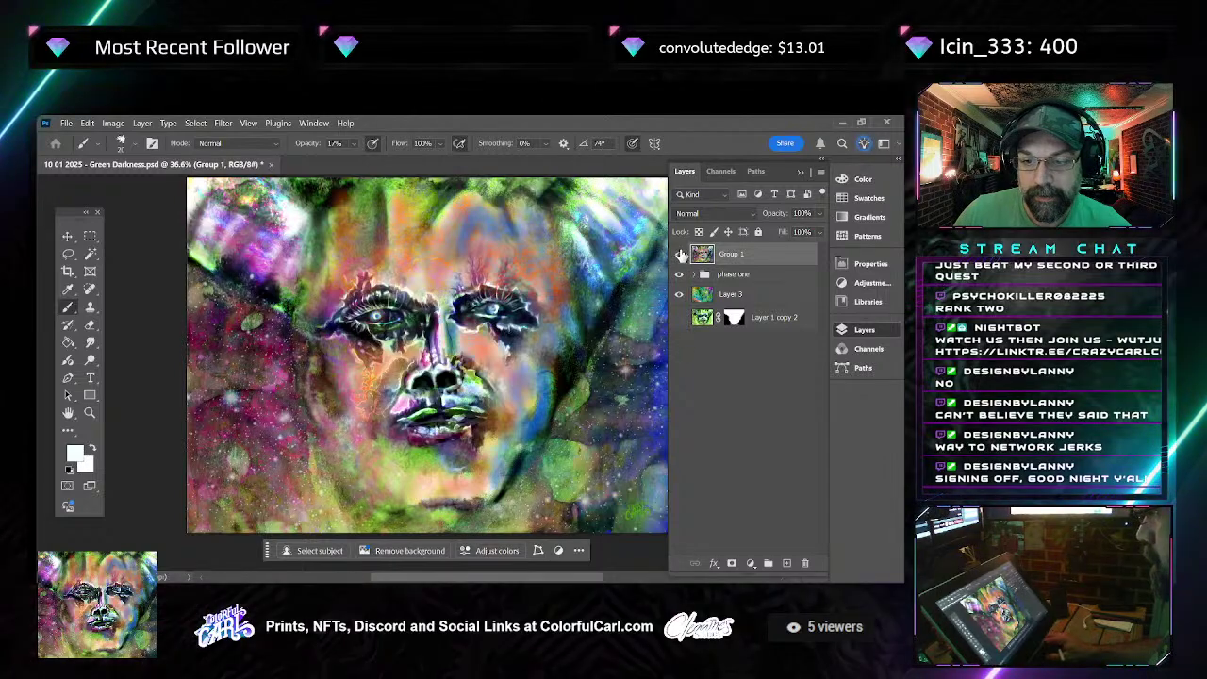
click(679, 254)
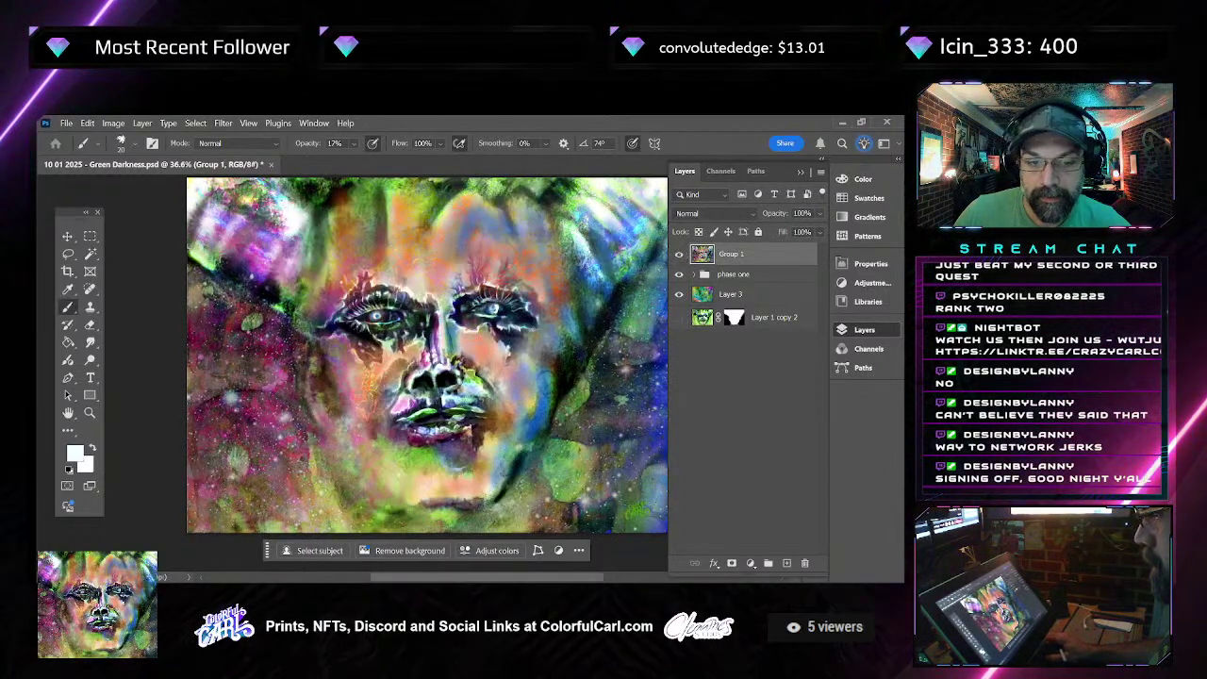
Enlarge the Spot Healing Brush to 250 and heal the painting's upper-left edge and the dark area along its top border
drag(227, 294, 296, 330)
key(j)
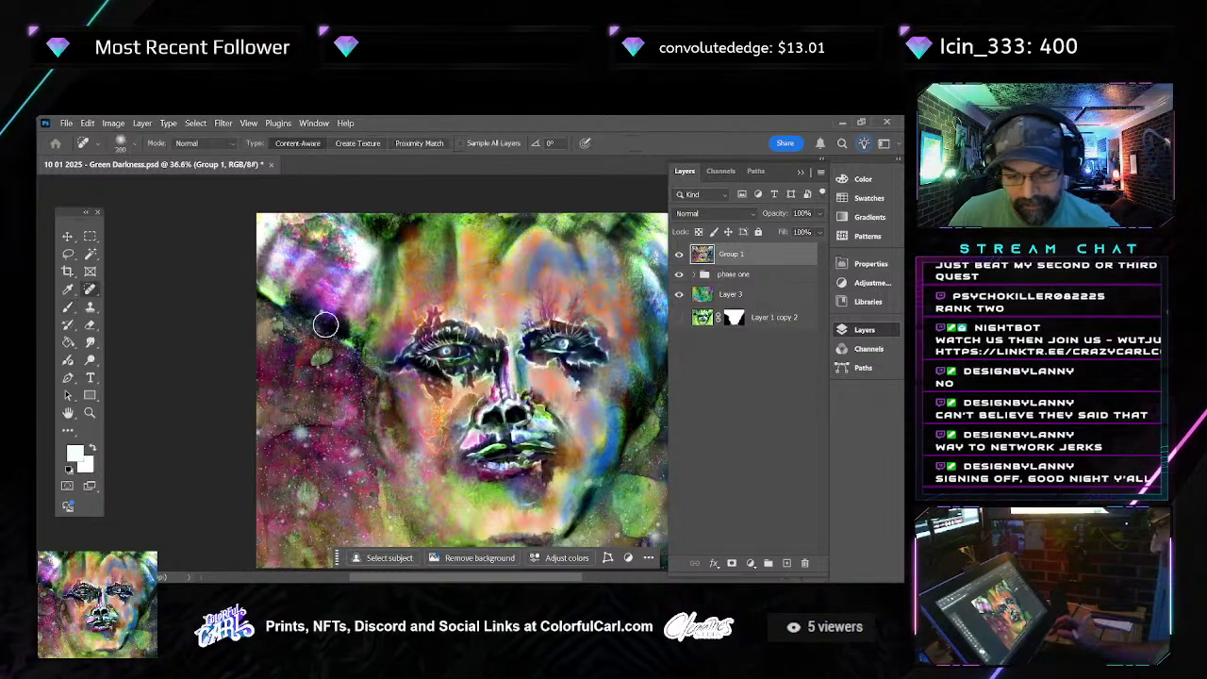
key(bracketright)
key(bracketright)
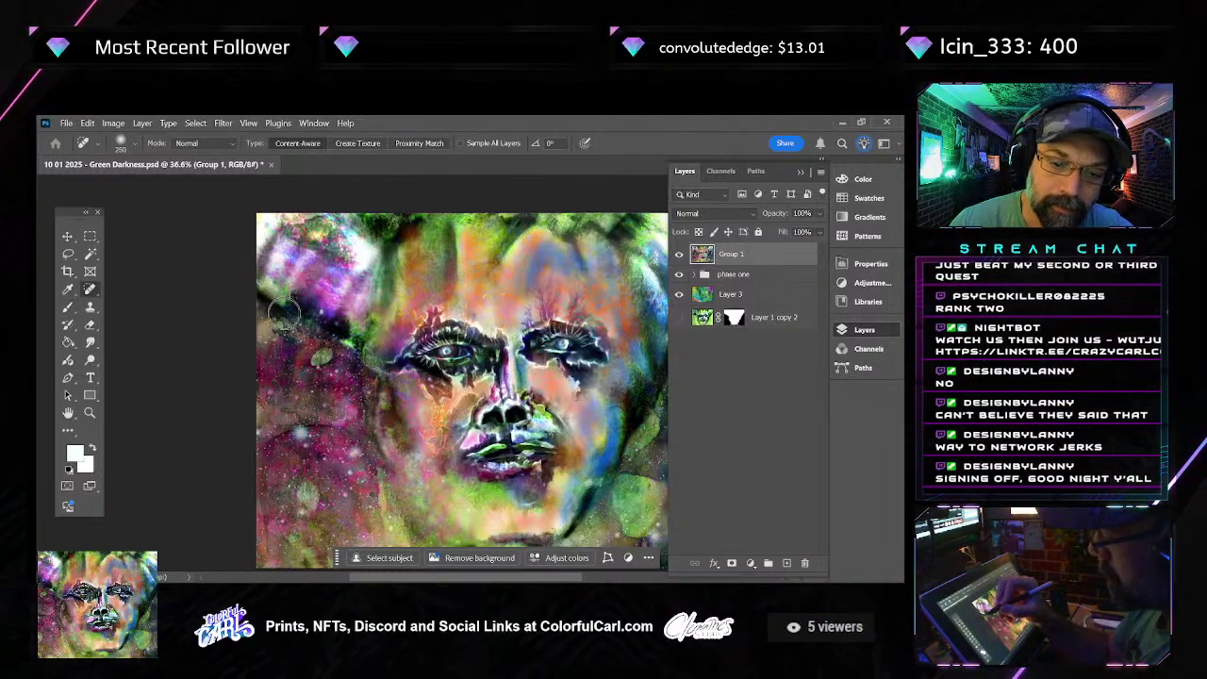
drag(293, 320, 256, 262)
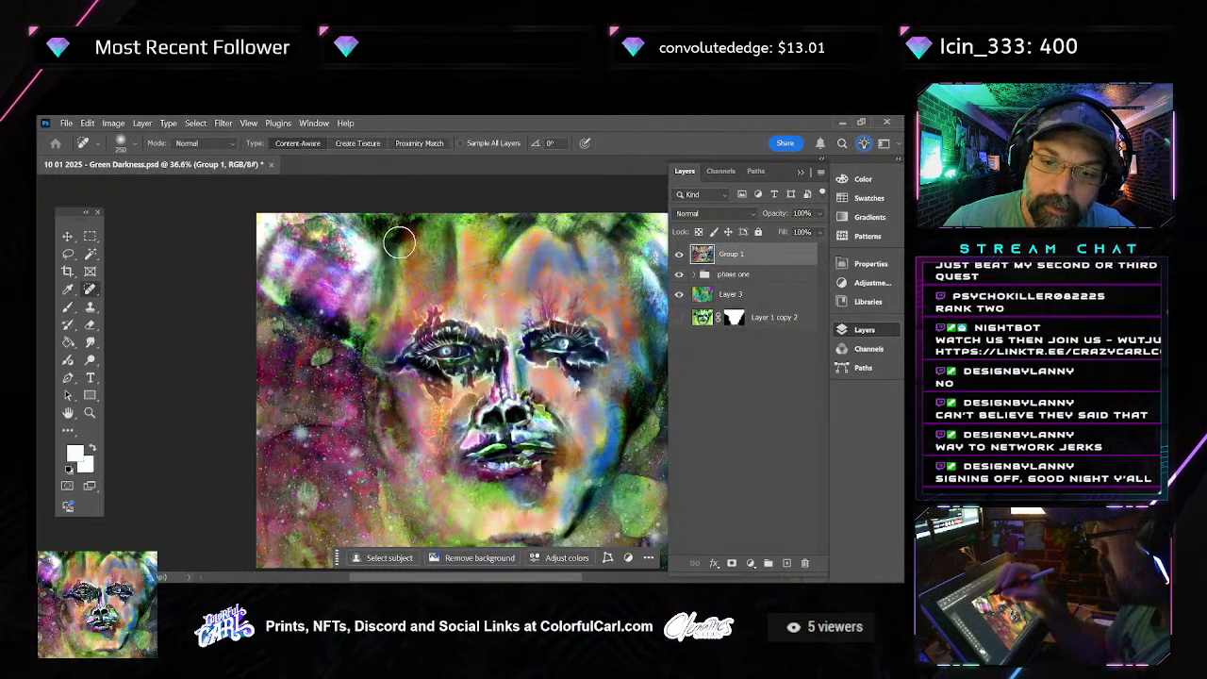
drag(396, 242, 400, 221)
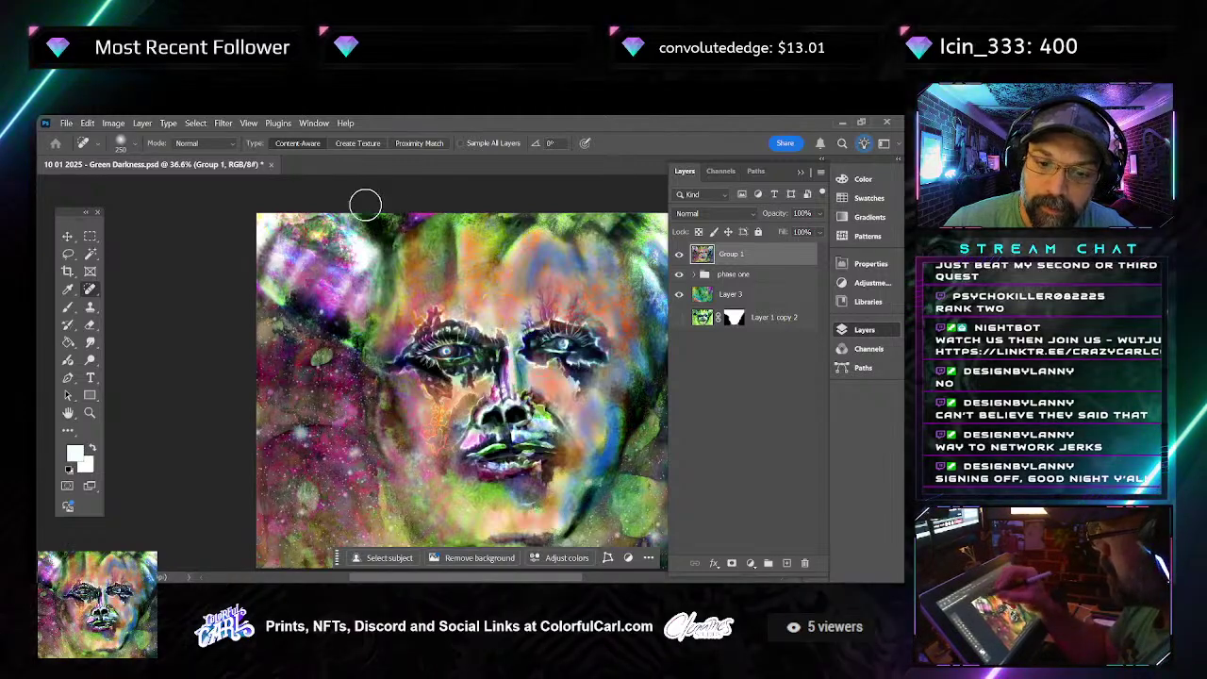
Heal the remaining patches along the painting's top border above the forehead and toward the bright upper-right corner
mouse_move(514, 230)
mouse_down()
mouse_move(531, 210)
mouse_move(504, 207)
mouse_up()
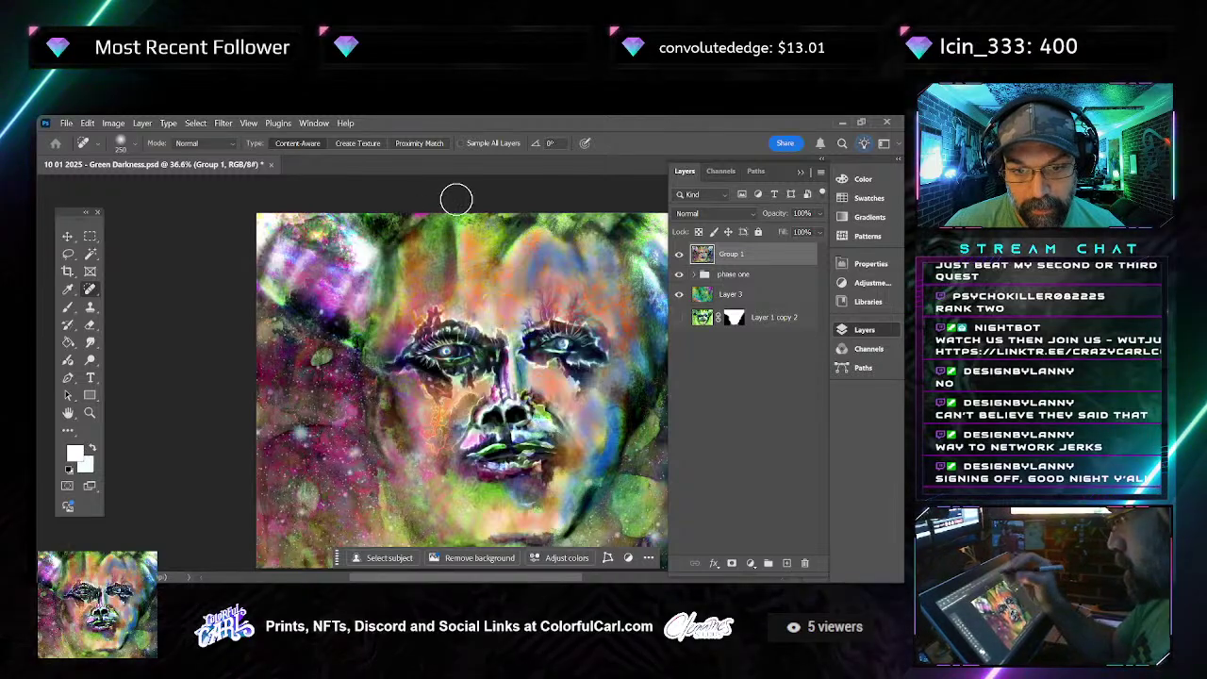
mouse_move(406, 243)
mouse_down()
mouse_move(391, 236)
mouse_move(421, 216)
mouse_move(453, 221)
mouse_up()
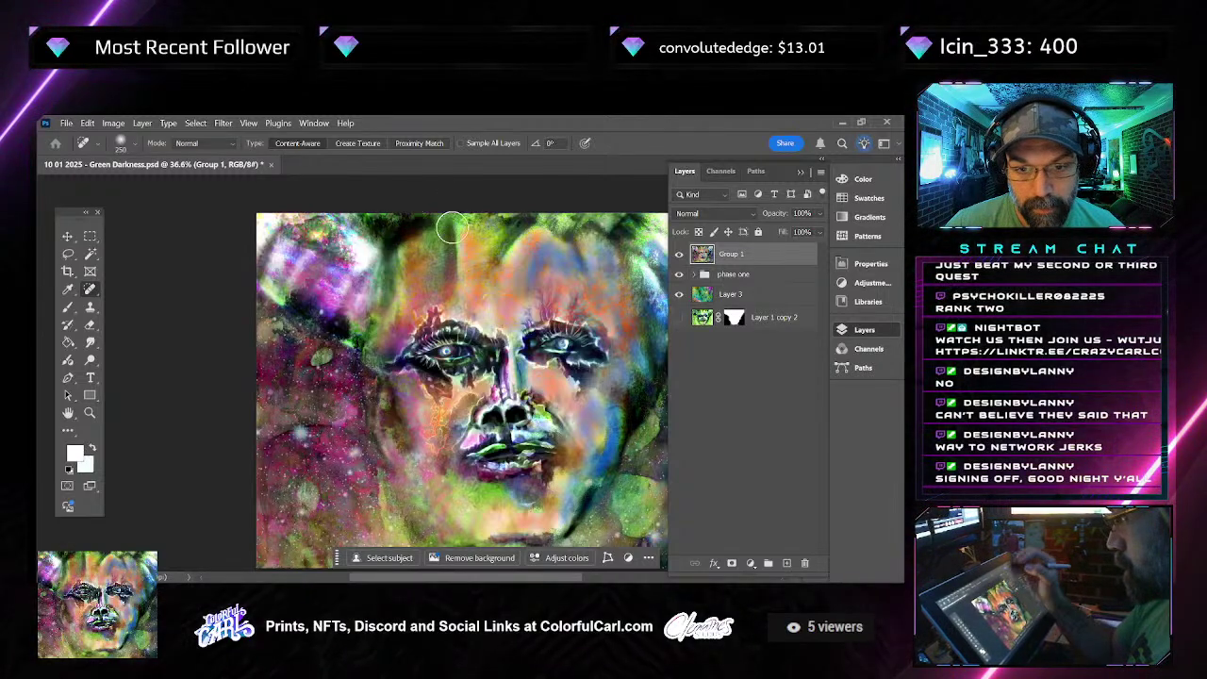
mouse_move(542, 214)
mouse_down()
mouse_move(511, 244)
mouse_move(526, 223)
mouse_move(503, 219)
mouse_move(538, 222)
mouse_move(521, 223)
mouse_move(561, 248)
mouse_up()
scroll(560, 247, right, 2)
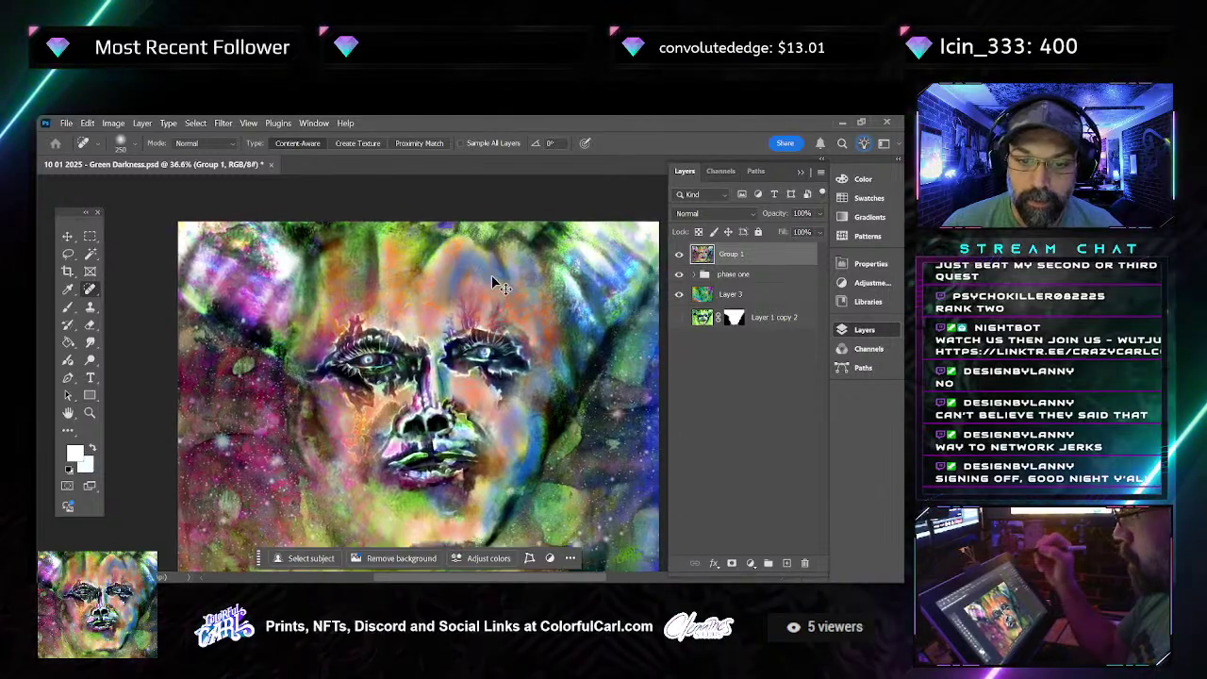
drag(491, 275, 398, 277)
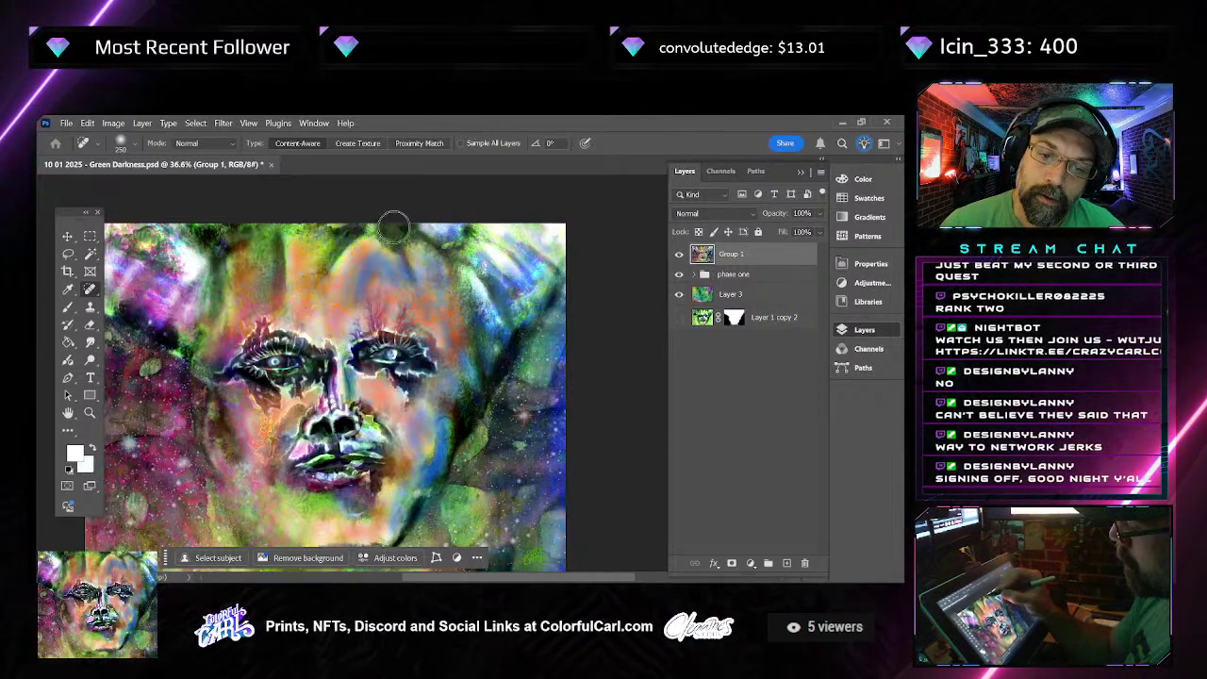
drag(394, 227, 457, 244)
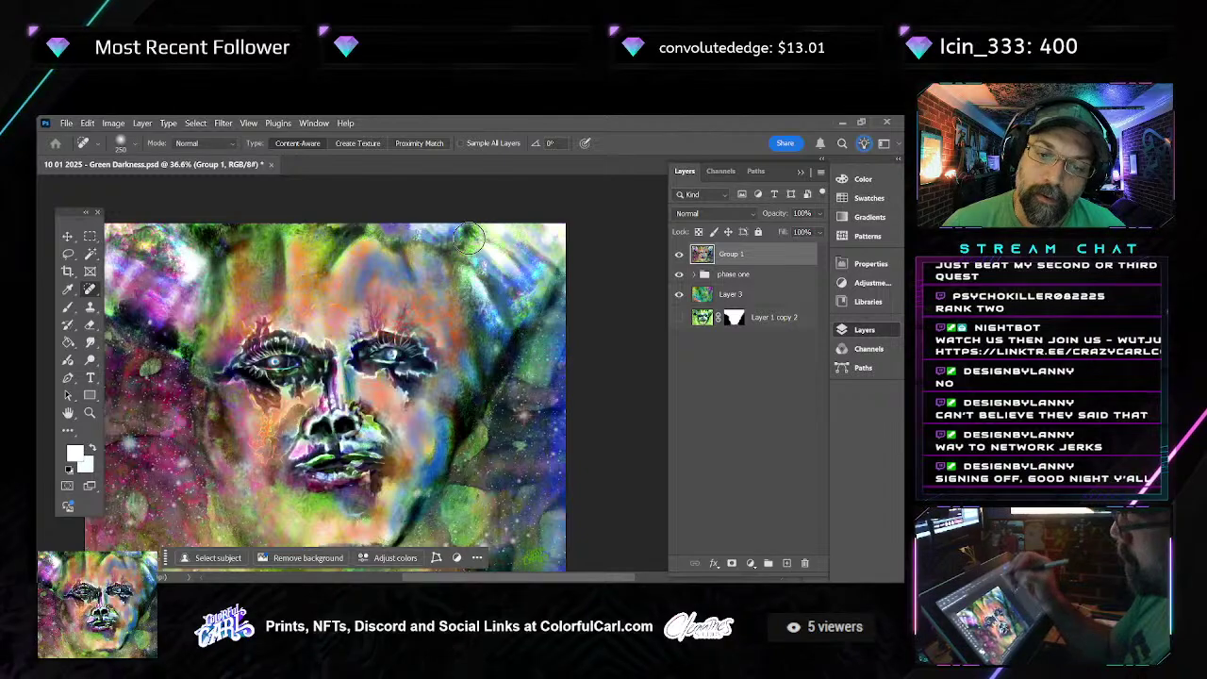
Set the brush to Color Dodge at size 10 and paint white highlights along the fold between the nose and right cheek
scroll(469, 238, down, 3)
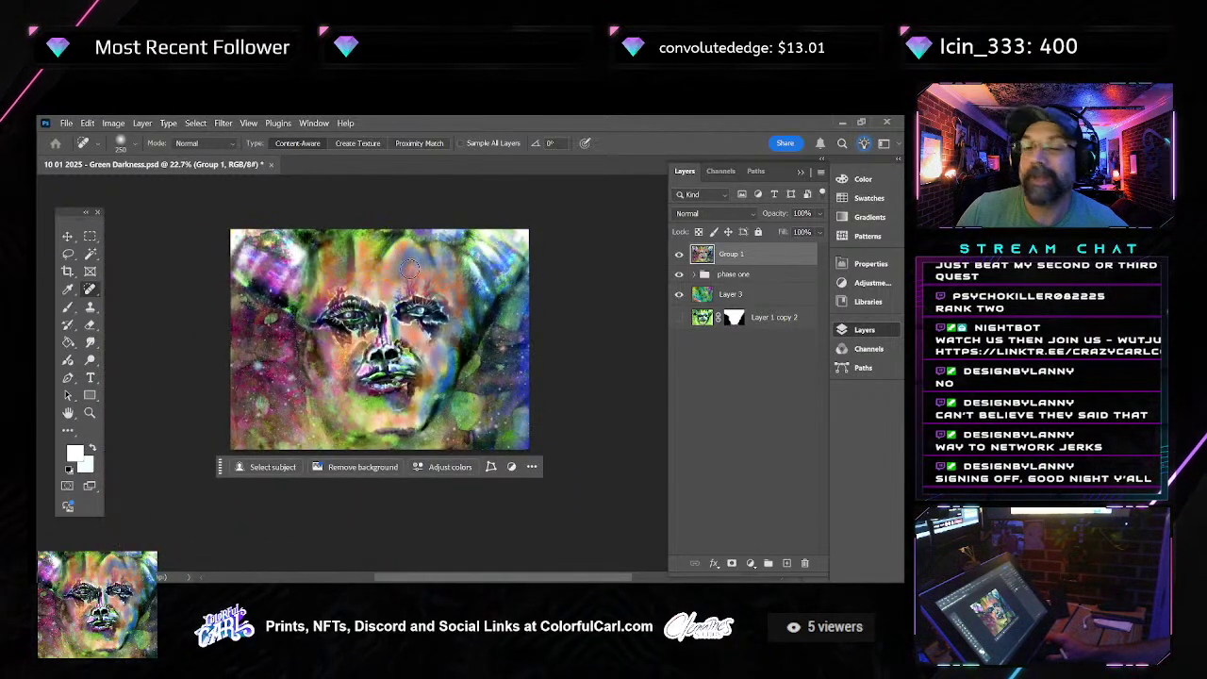
scroll(383, 250, up, 2)
scroll(412, 298, up, 1)
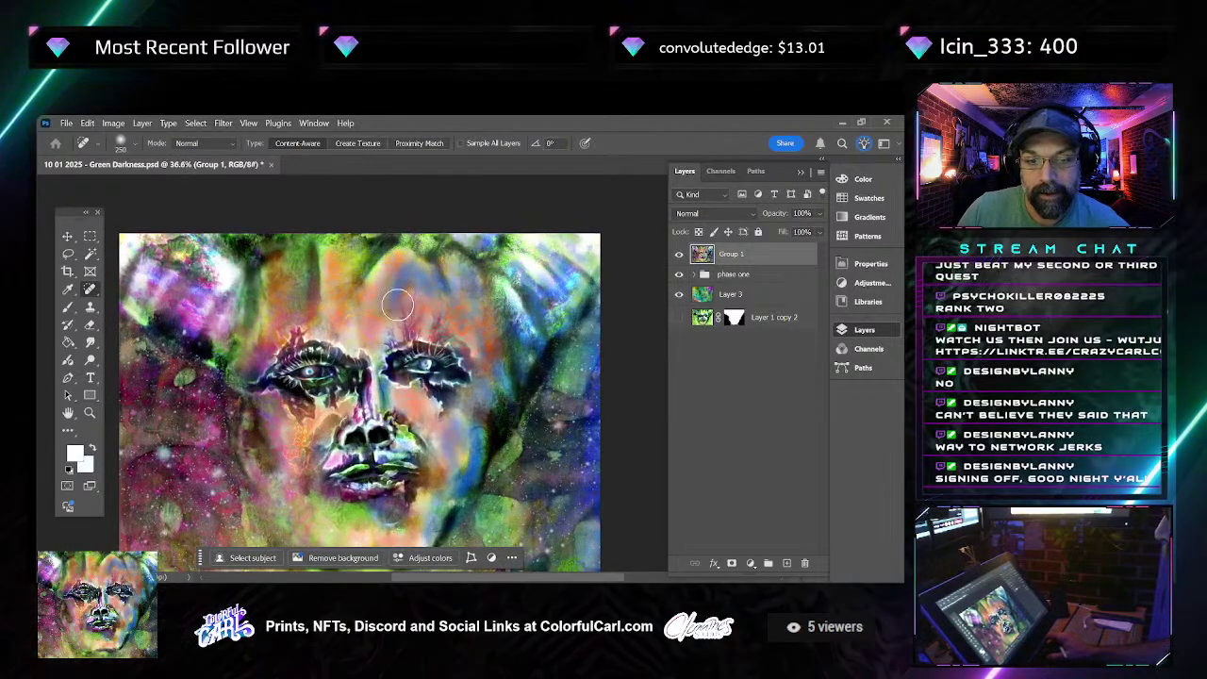
drag(431, 367, 434, 311)
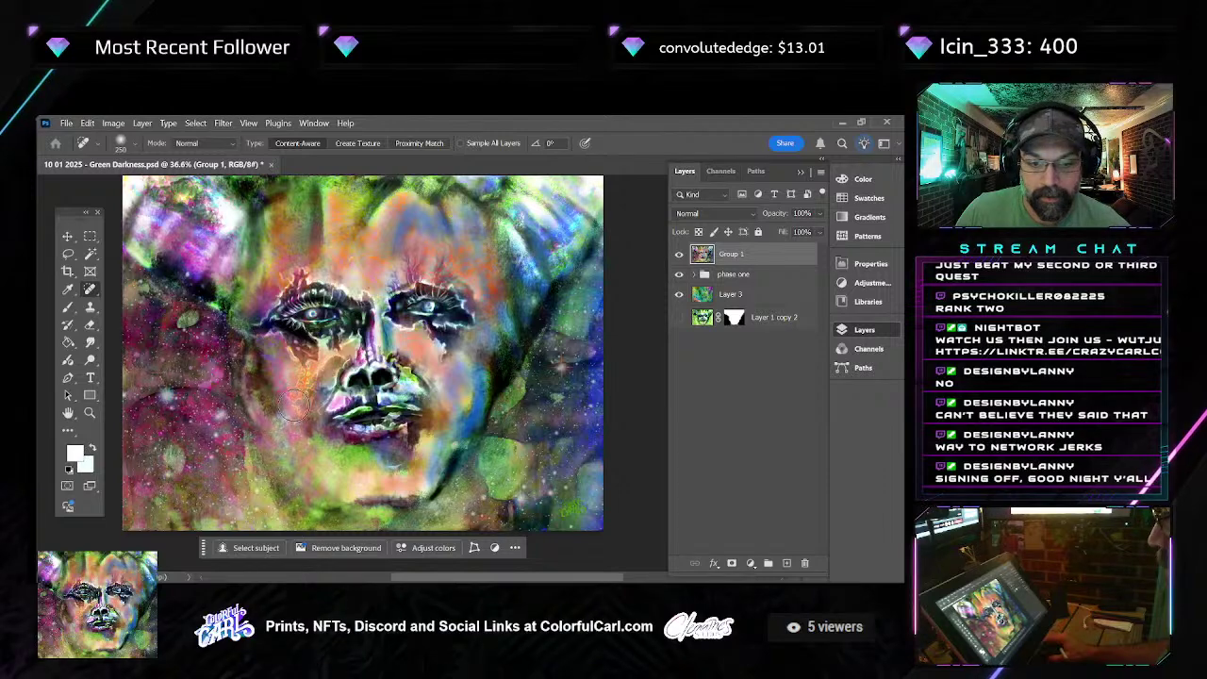
scroll(505, 315, up, 8)
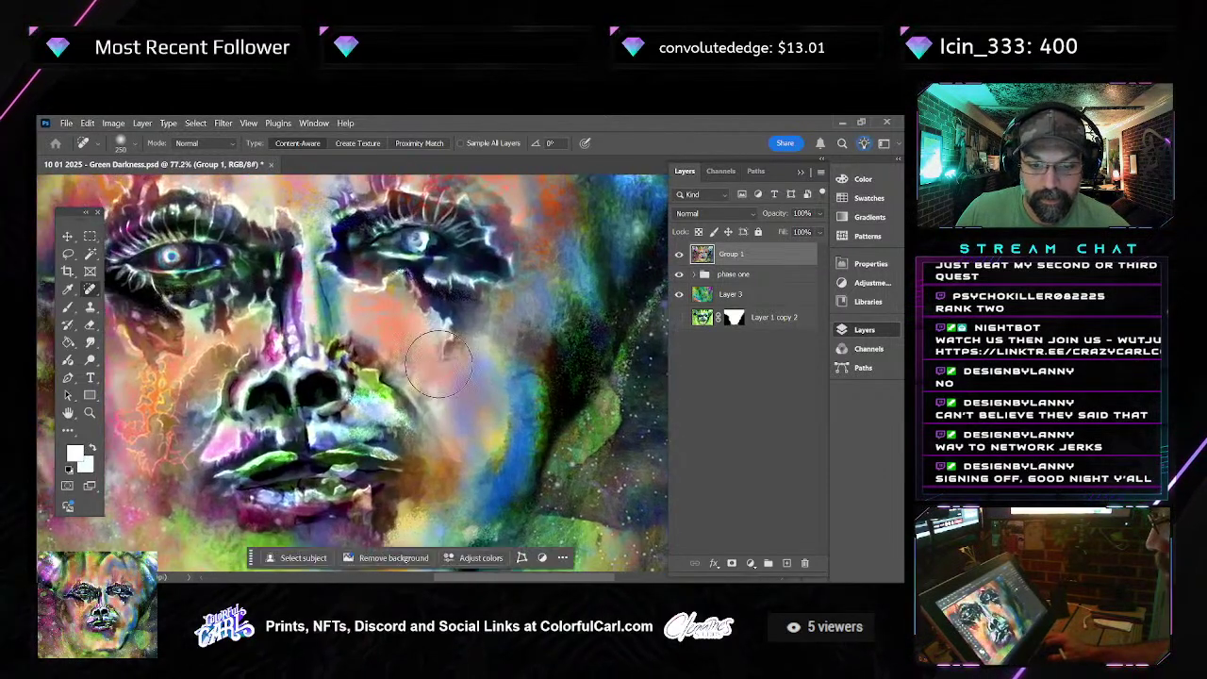
key(b)
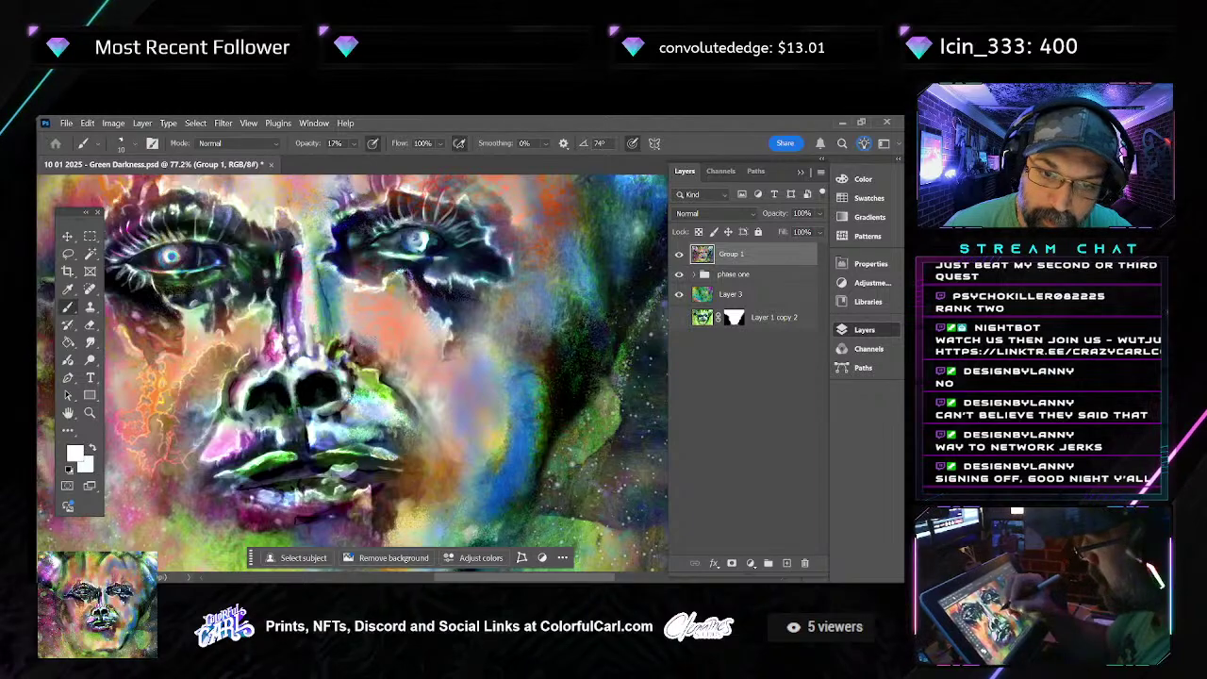
click(236, 143)
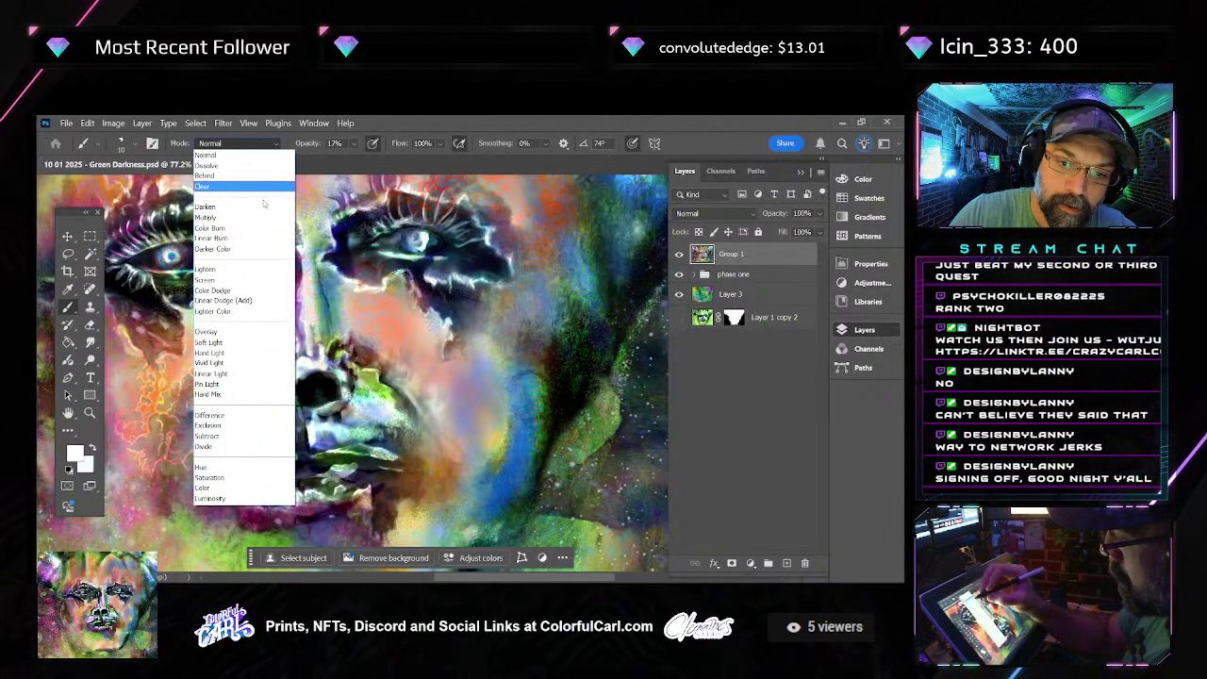
click(236, 290)
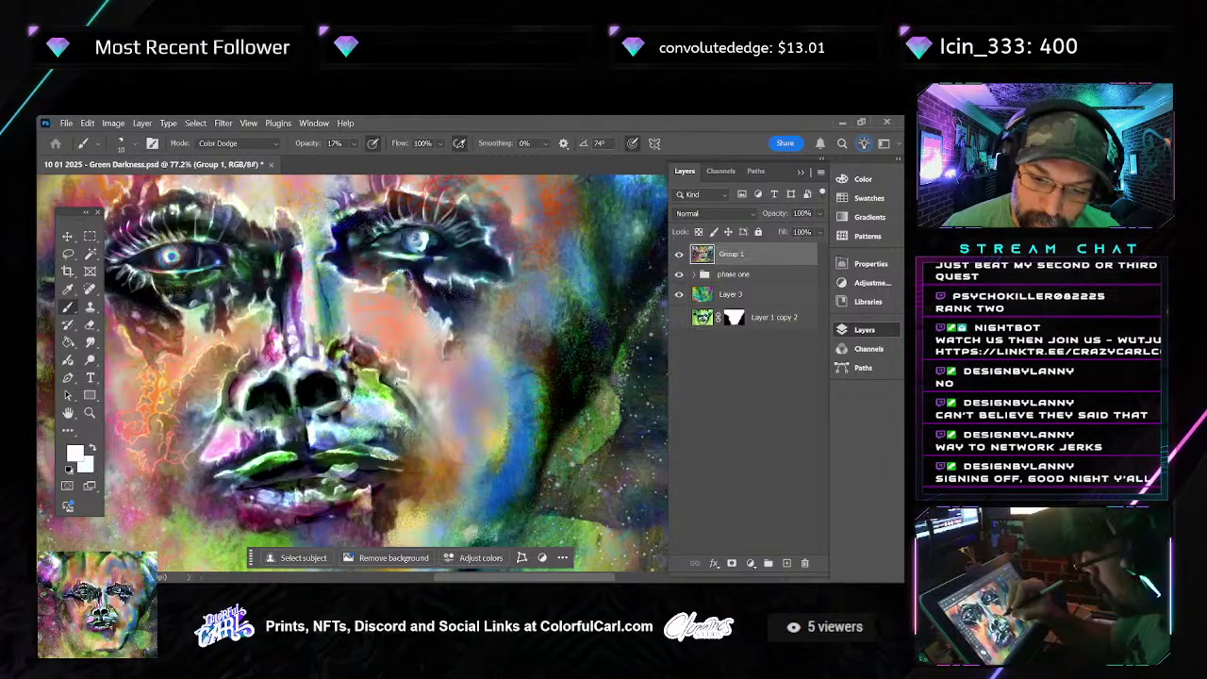
scroll(449, 404, up, 5)
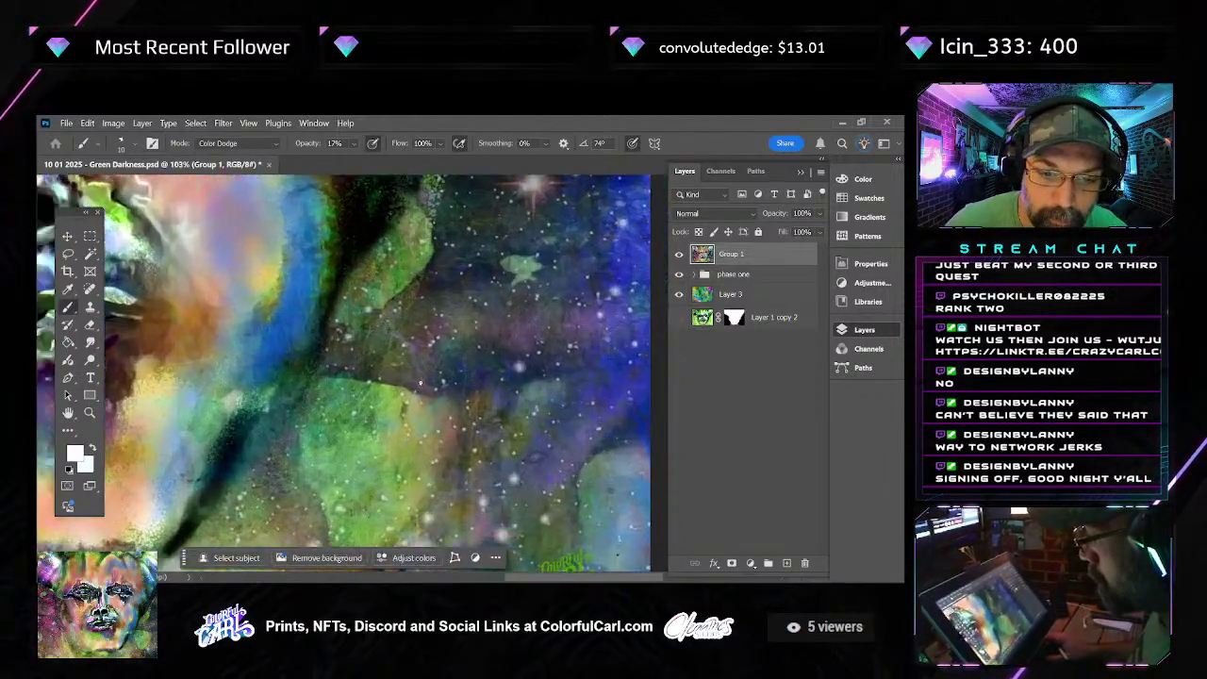
scroll(485, 416, left, 5)
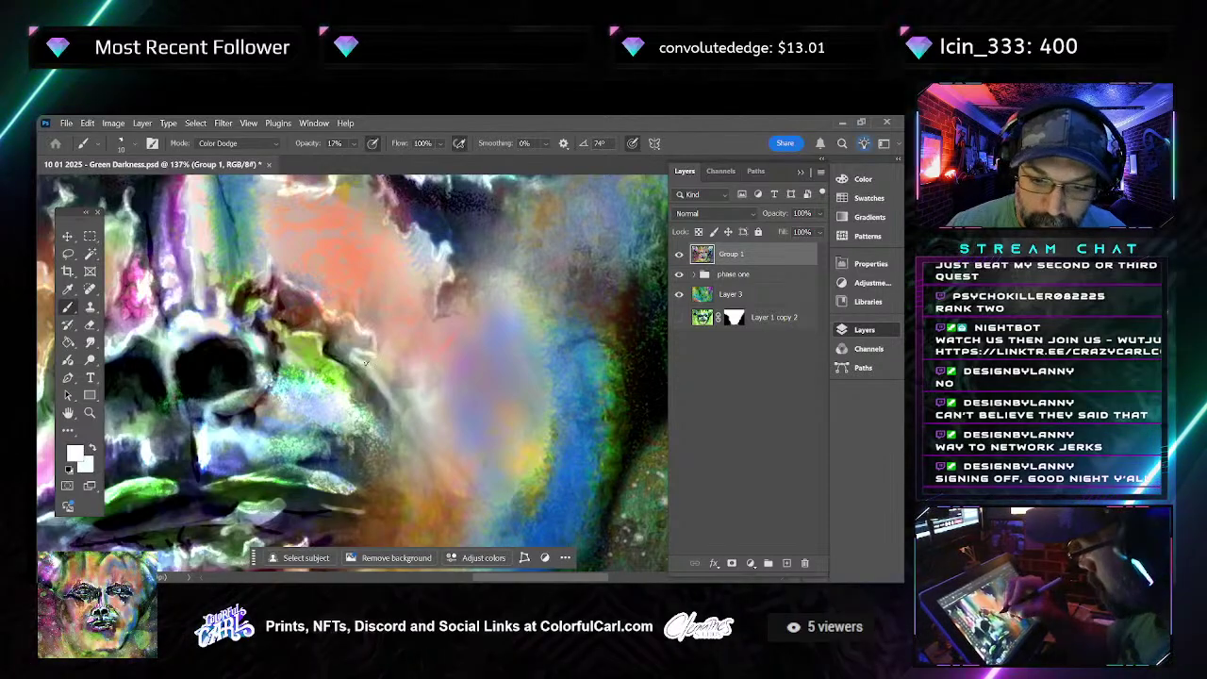
drag(425, 443, 374, 376)
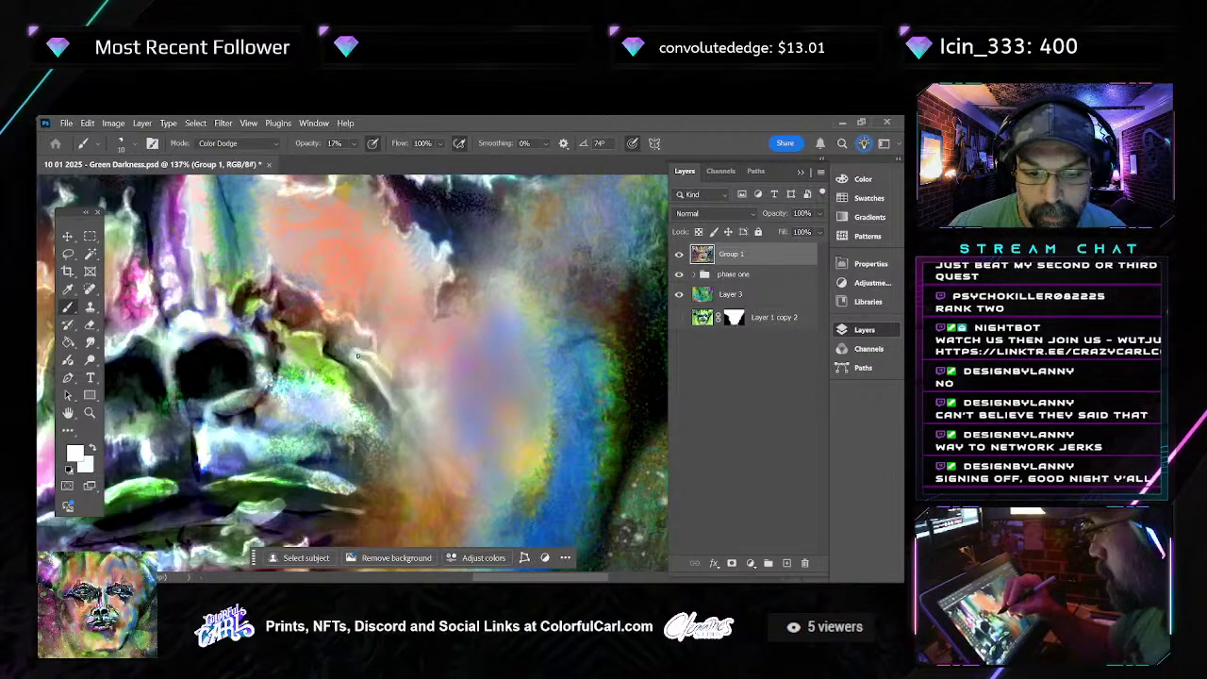
drag(388, 396, 385, 368)
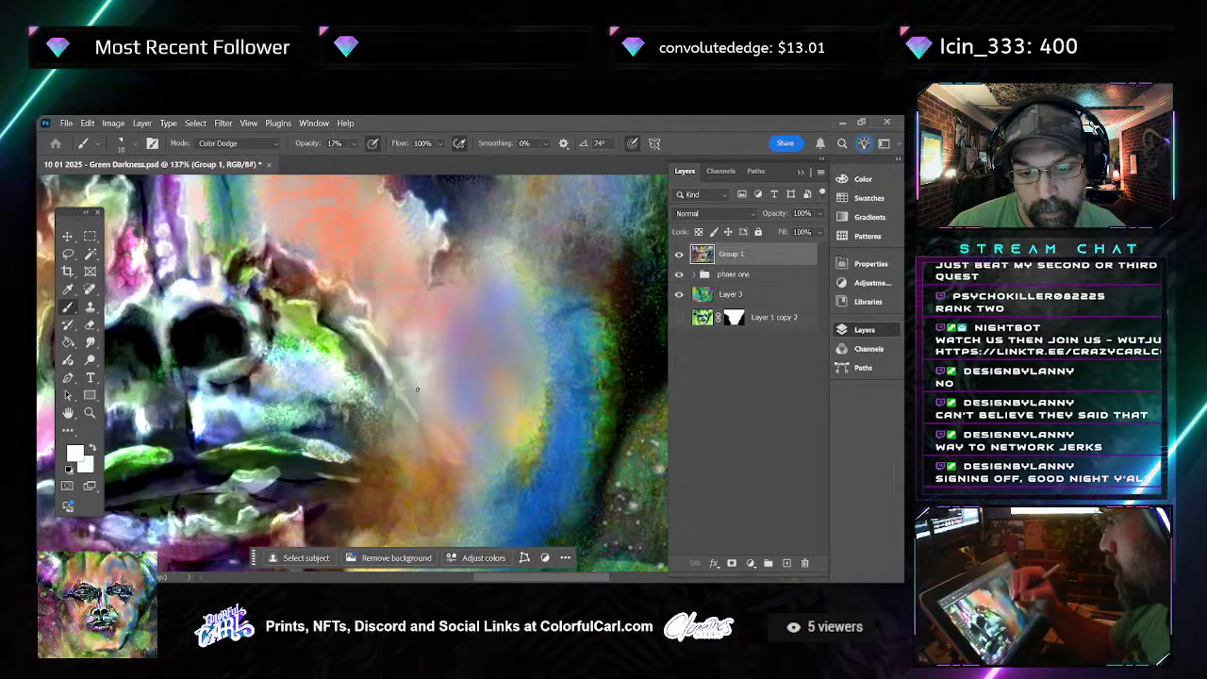
Brighten the green patch between the right nostril and the cheek fold with small Color Dodge strokes
drag(412, 370, 427, 351)
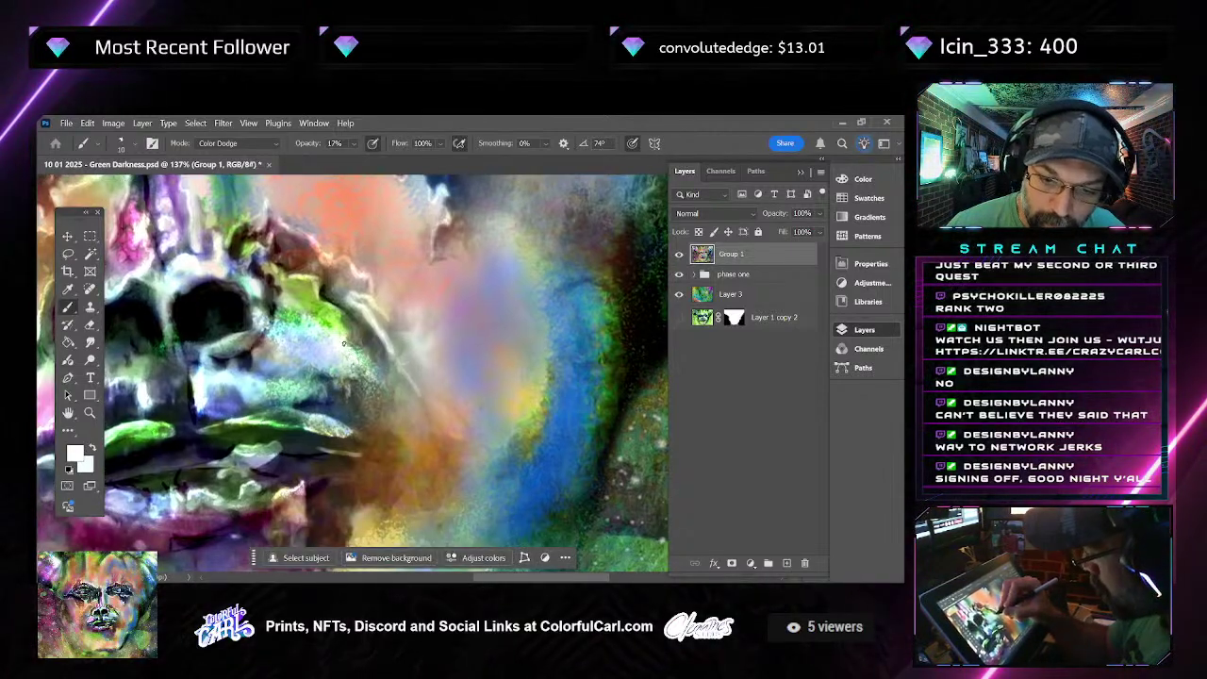
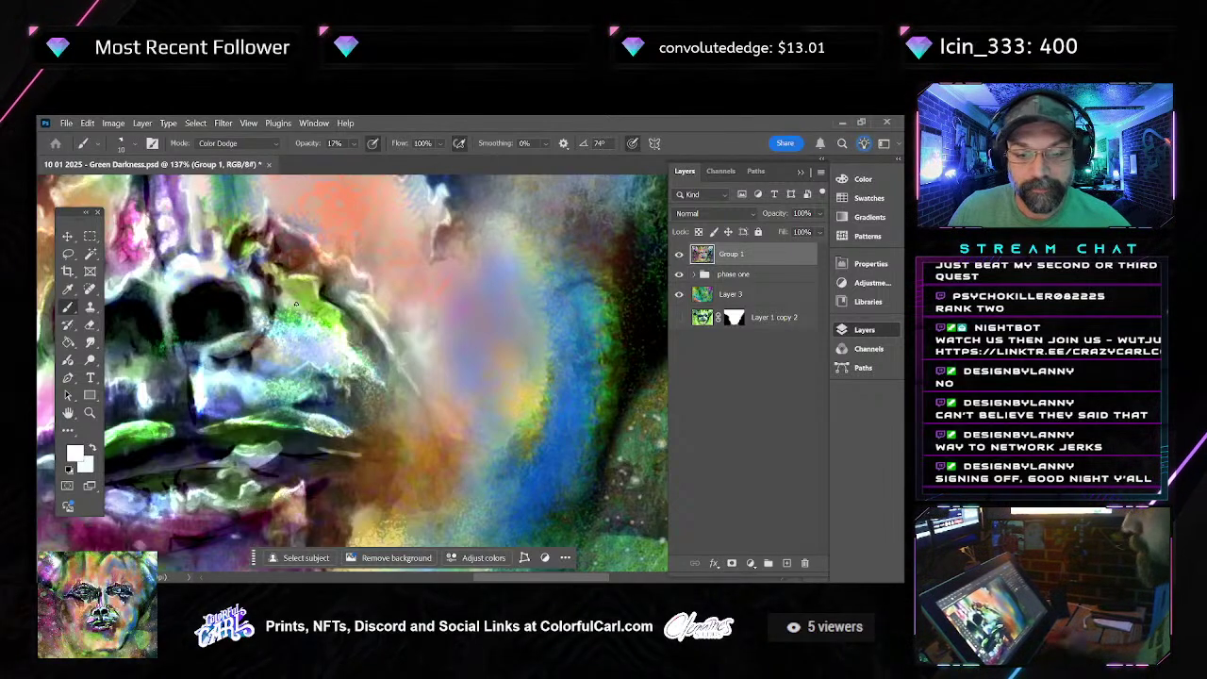
drag(312, 301, 344, 336)
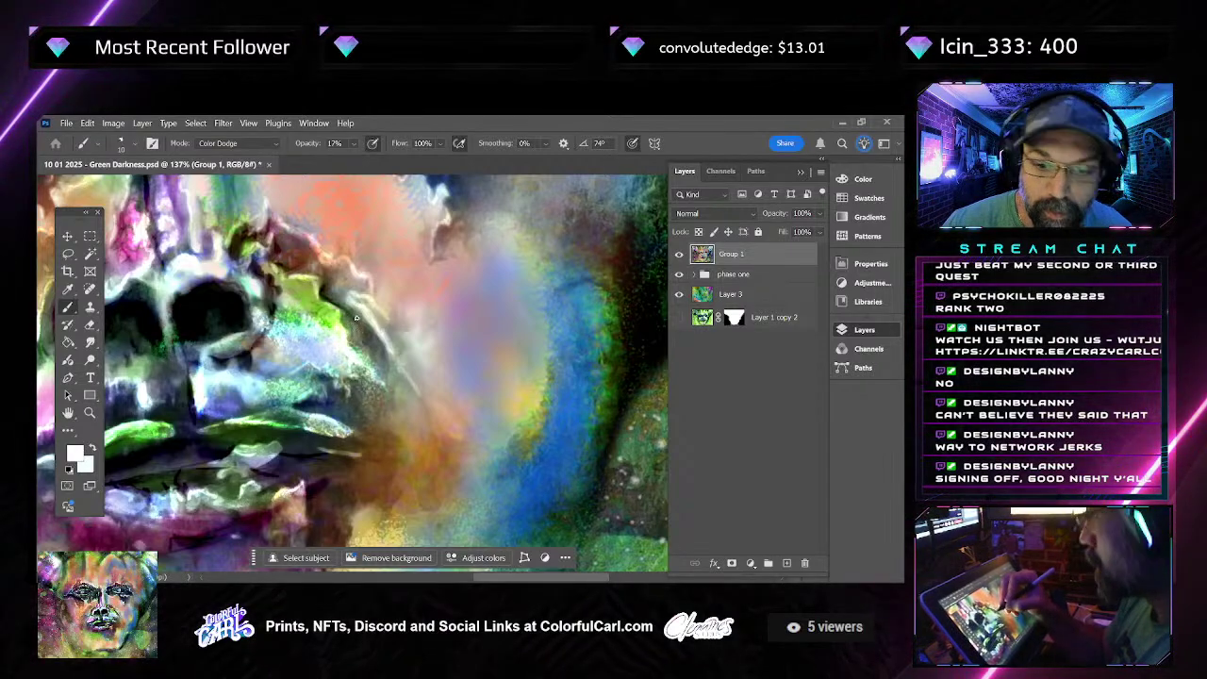
drag(297, 274, 320, 303)
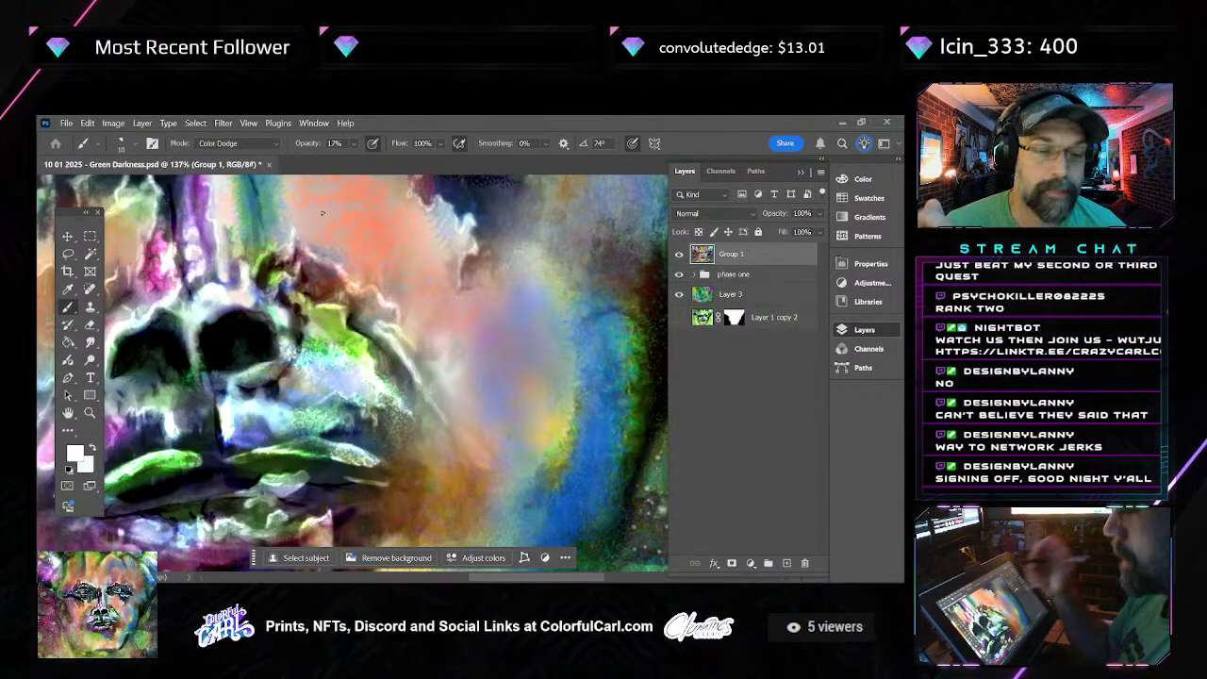
Paint thin glowing Color Dodge veins along the side of the nose and across the orange skin of the right cheek
drag(345, 266, 331, 308)
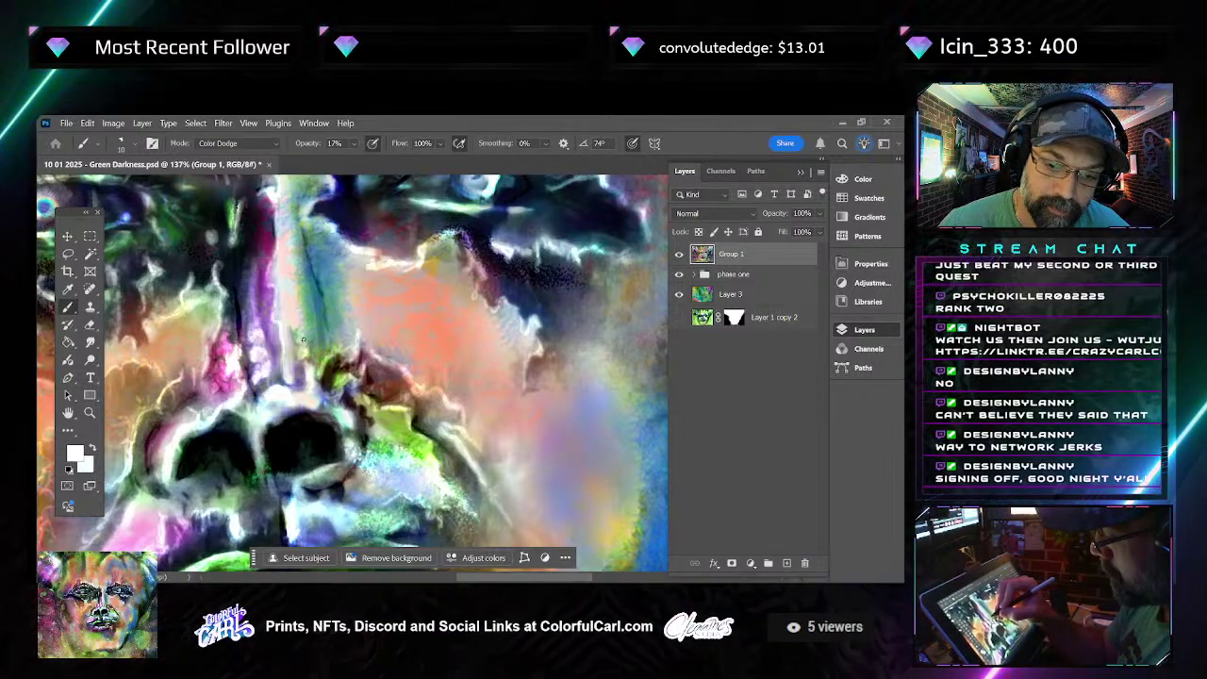
drag(321, 277, 317, 331)
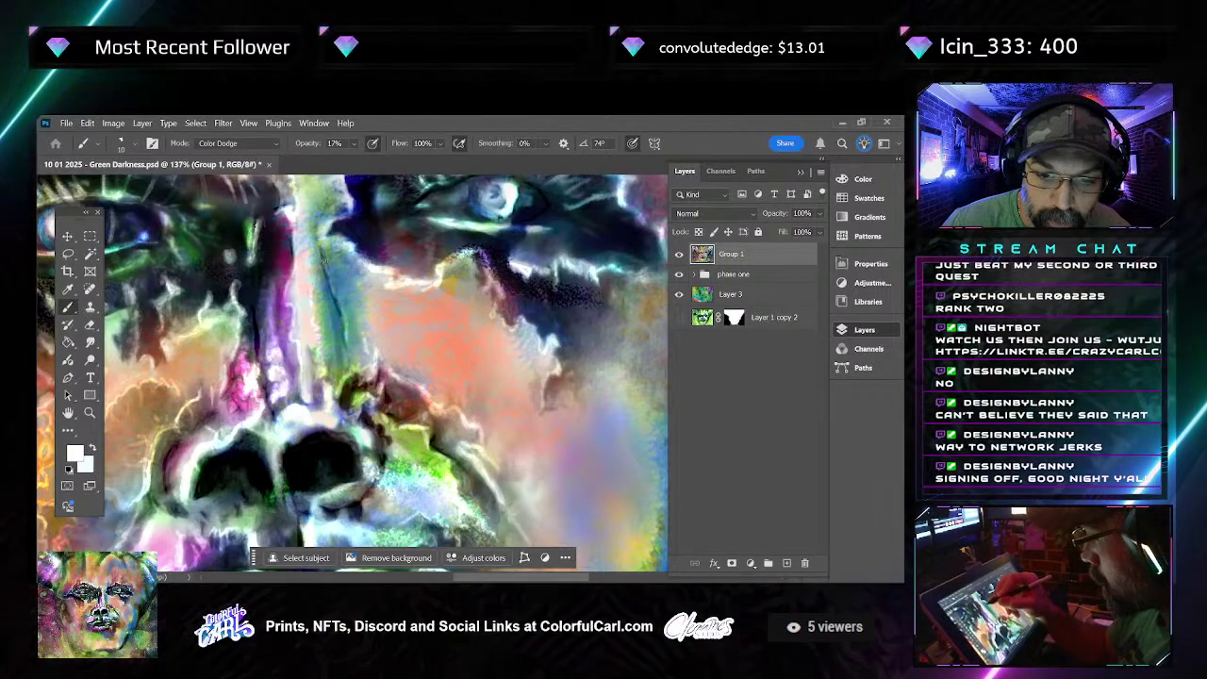
drag(349, 267, 333, 302)
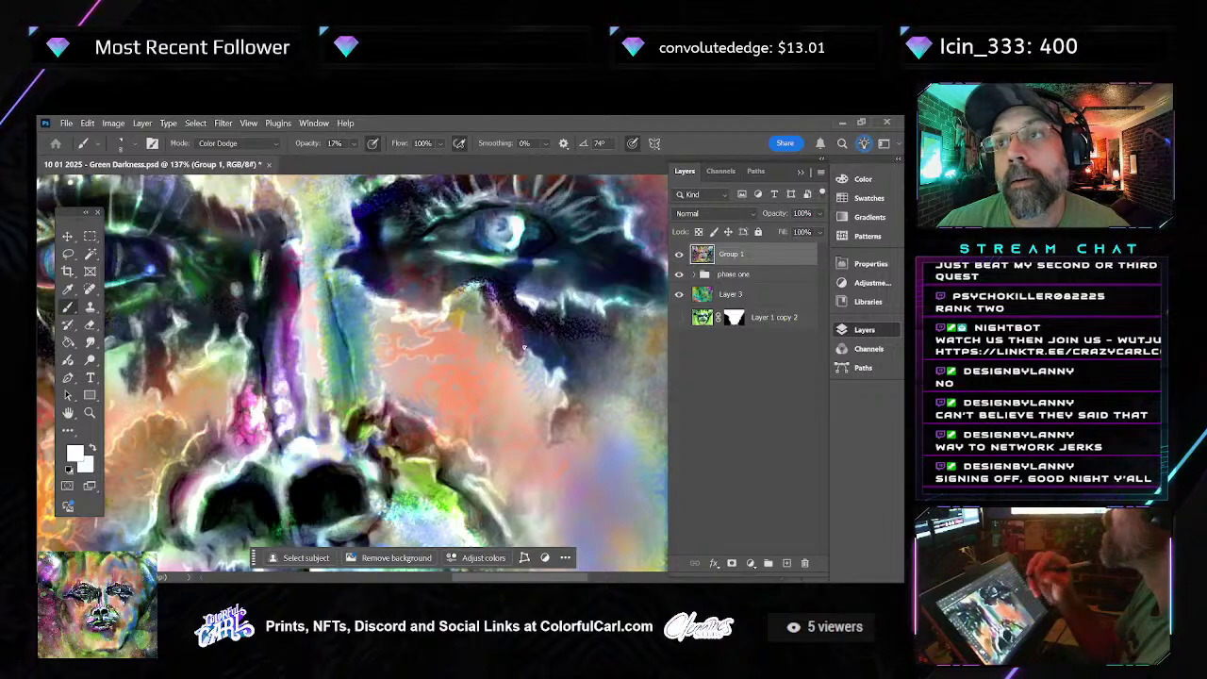
drag(475, 383, 472, 301)
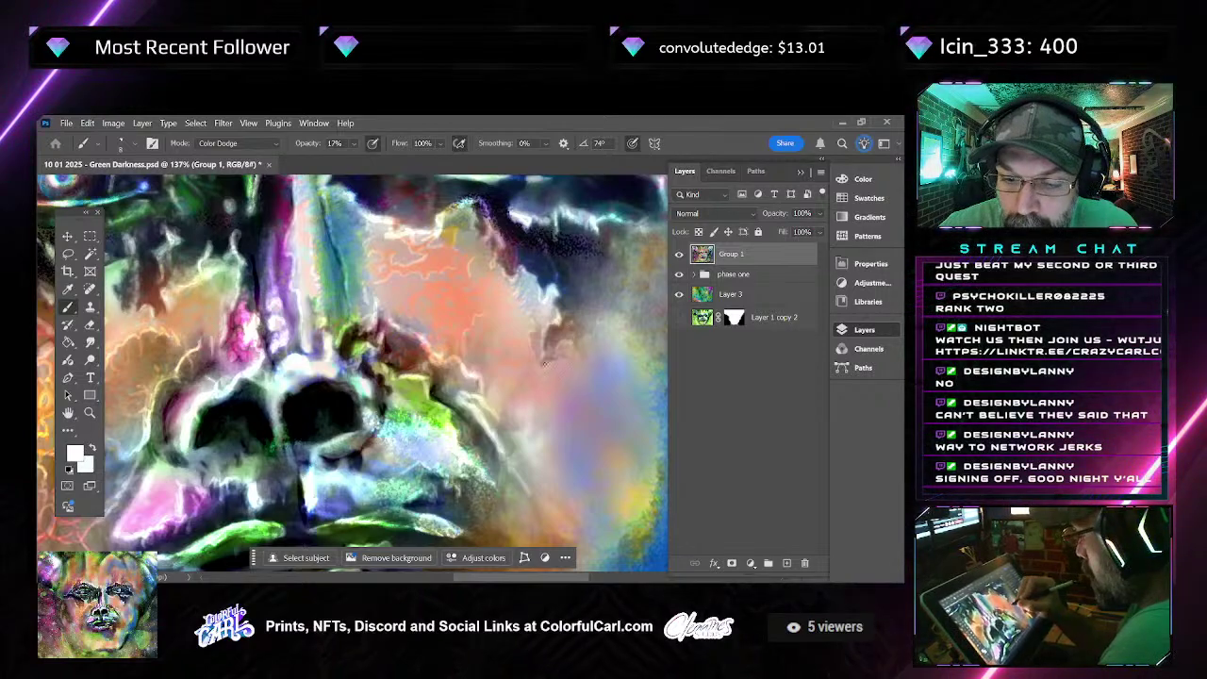
drag(524, 441, 518, 433)
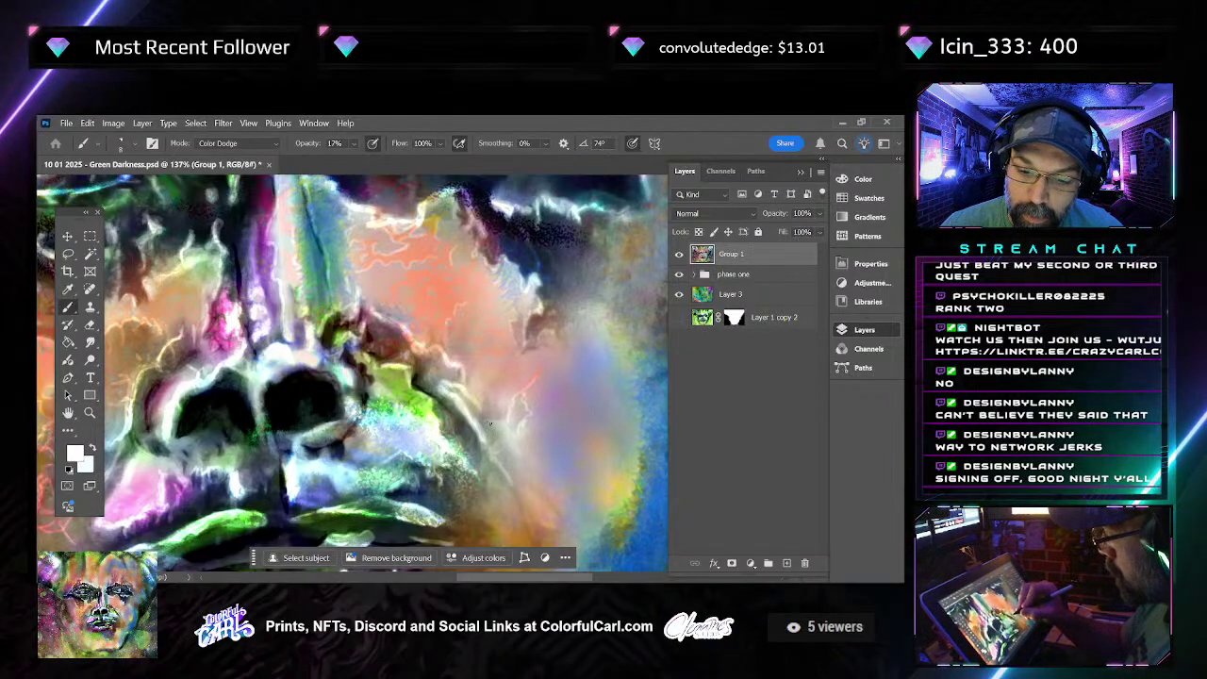
Paint thin glowing Color Dodge veins along the lower right cheek and across the blue-violet patch at its outer edge
drag(500, 415, 483, 424)
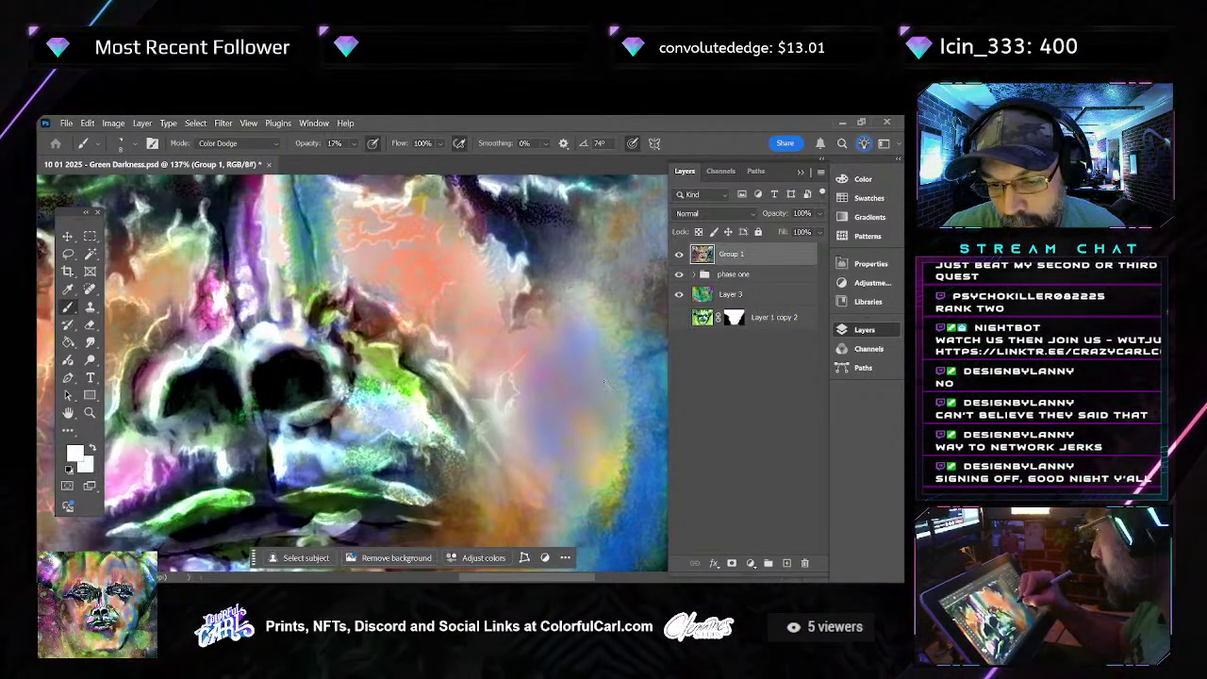
drag(604, 338, 585, 377)
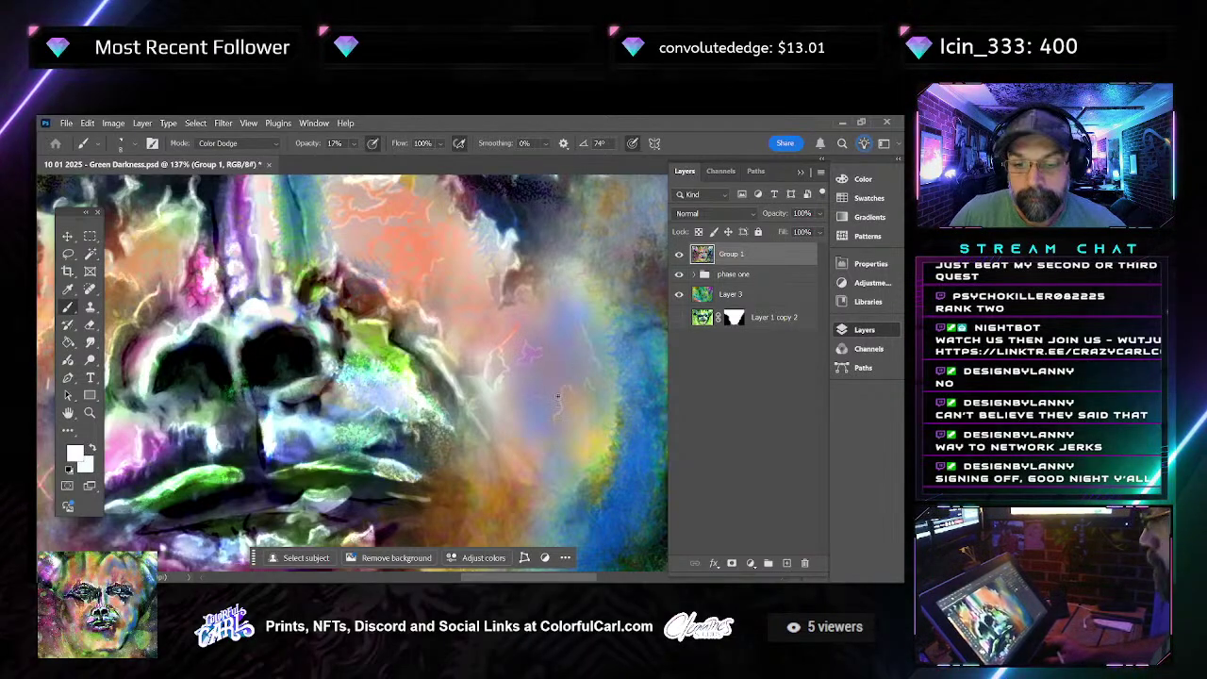
scroll(547, 348, up, 3)
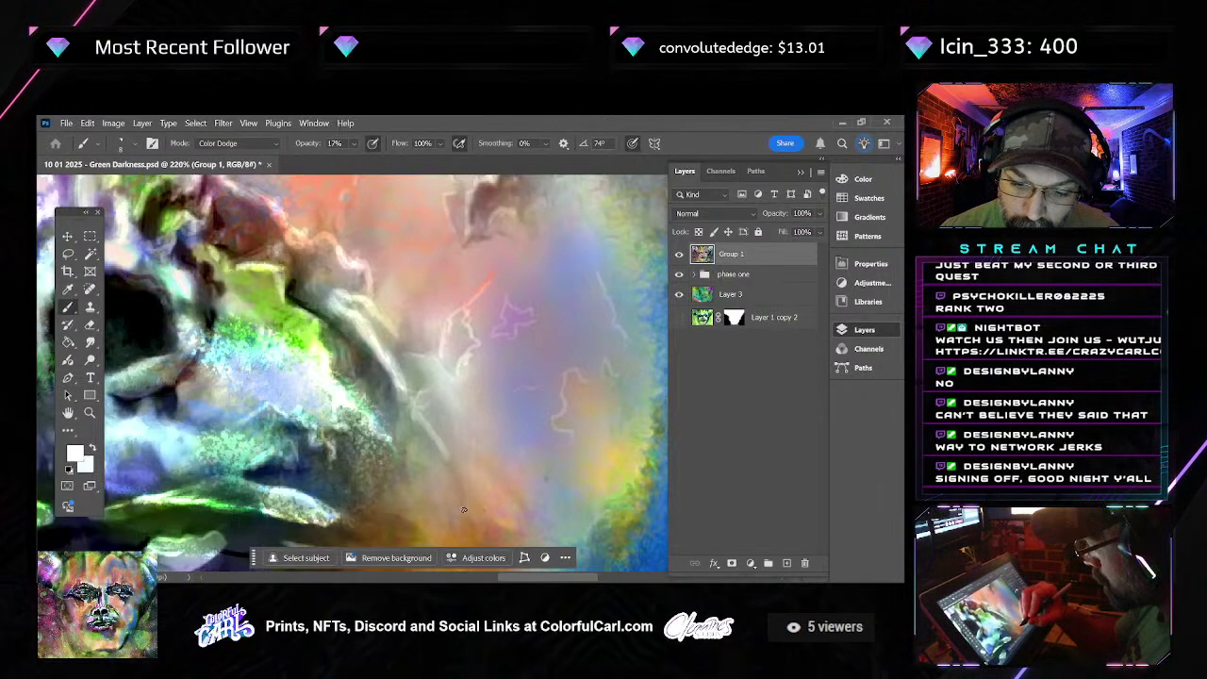
drag(486, 484, 502, 437)
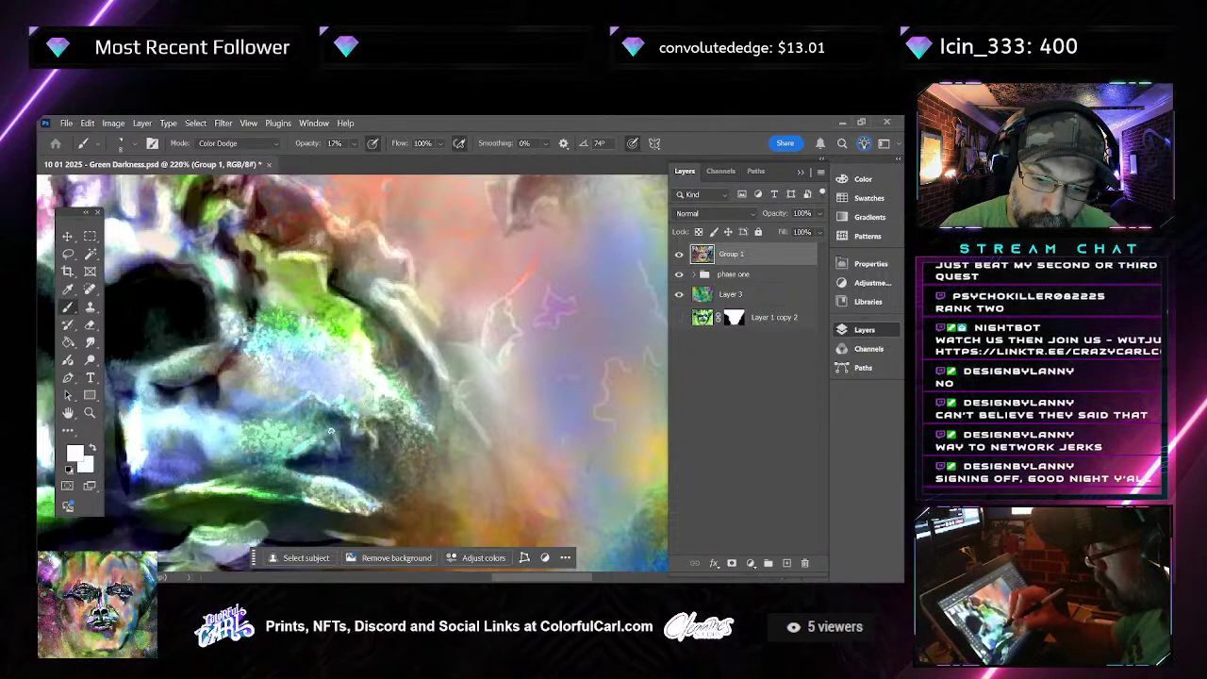
Paint thin Color Dodge highlights on the dark skin above the upper lip and along the right corner of the mouth
drag(353, 397, 428, 370)
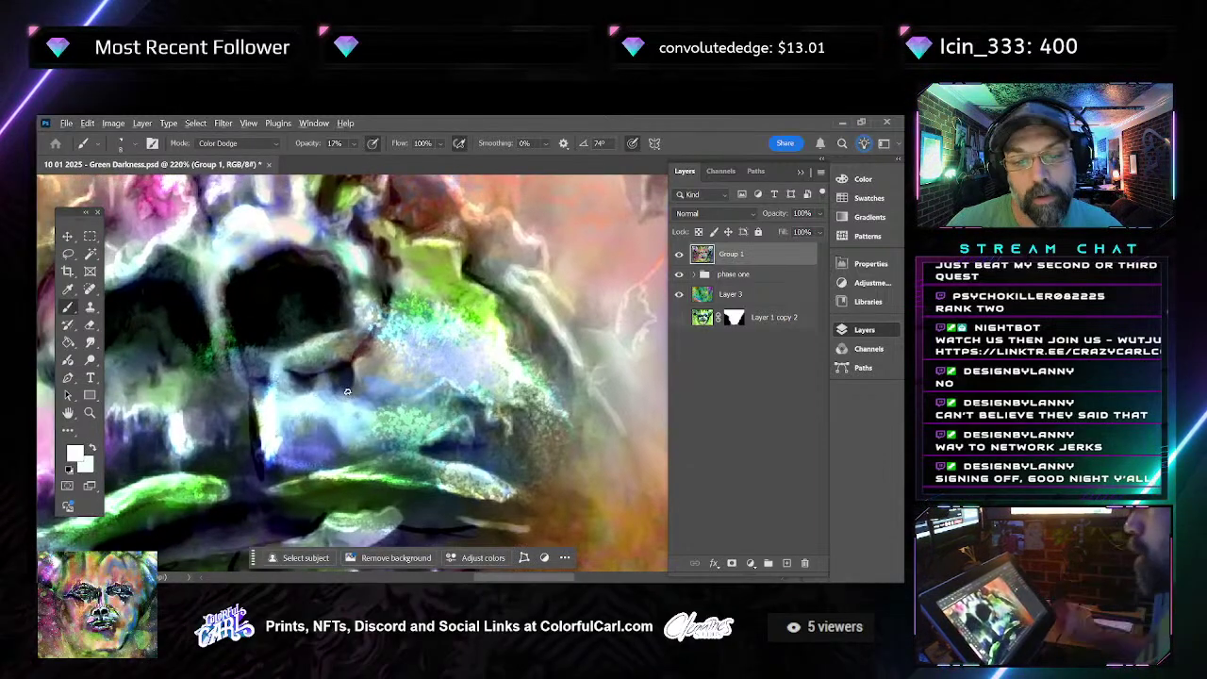
scroll(475, 418, down, 3)
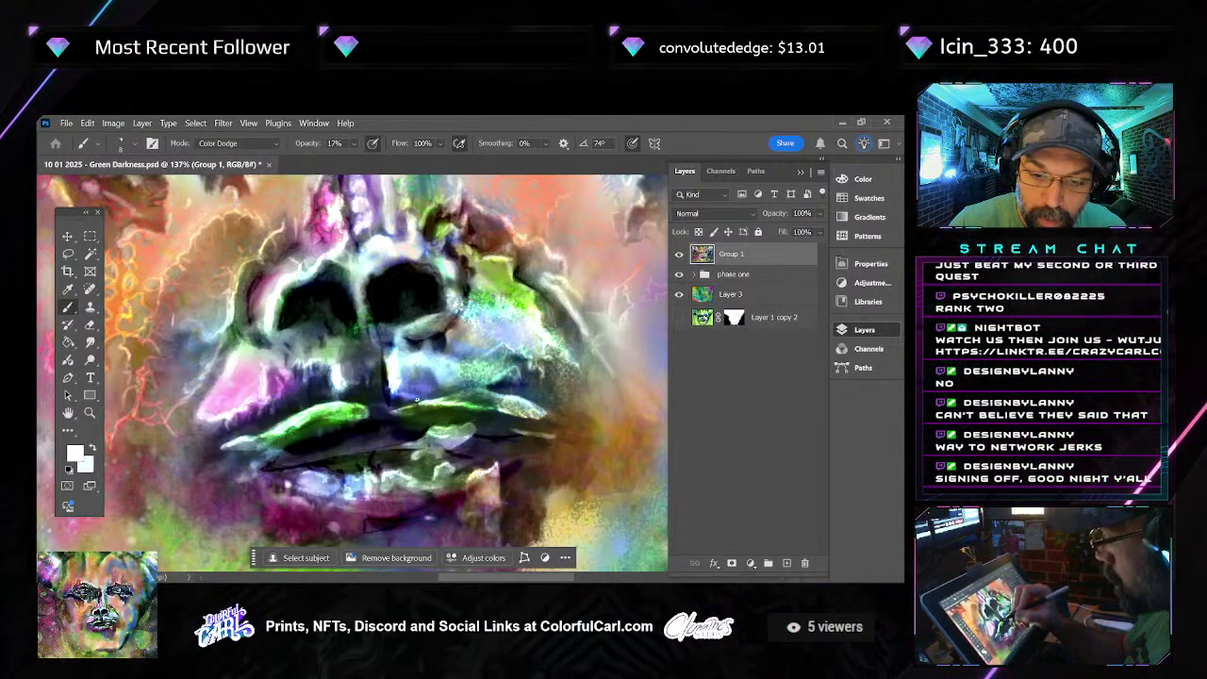
click(90, 342)
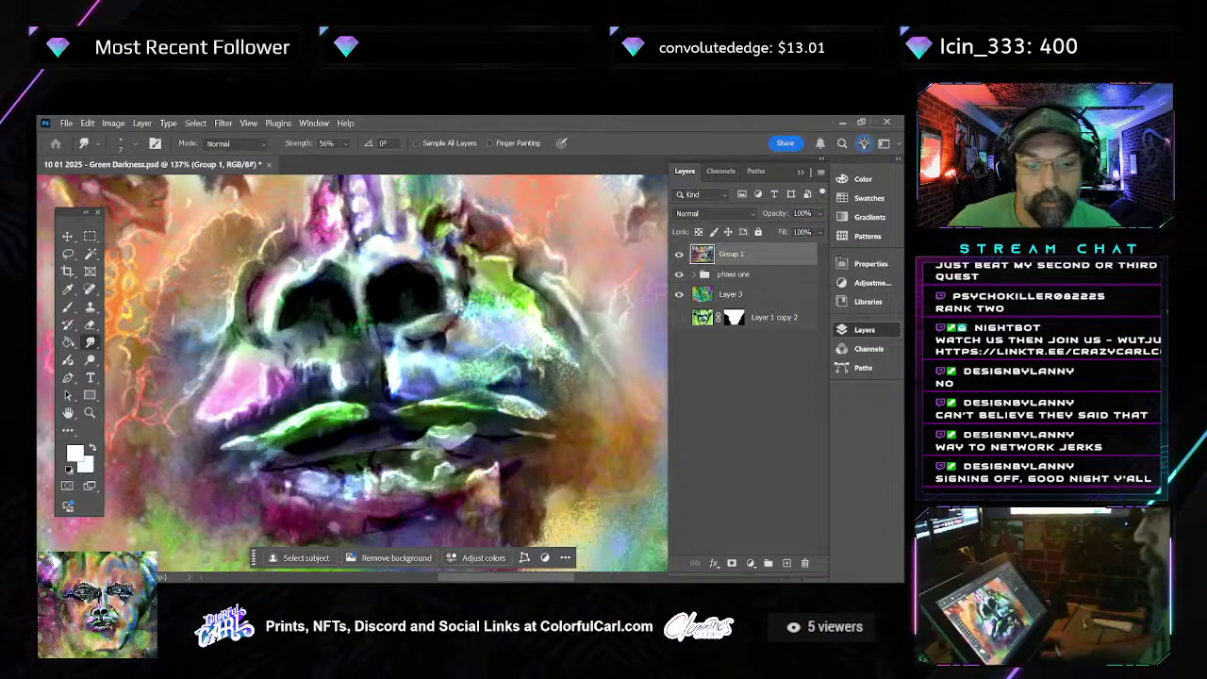
scroll(415, 397, down, 5)
scroll(392, 479, up, 6)
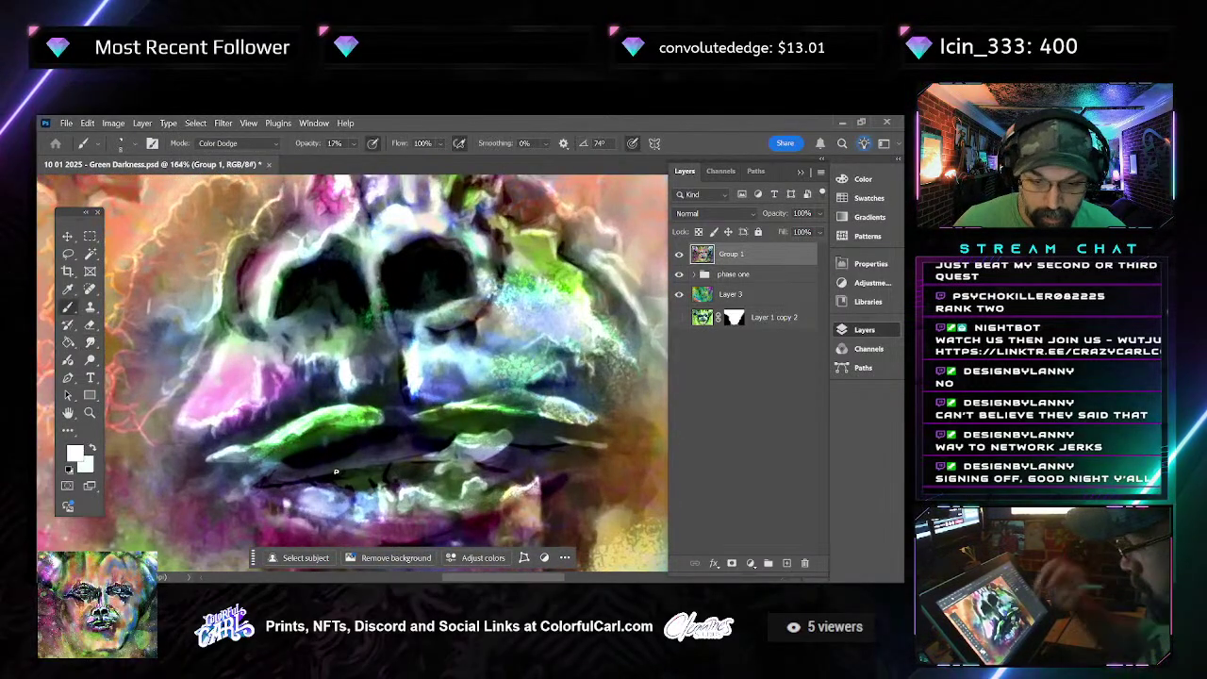
key(b)
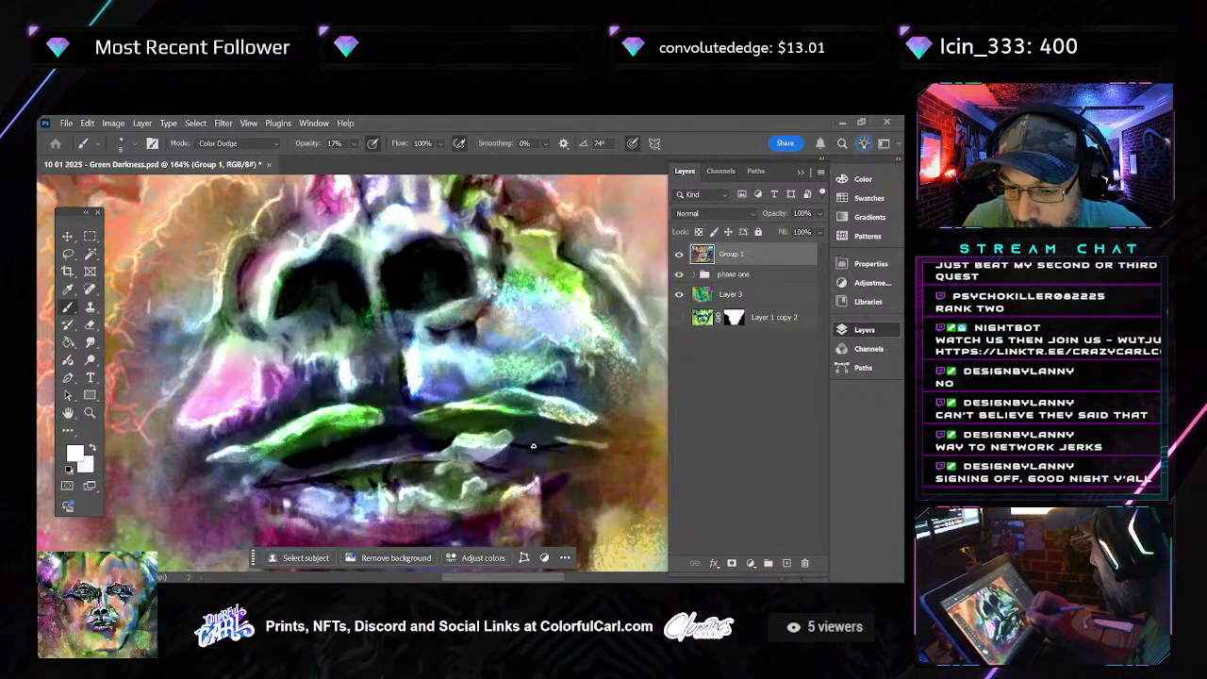
drag(553, 443, 598, 448)
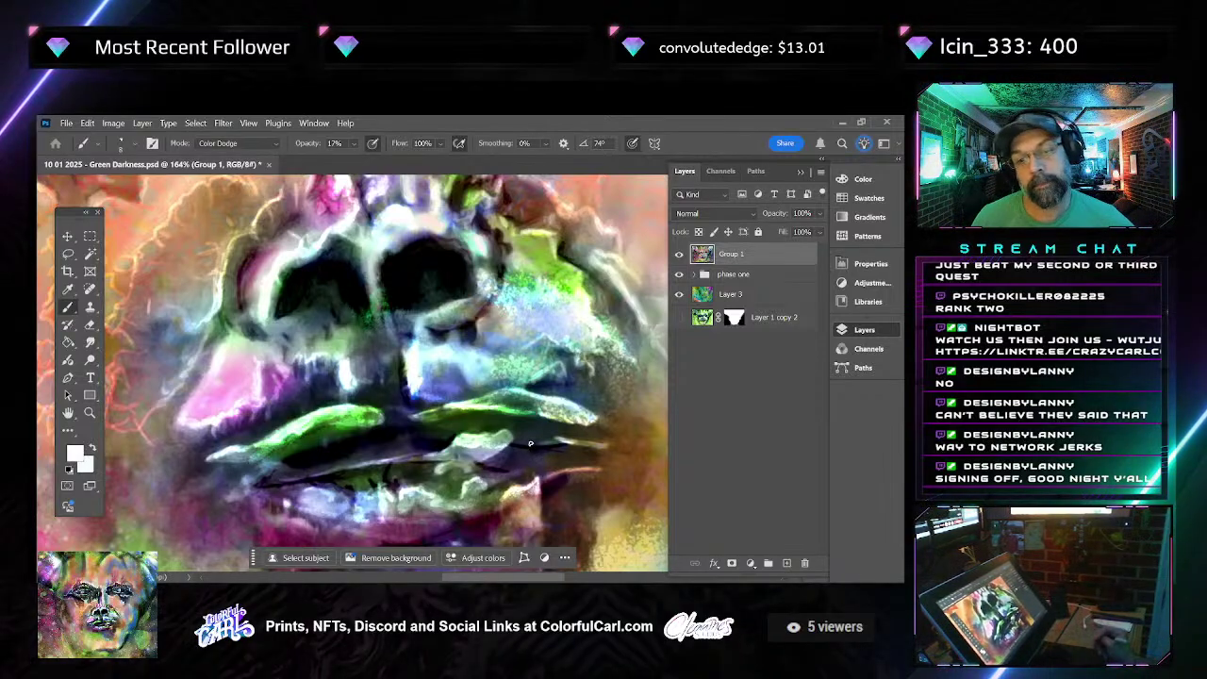
Examine the finished highlights on the nose, mouth and right cheek both close up and against the whole painting
key(r)
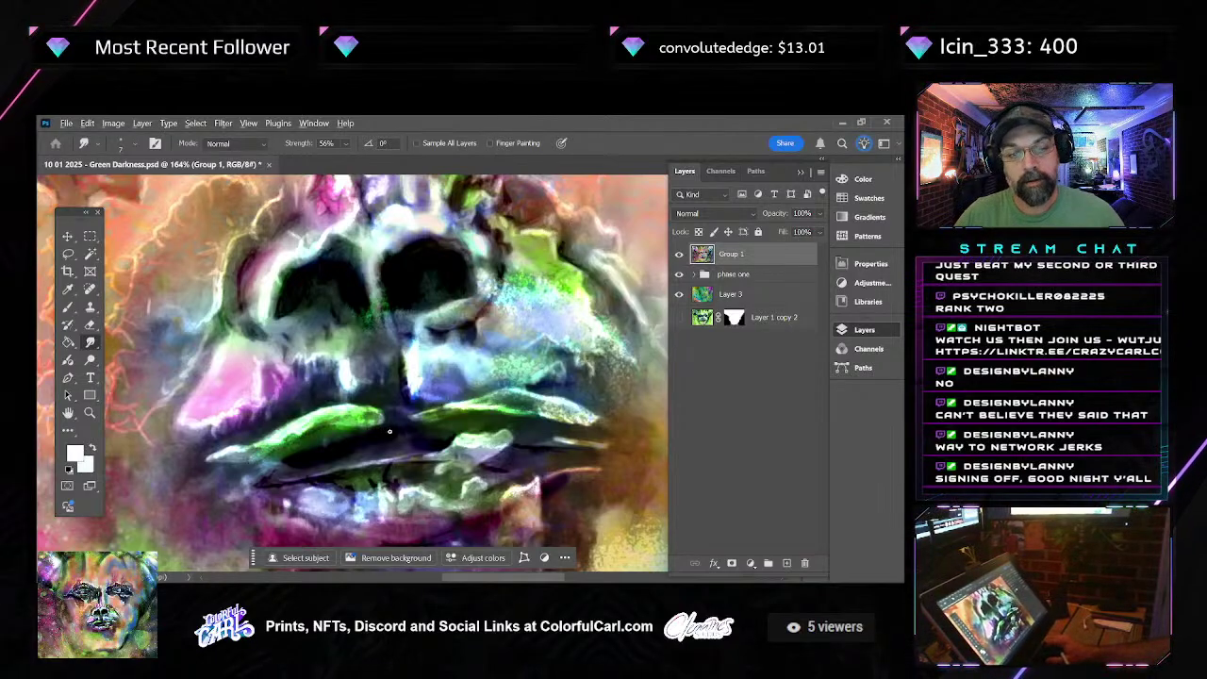
scroll(351, 372, down, 5)
scroll(438, 382, down, 2)
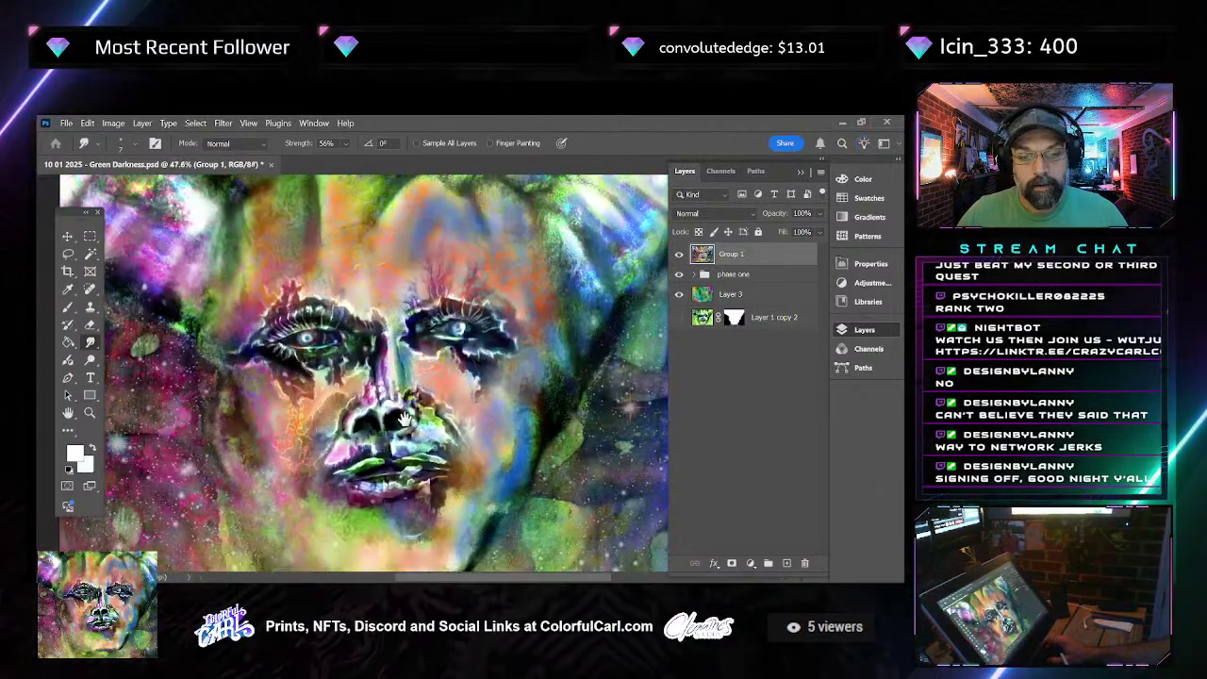
scroll(439, 382, down, 2)
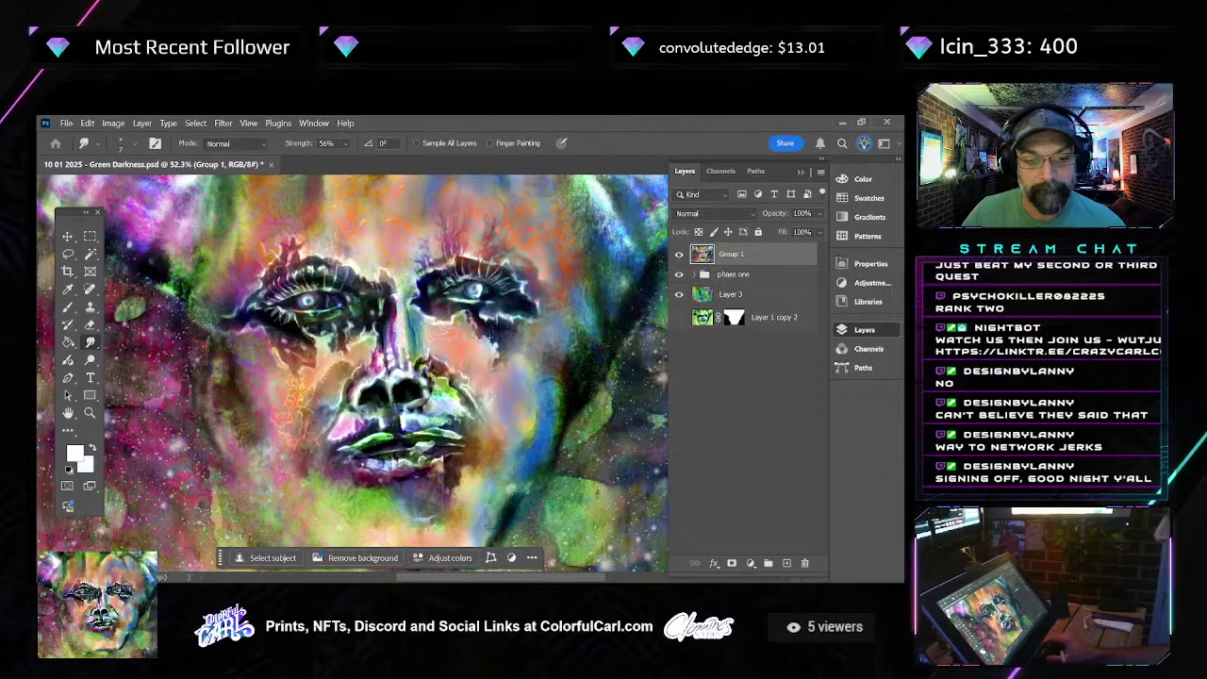
scroll(424, 378, down, 1)
scroll(424, 377, up, 3)
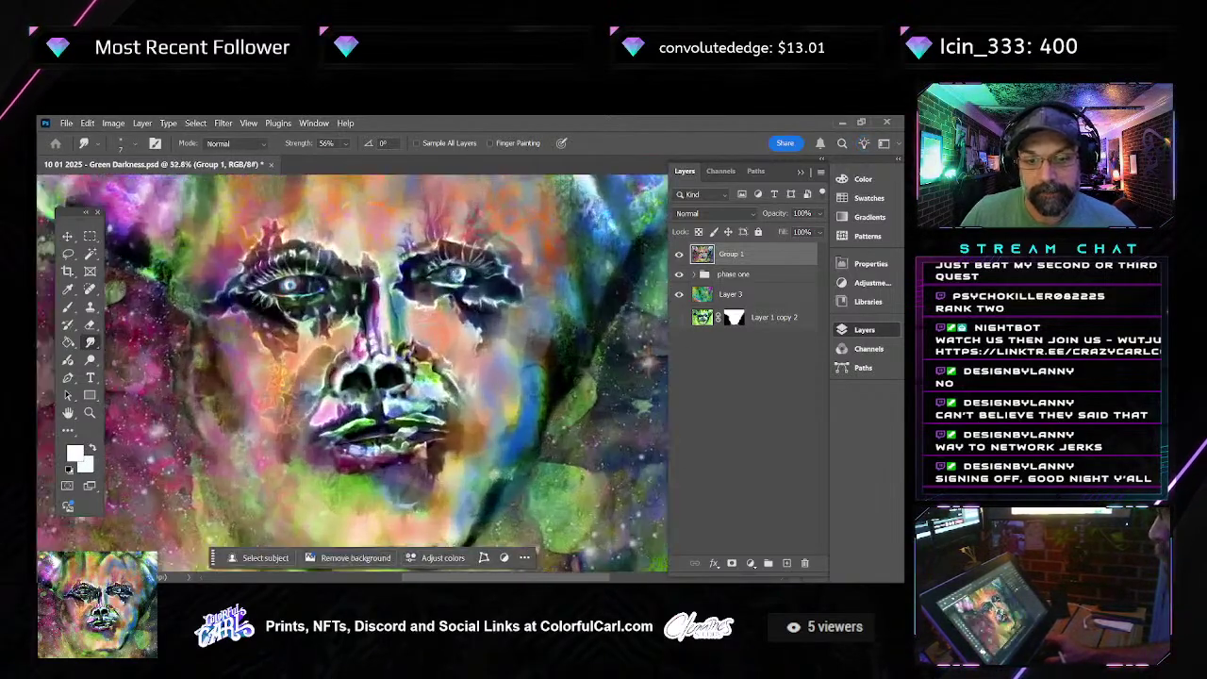
scroll(425, 378, down, 1)
scroll(425, 377, up, 6)
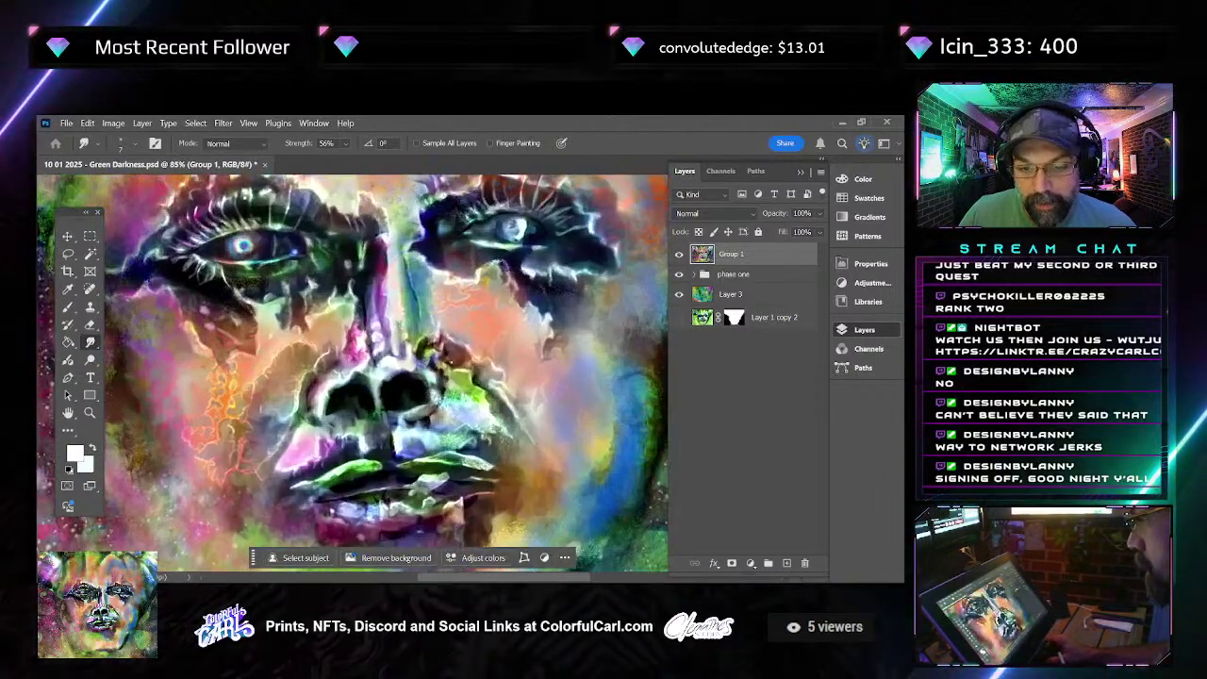
scroll(450, 289, up, 1)
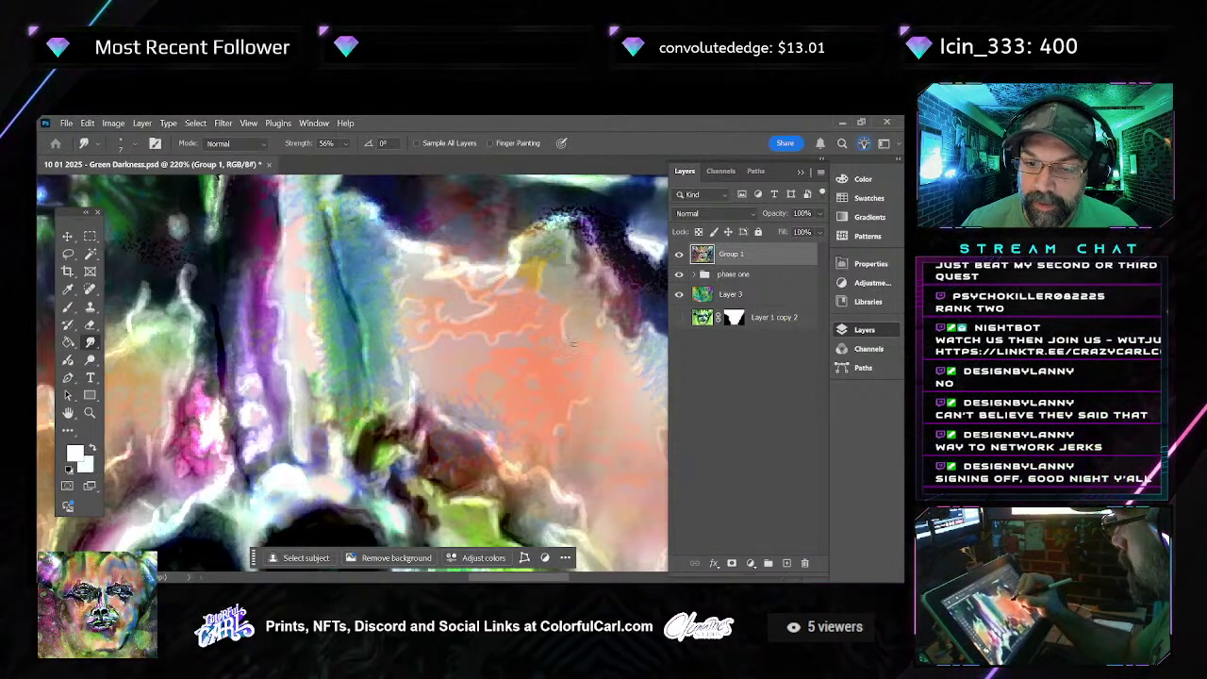
key(ctrl+0)
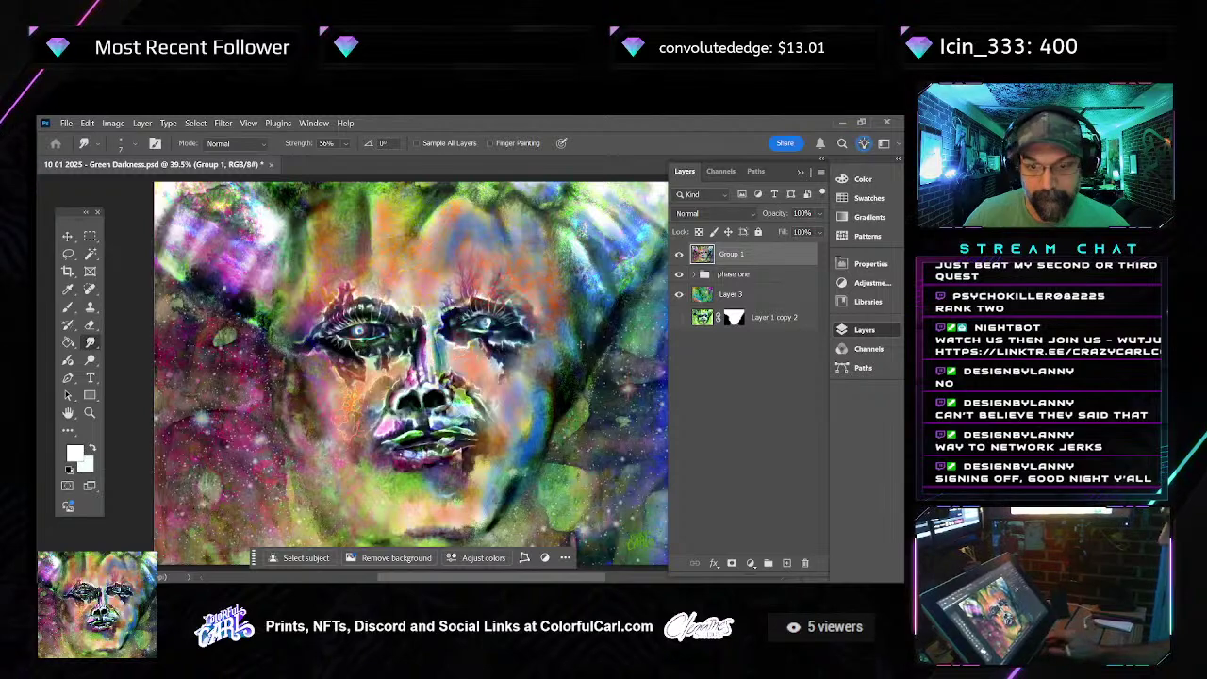
Compare the painting before and after this session by toggling the Group 1 layer against the phase one group, with Layer 3 hidden
alt+click(679, 254)
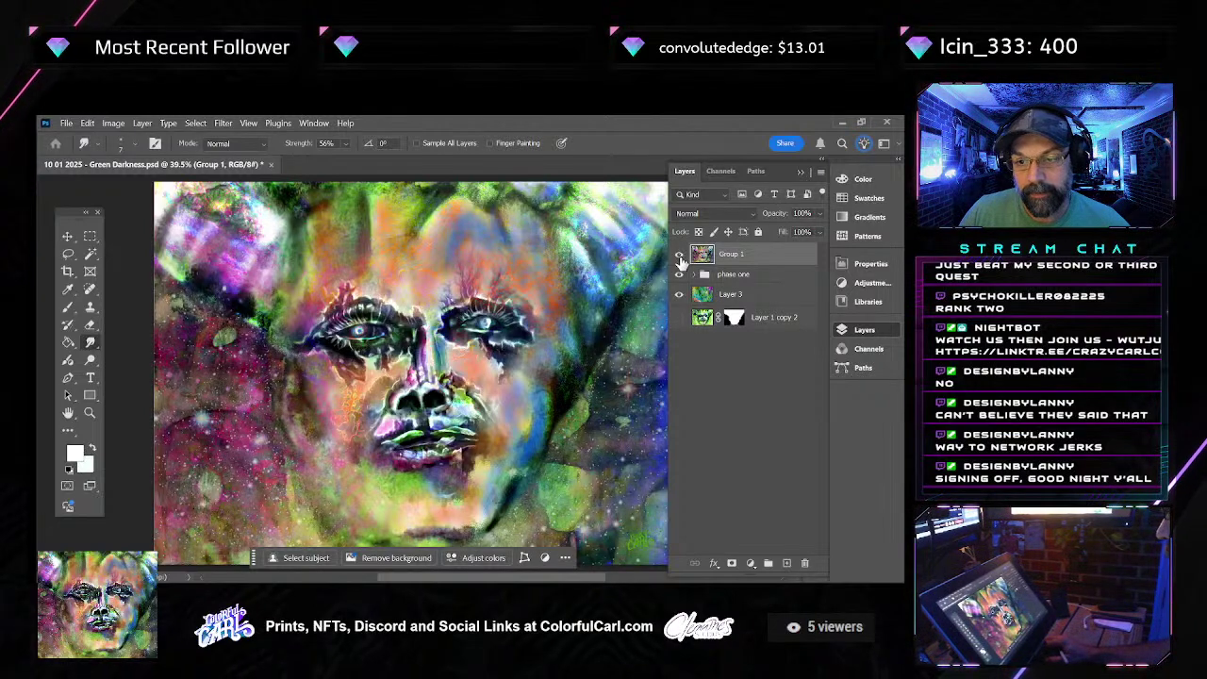
click(679, 257)
click(679, 256)
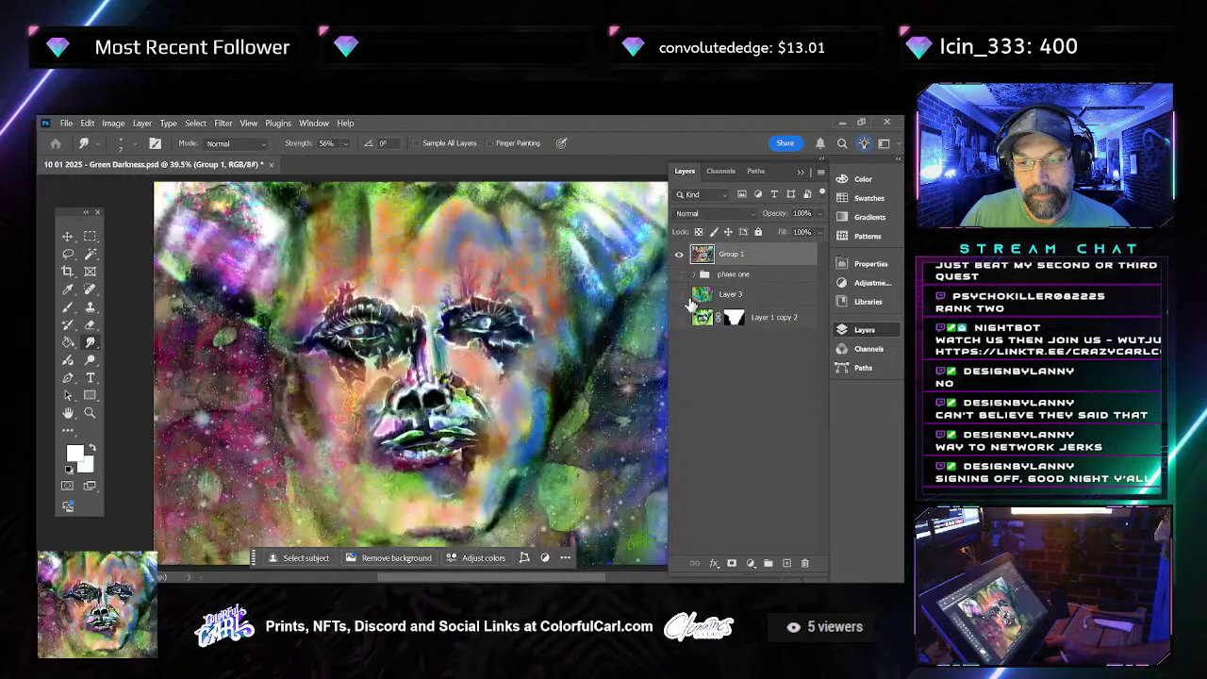
click(679, 256)
click(679, 257)
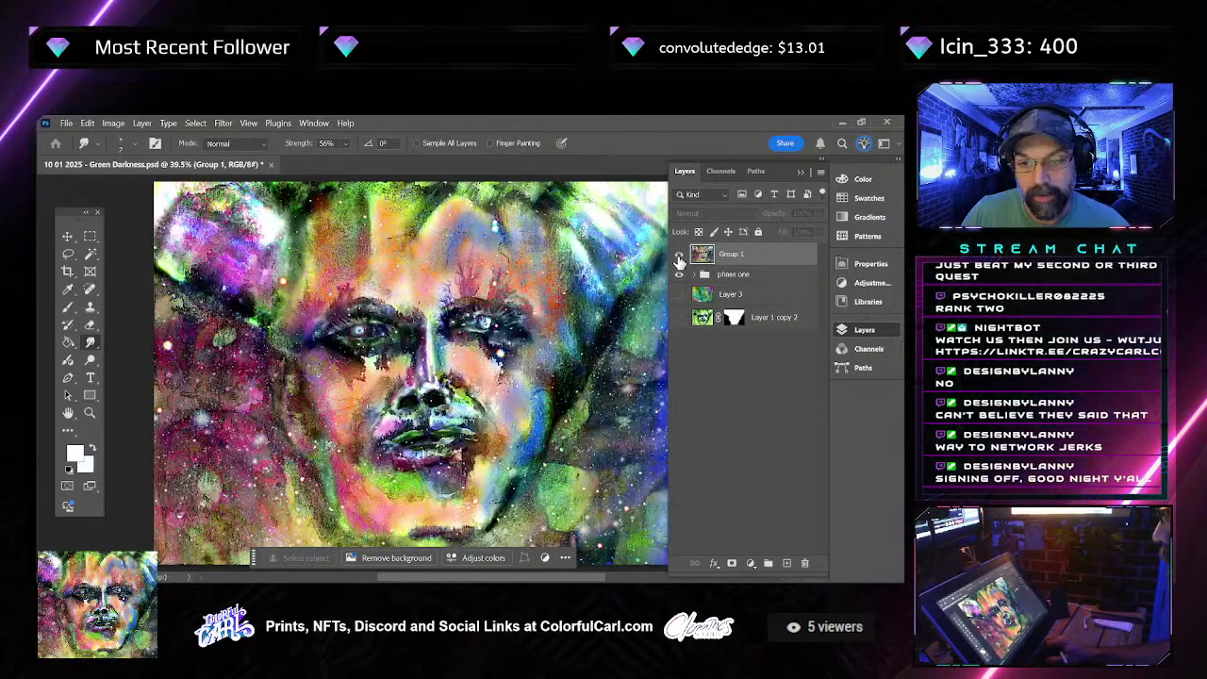
alt+click(679, 259)
alt+click(679, 259)
alt+click(679, 258)
alt+click(679, 258)
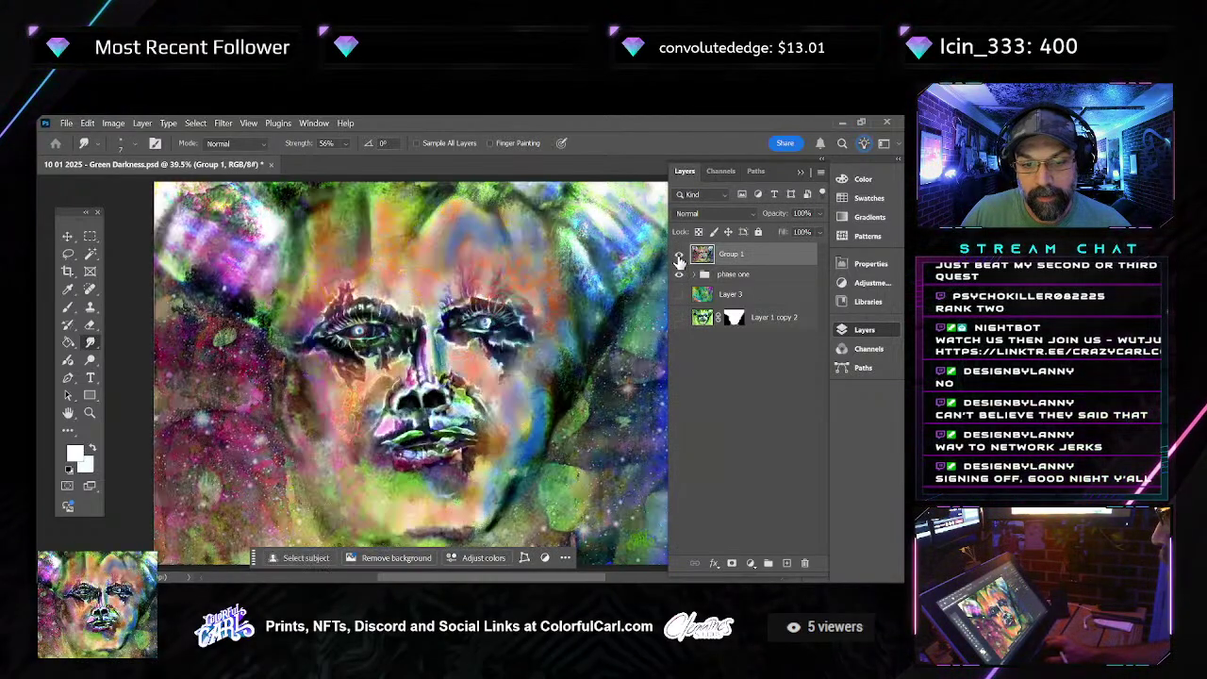
scroll(632, 288, down, 2)
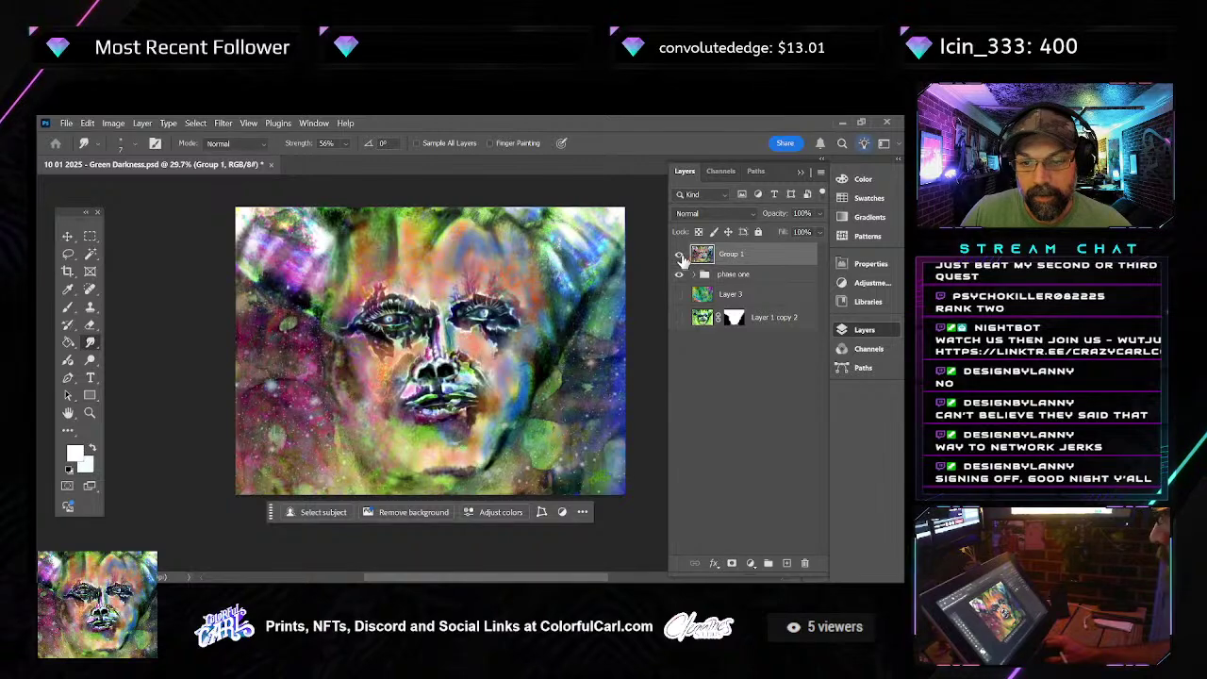
click(679, 255)
click(679, 254)
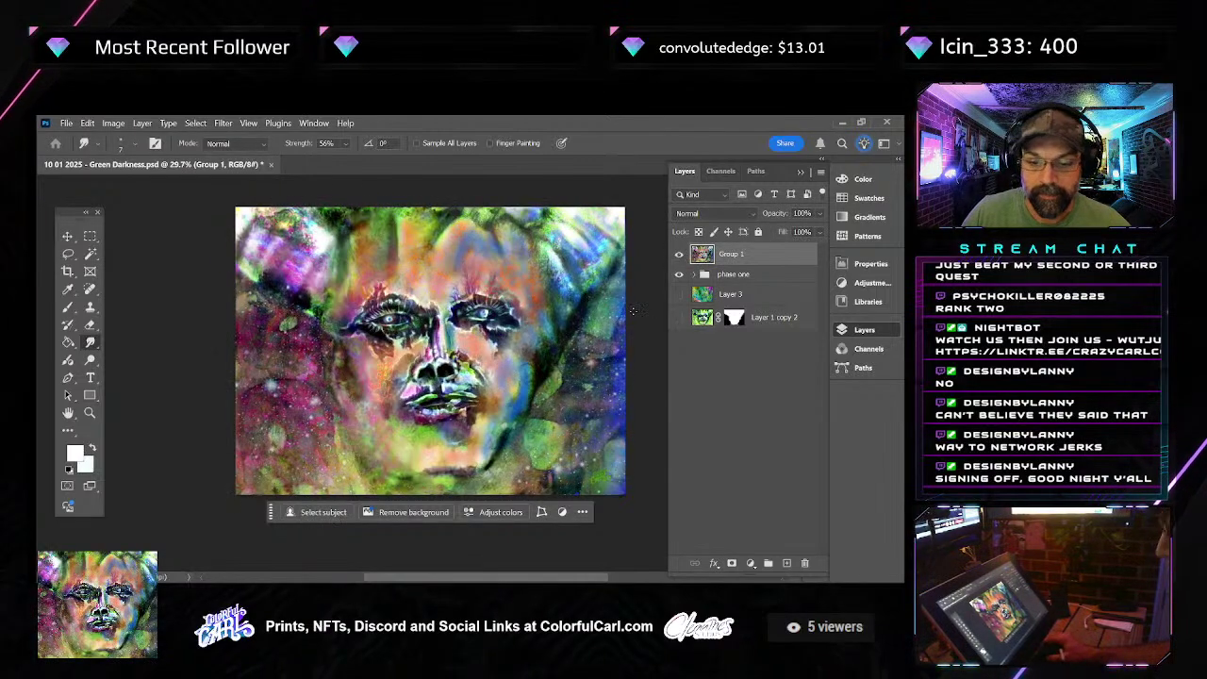
Save a JPEG copy of the painting in the project folder as "4 - Green Darkness copy.jpg"
click(66, 123)
click(92, 296)
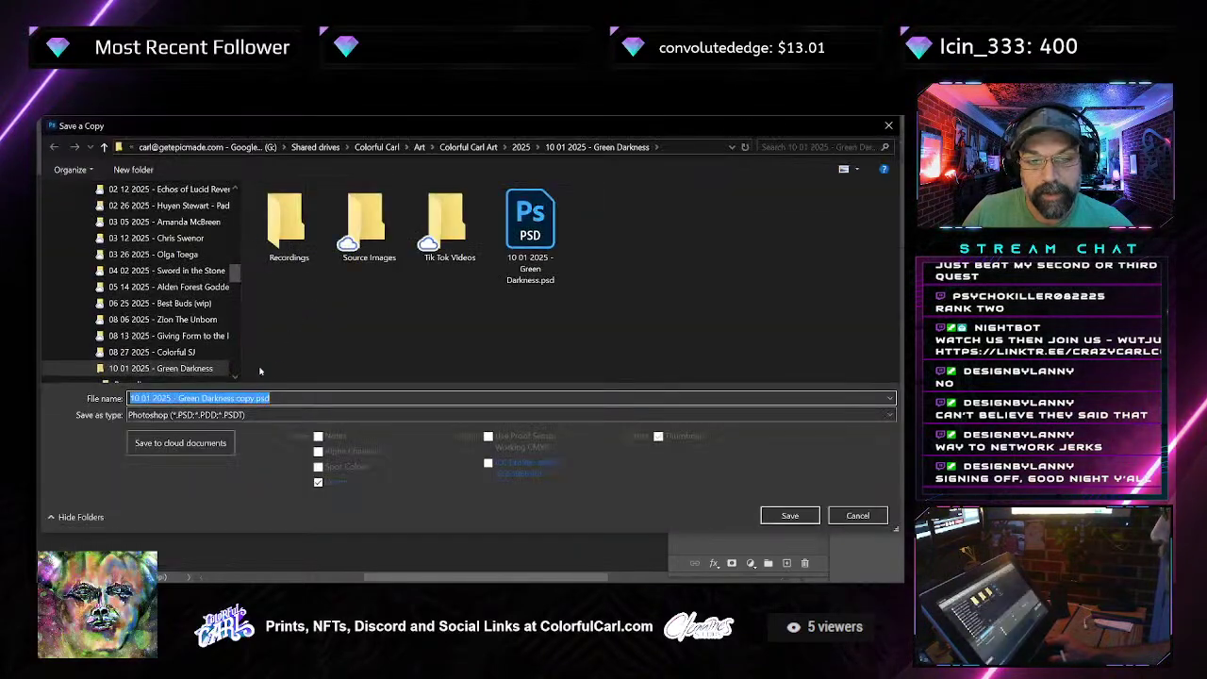
click(189, 415)
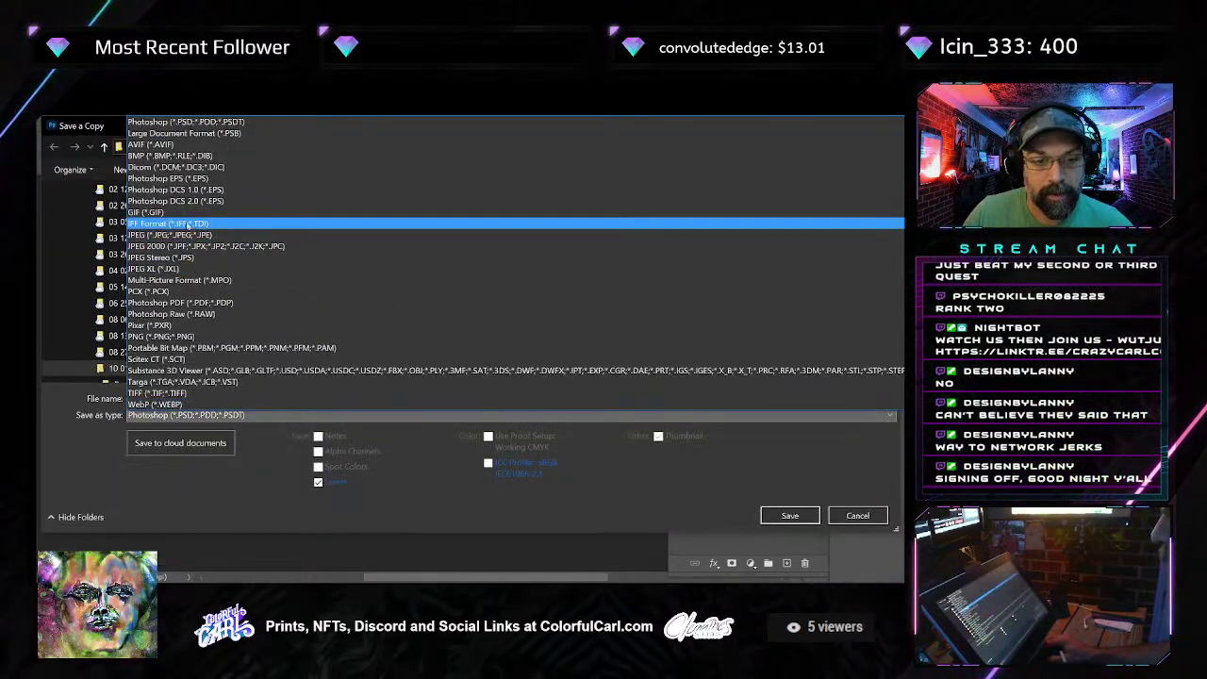
click(160, 235)
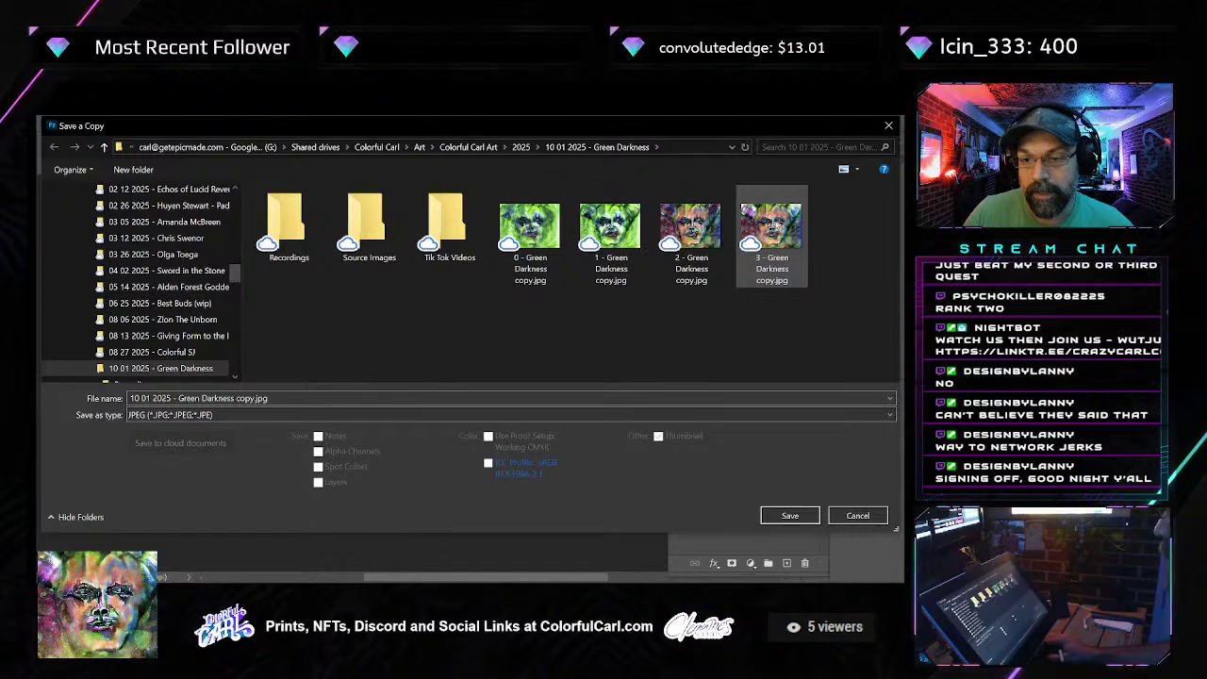
text(3)
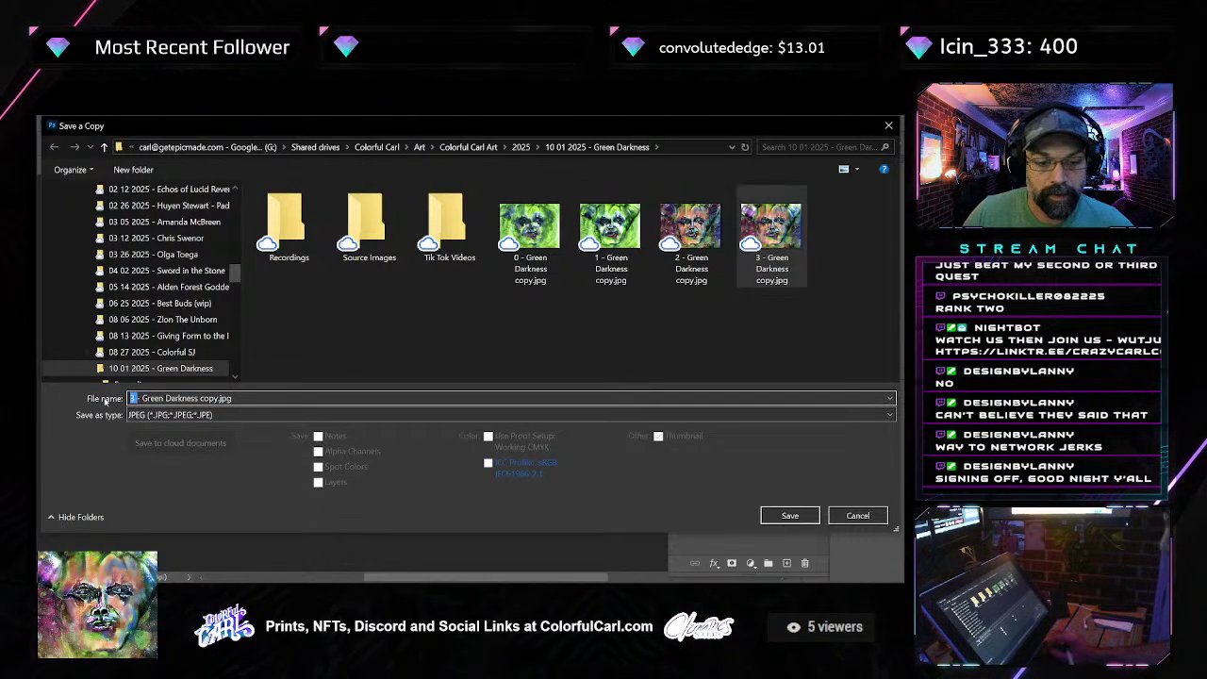
key(Return)
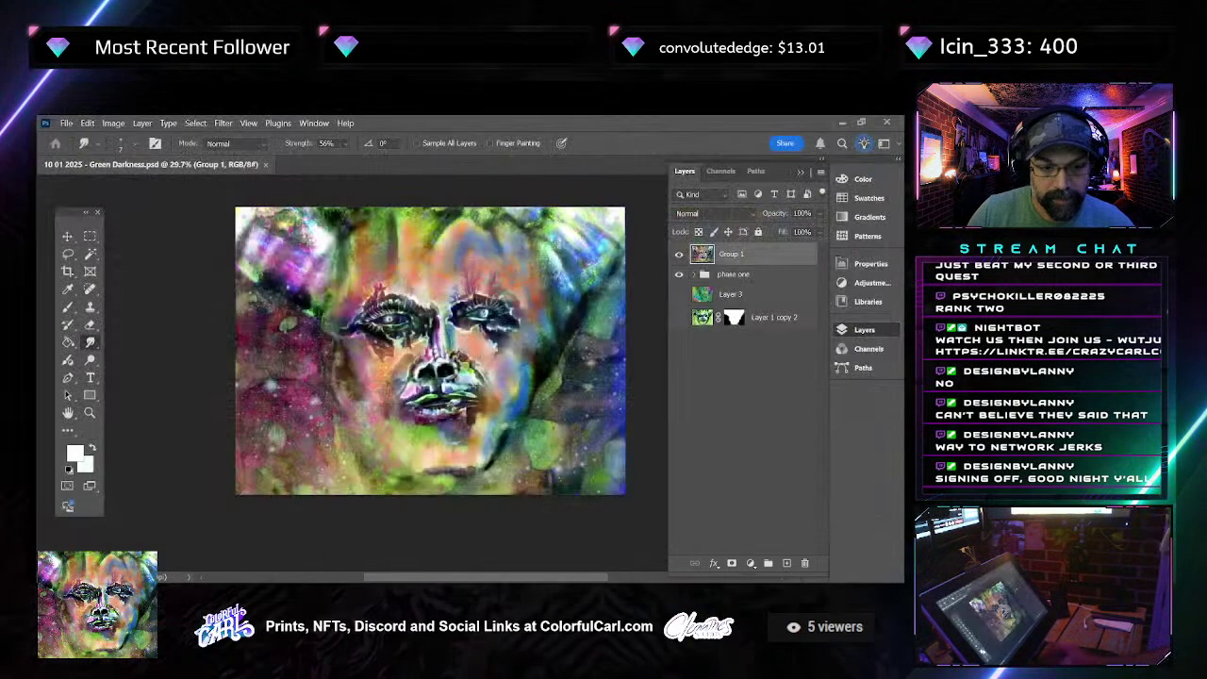
key(ctrl+shift+e)
key(h)
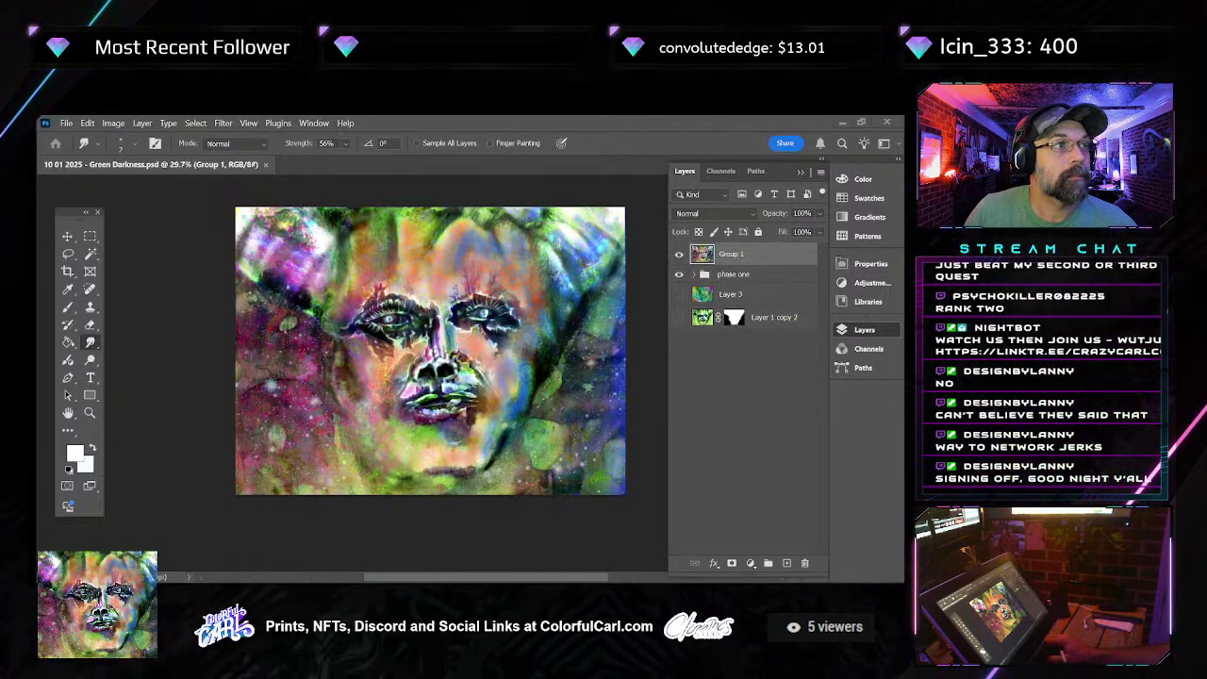
Switch to the project folder in File Explorer, maximize it, and preview the saved Green Darkness stages 0, 1, 2 and 4 in order
key(alt+Tab)
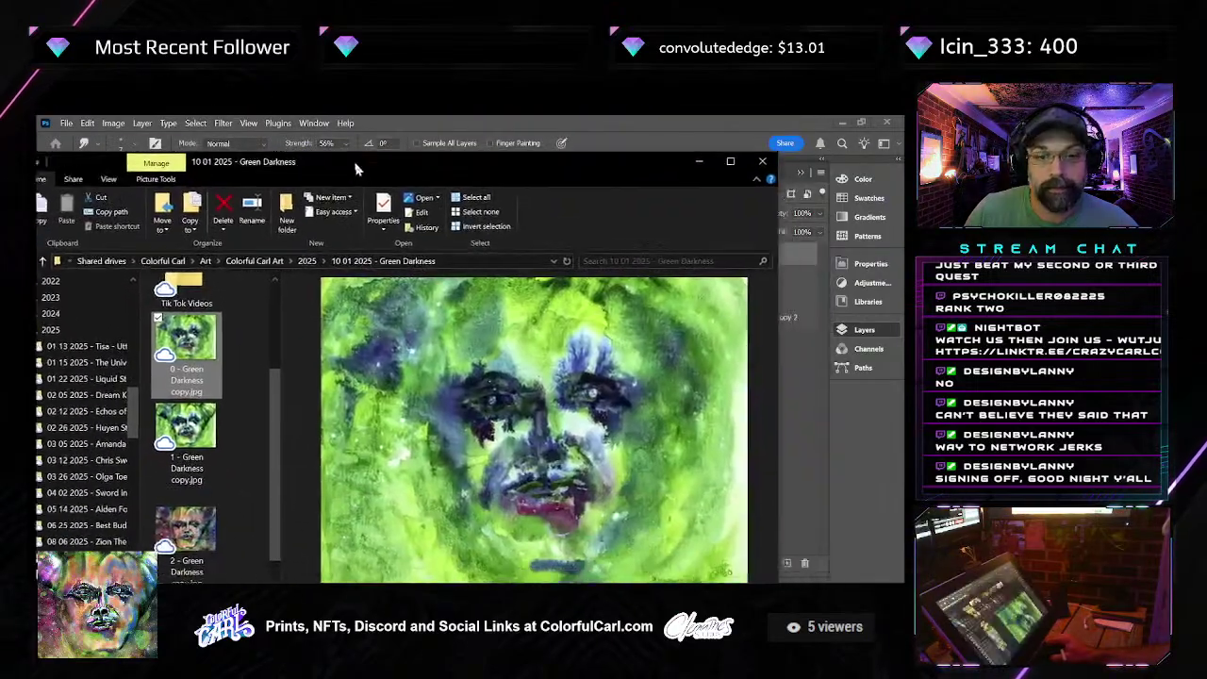
drag(355, 164, 342, 120)
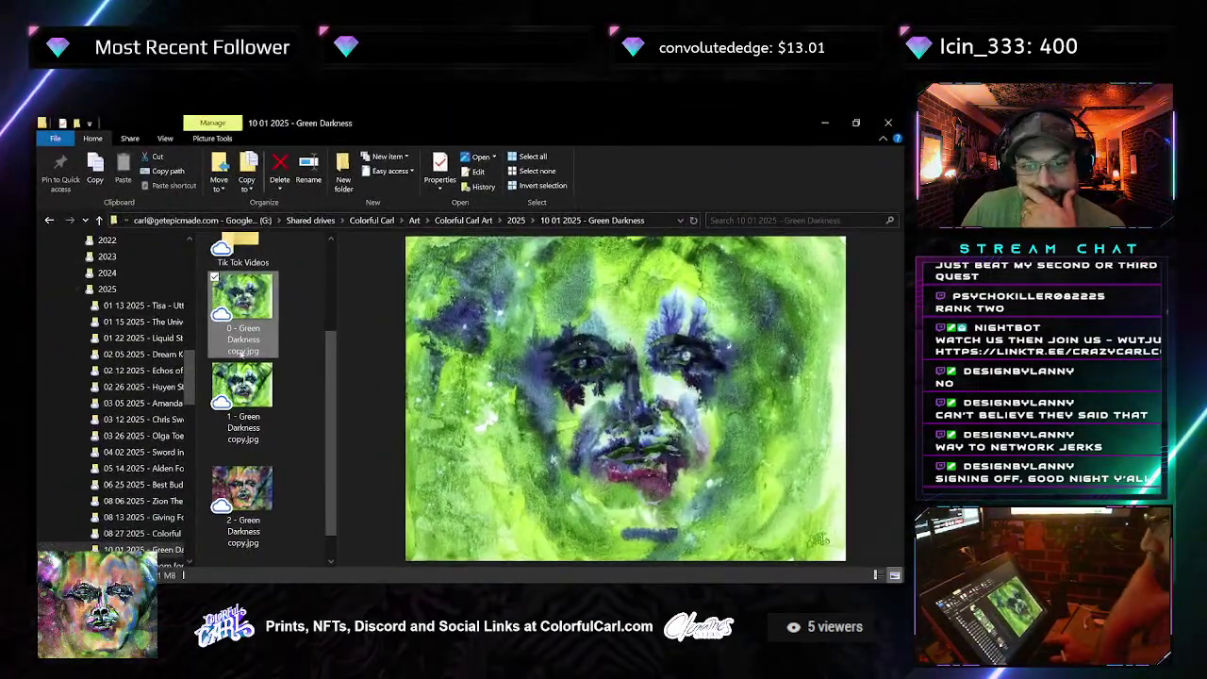
click(244, 437)
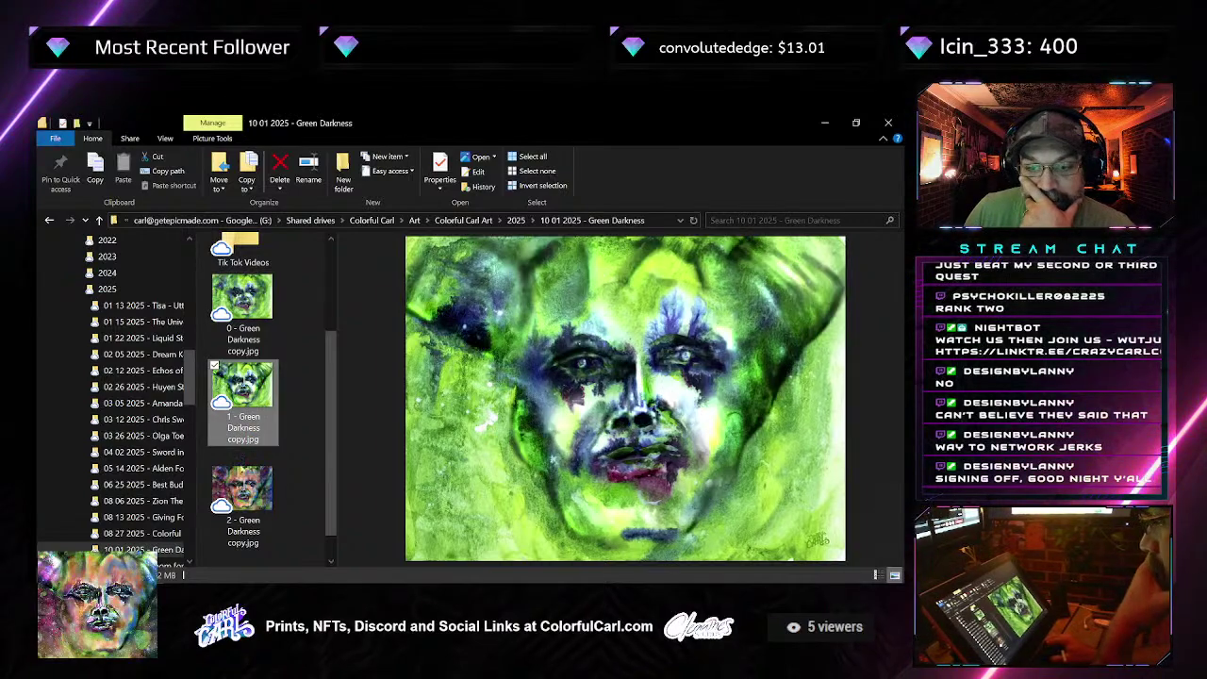
scroll(247, 432, down, 1)
click(247, 432)
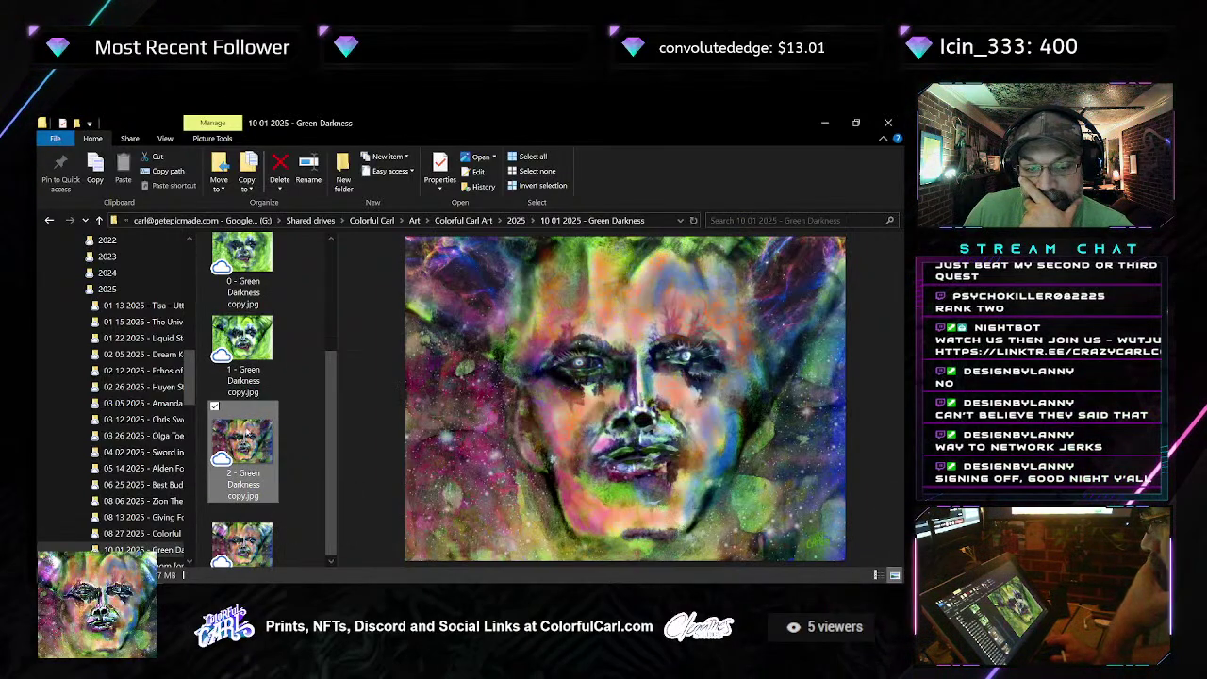
scroll(247, 432, down, 3)
scroll(265, 358, up, 2)
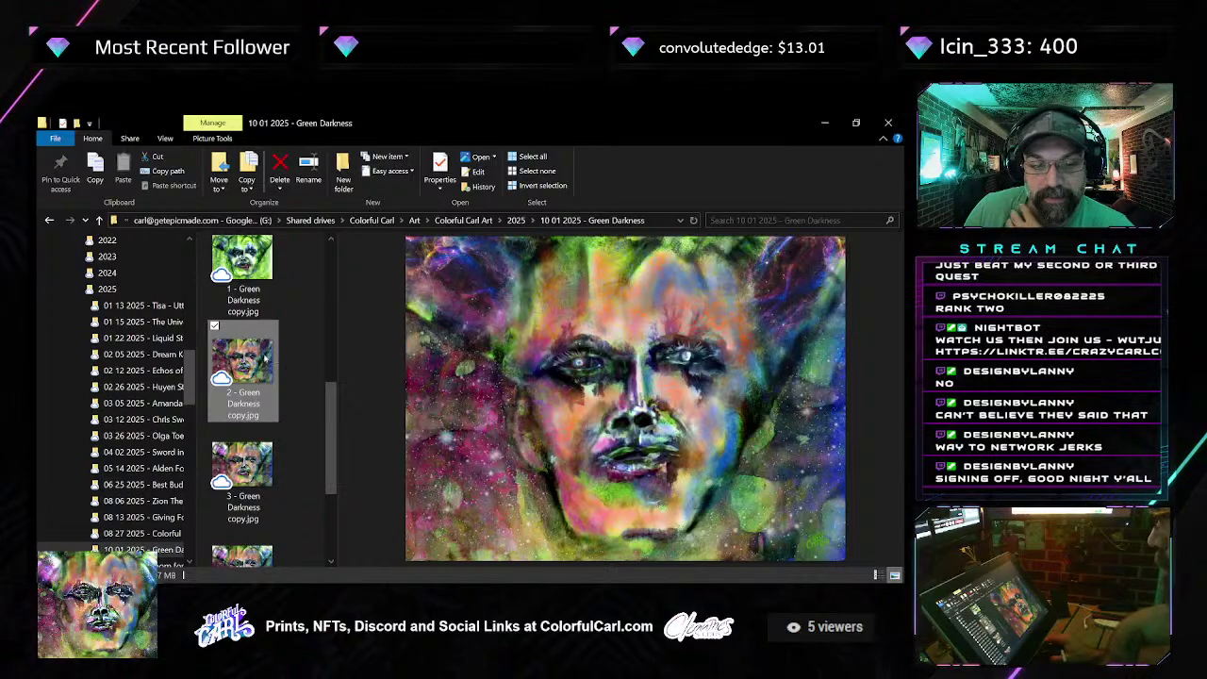
scroll(244, 476, down, 3)
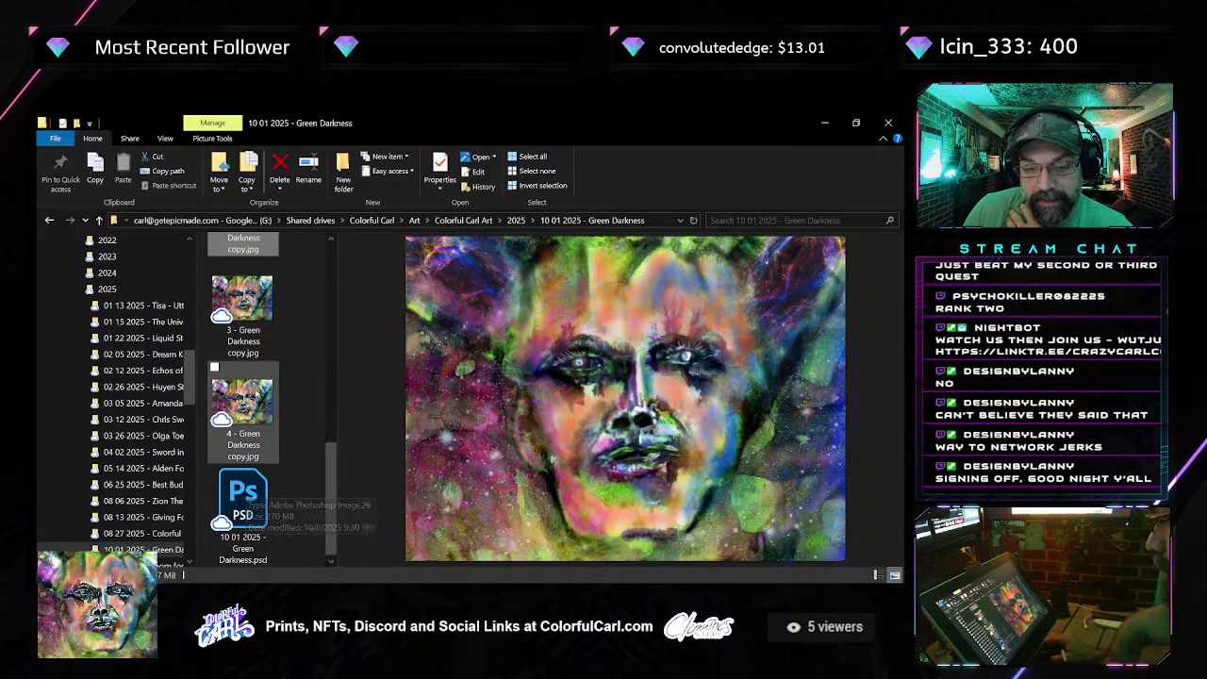
click(255, 401)
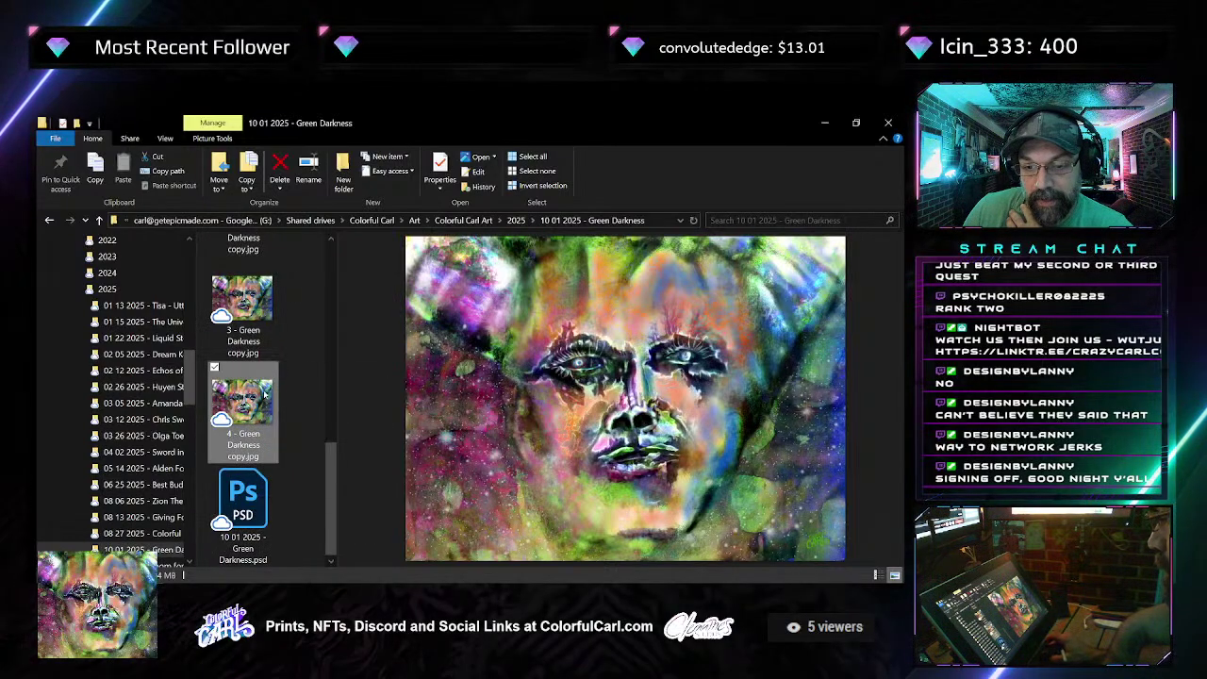
Compare the preview of "2 - Green Darkness copy.jpg" with that of "4 - Green Darkness copy.jpg"
scroll(265, 396, up, 2)
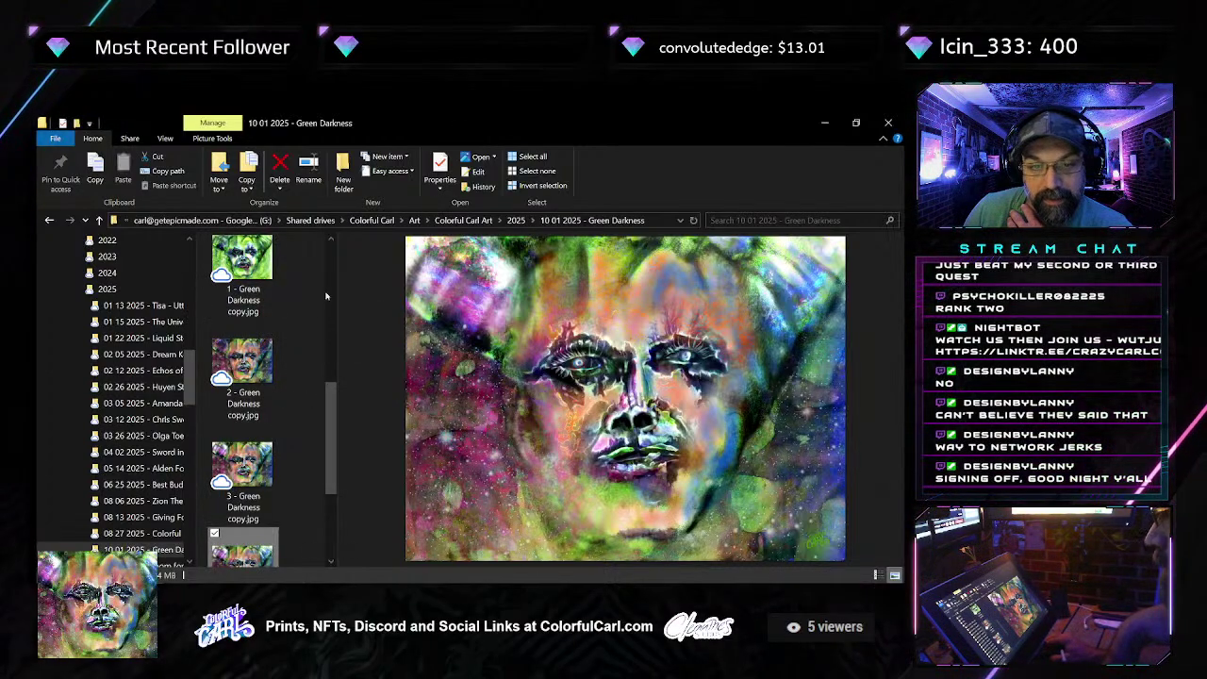
click(242, 373)
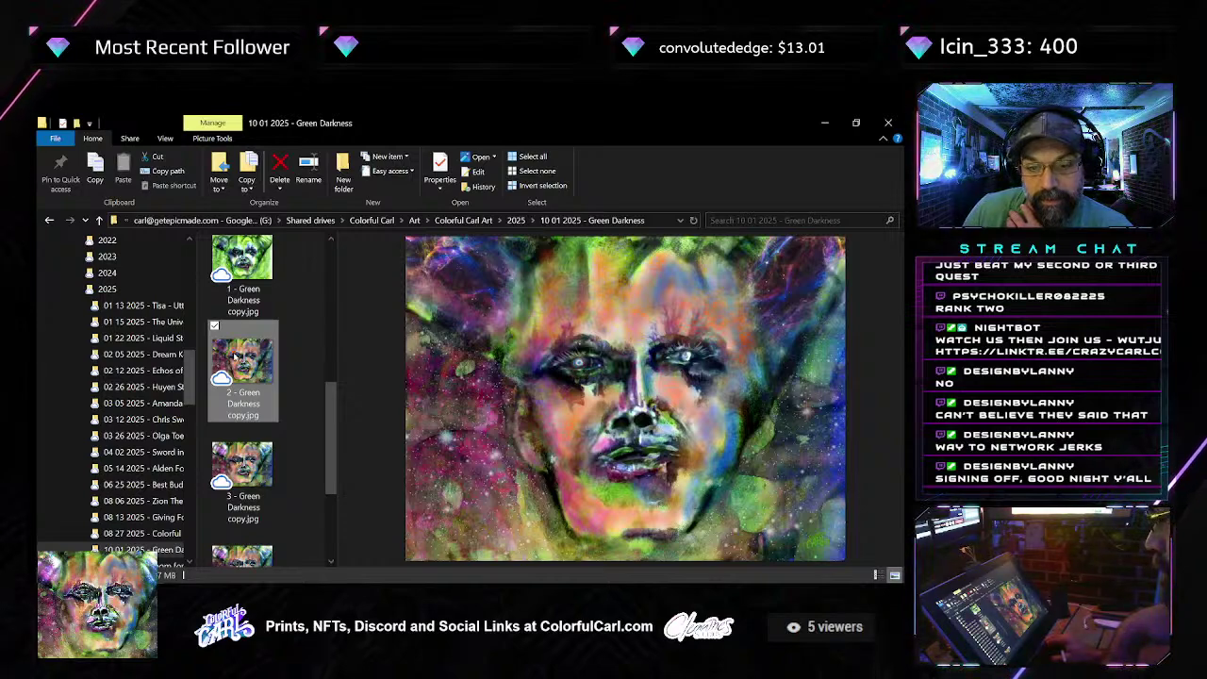
scroll(265, 463, down, 2)
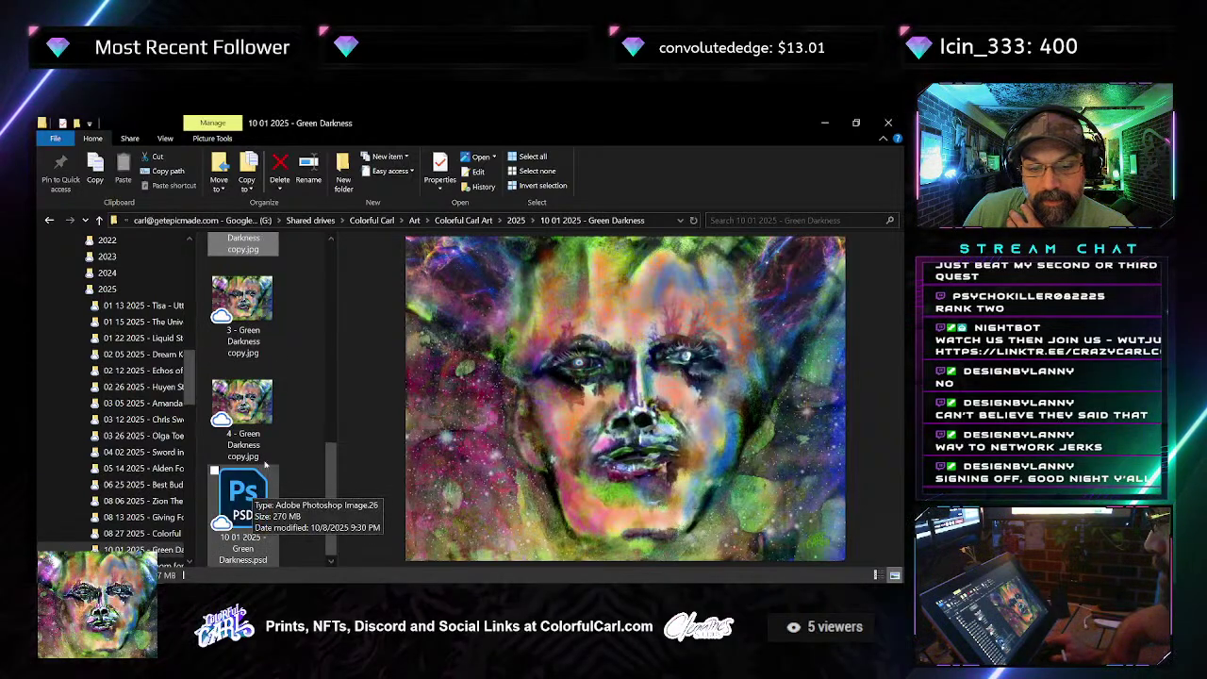
click(262, 454)
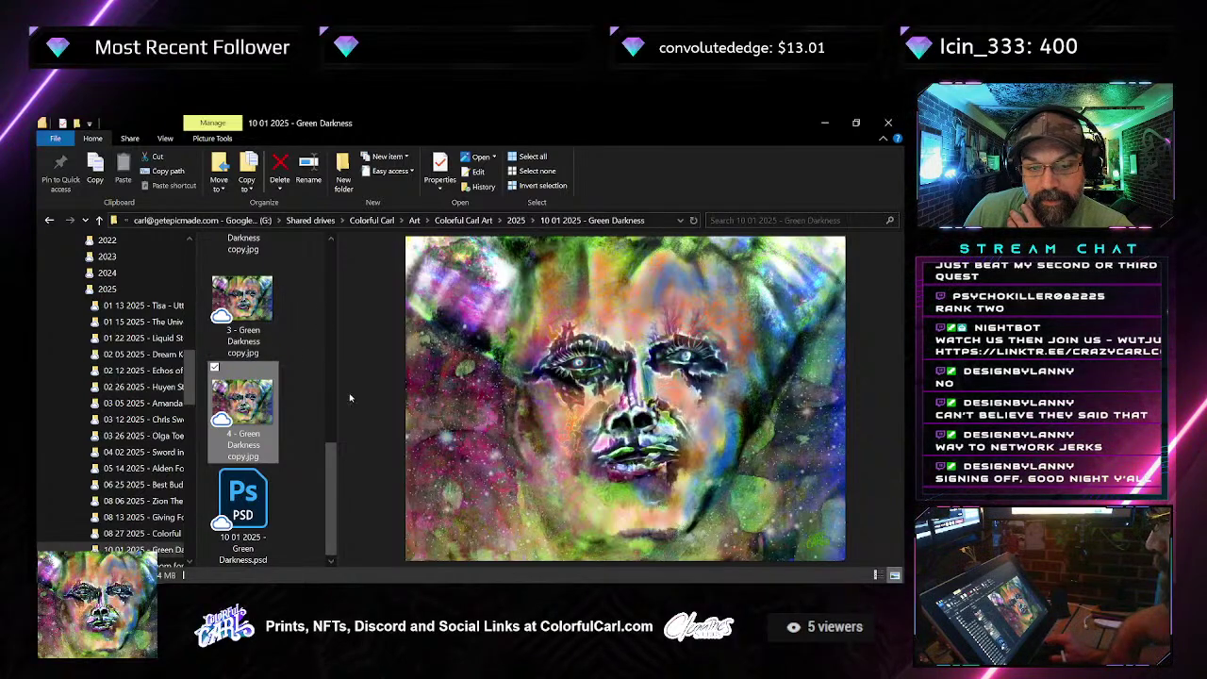
Widen the file list to two columns and flip repeatedly between the previews of stage 2 and stage 4
drag(342, 423, 394, 420)
click(330, 345)
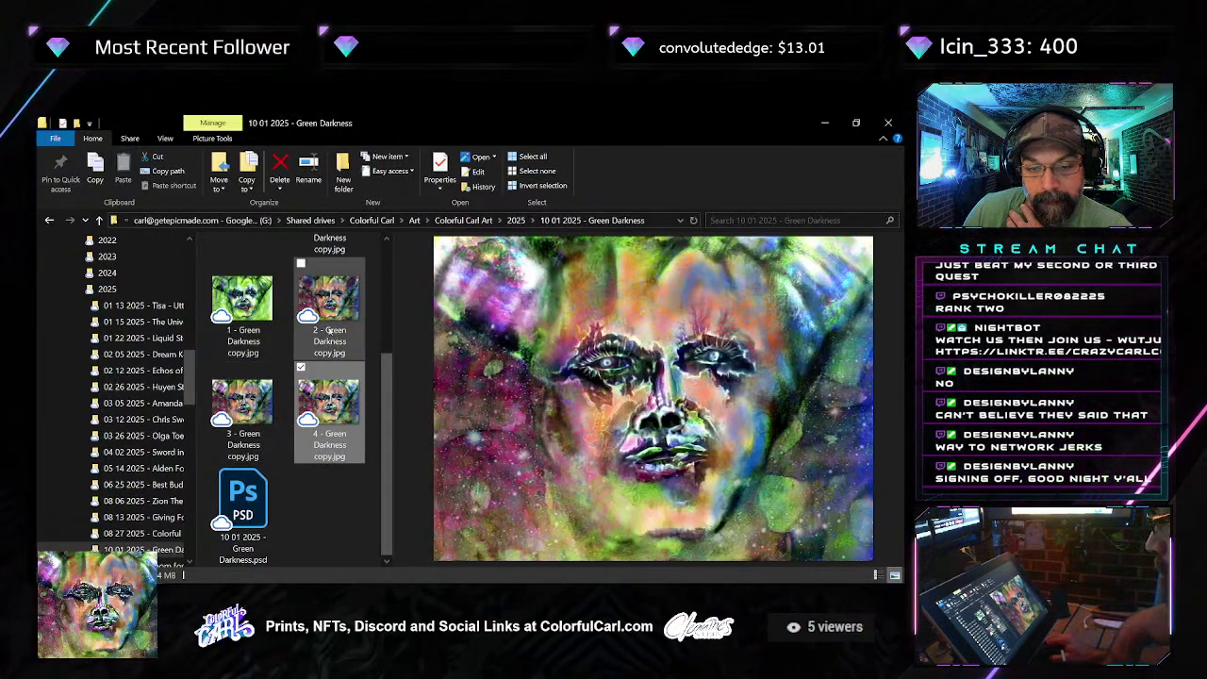
key(Down)
key(Up)
key(Down)
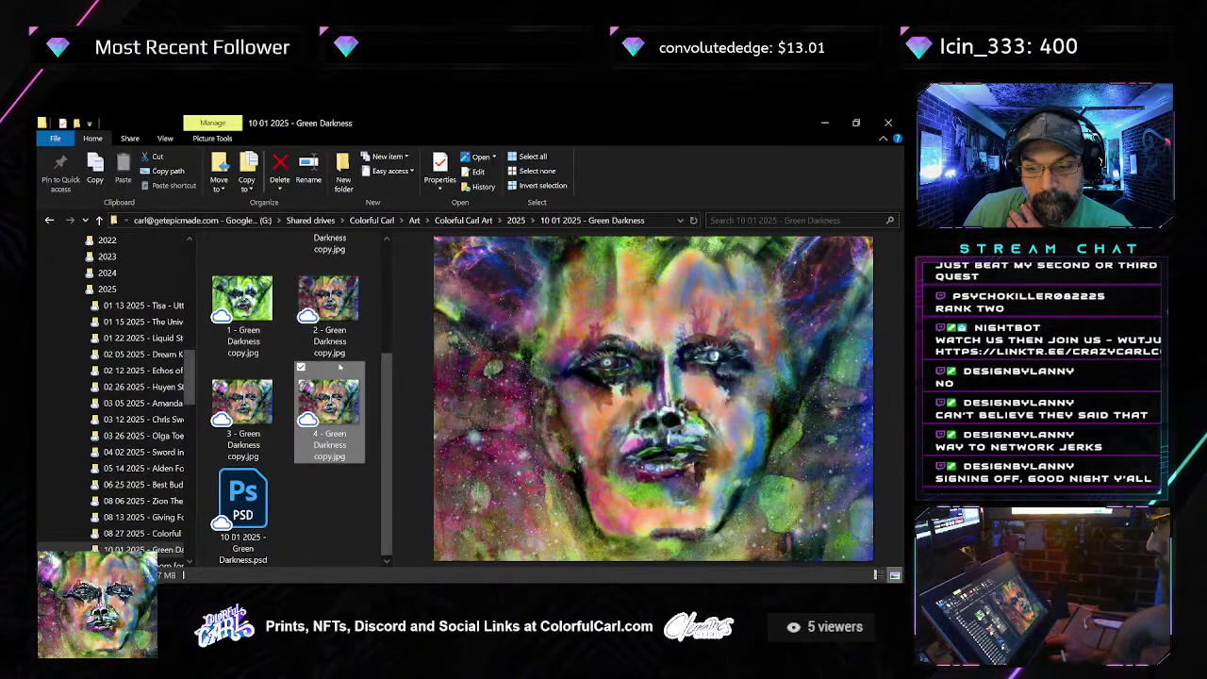
key(Up)
key(Down)
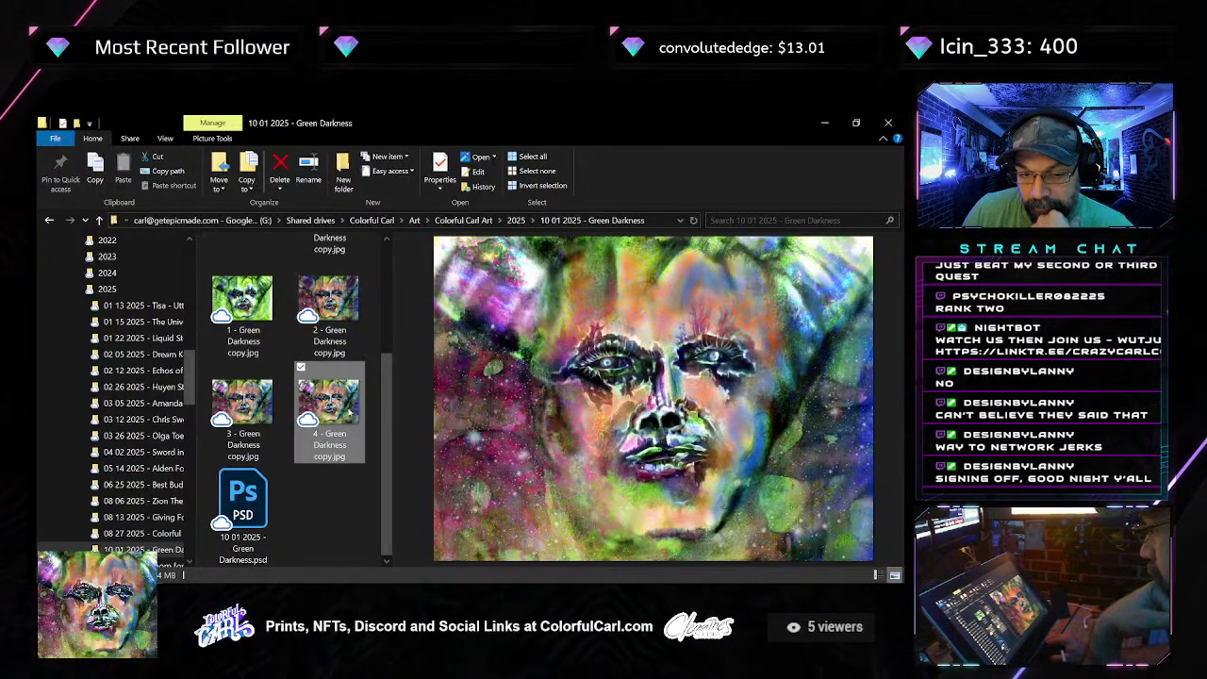
key(Up)
key(Down)
key(Up)
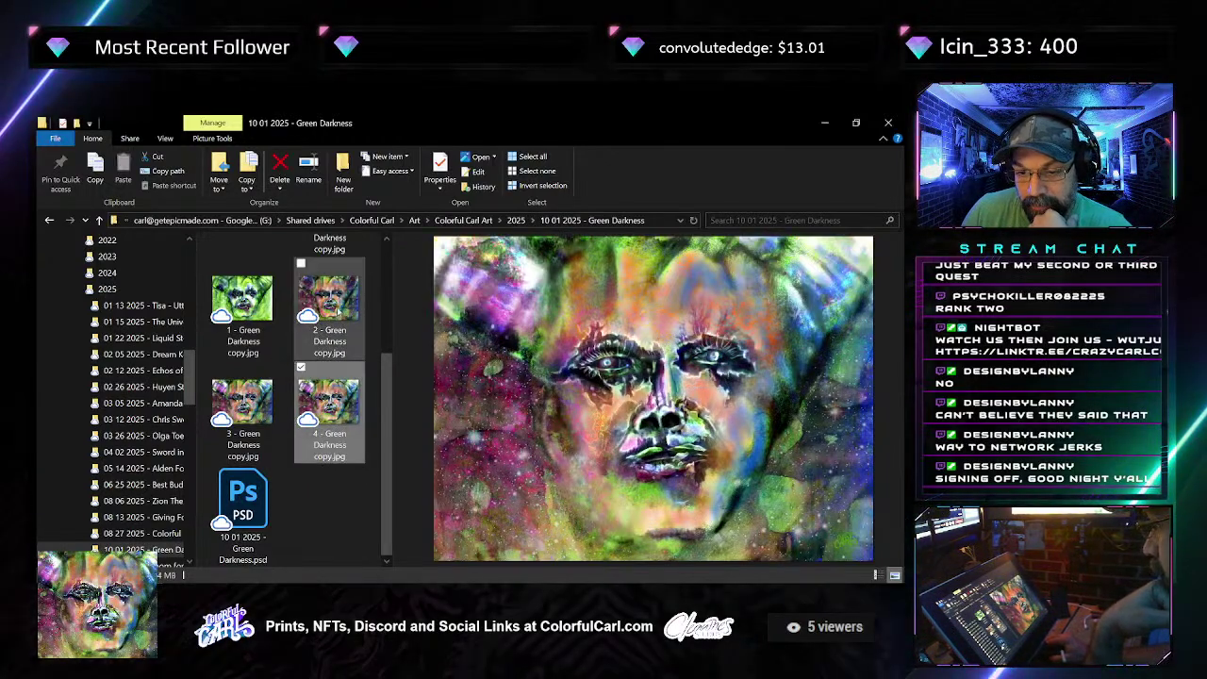
key(Down)
key(Up)
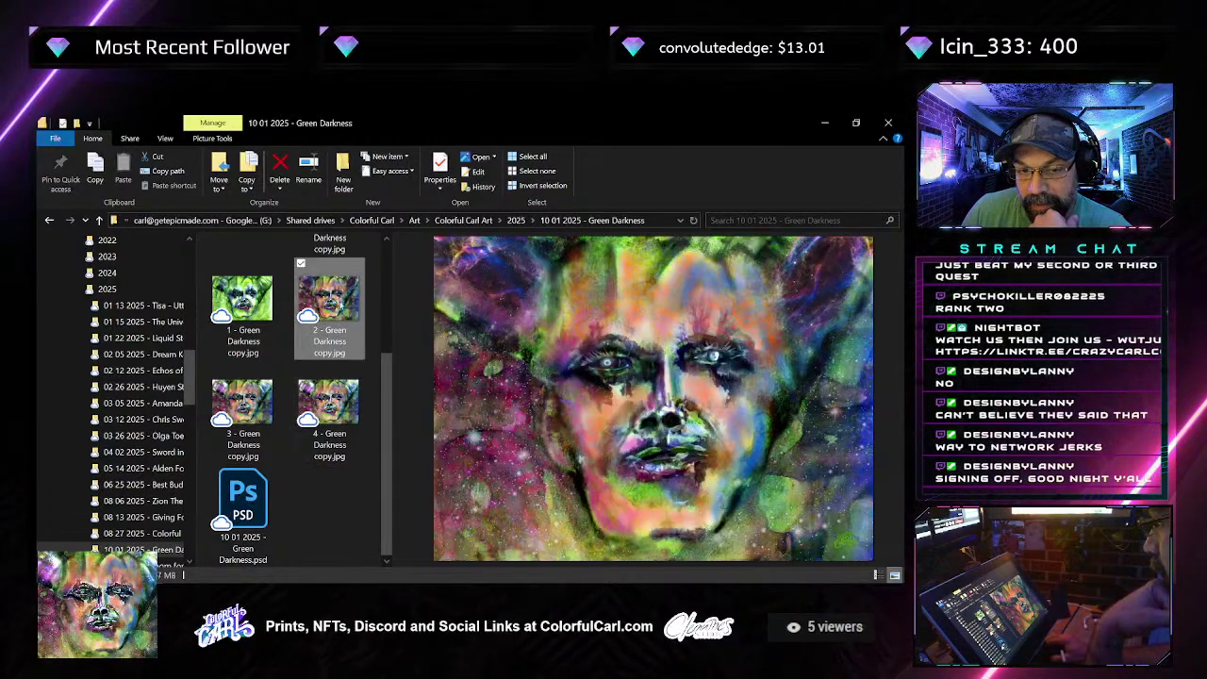
key(Down)
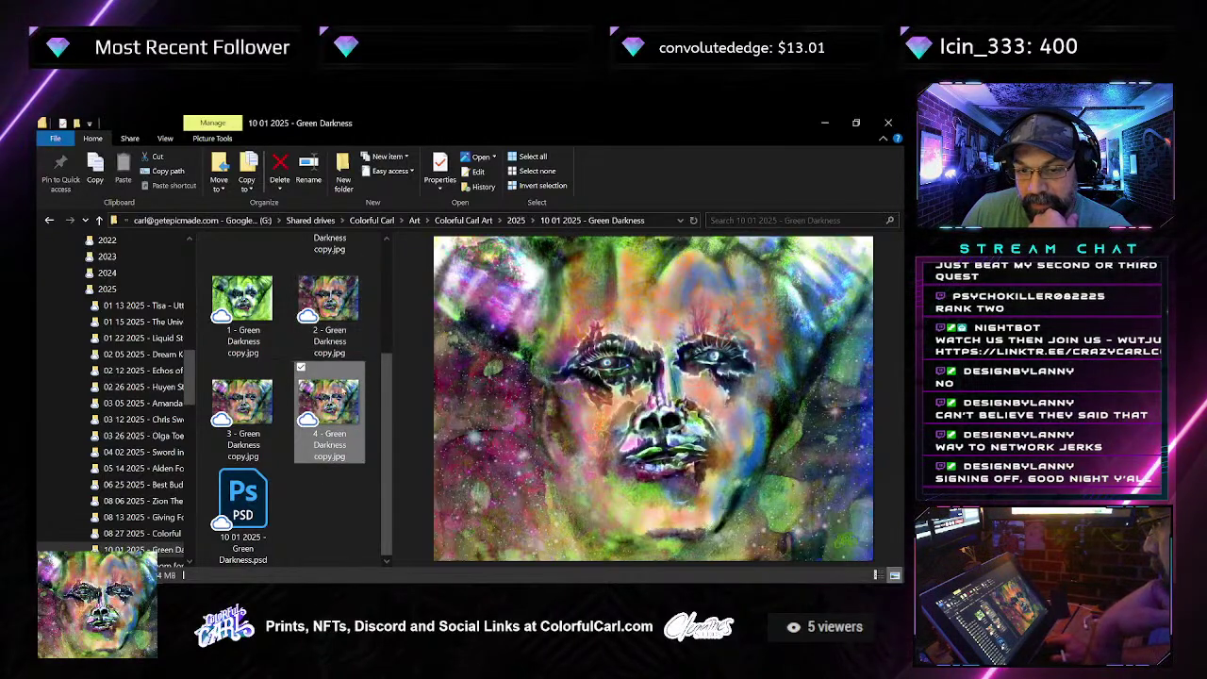
click(331, 283)
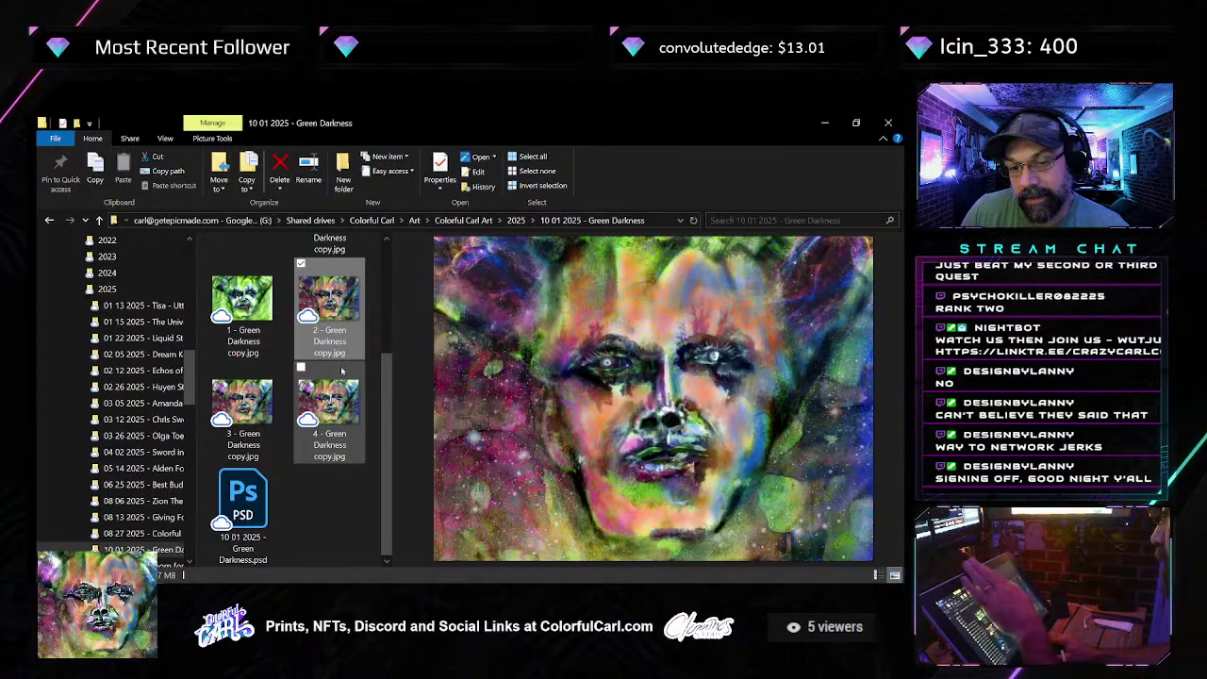
click(351, 457)
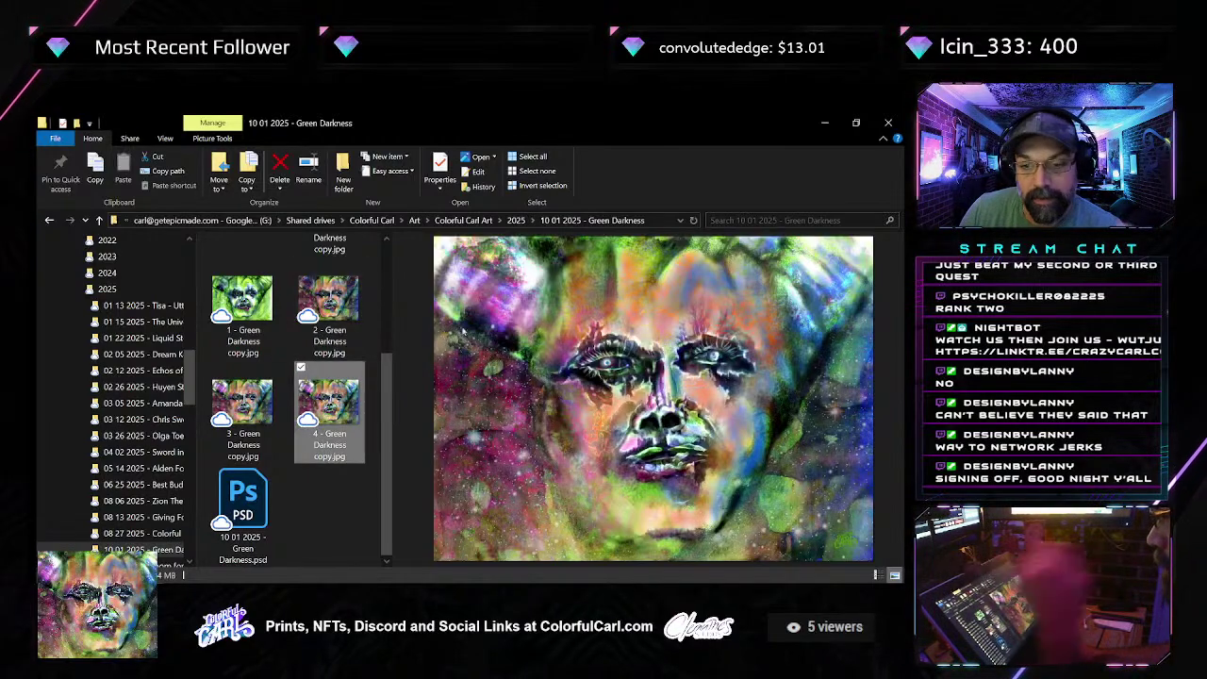
key(Up)
key(Down)
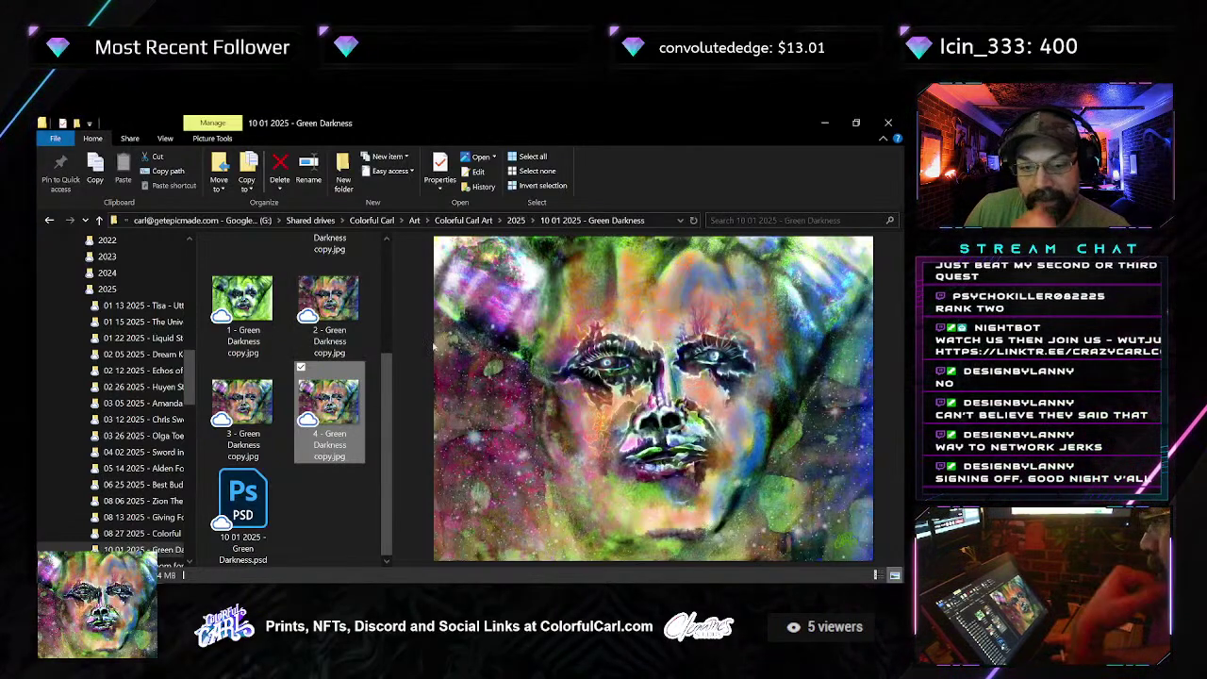
key(Up)
key(Down)
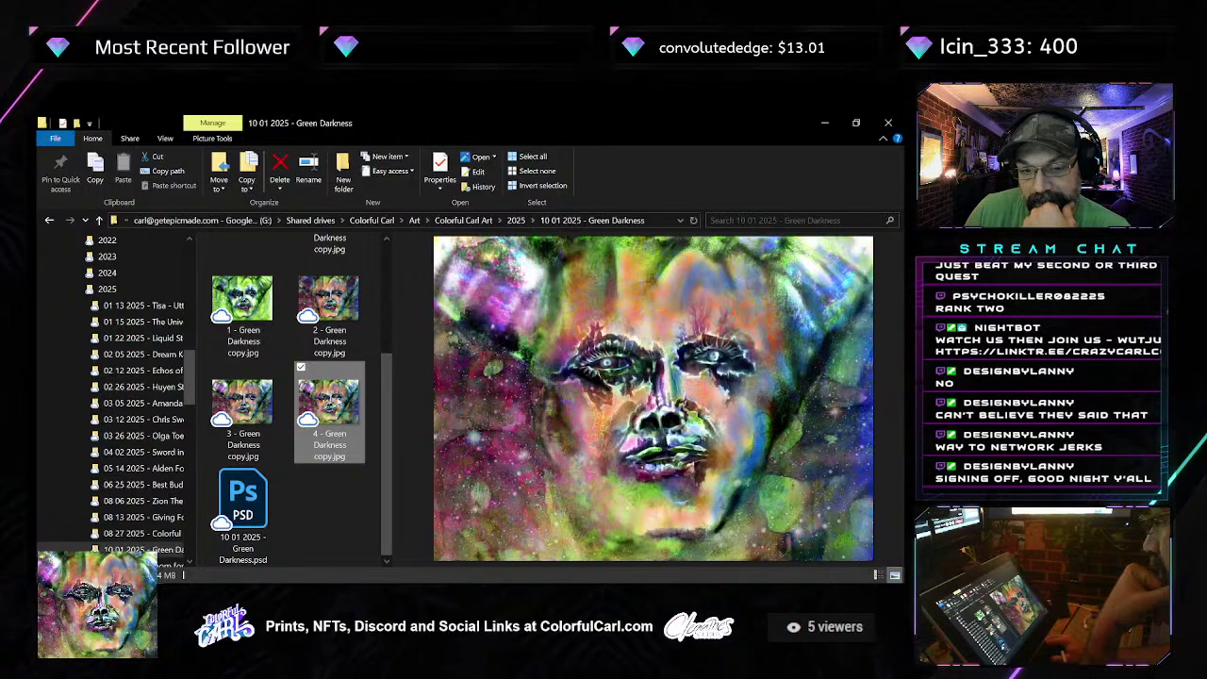
key(Up)
key(Down)
Compare the original "0 - Green Darkness copy.jpg" with "4 - Green Darkness copy.jpg" by alternating their previews
click(243, 302)
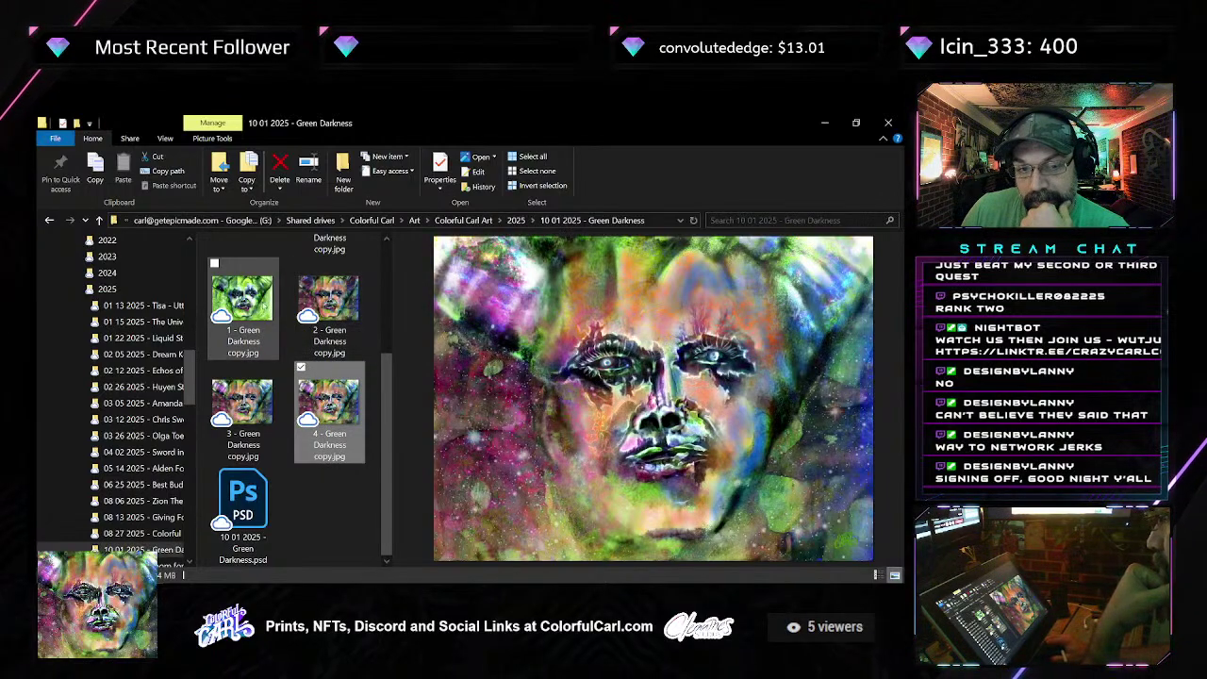
scroll(283, 377, up, 2)
click(330, 359)
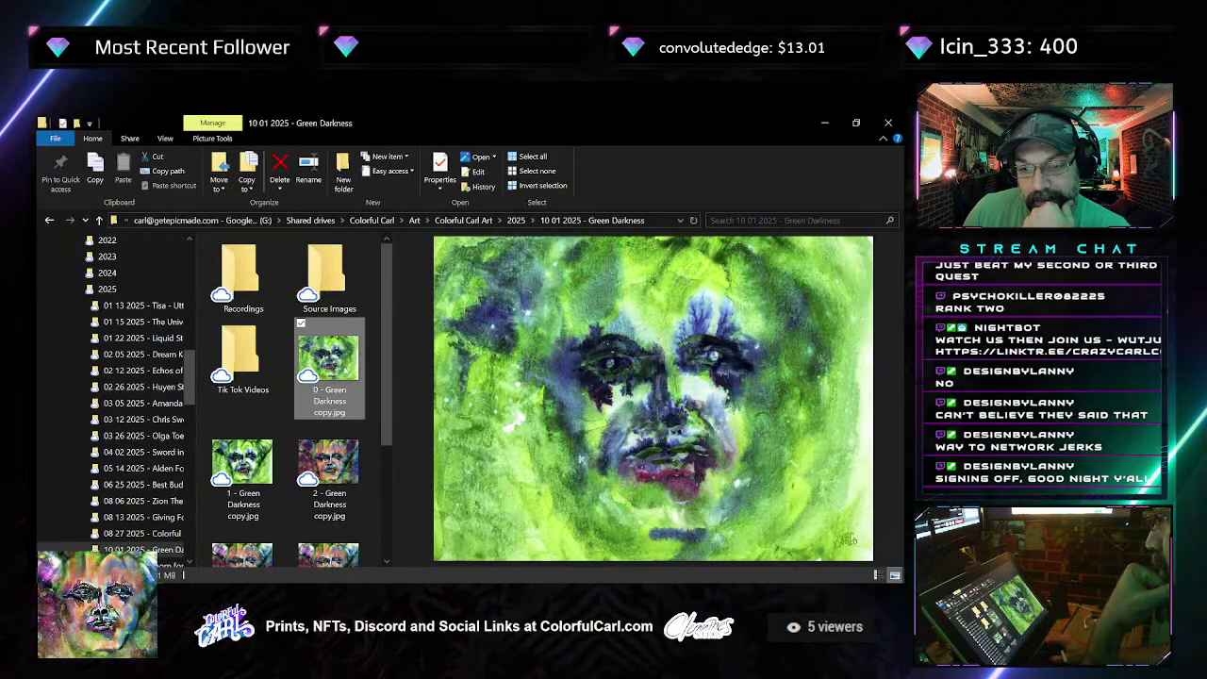
scroll(330, 463, down, 3)
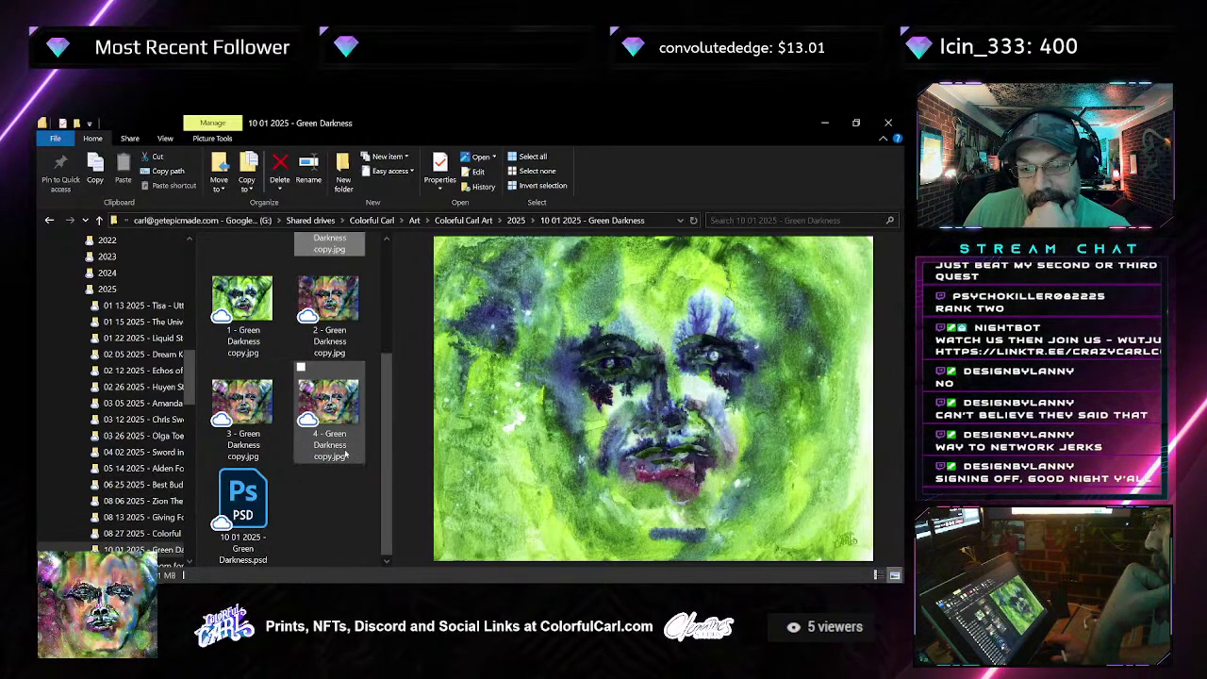
click(329, 406)
scroll(330, 396, up, 3)
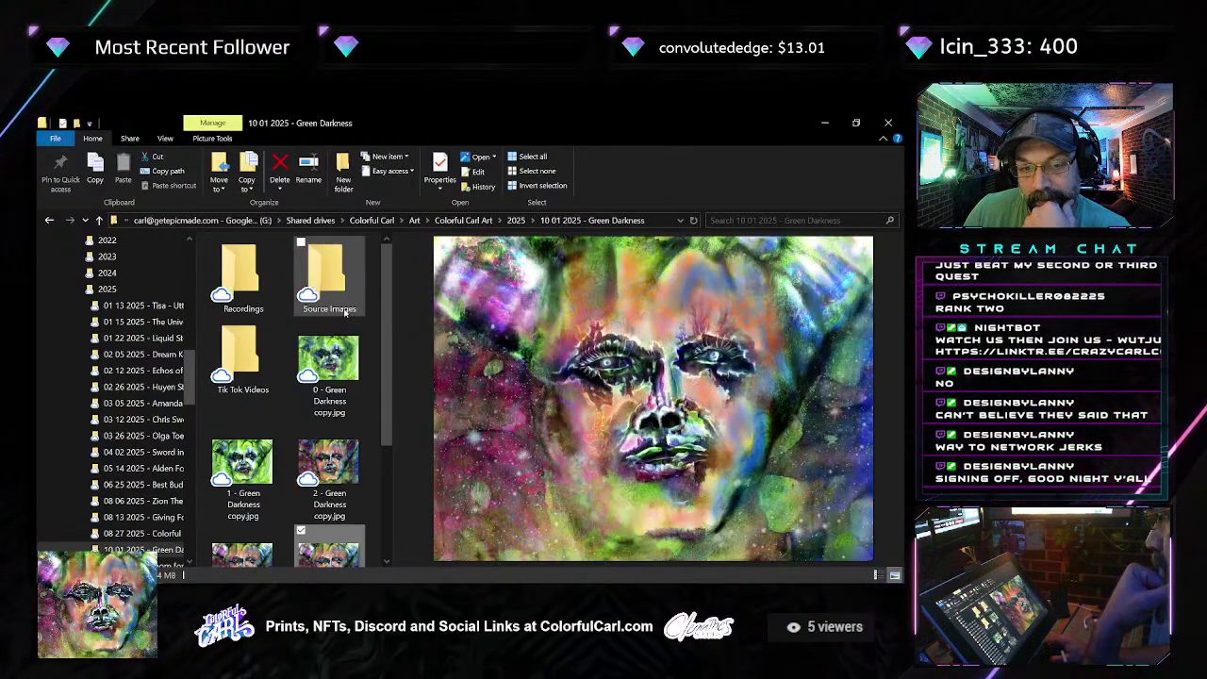
click(330, 358)
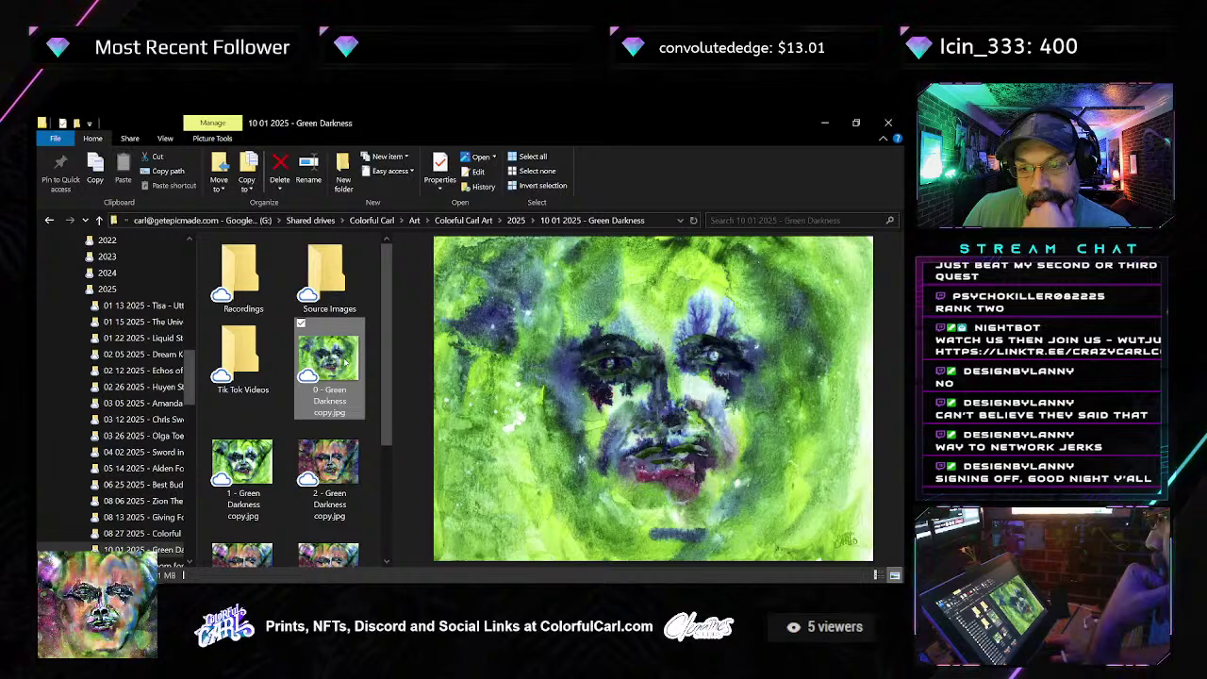
scroll(345, 367, down, 3)
click(347, 416)
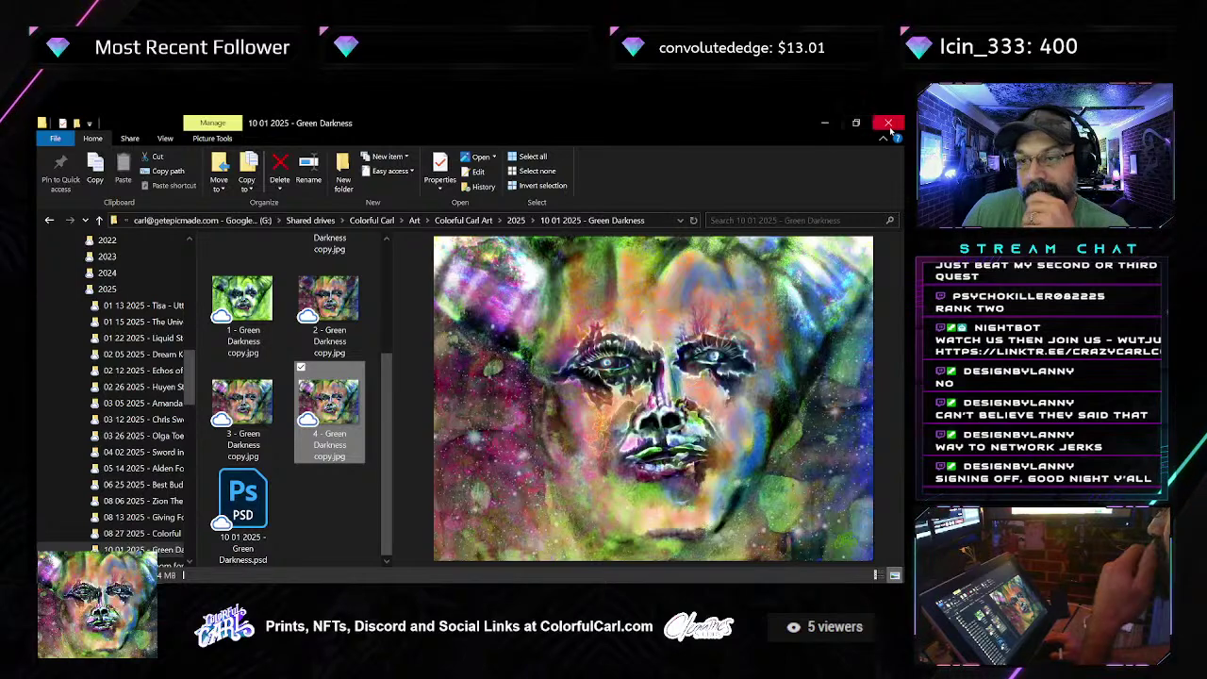
Put the project folder window away and return to the Green Darkness painting in Photoshop
click(812, 129)
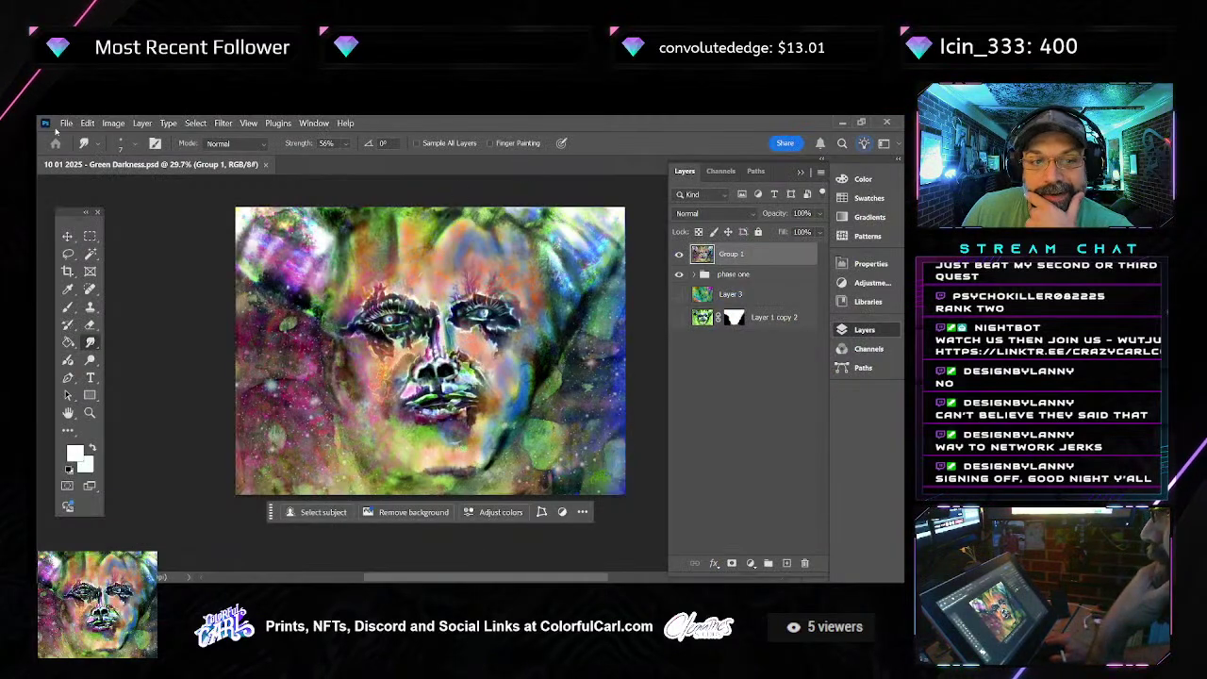
click(65, 124)
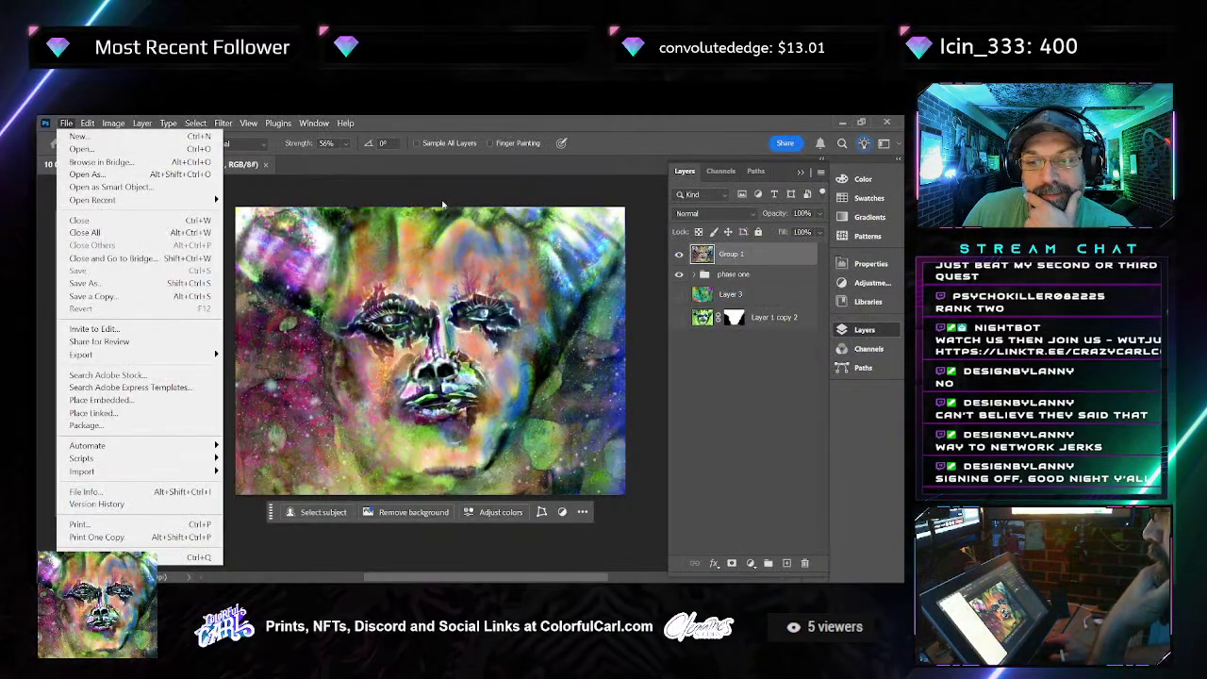
click(305, 170)
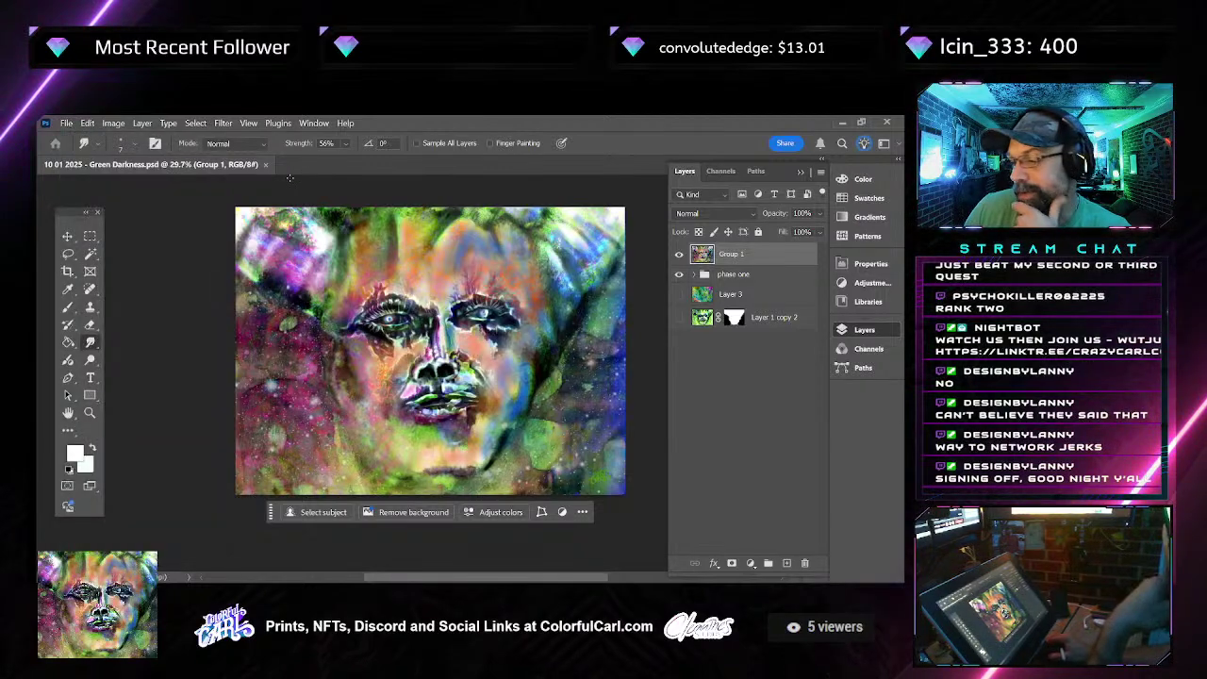